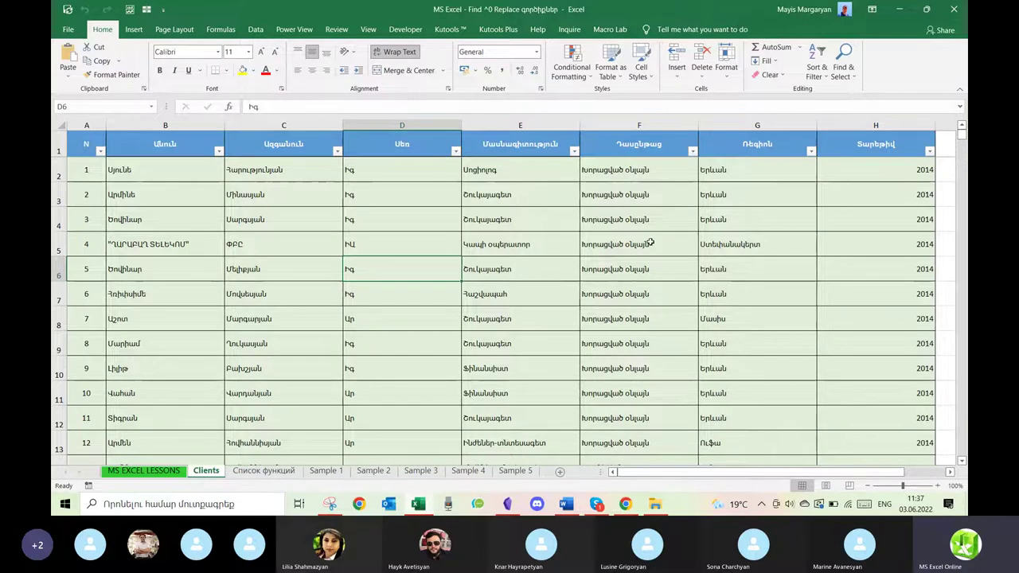
Freeze the top header row of the Clients sheet.
{"action": "scroll", "coordinate": [502, 262], "scroll_direction": "down", "scroll_amount": 4}
{"action": "scroll", "coordinate": [502, 262], "scroll_direction": "down", "scroll_amount": 1}
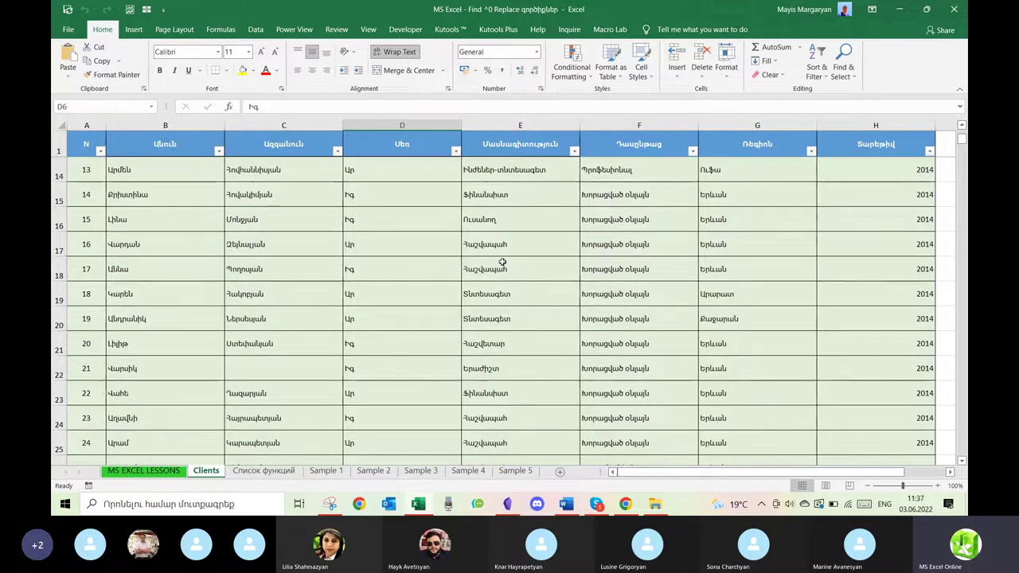
{"action": "scroll", "coordinate": [502, 262], "scroll_direction": "up", "scroll_amount": 1}
{"action": "scroll", "coordinate": [502, 262], "scroll_direction": "down", "scroll_amount": 4}
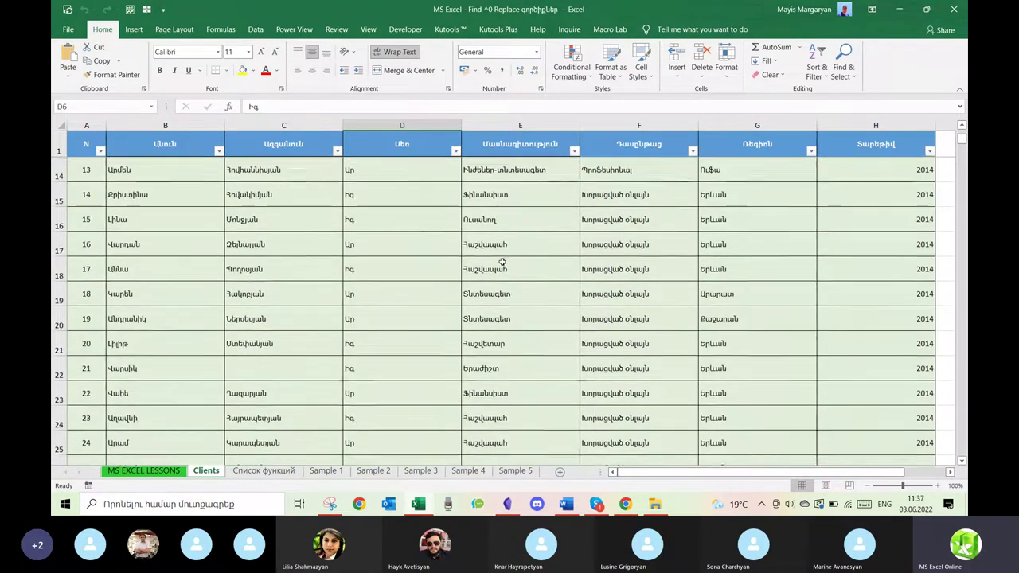
{"action": "left_click_drag", "start_coordinate": [963, 149], "coordinate": [961, 94]}
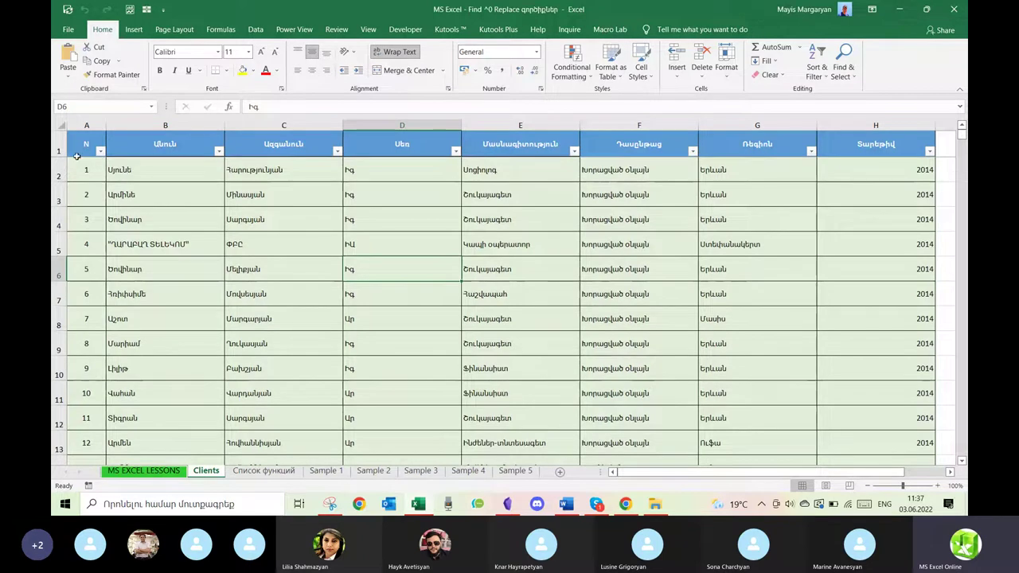
{"action": "scroll", "coordinate": [371, 327], "scroll_direction": "down", "scroll_amount": 1}
{"action": "scroll", "coordinate": [371, 327], "scroll_direction": "down", "scroll_amount": 2}
{"action": "scroll", "coordinate": [371, 328], "scroll_direction": "up", "scroll_amount": 3}
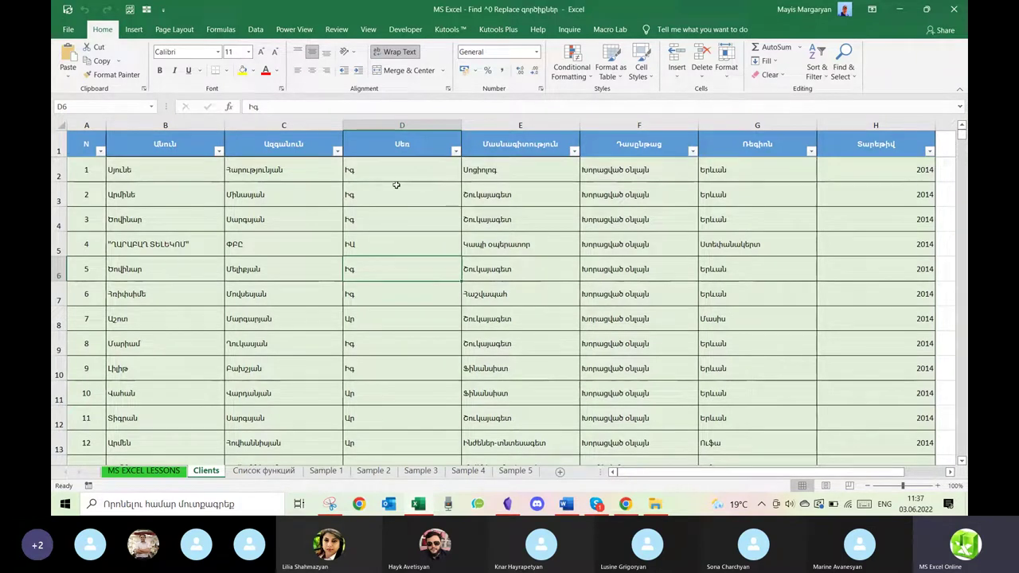
{"action": "left_click", "coordinate": [367, 30]}
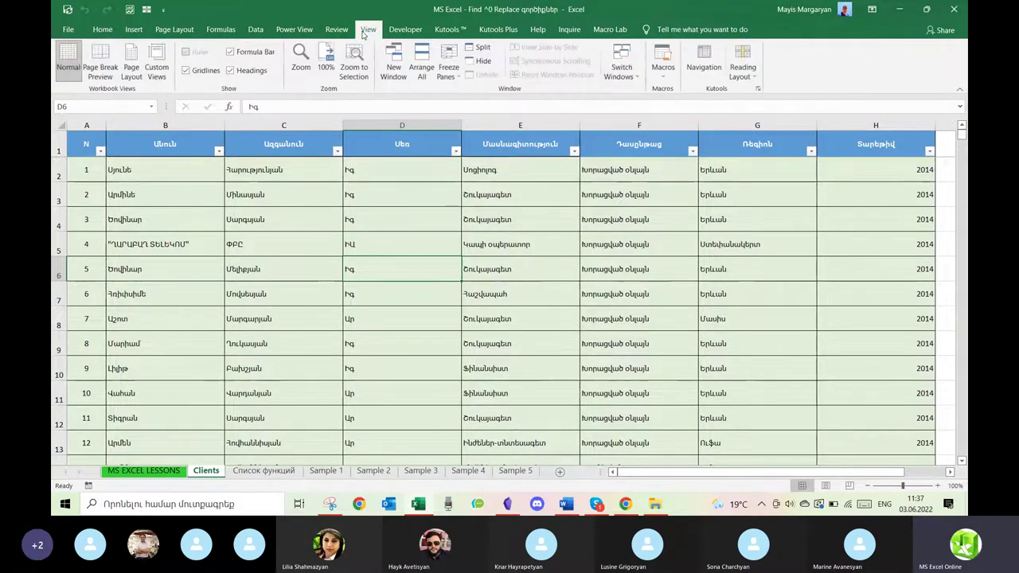
{"action": "left_click", "coordinate": [452, 73]}
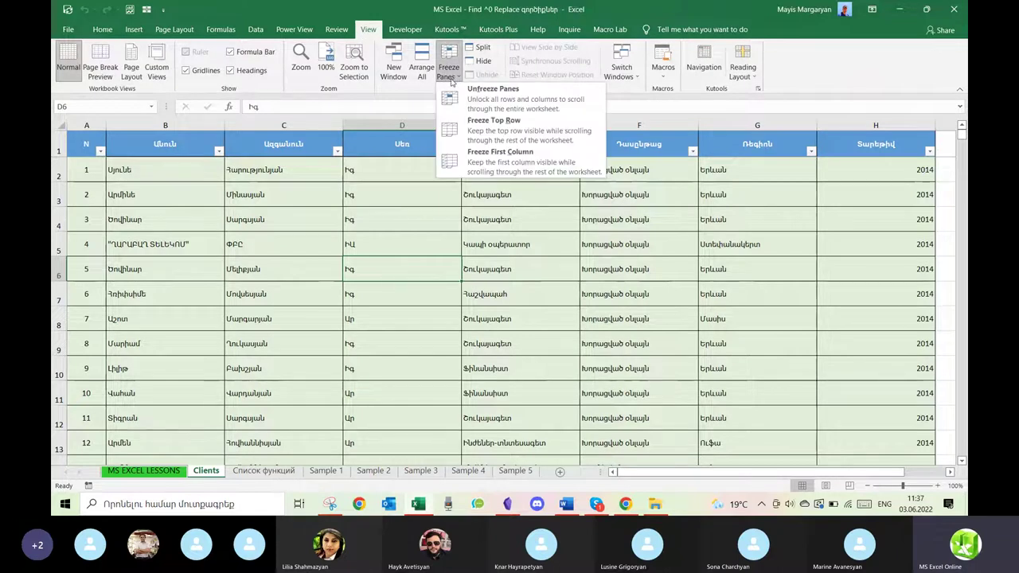
{"action": "left_click", "coordinate": [449, 257]}
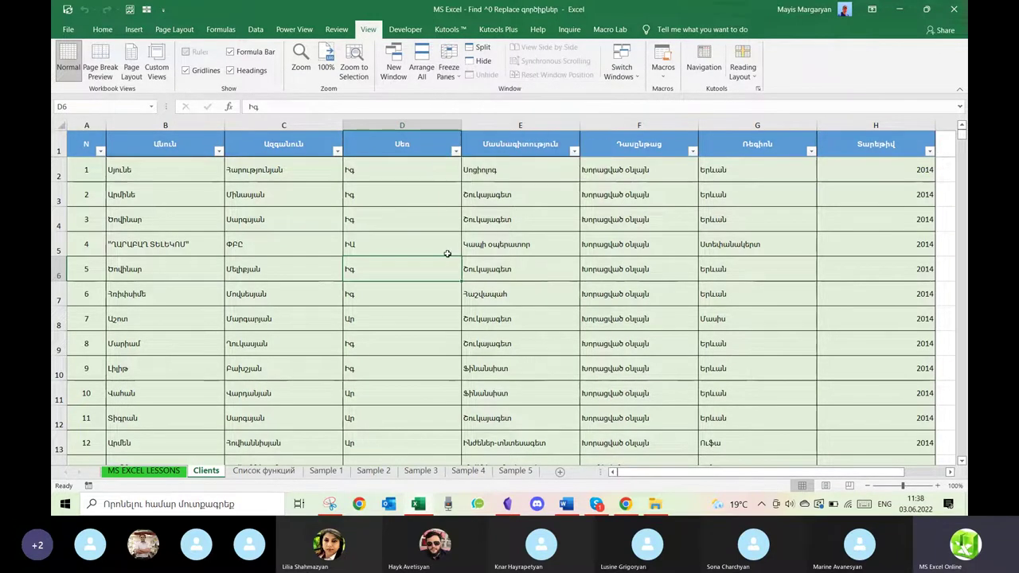
{"action": "scroll", "coordinate": [447, 255], "scroll_direction": "down", "scroll_amount": 4}
{"action": "scroll", "coordinate": [447, 254], "scroll_direction": "up", "scroll_amount": 4}
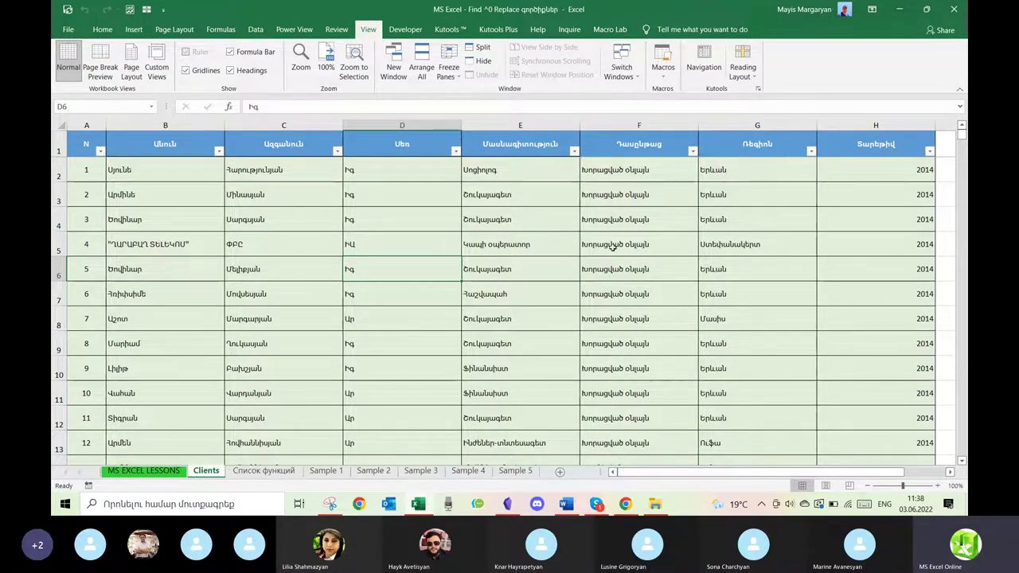
Select cells F7 and E6 on the Home tab and check the Find & Select menu.
{"action": "left_click", "coordinate": [623, 295]}
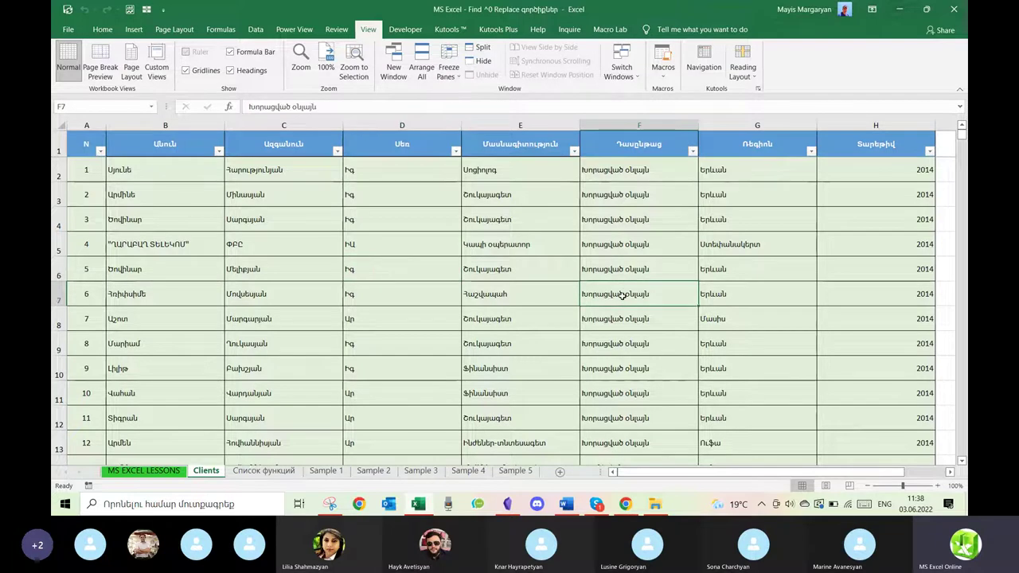
{"action": "scroll", "coordinate": [623, 294], "scroll_direction": "down", "scroll_amount": 1}
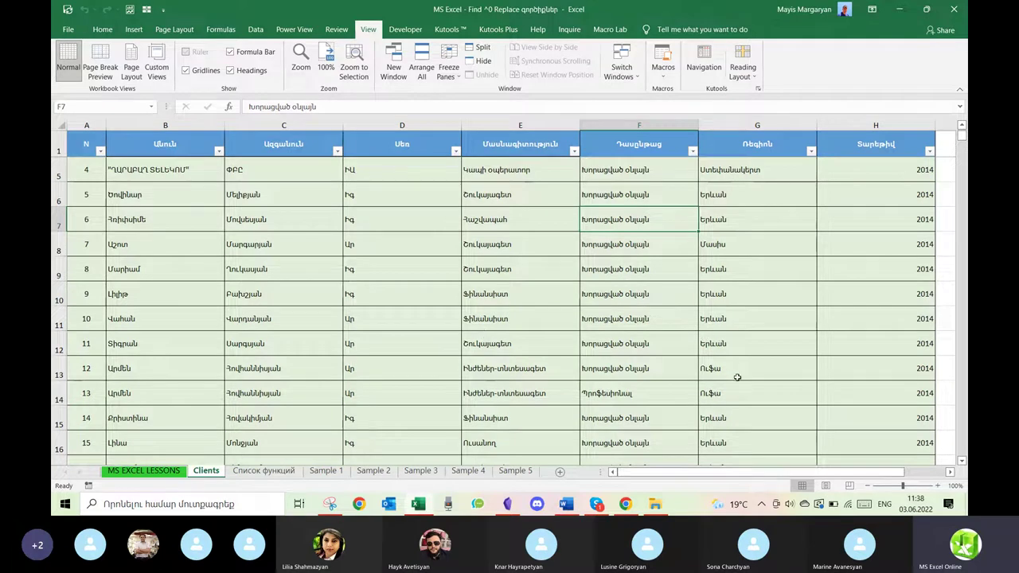
{"action": "scroll", "coordinate": [737, 377], "scroll_direction": "down", "scroll_amount": 1}
{"action": "scroll", "coordinate": [737, 378], "scroll_direction": "up", "scroll_amount": 2}
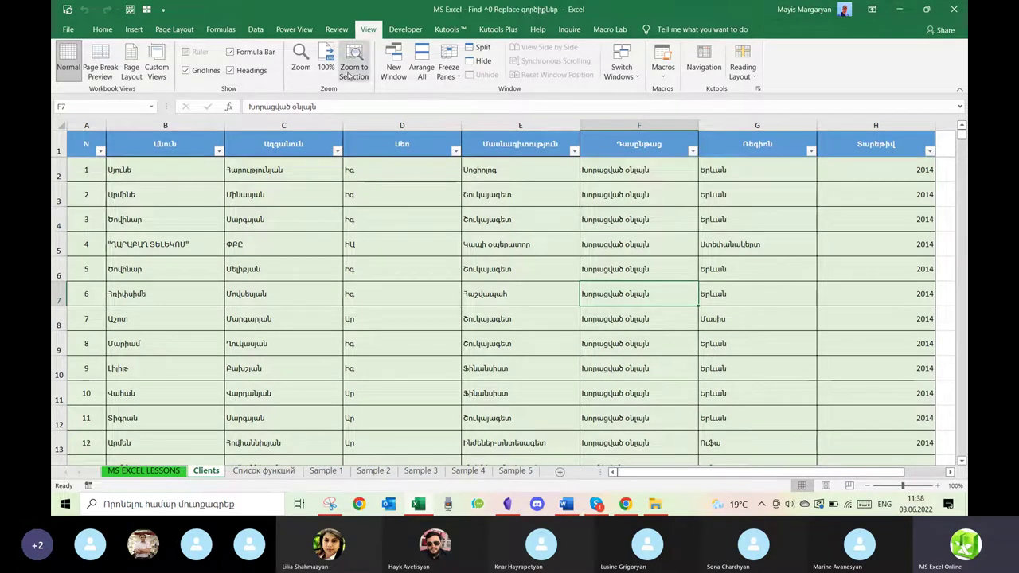
{"action": "left_click", "coordinate": [102, 30]}
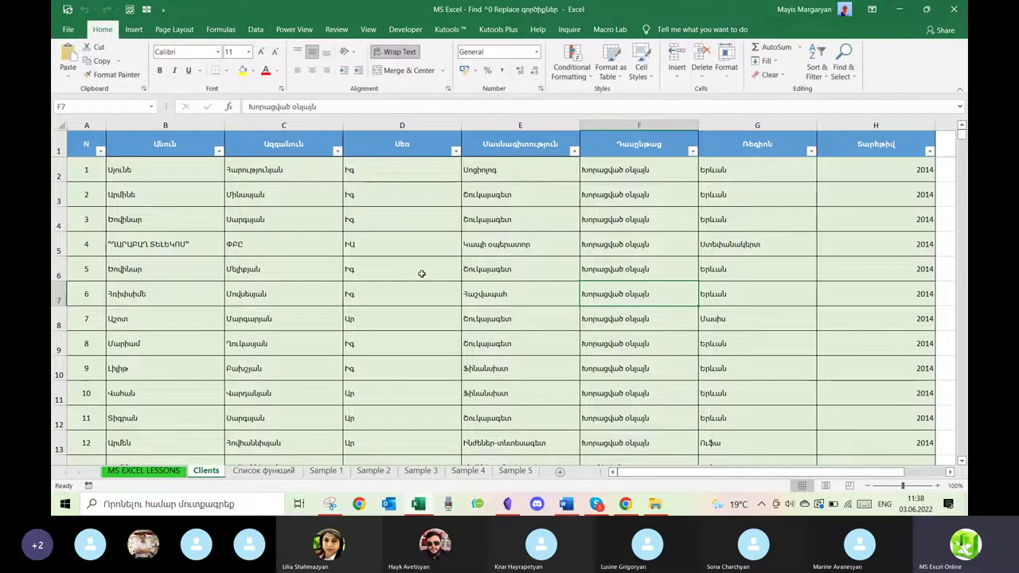
{"action": "left_click", "coordinate": [529, 272]}
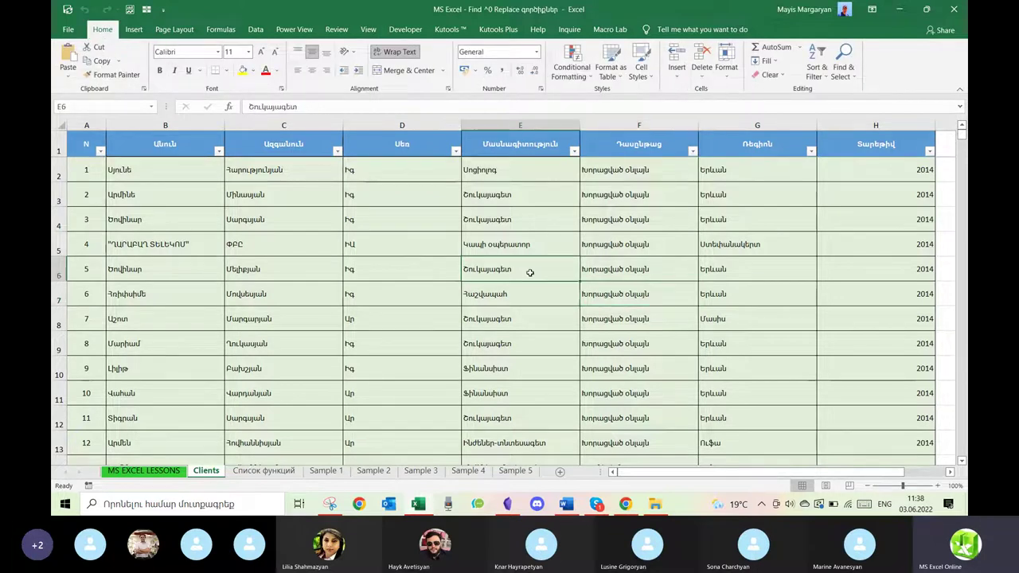
{"action": "left_click", "coordinate": [845, 71]}
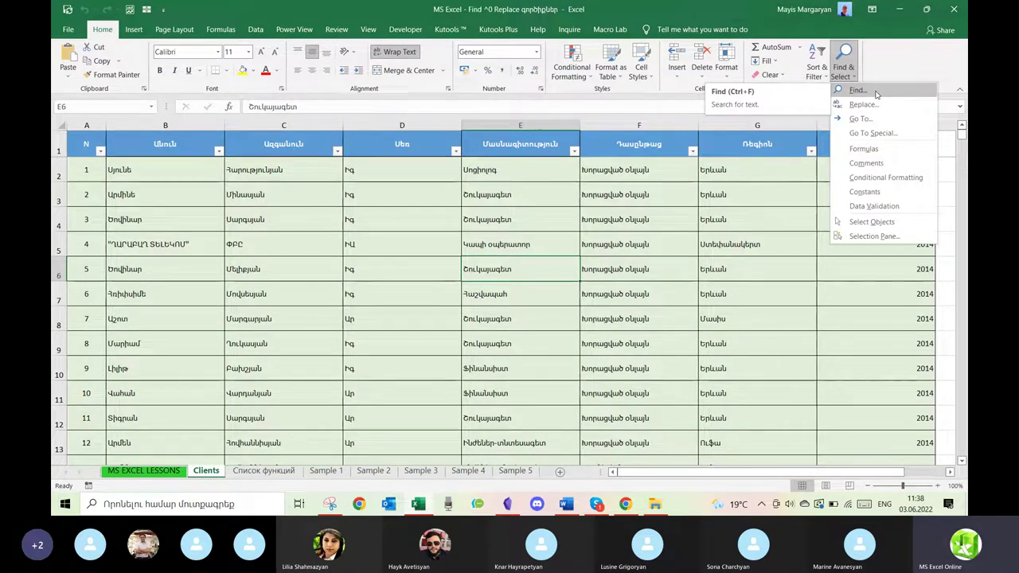
{"action": "left_click", "coordinate": [607, 234]}
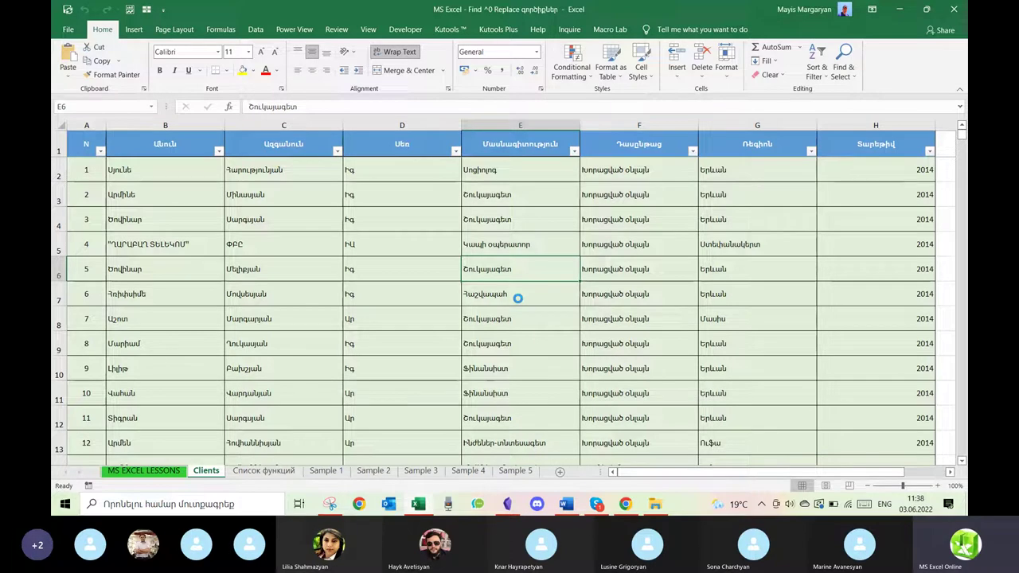
Open Find and Replace with Ctrl+F, move it off the data, and enter the client's full name.
{"action": "key", "text": "ctrl+f"}
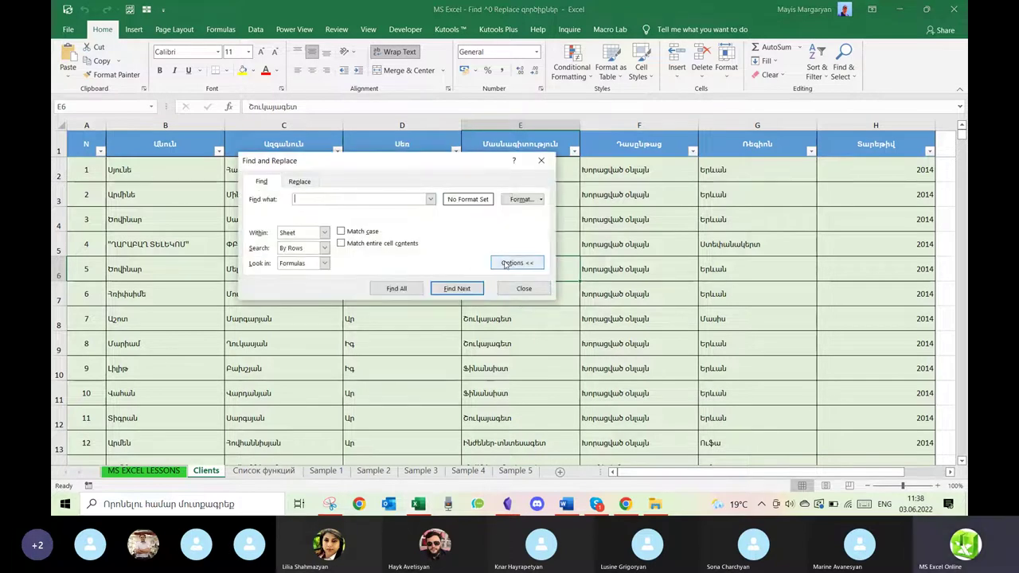
{"action": "left_click", "coordinate": [518, 262]}
{"action": "left_click_drag", "start_coordinate": [441, 164], "coordinate": [679, 190]}
{"action": "left_click", "coordinate": [756, 258]}
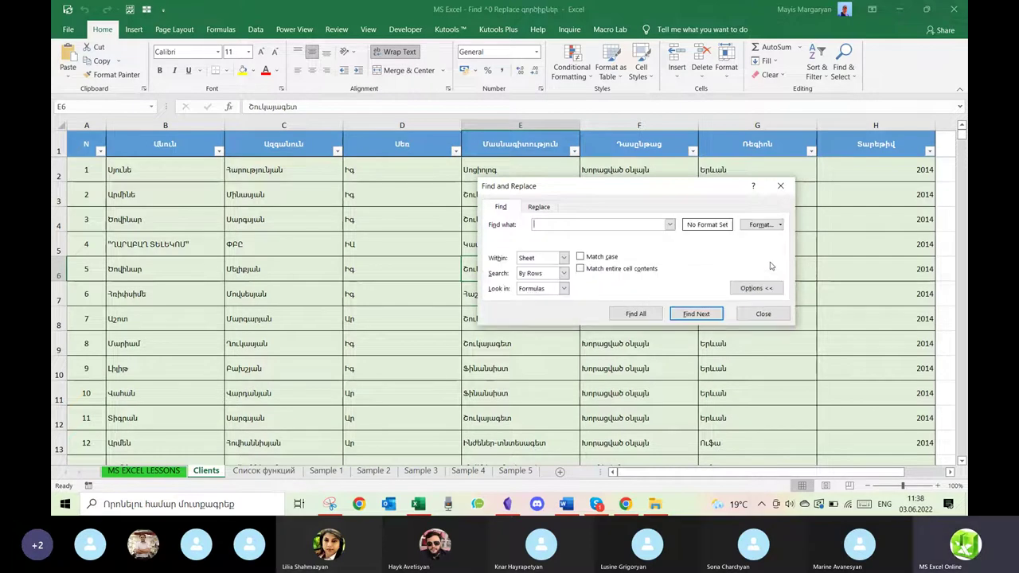
{"action": "left_click", "coordinate": [757, 288]}
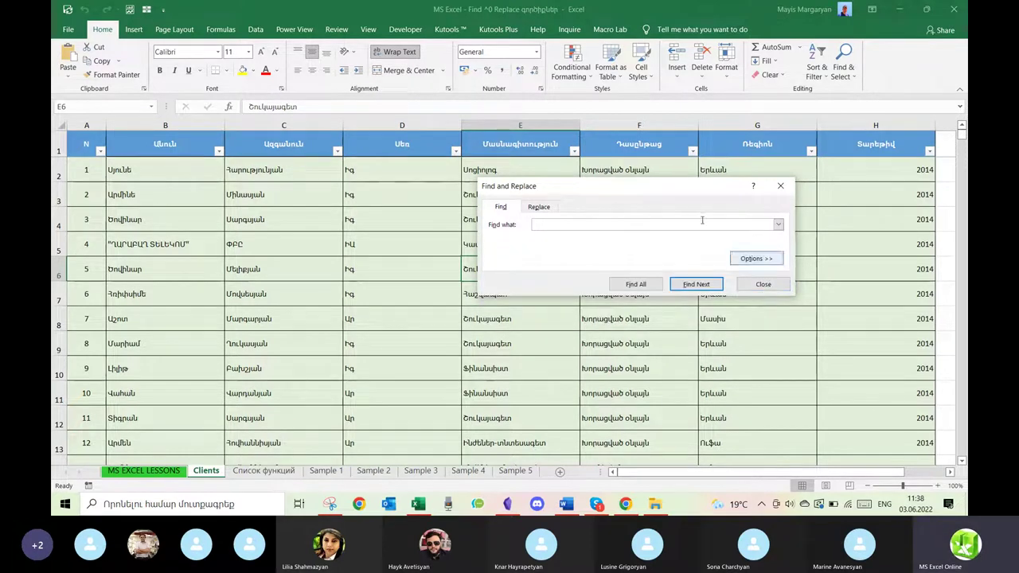
{"action": "left_click", "coordinate": [611, 224]}
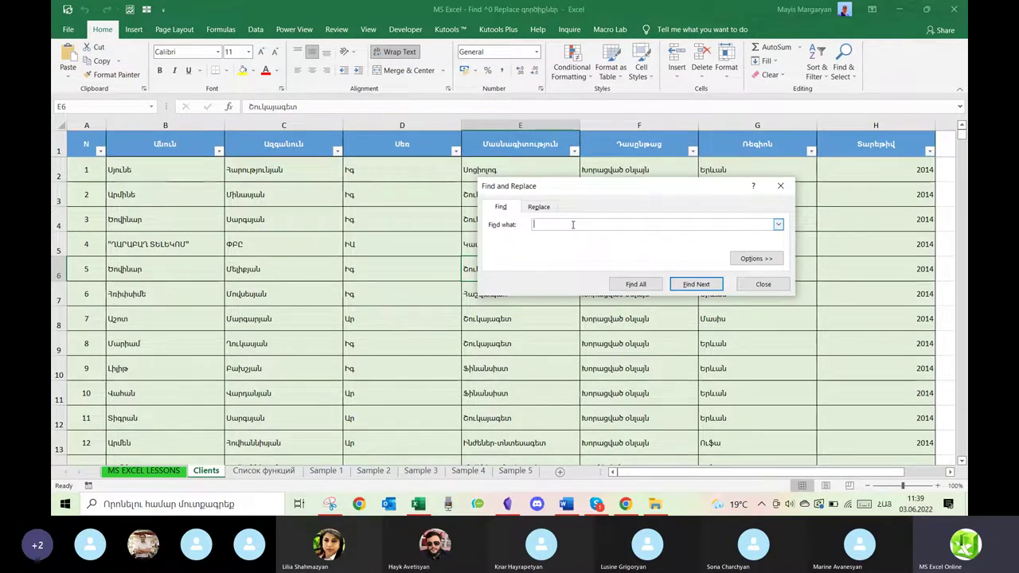
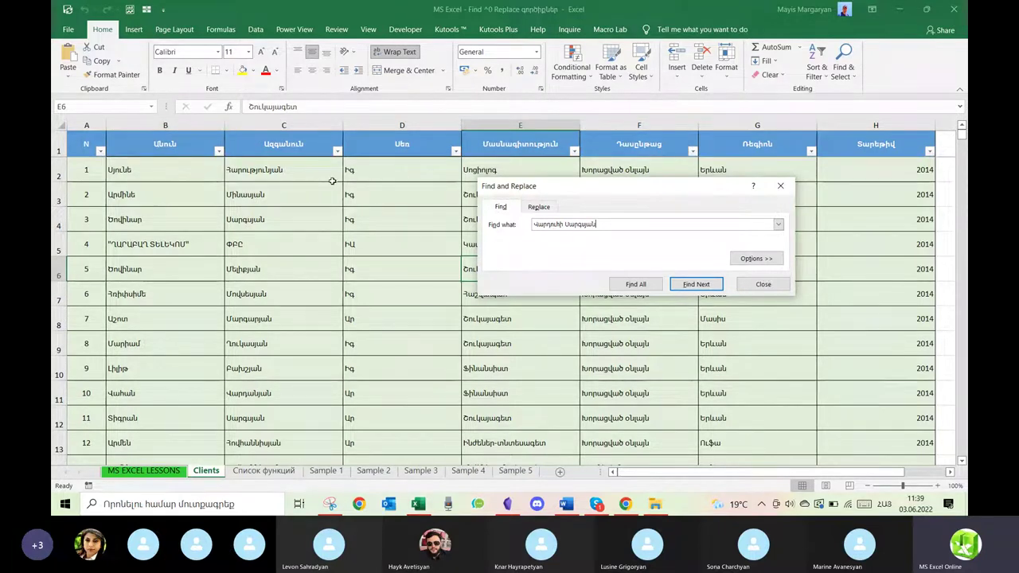
Run Find Next for the full name, dismiss the not-found message, and inspect name columns B and C.
{"action": "left_click", "coordinate": [720, 285]}
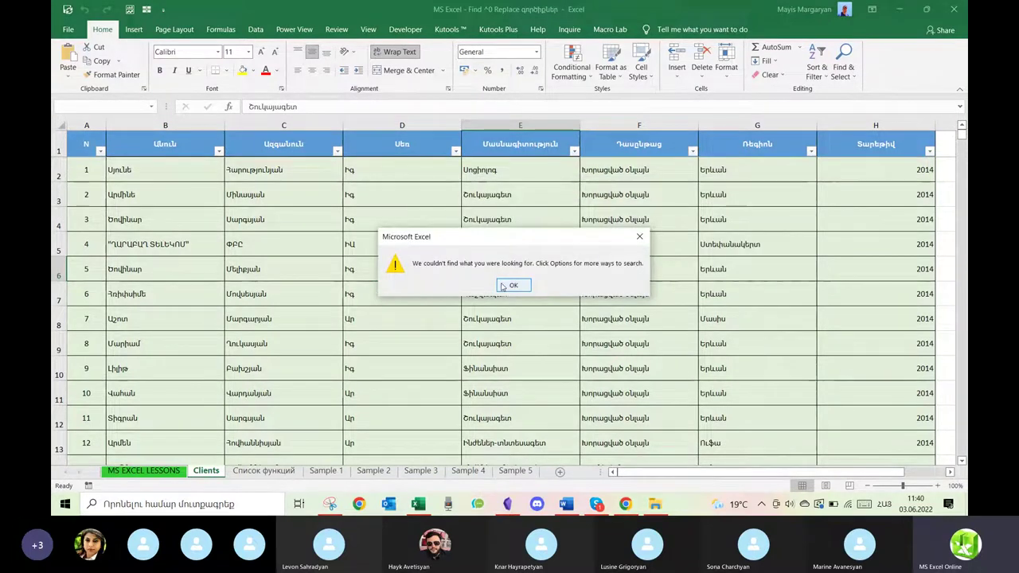
{"action": "left_click", "coordinate": [510, 286]}
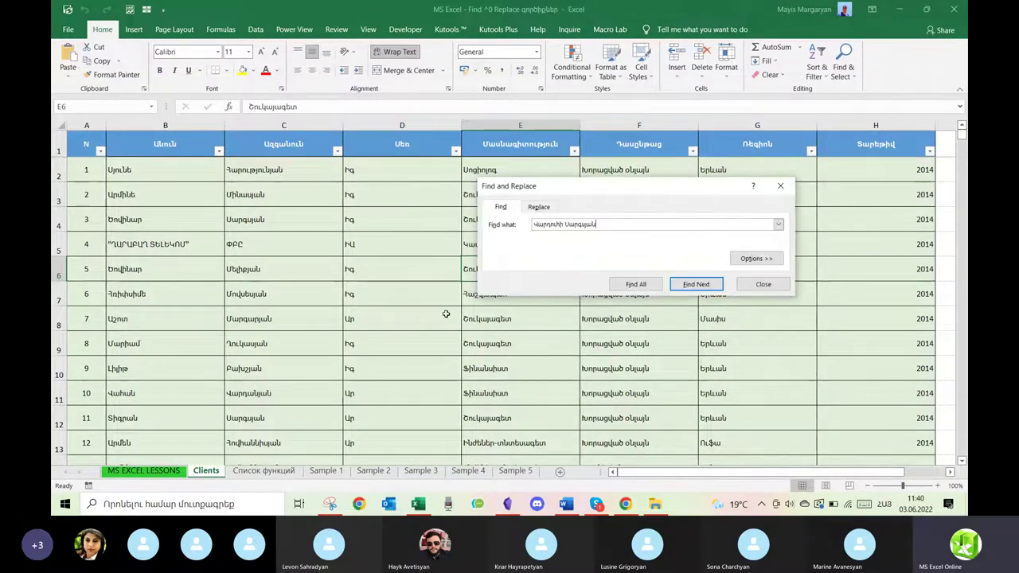
{"action": "left_click", "coordinate": [425, 292]}
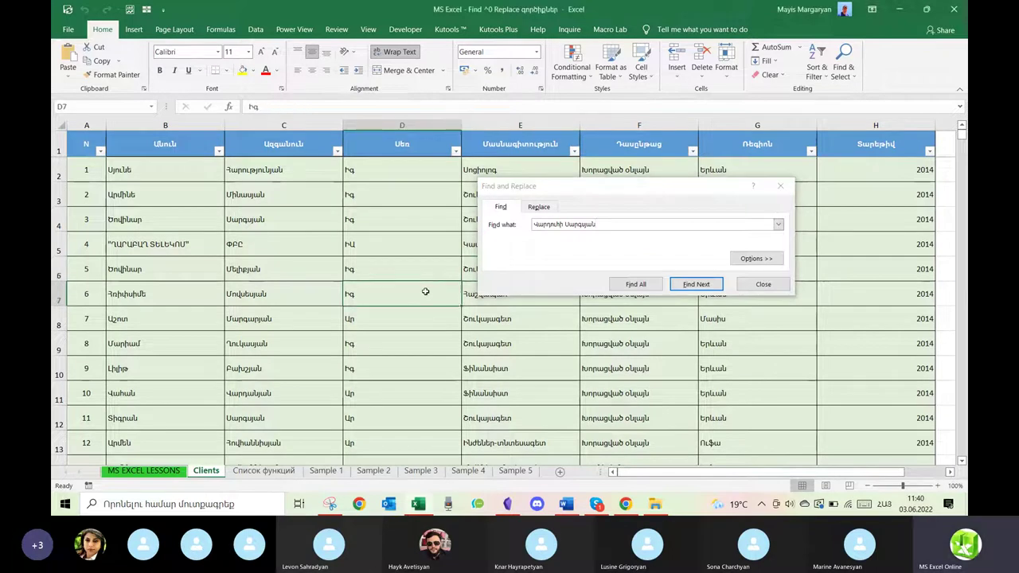
{"action": "left_click", "coordinate": [389, 319]}
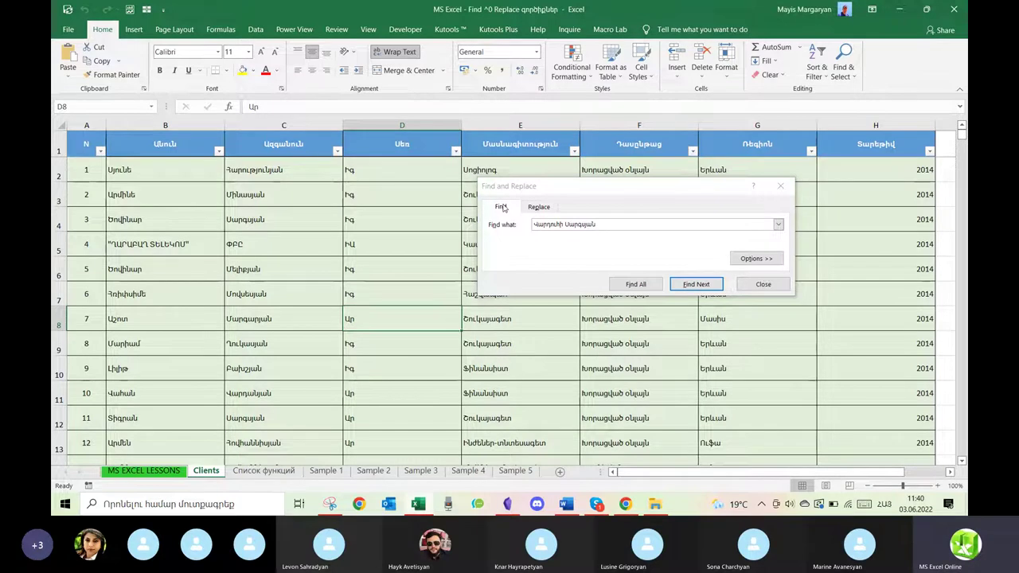
{"action": "left_click_drag", "start_coordinate": [267, 169], "coordinate": [283, 317]}
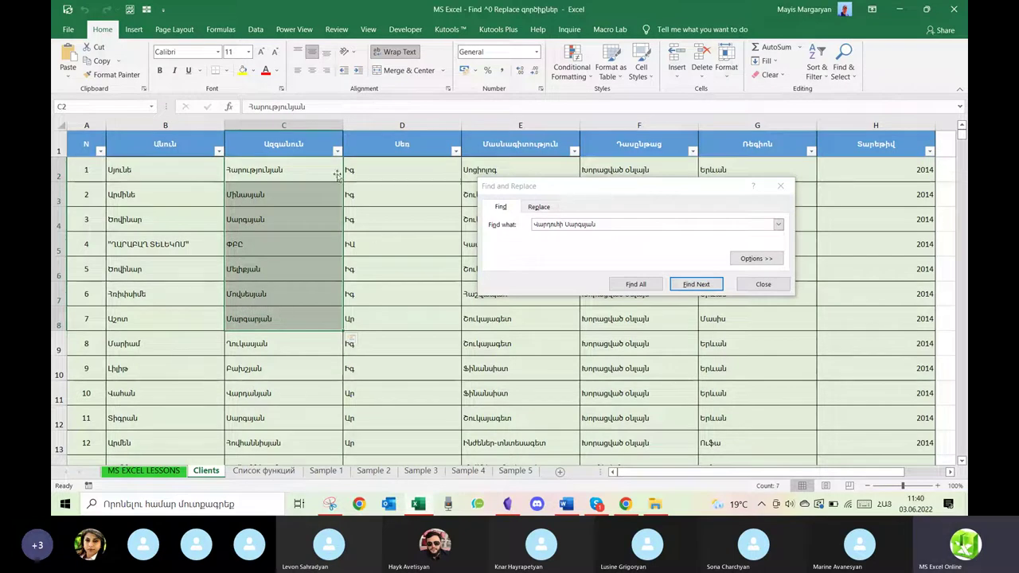
{"action": "left_click", "coordinate": [283, 121]}
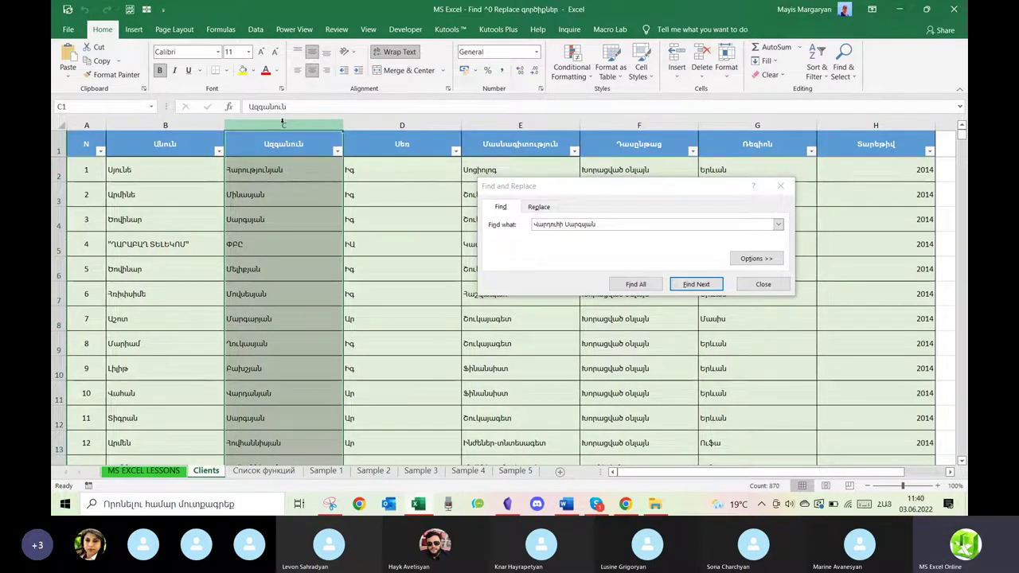
{"action": "left_click", "coordinate": [219, 125]}
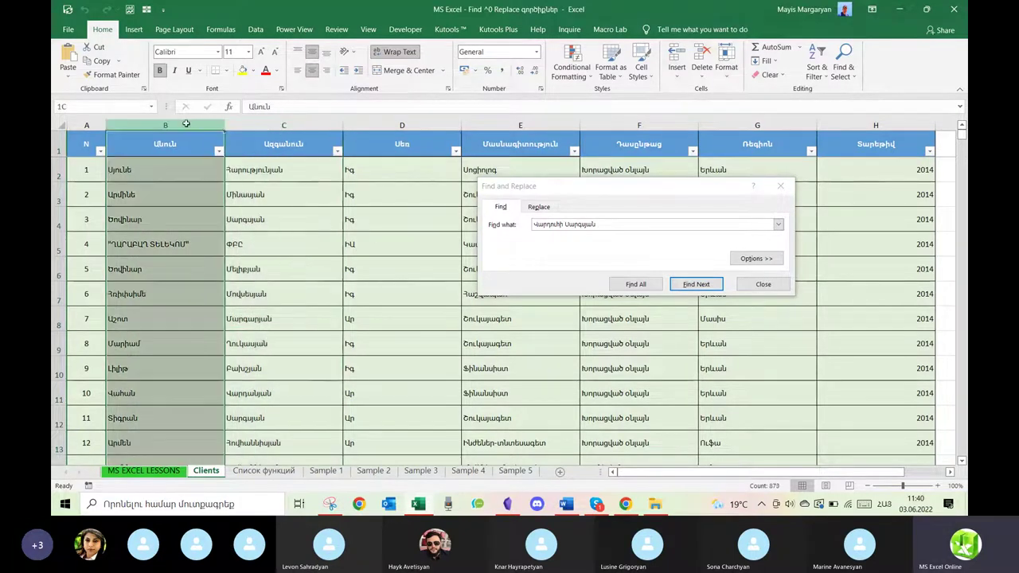
Cut the surname from the search term, step through matches, and list all 10 with Find All.
{"action": "left_click_drag", "start_coordinate": [602, 224], "coordinate": [562, 224]}
{"action": "key", "text": "BackSpace"}
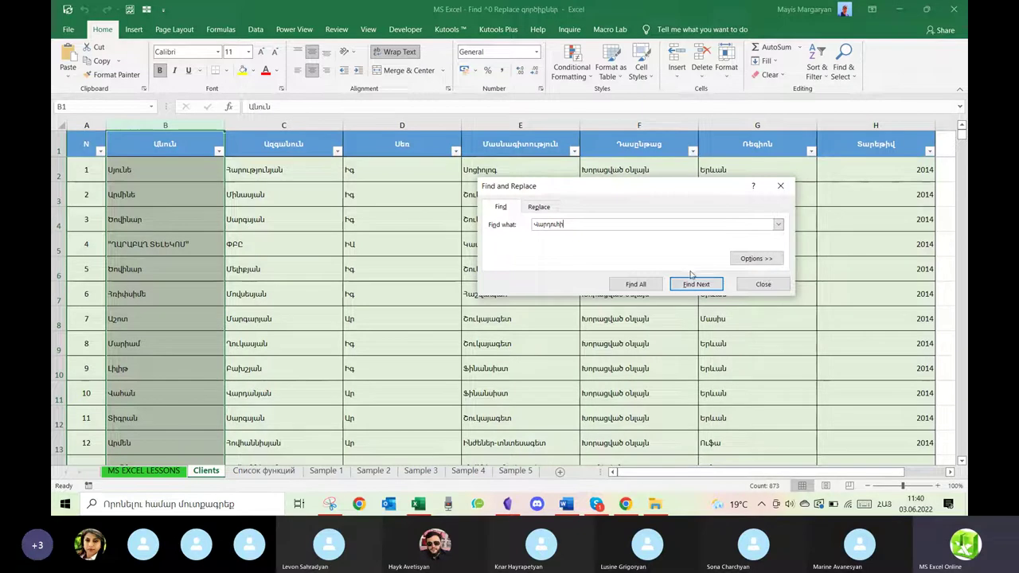
{"action": "left_click", "coordinate": [692, 287]}
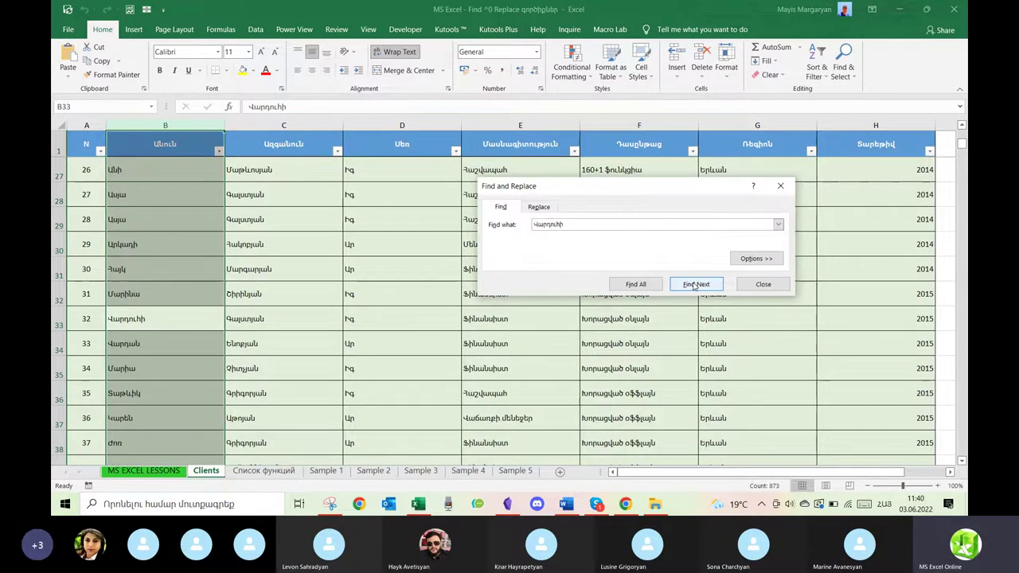
{"action": "left_click", "coordinate": [694, 285]}
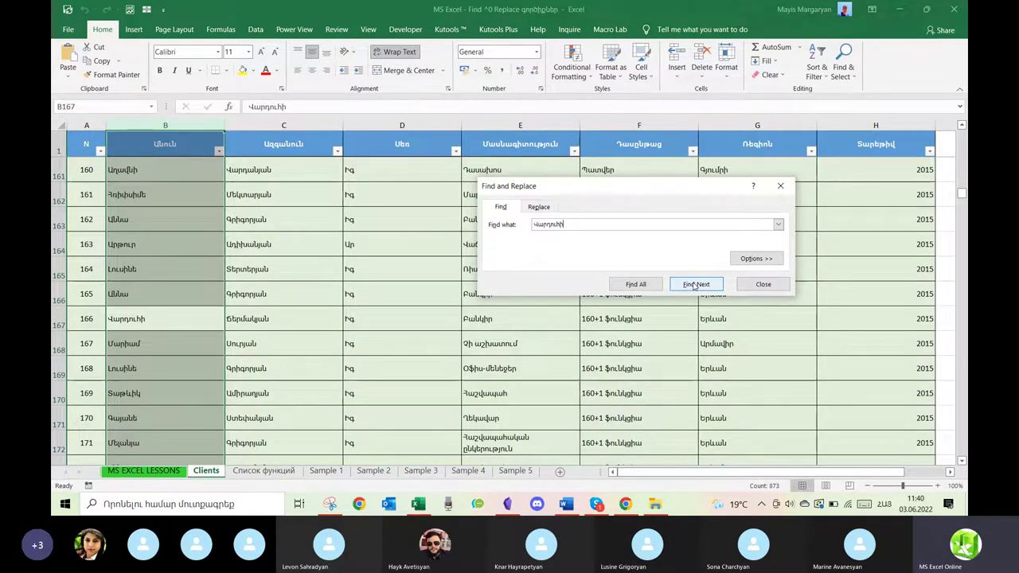
{"action": "left_click", "coordinate": [641, 284]}
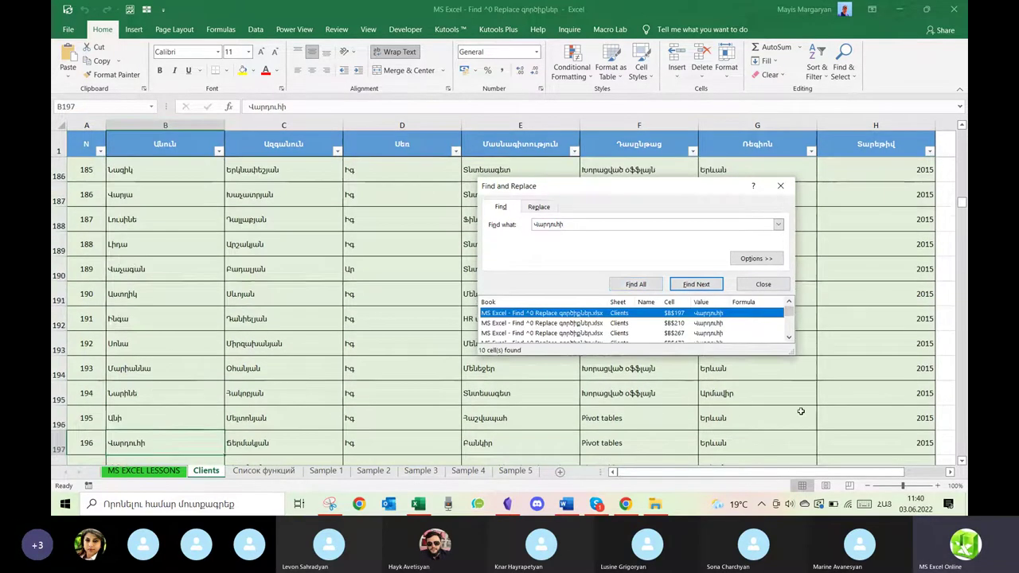
Enlarge the results list and visit matches B657, B865 and B167, then return to B197.
{"action": "left_click_drag", "start_coordinate": [792, 351], "coordinate": [846, 444]}
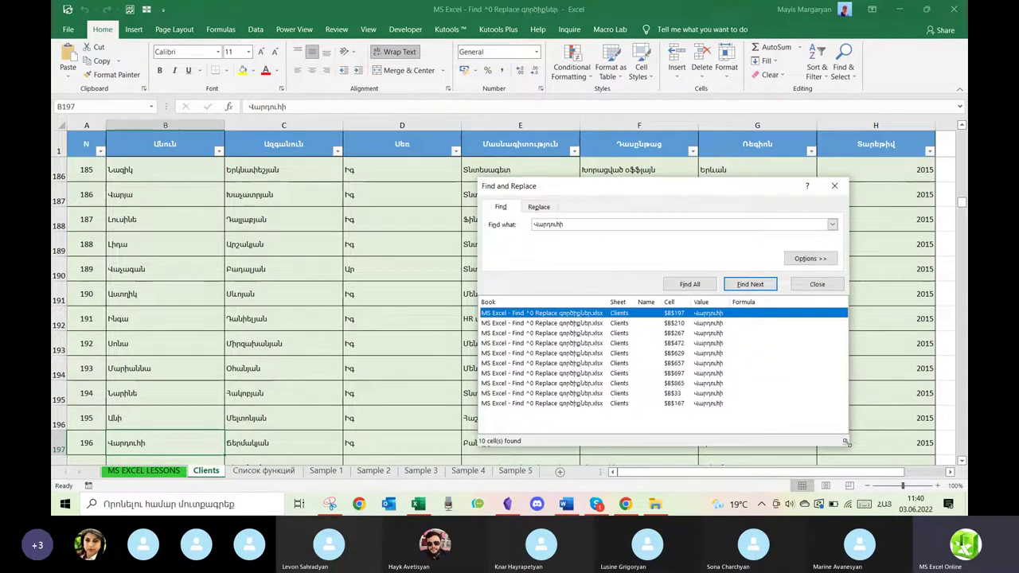
{"action": "left_click", "coordinate": [539, 363]}
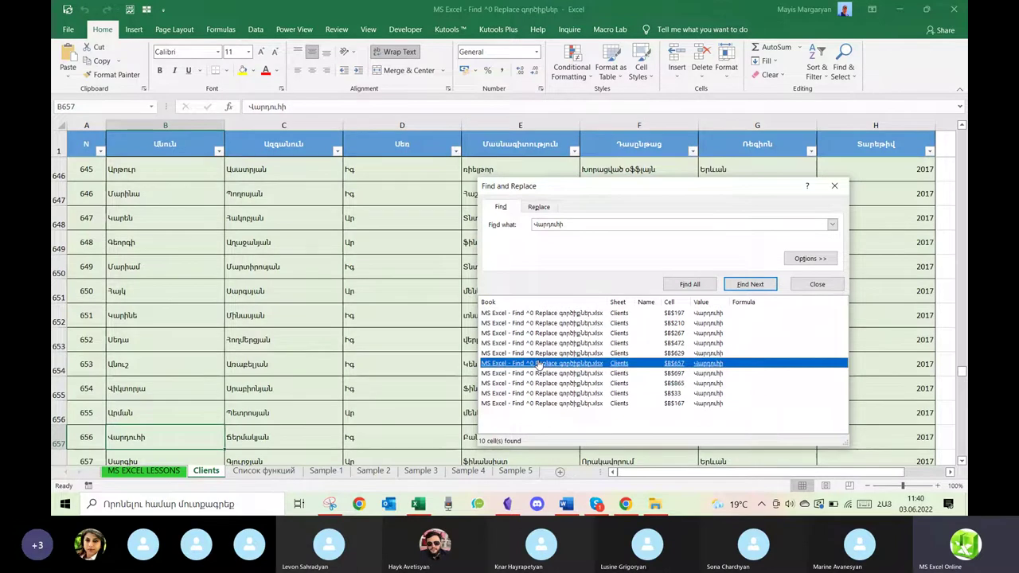
{"action": "left_click", "coordinate": [538, 384]}
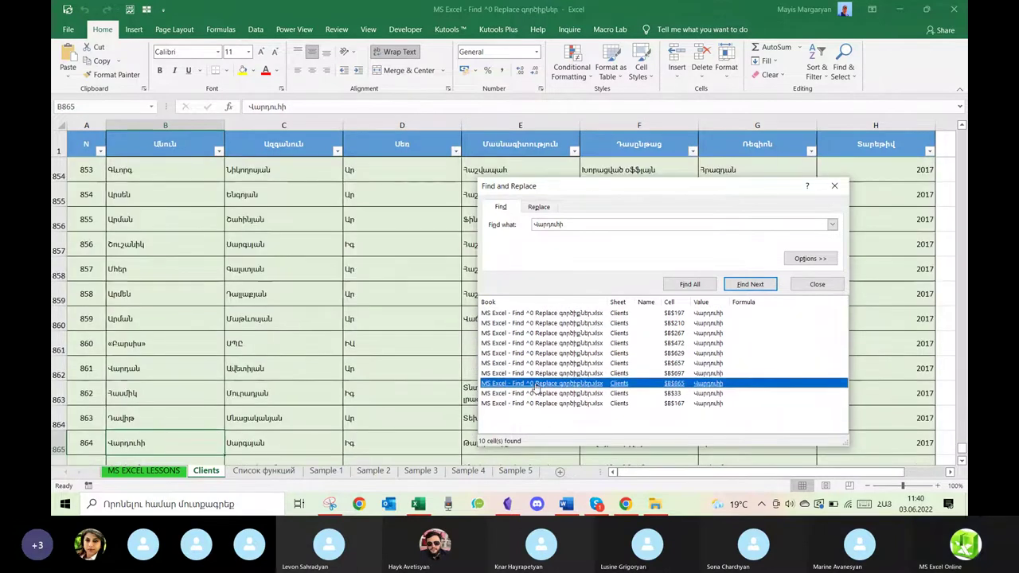
{"action": "left_click", "coordinate": [489, 404]}
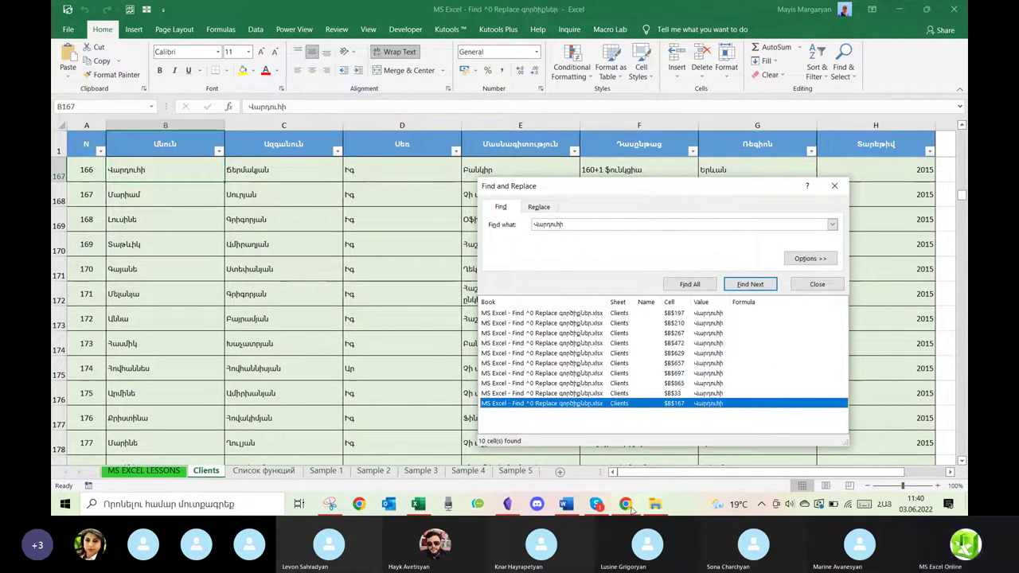
{"action": "mouse_move", "coordinate": [651, 507]}
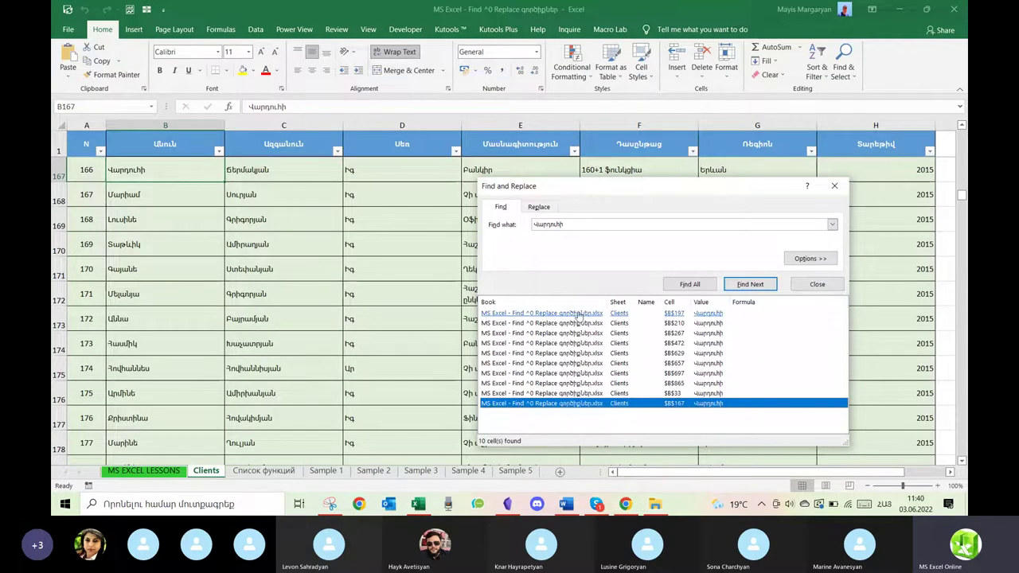
{"action": "left_click", "coordinate": [583, 314]}
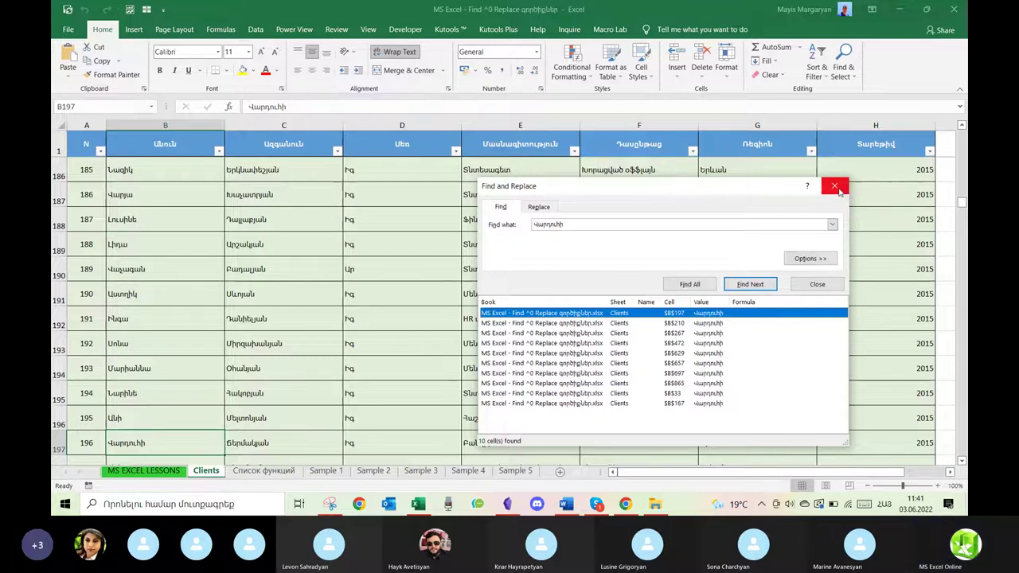
Close Find and Replace and lower the speaker volume to 43.
{"action": "left_click", "coordinate": [833, 188]}
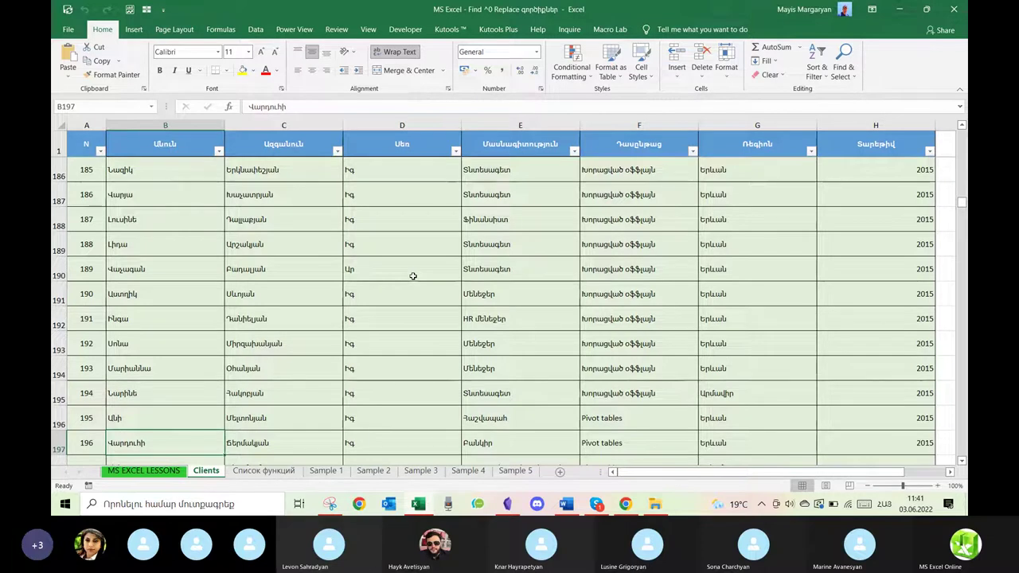
{"action": "left_click", "coordinate": [791, 506]}
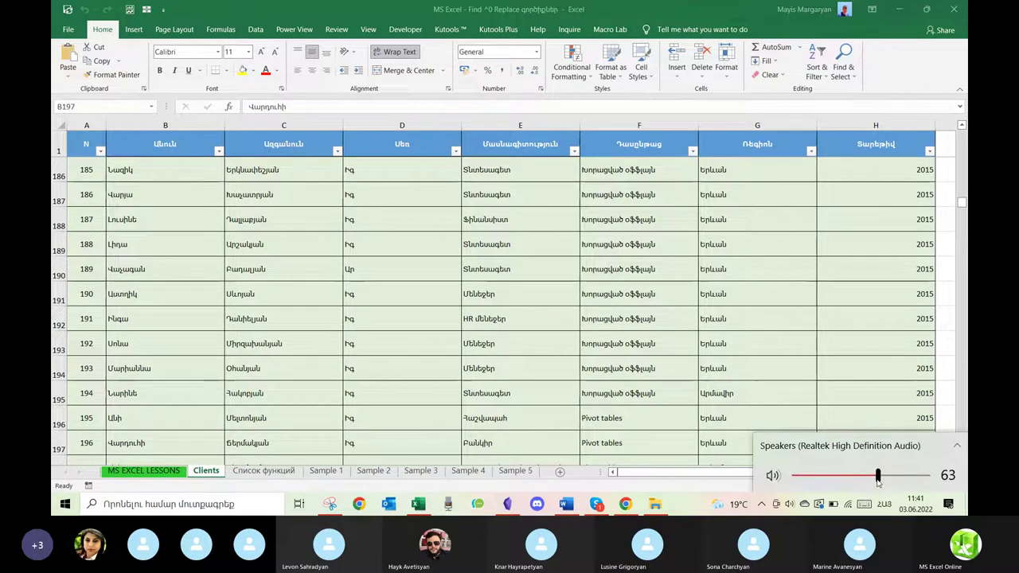
{"action": "left_click_drag", "start_coordinate": [878, 480], "coordinate": [851, 477]}
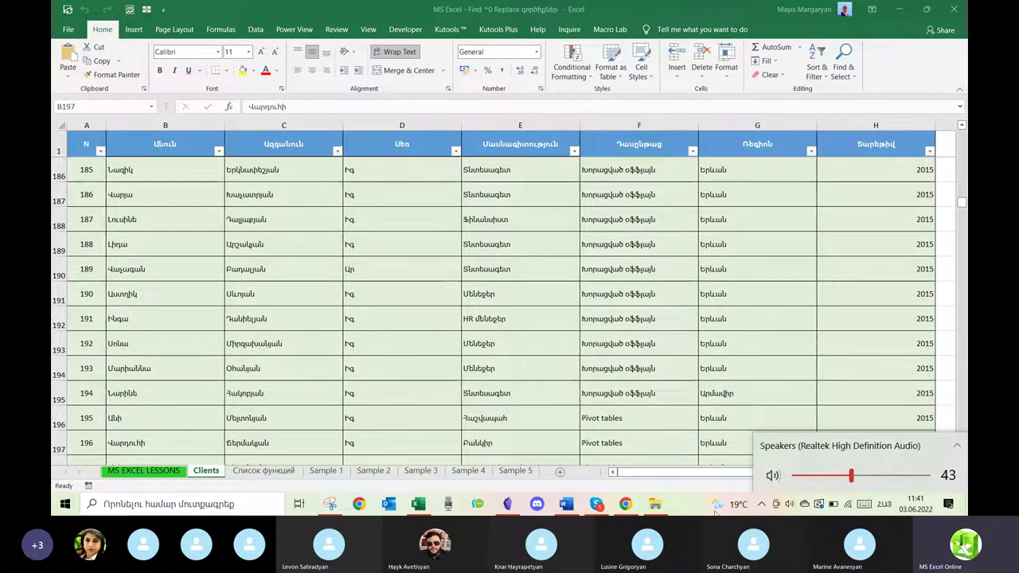
{"action": "left_click", "coordinate": [690, 508]}
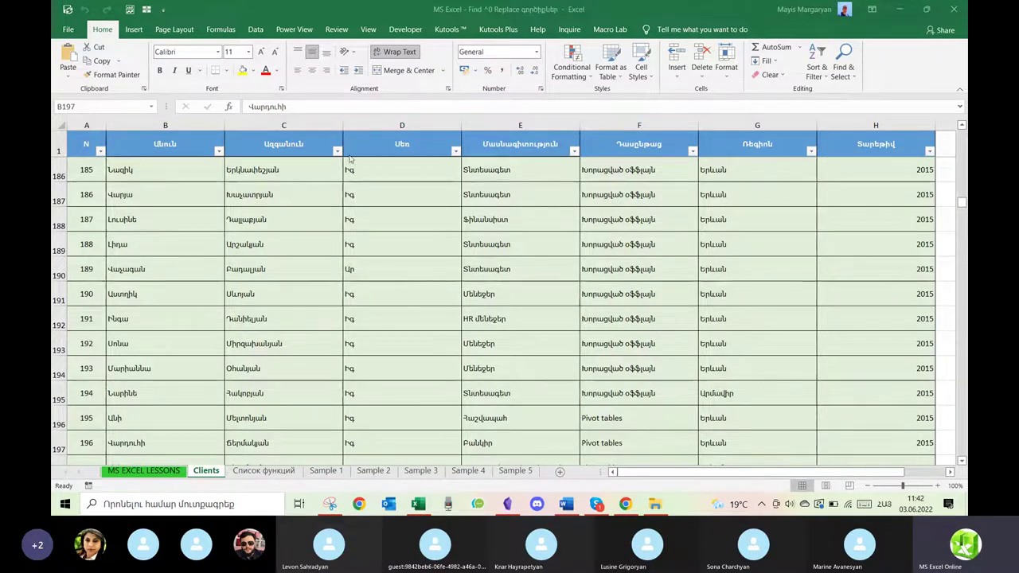
Insert an empty column at D, before the Սեռ column.
{"action": "left_click", "coordinate": [374, 123]}
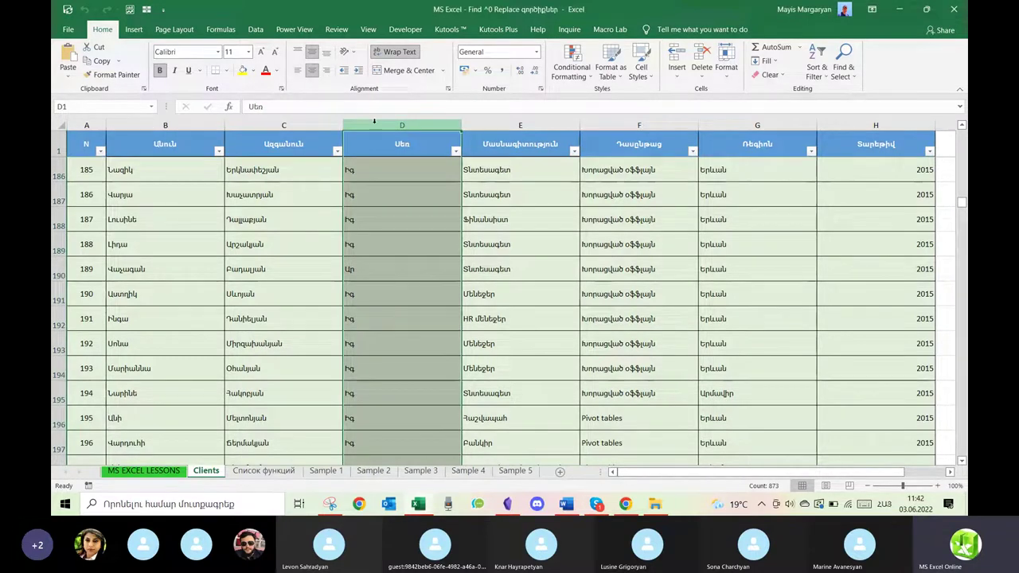
{"action": "right_click", "coordinate": [375, 123]}
{"action": "left_click", "coordinate": [403, 209]}
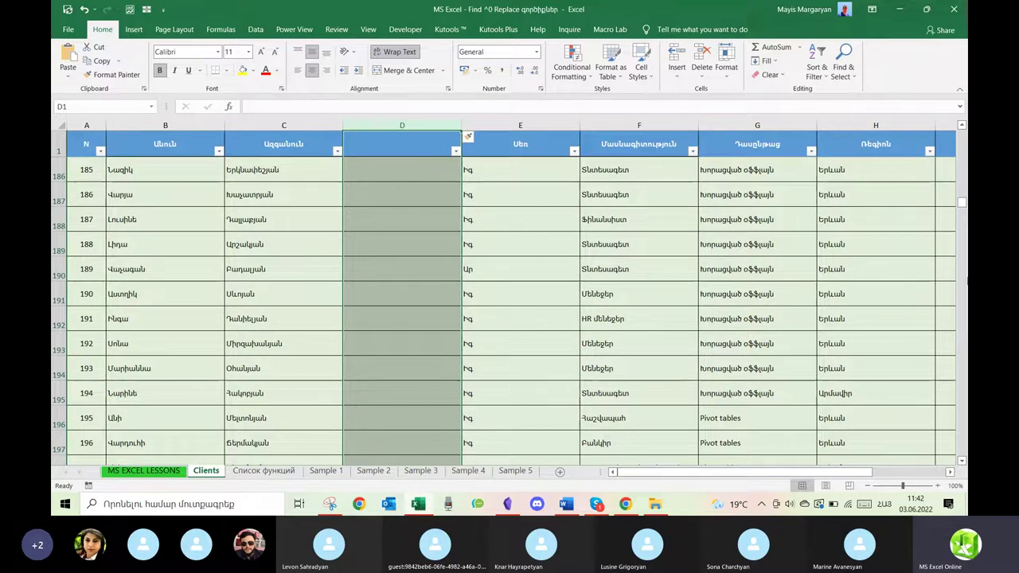
{"action": "left_click_drag", "start_coordinate": [961, 202], "coordinate": [962, 132]}
Head column D 'Անուն Ազգանուն', zoom to 120%, and begin a formula in D2 with =.
{"action": "left_click", "coordinate": [413, 171]}
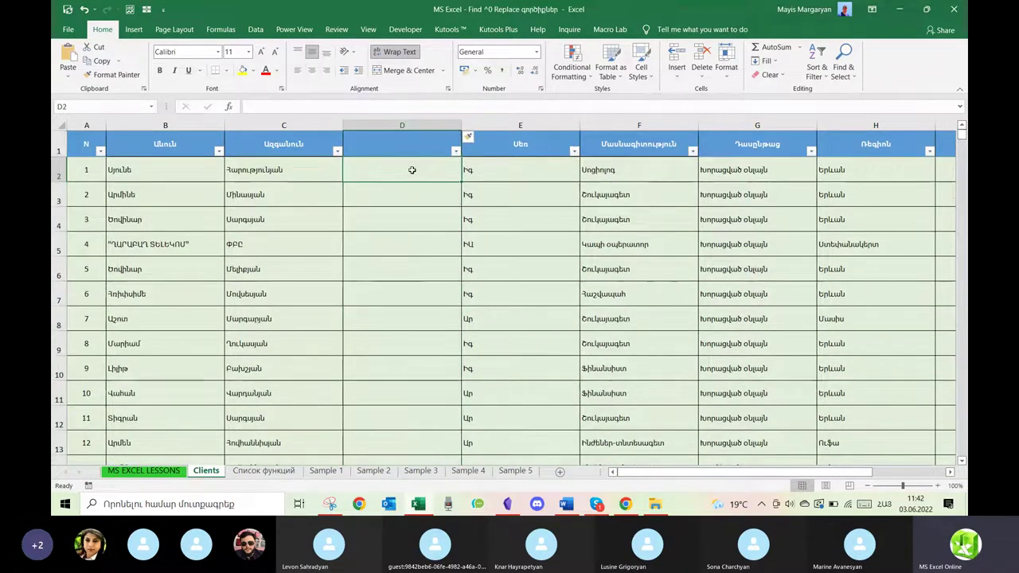
{"action": "left_click", "coordinate": [385, 150]}
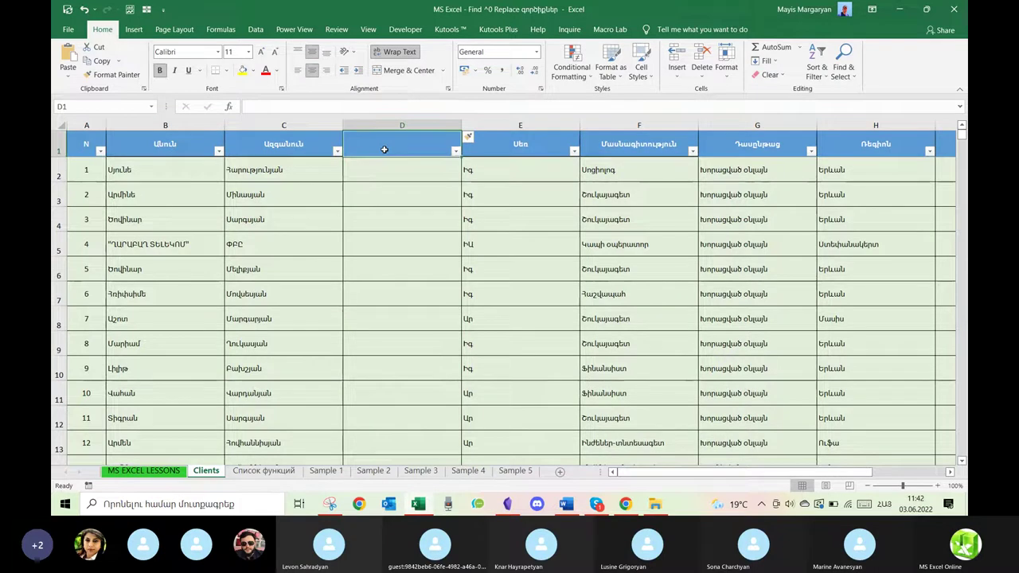
{"action": "type", "text": "Անուն Ազգանուն"}
{"action": "key", "text": "Return"}
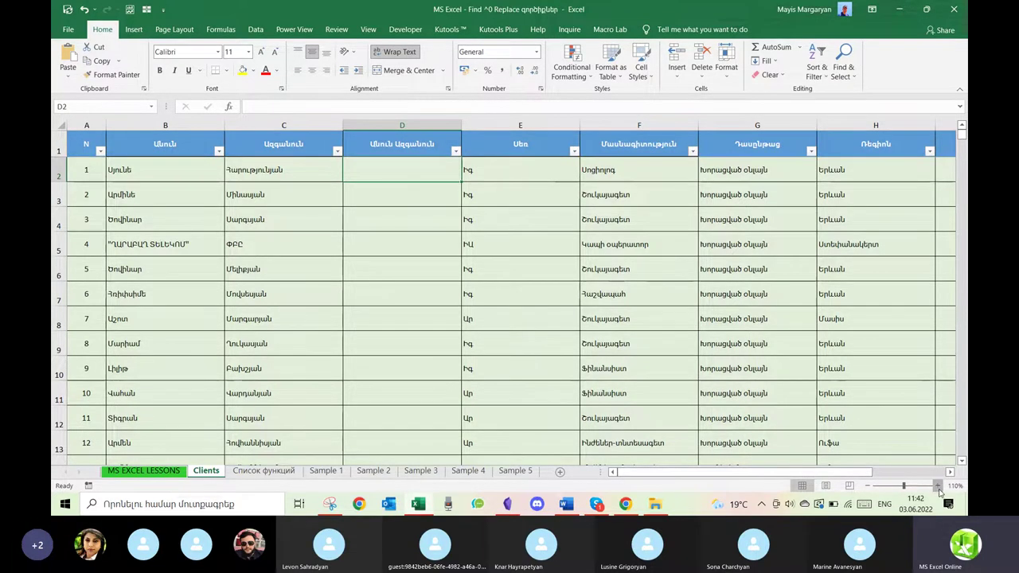
{"action": "left_click", "coordinate": [939, 486]}
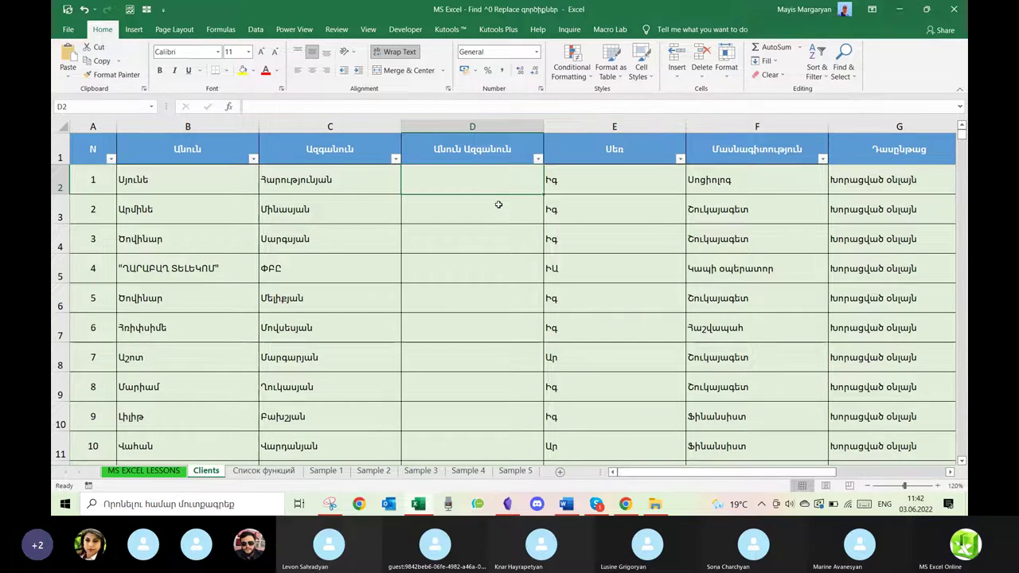
{"action": "type", "text": "="}
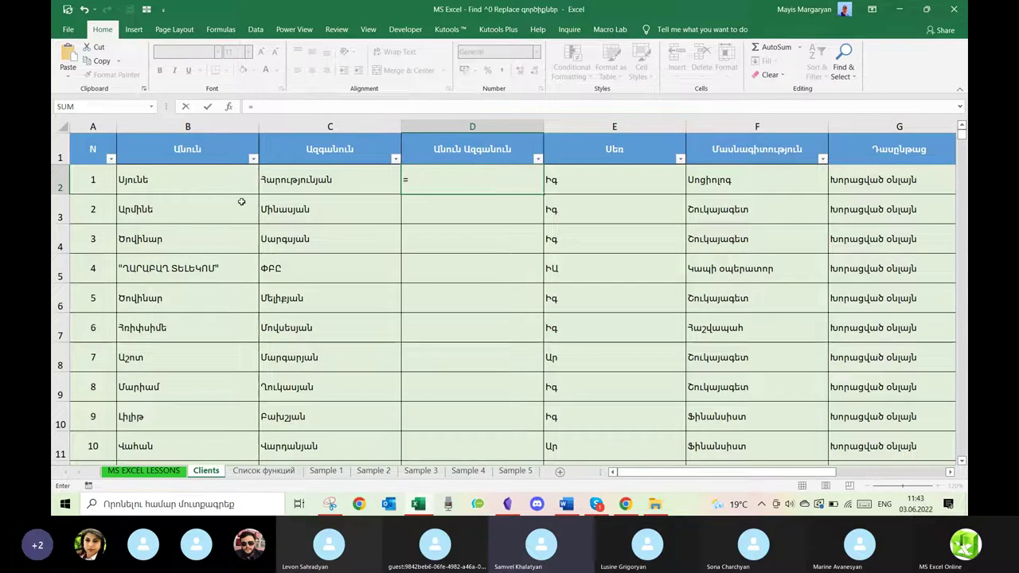
Enter =B2&" "&C2 in D2 to join the first name and surname with a space.
{"action": "left_click", "coordinate": [199, 181]}
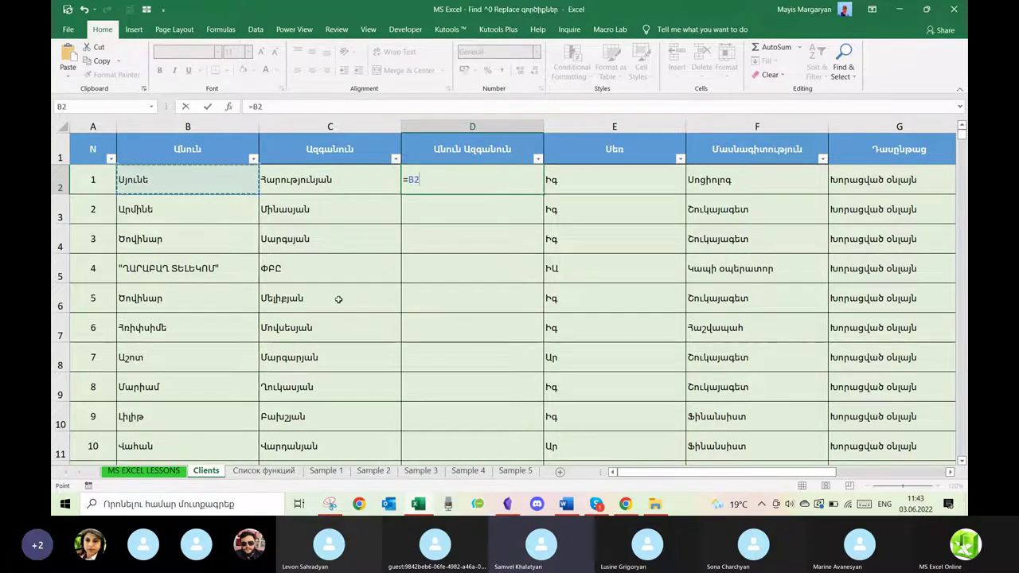
{"action": "type", "text": "&"}
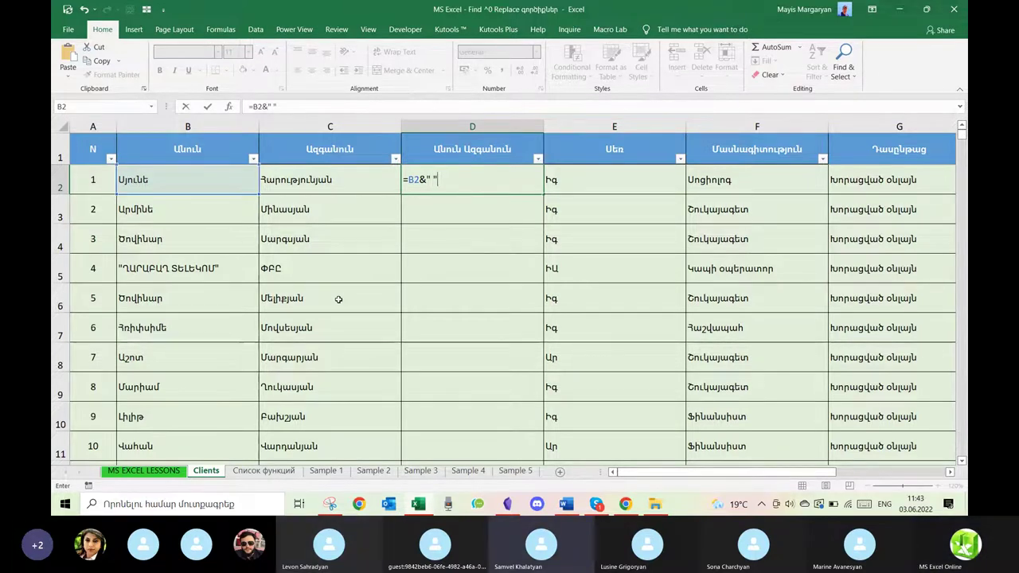
{"action": "type", "text": "&"}
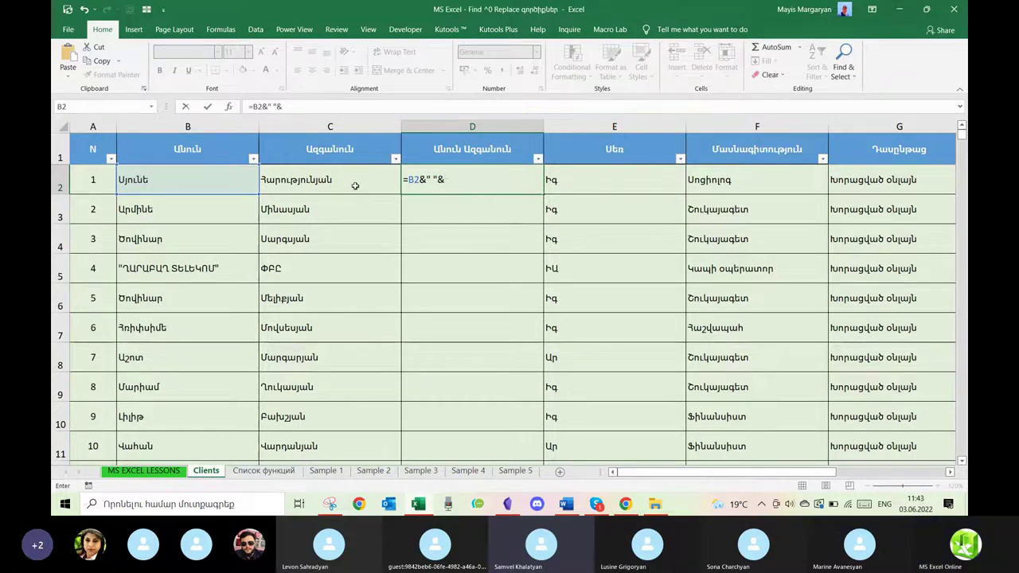
{"action": "left_click", "coordinate": [355, 186]}
{"action": "key", "text": "Return"}
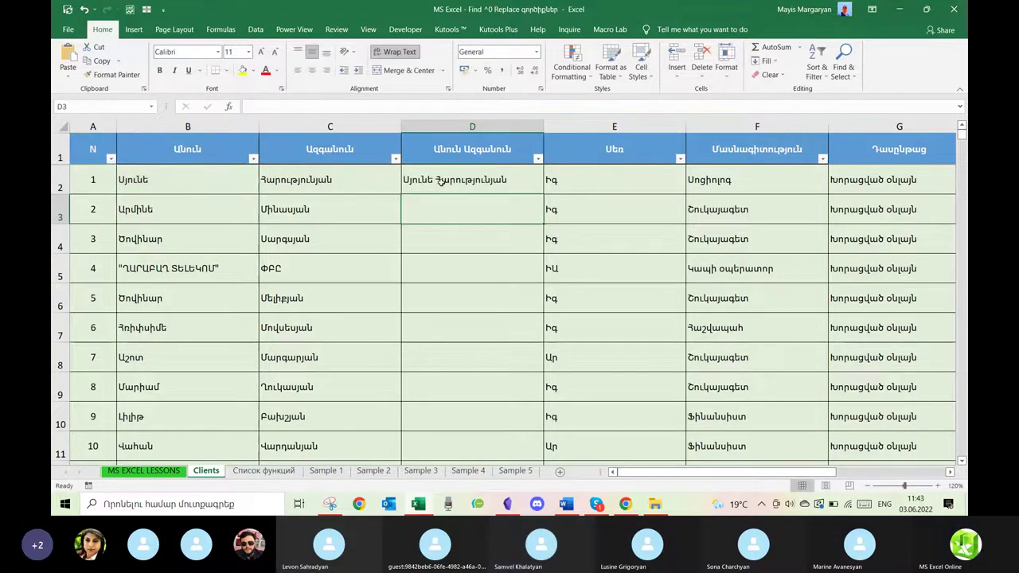
{"action": "left_click", "coordinate": [535, 184]}
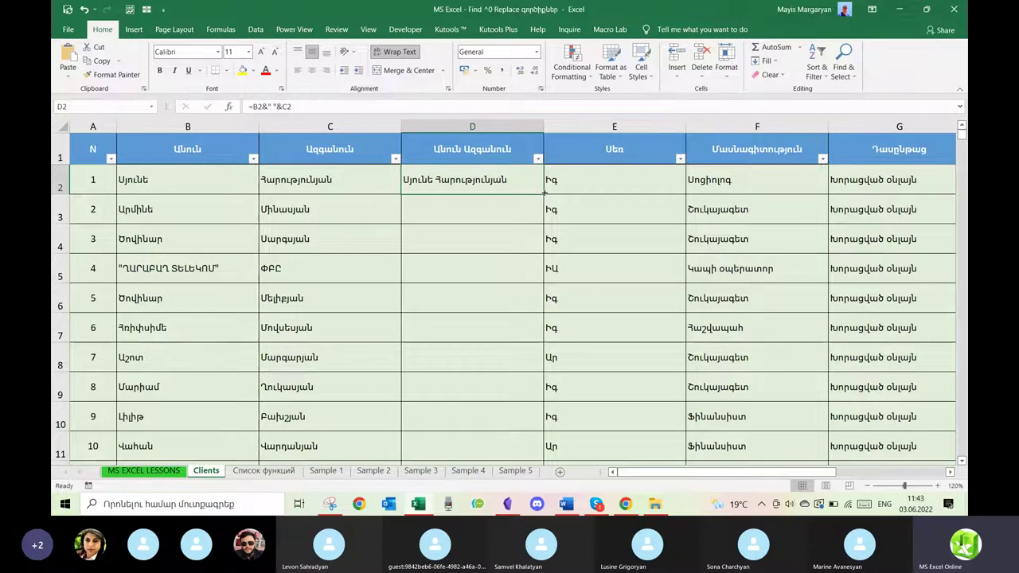
Fill the full-name formula down column D for every client row.
{"action": "double_click", "coordinate": [544, 194]}
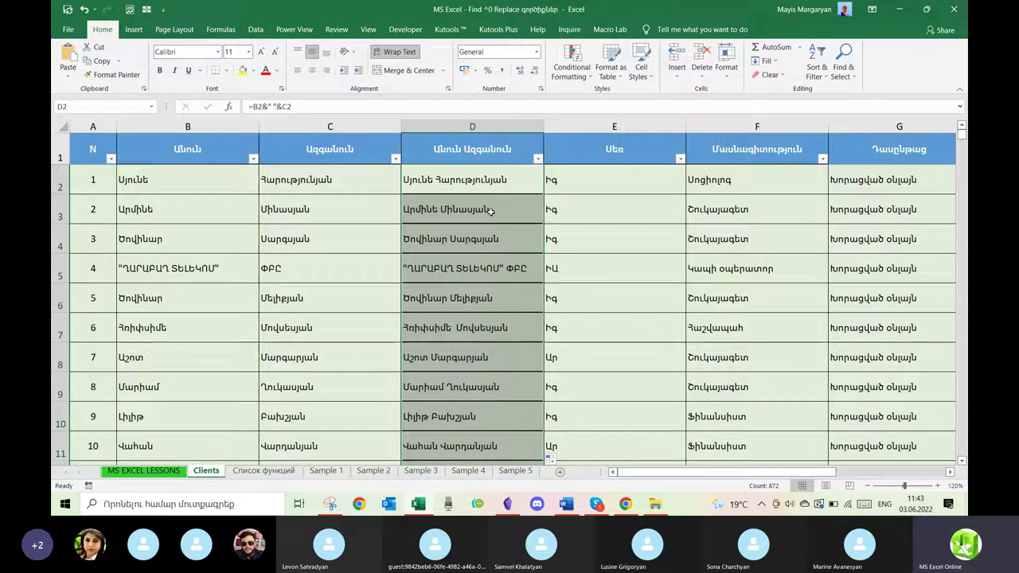
{"action": "left_click_drag", "start_coordinate": [962, 137], "coordinate": [963, 458]}
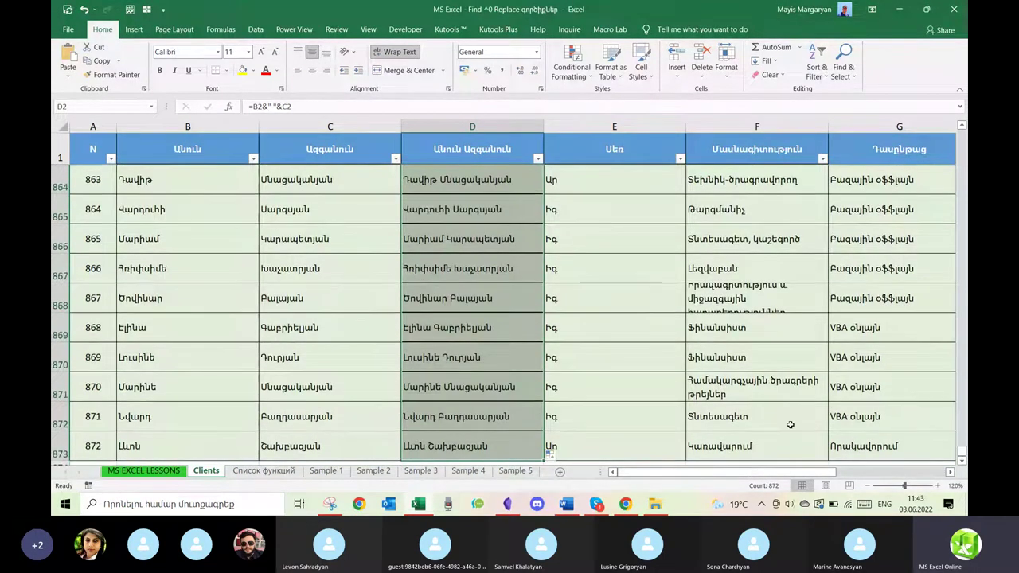
{"action": "scroll", "coordinate": [791, 424], "scroll_direction": "down", "scroll_amount": 1}
{"action": "scroll", "coordinate": [791, 424], "scroll_direction": "up", "scroll_amount": 1}
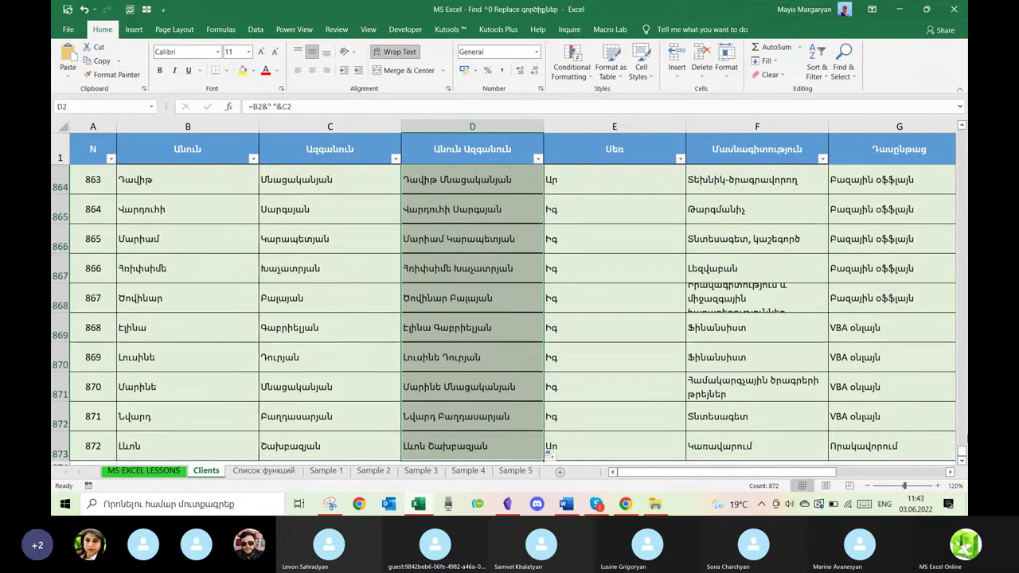
{"action": "left_click_drag", "start_coordinate": [961, 454], "coordinate": [961, 134]}
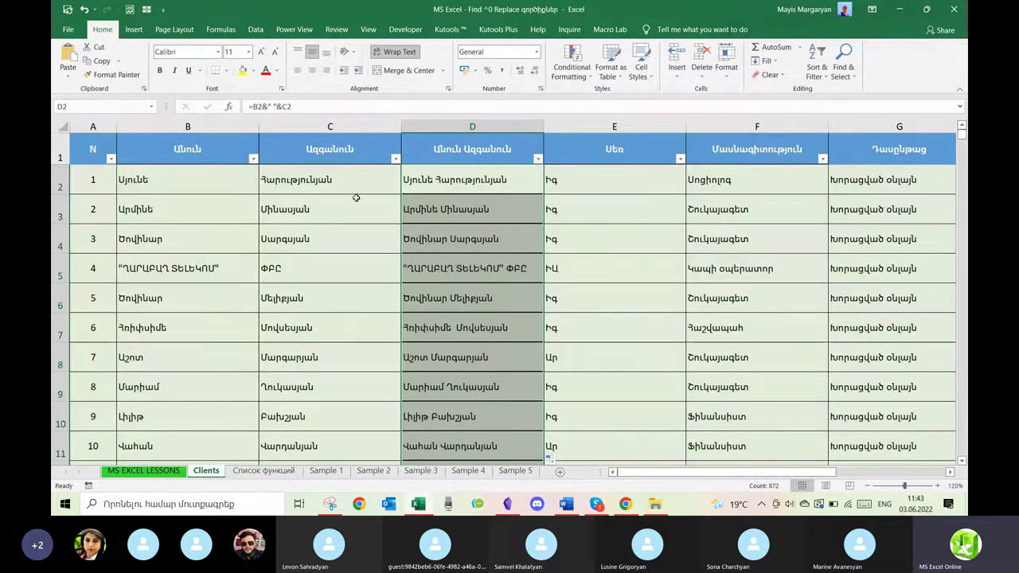
Copy column C's formatting to column D and re-commit the D3 and D4 formulas.
{"action": "left_click", "coordinate": [336, 128]}
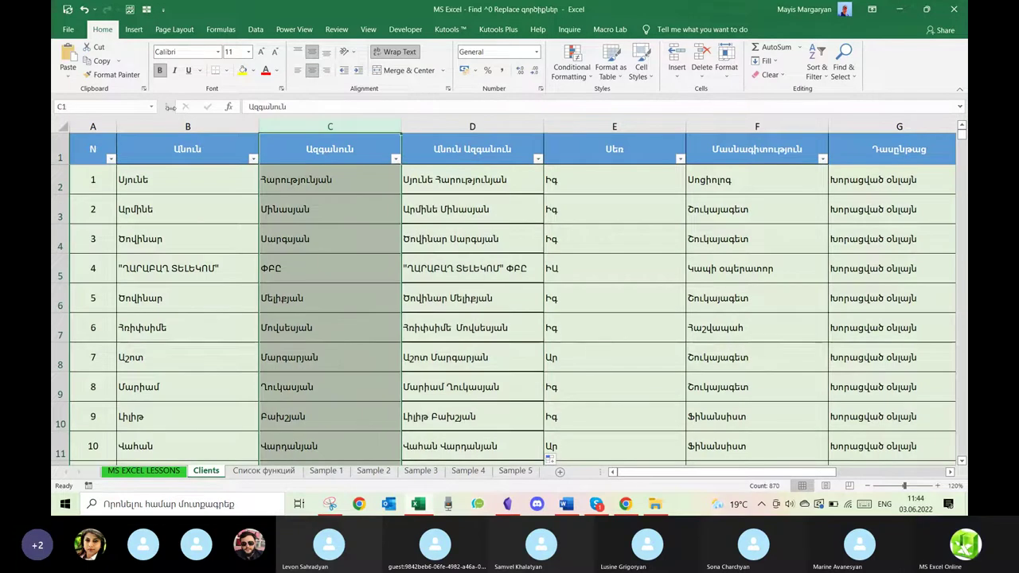
{"action": "left_click", "coordinate": [112, 74]}
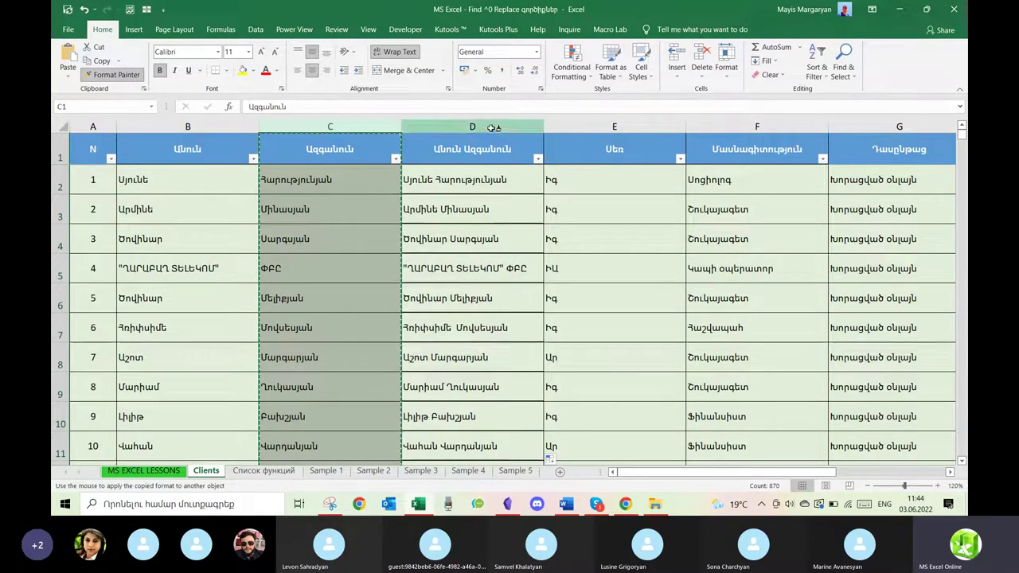
{"action": "left_click", "coordinate": [495, 141]}
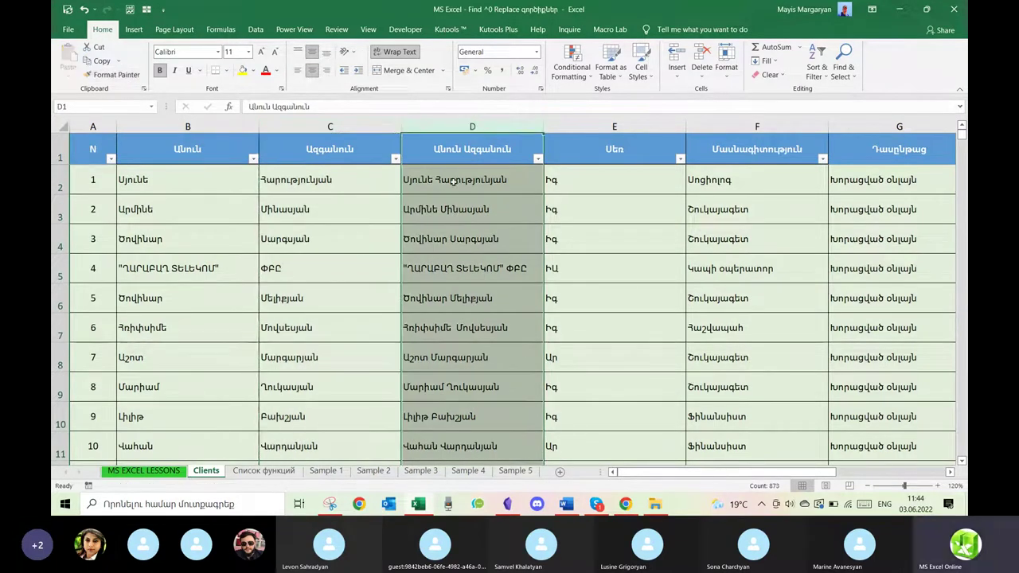
{"action": "left_click", "coordinate": [455, 181]}
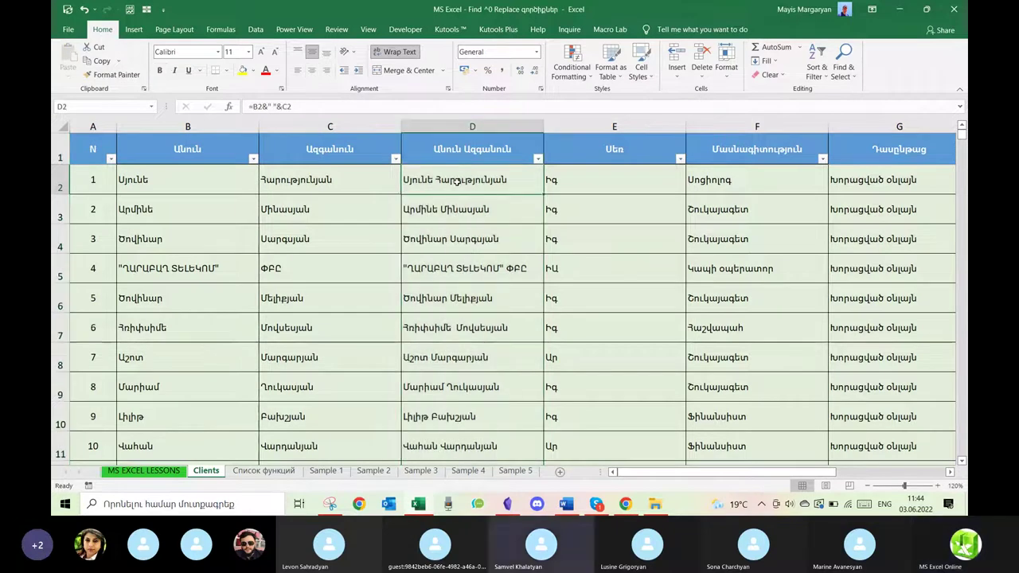
{"action": "double_click", "coordinate": [486, 214]}
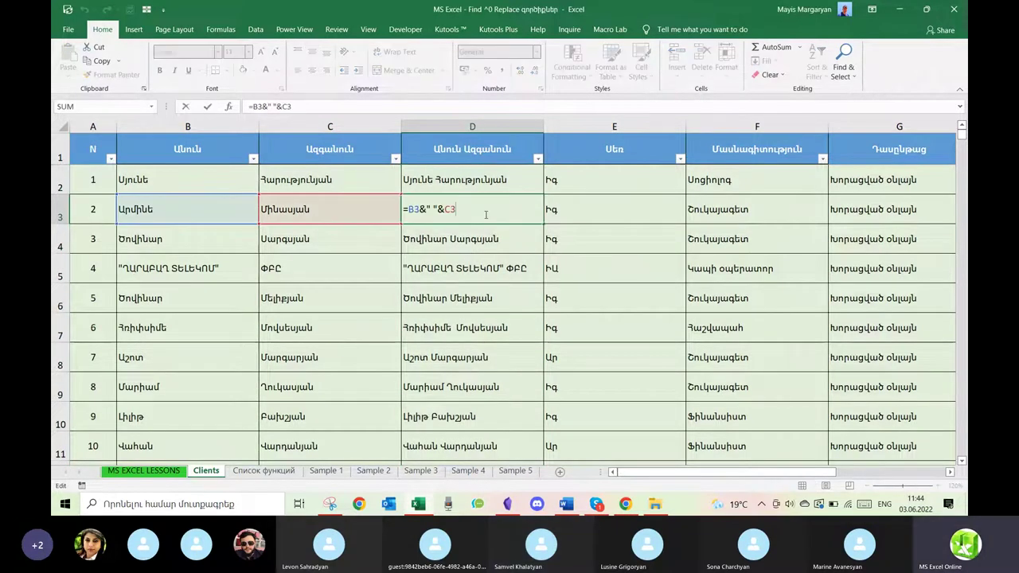
{"action": "key", "text": "Return"}
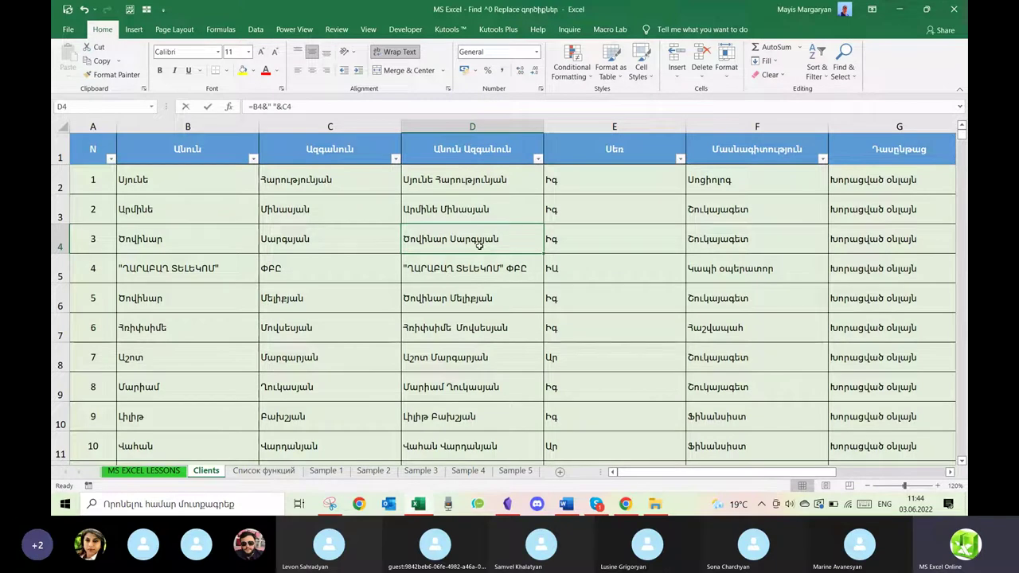
{"action": "double_click", "coordinate": [480, 238]}
{"action": "key", "text": "Return"}
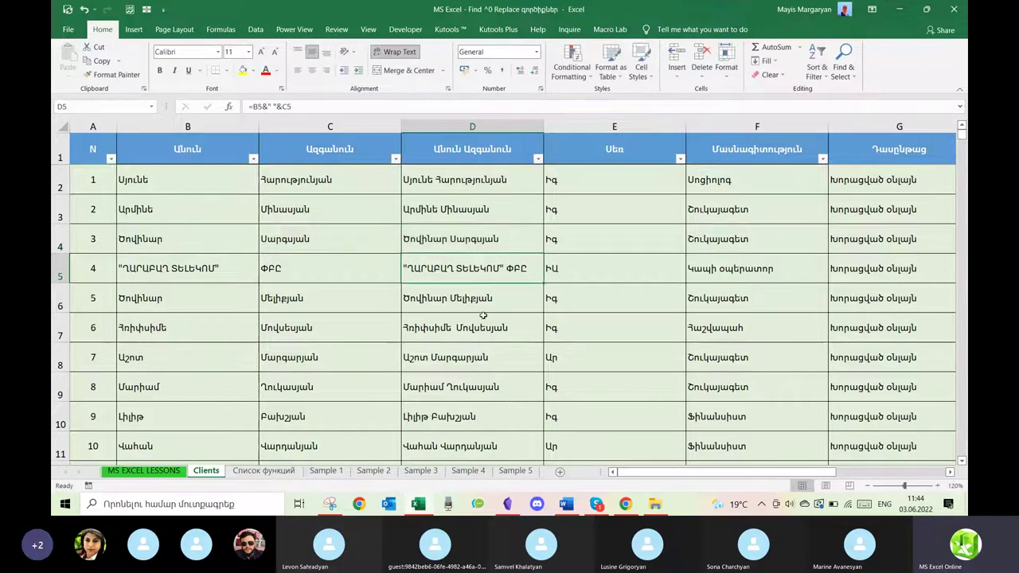
{"action": "left_click", "coordinate": [477, 127]}
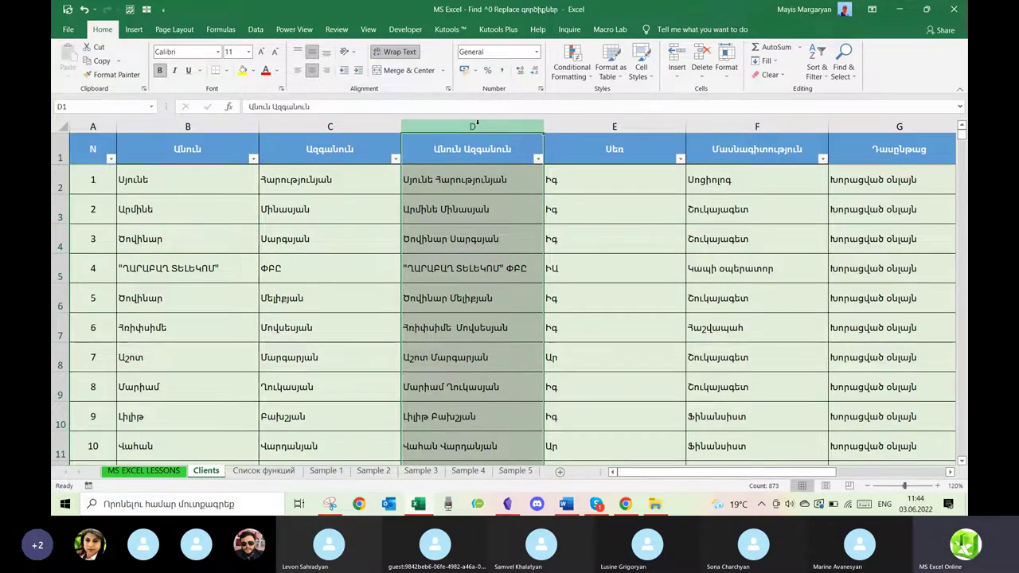
Search for the client's full name with the surname retyped; Find Next reports nothing found.
{"action": "key", "text": "ctrl+f"}
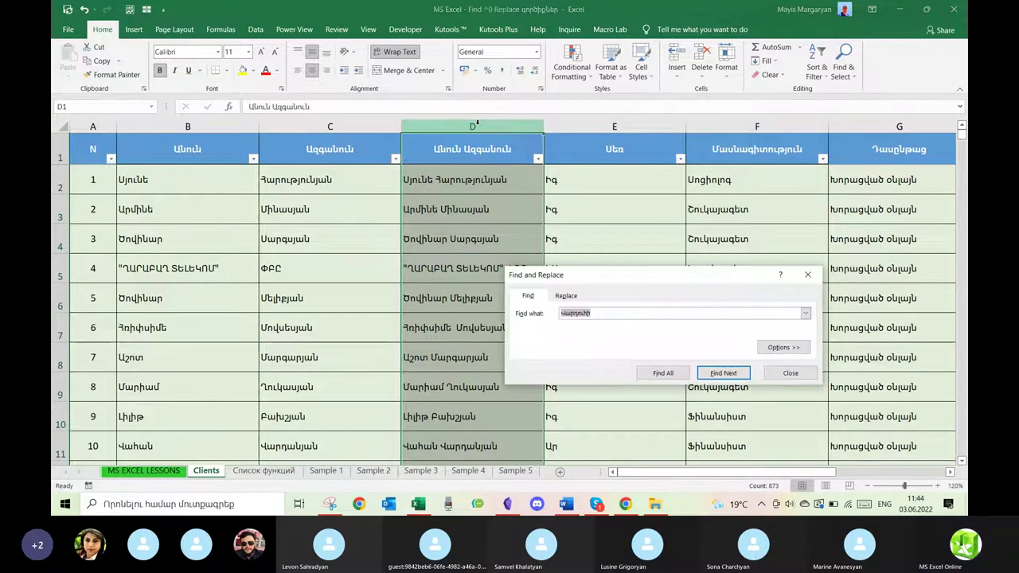
{"action": "left_click", "coordinate": [605, 313]}
{"action": "type", "text": "Տաթևյան"}
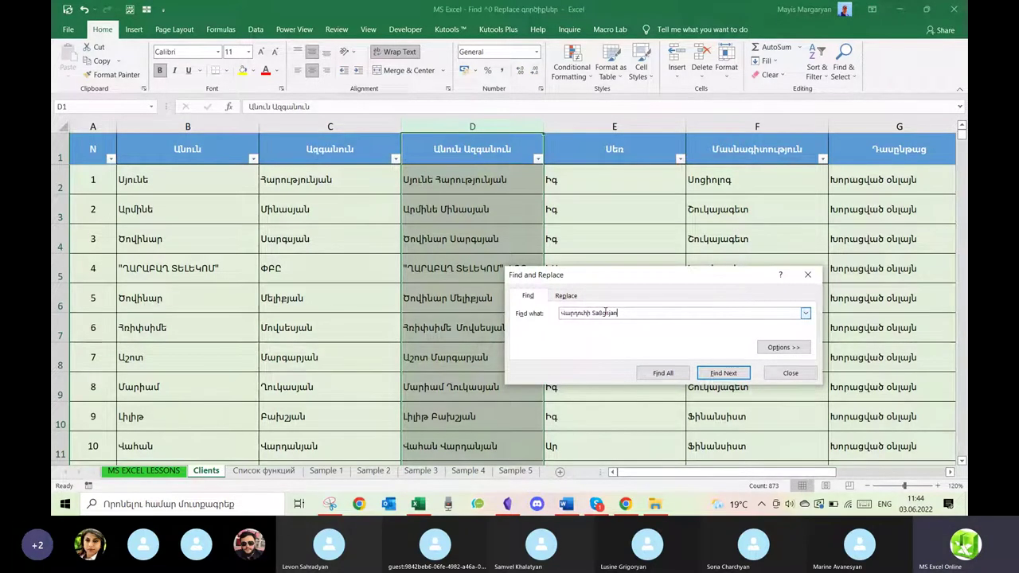
{"action": "key", "text": "BackSpace"}
{"action": "key", "text": "BackSpace"}
{"action": "key", "text": "BackSpace"}
{"action": "key", "text": "BackSpace"}
{"action": "key", "text": "BackSpace"}
{"action": "key", "text": "BackSpace"}
{"action": "key", "text": "BackSpace"}
{"action": "key", "text": "alt+shift"}
{"action": "type", "text": "Սարգսյան"}
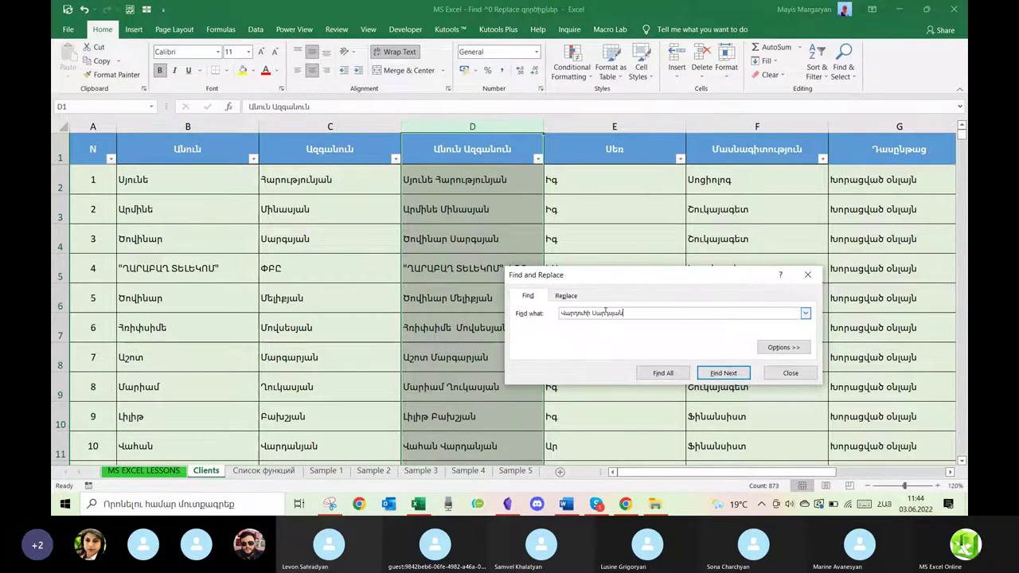
{"action": "left_click_drag", "start_coordinate": [660, 282], "coordinate": [693, 148]}
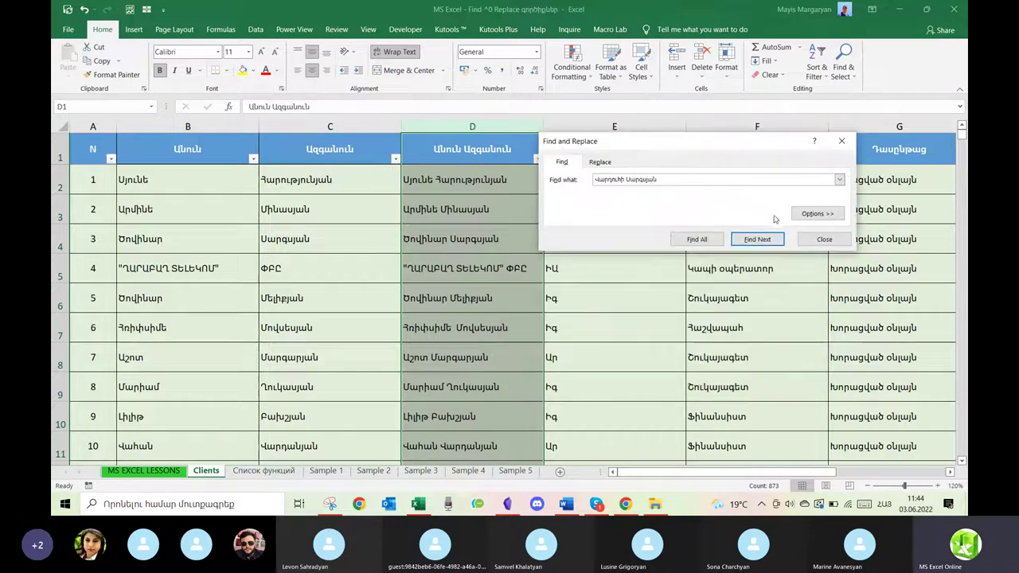
{"action": "left_click", "coordinate": [751, 239]}
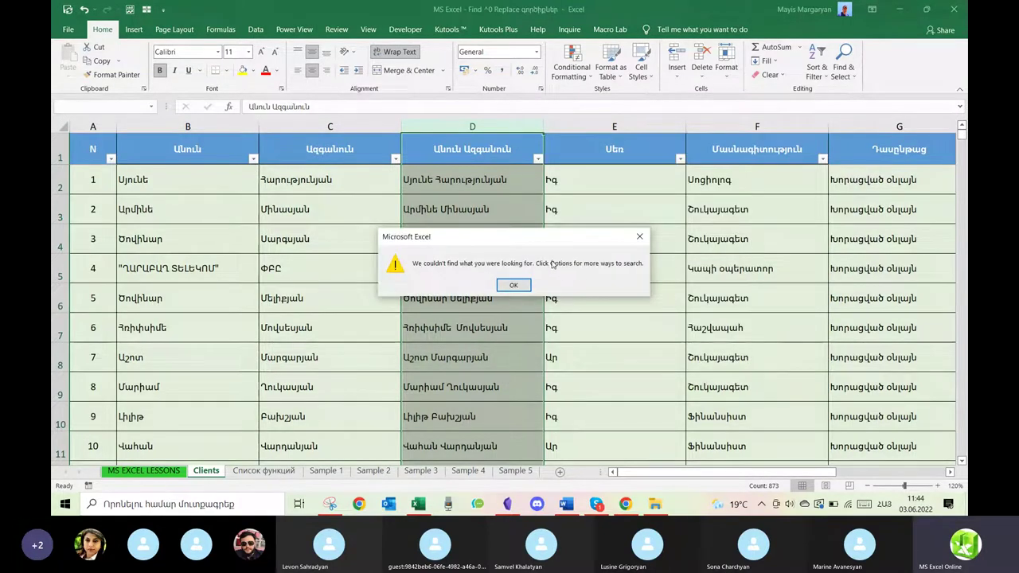
{"action": "left_click", "coordinate": [637, 240]}
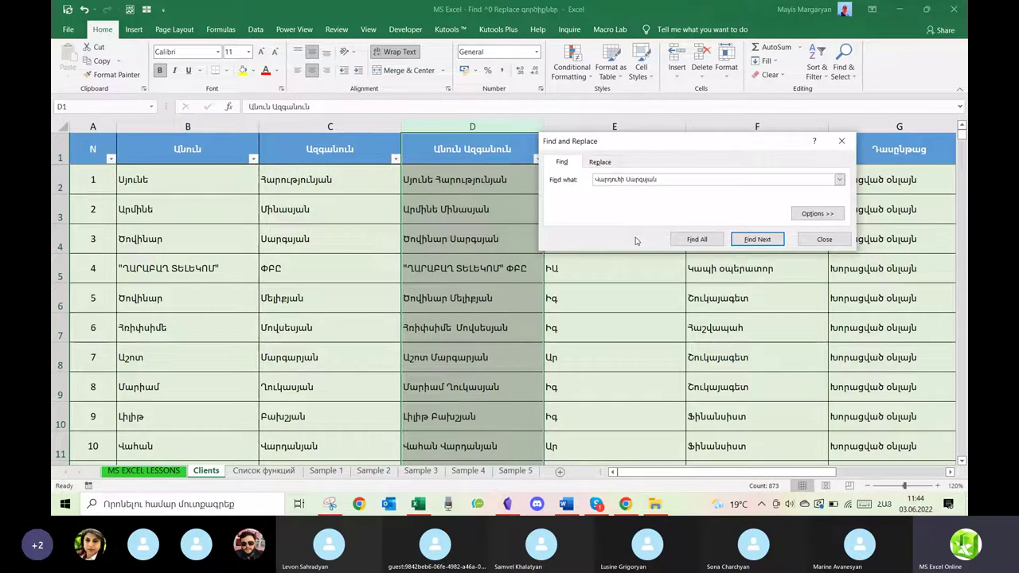
Re-commit the D7 formula and set the search's Look in option to Values.
{"action": "left_click", "coordinate": [812, 214]}
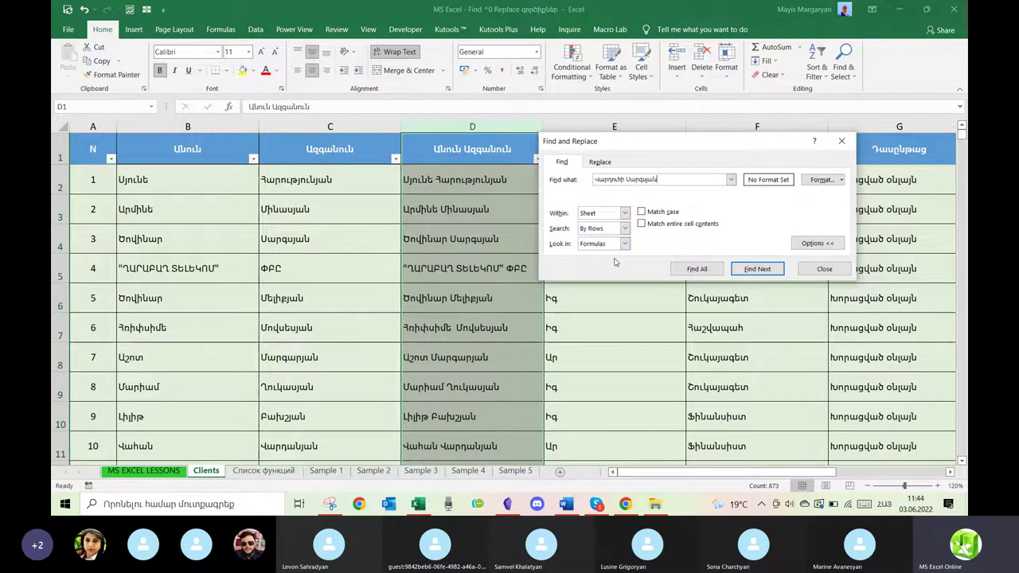
{"action": "double_click", "coordinate": [456, 327]}
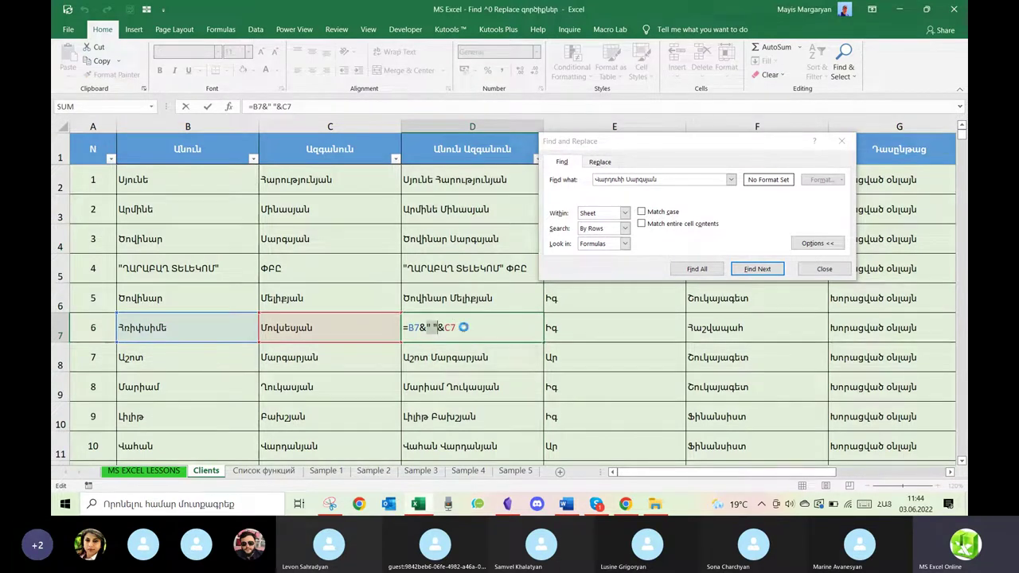
{"action": "key", "text": "Return"}
{"action": "left_click", "coordinate": [626, 244]}
{"action": "left_click", "coordinate": [604, 262]}
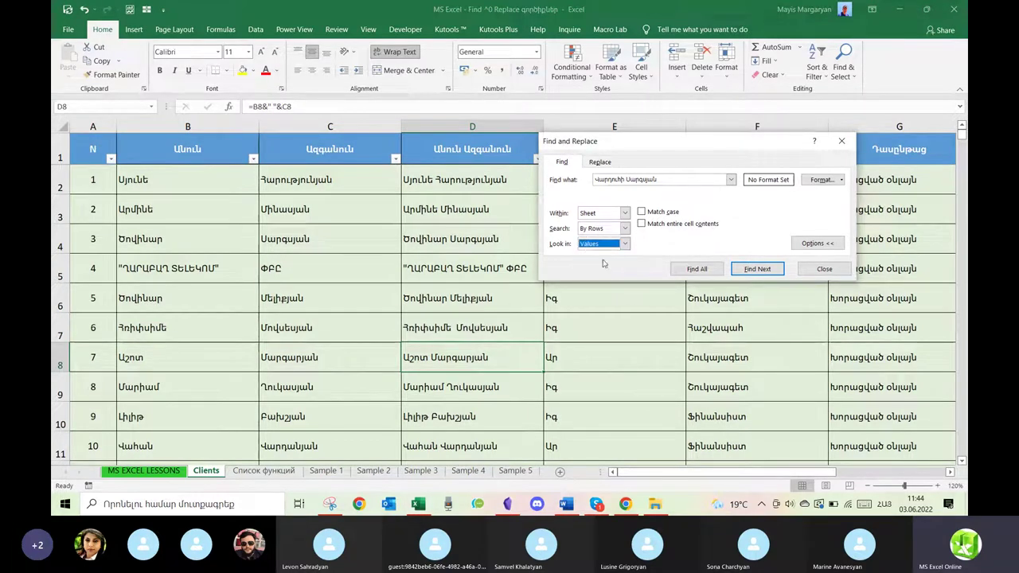
{"action": "key", "text": "Return"}
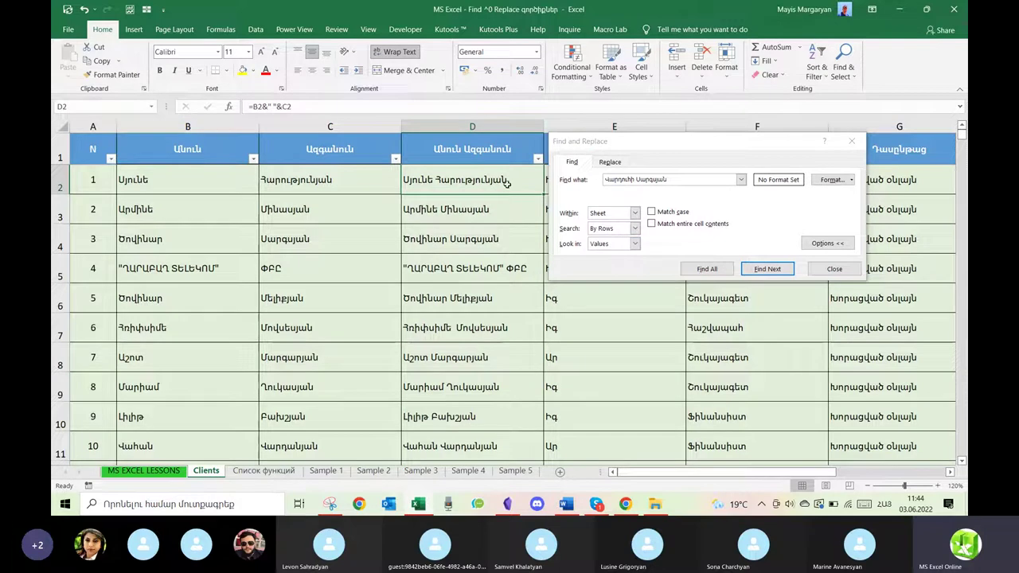
Search column D, stepping through matches from D267, and list them all with Find All.
{"action": "left_click", "coordinate": [486, 119]}
{"action": "left_click", "coordinate": [685, 179]}
{"action": "left_click", "coordinate": [766, 269]}
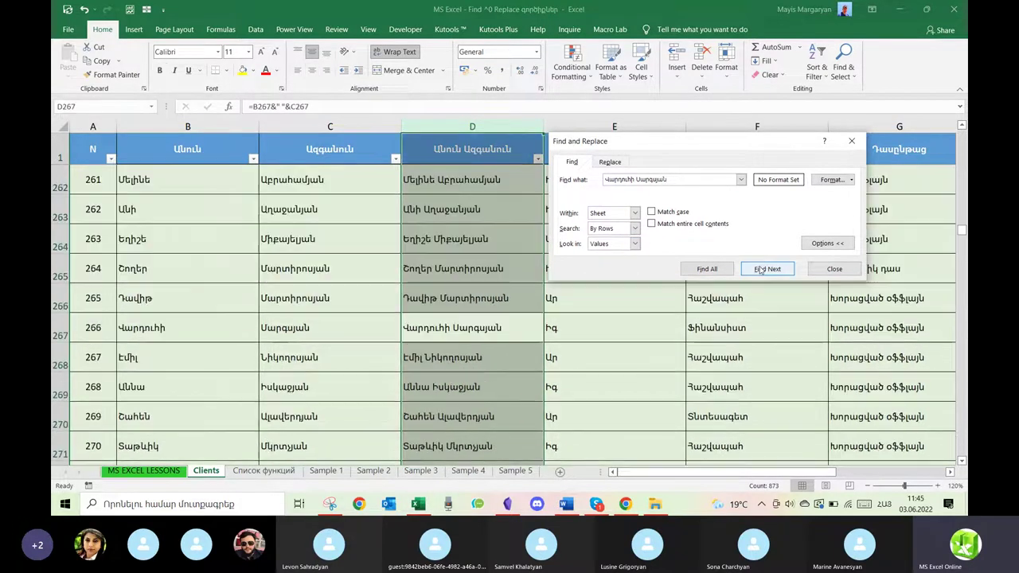
{"action": "left_click", "coordinate": [761, 269]}
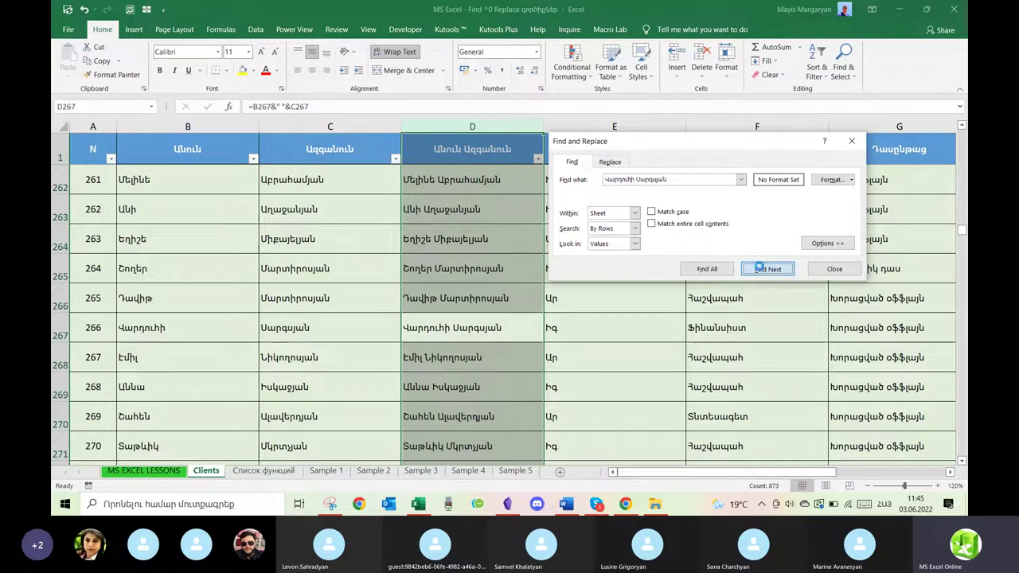
{"action": "left_click", "coordinate": [760, 269]}
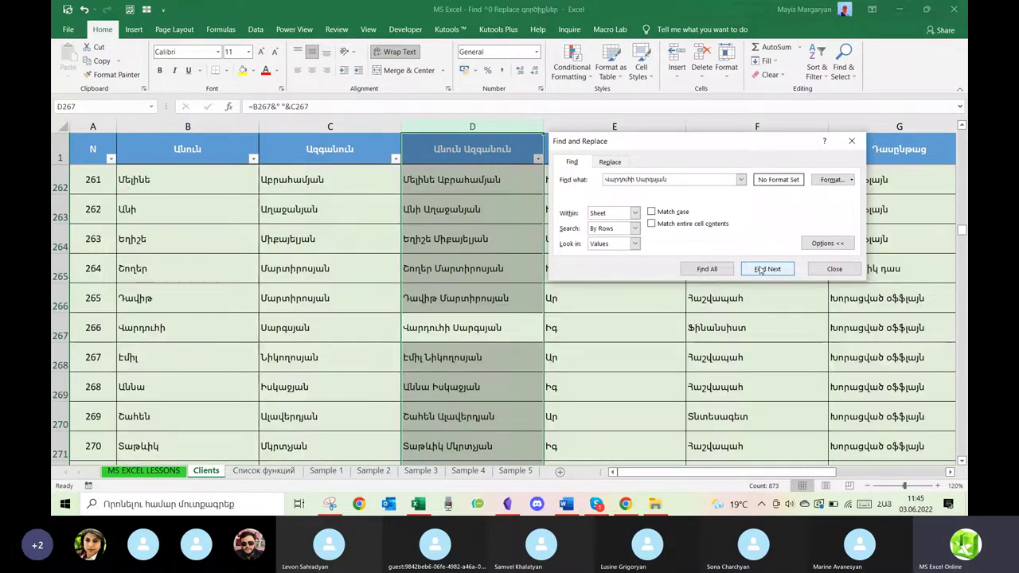
{"action": "left_click", "coordinate": [708, 272]}
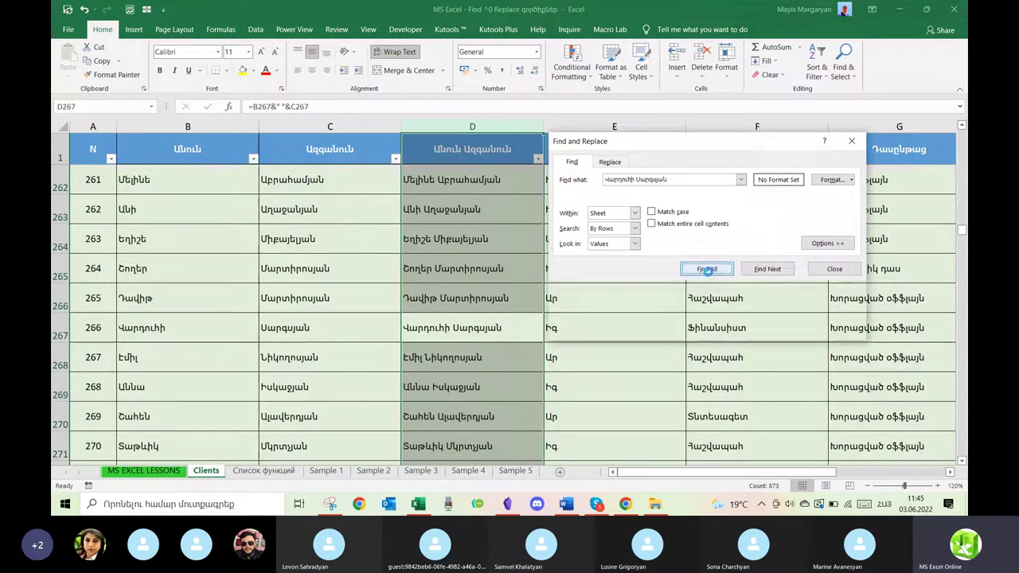
Enlarge the Find dialog's results list and jump to the D267 match, moving the dialog aside.
{"action": "left_click_drag", "start_coordinate": [864, 337], "coordinate": [916, 390]}
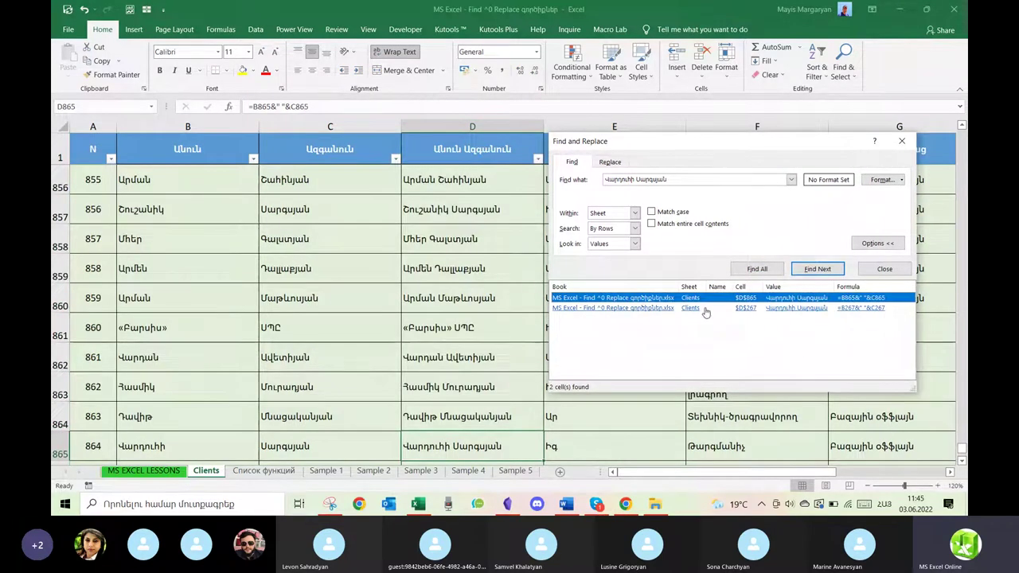
{"action": "left_click", "coordinate": [705, 308]}
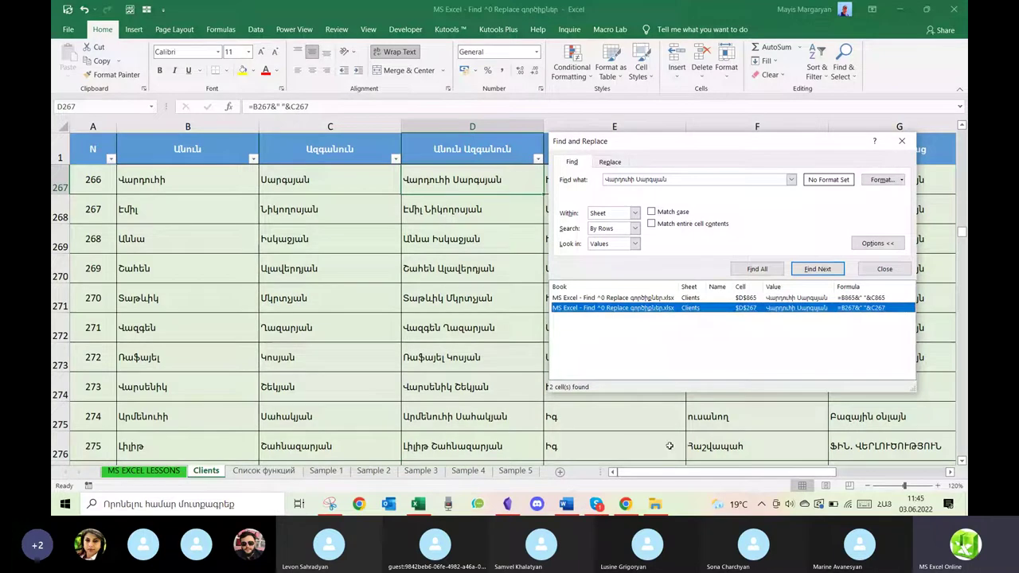
{"action": "left_click_drag", "start_coordinate": [685, 474], "coordinate": [761, 474]}
{"action": "left_click_drag", "start_coordinate": [725, 146], "coordinate": [491, 232]}
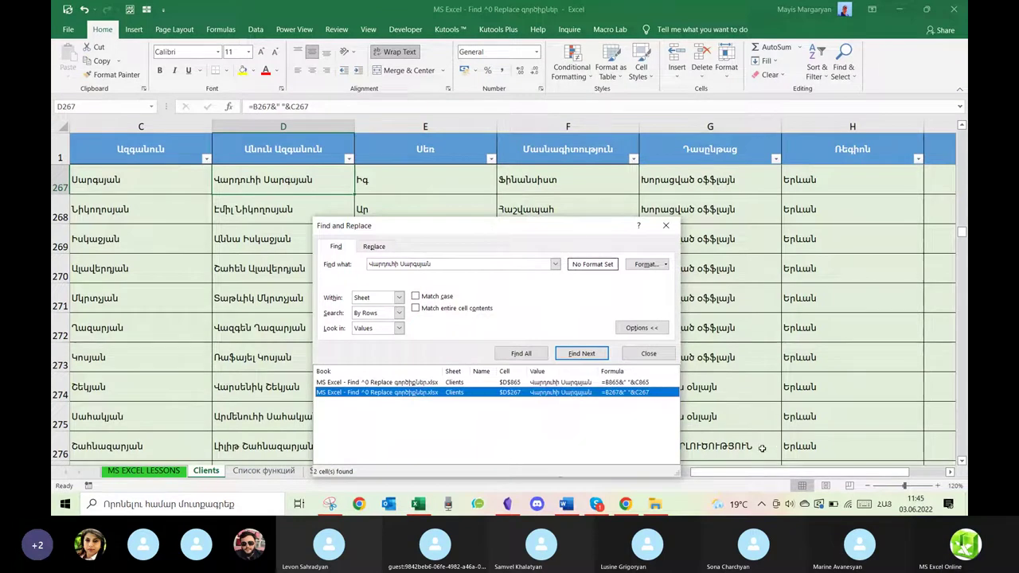
{"action": "left_click_drag", "start_coordinate": [752, 476], "coordinate": [621, 471]}
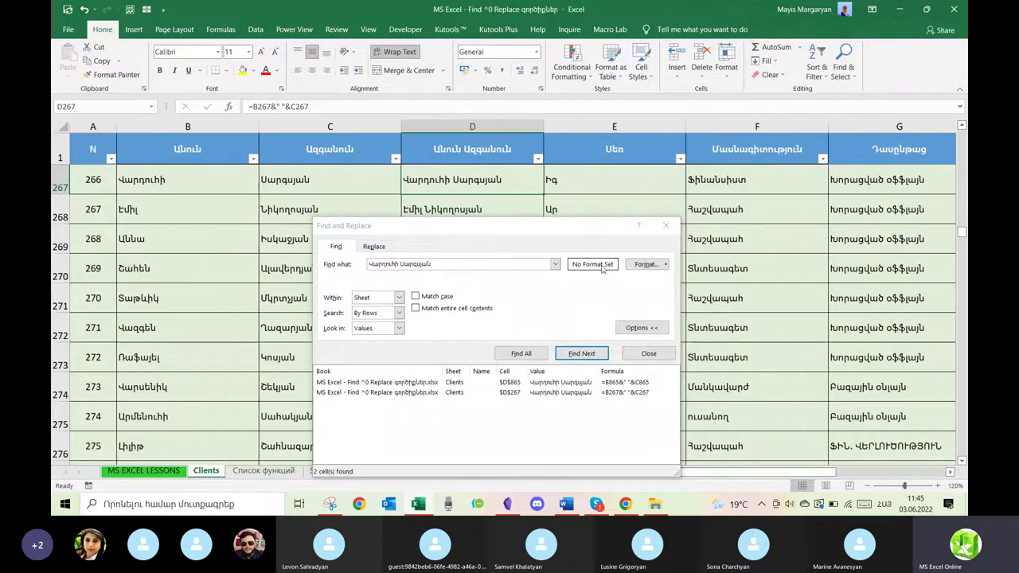
Reselect the D267 result, then jump to the D865 match in the results list.
{"action": "left_click", "coordinate": [526, 394]}
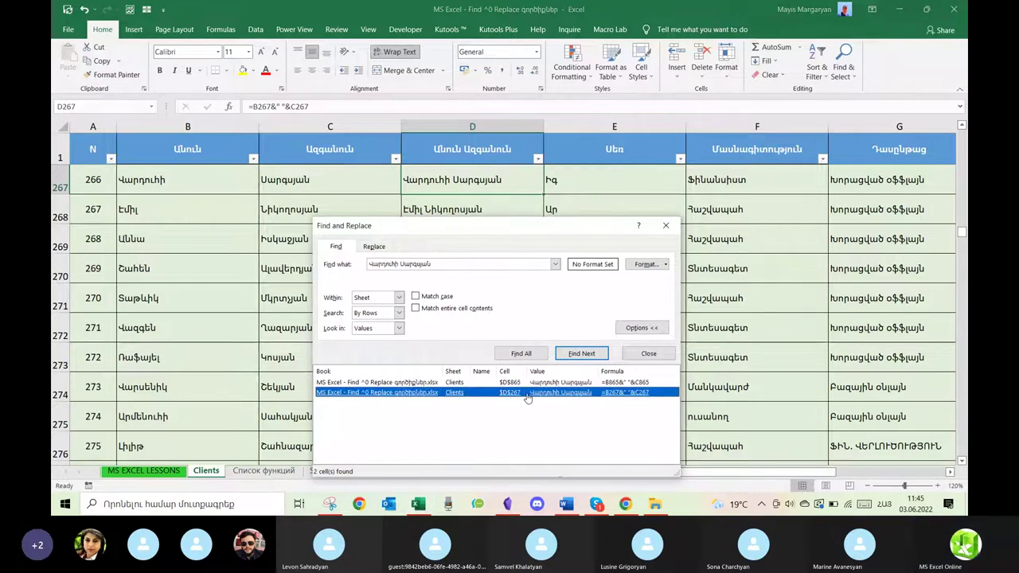
{"action": "left_click", "coordinate": [527, 382]}
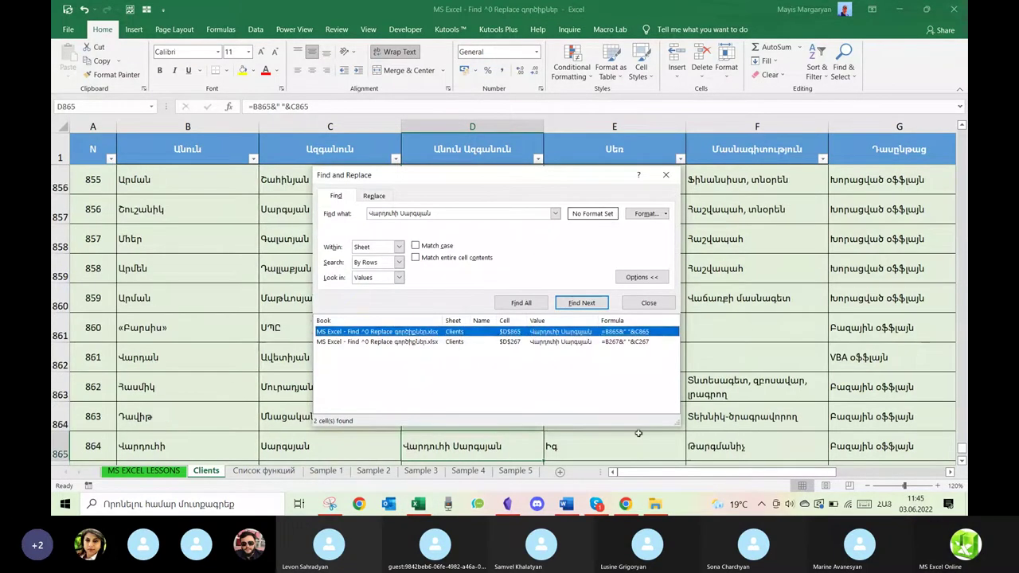
{"action": "left_click", "coordinate": [710, 475]}
{"action": "left_click_drag", "start_coordinate": [709, 474], "coordinate": [690, 495]}
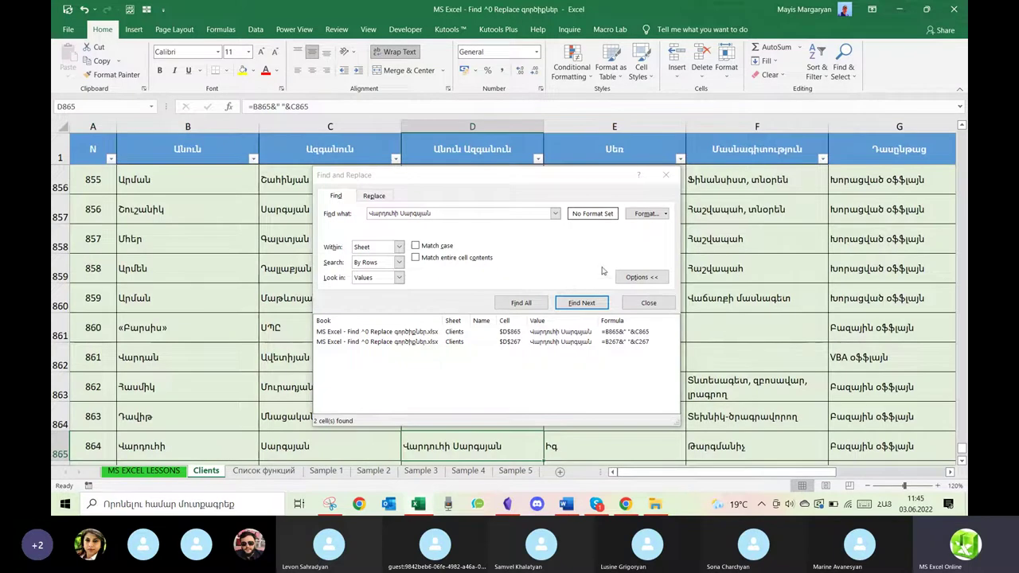
Keep Within as Sheet, switch Look in to Comments, and close Find and Replace.
{"action": "left_click", "coordinate": [399, 248]}
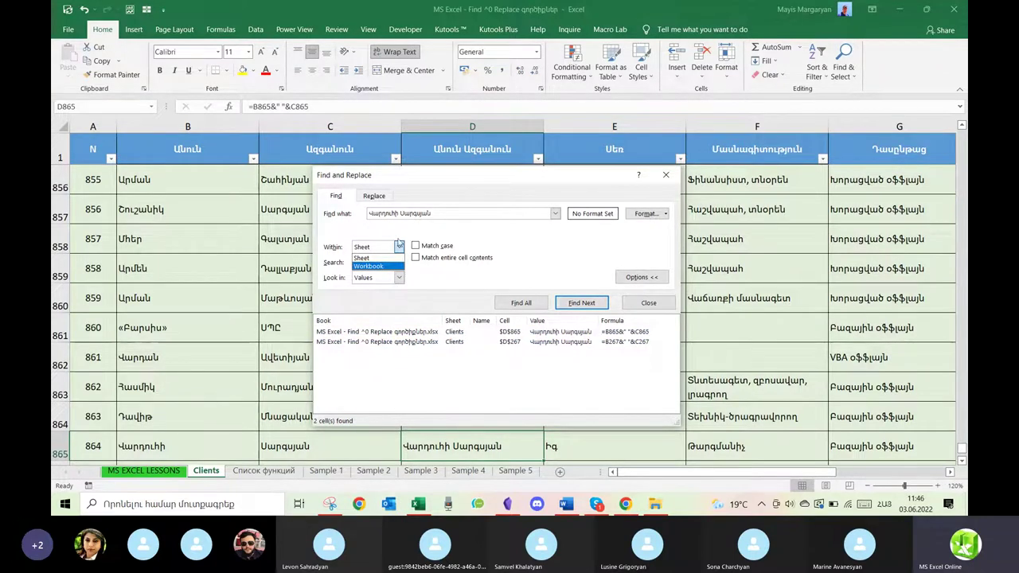
{"action": "left_click", "coordinate": [384, 259]}
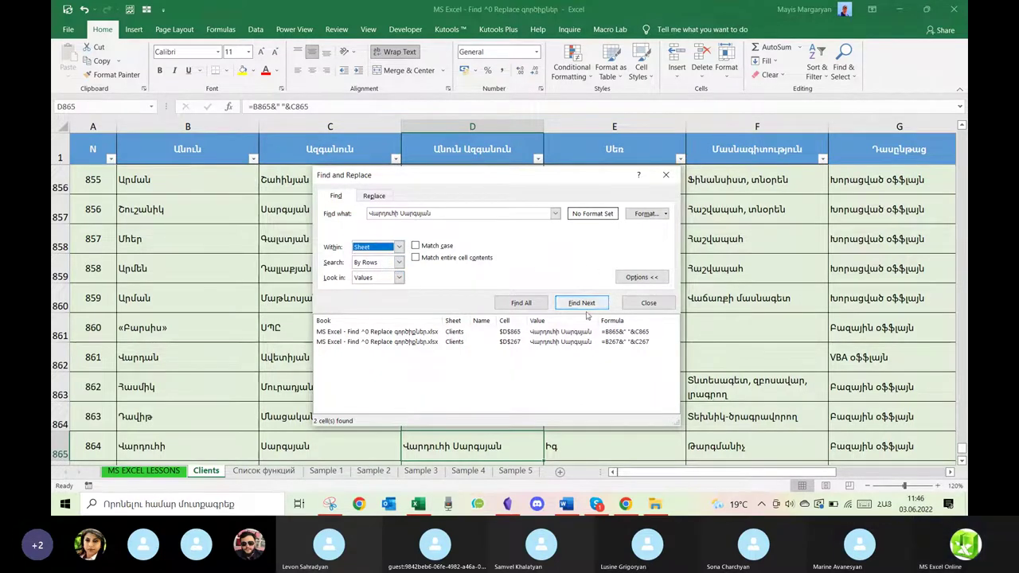
{"action": "left_click", "coordinate": [399, 278]}
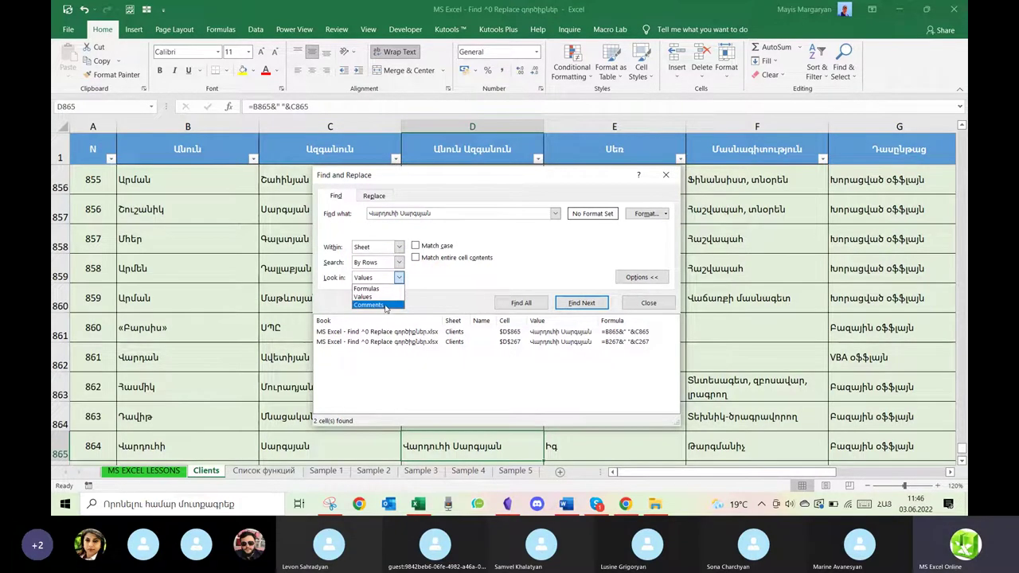
{"action": "left_click", "coordinate": [385, 306]}
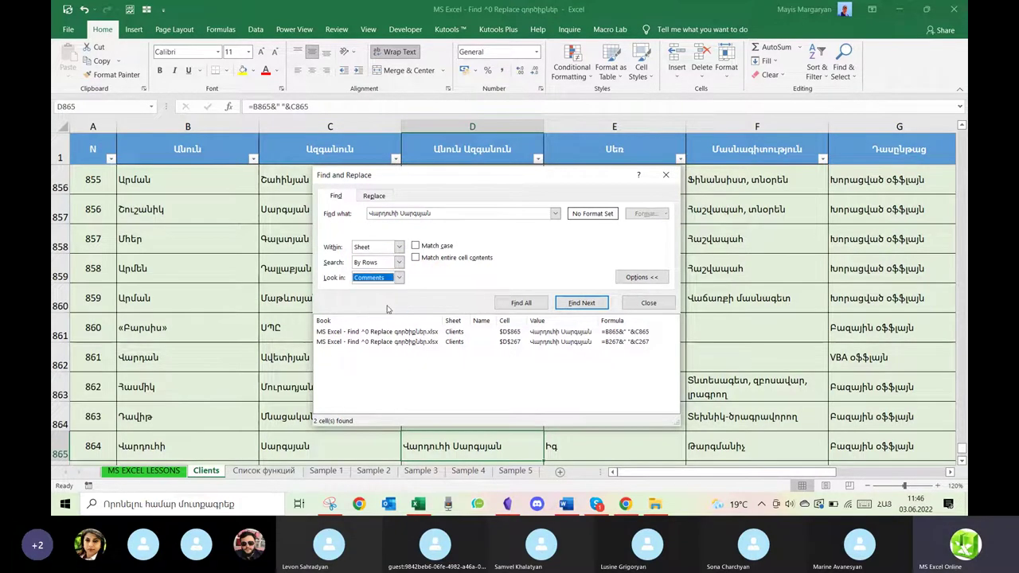
{"action": "left_click", "coordinate": [666, 175]}
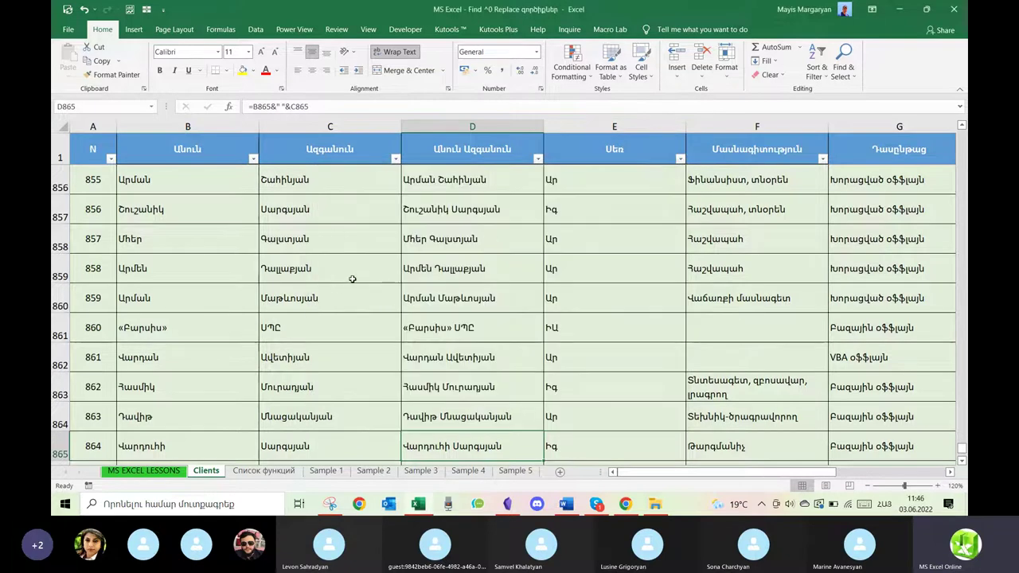
Insert a comment reading 'Ինքը արժանի ա զեղչի' on full-name cell D859.
{"action": "left_click", "coordinate": [340, 268]}
{"action": "right_click", "coordinate": [340, 268]}
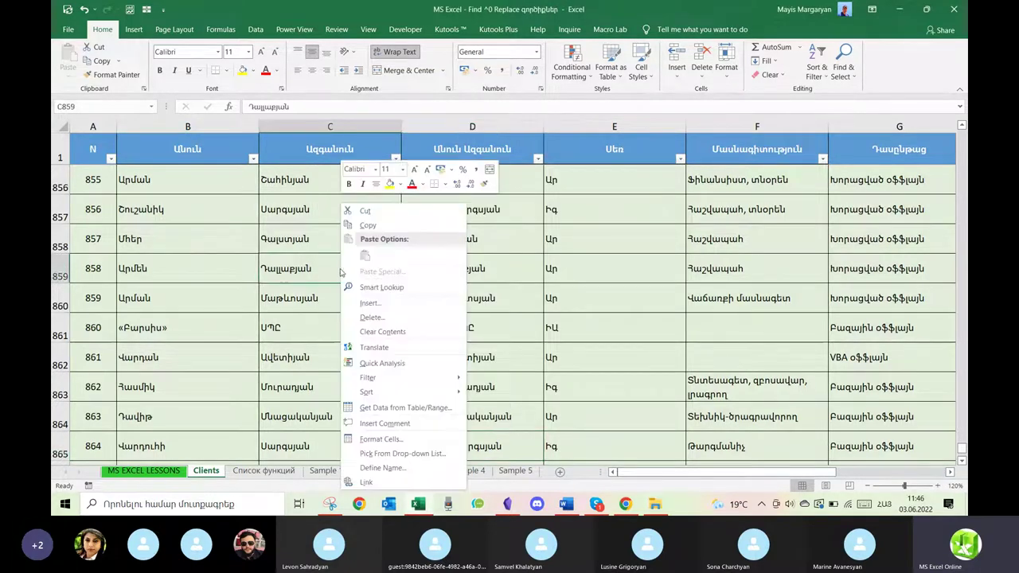
{"action": "key", "text": "Escape"}
{"action": "left_click", "coordinate": [493, 269]}
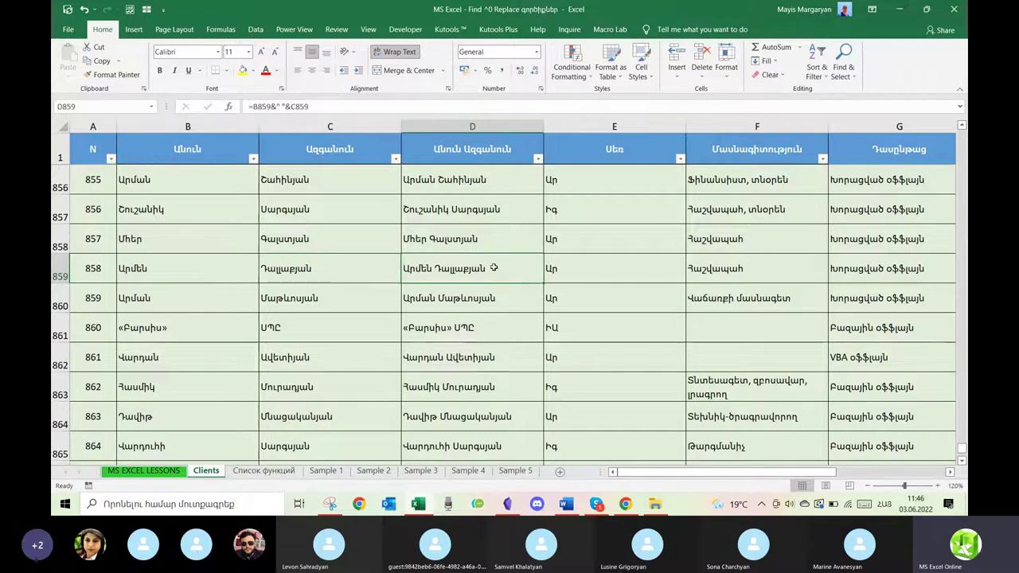
{"action": "right_click", "coordinate": [494, 269]}
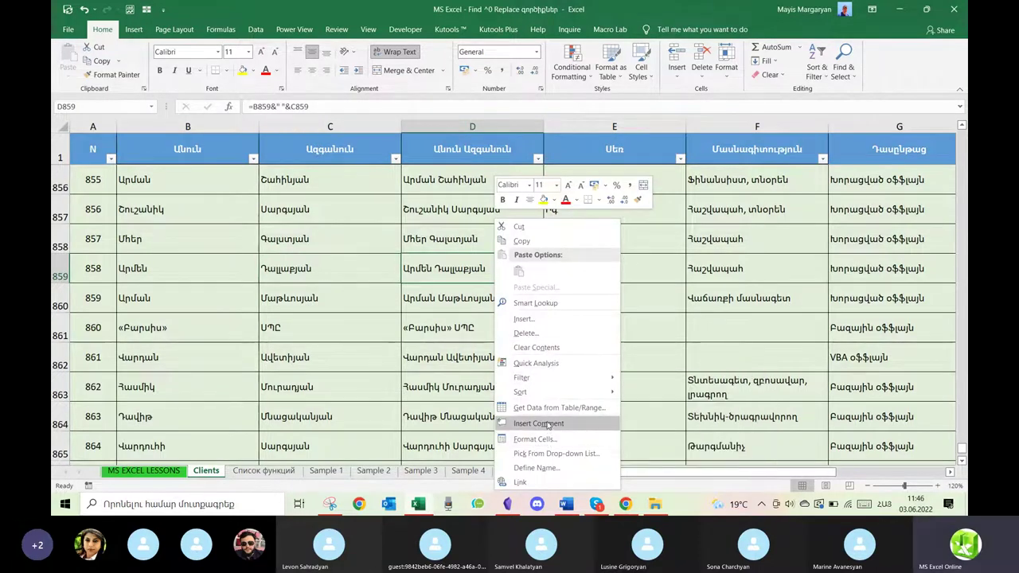
{"action": "left_click", "coordinate": [550, 424]}
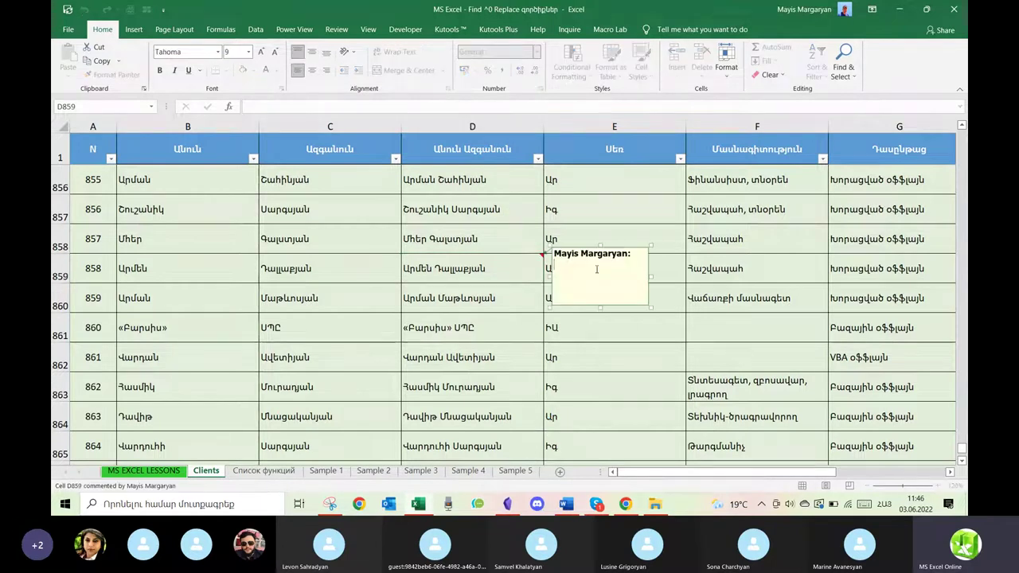
{"action": "type", "text": "Ին"}
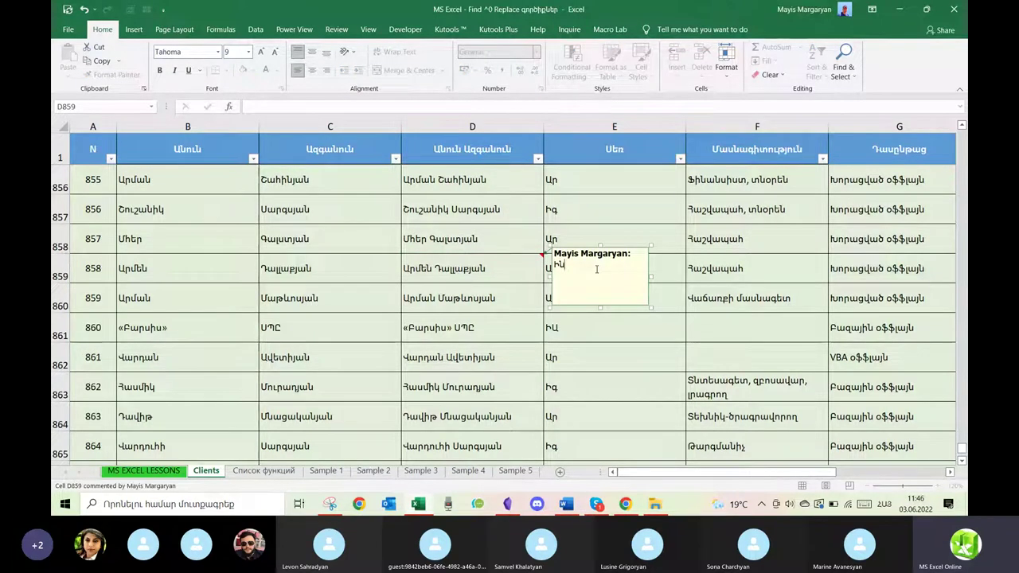
{"action": "type", "text": "քը արժանի ա զեղչի"}
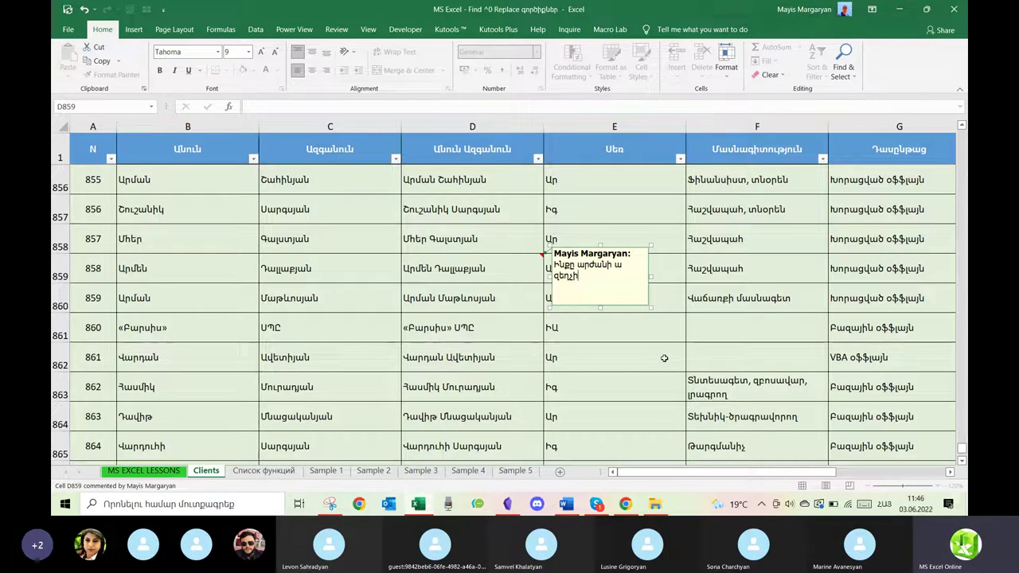
{"action": "left_click", "coordinate": [628, 358]}
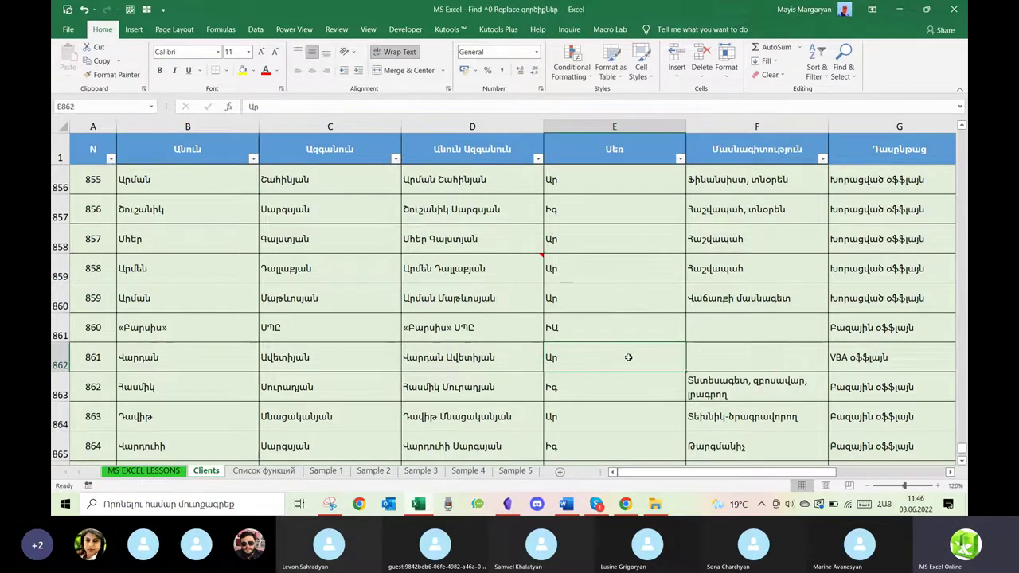
Return to the top of the table and search comments for 'գեր' to reach D859.
{"action": "scroll", "coordinate": [628, 357], "scroll_direction": "up", "scroll_amount": 20}
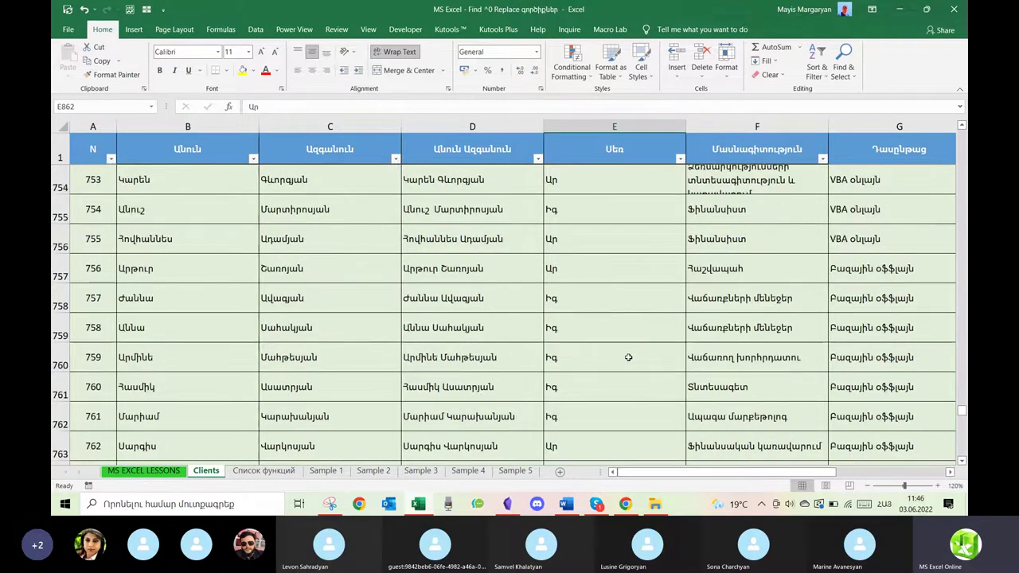
{"action": "left_click_drag", "start_coordinate": [962, 395], "coordinate": [961, 97]}
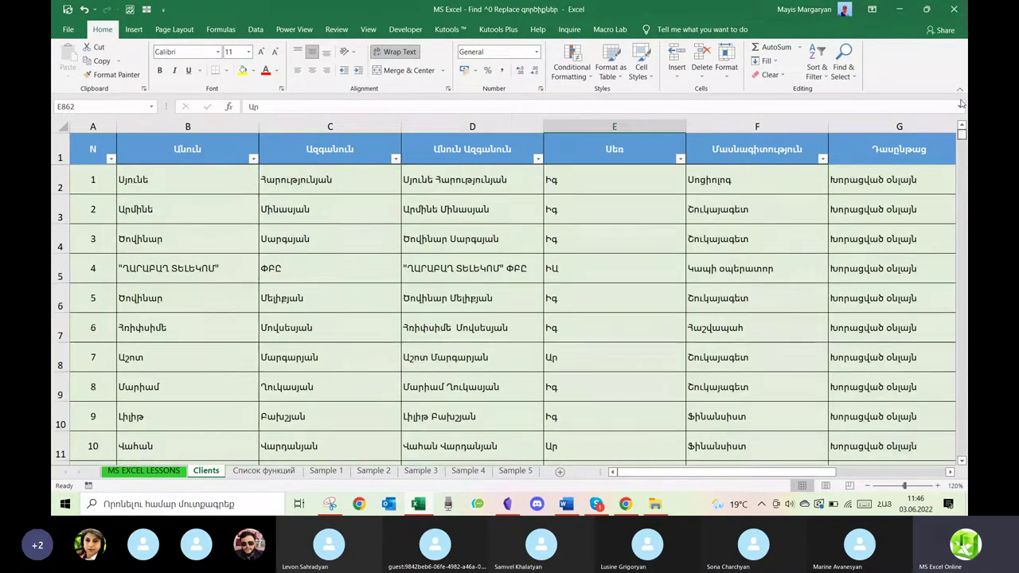
{"action": "left_click", "coordinate": [596, 288]}
{"action": "key", "text": "ctrl+f"}
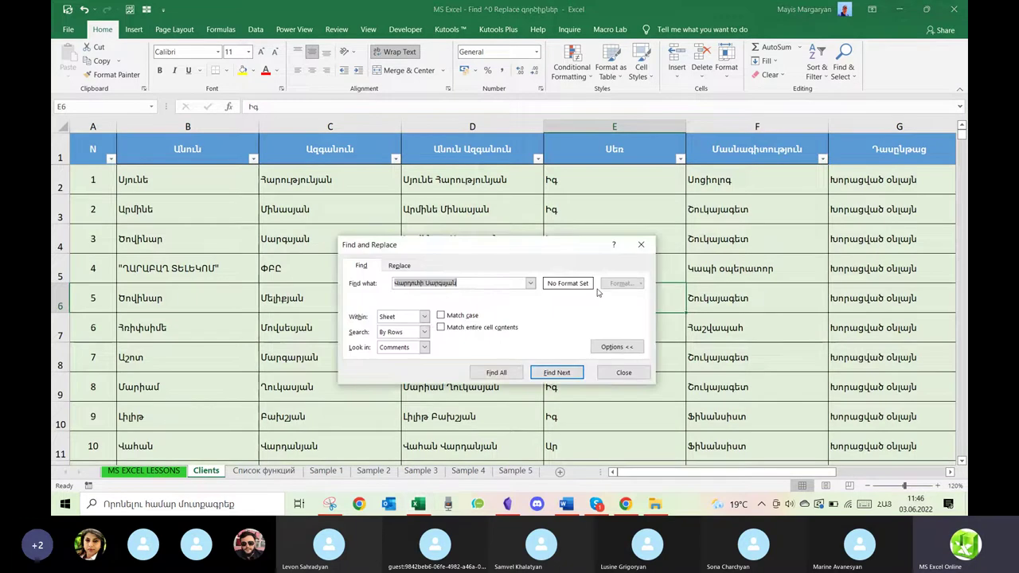
{"action": "type", "text": "գեր"}
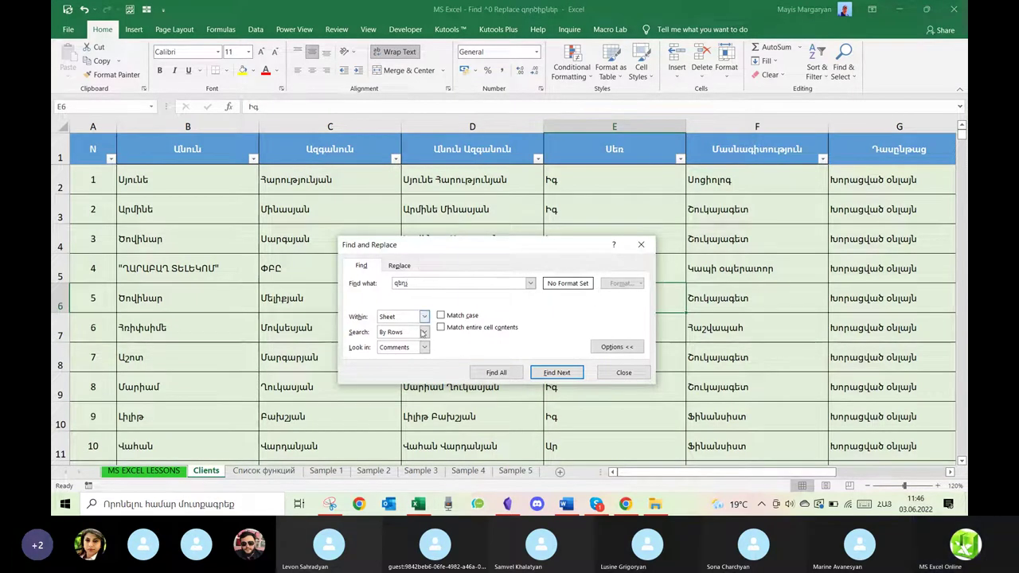
{"action": "left_click", "coordinate": [561, 375]}
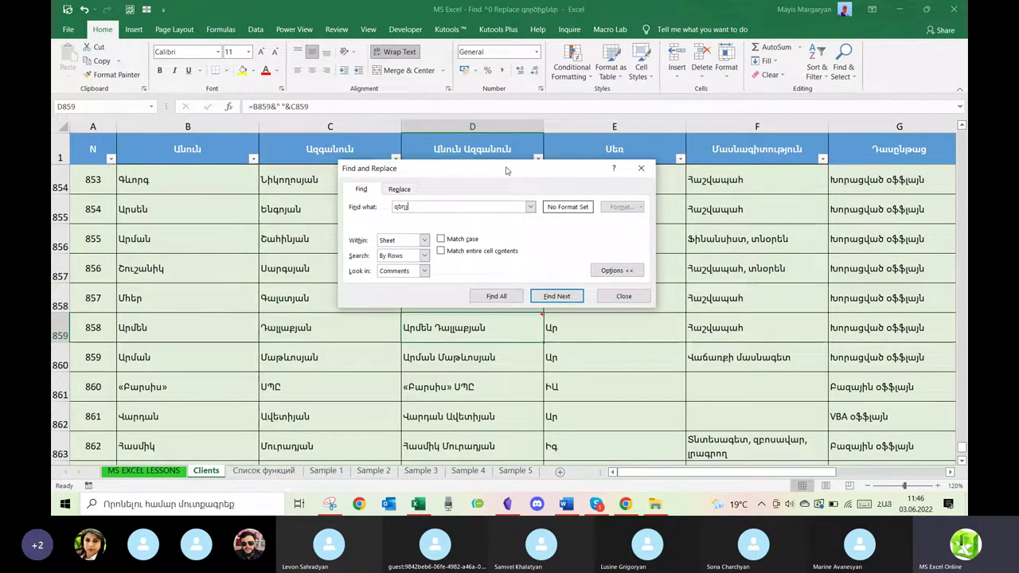
Delete the comment from cell D859 and close Find and Replace.
{"action": "left_click_drag", "start_coordinate": [506, 171], "coordinate": [791, 197]}
{"action": "left_click", "coordinate": [517, 325]}
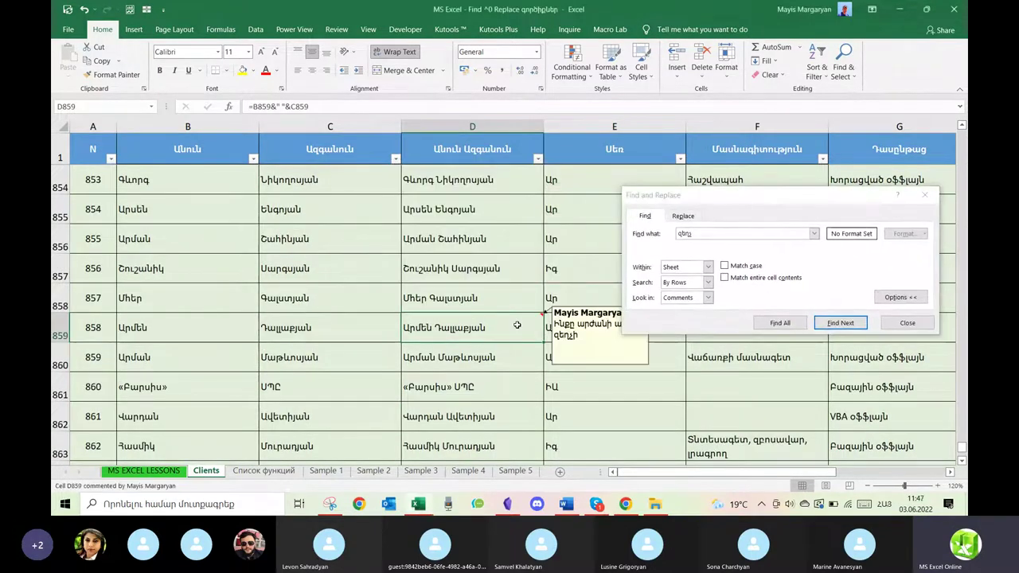
{"action": "right_click", "coordinate": [517, 326]}
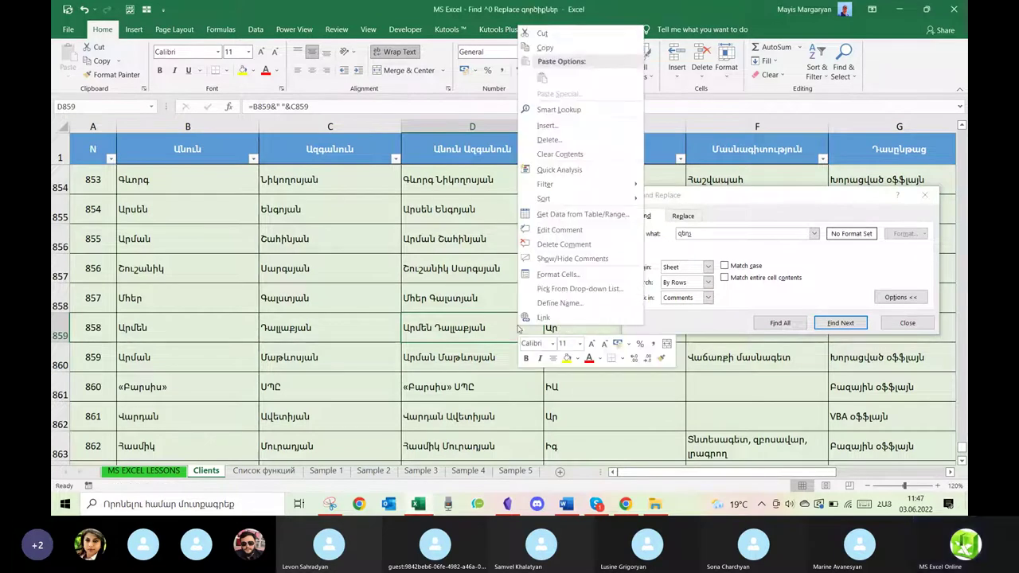
{"action": "left_click", "coordinate": [553, 245]}
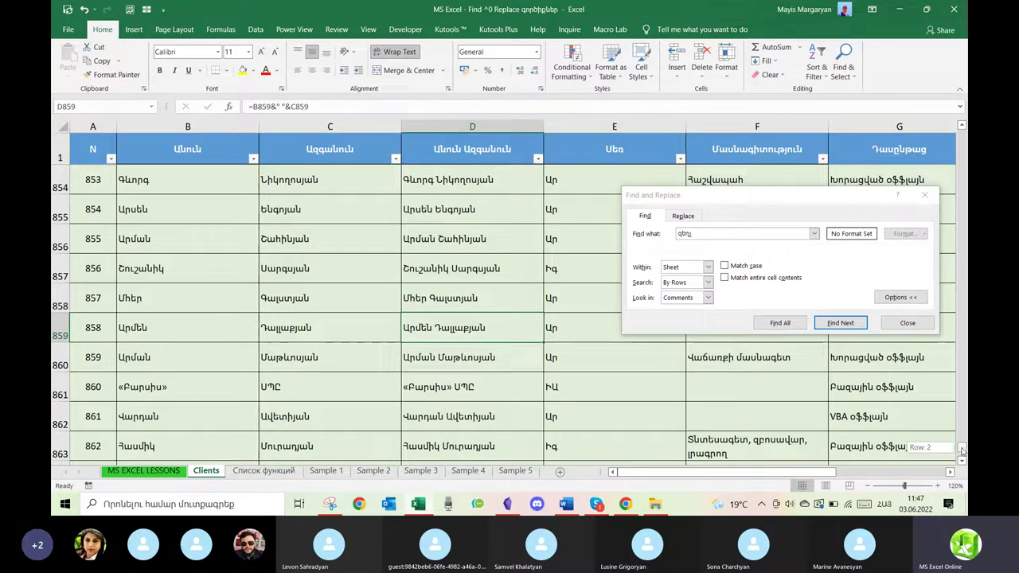
{"action": "left_click_drag", "start_coordinate": [962, 451], "coordinate": [962, 317]}
{"action": "left_click_drag", "start_coordinate": [963, 144], "coordinate": [961, 135]}
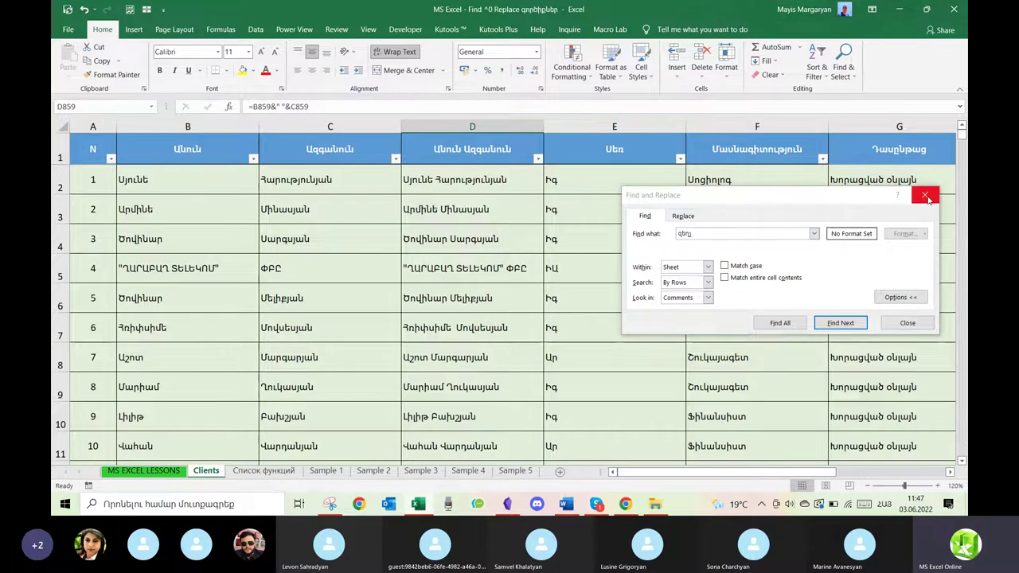
{"action": "left_click", "coordinate": [930, 200]}
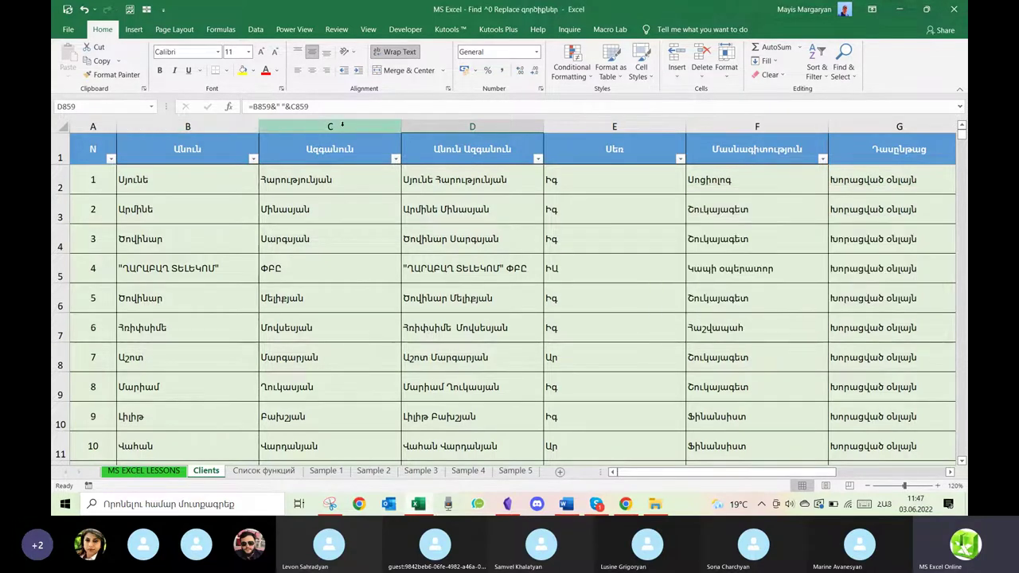
{"action": "left_click", "coordinate": [462, 127]}
{"action": "left_click", "coordinate": [247, 187]}
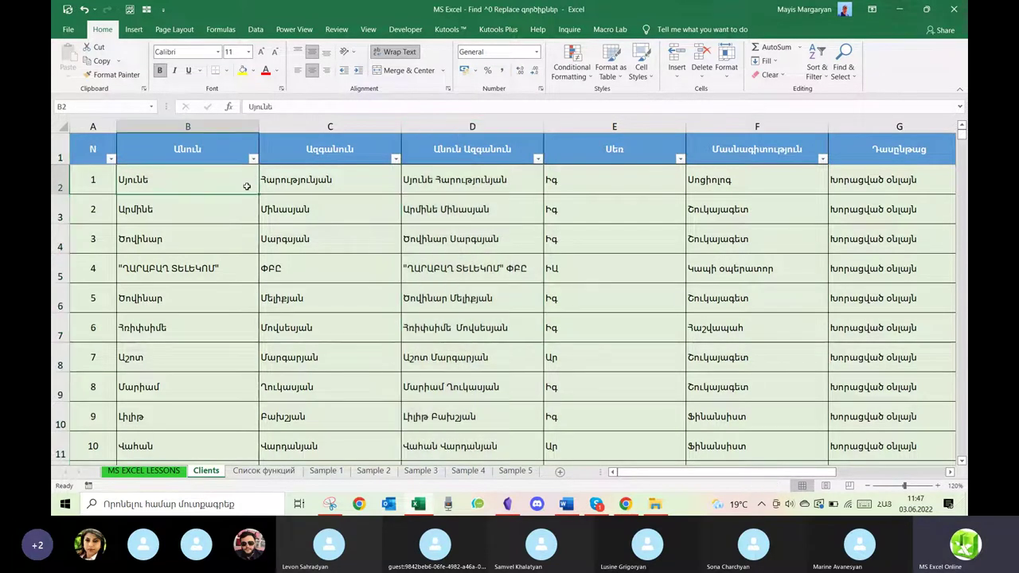
{"action": "left_click", "coordinate": [234, 126]}
{"action": "left_click", "coordinate": [265, 126], "text": "shift"}
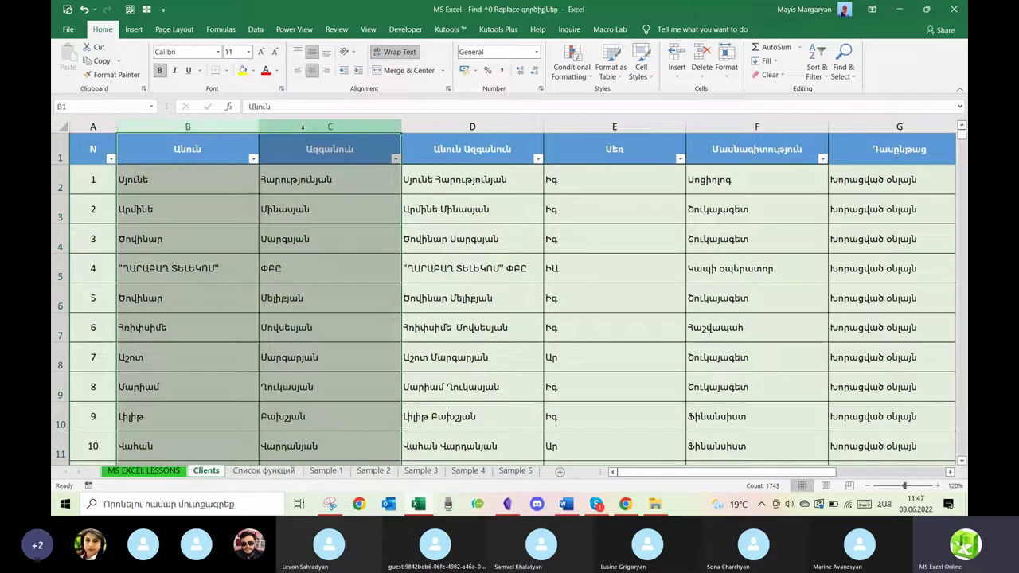
{"action": "right_click", "coordinate": [305, 132]}
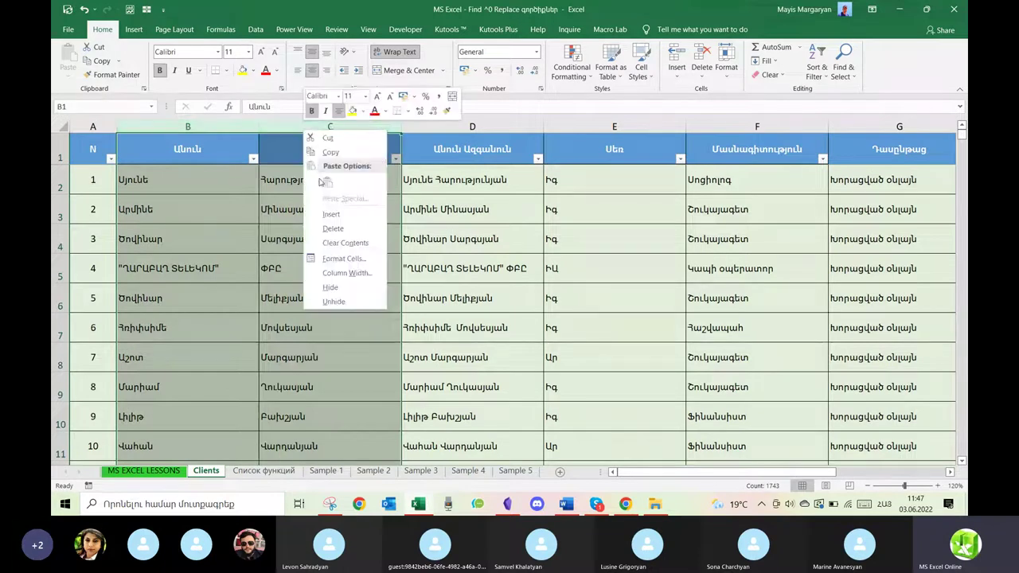
{"action": "left_click", "coordinate": [332, 229]}
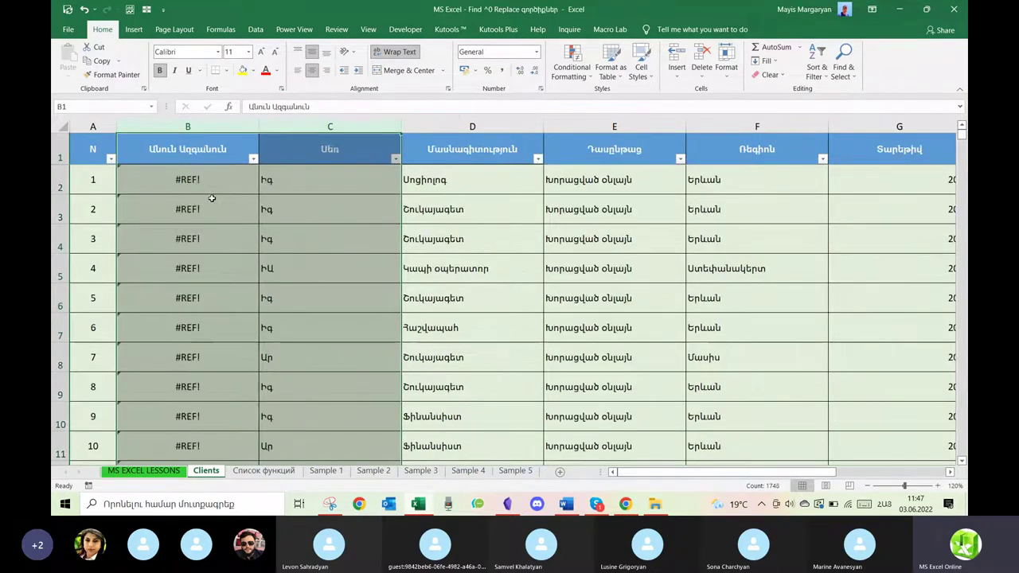
{"action": "double_click", "coordinate": [212, 199]}
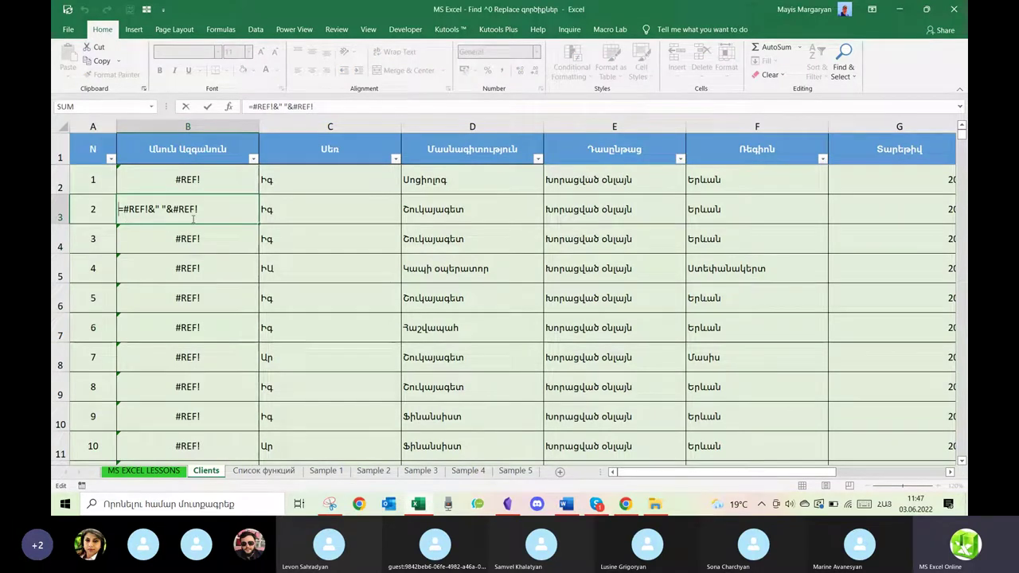
{"action": "key", "text": "Escape"}
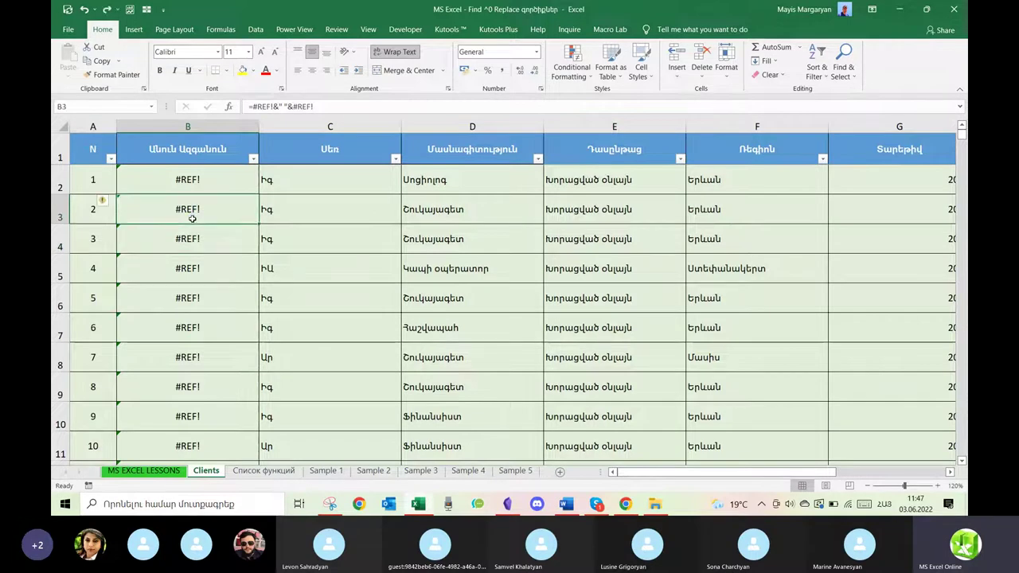
{"action": "key", "text": "ctrl+z"}
{"action": "left_click", "coordinate": [446, 213]}
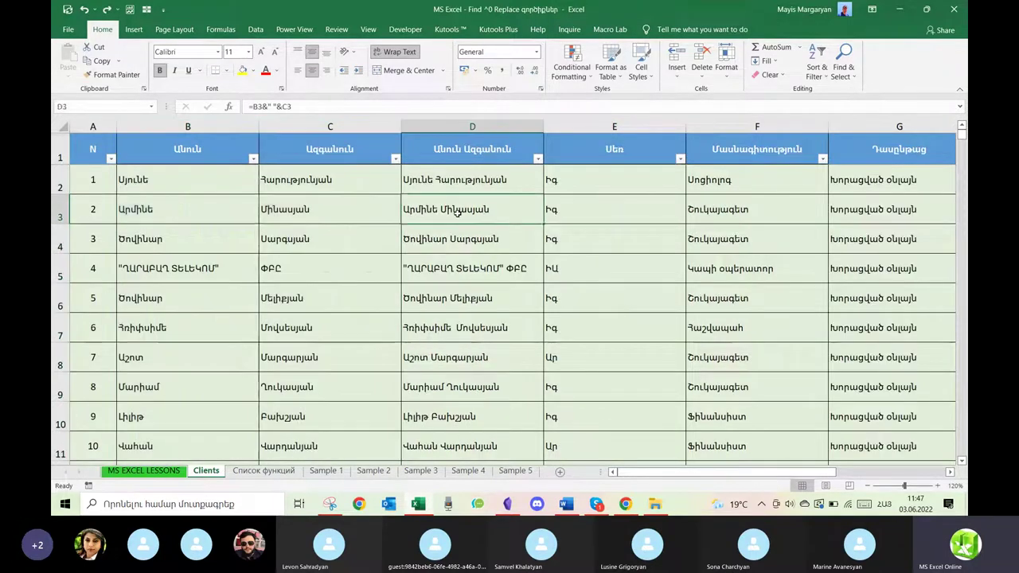
{"action": "double_click", "coordinate": [458, 212]}
{"action": "key", "text": "Return"}
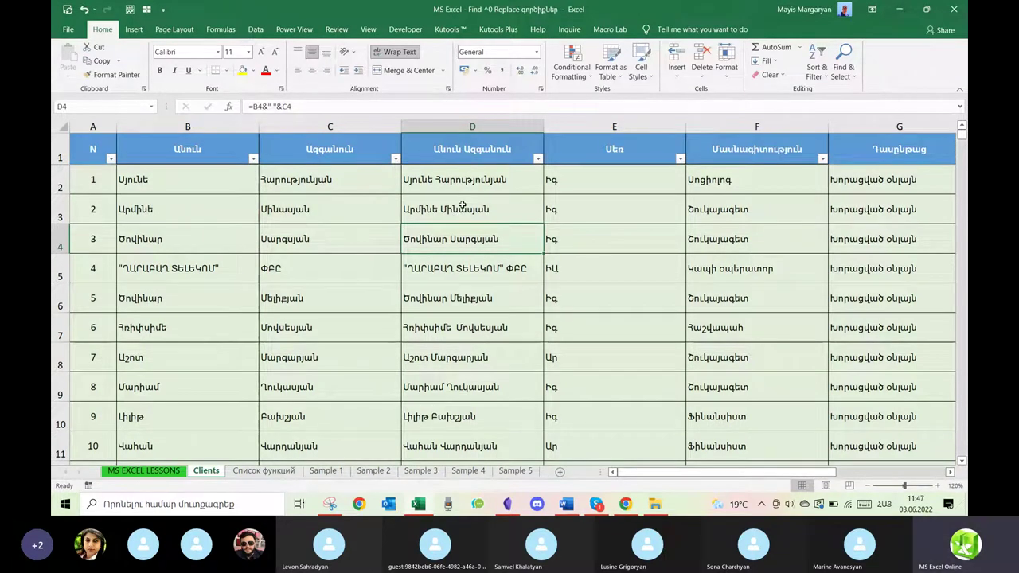
{"action": "left_click", "coordinate": [465, 125]}
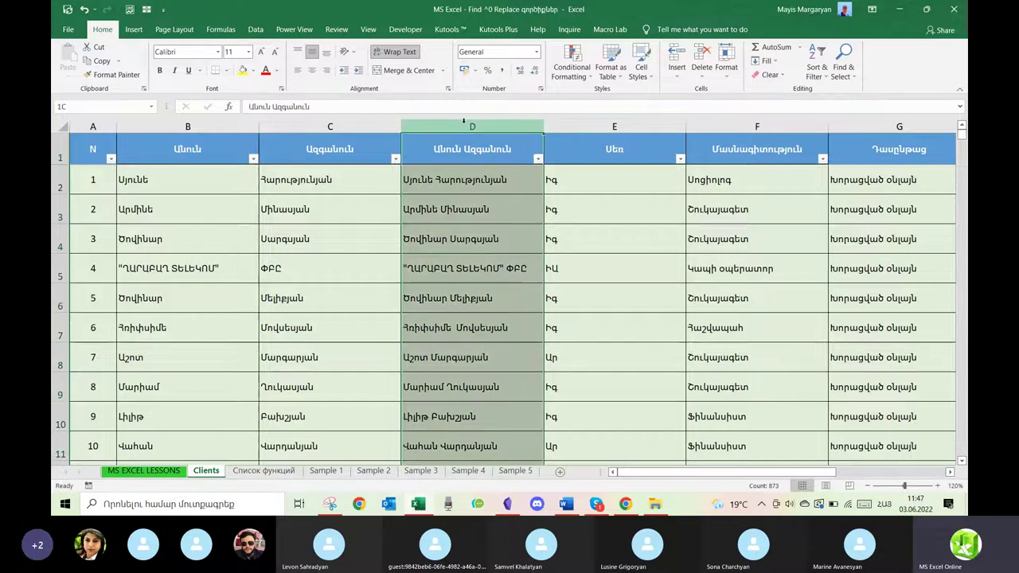
{"action": "left_click", "coordinate": [200, 219]}
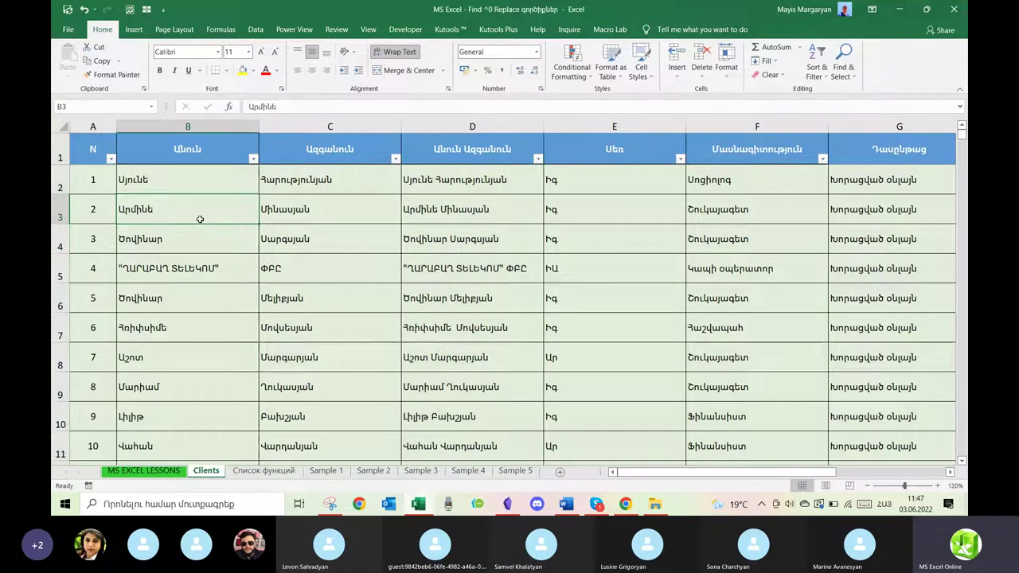
{"action": "key", "text": "Delete"}
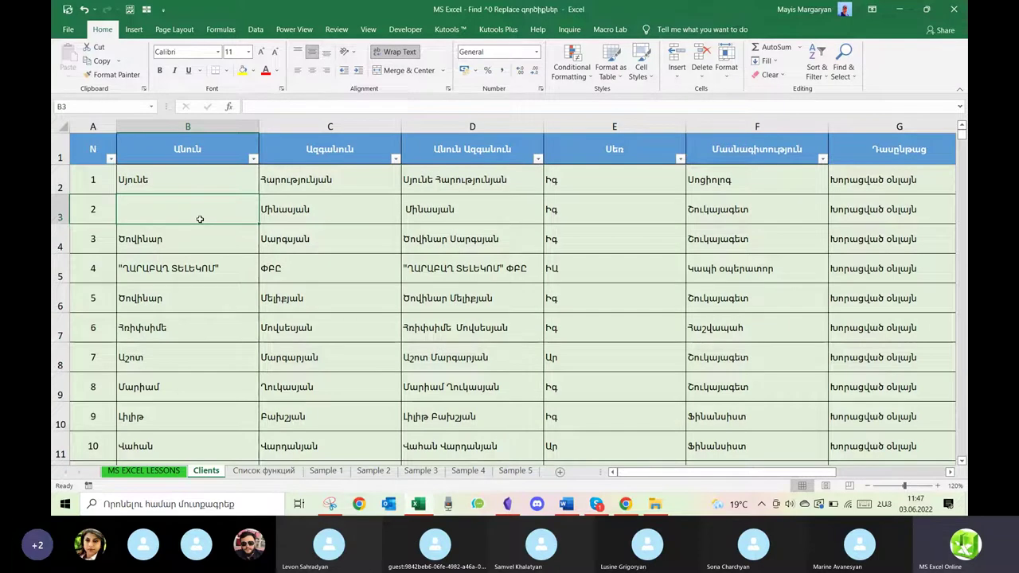
{"action": "key", "text": "ctrl+z"}
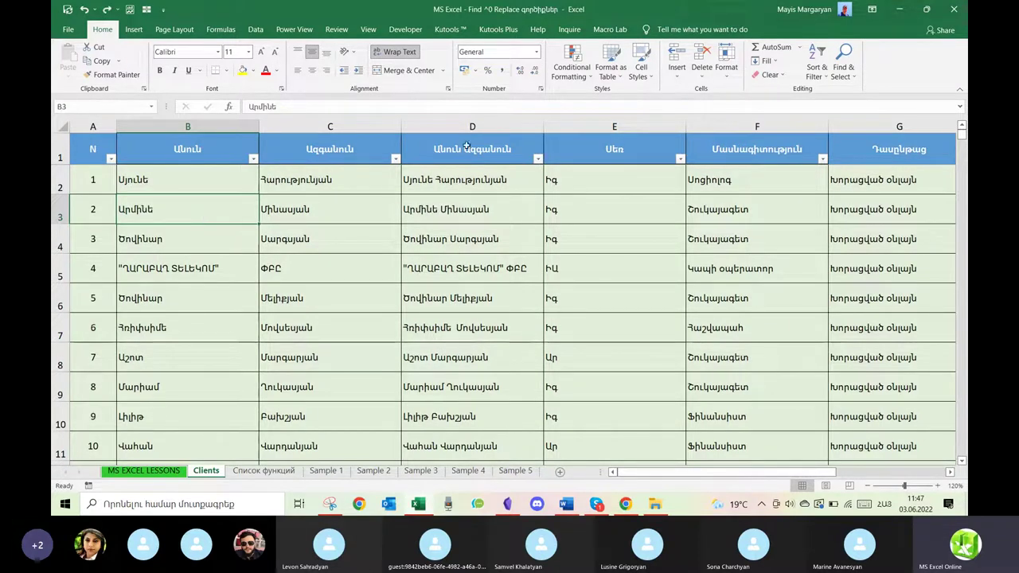
{"action": "double_click", "coordinate": [470, 211]}
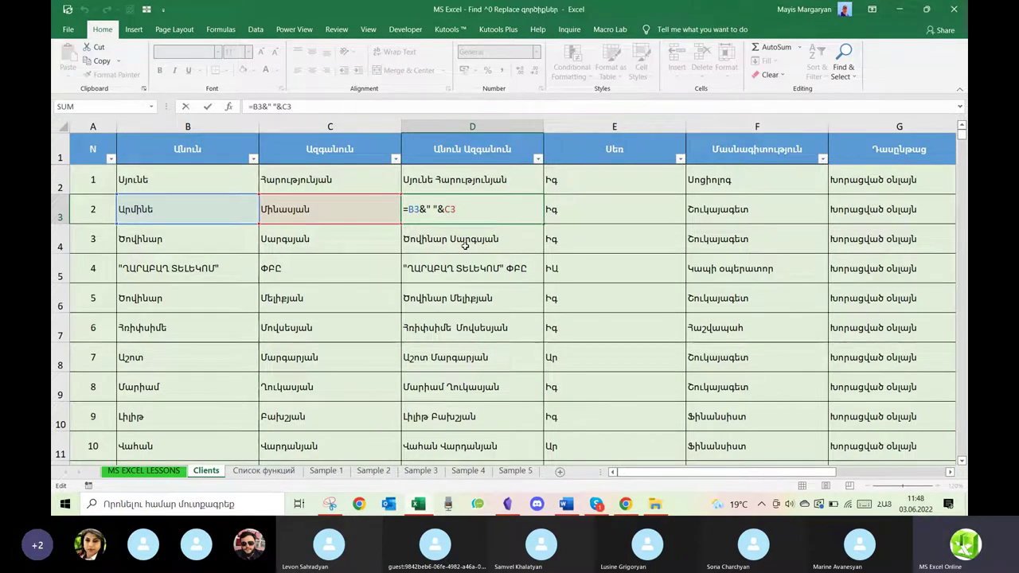
{"action": "key", "text": "Return"}
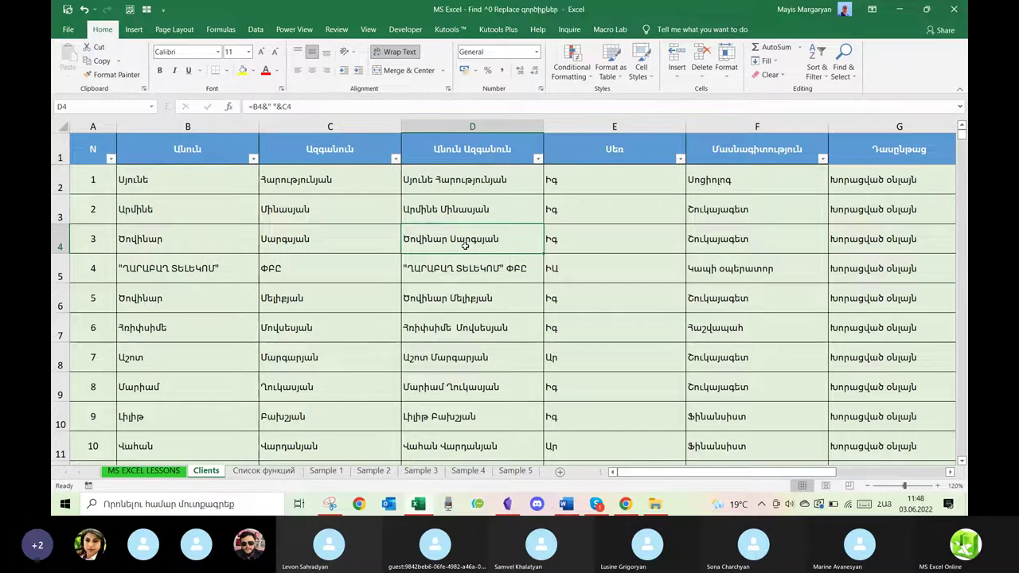
{"action": "left_click", "coordinate": [474, 126]}
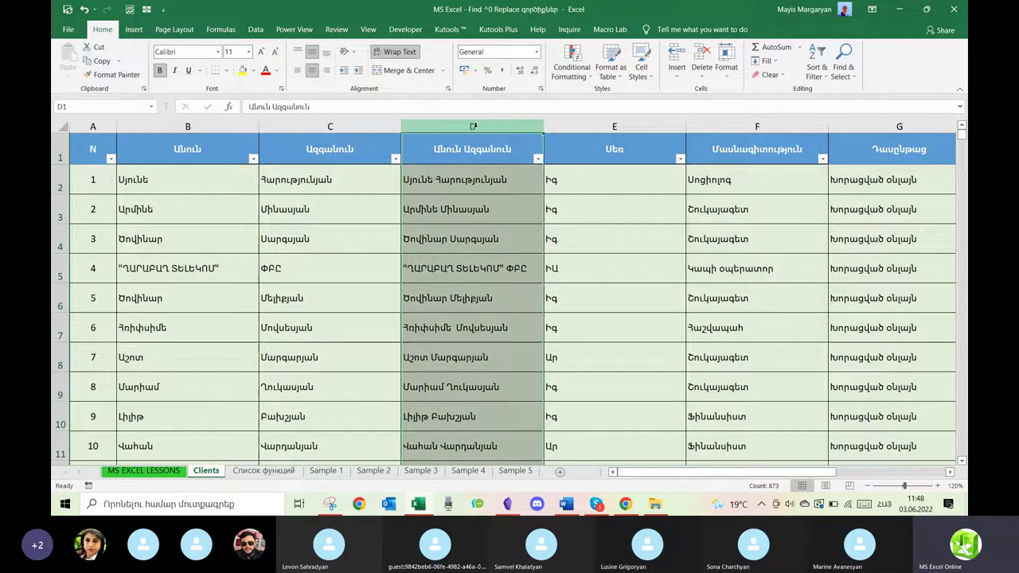
Paste column D over itself as values, checking D5 and D6 now hold plain text.
{"action": "right_click", "coordinate": [459, 177]}
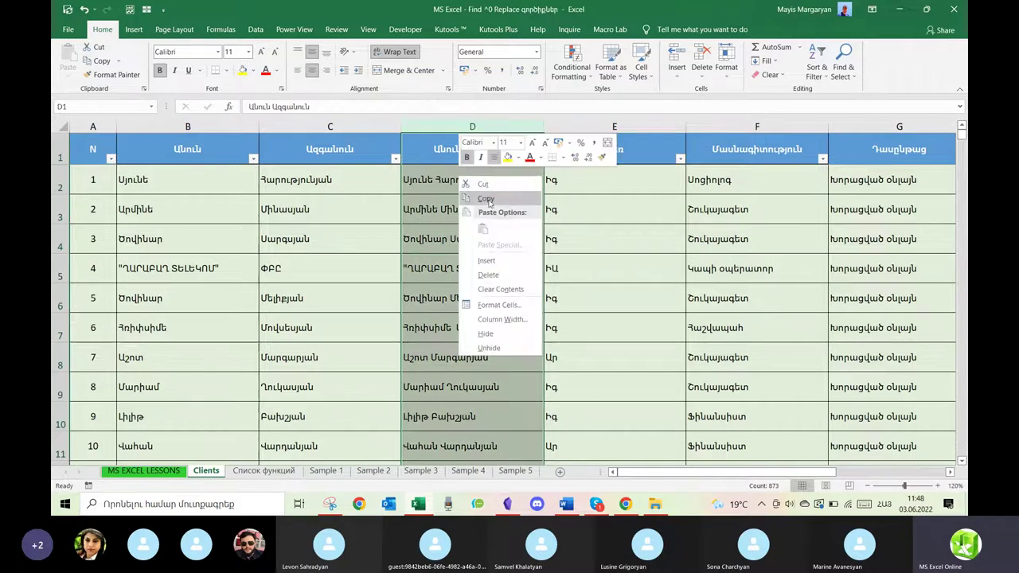
{"action": "left_click", "coordinate": [488, 199]}
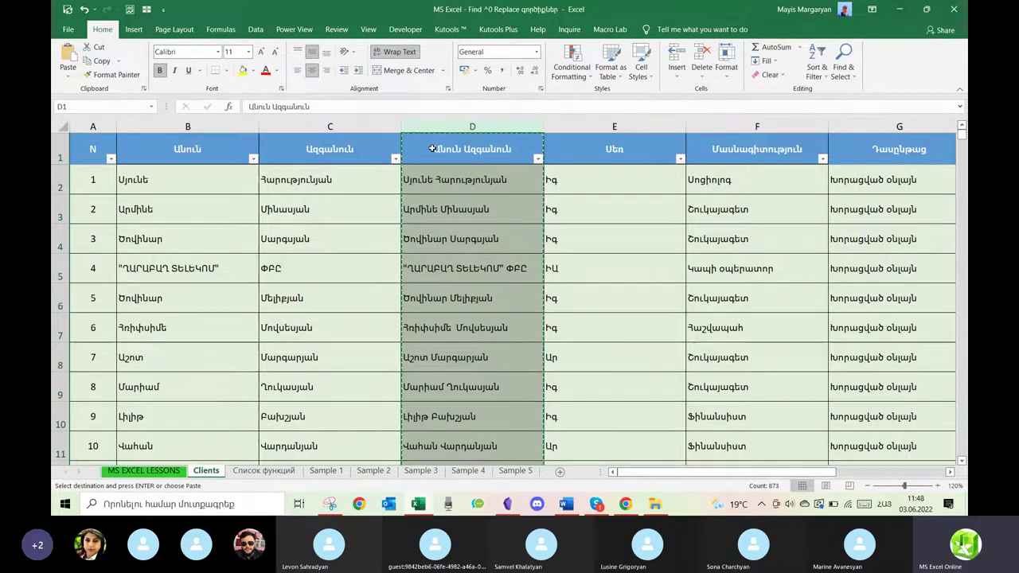
{"action": "right_click", "coordinate": [432, 148]}
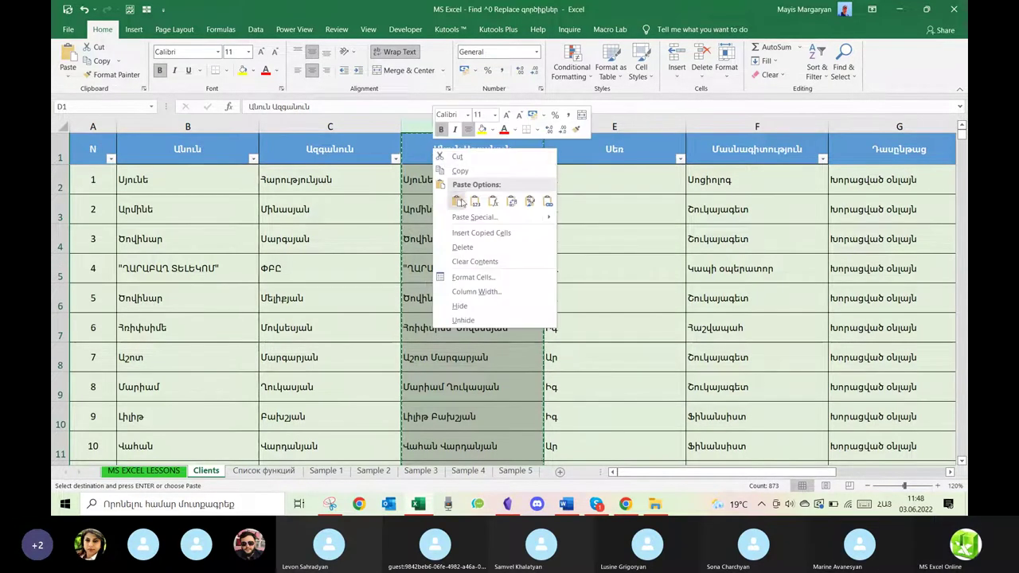
{"action": "left_click", "coordinate": [475, 203]}
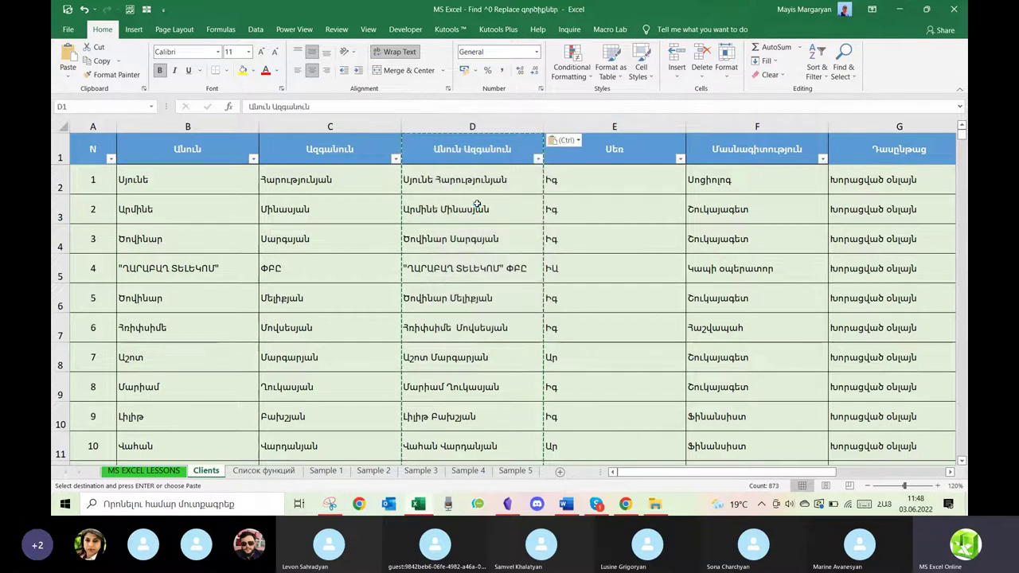
{"action": "double_click", "coordinate": [486, 271]}
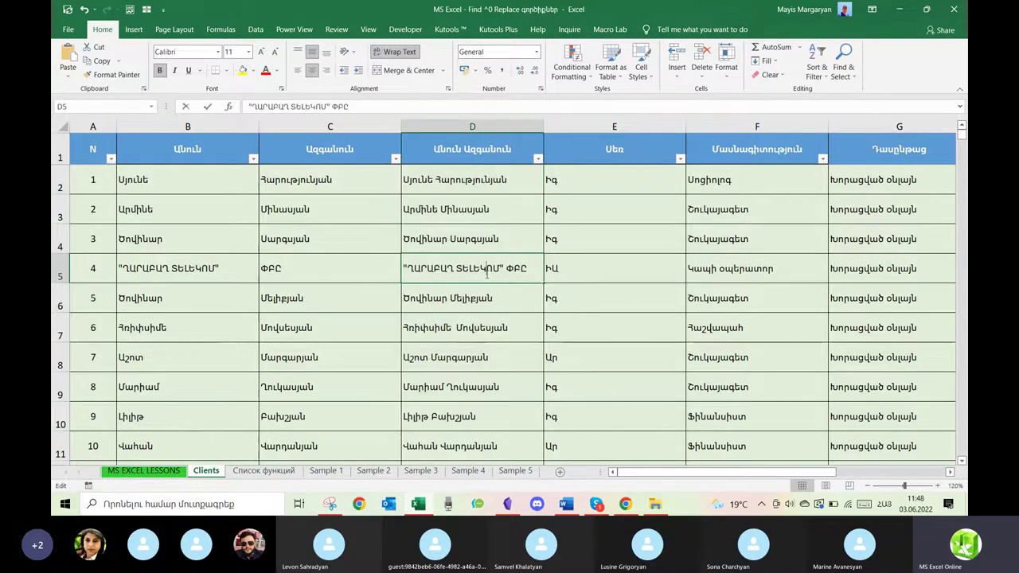
{"action": "key", "text": "Return"}
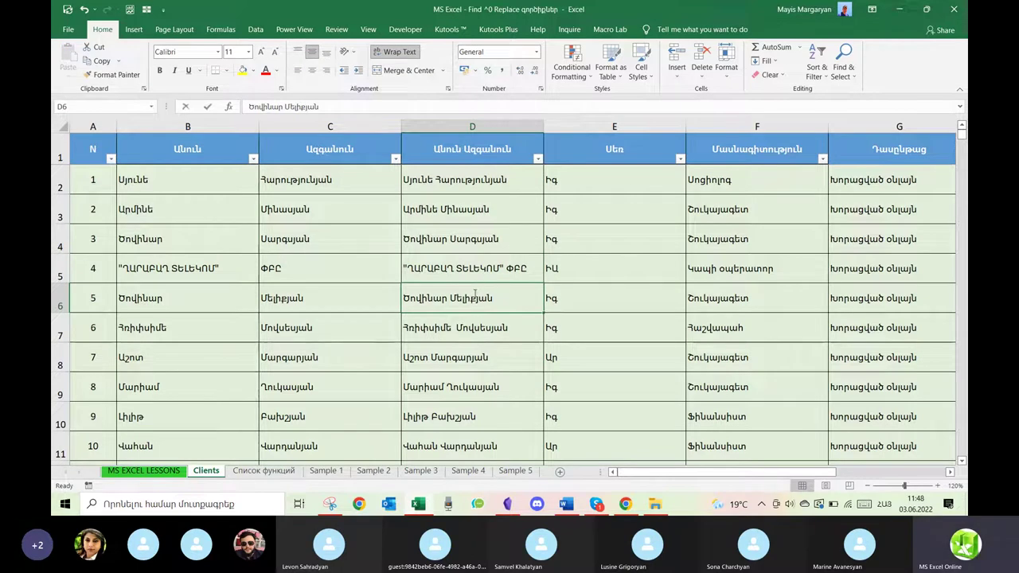
{"action": "double_click", "coordinate": [476, 294]}
{"action": "left_click_drag", "start_coordinate": [493, 298], "coordinate": [390, 299]}
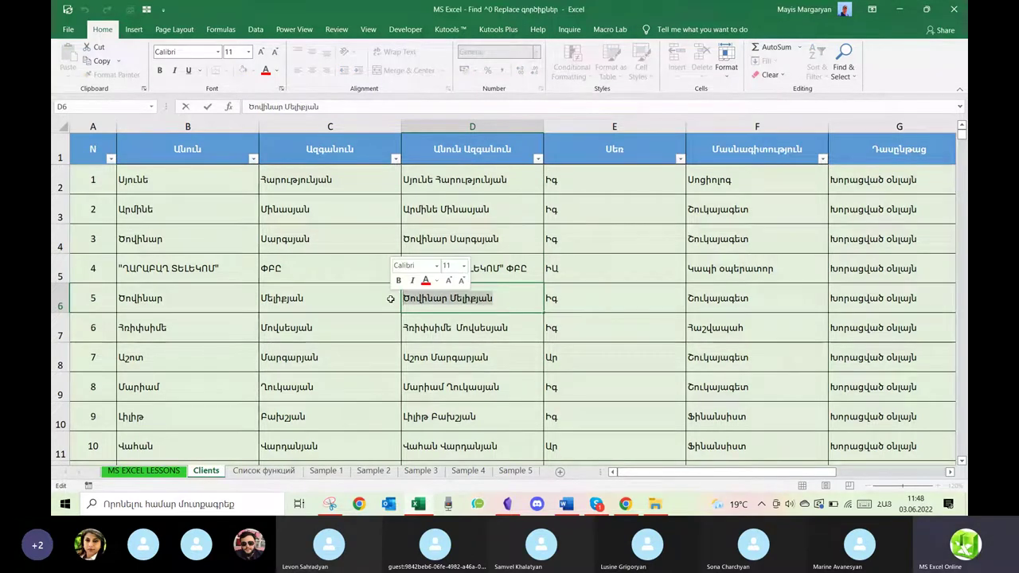
{"action": "key", "text": "Return"}
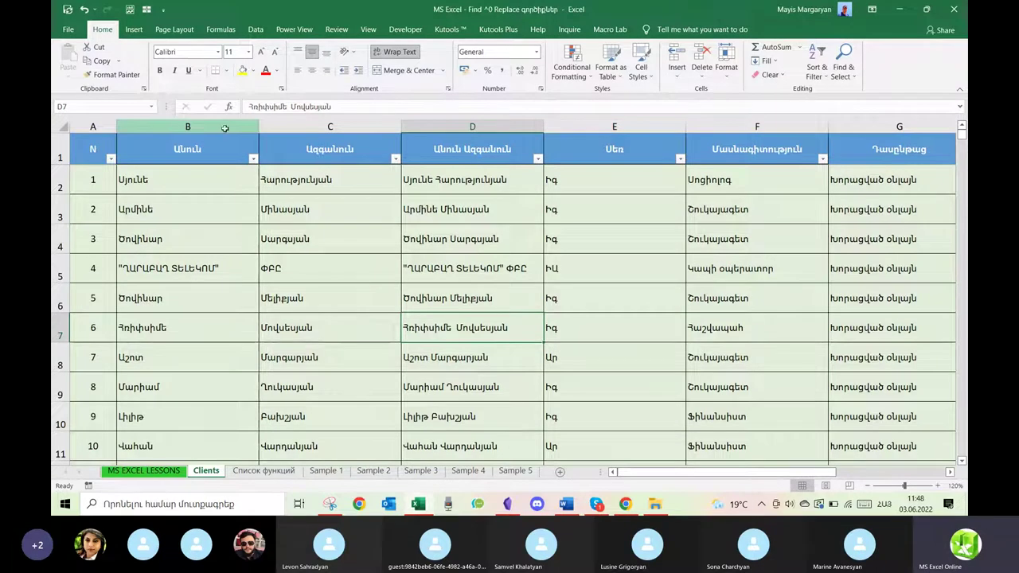
Delete the first-name and surname columns B and C.
{"action": "left_click_drag", "start_coordinate": [225, 126], "coordinate": [291, 126]}
{"action": "right_click", "coordinate": [292, 127]}
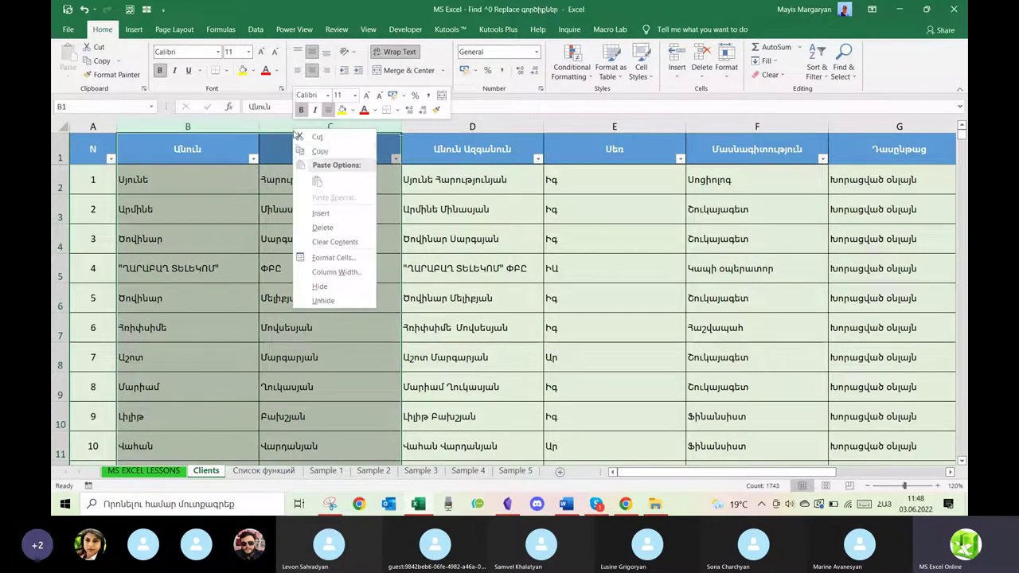
{"action": "left_click", "coordinate": [323, 228]}
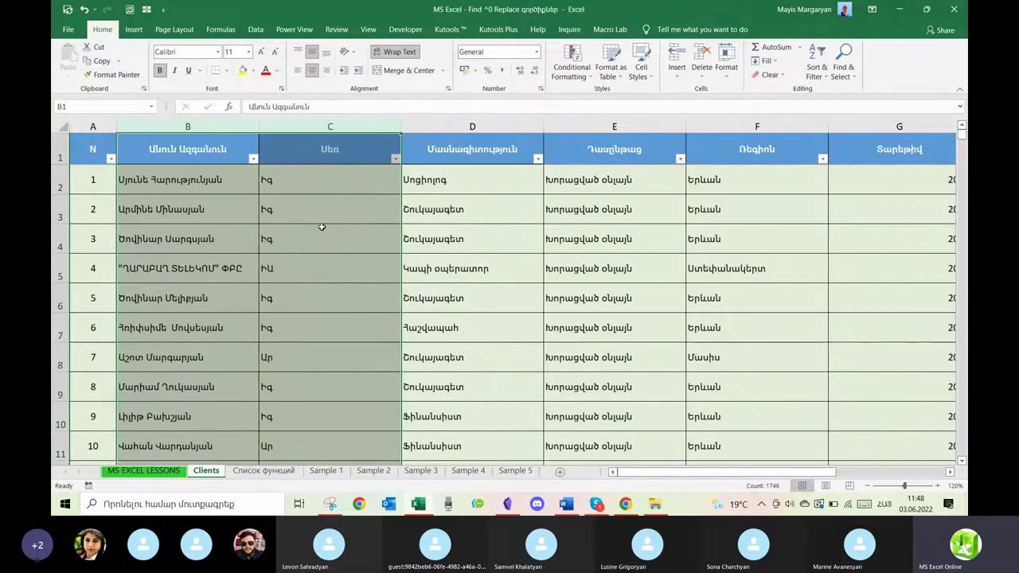
Select A1 and undo the deletion so columns B and C return, then select B2.
{"action": "left_click", "coordinate": [312, 184]}
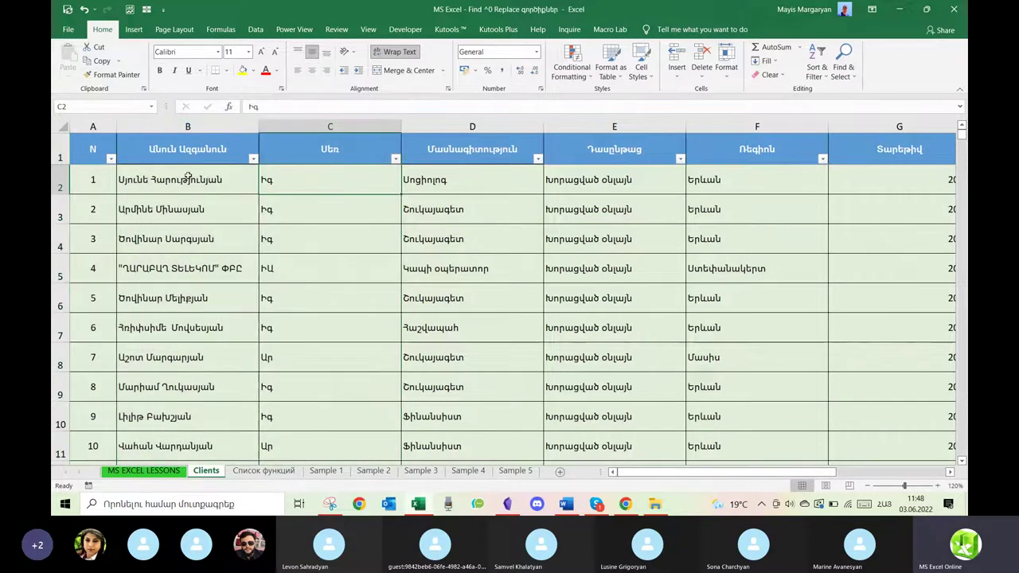
{"action": "left_click", "coordinate": [77, 141]}
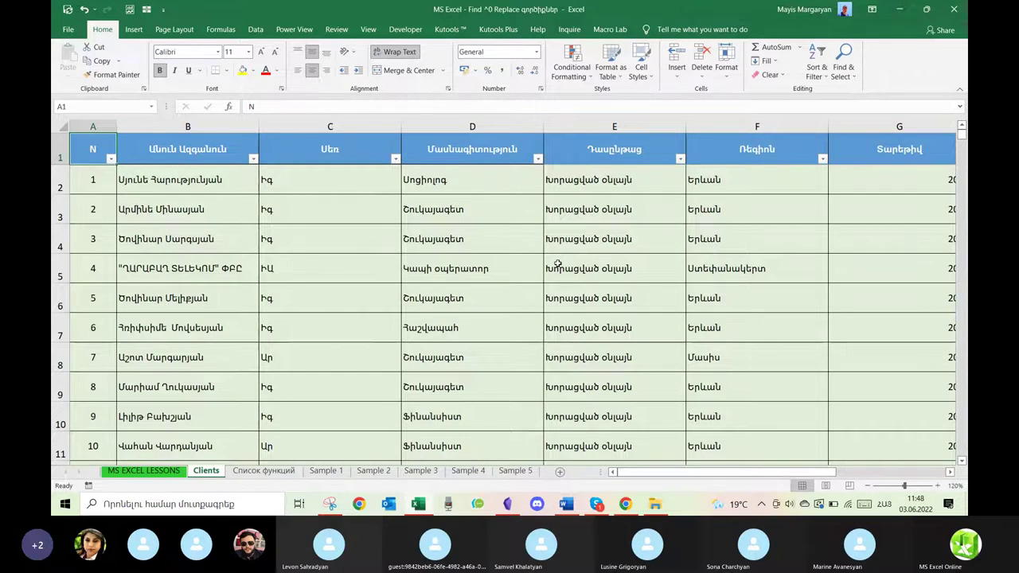
{"action": "left_click", "coordinate": [83, 9]}
{"action": "left_click", "coordinate": [84, 9]}
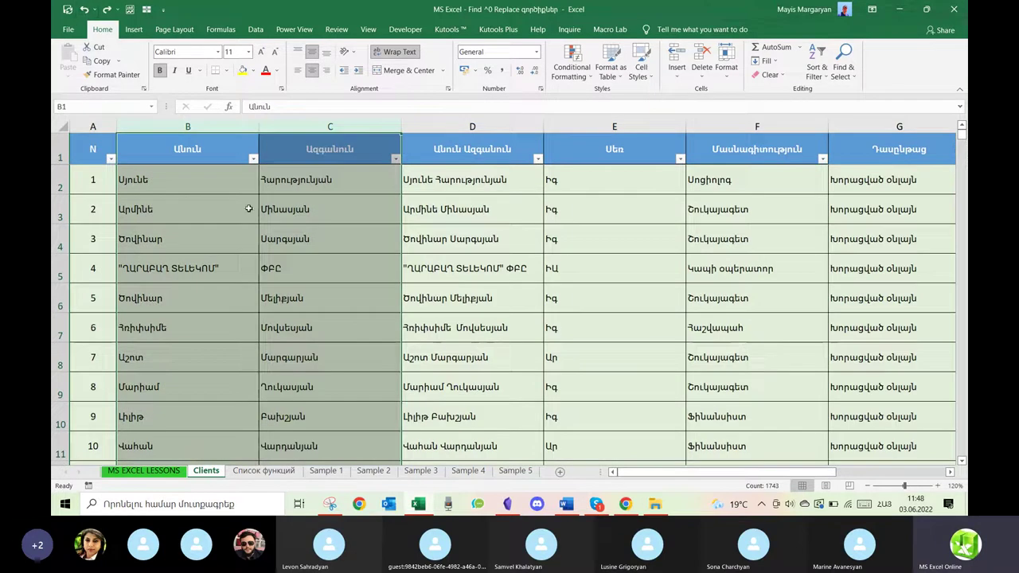
{"action": "left_click", "coordinate": [217, 176]}
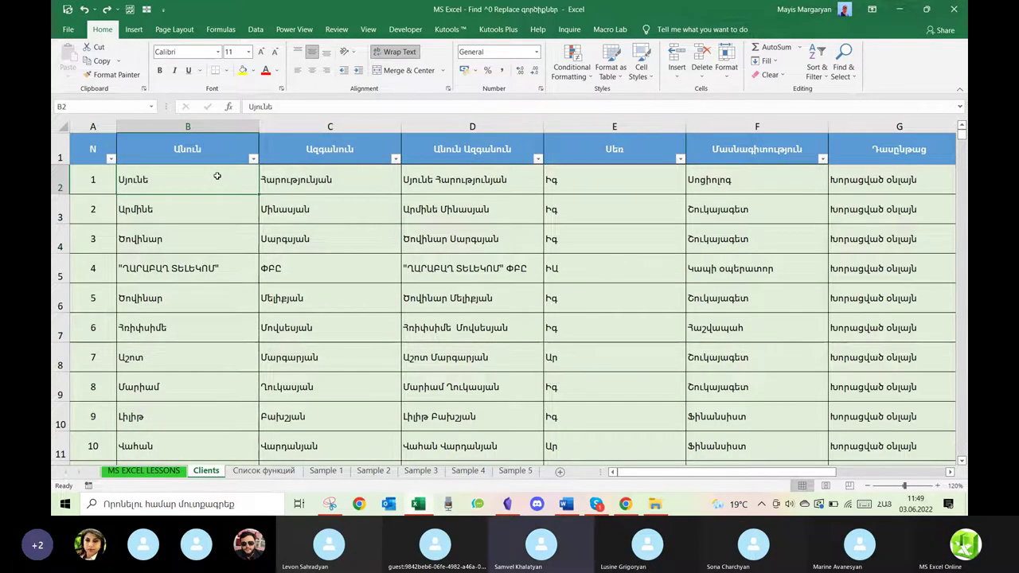
Switch to the Список функций sheet and browse down to КОРЕНЬ in B25.
{"action": "left_click", "coordinate": [251, 475]}
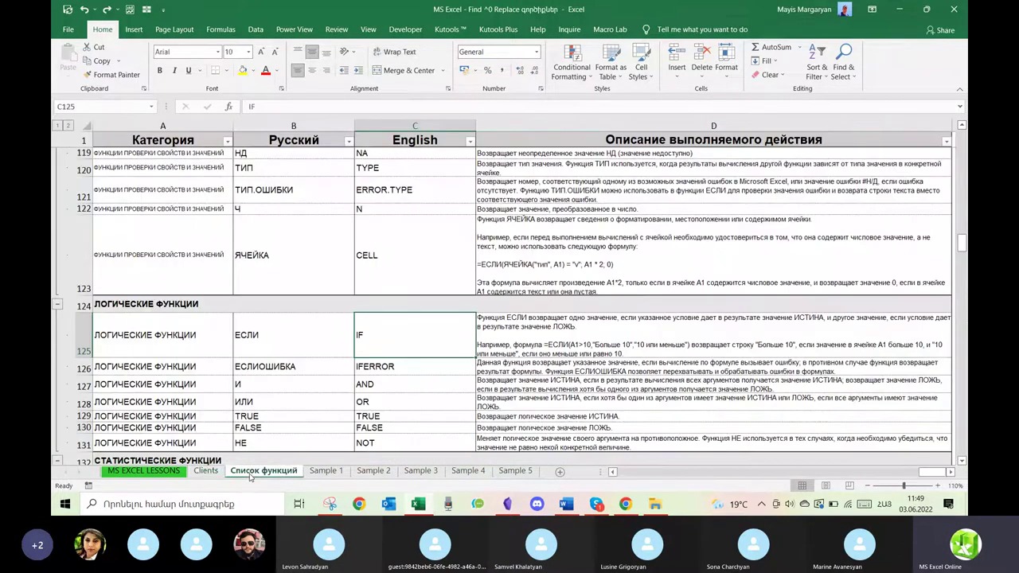
{"action": "left_click", "coordinate": [634, 257]}
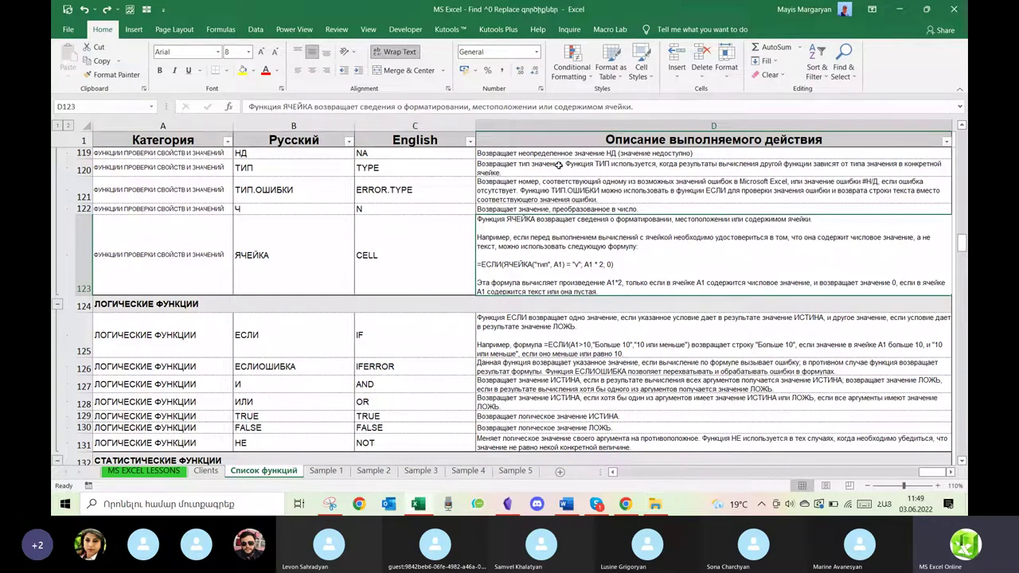
{"action": "left_click_drag", "start_coordinate": [961, 244], "coordinate": [961, 127]}
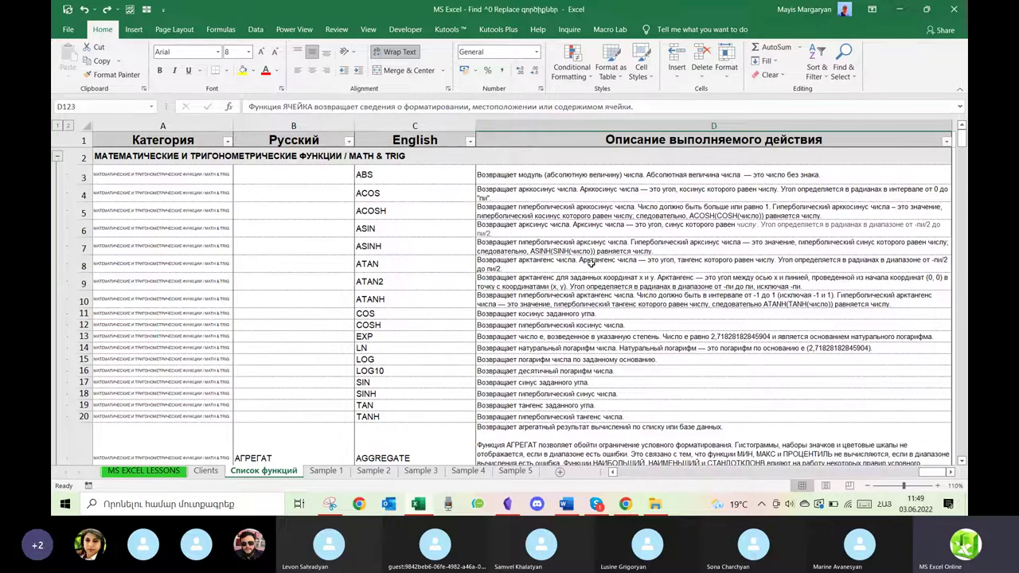
{"action": "scroll", "coordinate": [591, 262], "scroll_direction": "down", "scroll_amount": 4}
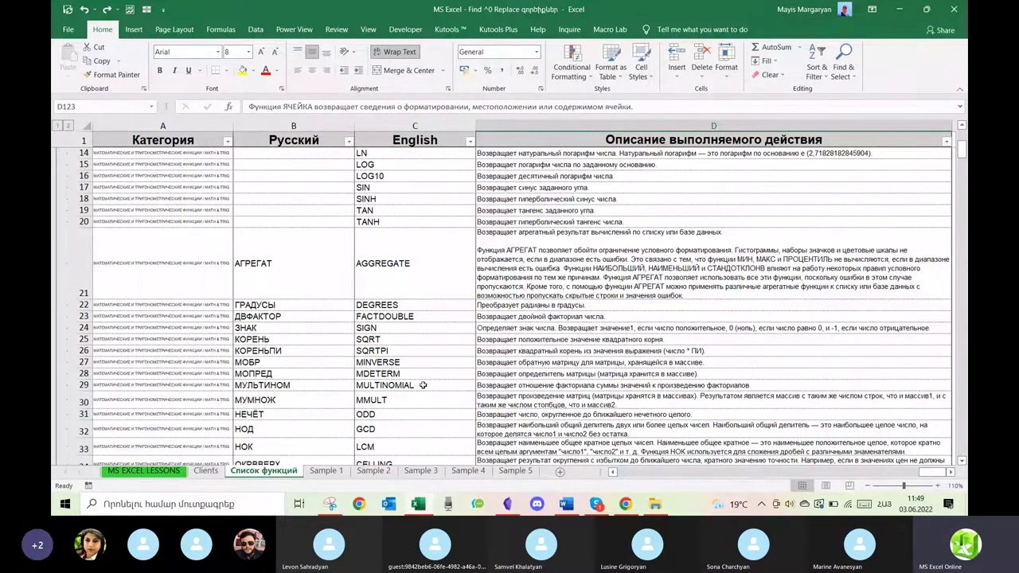
{"action": "scroll", "coordinate": [422, 374], "scroll_direction": "down", "scroll_amount": 1}
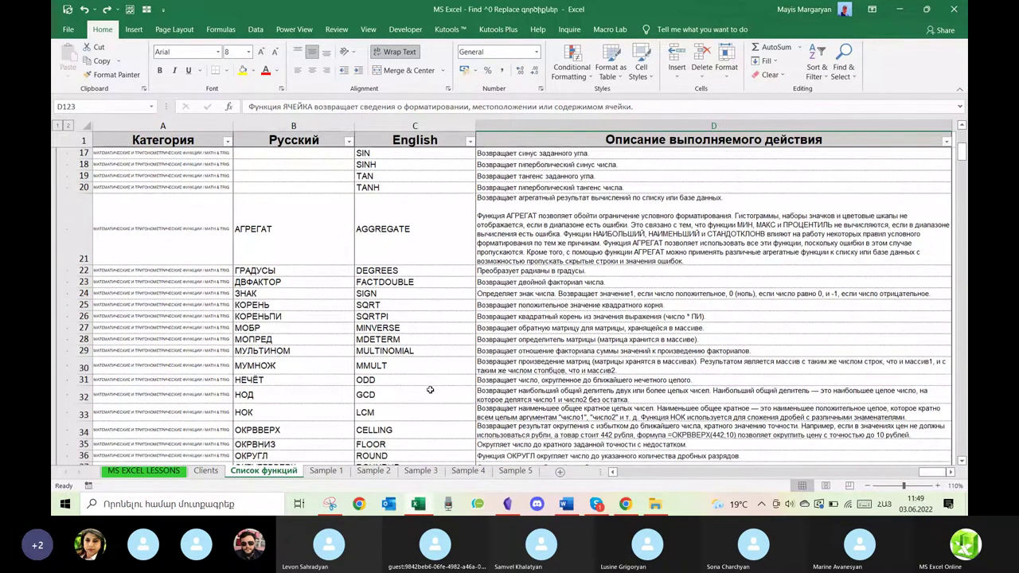
{"action": "scroll", "coordinate": [411, 360], "scroll_direction": "down", "scroll_amount": 1}
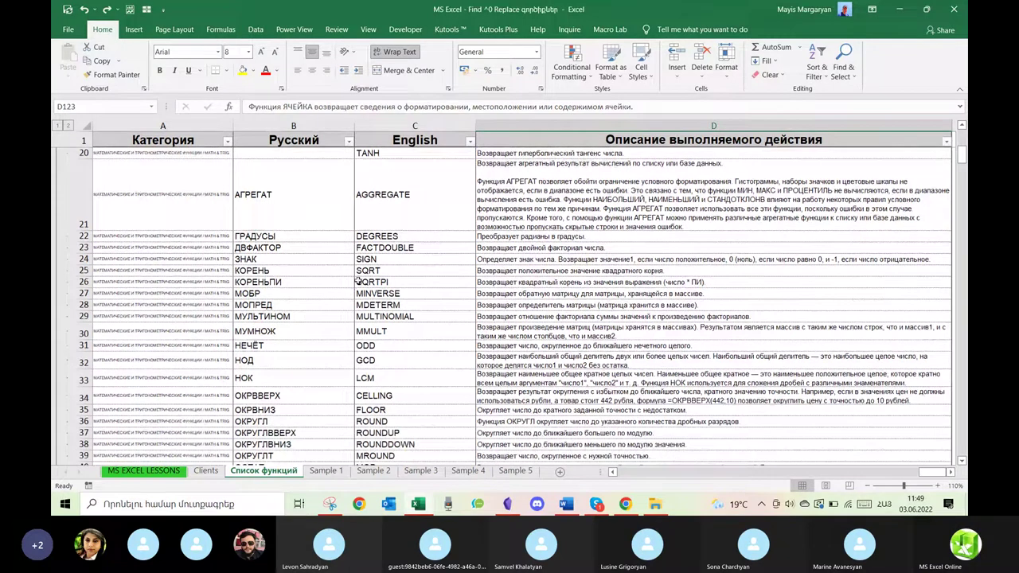
{"action": "left_click", "coordinate": [293, 270]}
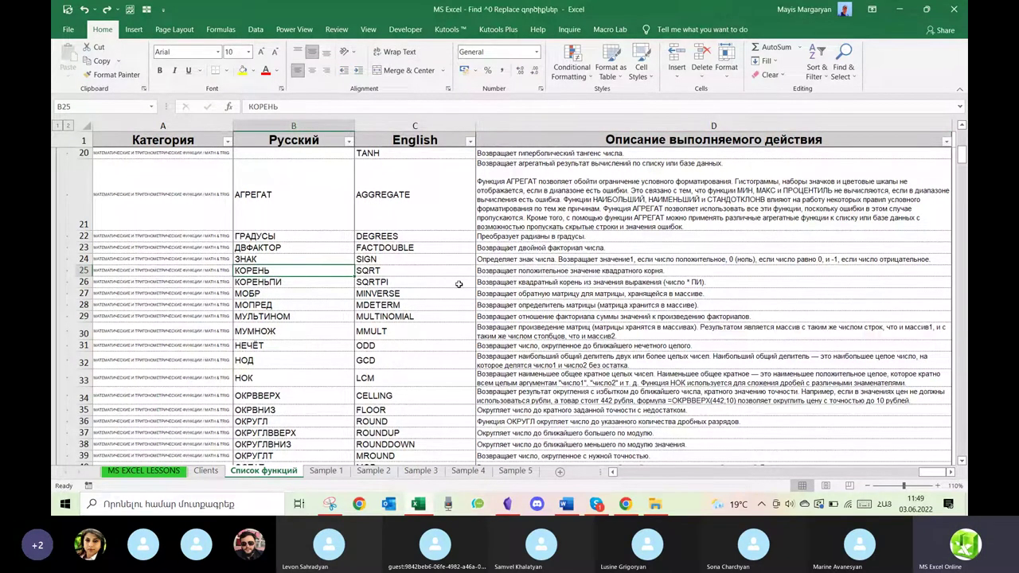
{"action": "scroll", "coordinate": [459, 285], "scroll_direction": "up", "scroll_amount": 1}
{"action": "scroll", "coordinate": [459, 284], "scroll_direction": "up", "scroll_amount": 5}
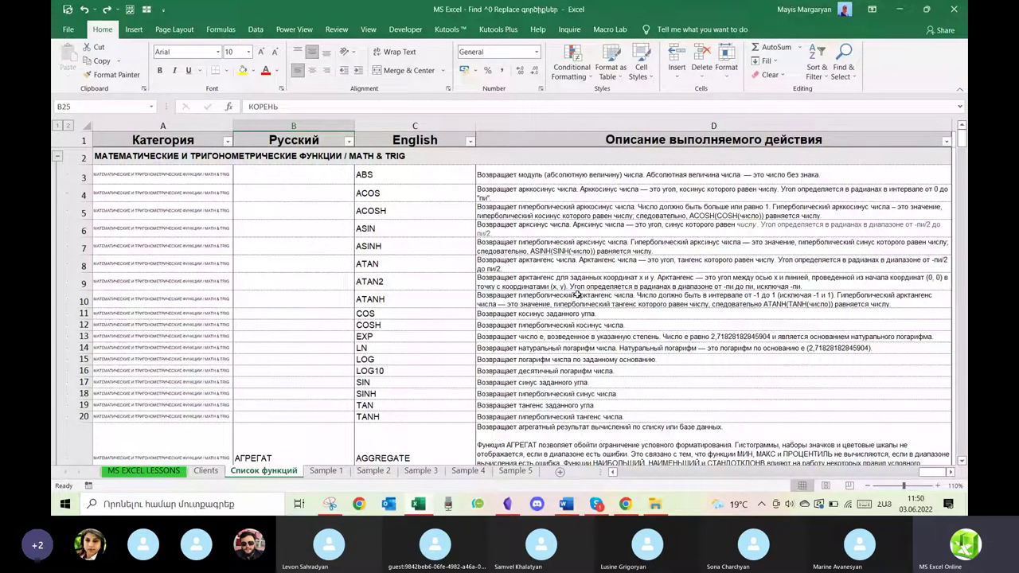
Select the English function-name column C and bring up Find with Ctrl+F.
{"action": "left_click", "coordinate": [425, 123]}
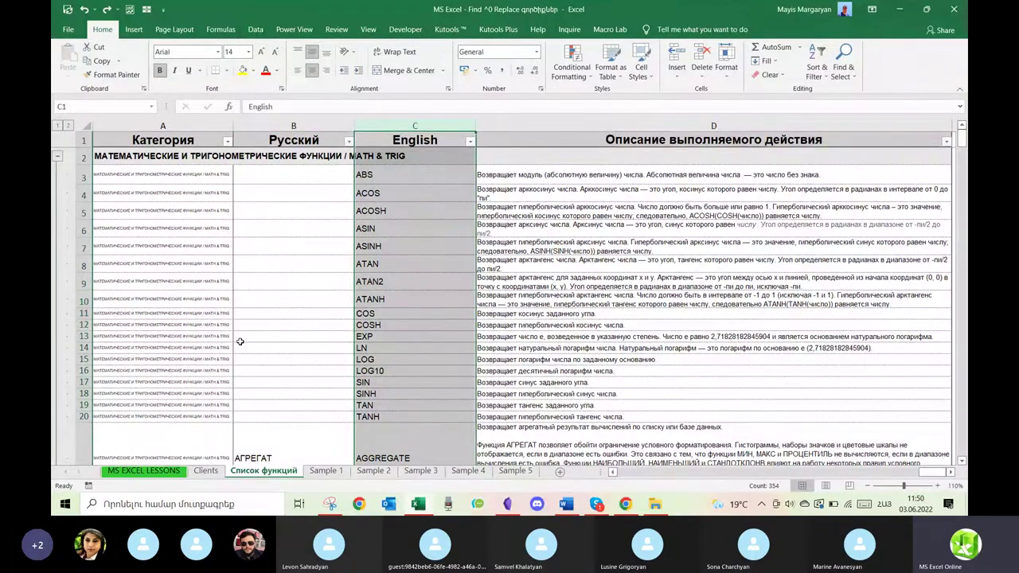
{"action": "scroll", "coordinate": [370, 371], "scroll_direction": "down", "scroll_amount": 3}
{"action": "scroll", "coordinate": [371, 371], "scroll_direction": "up", "scroll_amount": 3}
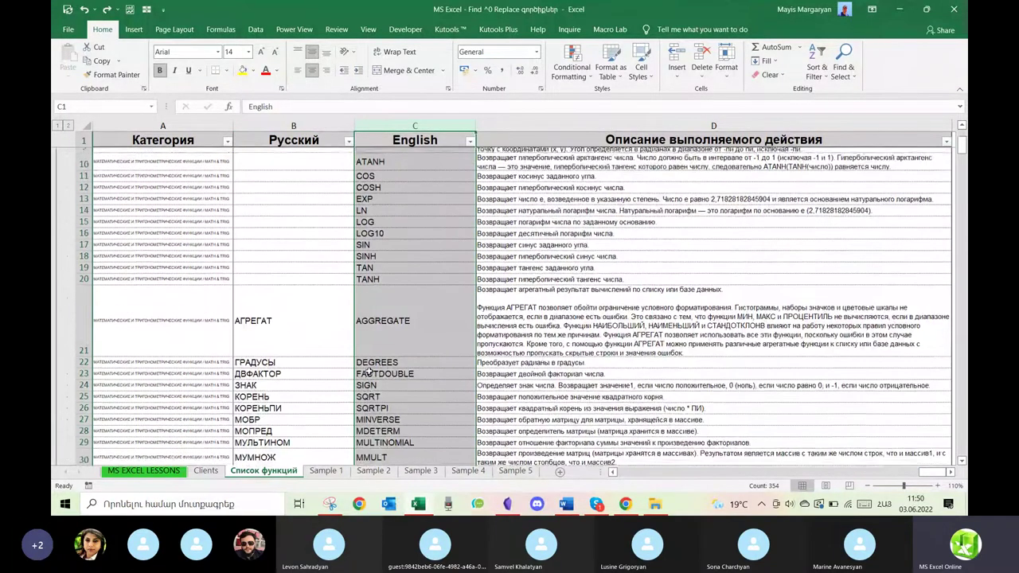
{"action": "left_click", "coordinate": [592, 307]}
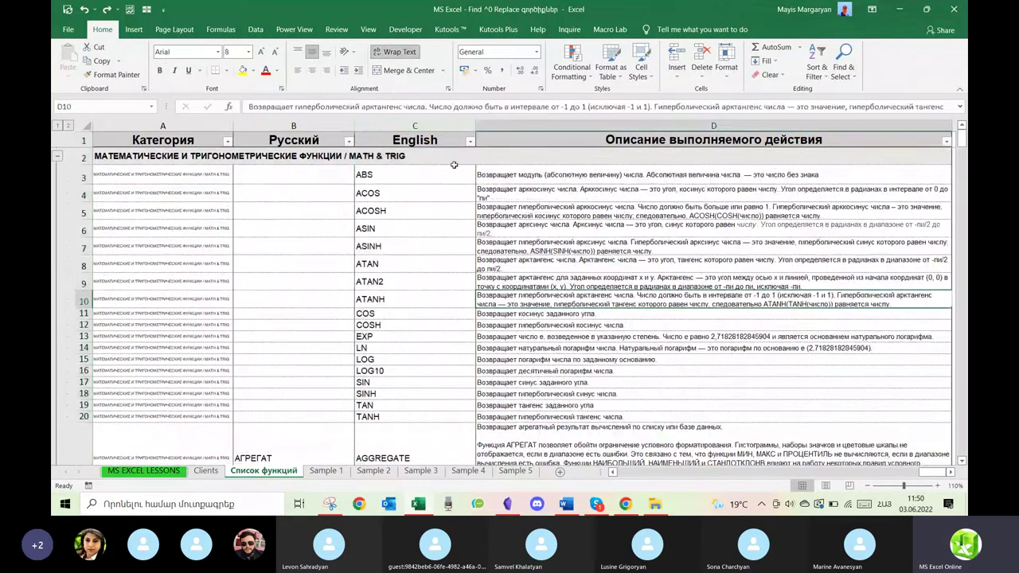
{"action": "left_click", "coordinate": [429, 126]}
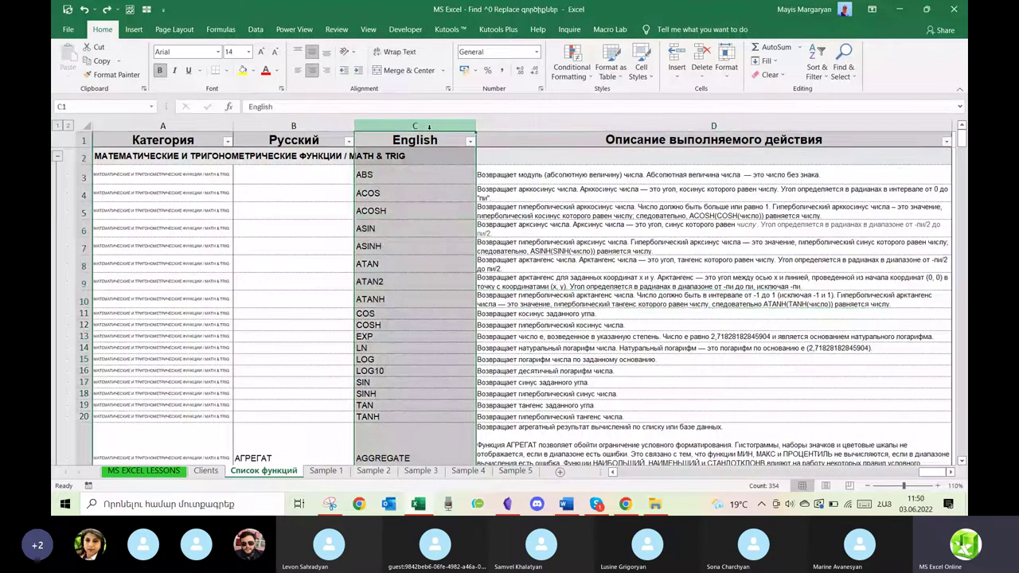
{"action": "key", "text": "ctrl+f"}
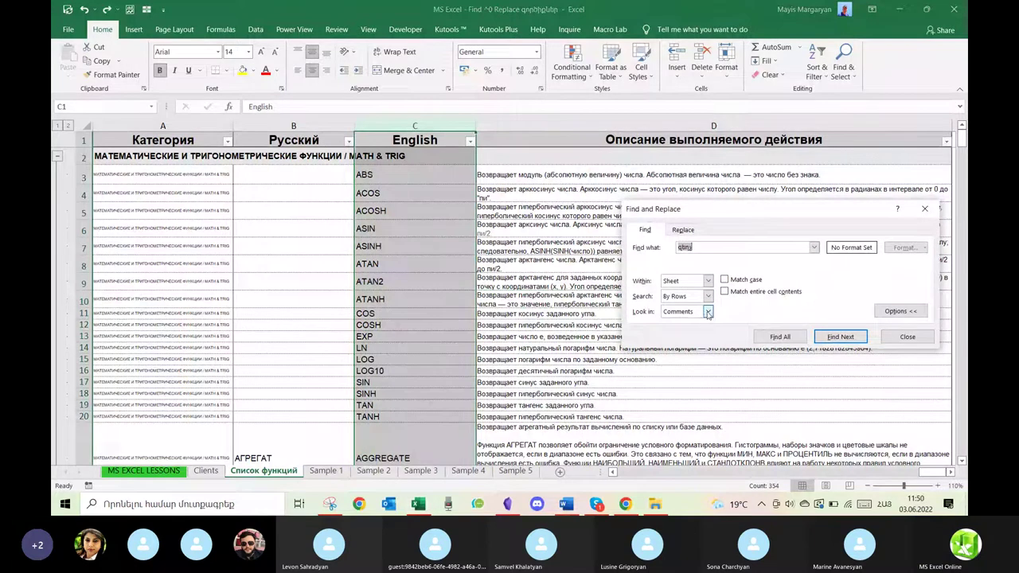
Search Values for 'IF', stepping through the first matches SUMIF (C52) and SUMIFS (C53).
{"action": "left_click", "coordinate": [708, 314]}
{"action": "left_click", "coordinate": [681, 326]}
{"action": "left_click", "coordinate": [707, 248]}
{"action": "key", "text": "alt+shift"}
{"action": "type", "text": "IF"}
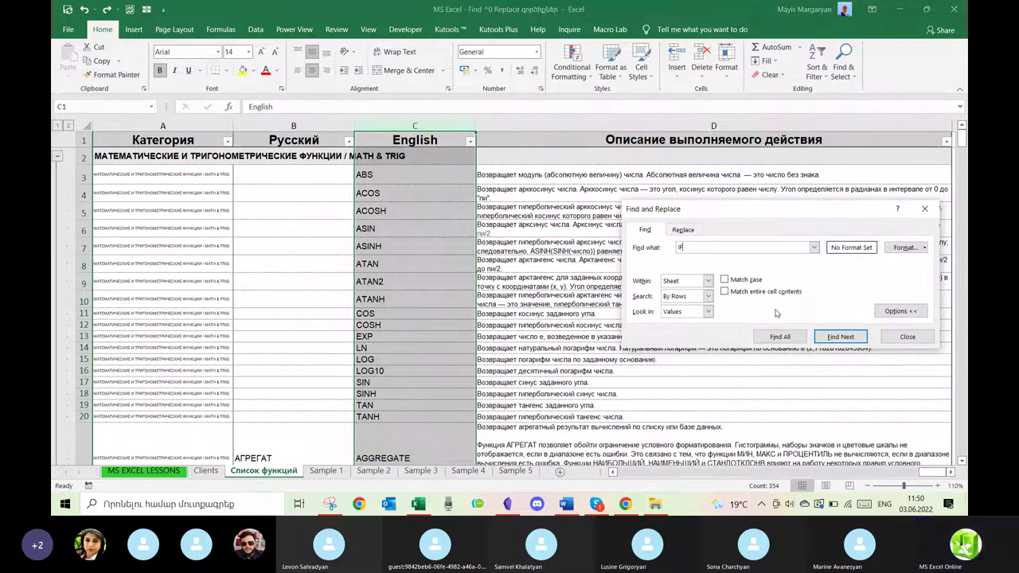
{"action": "left_click", "coordinate": [841, 337]}
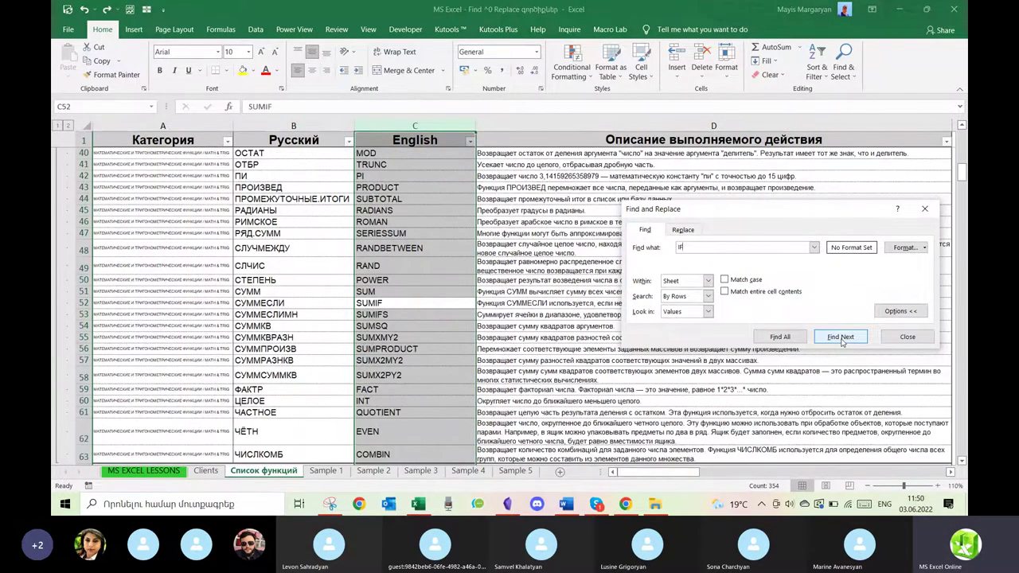
{"action": "left_click", "coordinate": [840, 337]}
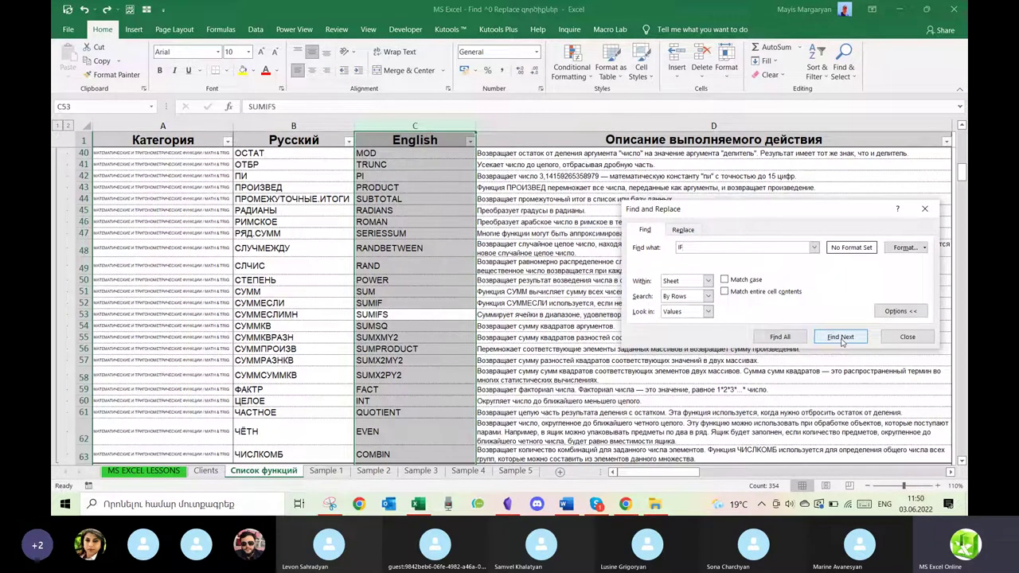
{"action": "left_click", "coordinate": [841, 338]}
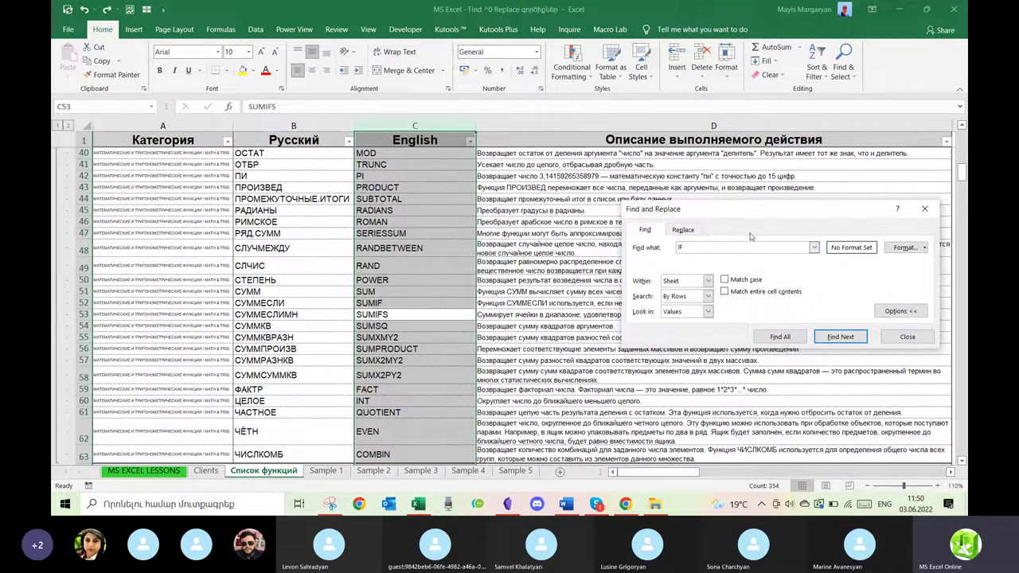
List all 8 'IF' matches, enlarge the results, and visit SUMIF in C52 and COUNTIF in C208.
{"action": "left_click", "coordinate": [777, 338]}
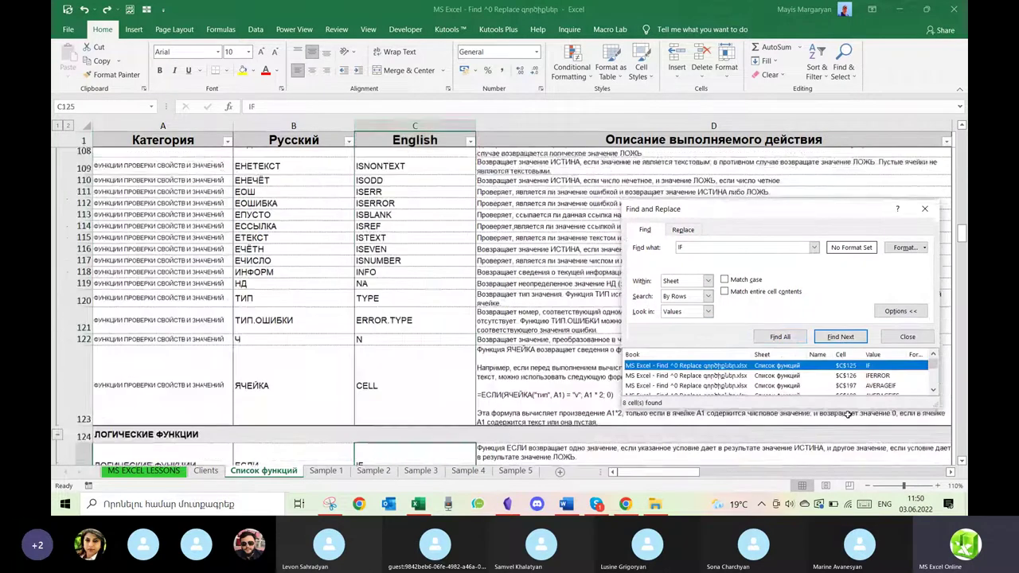
{"action": "left_click_drag", "start_coordinate": [936, 403], "coordinate": [939, 476]}
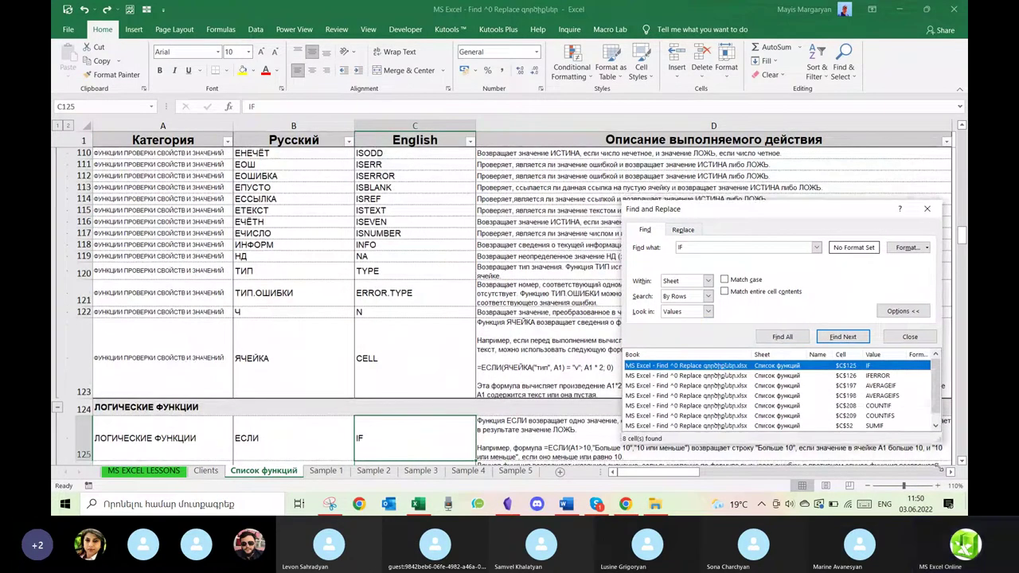
{"action": "left_click", "coordinate": [794, 426]}
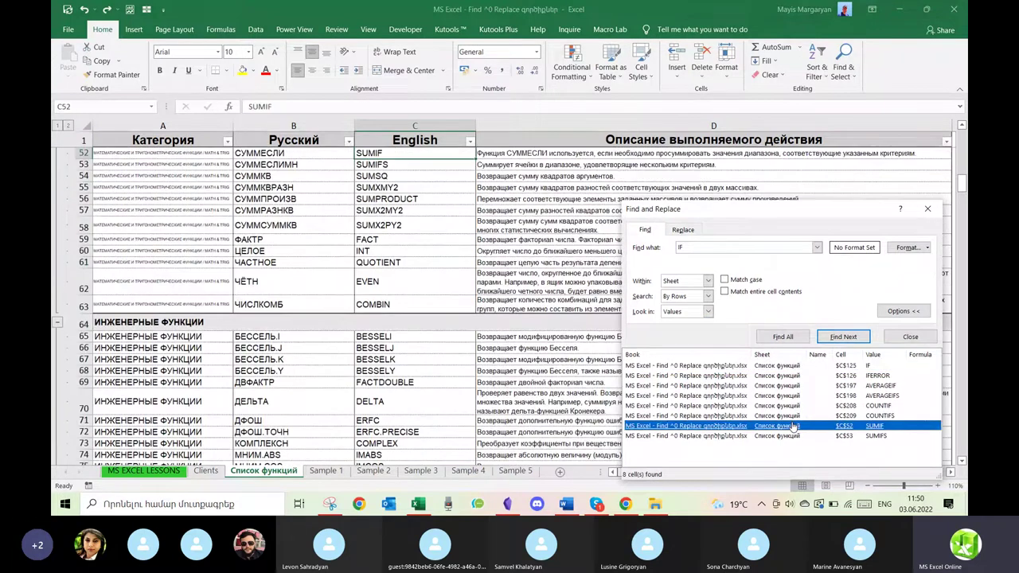
{"action": "left_click", "coordinate": [719, 408]}
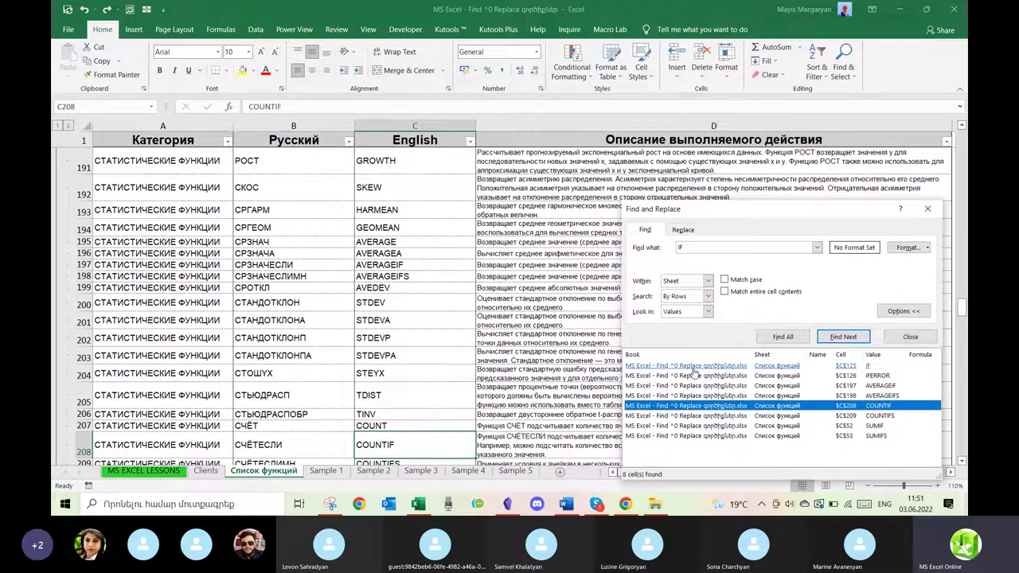
Visit the IFERROR (C126), AVERAGEIFS (C198) and AVERAGEIF (C197) matches, moving the dialog up-left.
{"action": "left_click", "coordinate": [731, 377]}
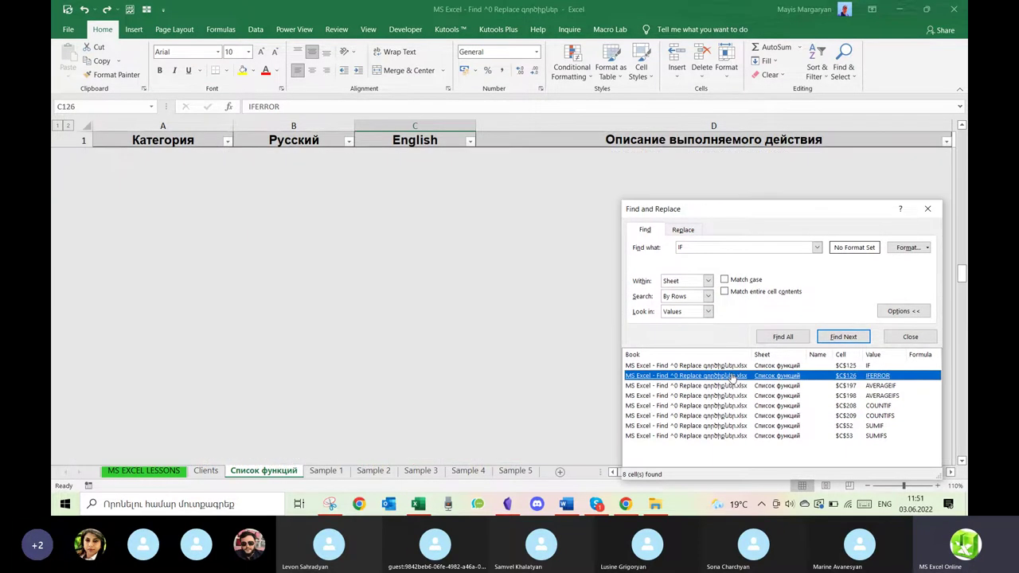
{"action": "left_click", "coordinate": [876, 395]}
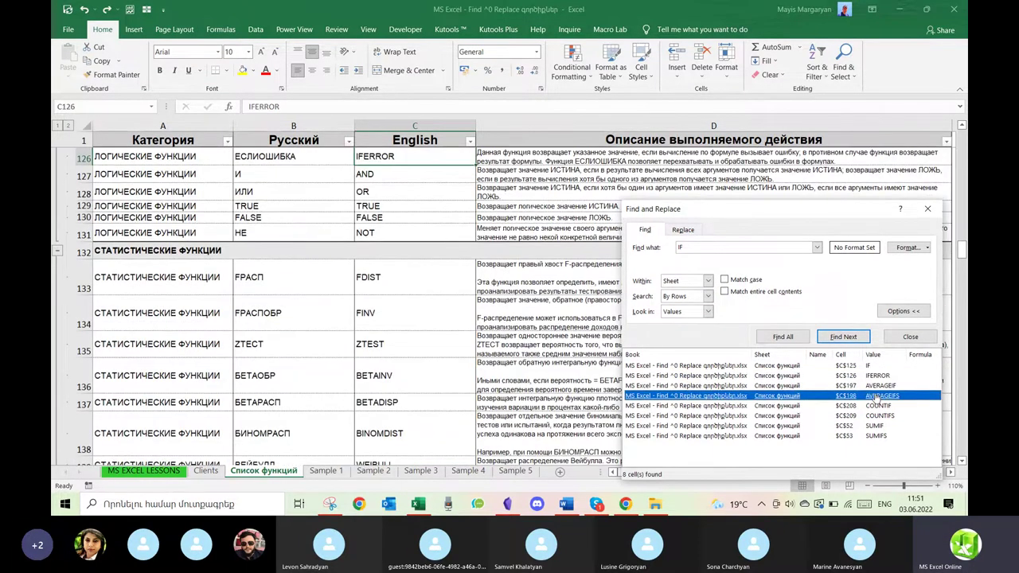
{"action": "left_click", "coordinate": [878, 385]}
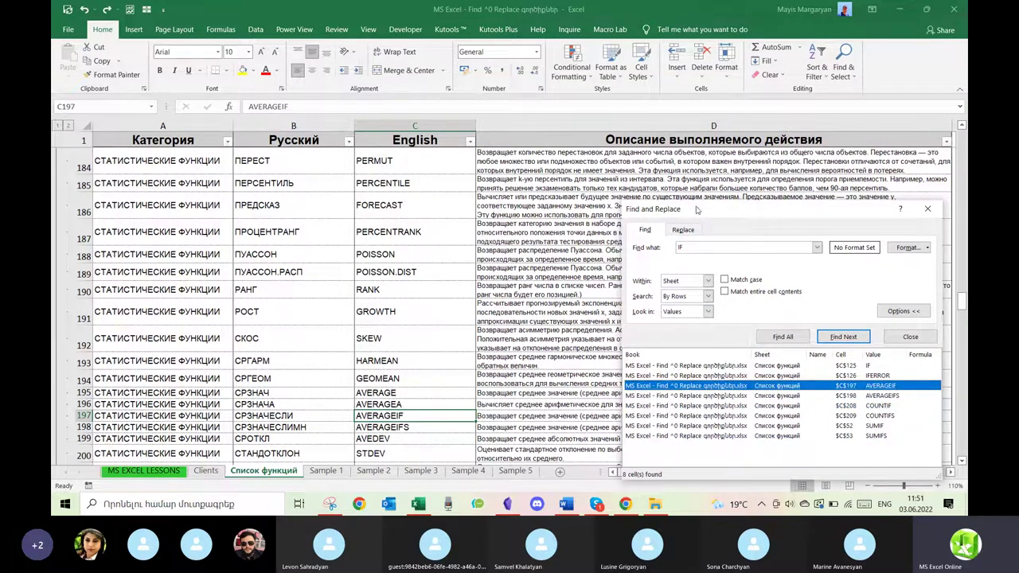
{"action": "left_click_drag", "start_coordinate": [745, 210], "coordinate": [642, 157]}
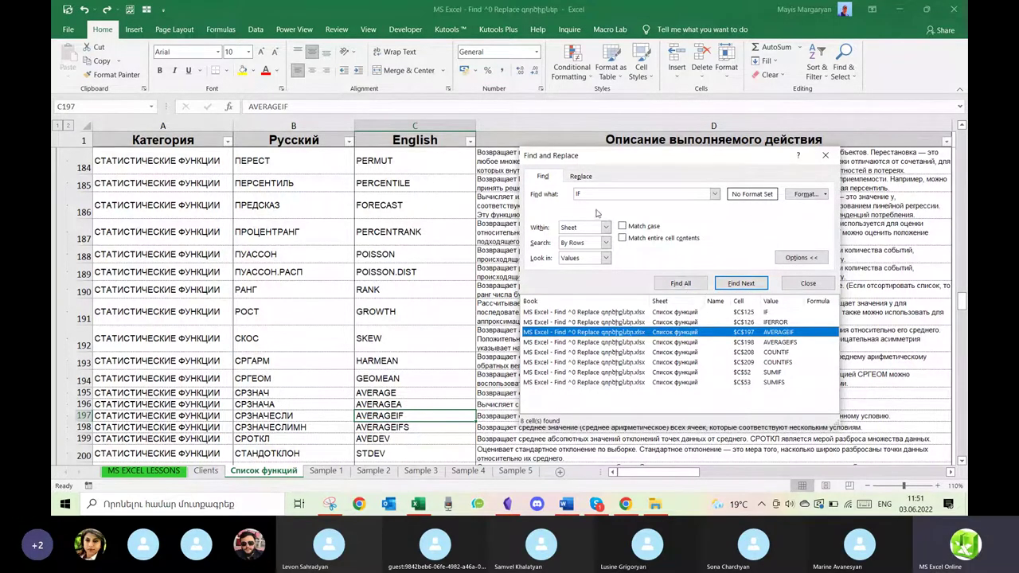
Enable Match entire cell contents, Find All 'IF' to get only C125, then close the dialog.
{"action": "left_click", "coordinate": [792, 257]}
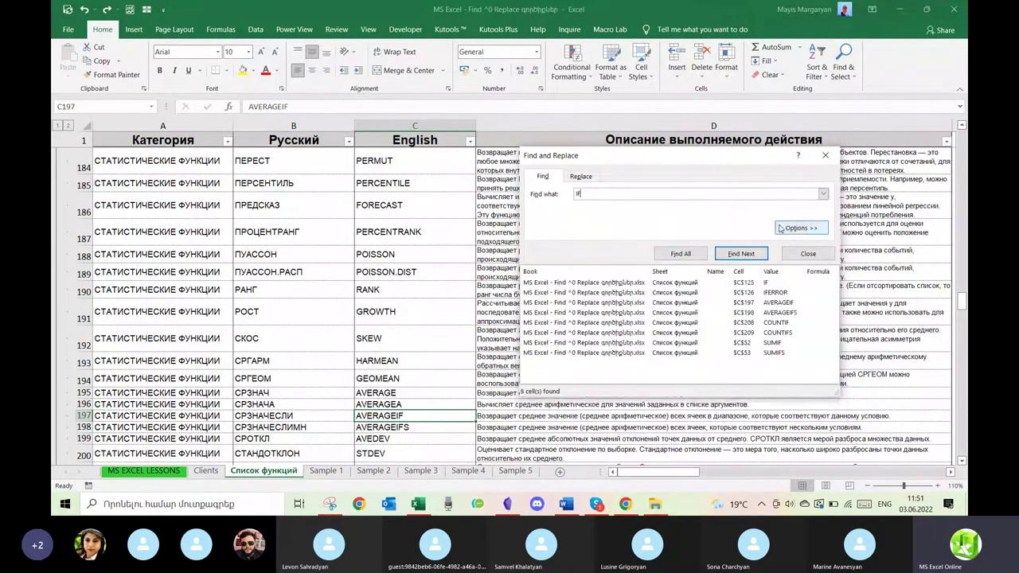
{"action": "left_click", "coordinate": [794, 230]}
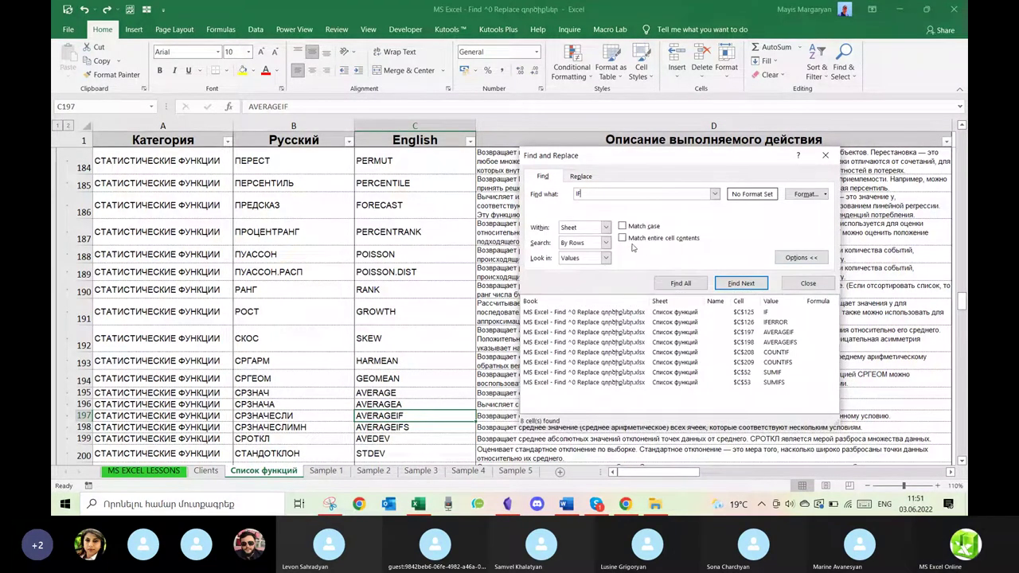
{"action": "left_click", "coordinate": [623, 238]}
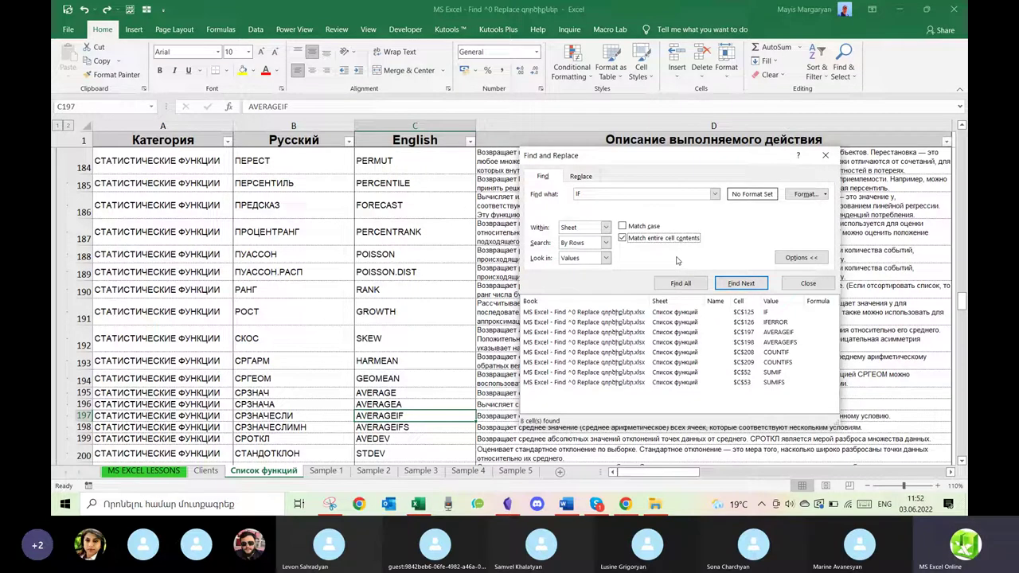
{"action": "left_click", "coordinate": [681, 283]}
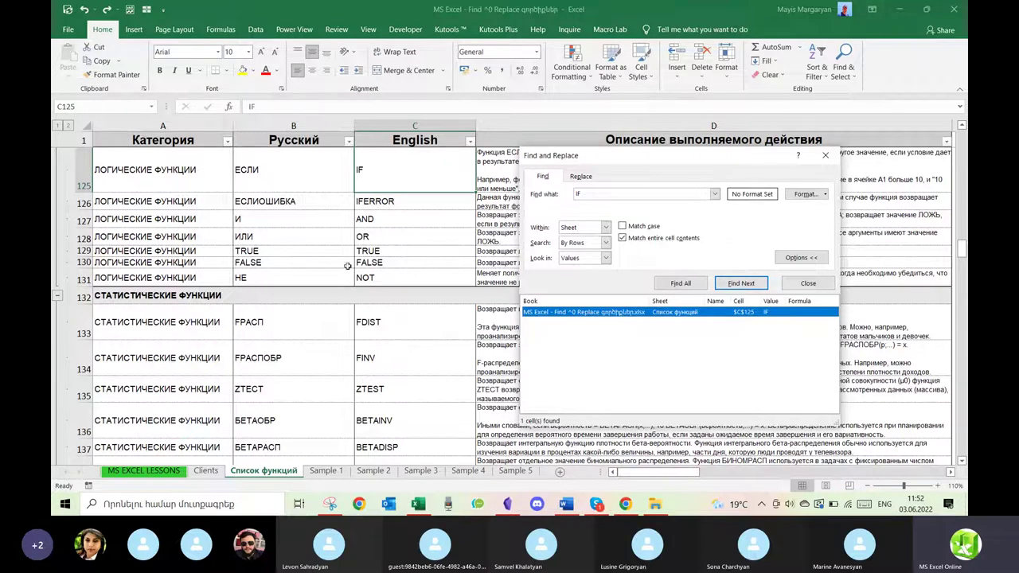
{"action": "left_click", "coordinate": [822, 288]}
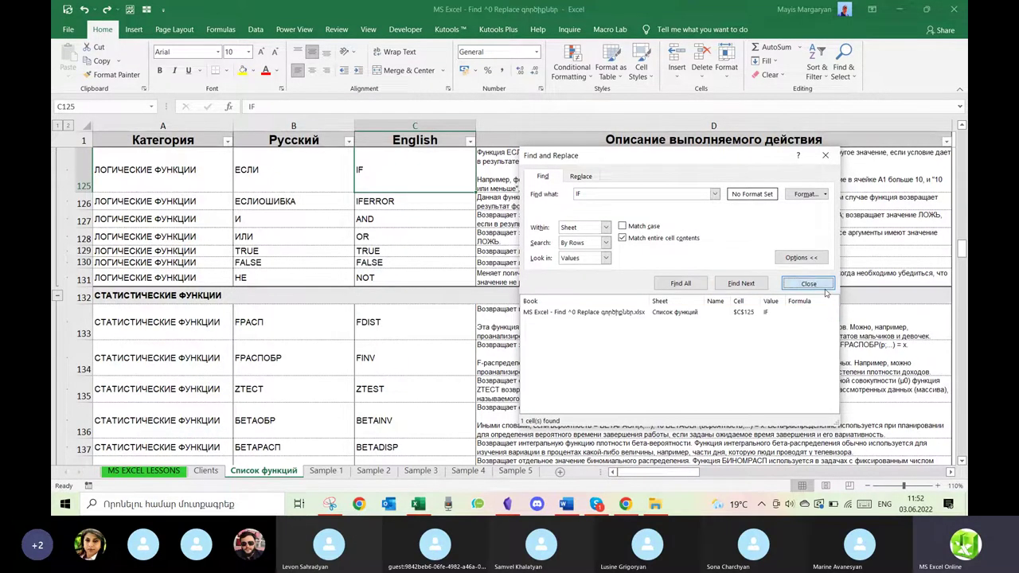
Switch to the Sample 1 sheet and briefly open, then close, the Find and Replace dialog's Replace tab.
{"action": "left_click", "coordinate": [315, 473]}
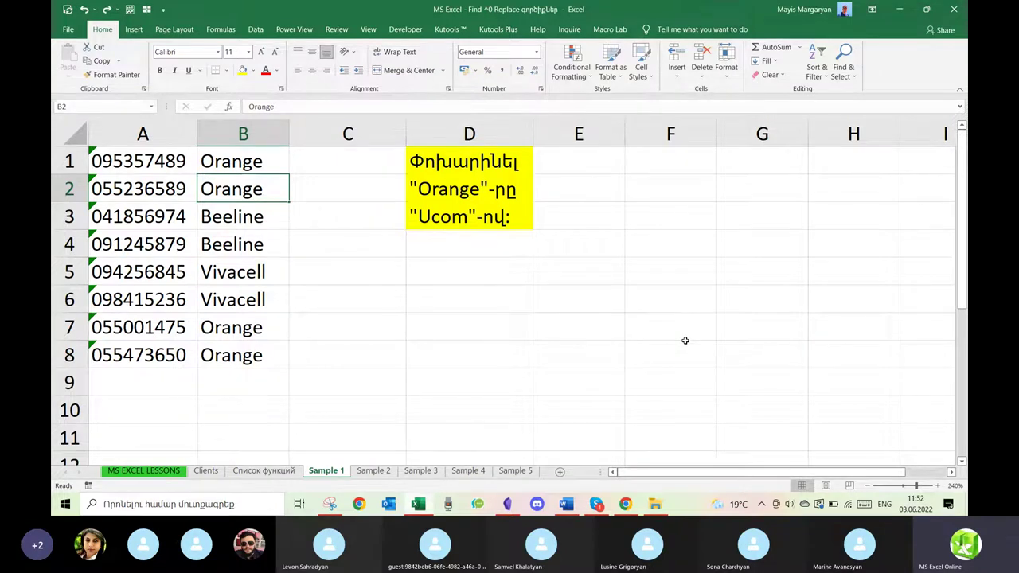
{"action": "key", "text": "ctrl+f"}
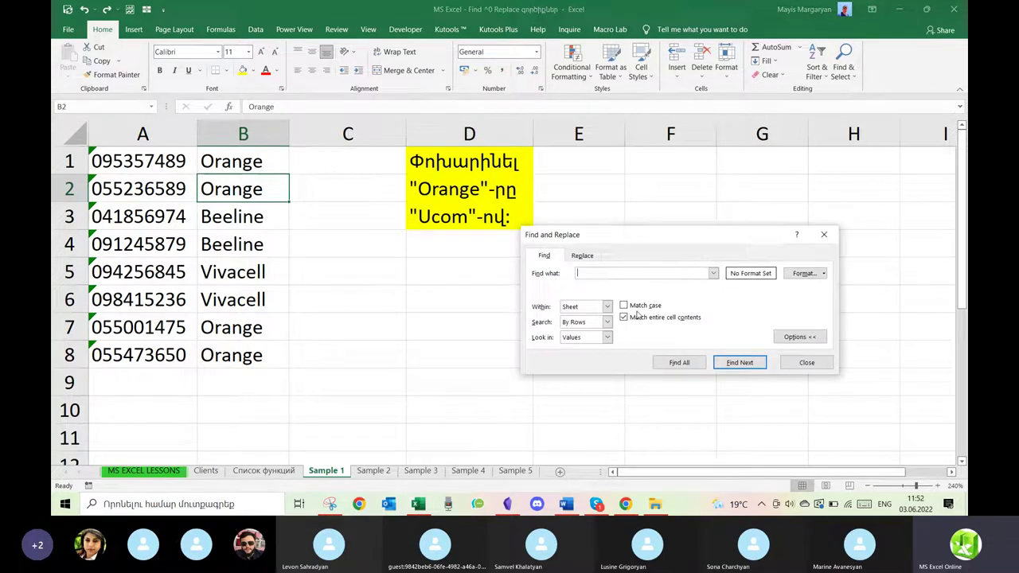
{"action": "left_click", "coordinate": [582, 255]}
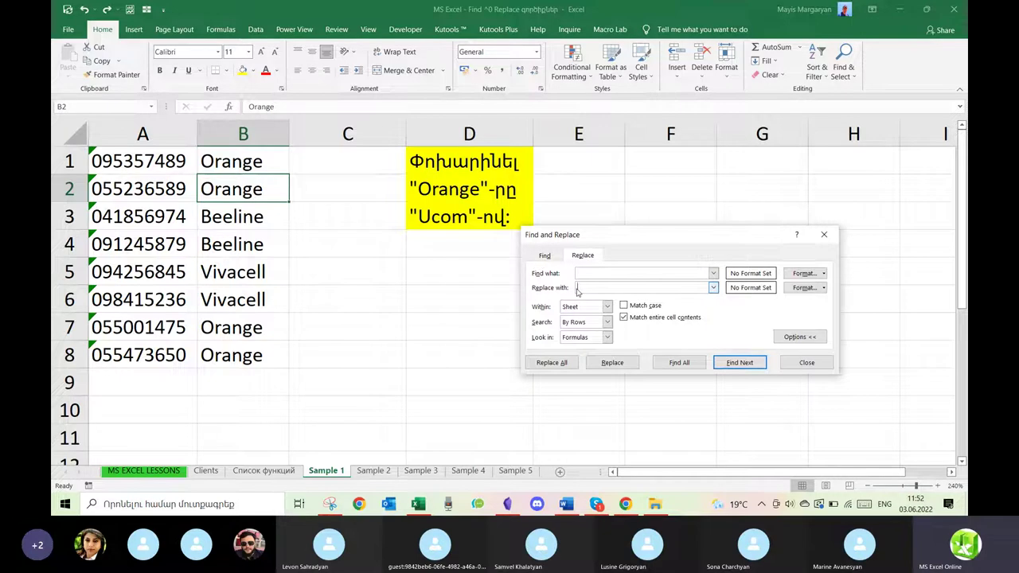
{"action": "left_click", "coordinate": [824, 233]}
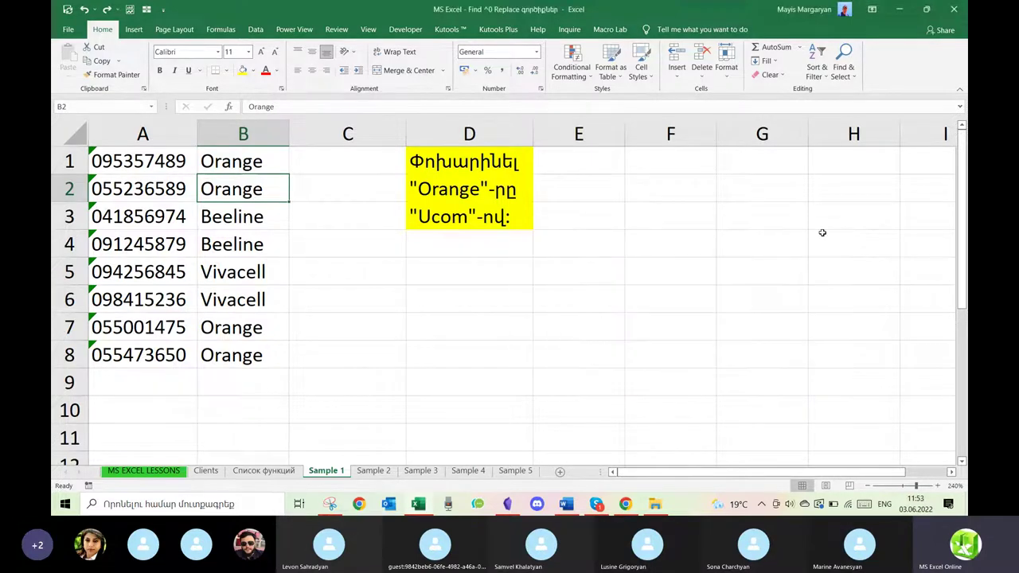
Open Replace from Find & Select with Find what 'Orange', Replace with 'Ucom', allowing partial-cell matches.
{"action": "key", "text": "ctrl+h"}
{"action": "left_click", "coordinate": [824, 234]}
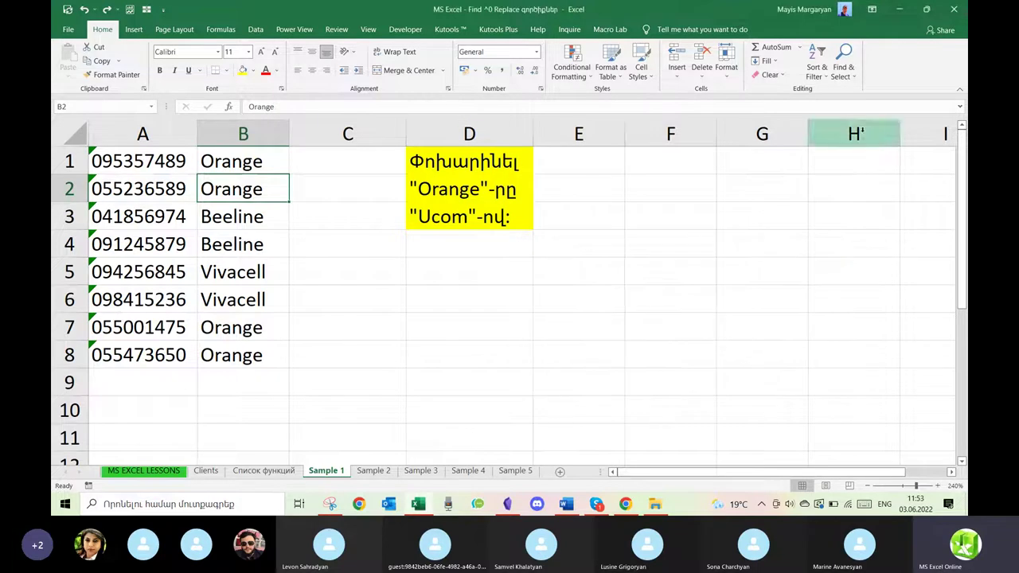
{"action": "left_click", "coordinate": [843, 65]}
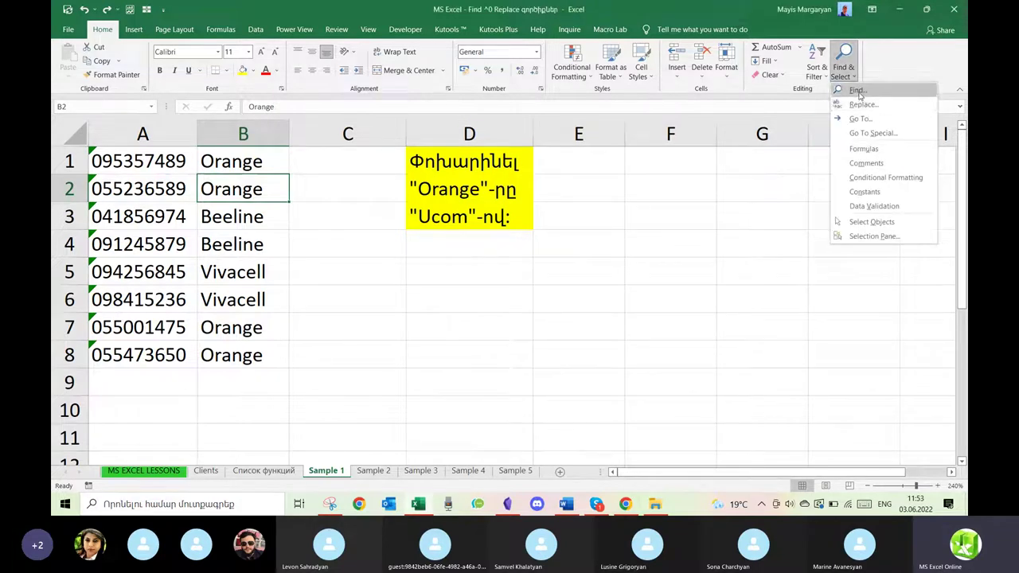
{"action": "left_click", "coordinate": [861, 105]}
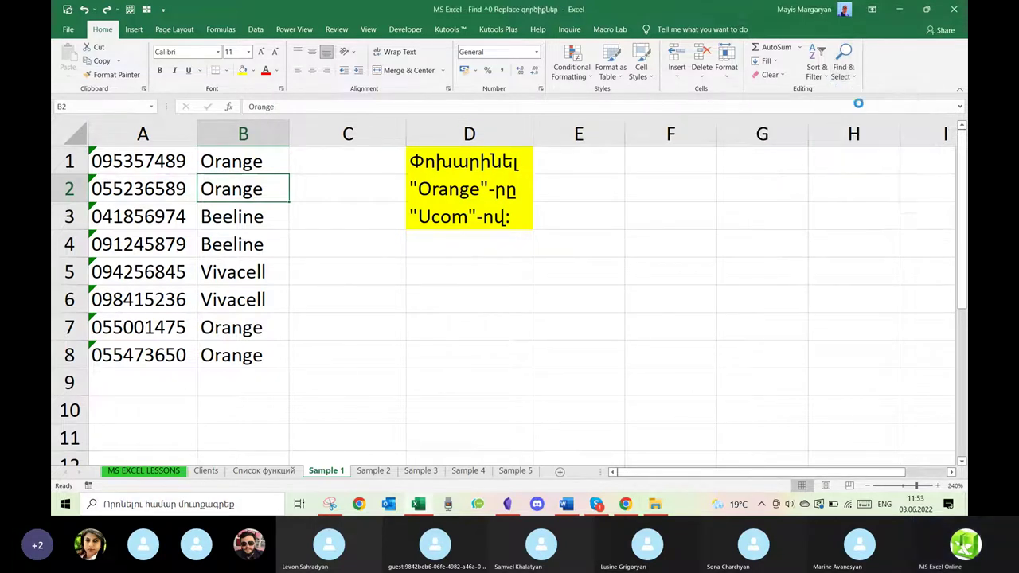
{"action": "type", "text": "Orange"}
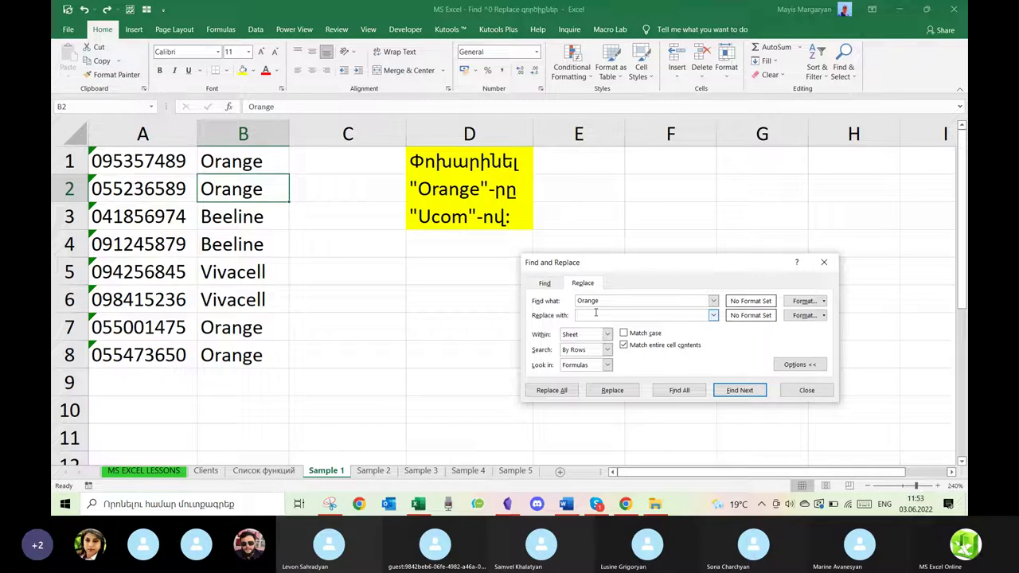
{"action": "type", "text": "Ucom"}
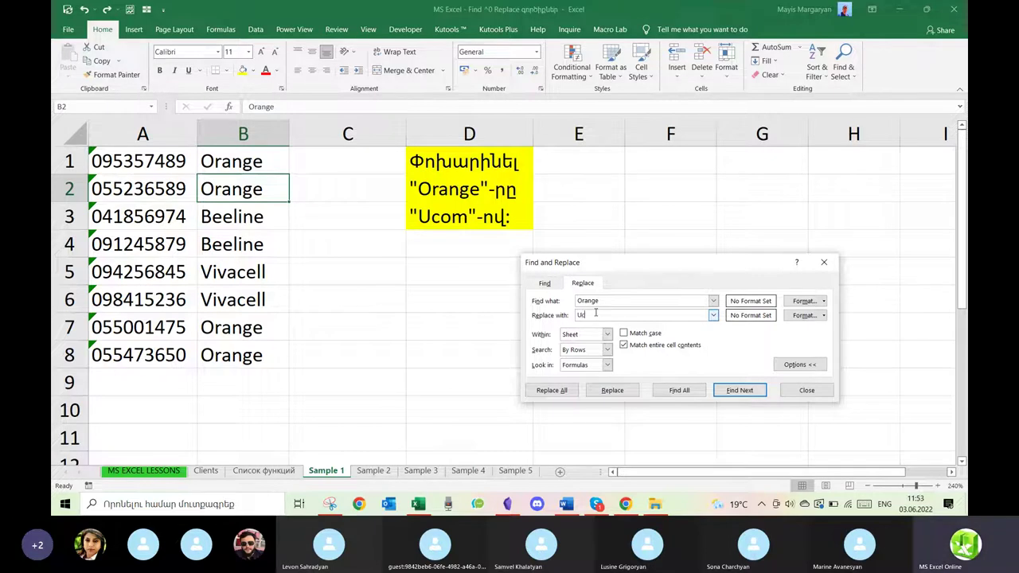
{"action": "left_click", "coordinate": [624, 346]}
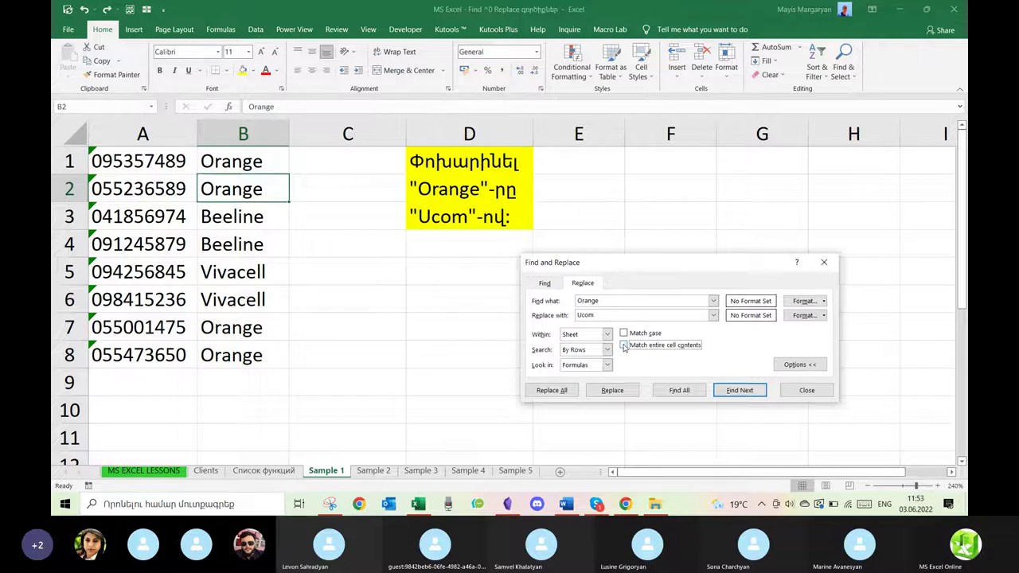
{"action": "left_click", "coordinate": [624, 345]}
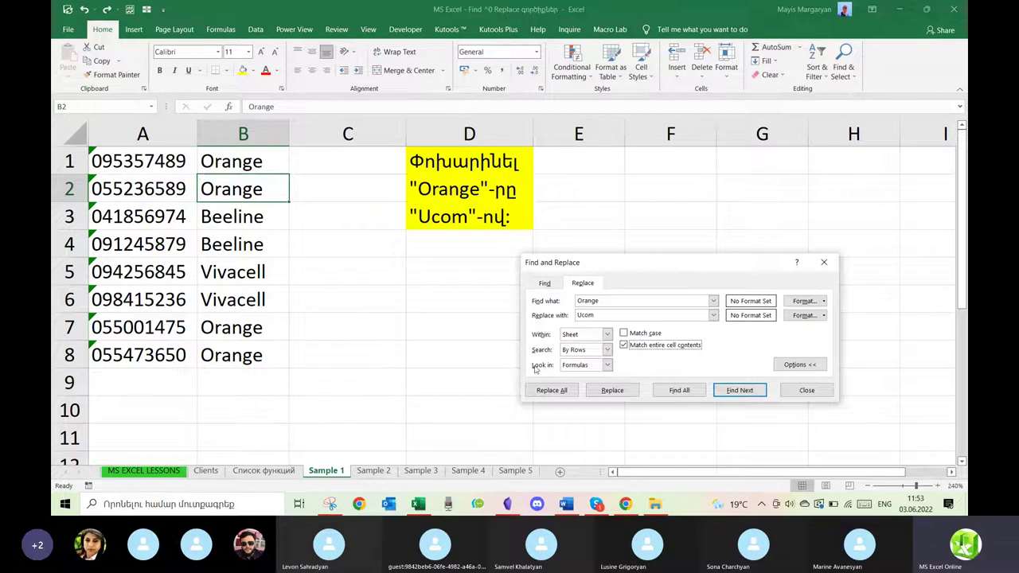
{"action": "left_click", "coordinate": [624, 345]}
Test and undo a single replacement in B2, then Replace All Orange with Ucom in B1:B8.
{"action": "left_click", "coordinate": [611, 394]}
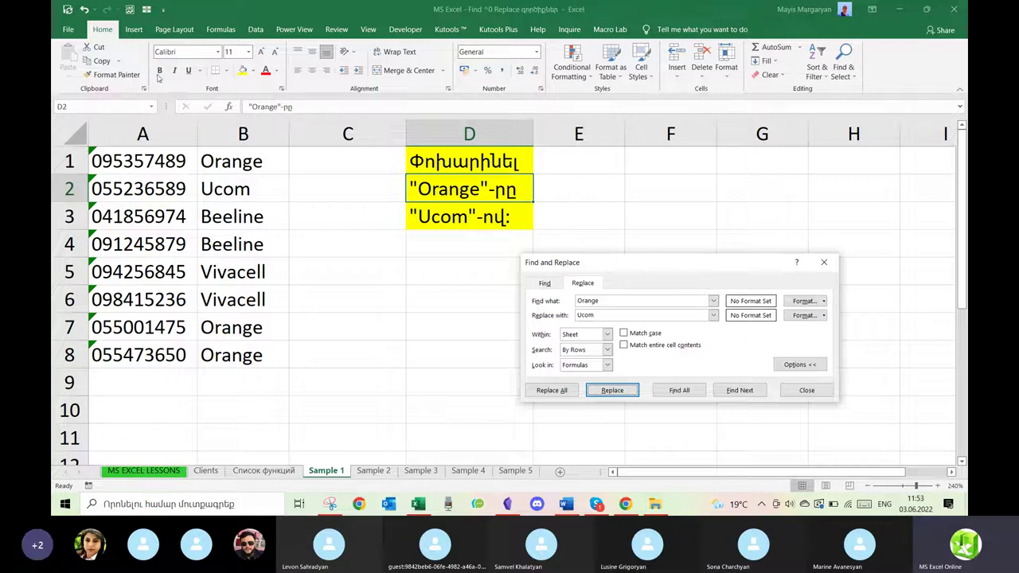
{"action": "left_click", "coordinate": [83, 10]}
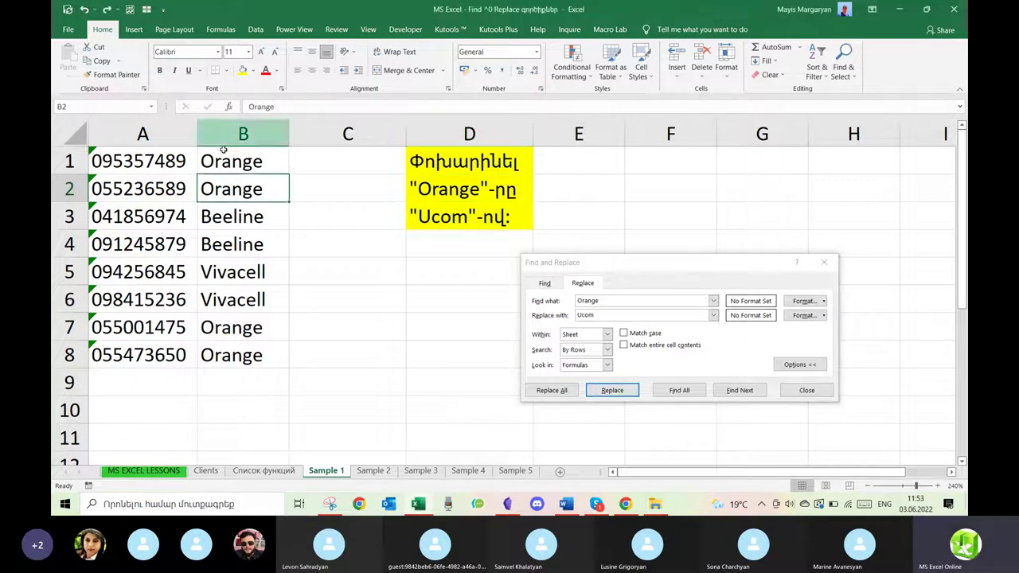
{"action": "left_click_drag", "start_coordinate": [227, 159], "coordinate": [231, 352]}
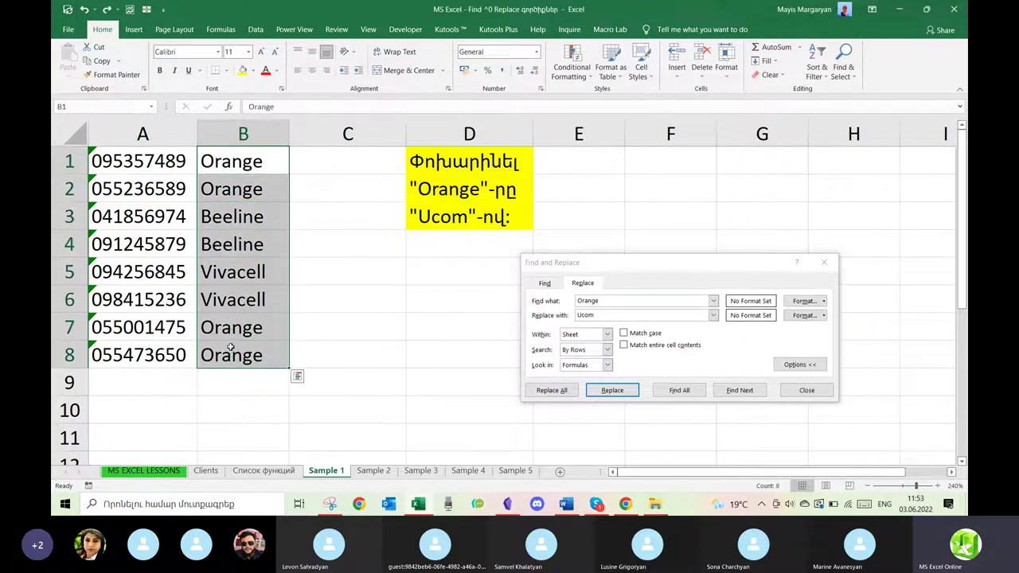
{"action": "left_click", "coordinate": [551, 390]}
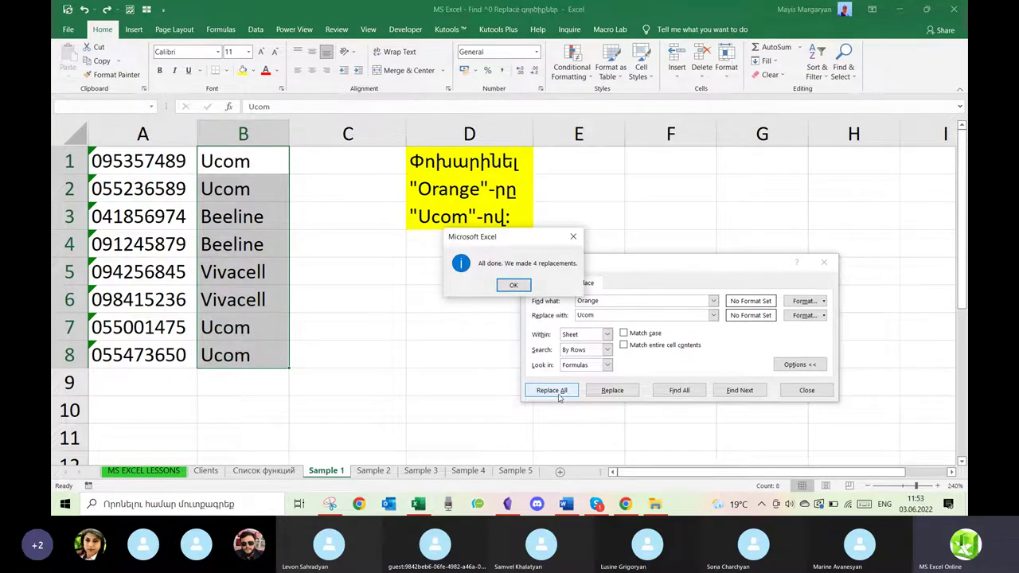
{"action": "left_click", "coordinate": [573, 237]}
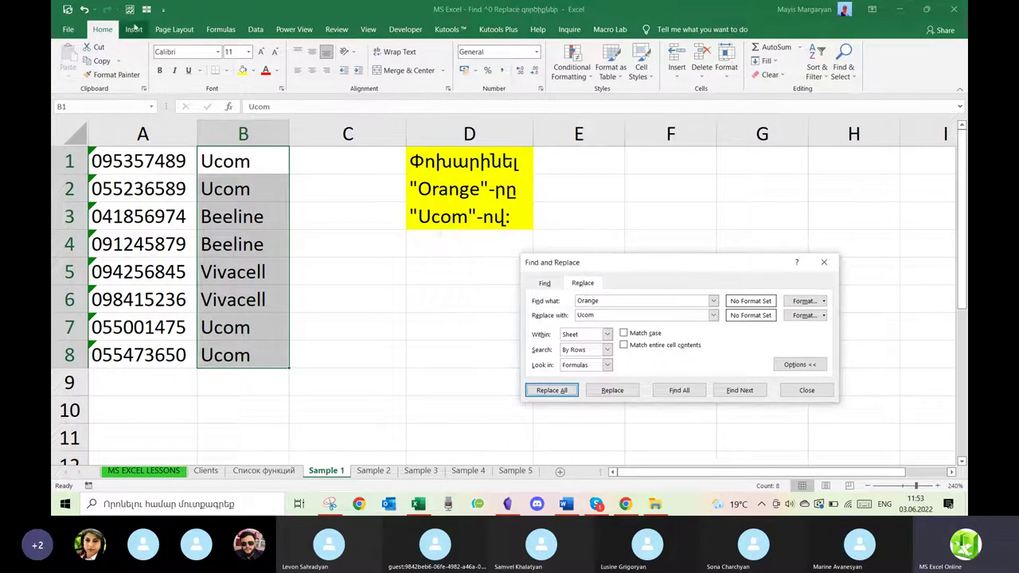
Undo the Replace All, then replace Orange with Ucom one match at a time in B1, B2, B7, B8.
{"action": "left_click", "coordinate": [85, 11]}
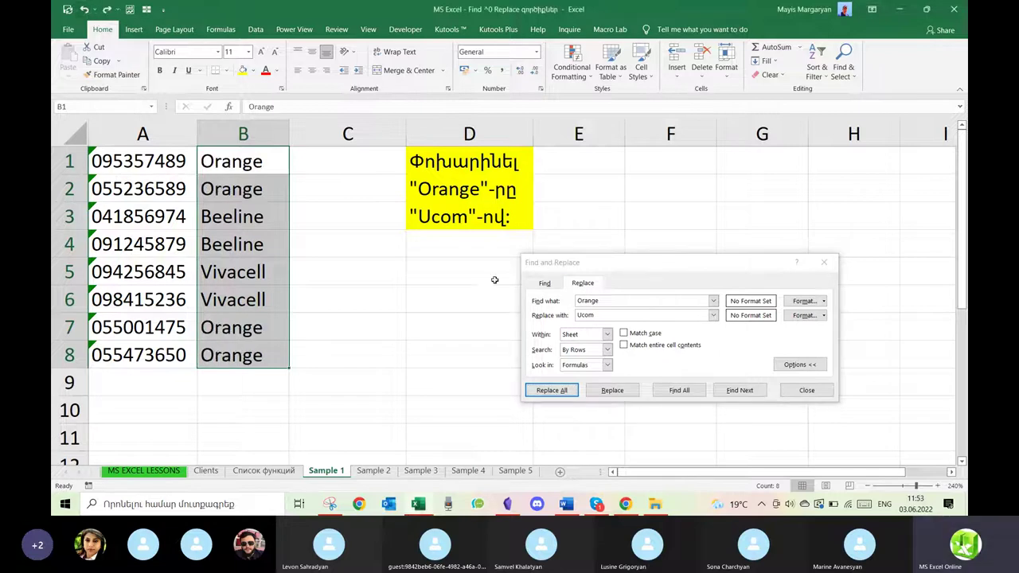
{"action": "left_click", "coordinate": [612, 390]}
{"action": "left_click", "coordinate": [611, 390]}
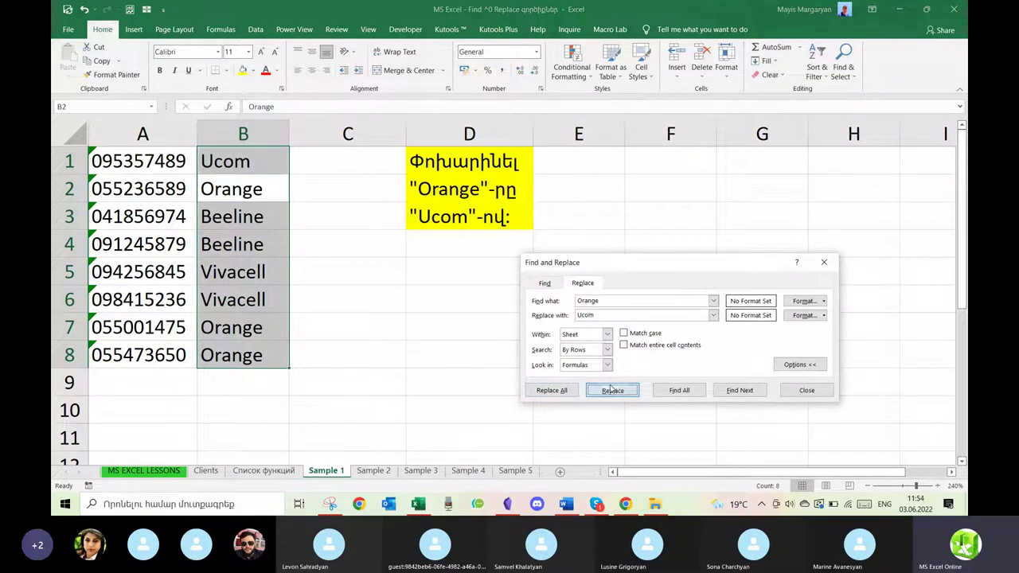
{"action": "left_click", "coordinate": [611, 390]}
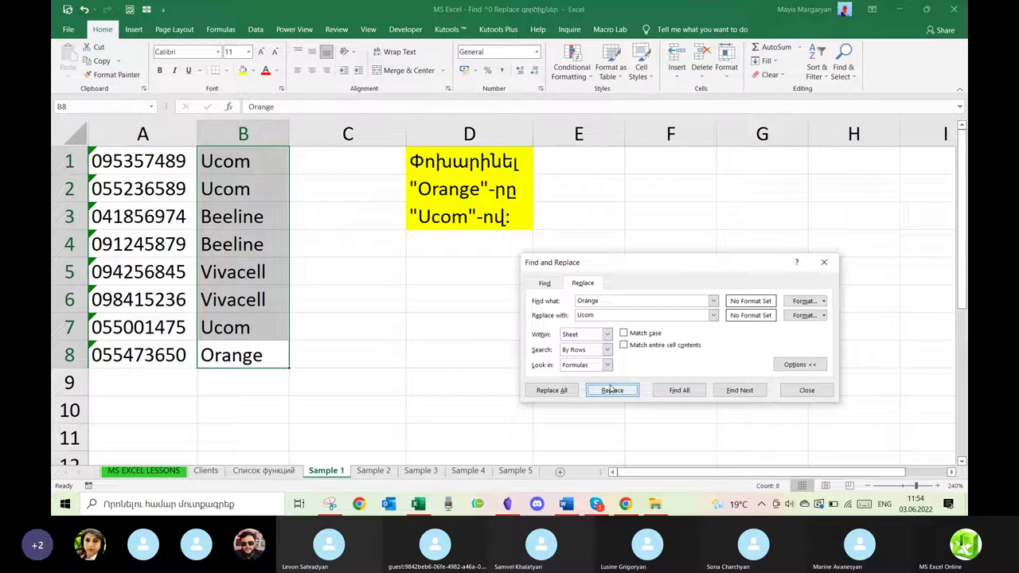
{"action": "left_click", "coordinate": [612, 390]}
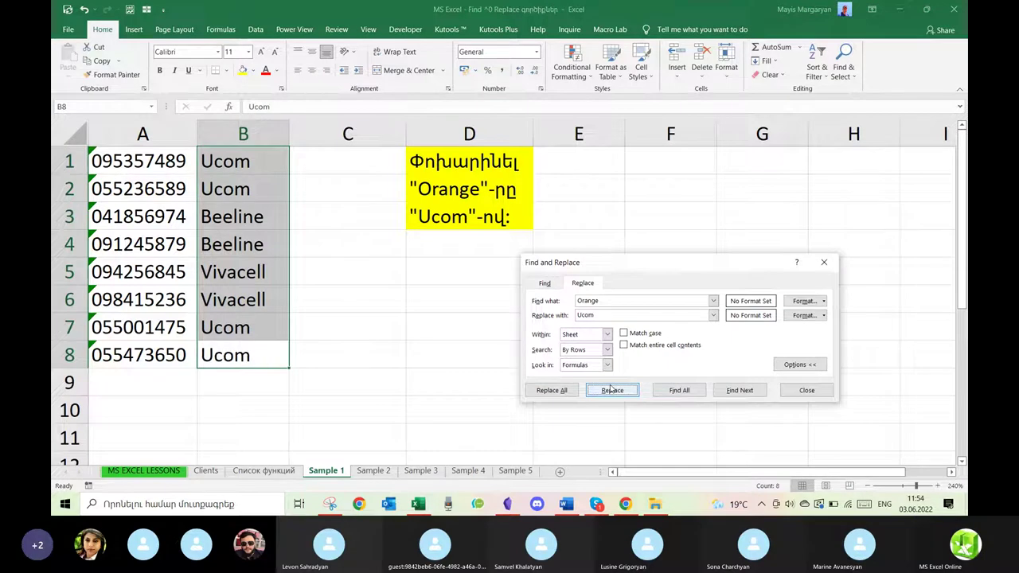
Undo the four single replacements, restoring Orange in B8, B7, B2 and B1.
{"action": "left_click", "coordinate": [84, 11]}
{"action": "left_click", "coordinate": [85, 10]}
{"action": "left_click", "coordinate": [85, 10]}
{"action": "left_click", "coordinate": [84, 11]}
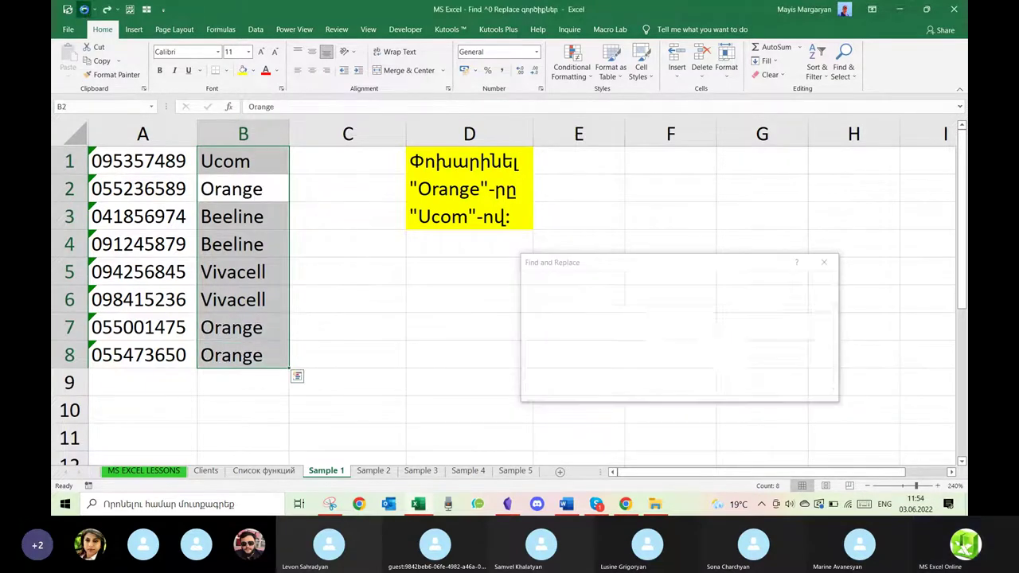
Change B2 to 'Orange Armenia', autofit column B, and Replace All Orange with Ucom in B1:B8.
{"action": "double_click", "coordinate": [268, 188]}
{"action": "type", "text": "Armenia"}
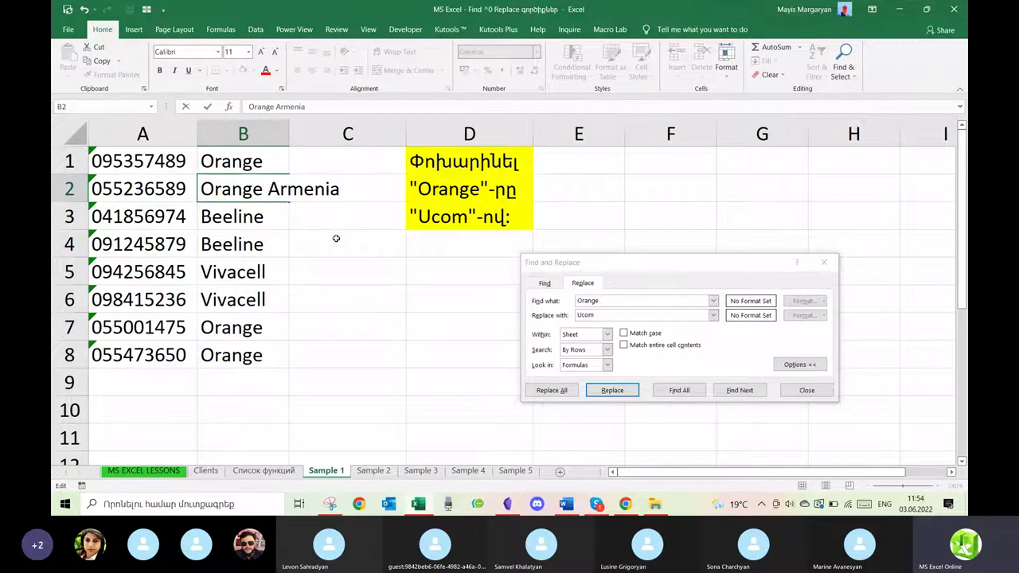
{"action": "left_click", "coordinate": [386, 275]}
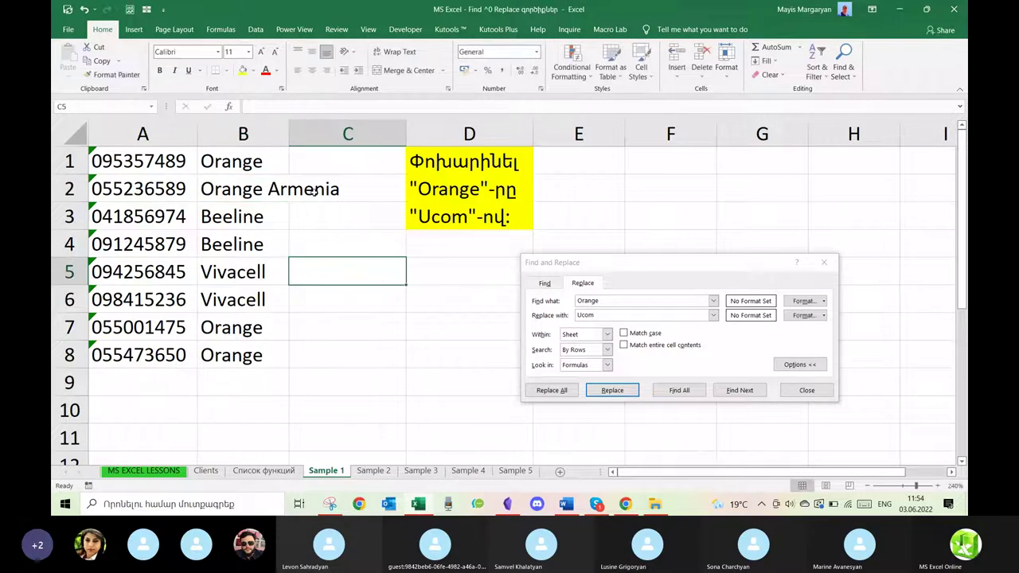
{"action": "double_click", "coordinate": [285, 136]}
{"action": "left_click_drag", "start_coordinate": [287, 160], "coordinate": [284, 343]}
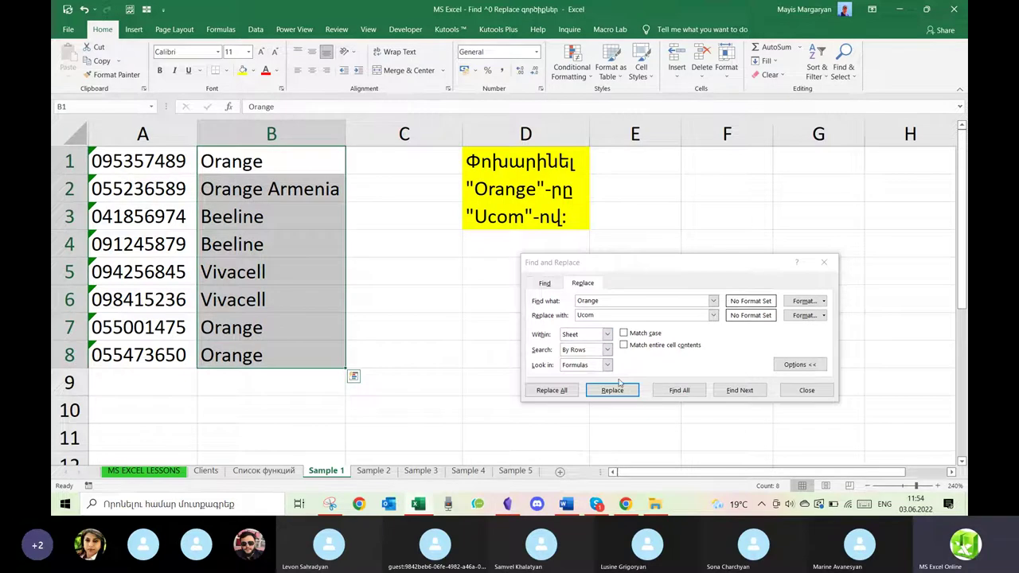
{"action": "left_click", "coordinate": [560, 395]}
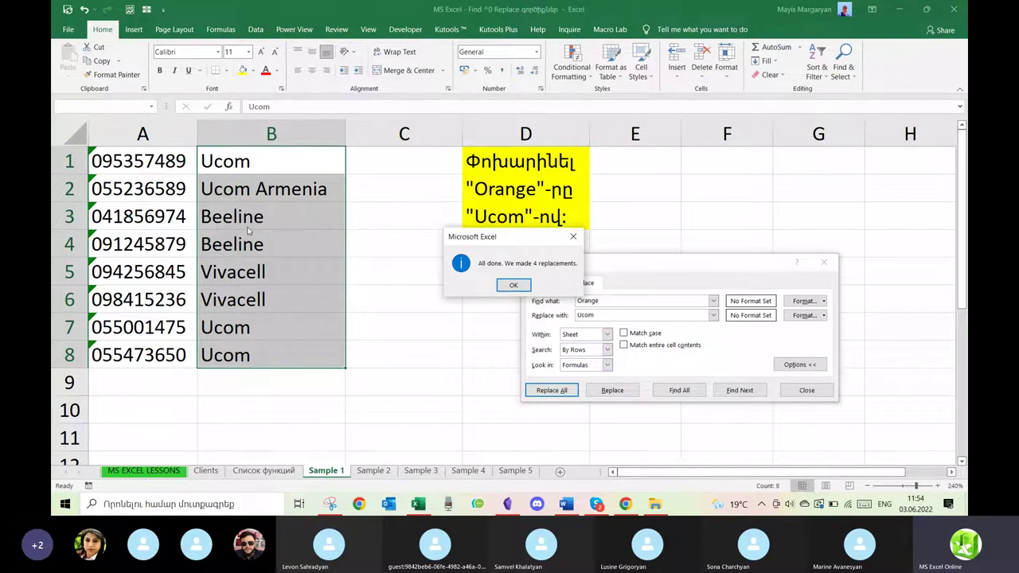
{"action": "left_click", "coordinate": [596, 505]}
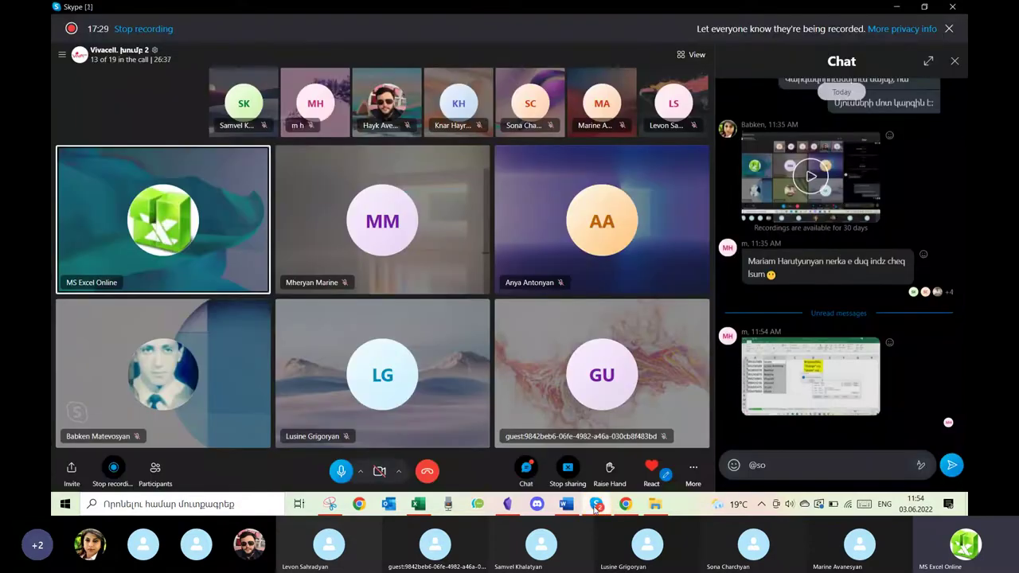
{"action": "left_click", "coordinate": [595, 505]}
{"action": "mouse_move", "coordinate": [596, 507]}
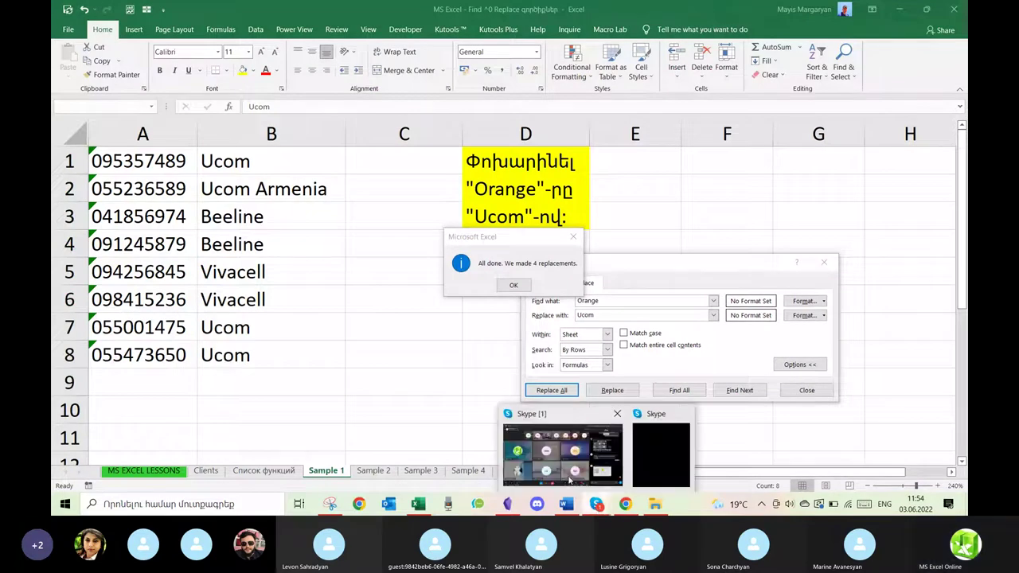
{"action": "left_click", "coordinate": [569, 478]}
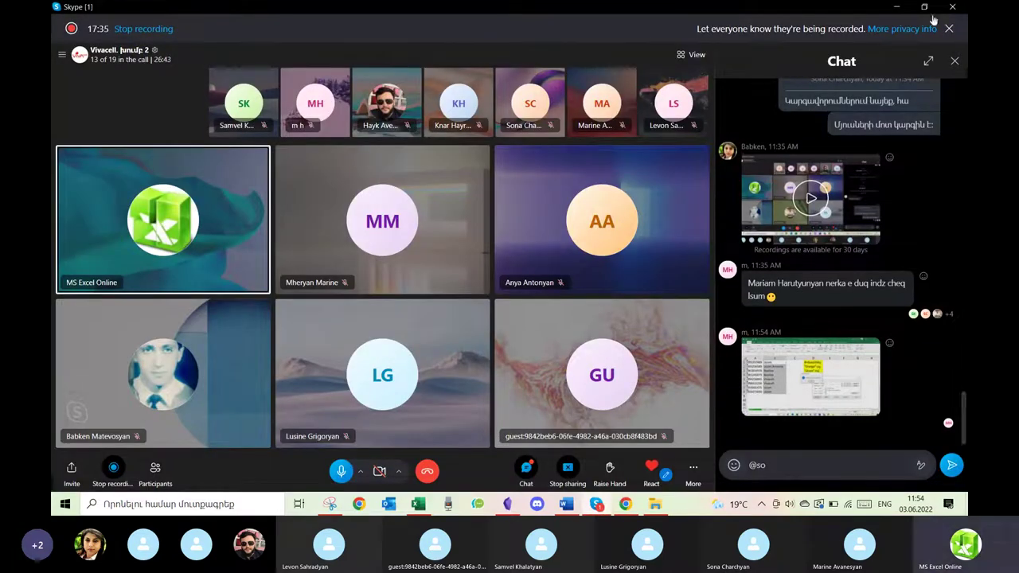
{"action": "left_click", "coordinate": [899, 8]}
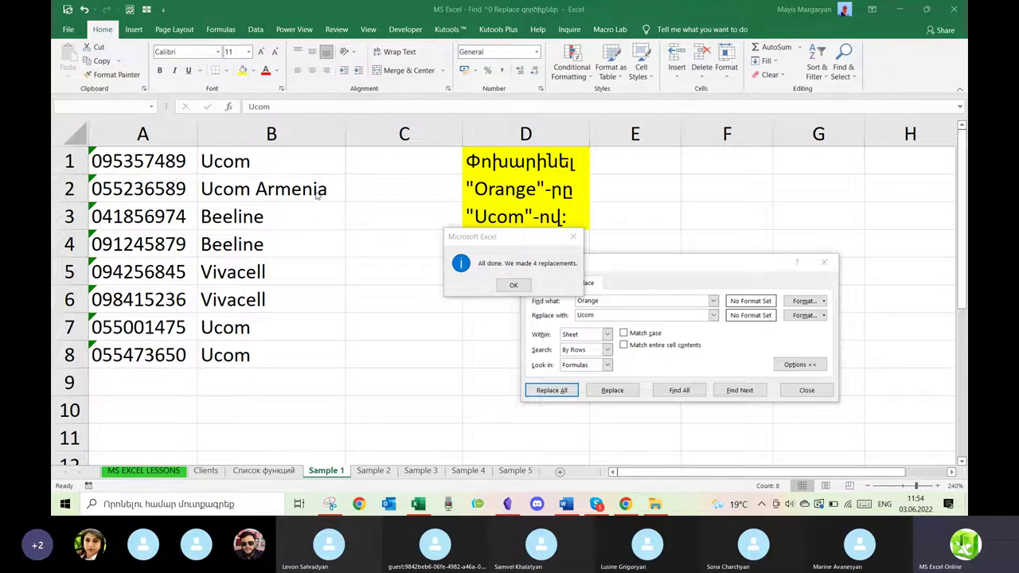
Dismiss the replacement summary, zoom in, and check that B2 reads 'Ucom Armenia'.
{"action": "left_click", "coordinate": [574, 240]}
{"action": "left_click", "coordinate": [573, 240]}
{"action": "left_click", "coordinate": [934, 486]}
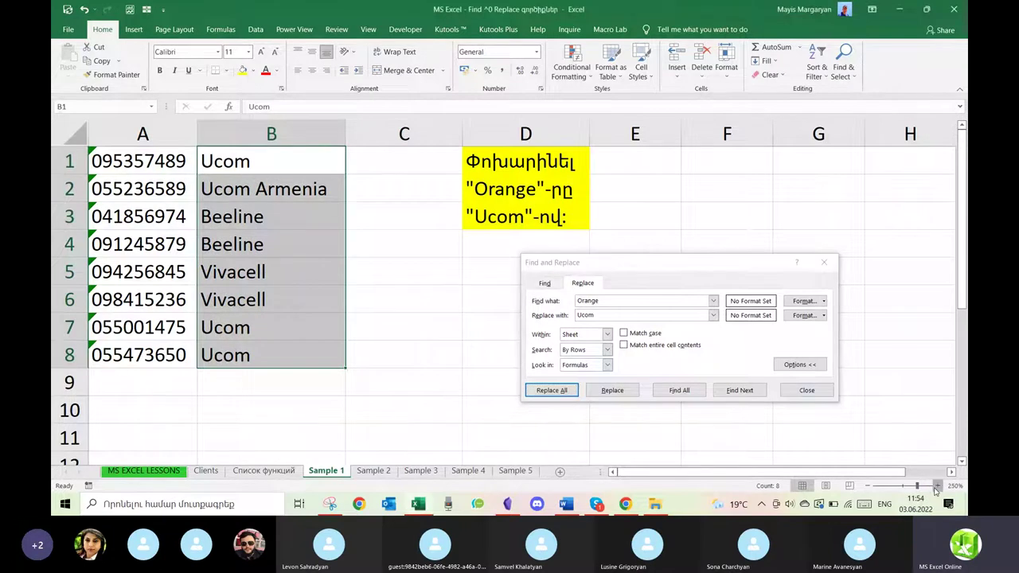
{"action": "left_click", "coordinate": [936, 485]}
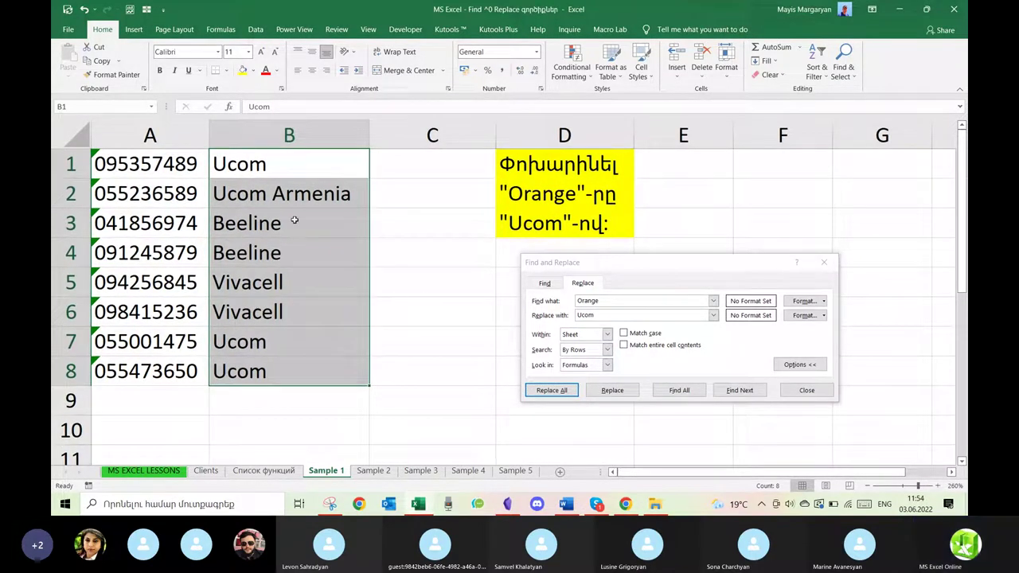
{"action": "left_click", "coordinate": [277, 193]}
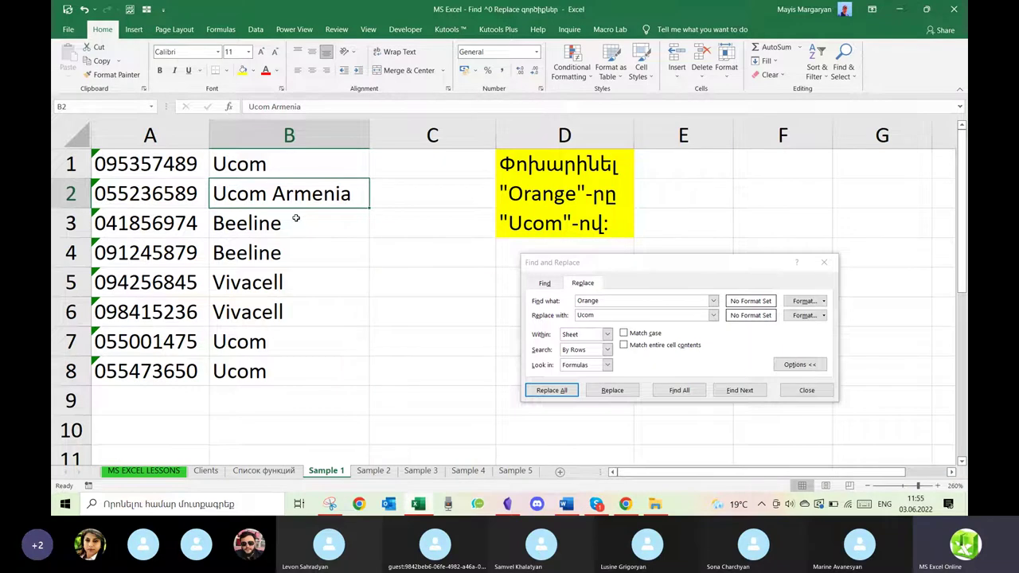
Undo the replacement to bring back Orange and Orange Armenia, zooming the sheet to 260%.
{"action": "left_click", "coordinate": [84, 10]}
{"action": "left_click", "coordinate": [84, 9]}
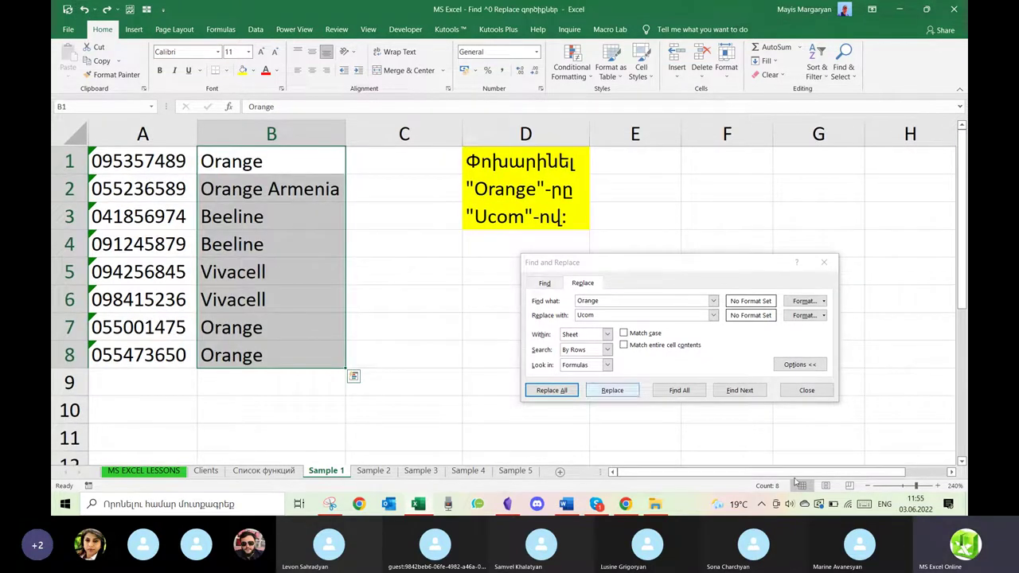
{"action": "left_click", "coordinate": [939, 487]}
{"action": "left_click", "coordinate": [939, 488]}
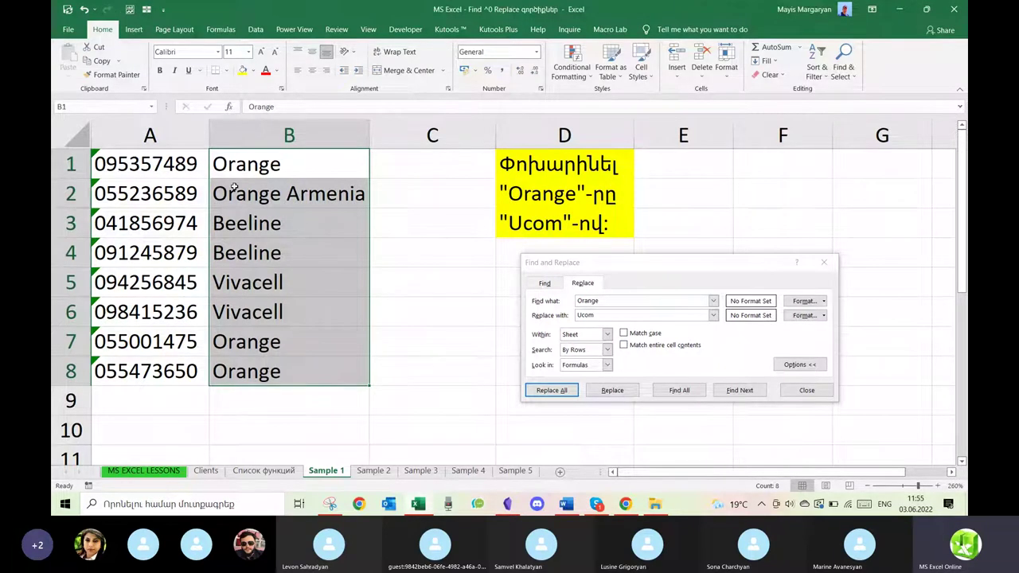
Copy 'Orange Armenia' from B2 and paste it over 'Orange' in B7.
{"action": "left_click", "coordinate": [235, 189]}
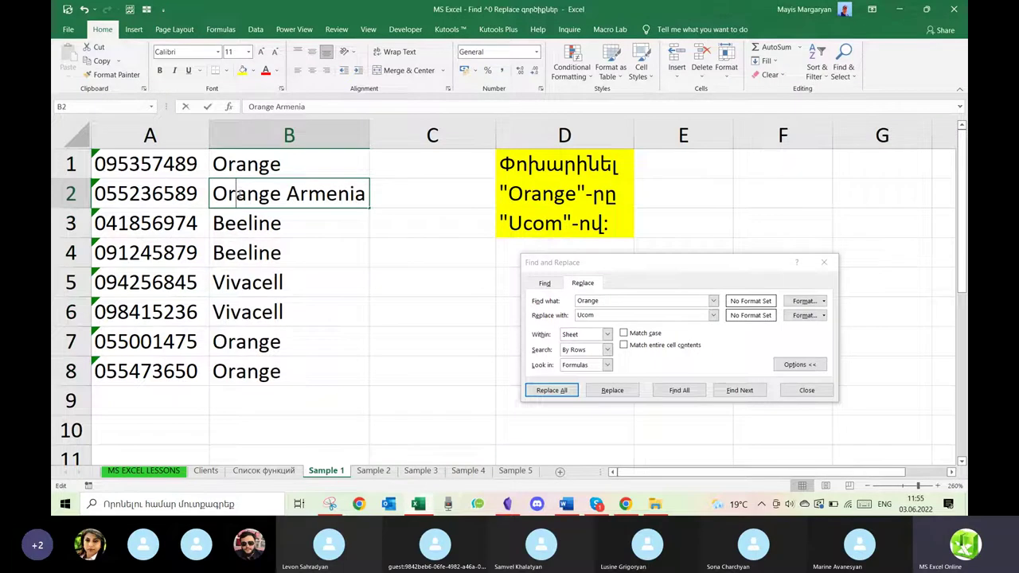
{"action": "double_click", "coordinate": [236, 193]}
{"action": "left_click_drag", "start_coordinate": [214, 194], "coordinate": [385, 201]}
{"action": "key", "text": "ctrl+c"}
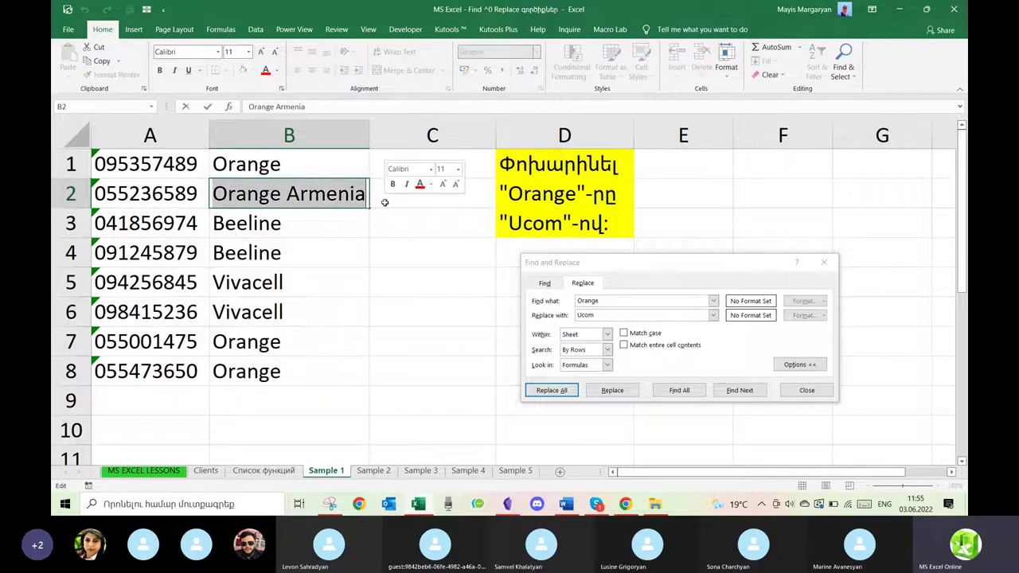
{"action": "key", "text": "Return"}
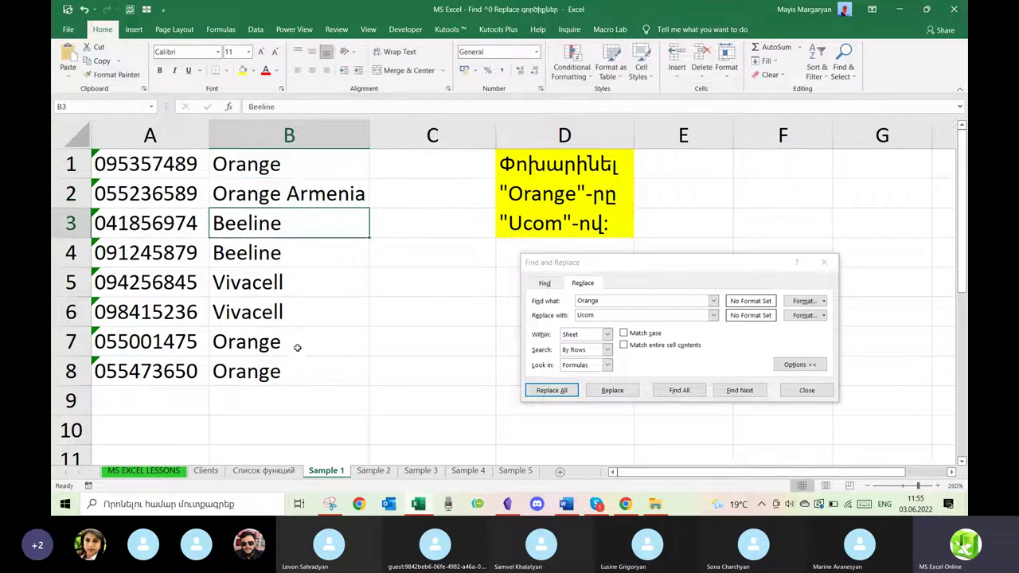
{"action": "left_click", "coordinate": [294, 340]}
{"action": "double_click", "coordinate": [294, 340]}
{"action": "left_click_drag", "start_coordinate": [294, 340], "coordinate": [168, 341]}
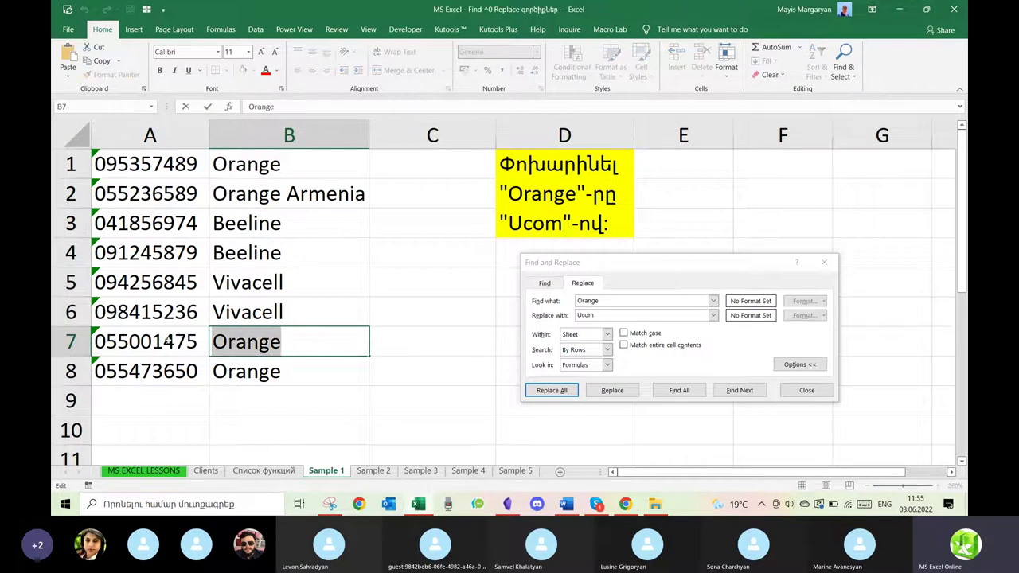
{"action": "key", "text": "ctrl+v"}
{"action": "key", "text": "Return"}
Select the 'Orange' search text in Find and Replace and reselect cell B2.
{"action": "left_click", "coordinate": [606, 301]}
{"action": "left_click_drag", "start_coordinate": [607, 301], "coordinate": [565, 301]}
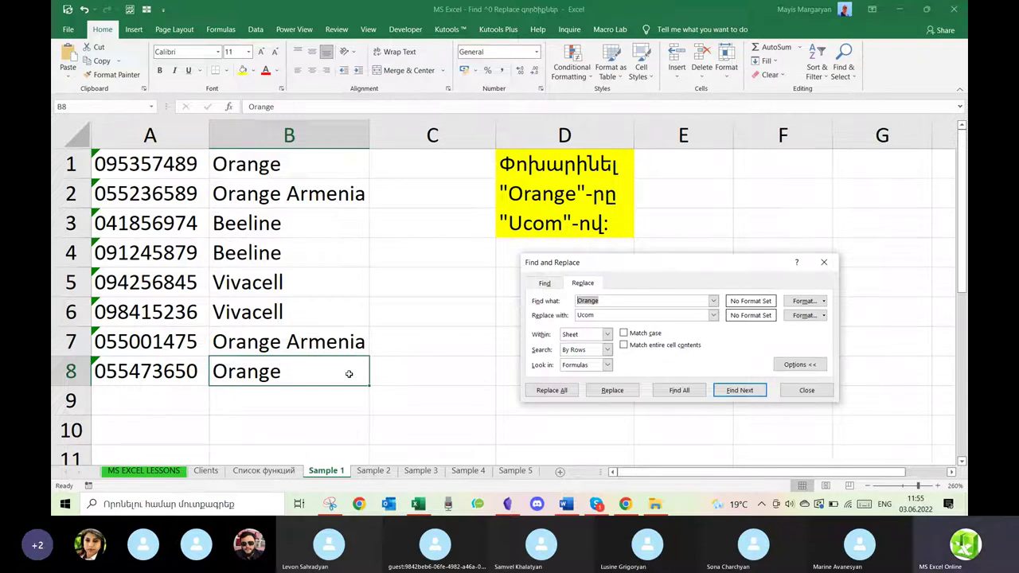
{"action": "left_click", "coordinate": [285, 194]}
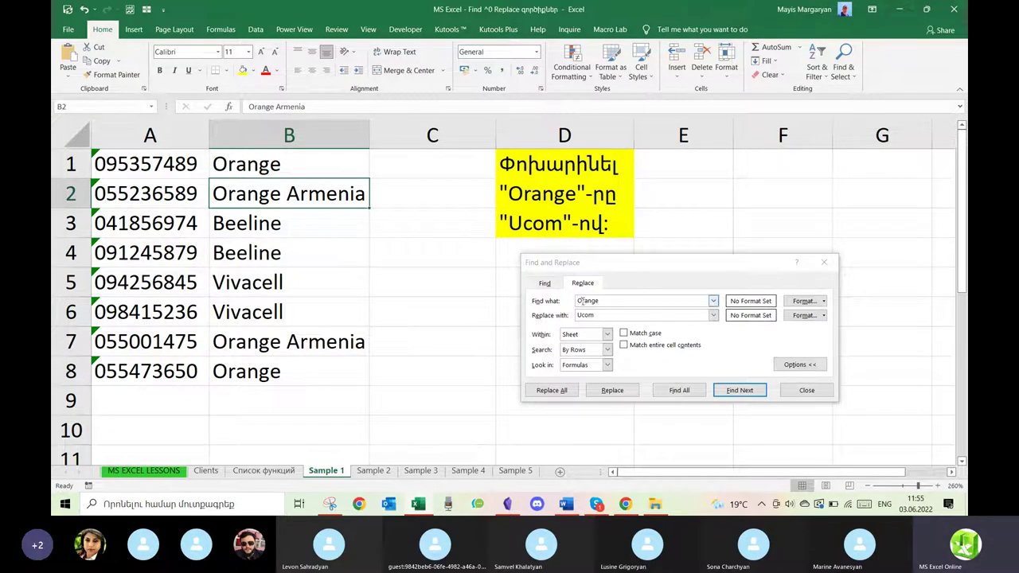
Search for '*Orange*', Replace All with Ucom (five cells), then undo to restore Orange.
{"action": "left_click", "coordinate": [580, 300]}
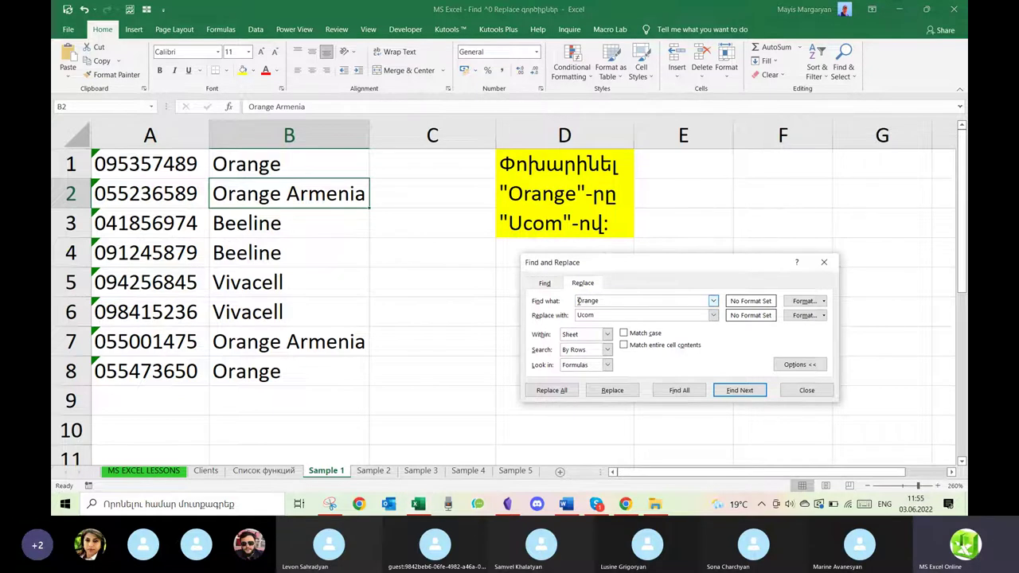
{"action": "type", "text": "*"}
{"action": "left_click", "coordinate": [565, 391]}
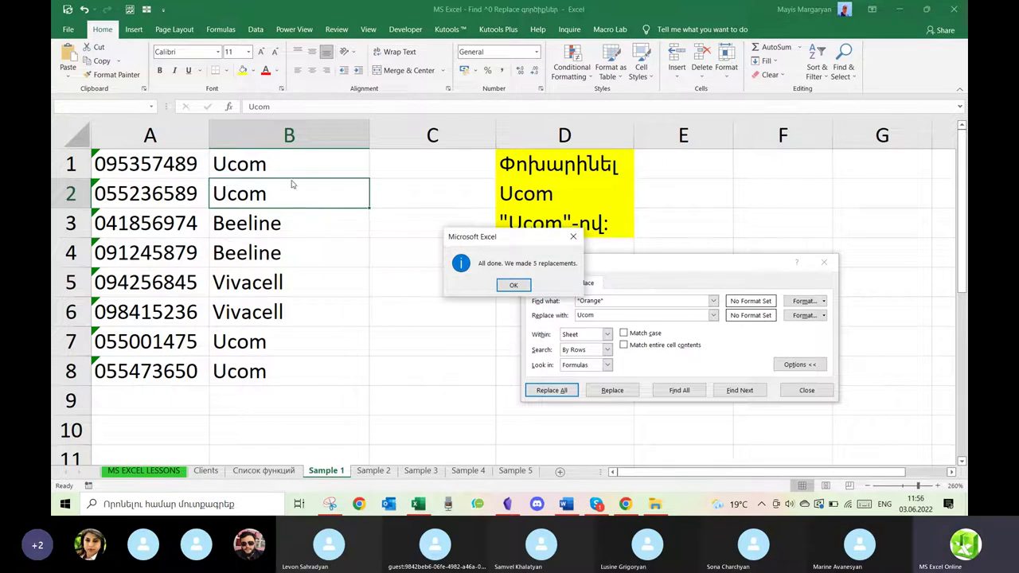
{"action": "left_click", "coordinate": [509, 284]}
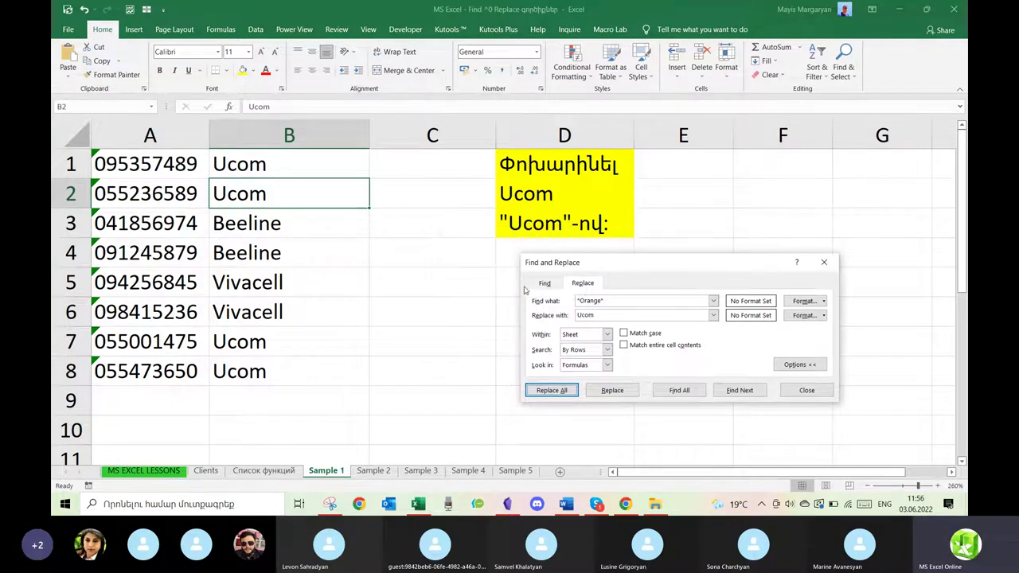
{"action": "left_click", "coordinate": [227, 256]}
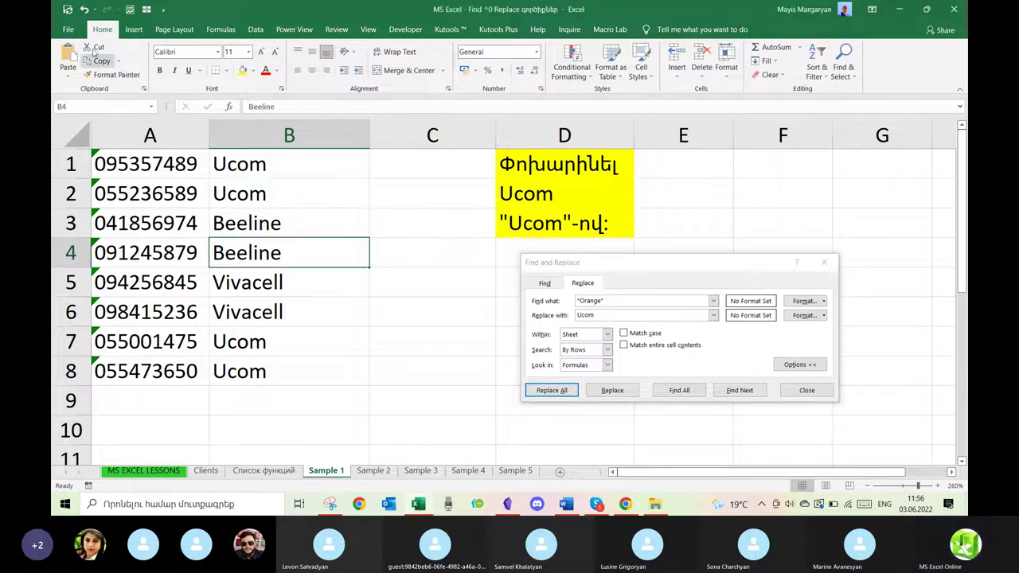
{"action": "left_click", "coordinate": [83, 9]}
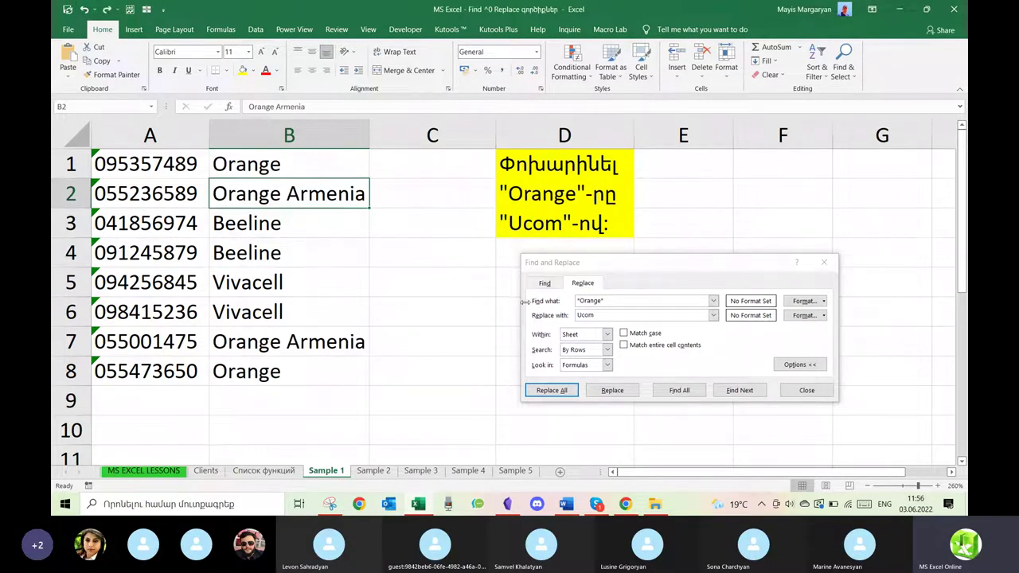
{"action": "left_click", "coordinate": [625, 300]}
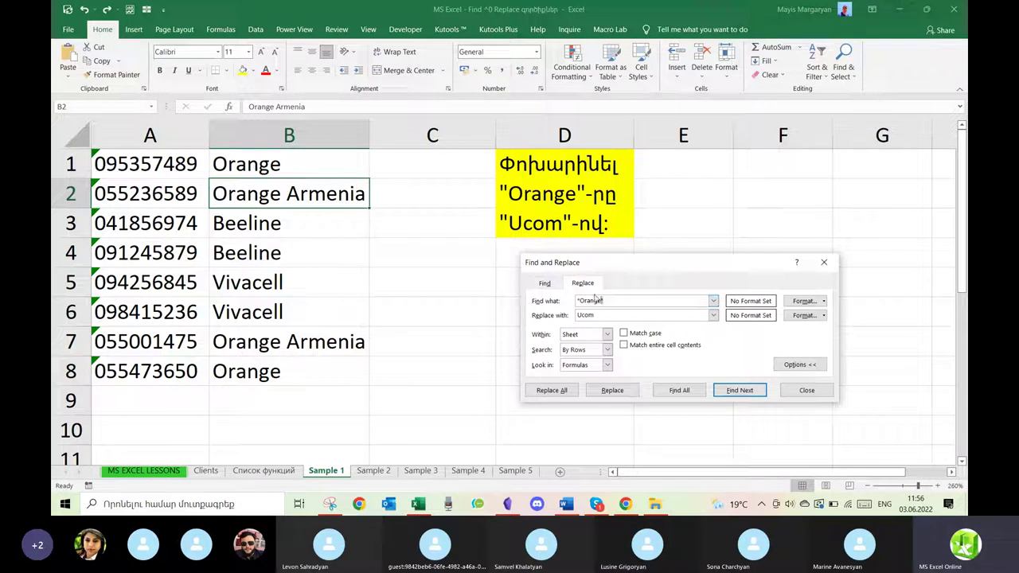
{"action": "left_click", "coordinate": [621, 302]}
Try asterisks on both sides of Orange in Find what, ending with the pattern 'Orange*'.
{"action": "type", "text": "*"}
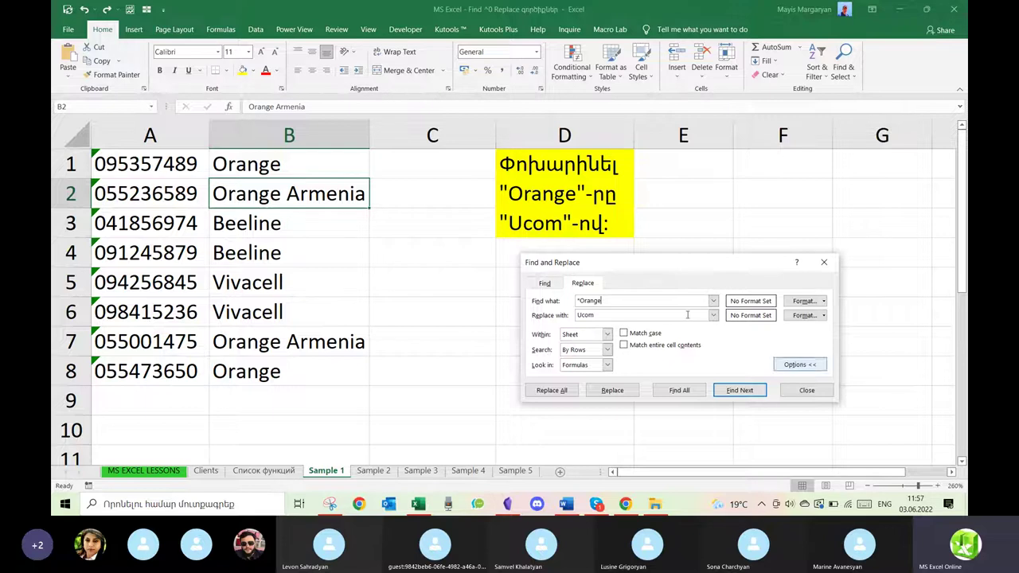
{"action": "left_click", "coordinate": [578, 301]}
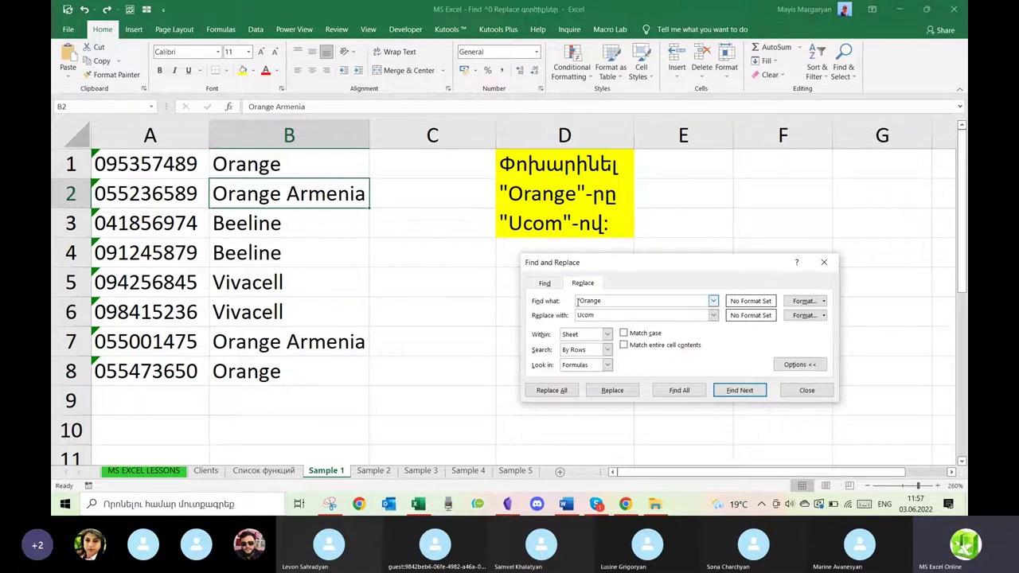
{"action": "left_click", "coordinate": [611, 301]}
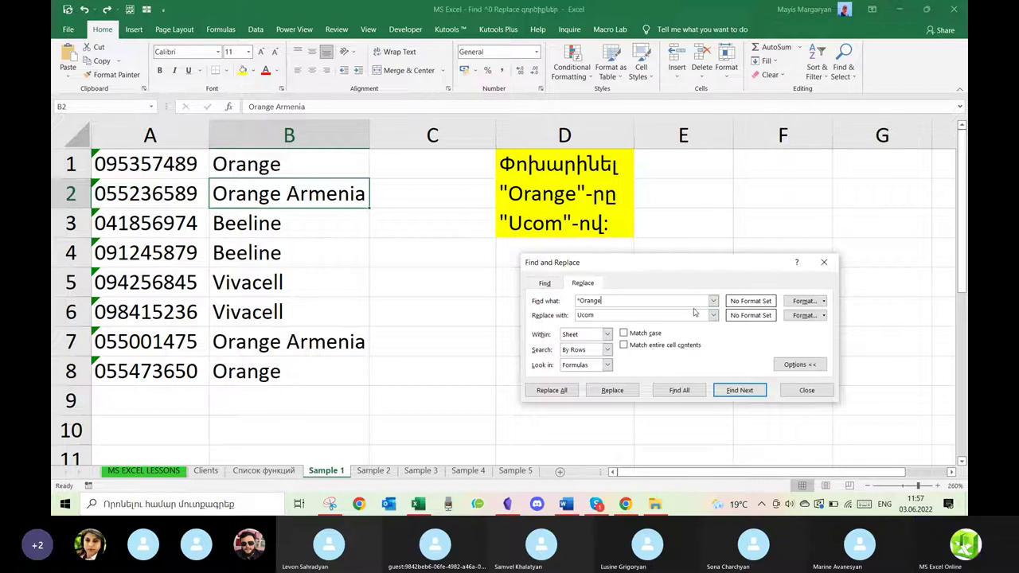
{"action": "type", "text": "*"}
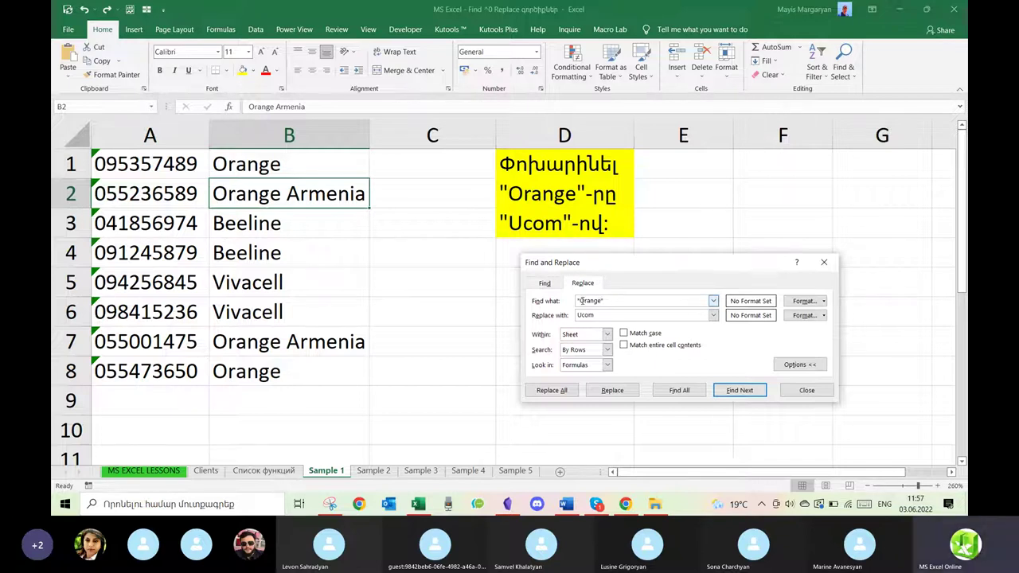
{"action": "left_click", "coordinate": [580, 301]}
{"action": "key", "text": "BackSpace"}
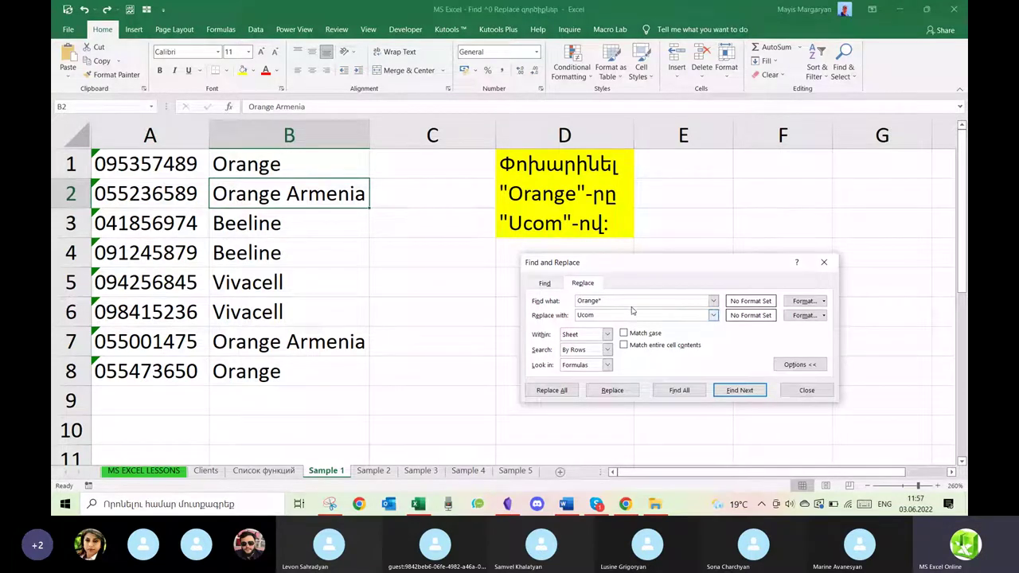
Move the asterisk to the front, leaving the search pattern as '*Orange'.
{"action": "left_click", "coordinate": [603, 301]}
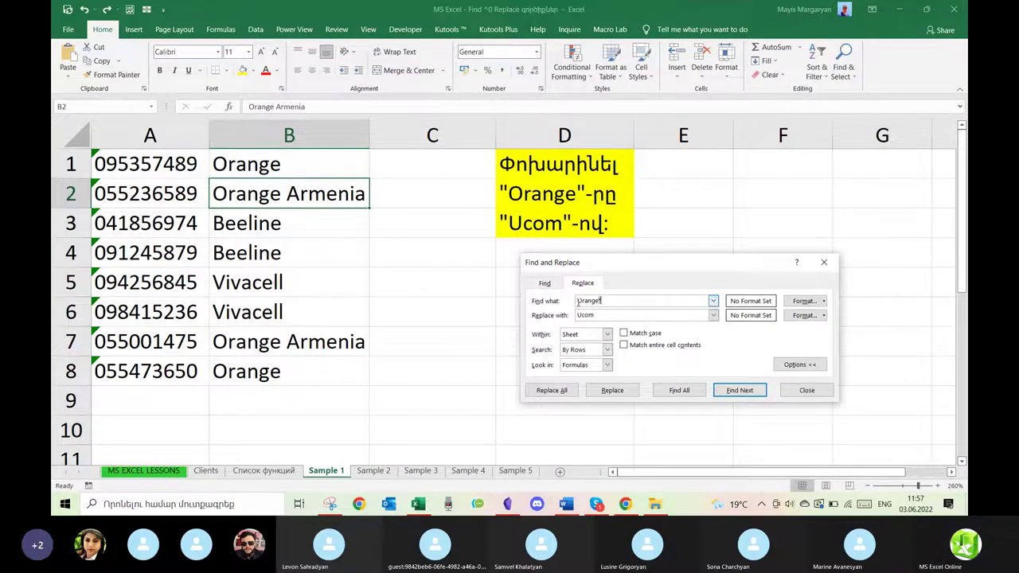
{"action": "left_click", "coordinate": [578, 301]}
{"action": "type", "text": "*"}
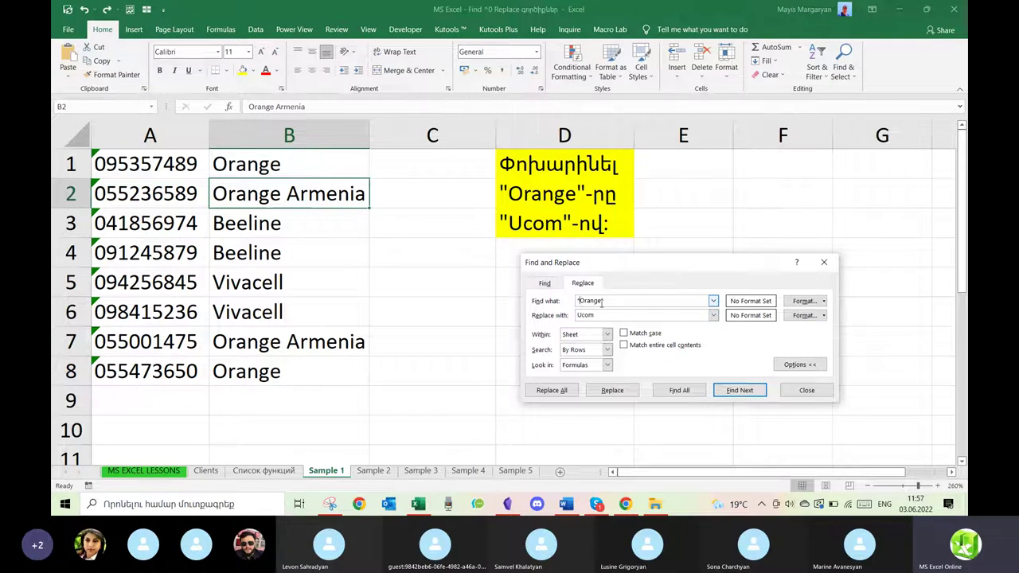
{"action": "left_click", "coordinate": [615, 301]}
{"action": "key", "text": "BackSpace"}
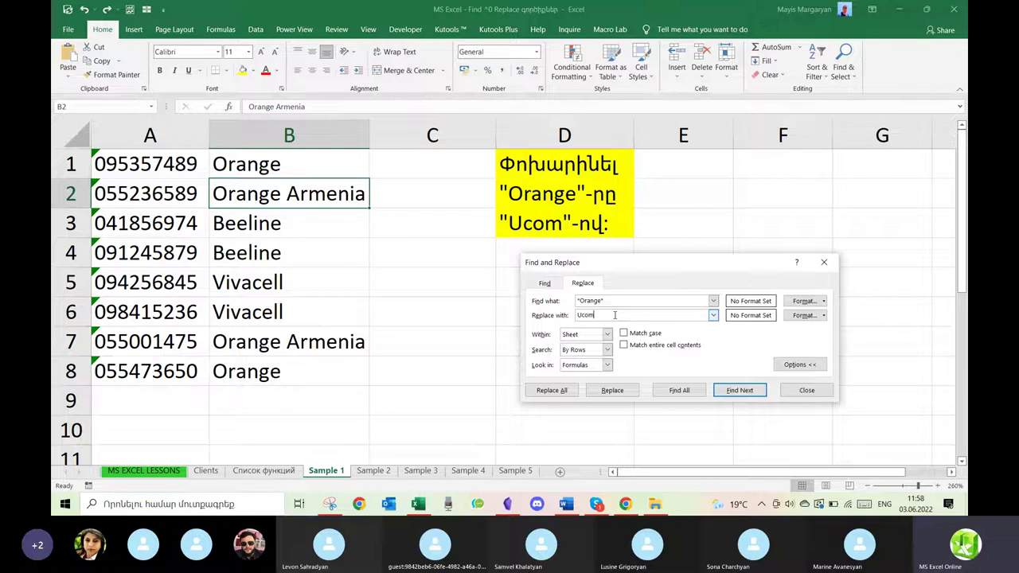
Replace Orange with Ucom across Sample 1, then undo the replacements.
{"action": "left_click", "coordinate": [613, 301]}
{"action": "left_click", "coordinate": [579, 301]}
{"action": "key", "text": "BackSpace"}
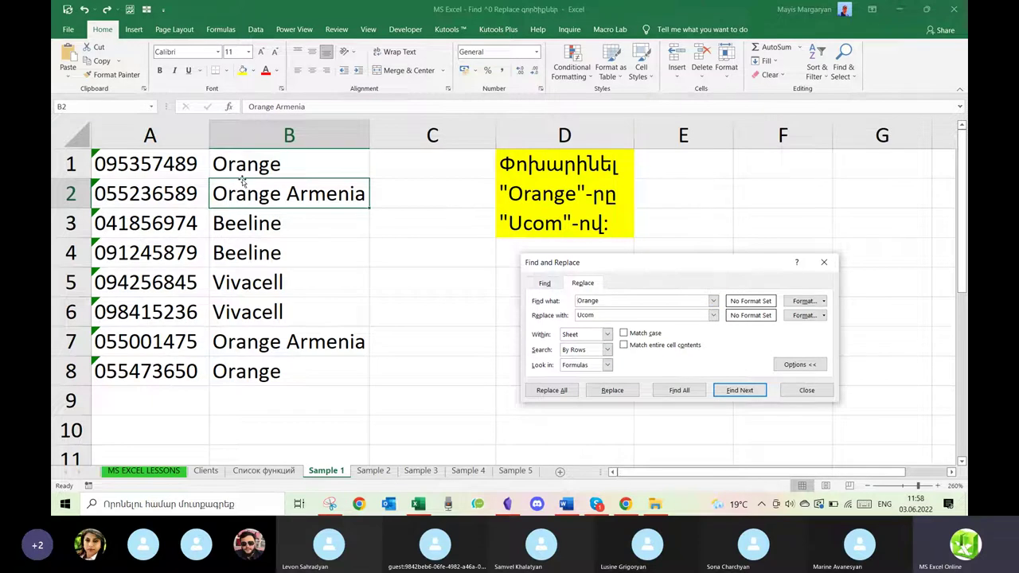
{"action": "left_click", "coordinate": [574, 394]}
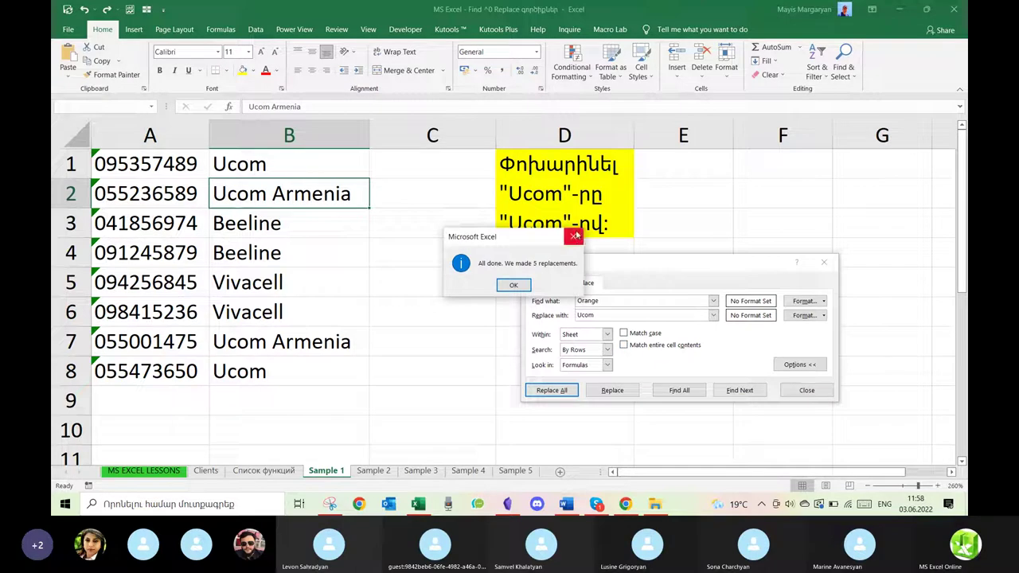
{"action": "key", "text": "Return"}
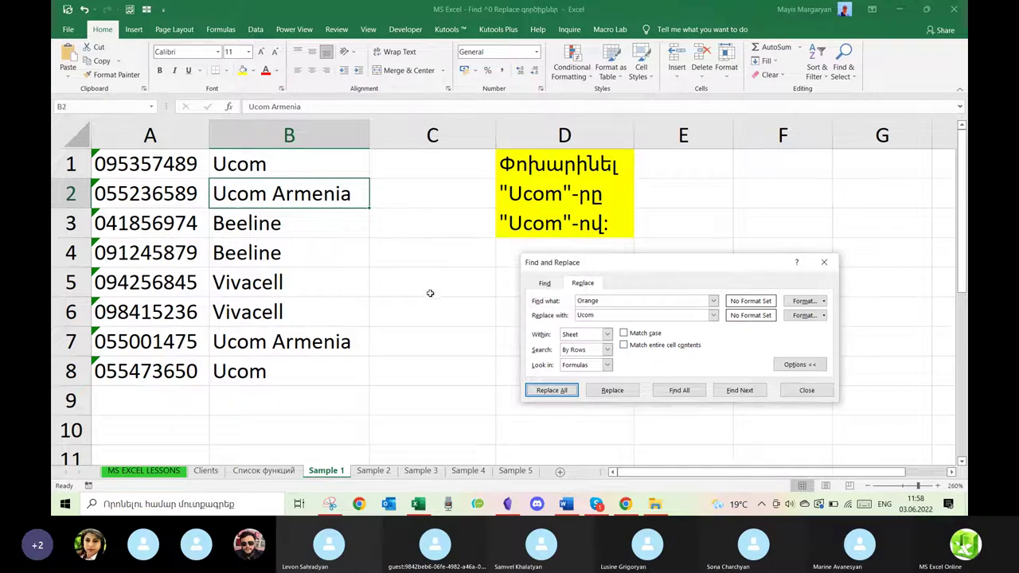
{"action": "left_click", "coordinate": [430, 294]}
{"action": "key", "text": "ctrl+z"}
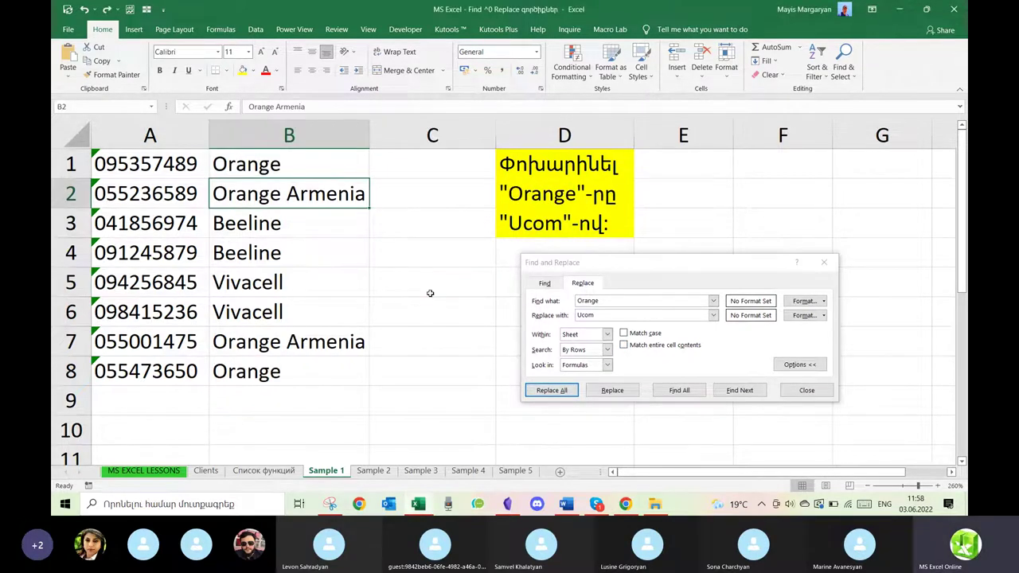
Change the search text to *Orange* and replace all matching cells with Ucom.
{"action": "left_click", "coordinate": [578, 301]}
{"action": "type", "text": "*"}
{"action": "left_click", "coordinate": [626, 302]}
{"action": "type", "text": "*"}
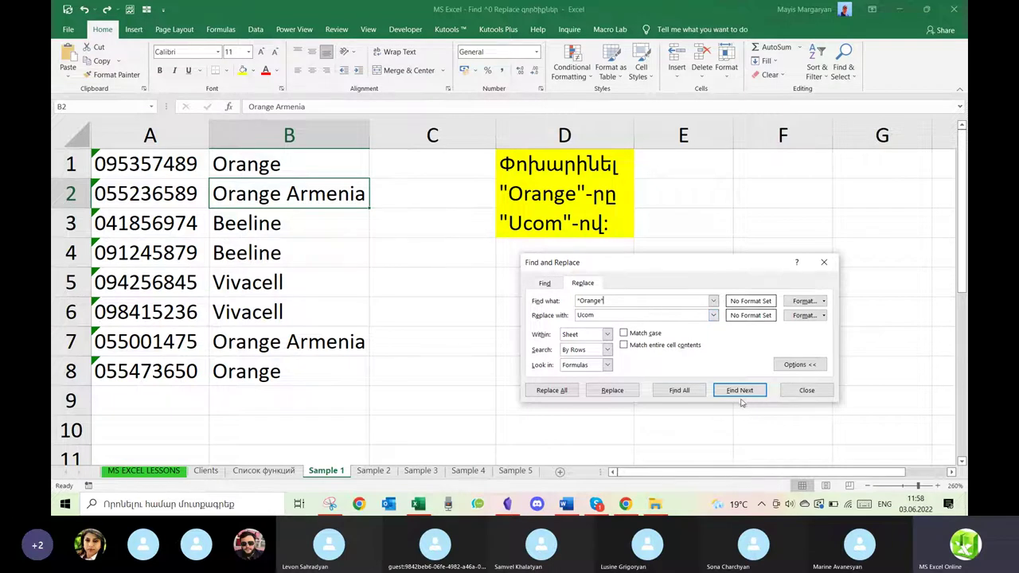
{"action": "left_click", "coordinate": [539, 388]}
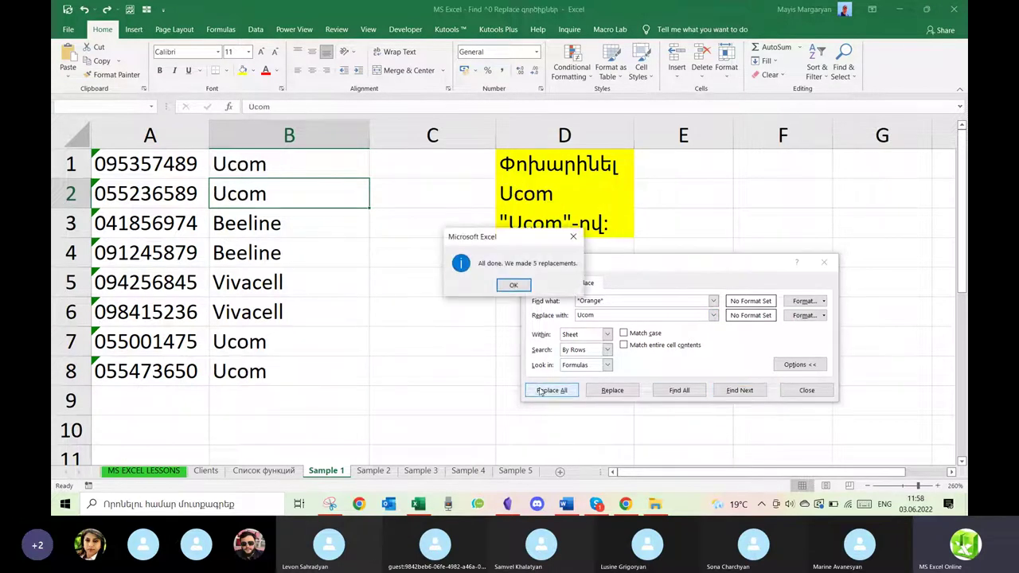
{"action": "left_click", "coordinate": [514, 286]}
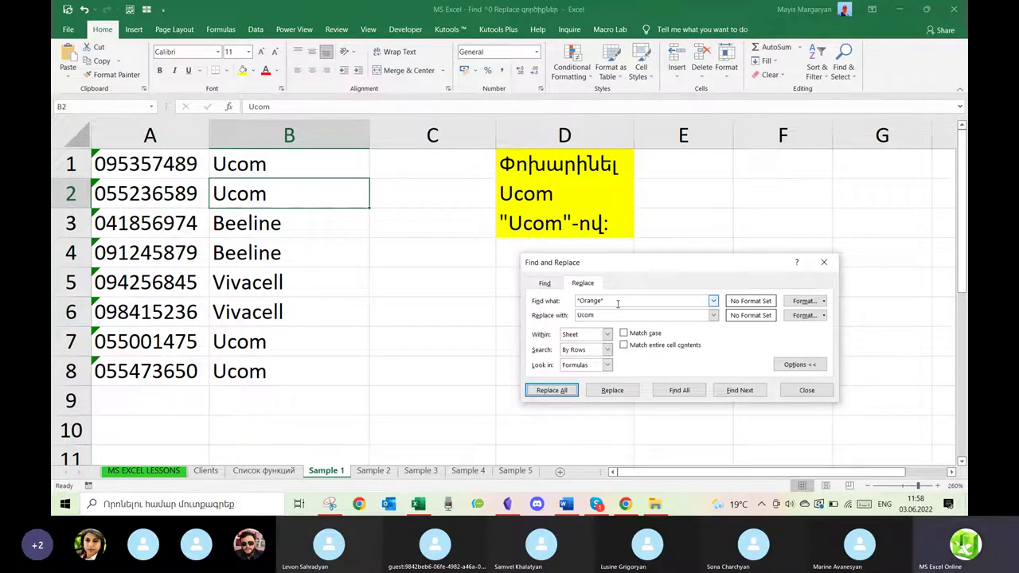
Edit the wildcards in the search text, then close Find and Replace.
{"action": "left_click", "coordinate": [617, 304]}
{"action": "key", "text": "BackSpace"}
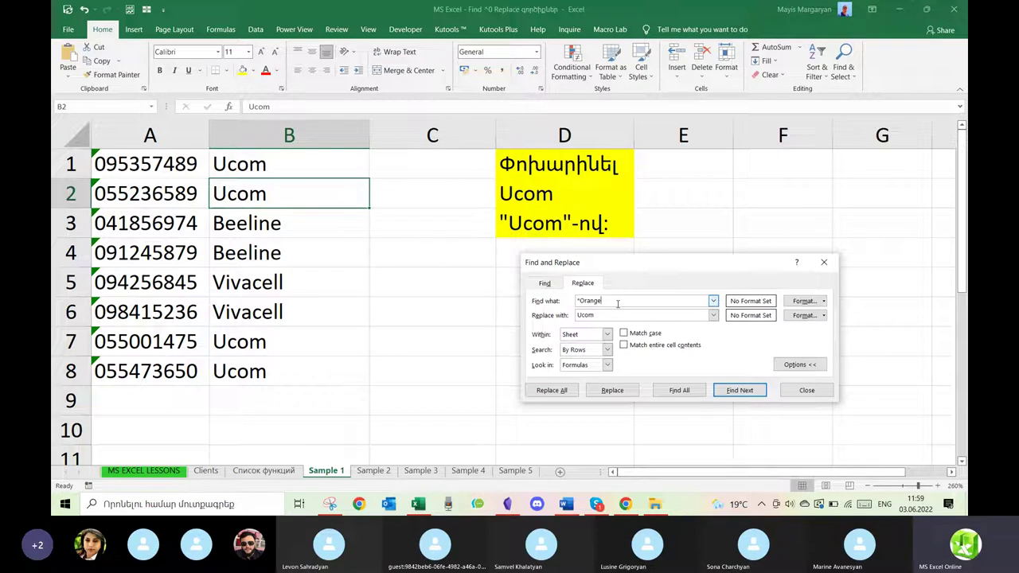
{"action": "type", "text": "*"}
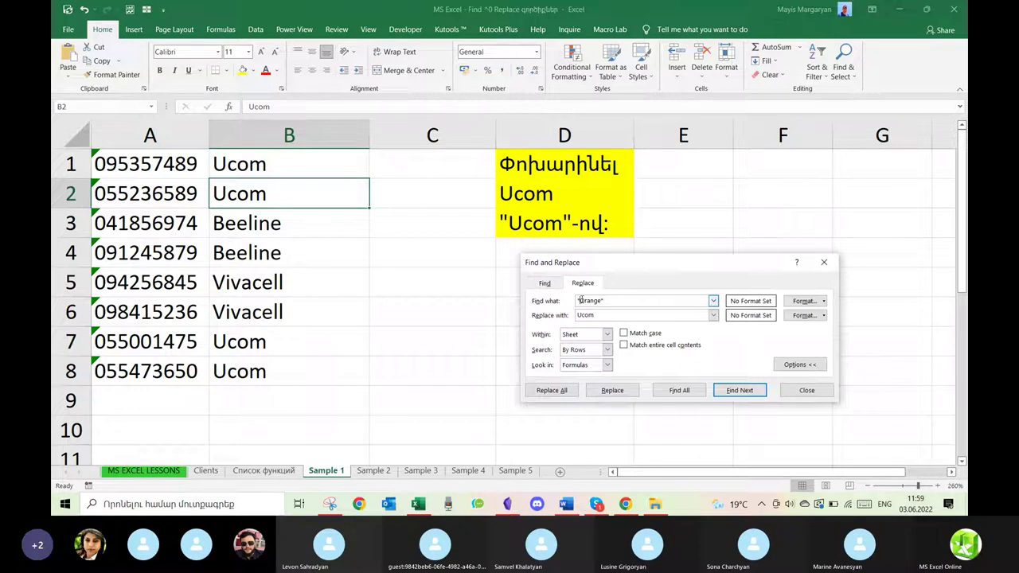
{"action": "left_click", "coordinate": [580, 300]}
{"action": "key", "text": "Delete"}
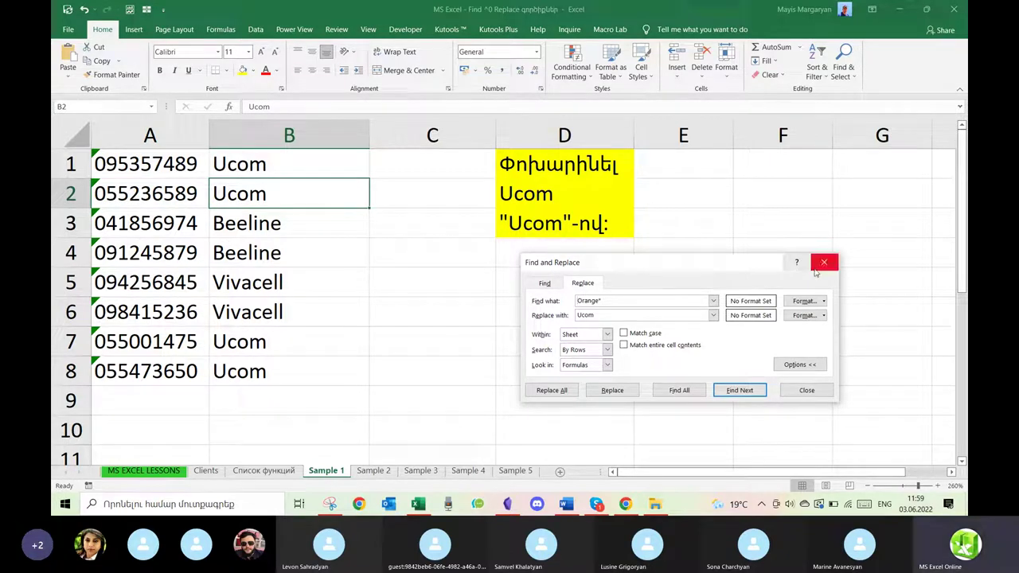
{"action": "left_click", "coordinate": [820, 268]}
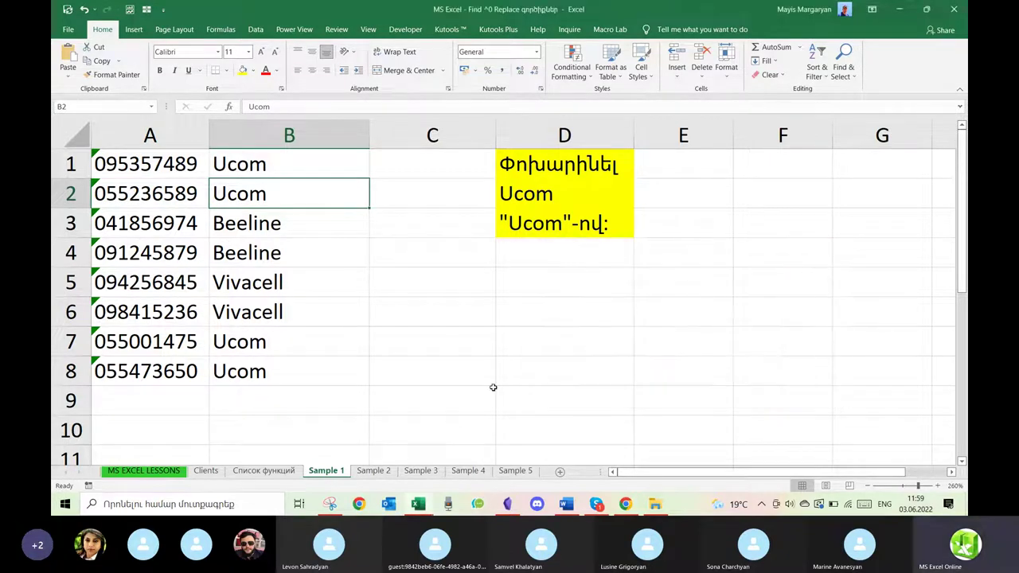
Switch to Sample 2, widen column A to fit the dates, and check its filter list.
{"action": "left_click", "coordinate": [375, 471]}
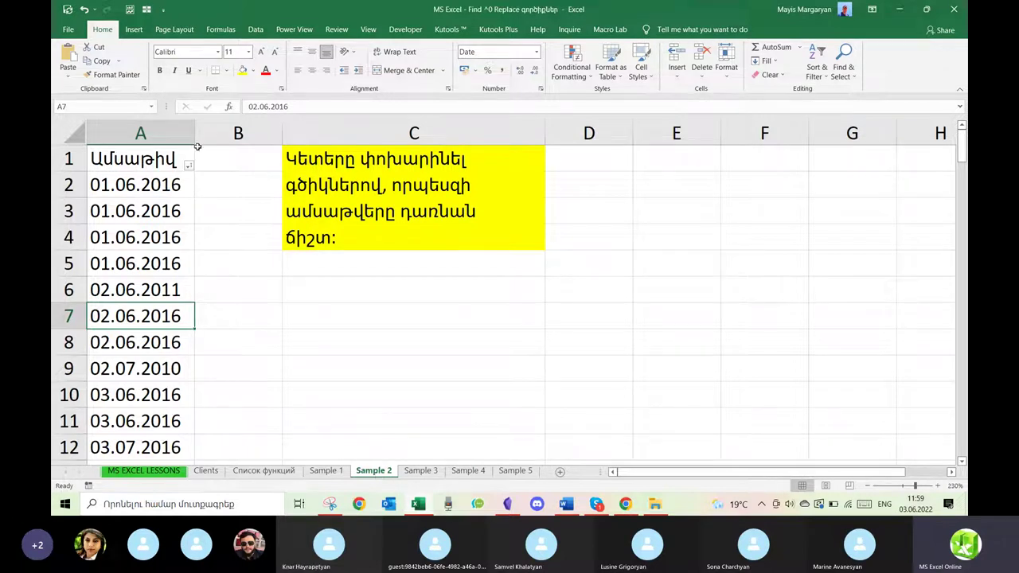
{"action": "left_click_drag", "start_coordinate": [226, 134], "coordinate": [264, 133]}
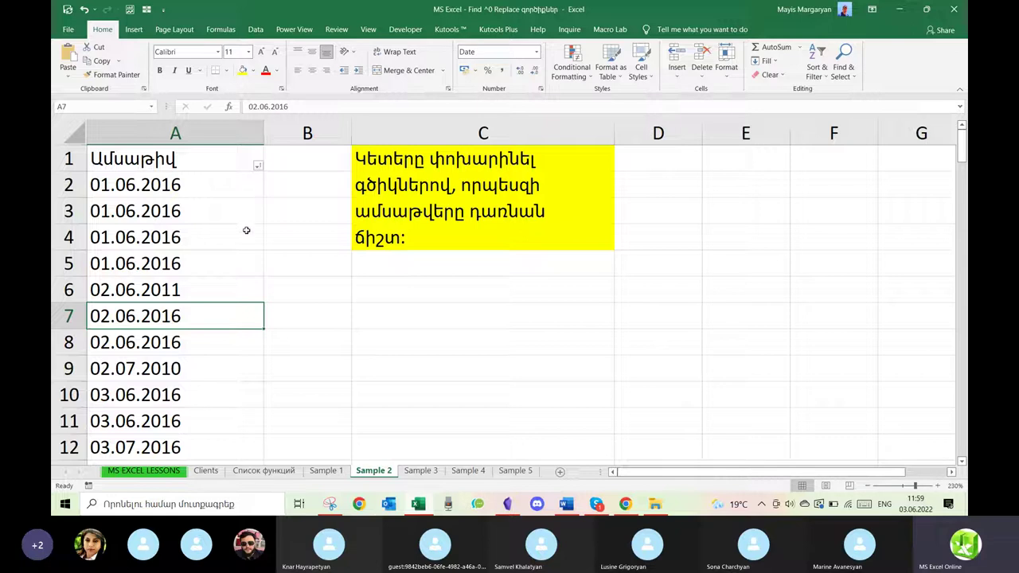
{"action": "left_click", "coordinate": [257, 166]}
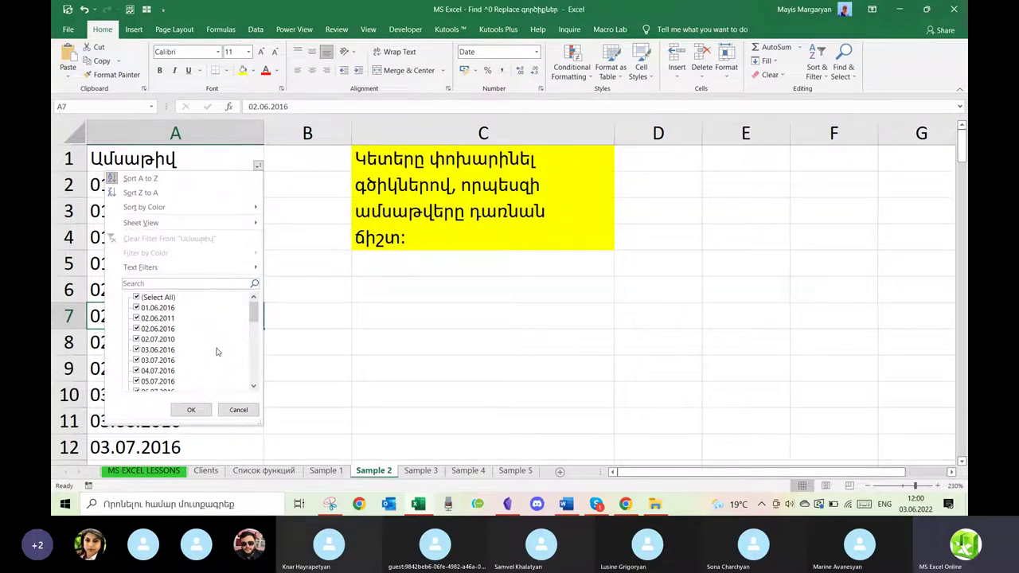
{"action": "left_click", "coordinate": [460, 345]}
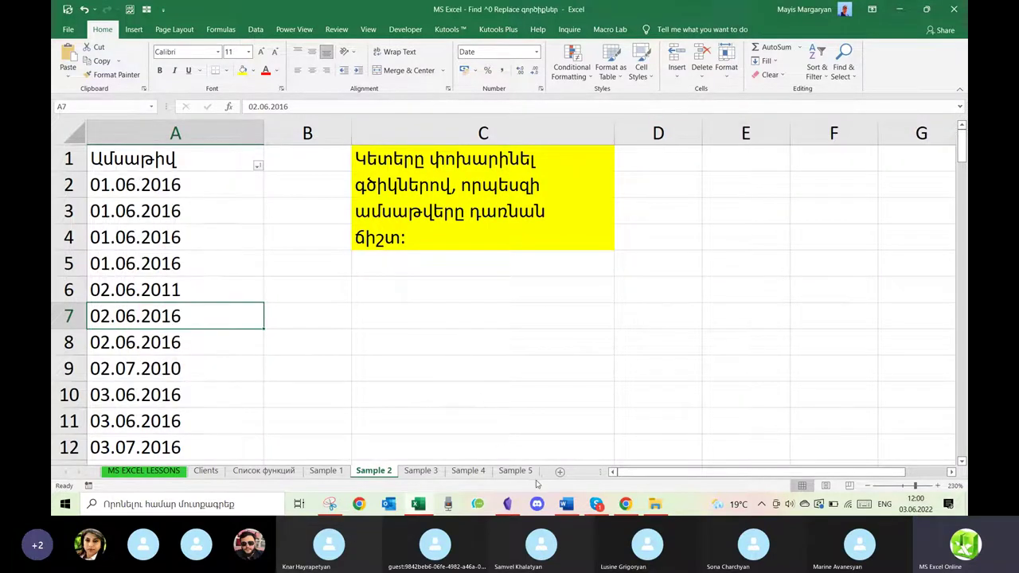
{"action": "mouse_move", "coordinate": [424, 508]}
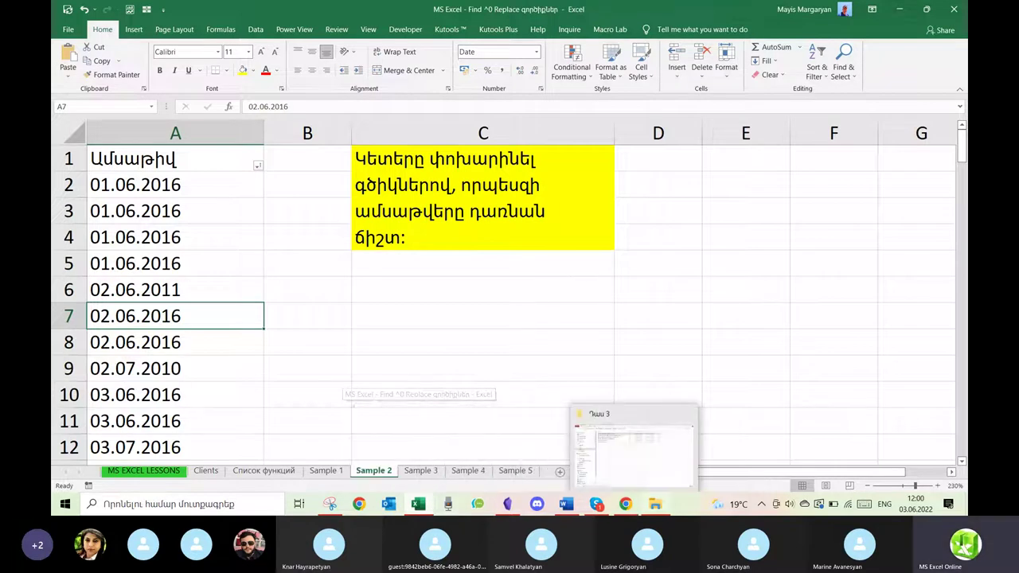
From File Explorer's Դաս 3 folder, open the Filter և Sort գործիքներ workbook.
{"action": "left_click", "coordinate": [617, 441]}
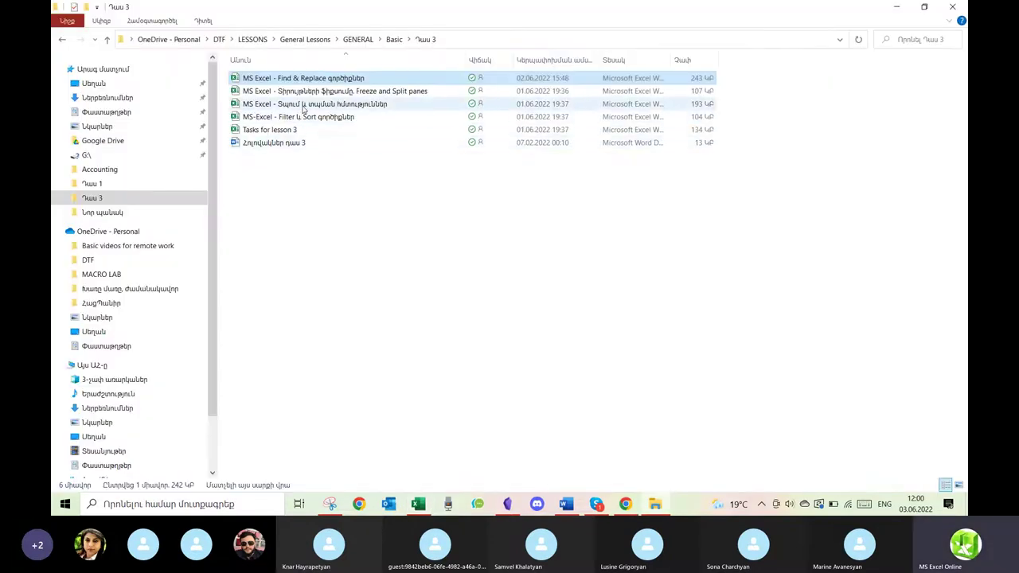
{"action": "double_click", "coordinate": [302, 116]}
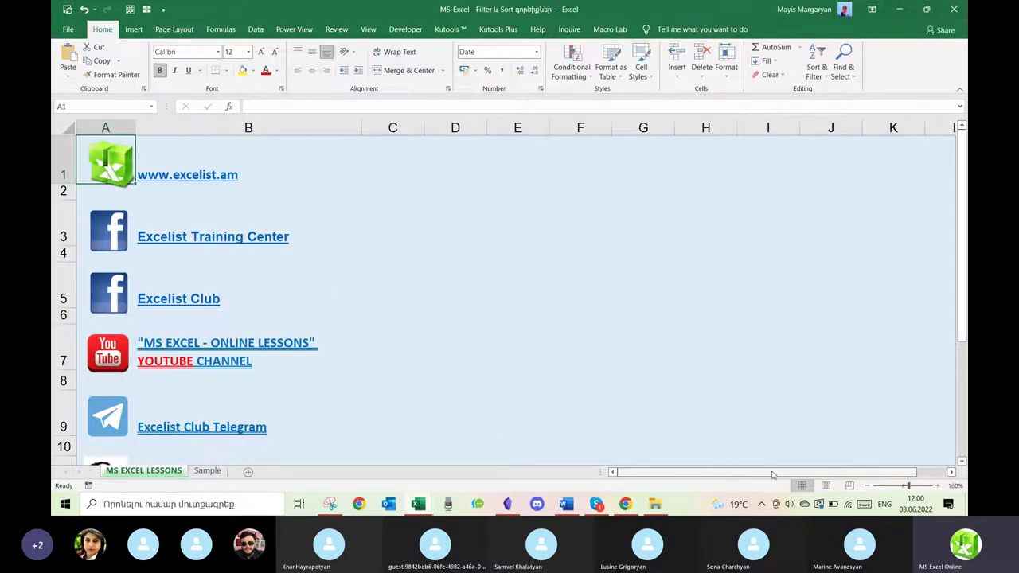
Zoom out, go to the Sample sheet, and turn on filtering for the table headers.
{"action": "left_click", "coordinate": [868, 485]}
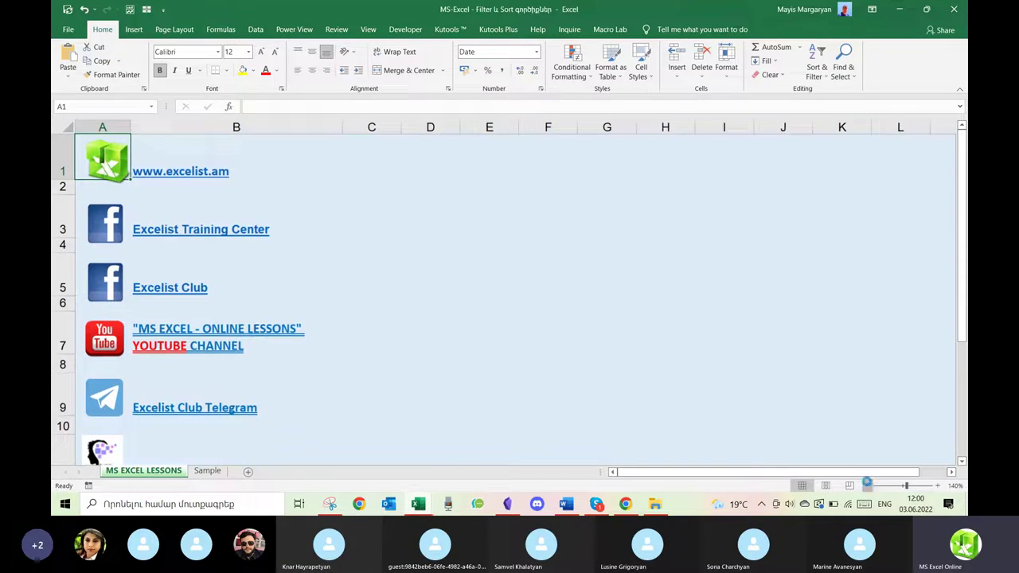
{"action": "left_click", "coordinate": [868, 485]}
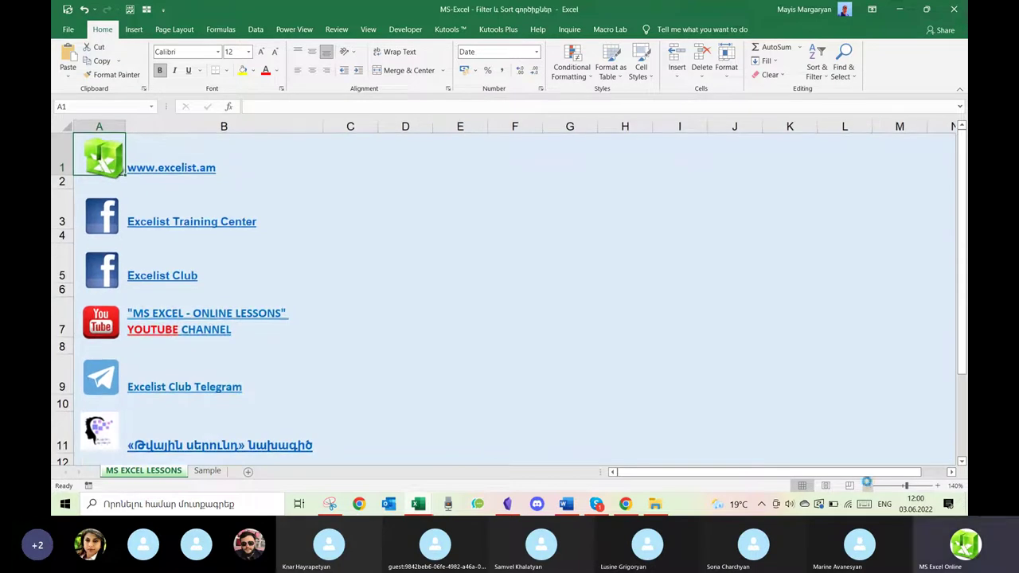
{"action": "left_click", "coordinate": [208, 471]}
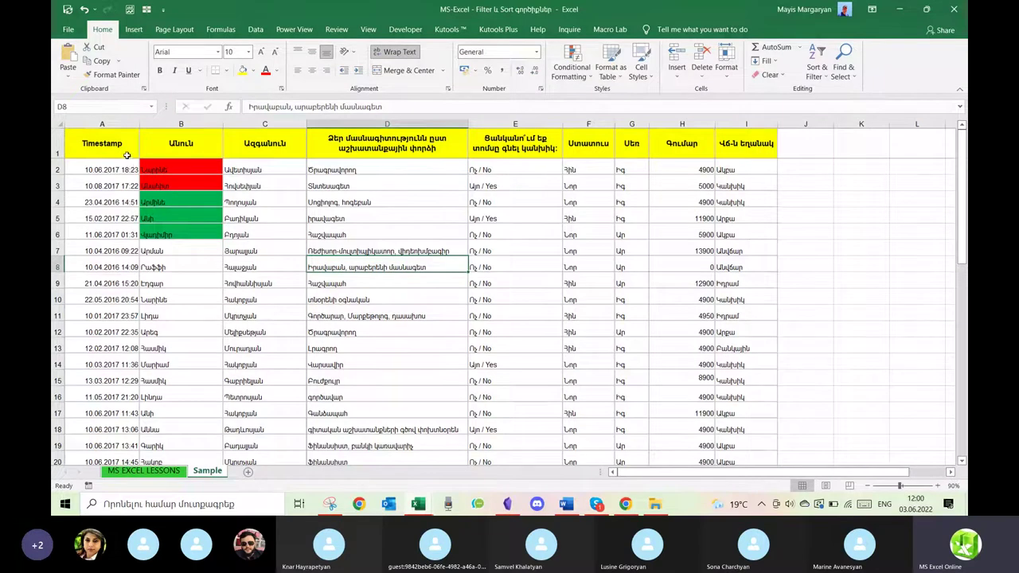
{"action": "left_click", "coordinate": [127, 155]}
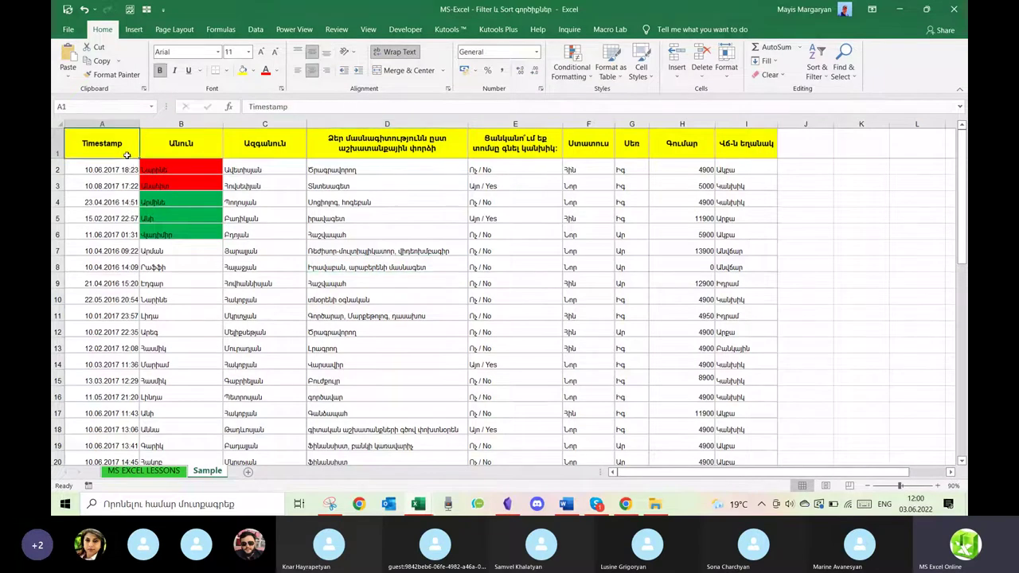
{"action": "left_click", "coordinate": [816, 68]}
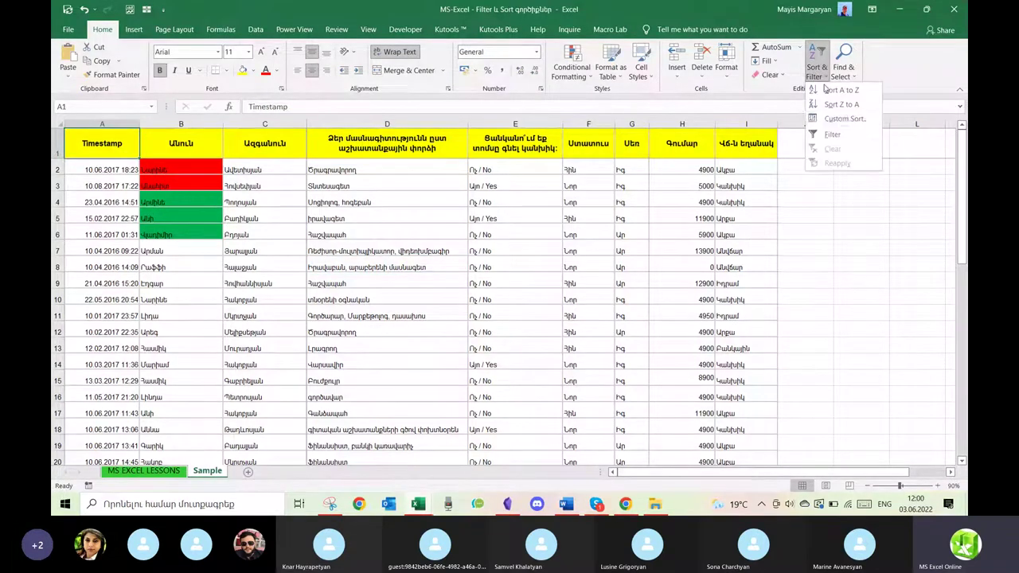
{"action": "left_click", "coordinate": [832, 134]}
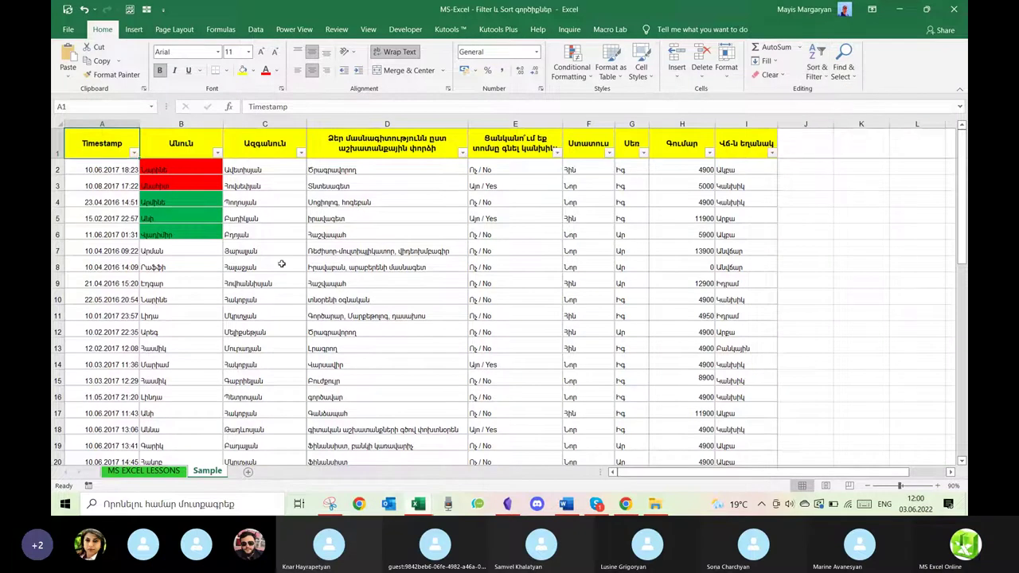
In the Timestamp filter, expand 2017 and uncheck all its dates.
{"action": "left_click", "coordinate": [134, 153]}
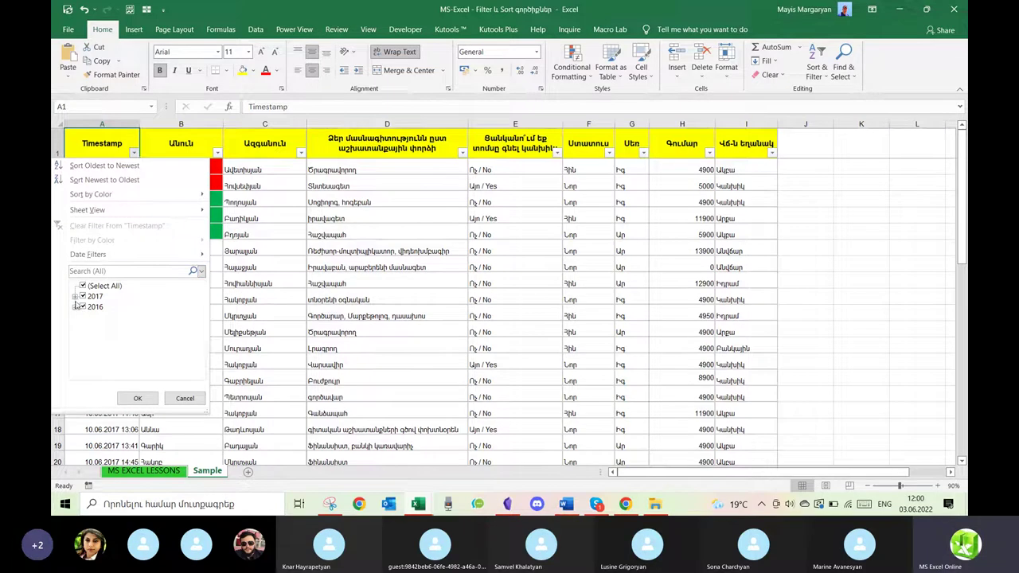
{"action": "left_click", "coordinate": [75, 296]}
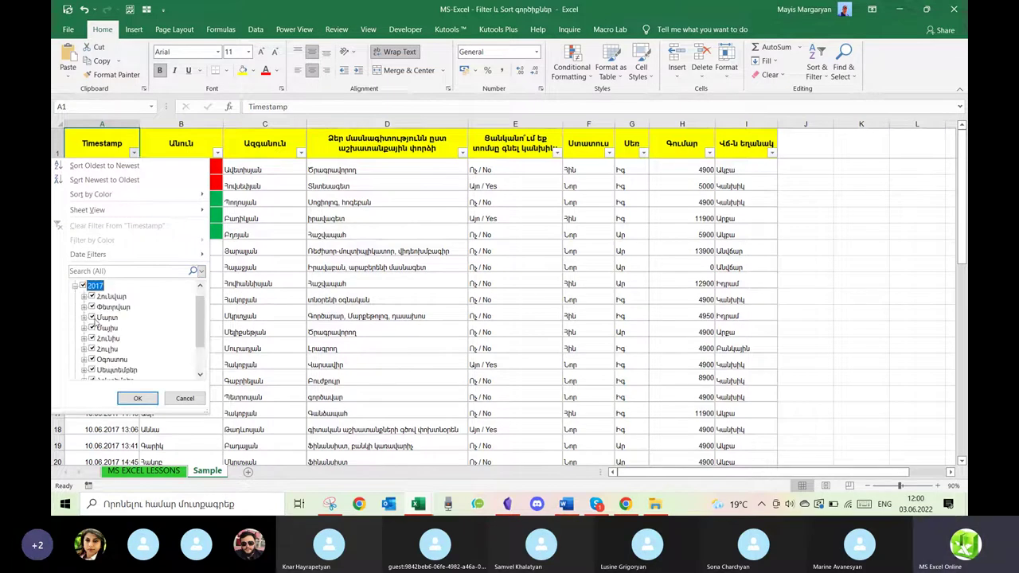
{"action": "left_click", "coordinate": [74, 288]}
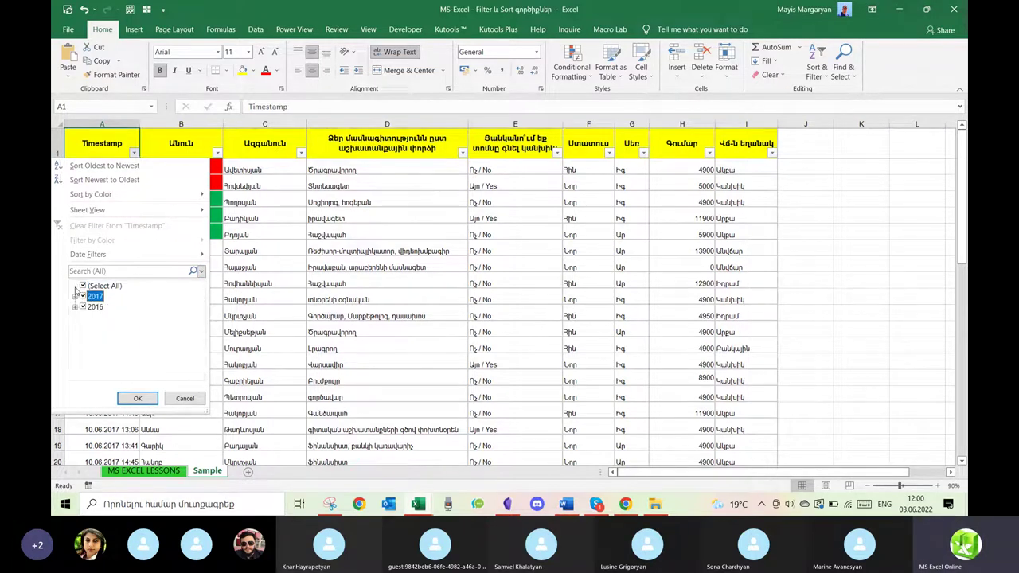
{"action": "left_click", "coordinate": [83, 309]}
{"action": "left_click", "coordinate": [75, 297]}
{"action": "left_click", "coordinate": [83, 286]}
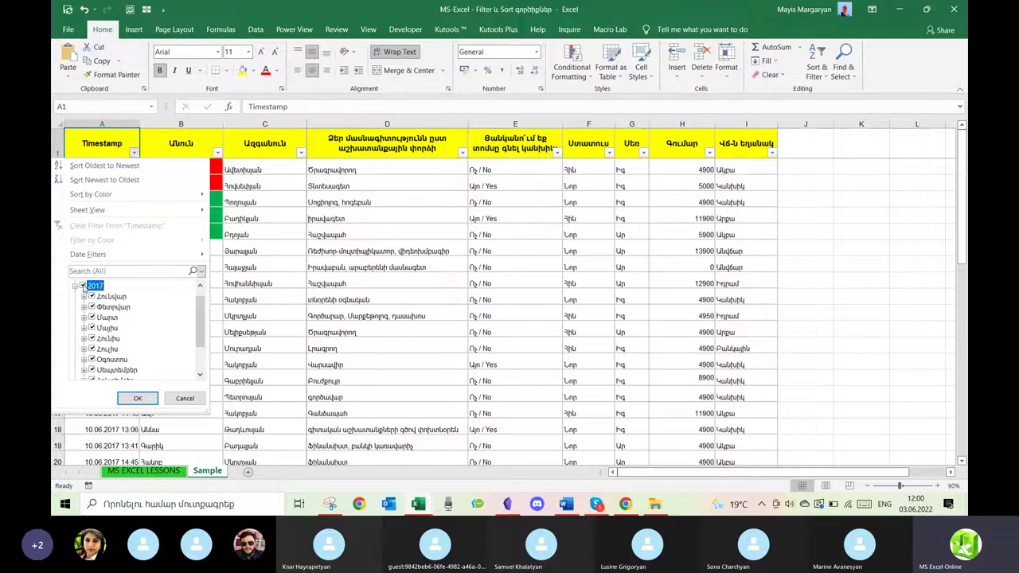
Filter to the Մայիս, Հունիս and Հուլիս months, then close the workbook without saving.
{"action": "left_click", "coordinate": [92, 328]}
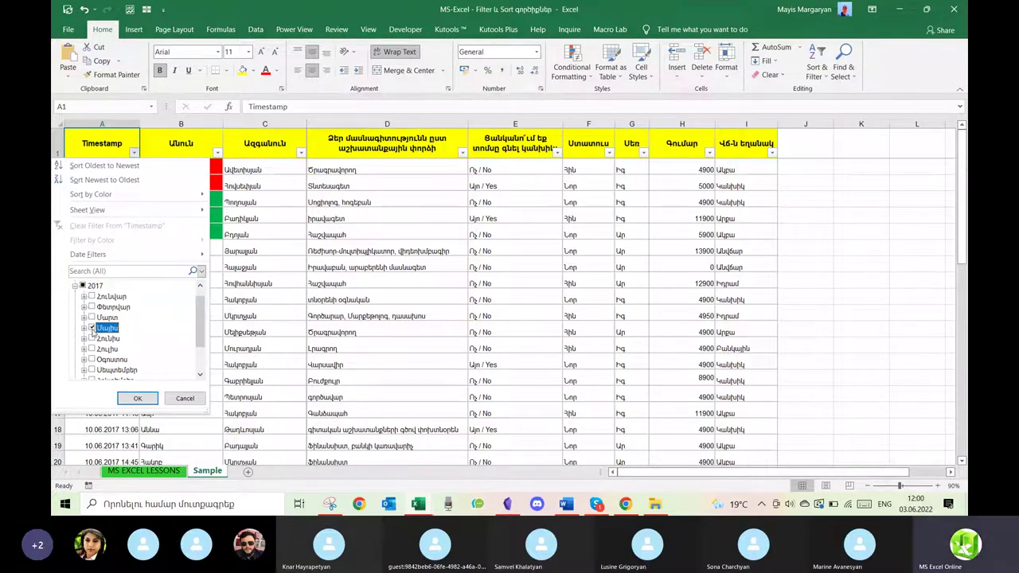
{"action": "left_click", "coordinate": [92, 338]}
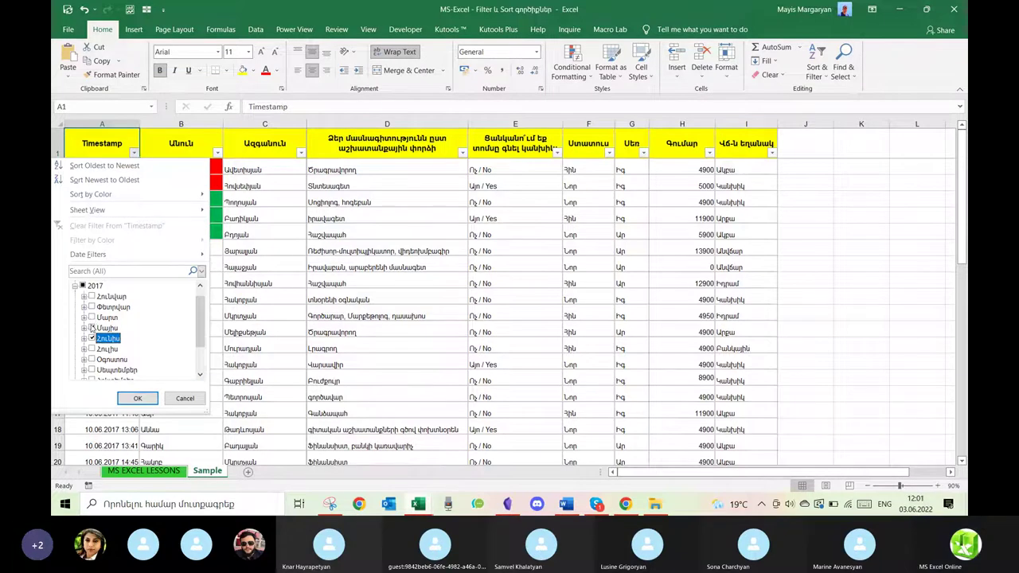
{"action": "left_click", "coordinate": [92, 328]}
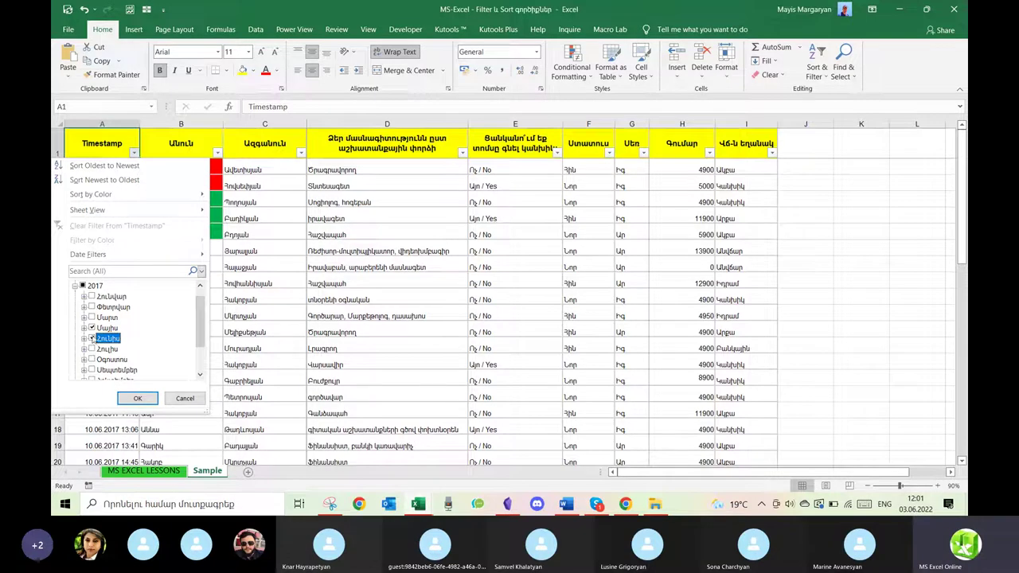
{"action": "left_click", "coordinate": [92, 348]}
{"action": "left_click", "coordinate": [137, 398]}
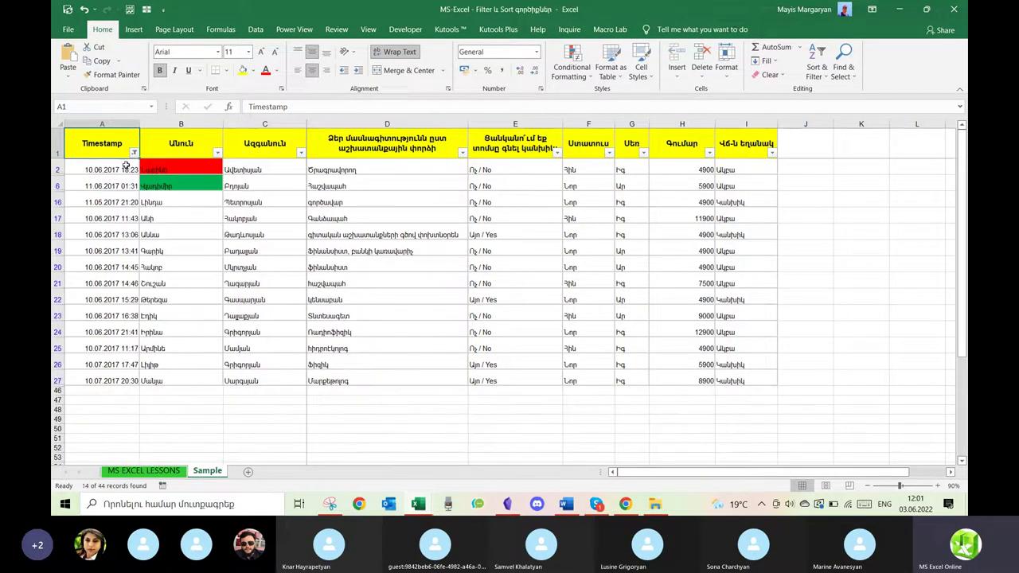
{"action": "left_click", "coordinate": [954, 10]}
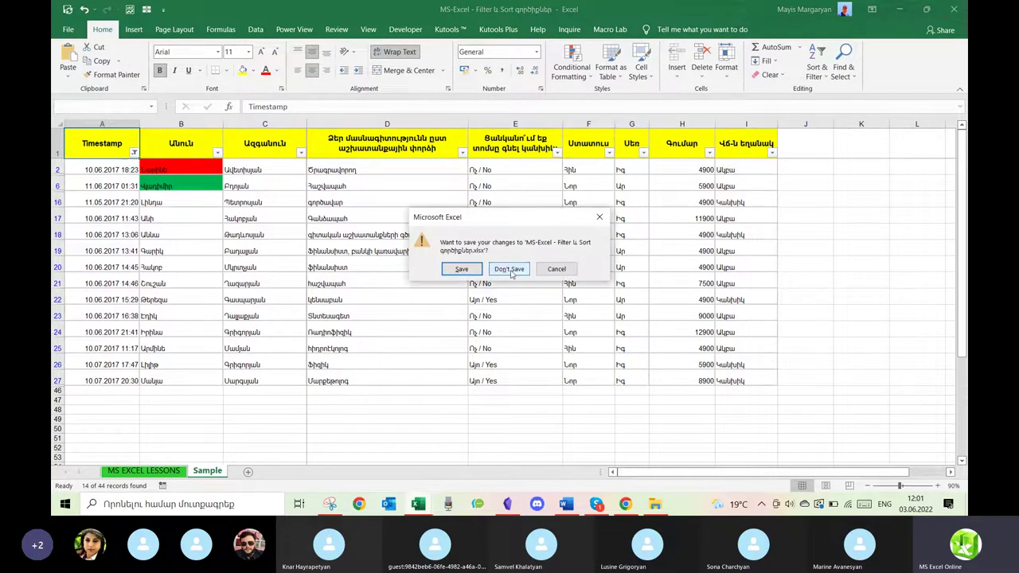
{"action": "left_click", "coordinate": [510, 270]}
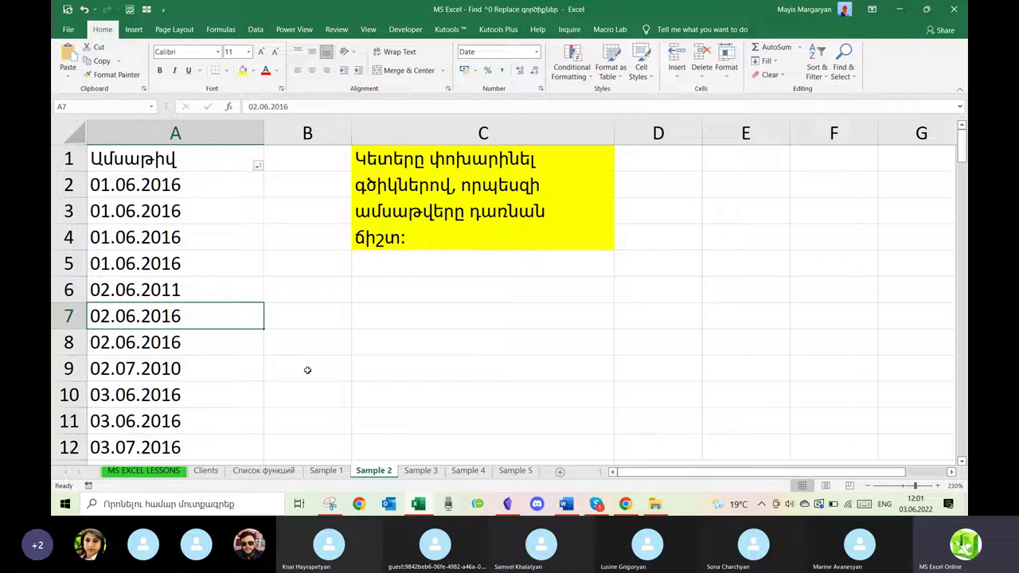
Check column A's filter list, then select the dates from A2 downward.
{"action": "left_click", "coordinate": [257, 166]}
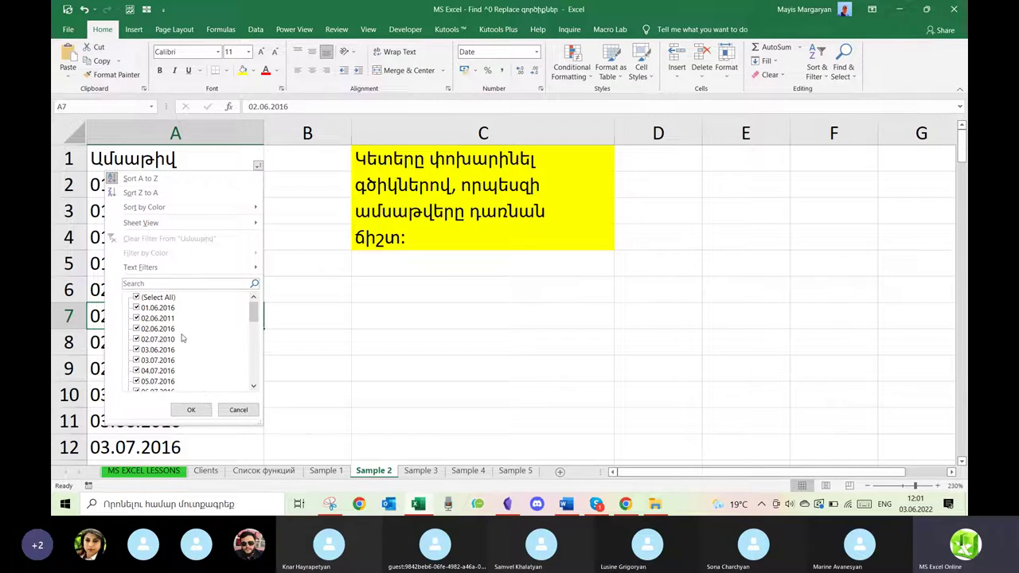
{"action": "left_click", "coordinate": [509, 303]}
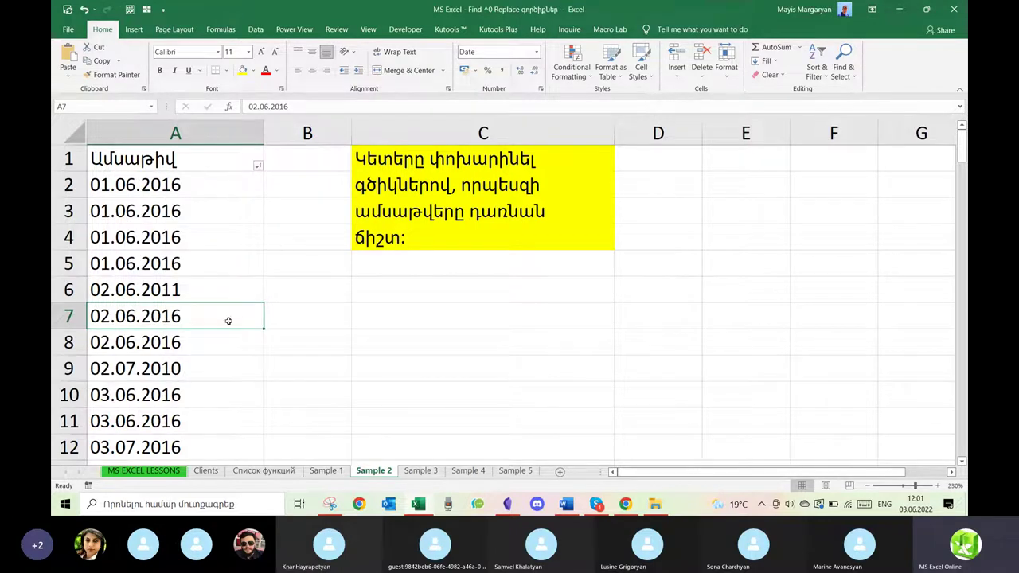
{"action": "left_click_drag", "start_coordinate": [229, 184], "coordinate": [195, 447]}
{"action": "left_click_drag", "start_coordinate": [961, 187], "coordinate": [961, 147]}
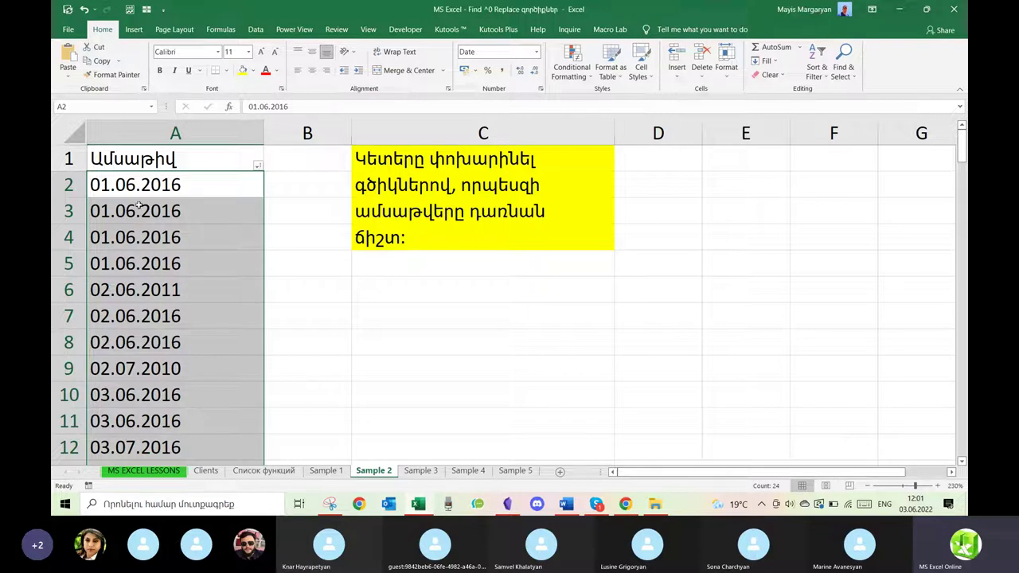
Apply the Date number format, then set an Armenian-locale long date in Format Cells.
{"action": "left_click", "coordinate": [537, 52]}
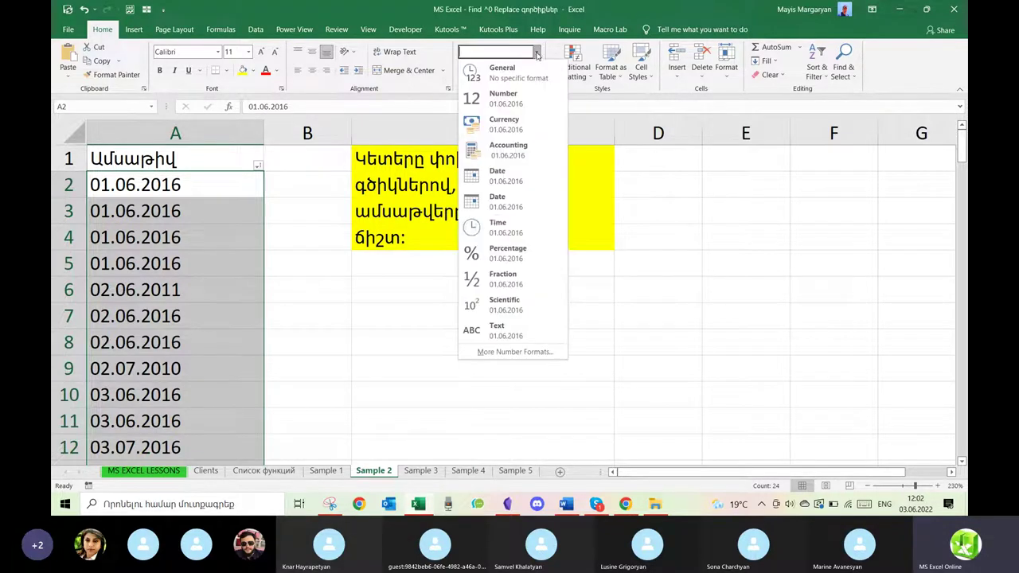
{"action": "left_click", "coordinate": [508, 177]}
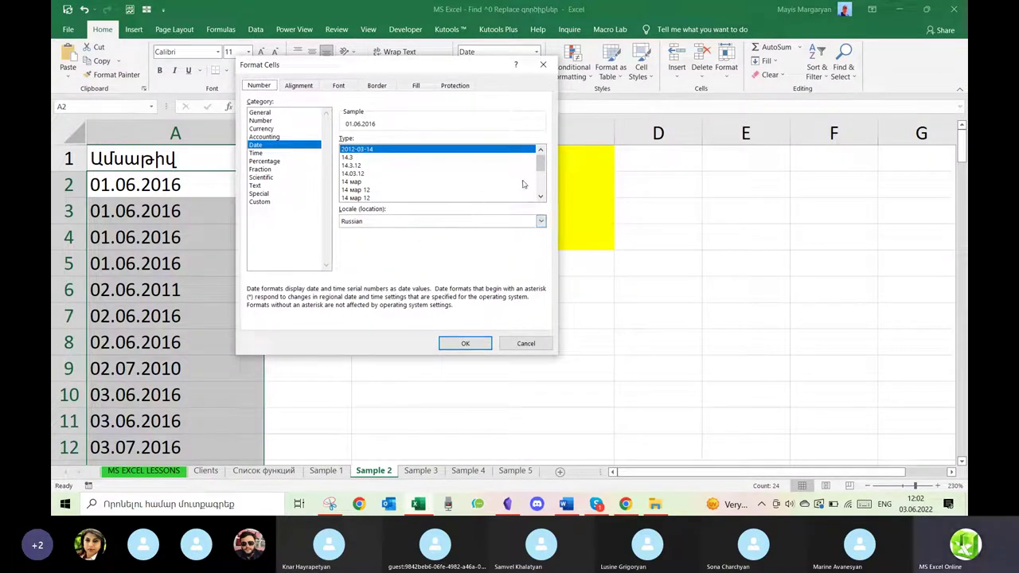
{"action": "scroll", "coordinate": [541, 169], "scroll_direction": "down", "scroll_amount": 3}
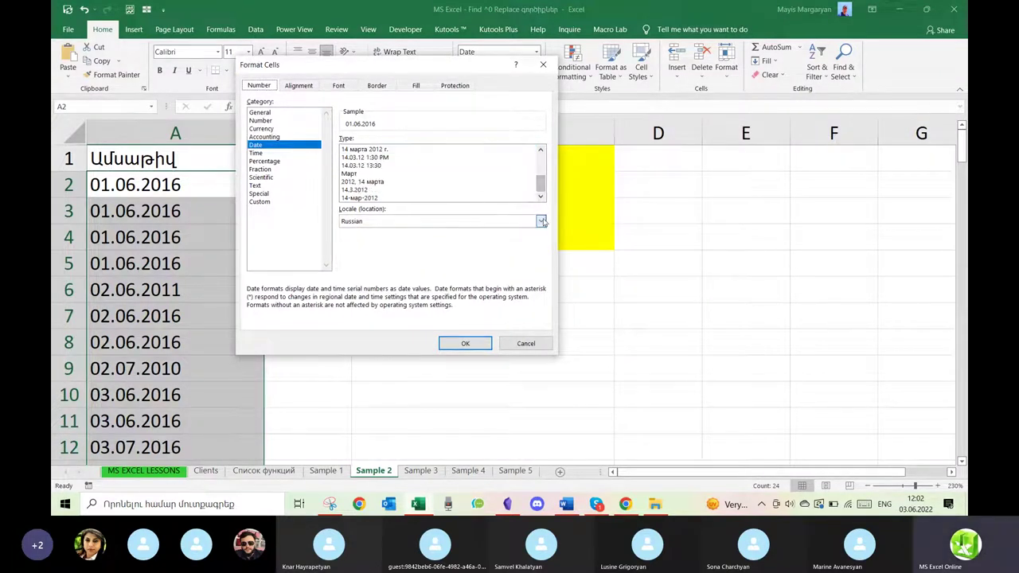
{"action": "left_click", "coordinate": [540, 221]}
{"action": "scroll", "coordinate": [509, 255], "scroll_direction": "up", "scroll_amount": 3}
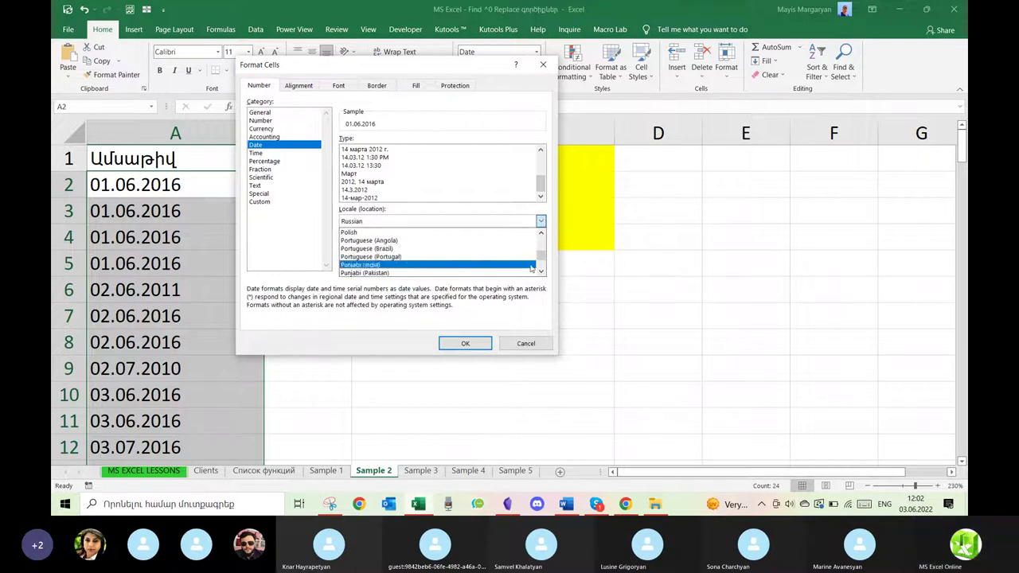
{"action": "left_click_drag", "start_coordinate": [544, 259], "coordinate": [543, 233]}
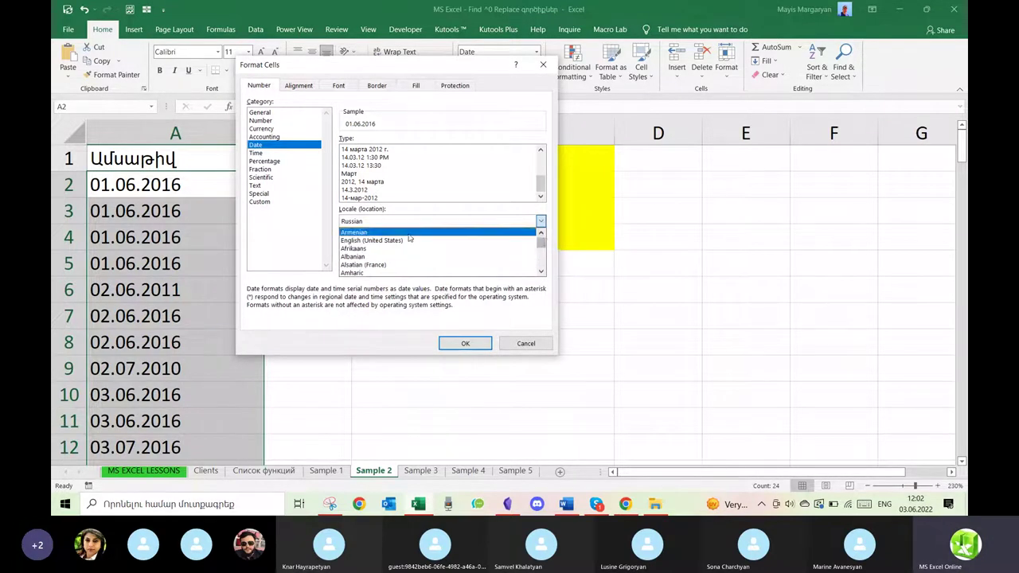
{"action": "left_click", "coordinate": [411, 237]}
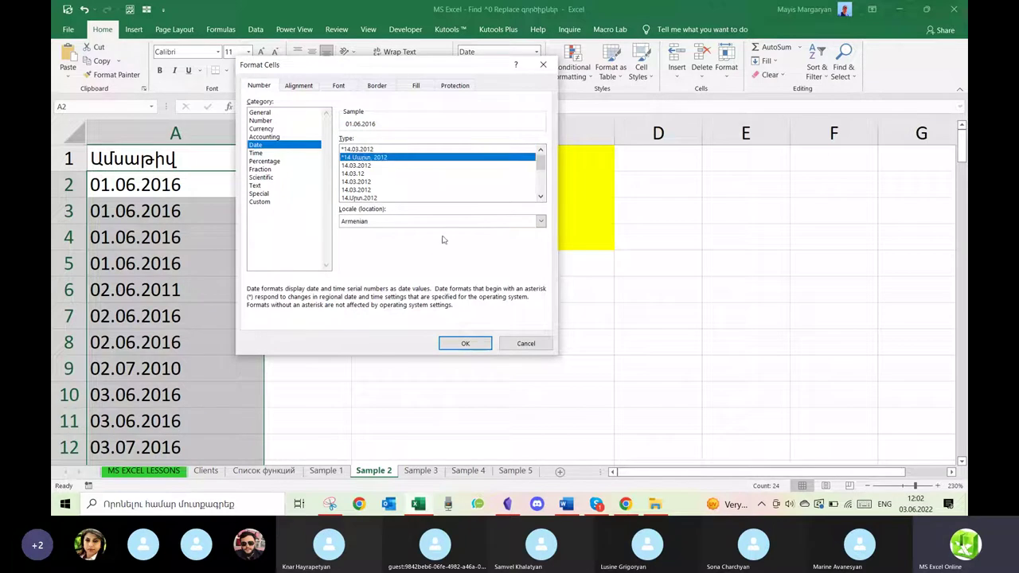
{"action": "left_click", "coordinate": [458, 343]}
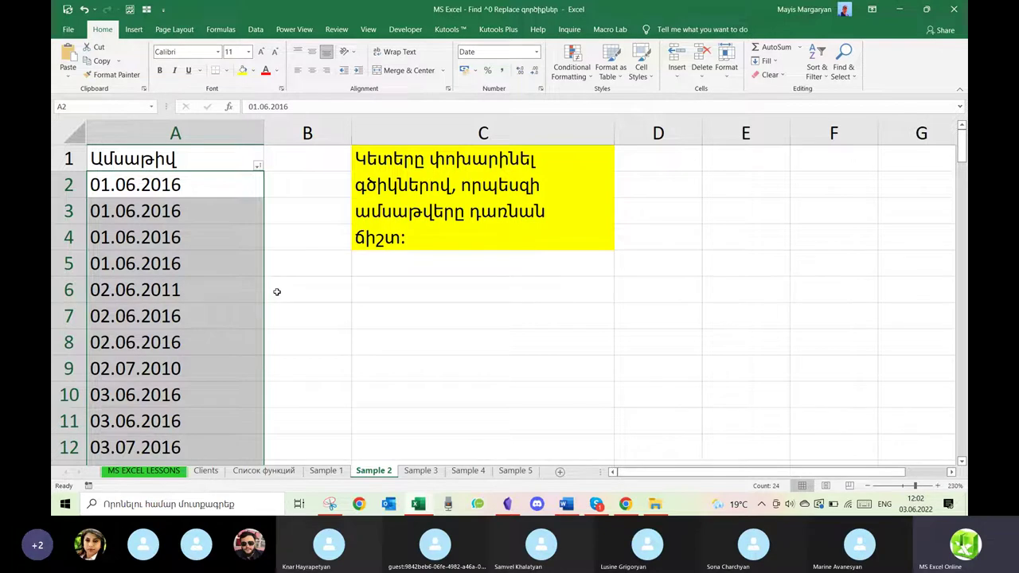
Replace every "." with "/" in the dates, then re-enter A5 so it becomes a date.
{"action": "key", "text": "ctrl+h"}
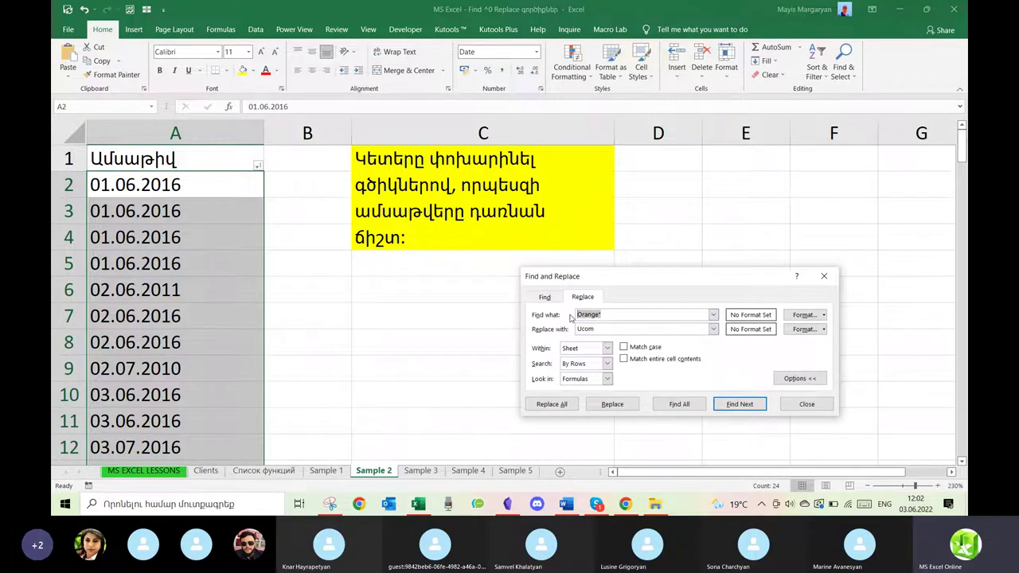
{"action": "type", "text": "."}
{"action": "key", "text": "Tab"}
{"action": "type", "text": "/"}
{"action": "left_click", "coordinate": [564, 404]}
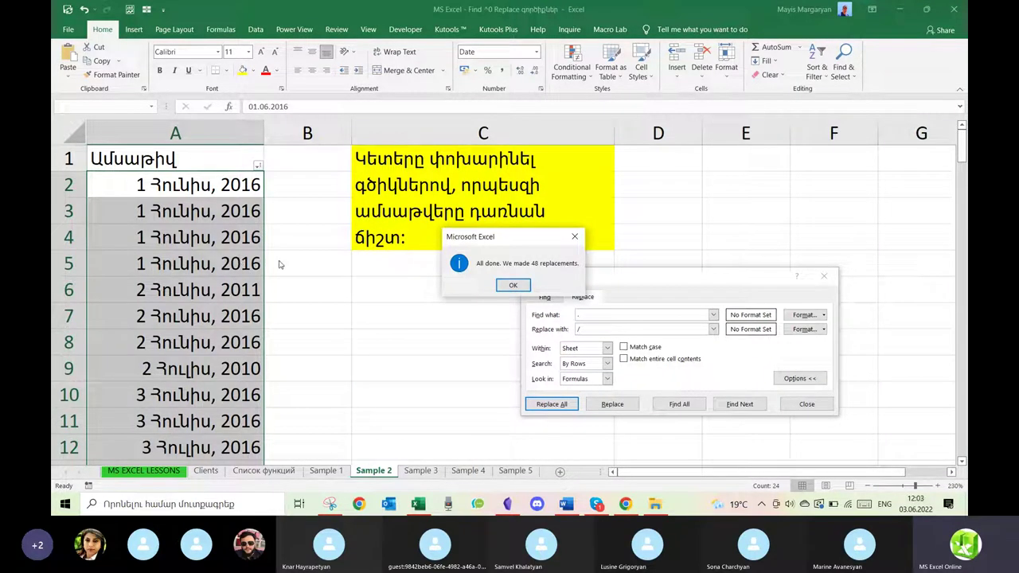
{"action": "left_click", "coordinate": [512, 285]}
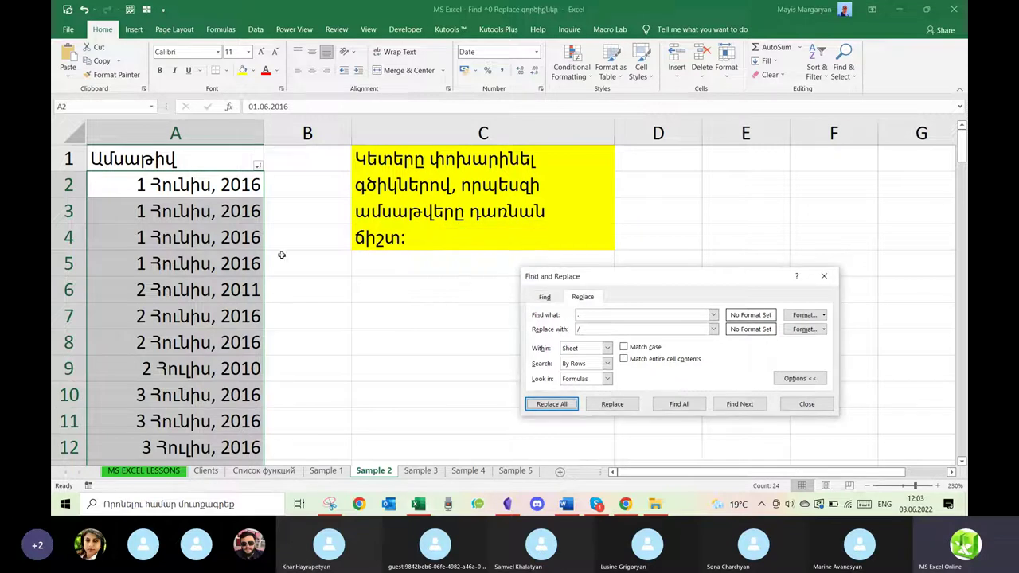
{"action": "double_click", "coordinate": [232, 263]}
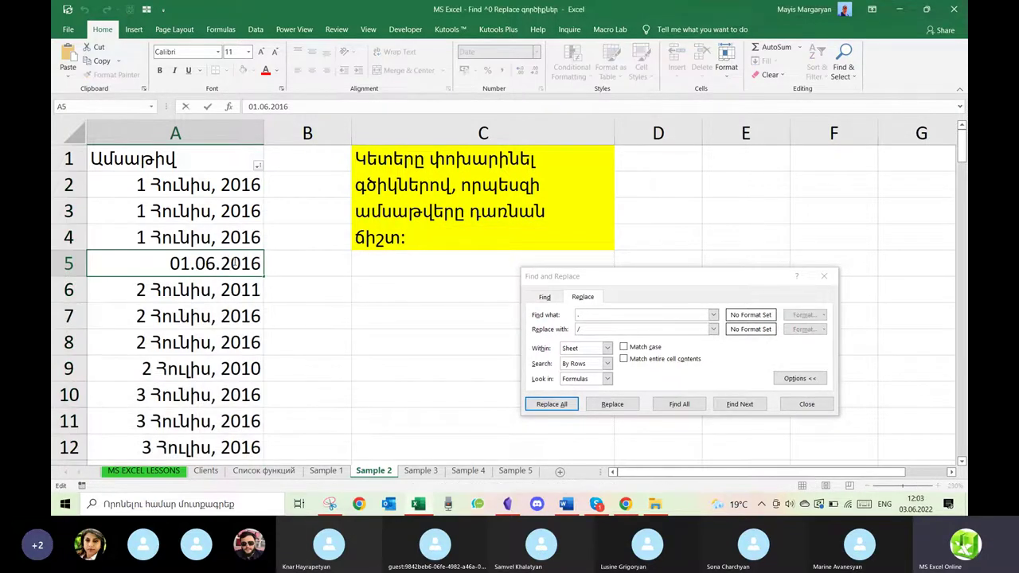
{"action": "key", "text": "Return"}
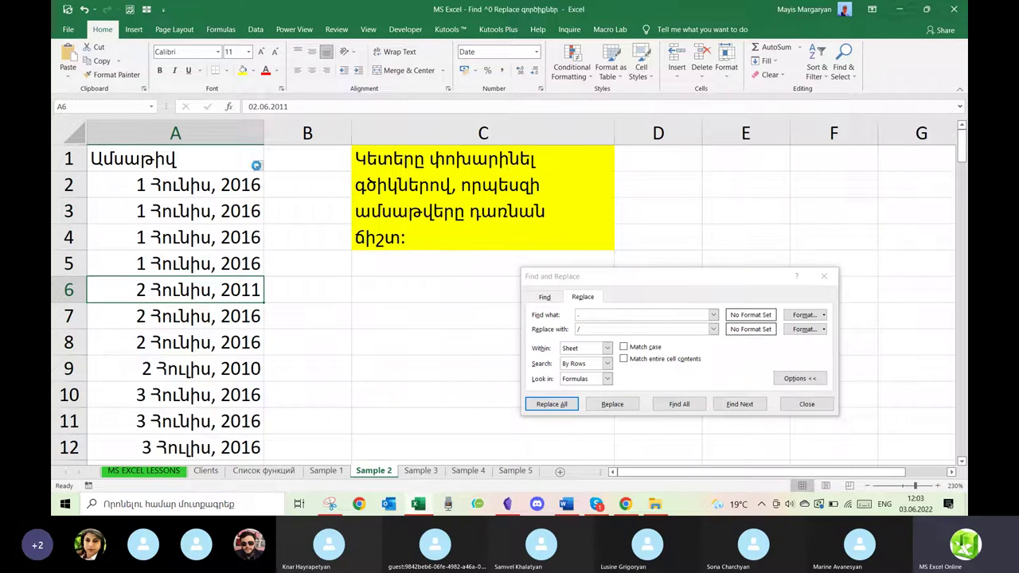
Convert the remaining dotted dates from A26 down to slashes and close Find and Replace.
{"action": "left_click", "coordinate": [256, 165]}
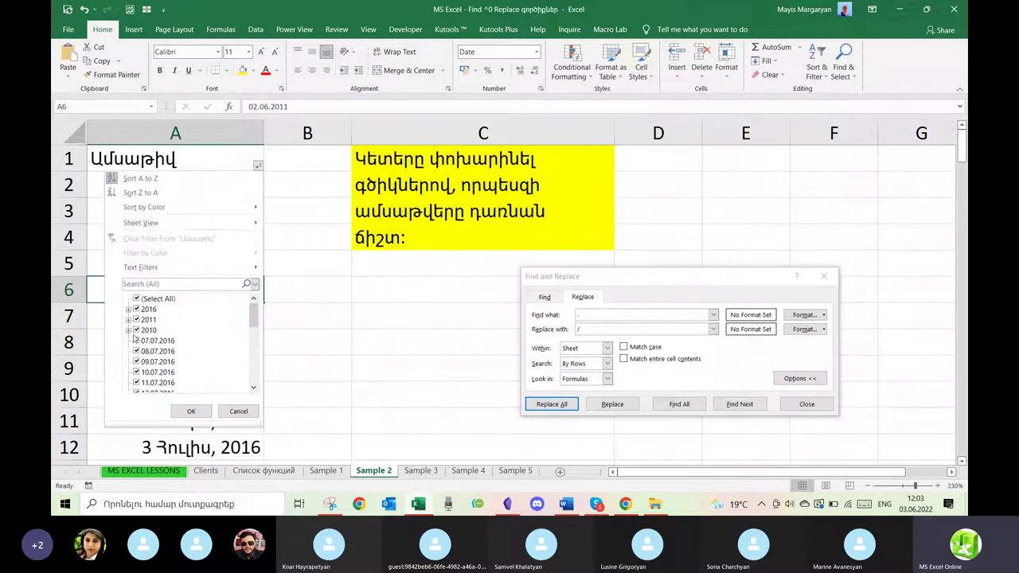
{"action": "left_click", "coordinate": [301, 322]}
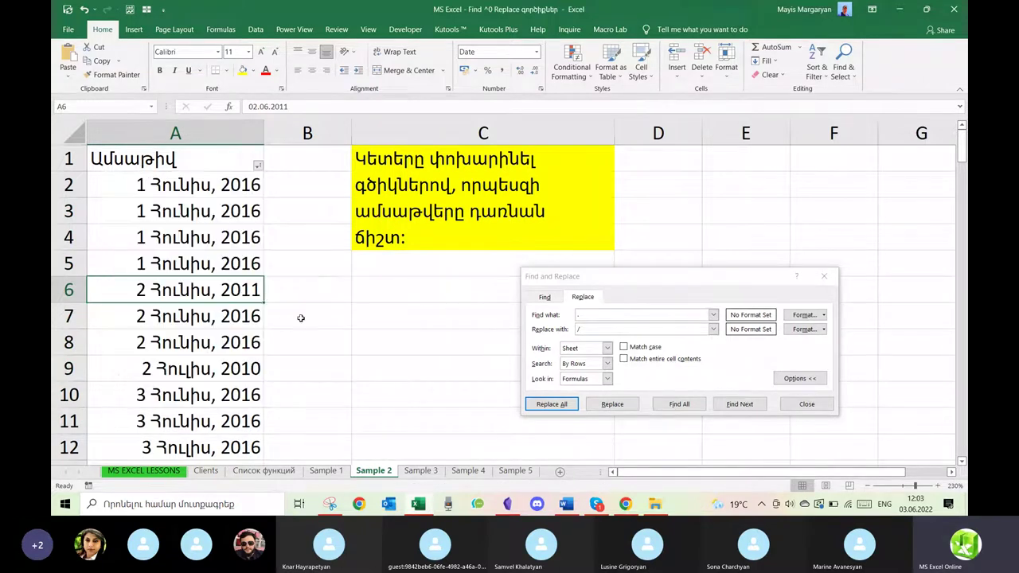
{"action": "scroll", "coordinate": [251, 191], "scroll_direction": "down", "scroll_amount": 7}
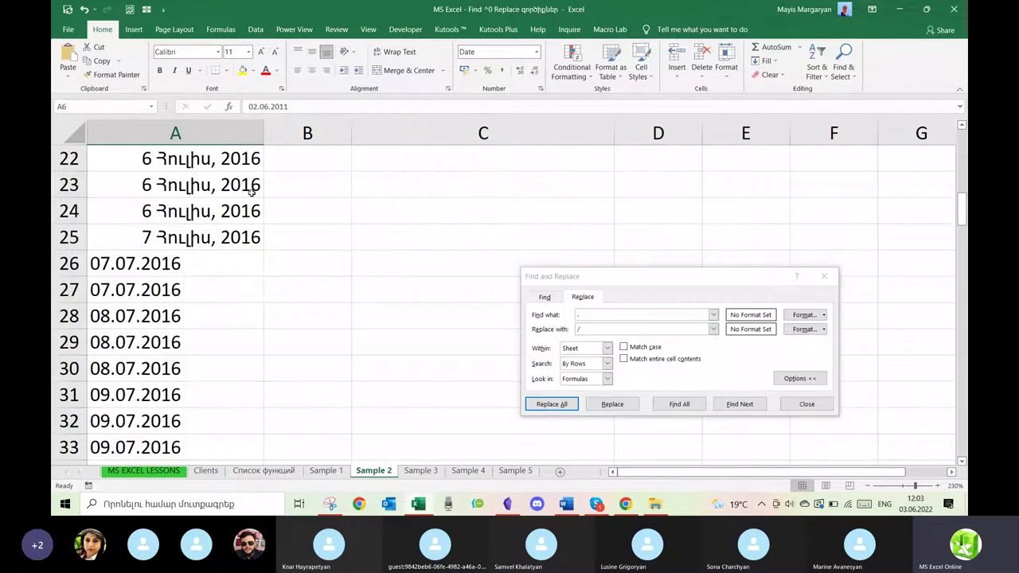
{"action": "scroll", "coordinate": [239, 231], "scroll_direction": "up", "scroll_amount": 5}
{"action": "scroll", "coordinate": [237, 242], "scroll_direction": "down", "scroll_amount": 5}
{"action": "left_click_drag", "start_coordinate": [225, 259], "coordinate": [176, 428]}
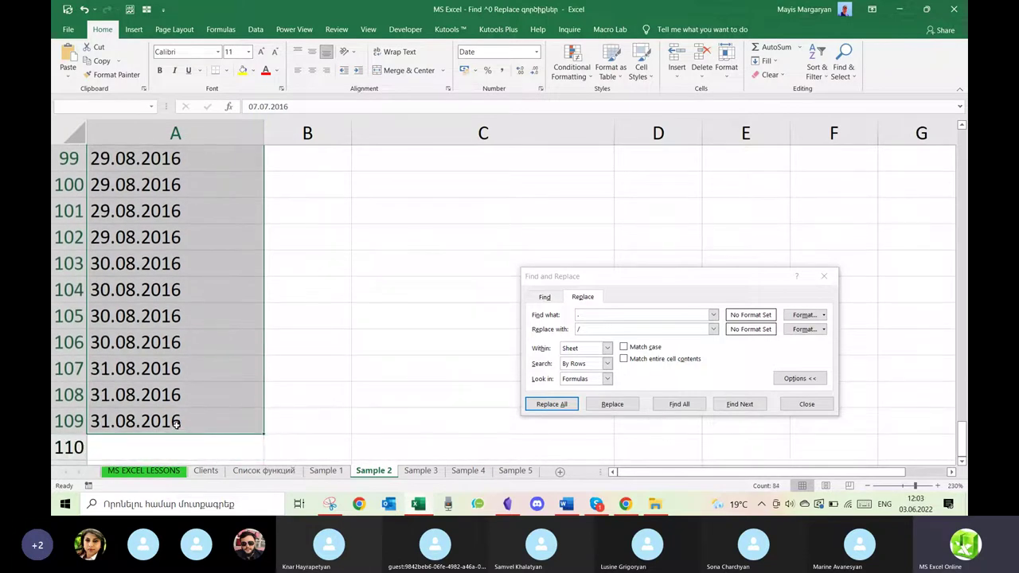
{"action": "left_click", "coordinate": [533, 404]}
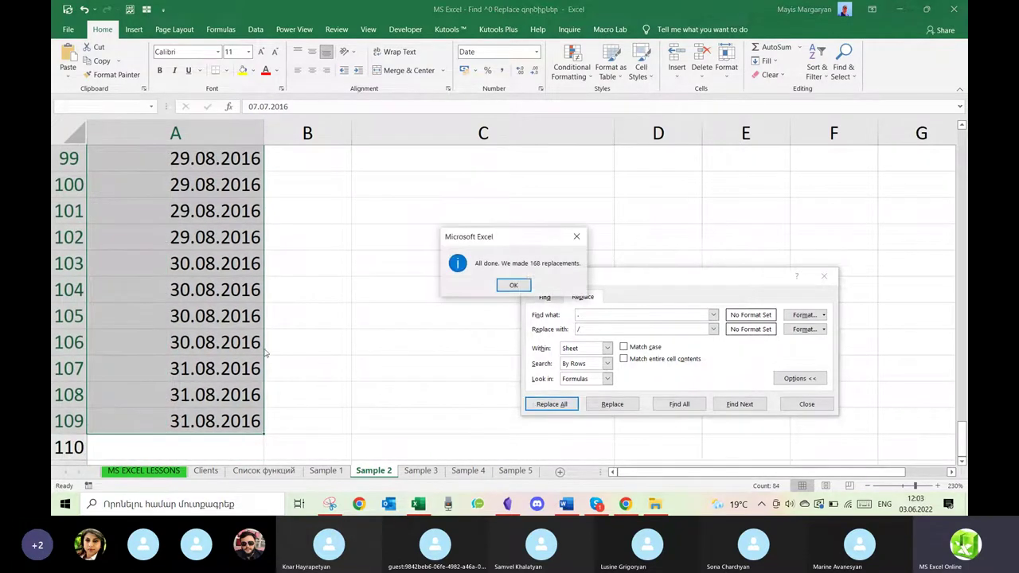
{"action": "left_click", "coordinate": [521, 285]}
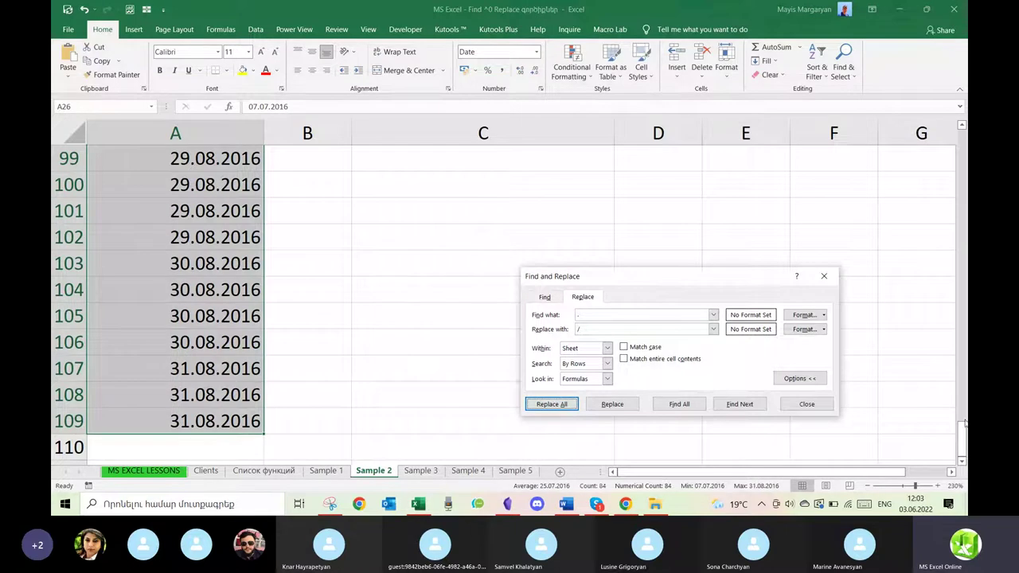
{"action": "left_click_drag", "start_coordinate": [963, 430], "coordinate": [963, 163]}
{"action": "left_click", "coordinate": [824, 276]}
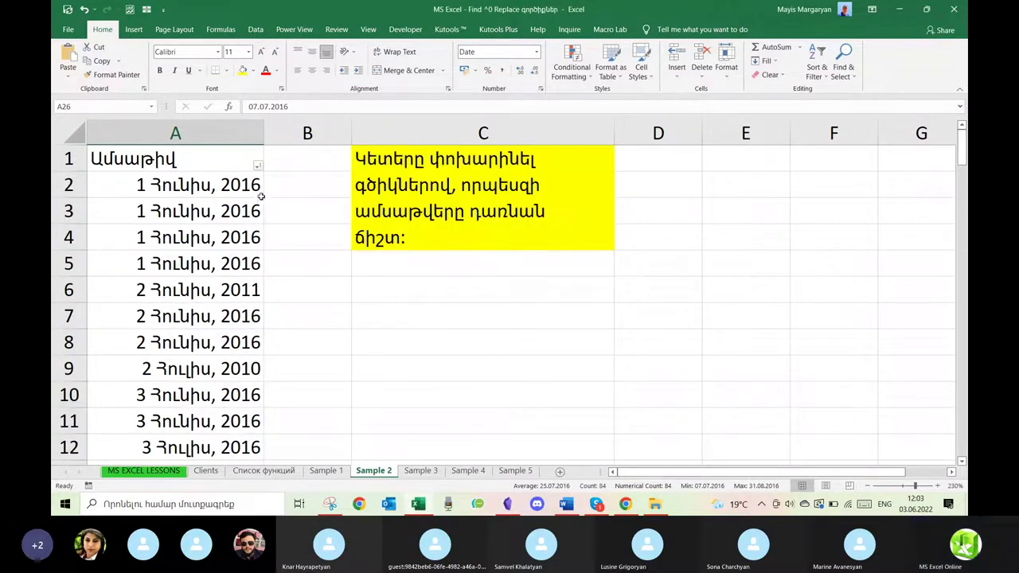
Expand 2016, 2011 and 2010 in column A's date filter, cancel, and go to Sample 3.
{"action": "left_click", "coordinate": [258, 166]}
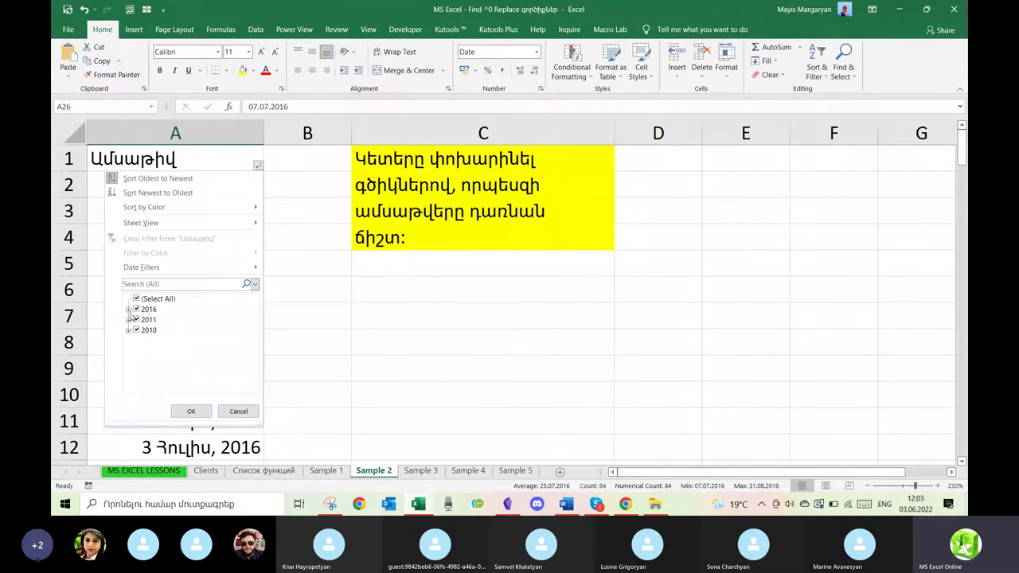
{"action": "left_click", "coordinate": [128, 310]}
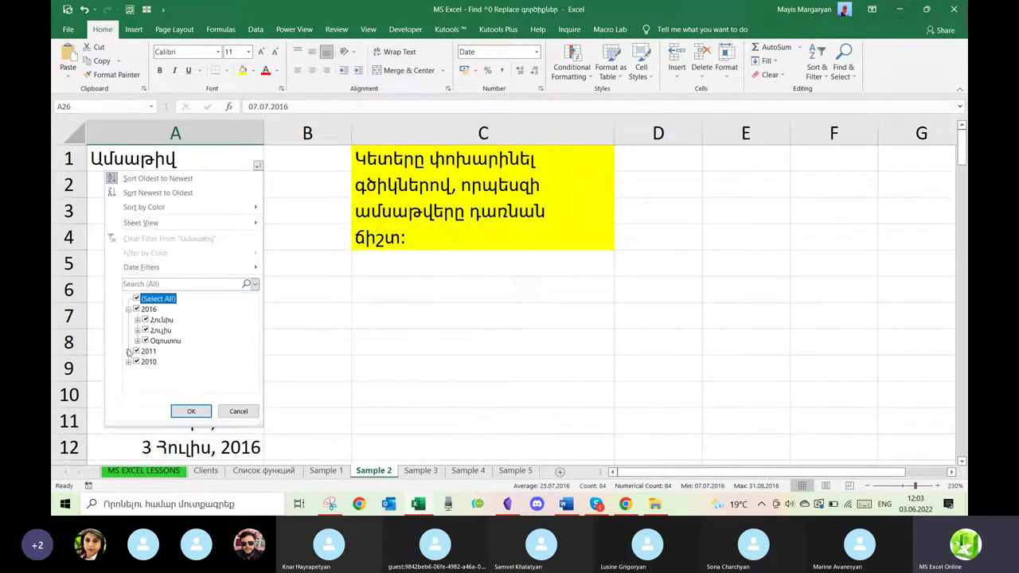
{"action": "left_click", "coordinate": [128, 352]}
{"action": "left_click", "coordinate": [128, 373]}
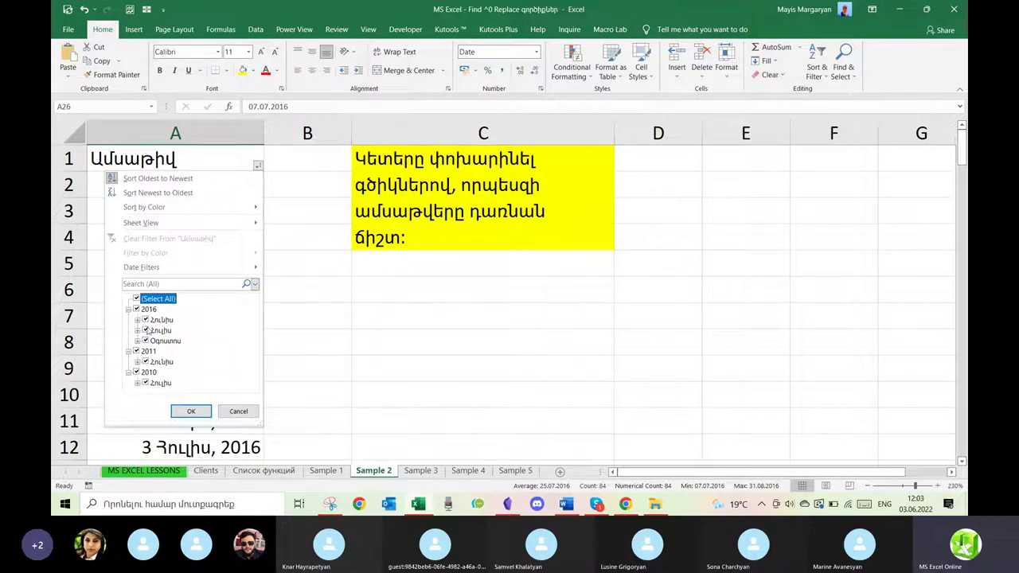
{"action": "left_click", "coordinate": [229, 411]}
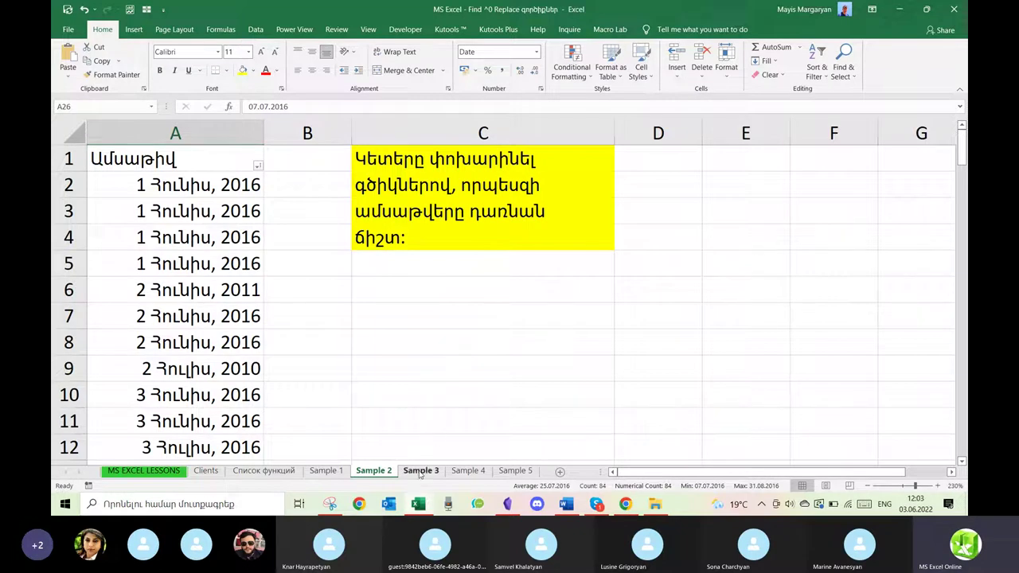
{"action": "left_click", "coordinate": [420, 470]}
Zoom in on Sample 3 and select the numbers in A1:A6.
{"action": "left_click", "coordinate": [657, 349]}
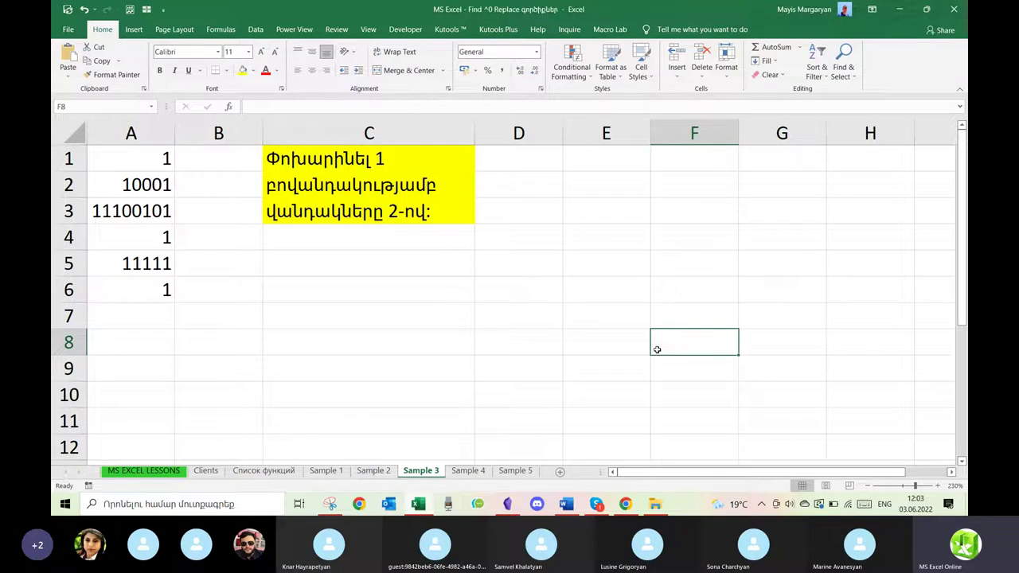
{"action": "left_click", "coordinate": [938, 486]}
{"action": "left_click", "coordinate": [938, 486]}
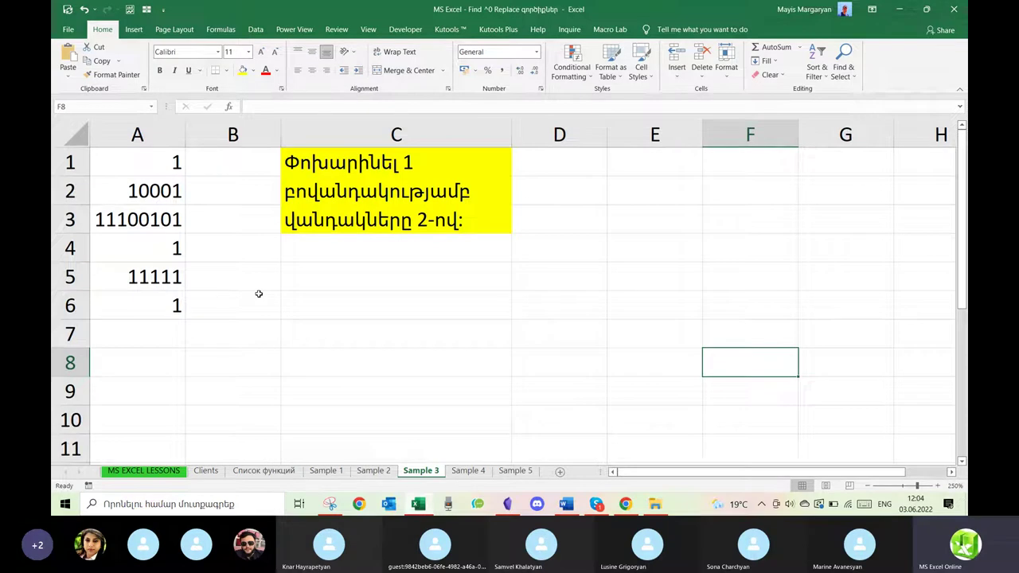
{"action": "left_click_drag", "start_coordinate": [173, 162], "coordinate": [168, 242]}
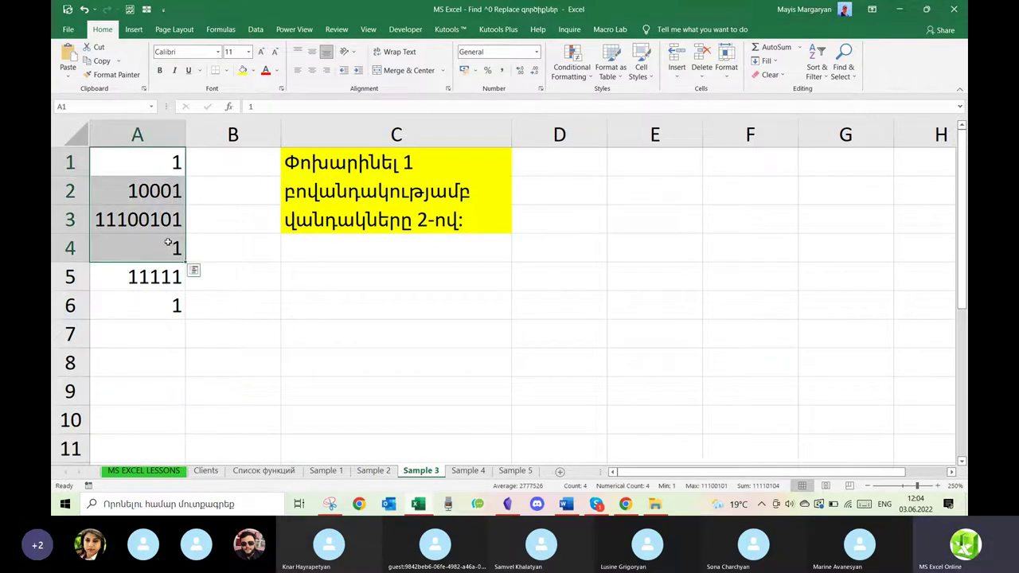
{"action": "left_click", "coordinate": [164, 164]}
{"action": "left_click", "coordinate": [159, 246]}
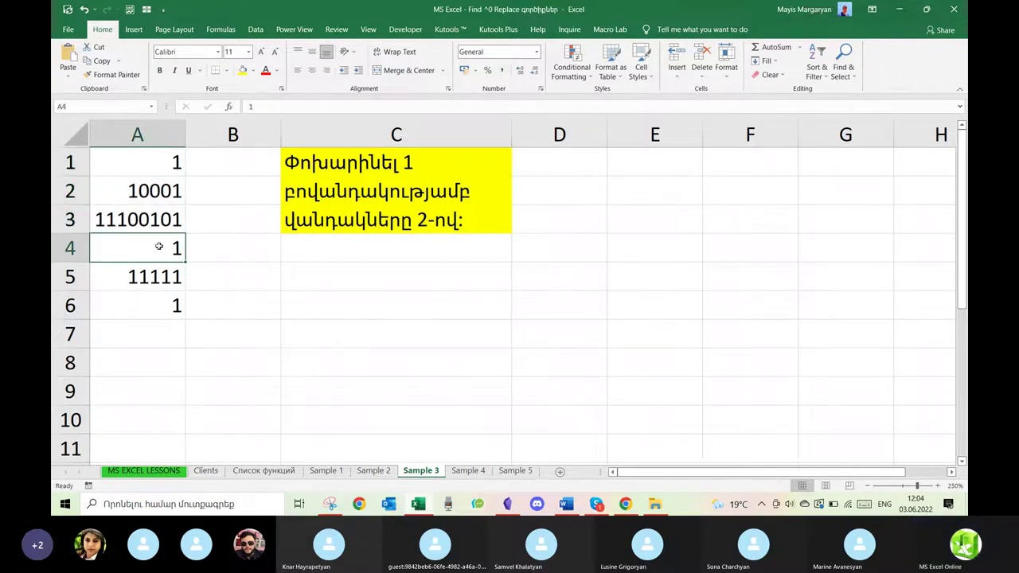
{"action": "left_click", "coordinate": [166, 310]}
{"action": "left_click_drag", "start_coordinate": [172, 165], "coordinate": [165, 303]}
Replace every 1 with 2 in the selection, then undo the replacement.
{"action": "key", "text": "ctrl+h"}
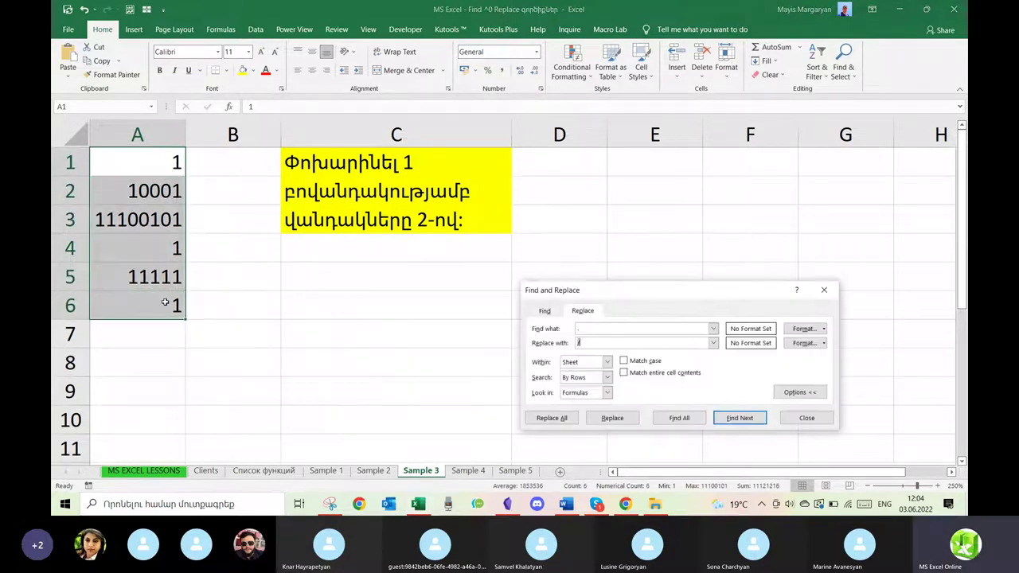
{"action": "left_click_drag", "start_coordinate": [620, 293], "coordinate": [665, 154]}
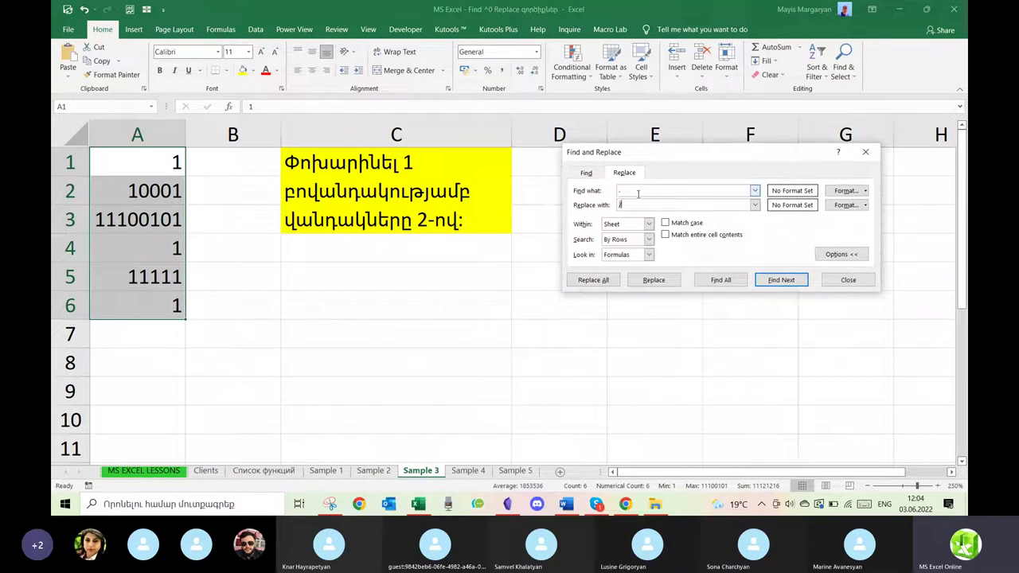
{"action": "left_click", "coordinate": [634, 192]}
{"action": "key", "text": "BackSpace"}
{"action": "key", "text": "Tab"}
{"action": "type", "text": "2"}
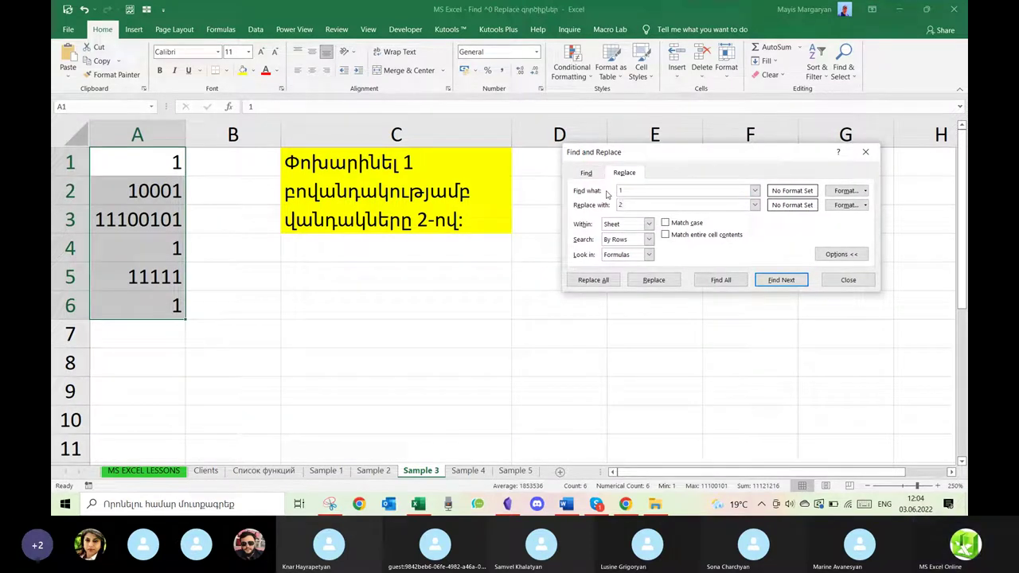
{"action": "left_click", "coordinate": [598, 280]}
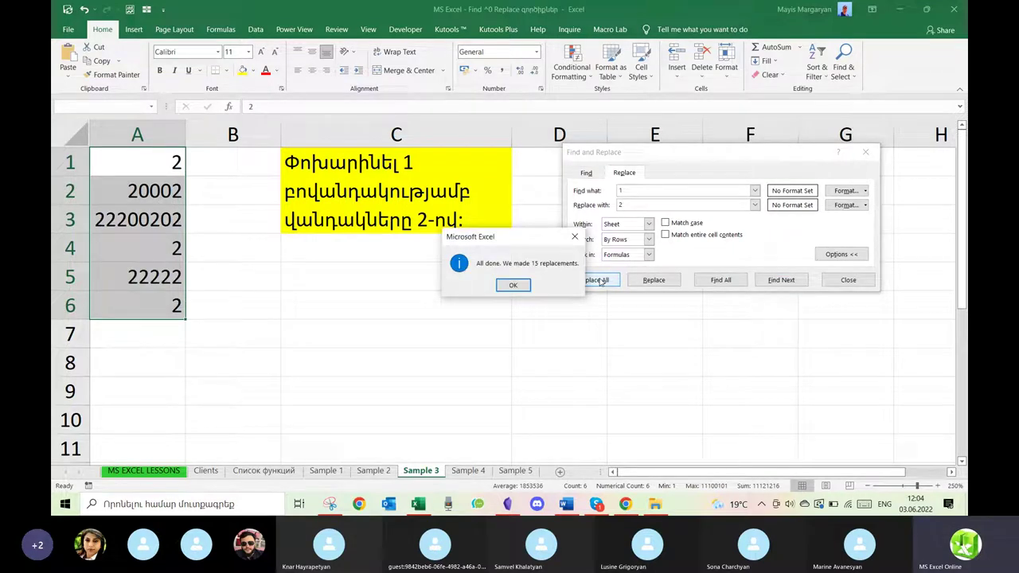
{"action": "left_click", "coordinate": [526, 288]}
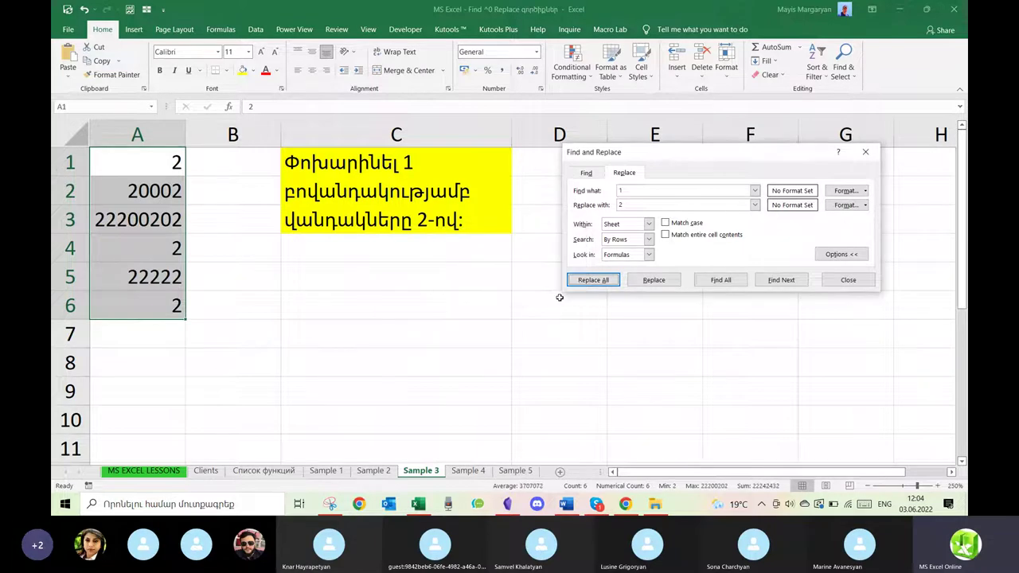
{"action": "left_click", "coordinate": [261, 340]}
{"action": "key", "text": "ctrl+z"}
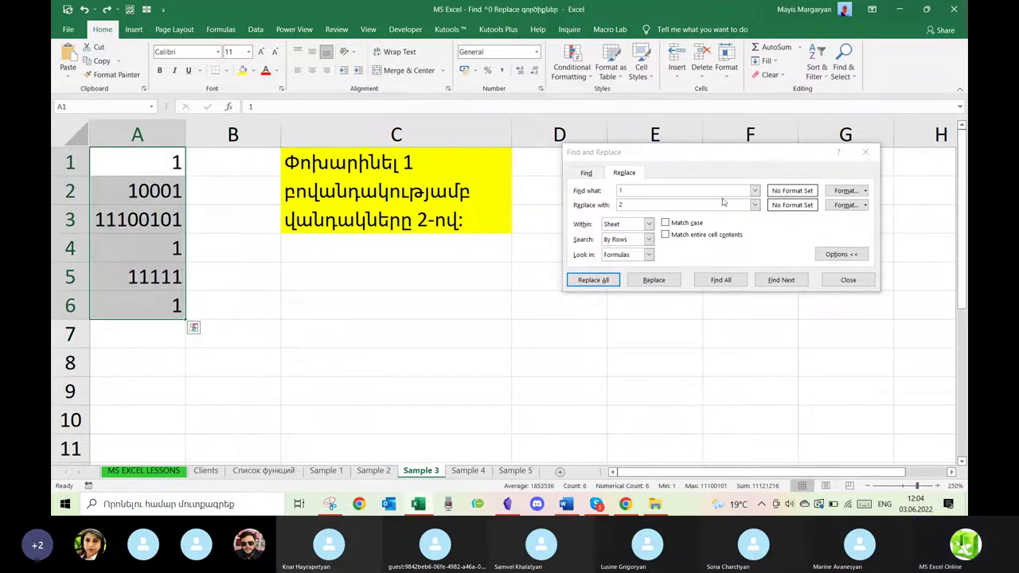
{"action": "left_click", "coordinate": [653, 190]}
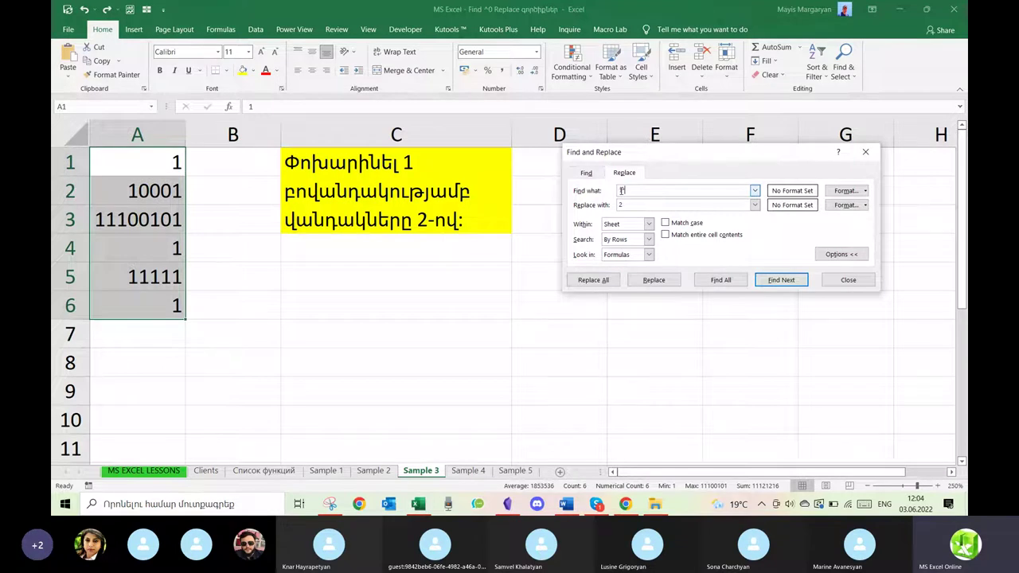
{"action": "type", "text": "*"}
{"action": "left_click", "coordinate": [603, 280]}
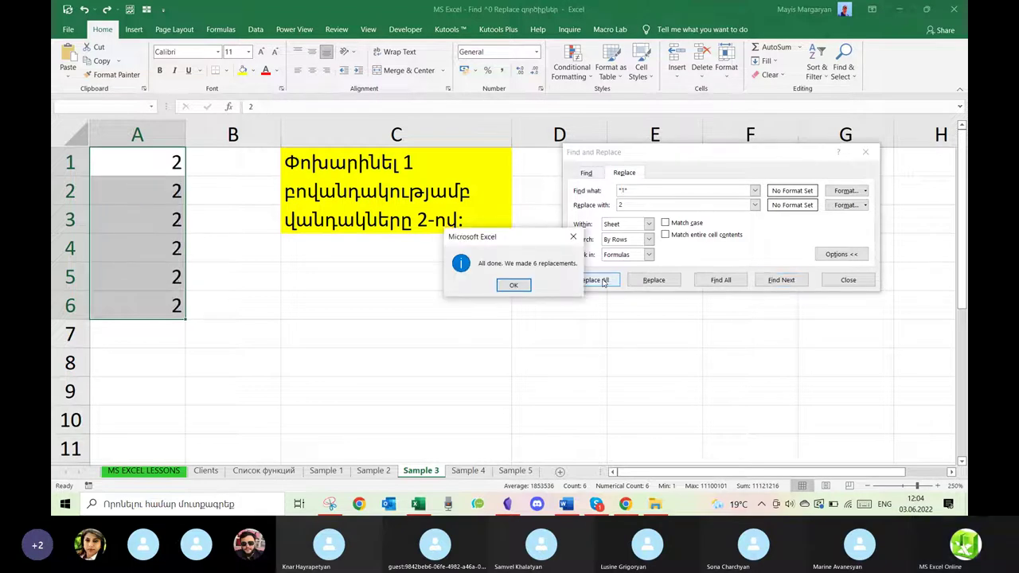
{"action": "left_click", "coordinate": [514, 285]}
{"action": "left_click", "coordinate": [410, 334]}
{"action": "key", "text": "ctrl+z"}
{"action": "left_click", "coordinate": [638, 191]}
{"action": "key", "text": "BackSpace"}
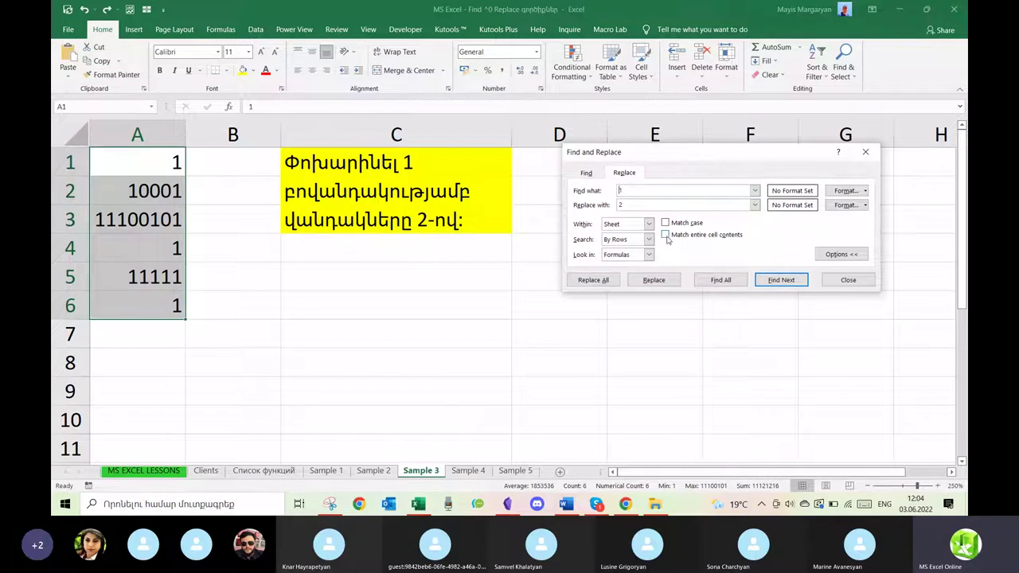
With Match entire cell contents on, replace cells holding exactly 1 with 2, then go to Sample 2.
{"action": "left_click", "coordinate": [667, 236]}
{"action": "left_click", "coordinate": [599, 283]}
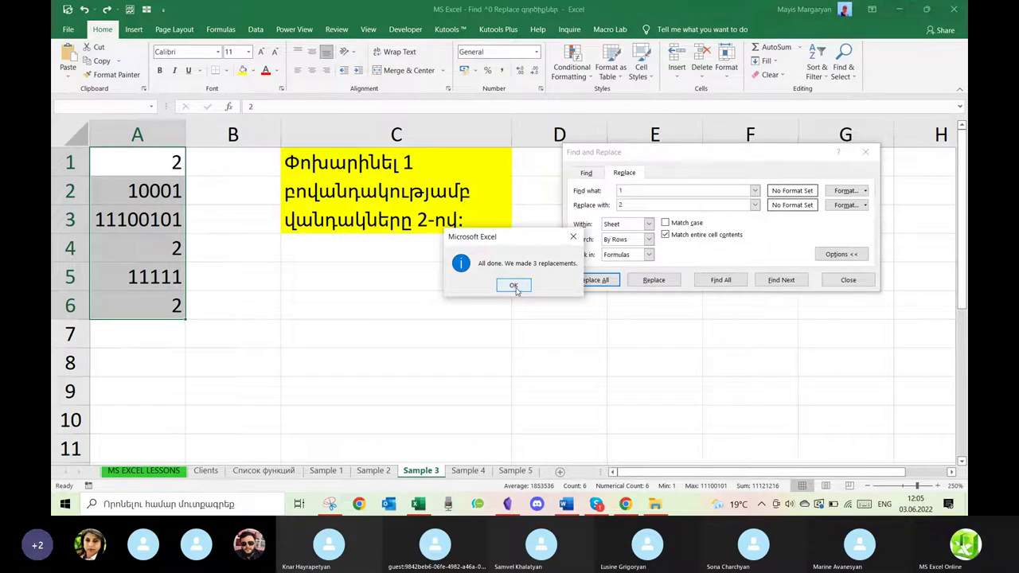
{"action": "left_click", "coordinate": [515, 286]}
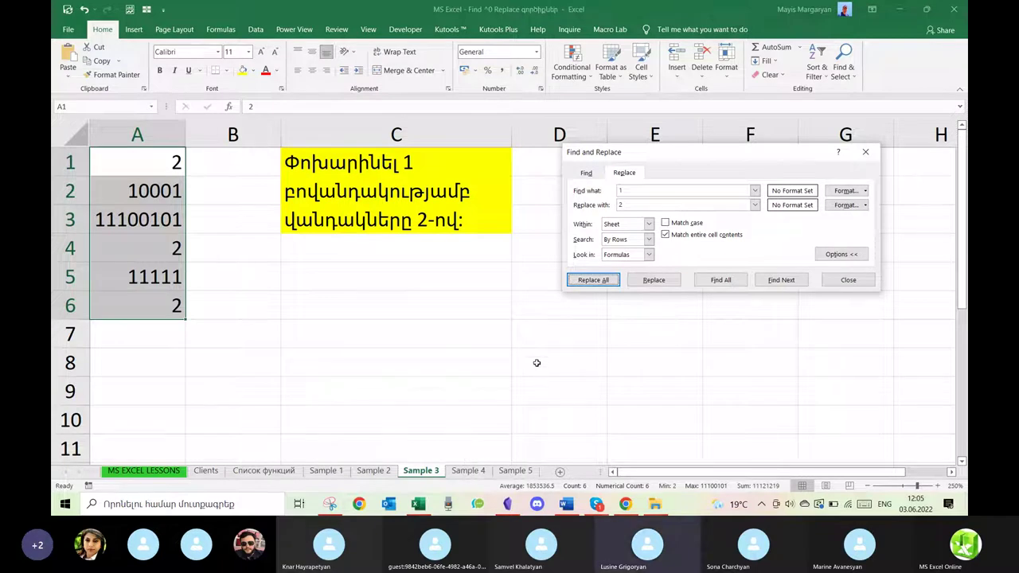
{"action": "left_click", "coordinate": [374, 471]}
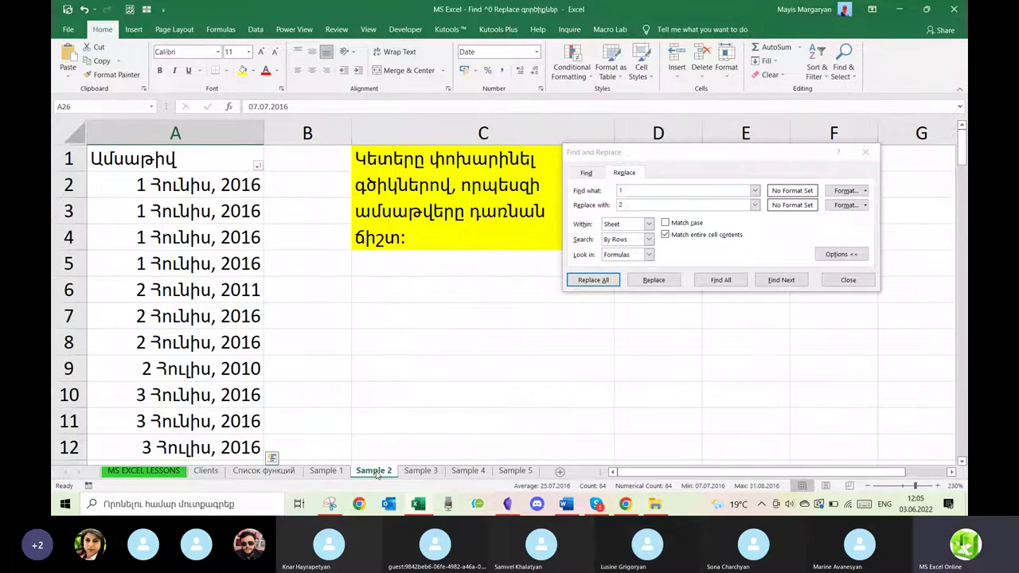
Switch to the Sample 1 sheet and review the current Find and Replace search and replacement text.
{"action": "left_click", "coordinate": [335, 472]}
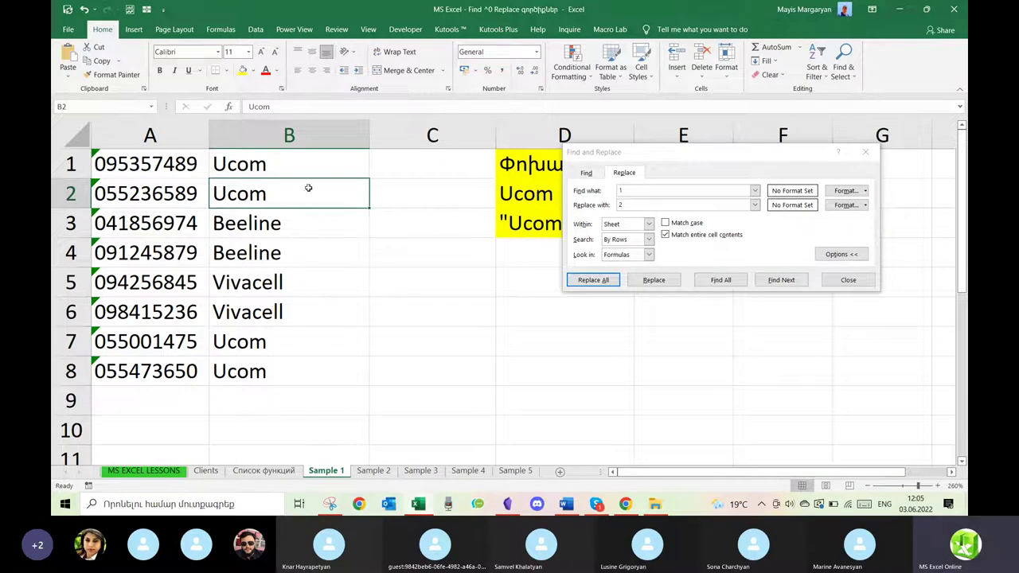
{"action": "left_click", "coordinate": [296, 222]}
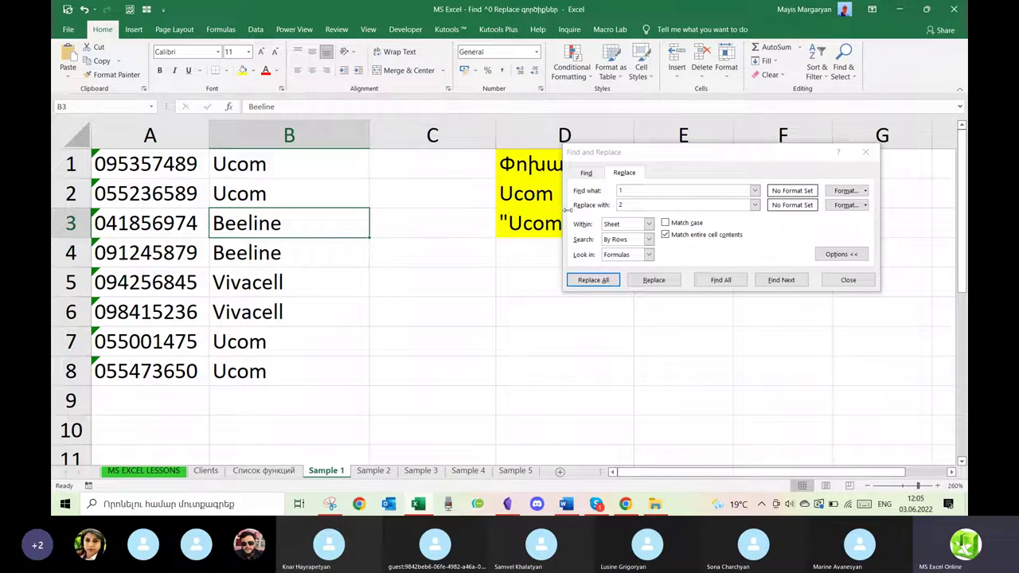
{"action": "left_click", "coordinate": [635, 191]}
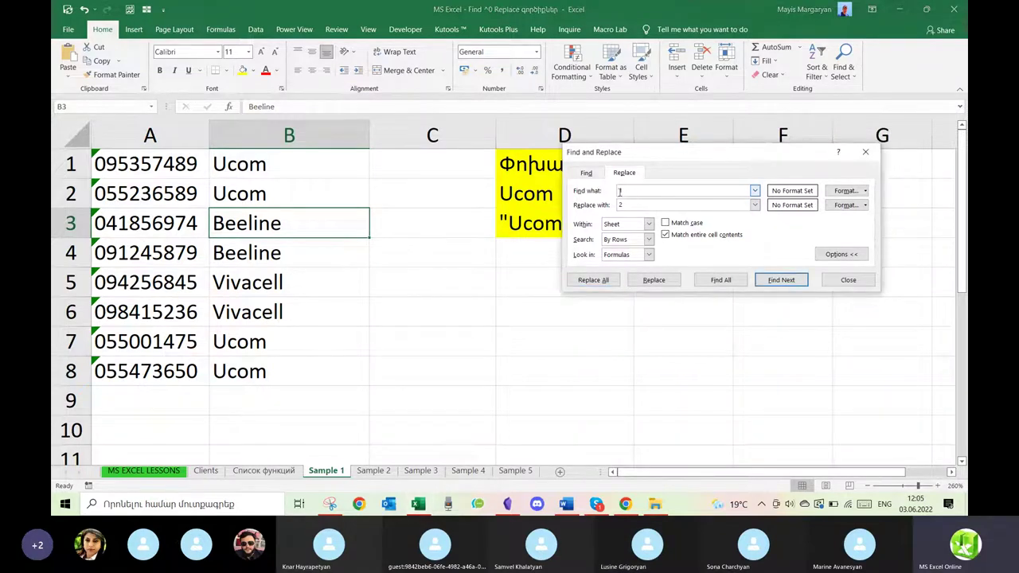
{"action": "double_click", "coordinate": [620, 205]}
{"action": "double_click", "coordinate": [622, 191]}
Copy Beeline from B4 into B7, then append Armenia so B7 reads Beeline Armenia.
{"action": "left_click", "coordinate": [310, 254]}
{"action": "key", "text": "ctrl+c"}
{"action": "left_click", "coordinate": [274, 337]}
{"action": "key", "text": "ctrl+v"}
{"action": "key", "text": "Escape"}
{"action": "double_click", "coordinate": [304, 342]}
{"action": "type", "text": "A"}
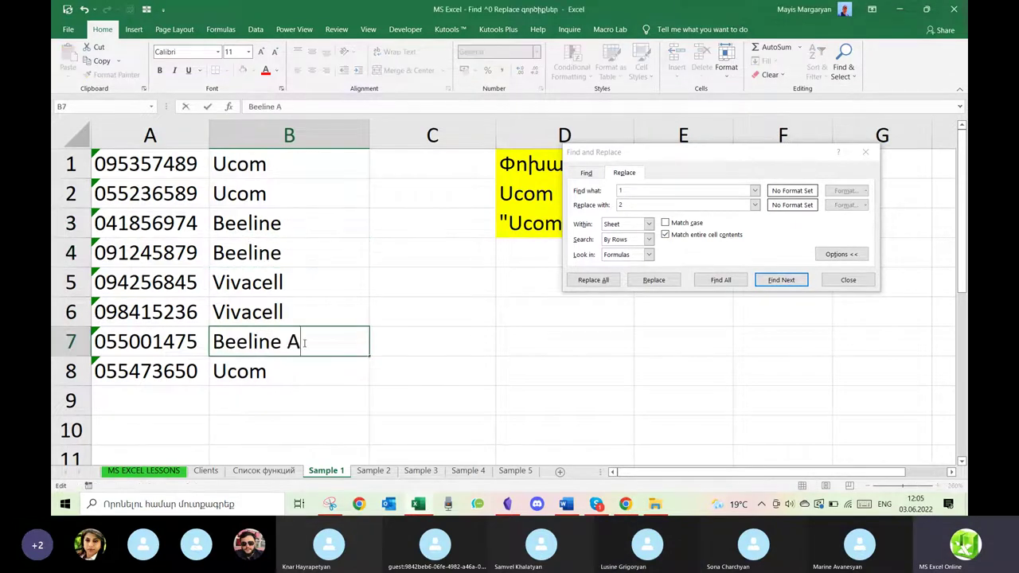
{"action": "type", "text": "rmenia"}
{"action": "key", "text": "Return"}
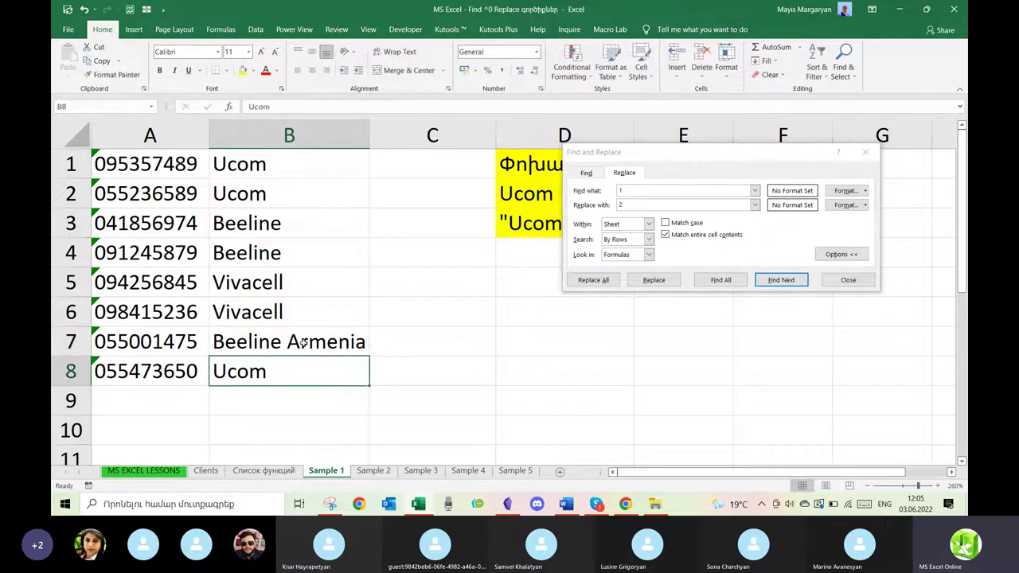
Replace Beeline with Team across B1:B8 with whole-cell matching still on.
{"action": "left_click", "coordinate": [633, 190]}
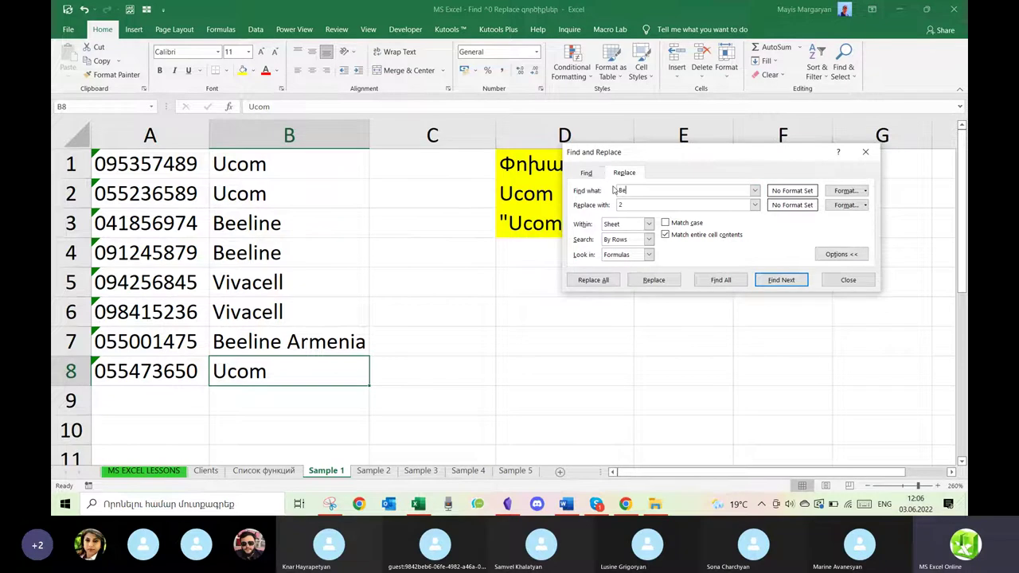
{"action": "type", "text": "Beeline"}
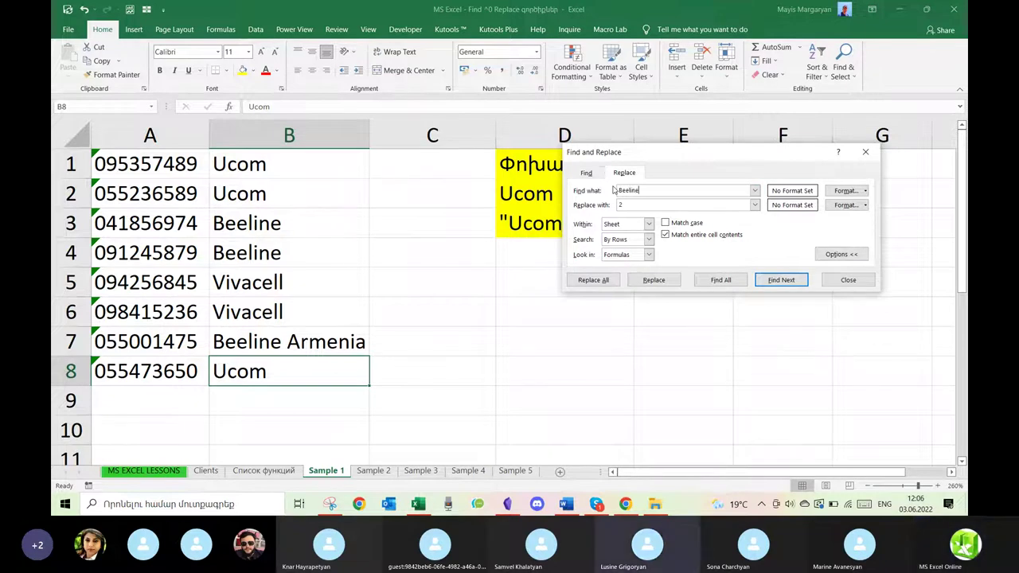
{"action": "type", "text": "Team"}
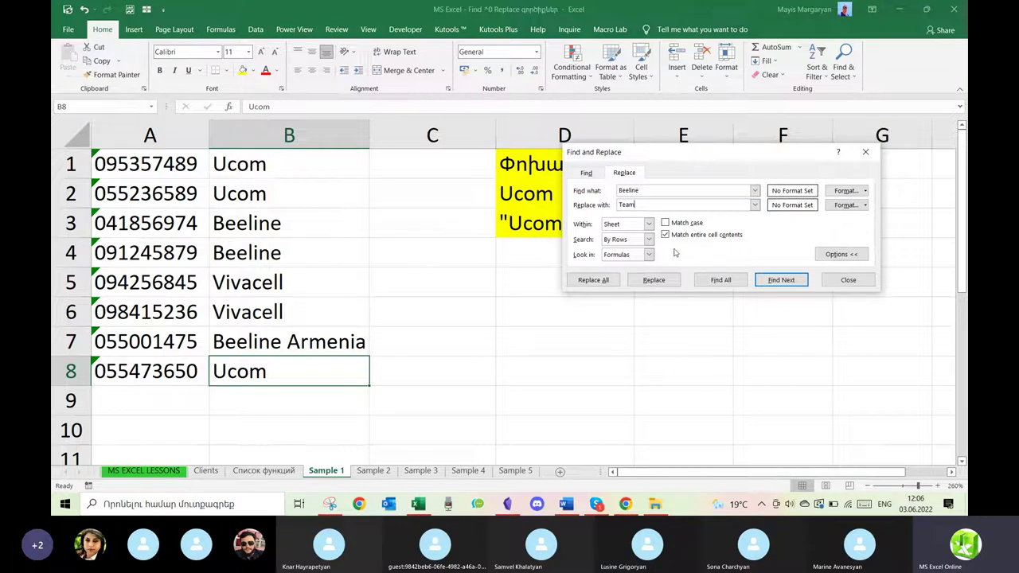
{"action": "left_click_drag", "start_coordinate": [329, 171], "coordinate": [294, 359]}
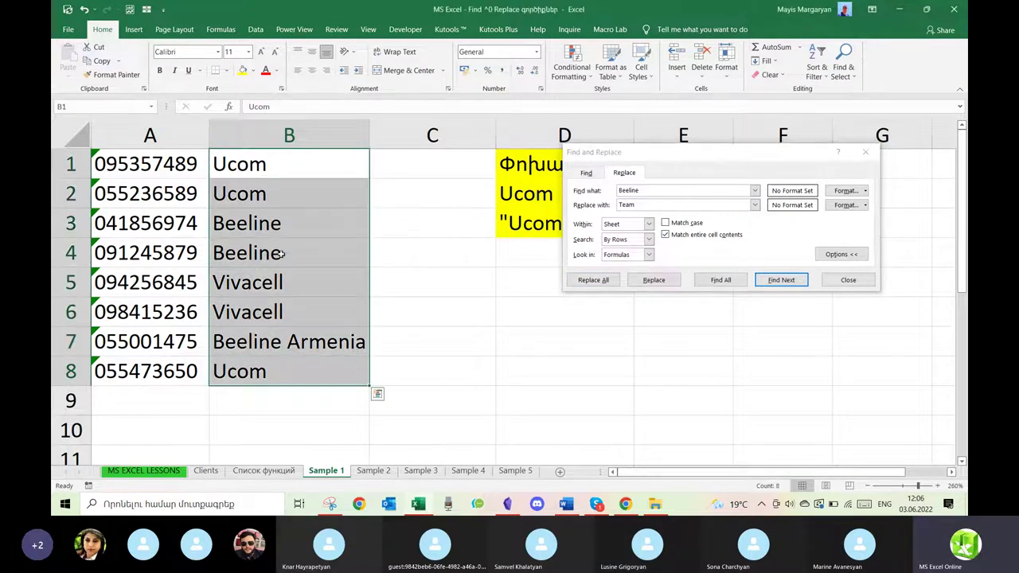
{"action": "left_click", "coordinate": [604, 282]}
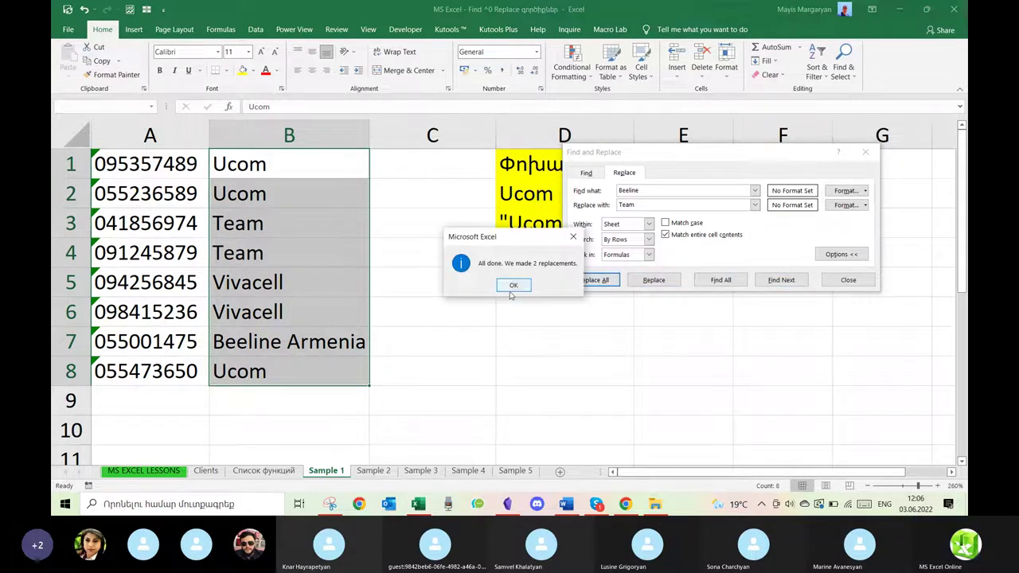
{"action": "left_click", "coordinate": [512, 288]}
Undo that replace, turn off Match entire cell contents, and Replace All again (3 cells changed).
{"action": "left_click", "coordinate": [487, 361]}
{"action": "key", "text": "ctrl+z"}
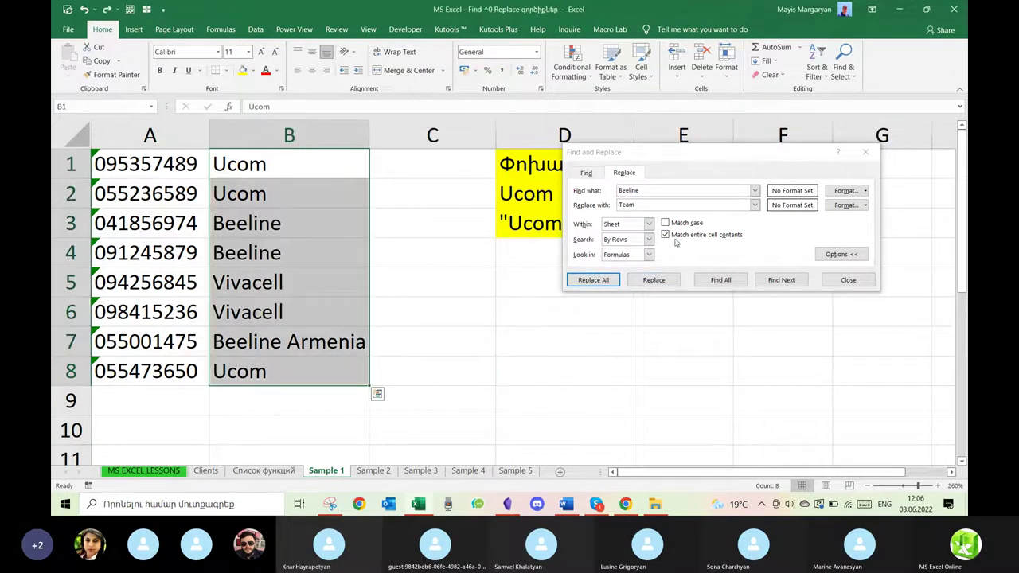
{"action": "left_click", "coordinate": [665, 235]}
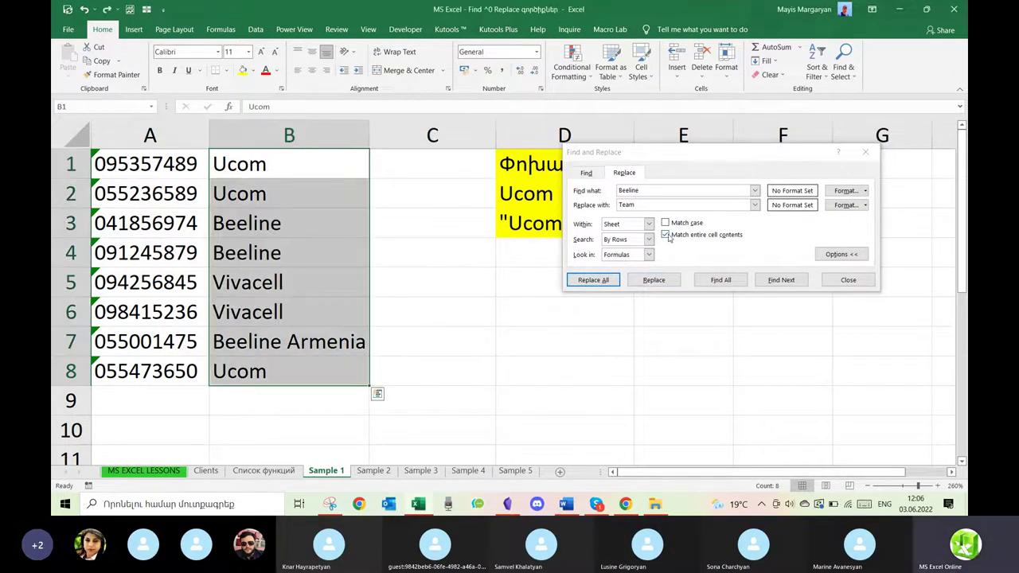
{"action": "left_click", "coordinate": [603, 285]}
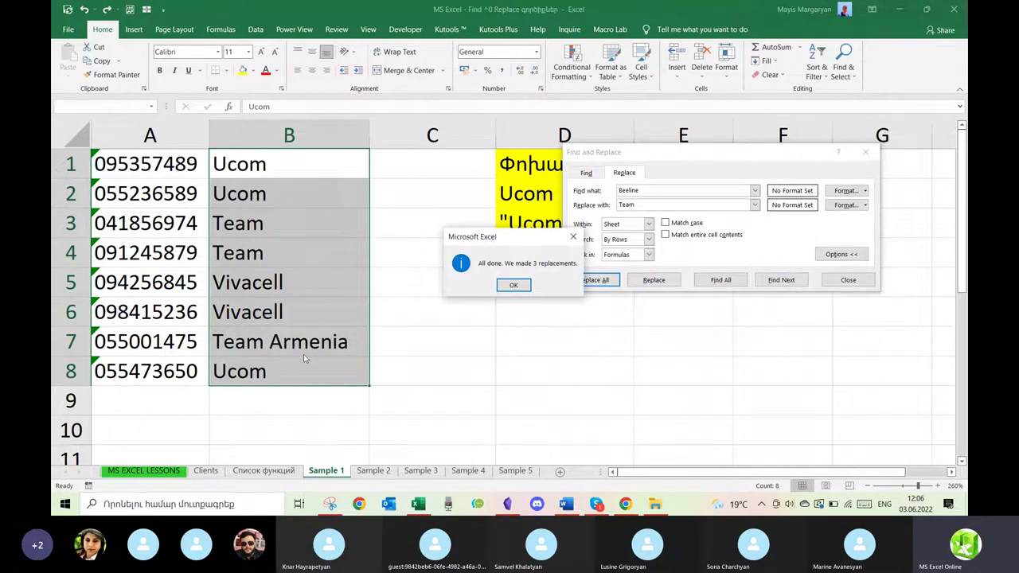
{"action": "left_click", "coordinate": [572, 238]}
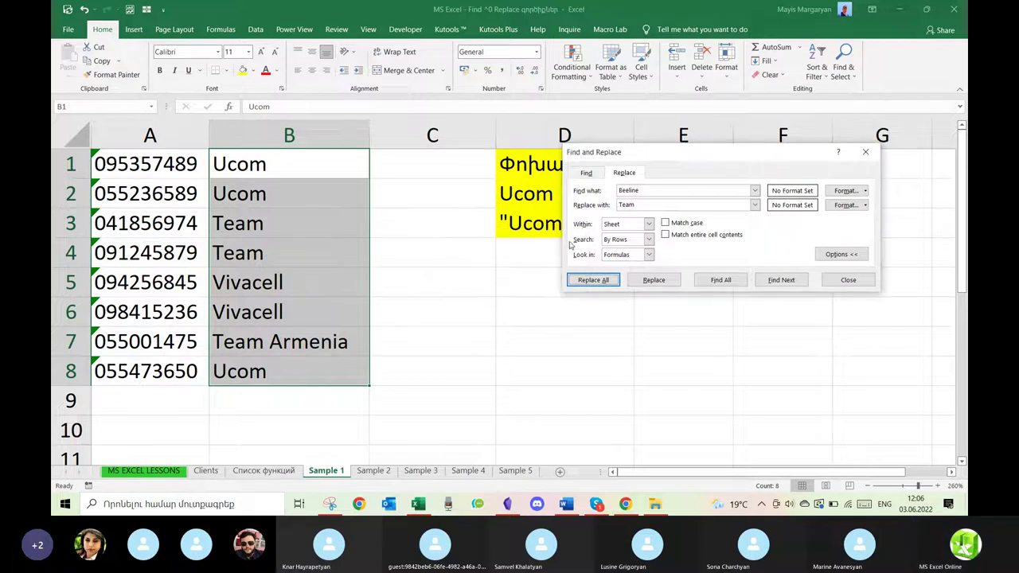
Undo the partial replace, then Replace All *Beeline* with Team so B3, B4 and B7 read Team.
{"action": "left_click", "coordinate": [523, 338]}
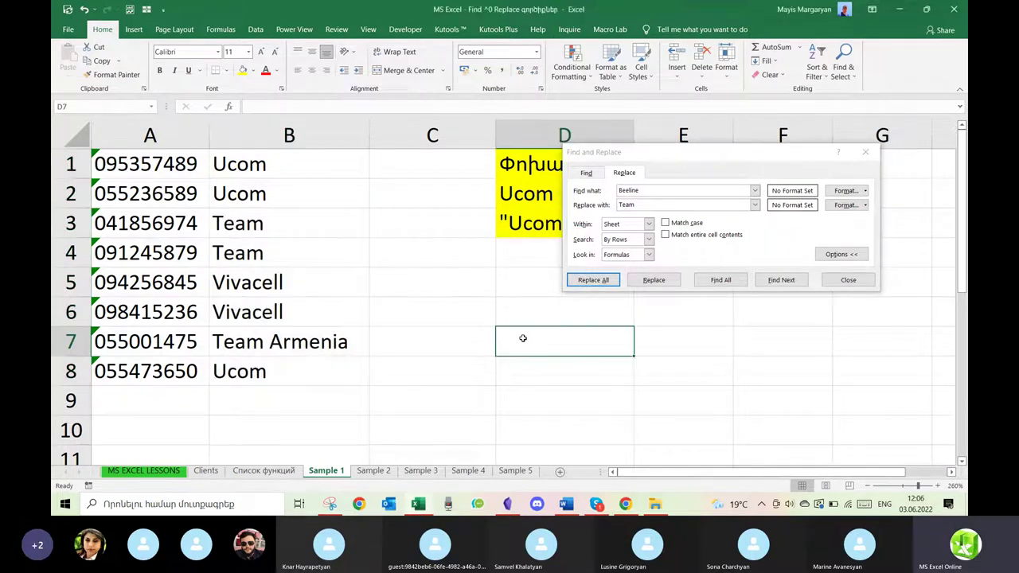
{"action": "key", "text": "ctrl+z"}
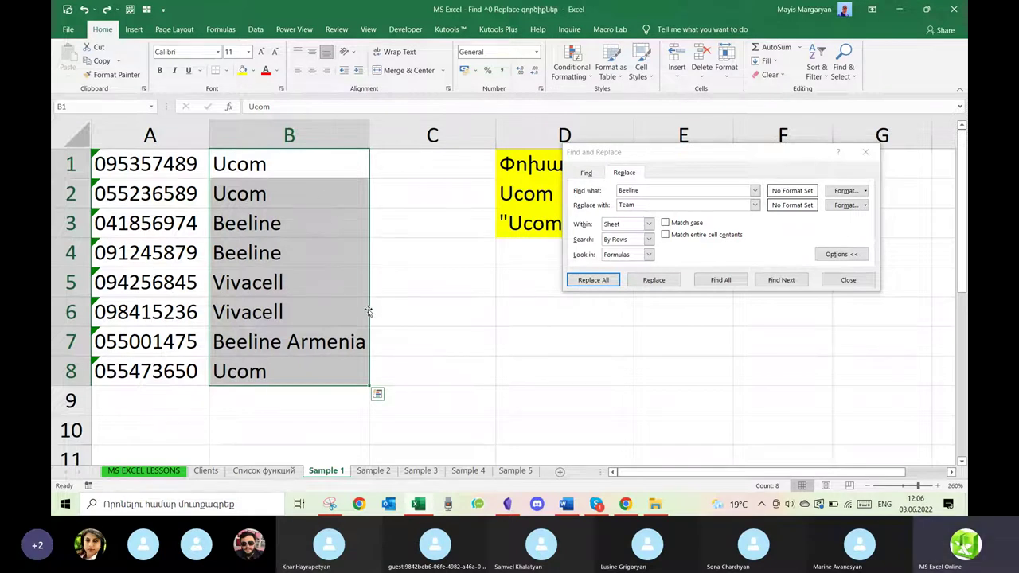
{"action": "left_click", "coordinate": [676, 193]}
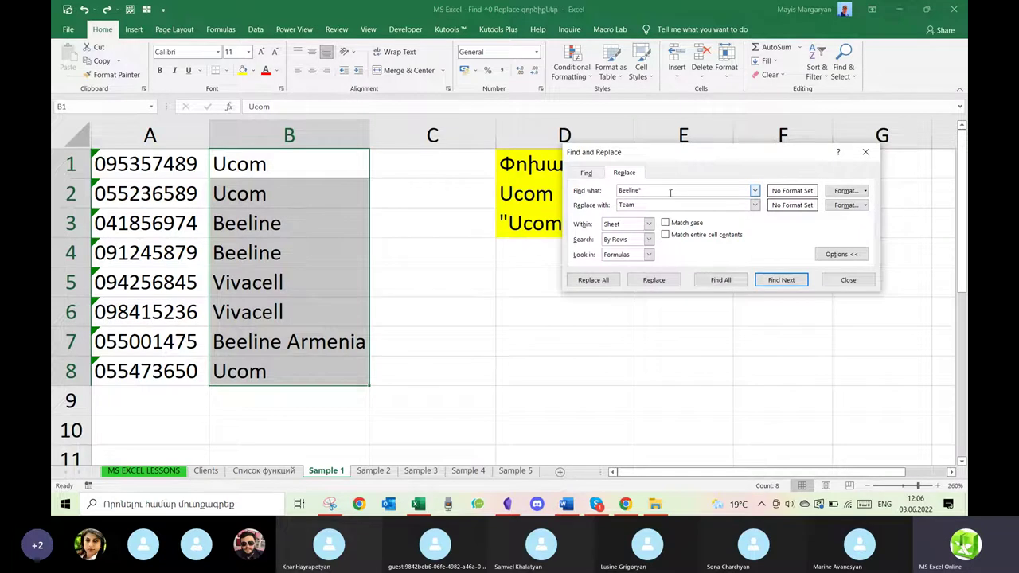
{"action": "left_click", "coordinate": [619, 192]}
{"action": "type", "text": "*"}
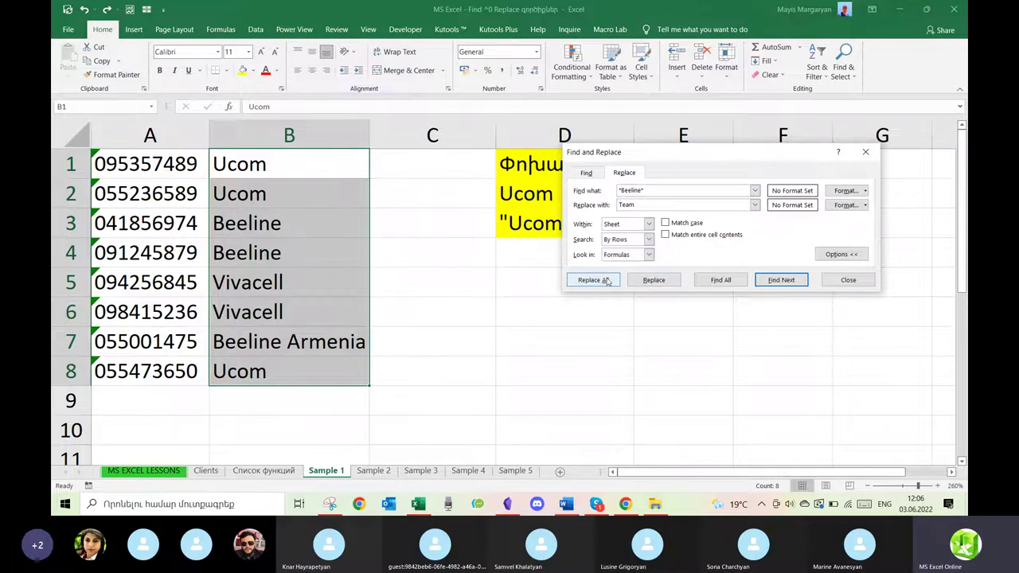
{"action": "left_click", "coordinate": [607, 282]}
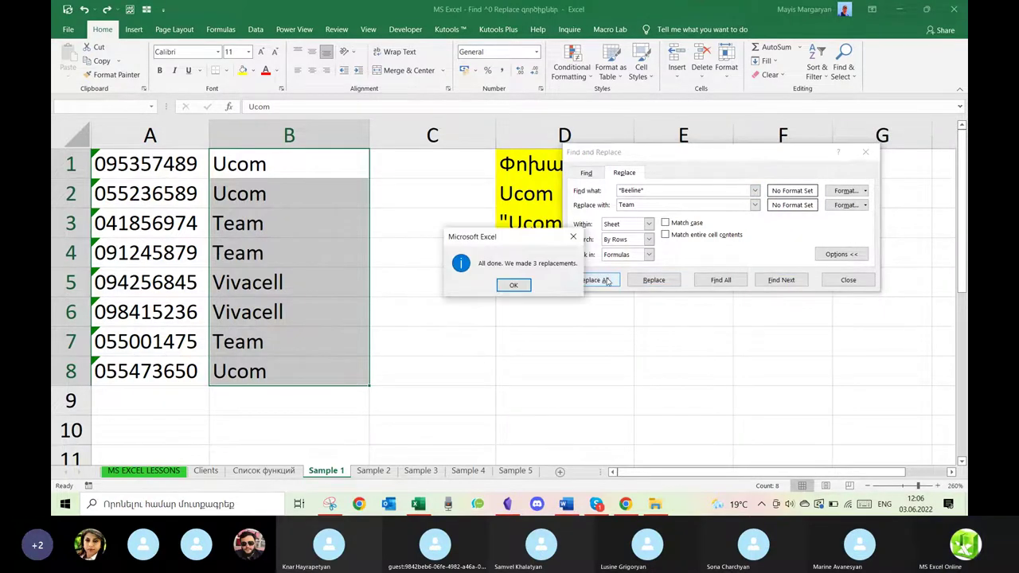
{"action": "left_click", "coordinate": [513, 286]}
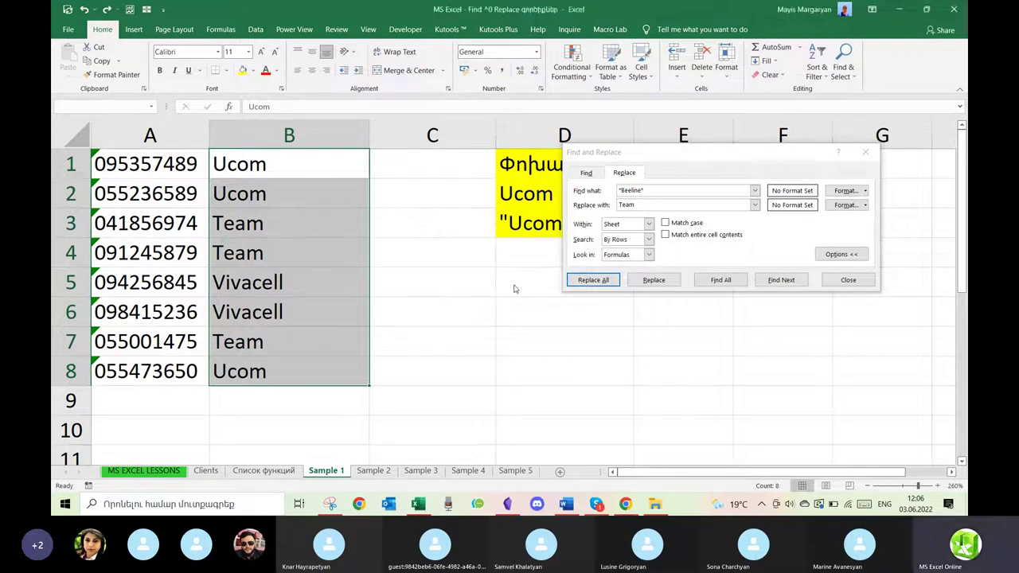
Open Sample 4 at 150% zoom, clear both Find and Replace fields, and select A1:A18.
{"action": "left_click", "coordinate": [467, 471]}
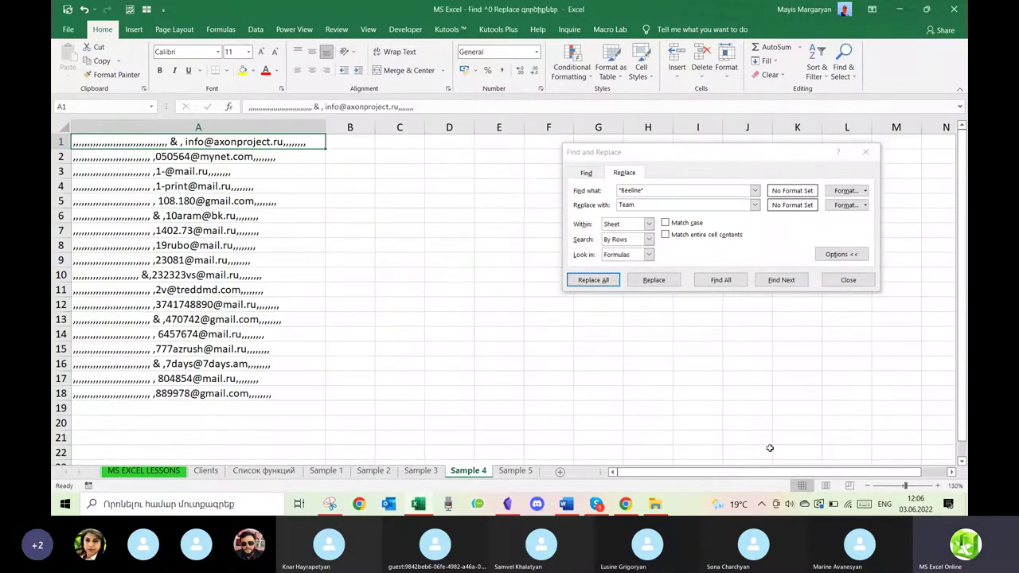
{"action": "left_click", "coordinate": [937, 486]}
{"action": "left_click", "coordinate": [937, 487]}
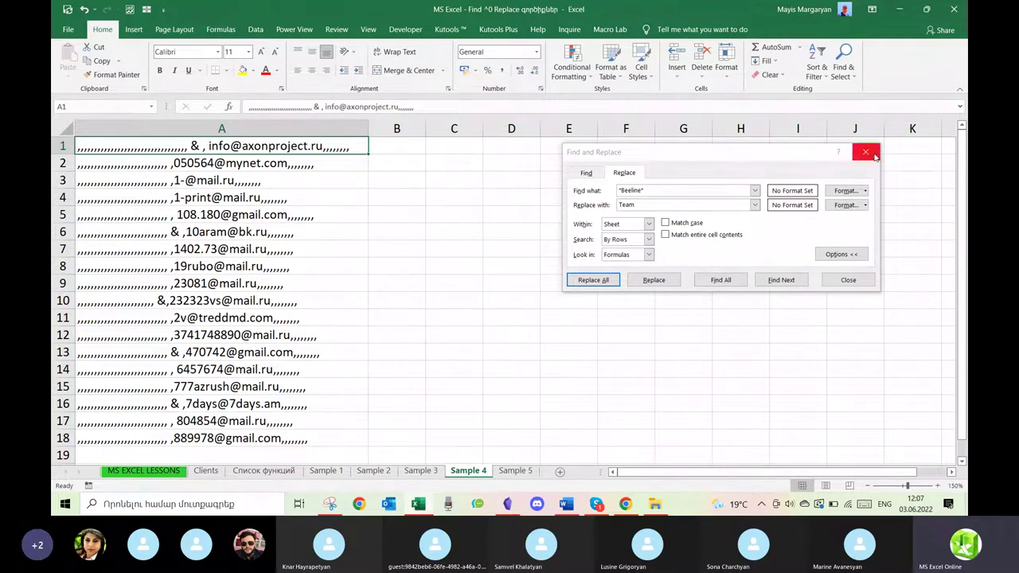
{"action": "left_click", "coordinate": [577, 182]}
{"action": "key", "text": "BackSpace"}
{"action": "key", "text": "Tab"}
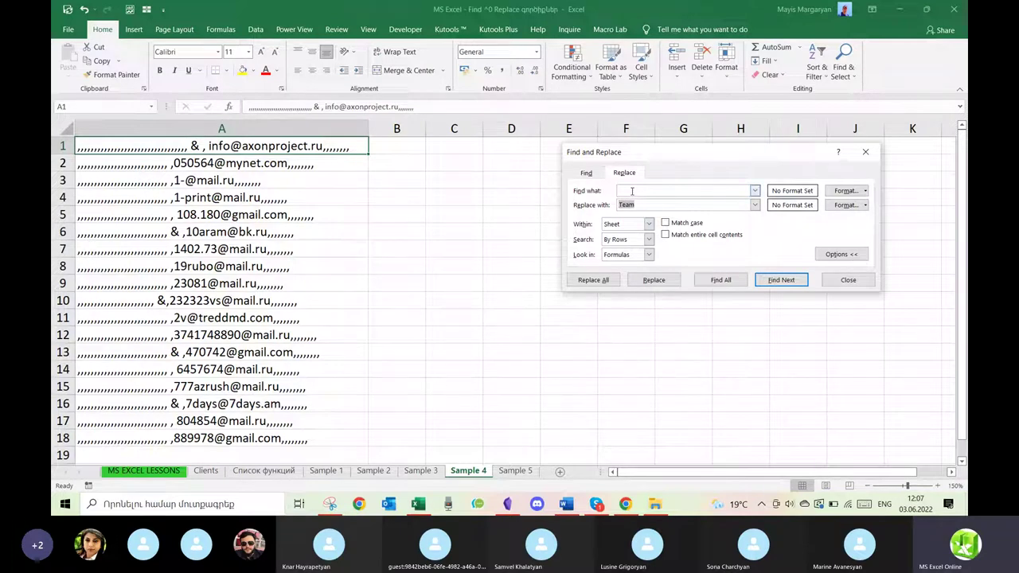
{"action": "key", "text": "BackSpace"}
{"action": "left_click_drag", "start_coordinate": [322, 147], "coordinate": [310, 438]}
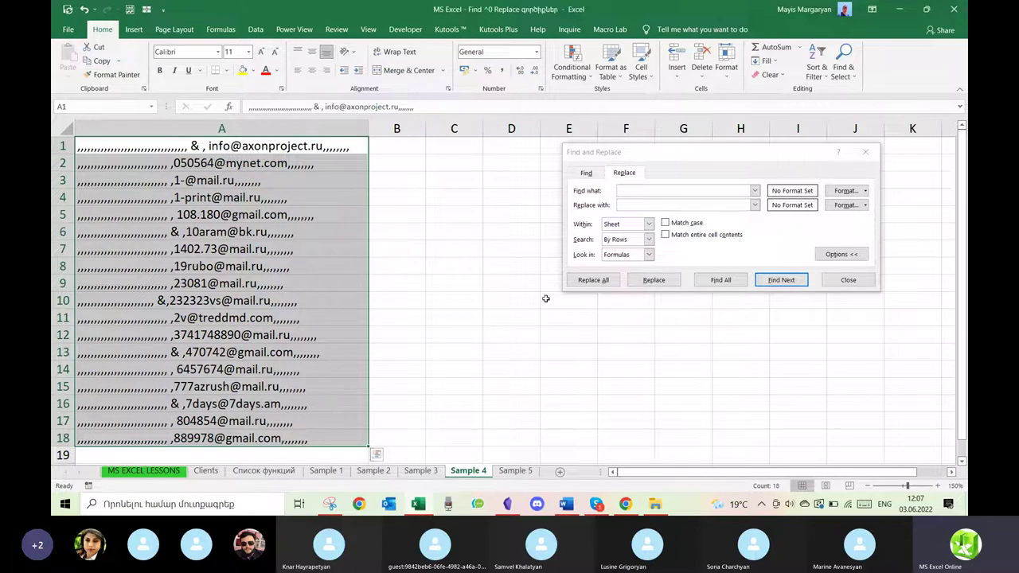
Replace every comma in A1:A18 with nothing, making 650 replacements.
{"action": "left_click", "coordinate": [697, 189]}
{"action": "type", "text": ","}
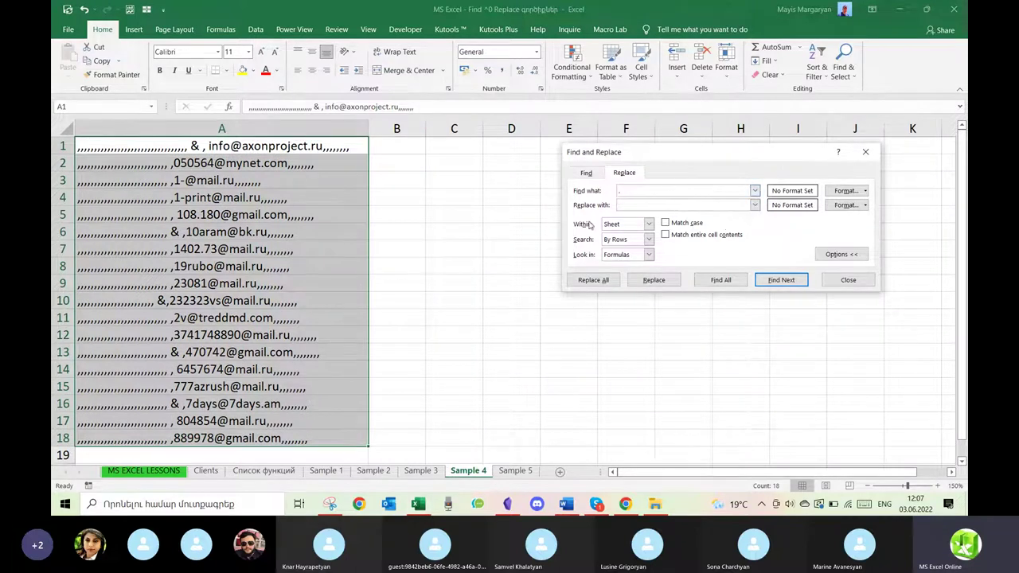
{"action": "left_click", "coordinate": [666, 236]}
{"action": "left_click", "coordinate": [666, 235]}
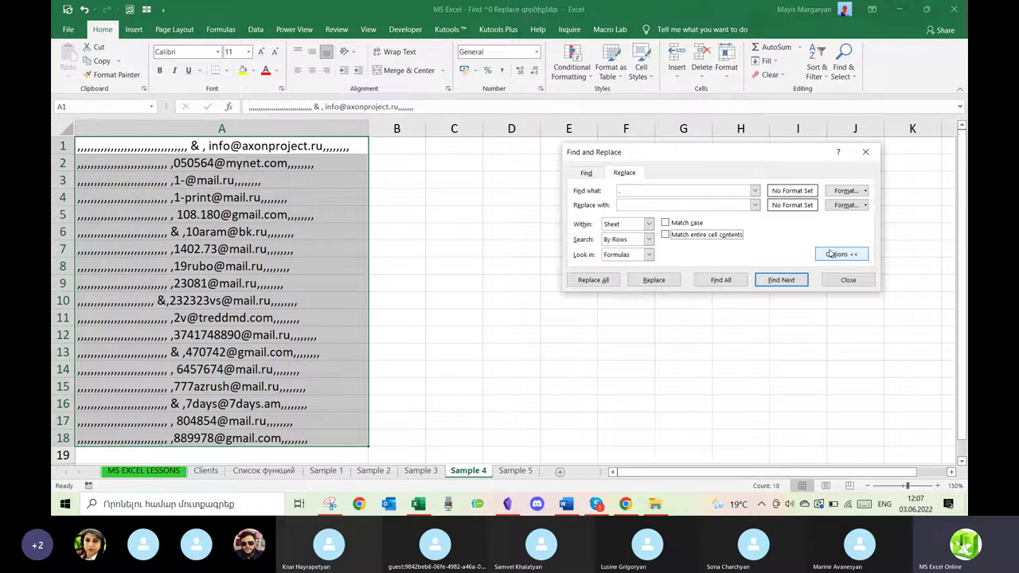
{"action": "left_click", "coordinate": [830, 254]}
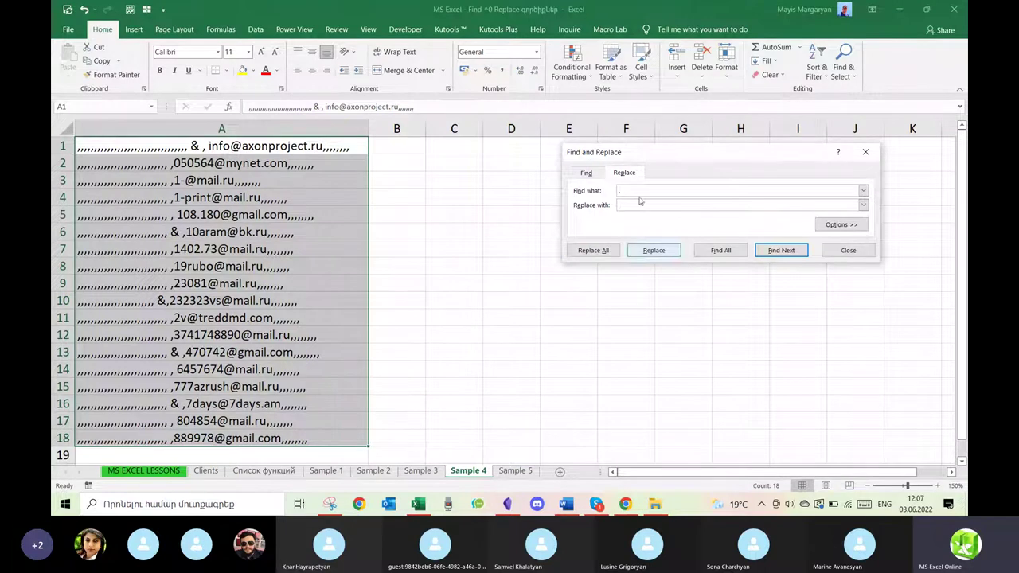
{"action": "left_click", "coordinate": [593, 251]}
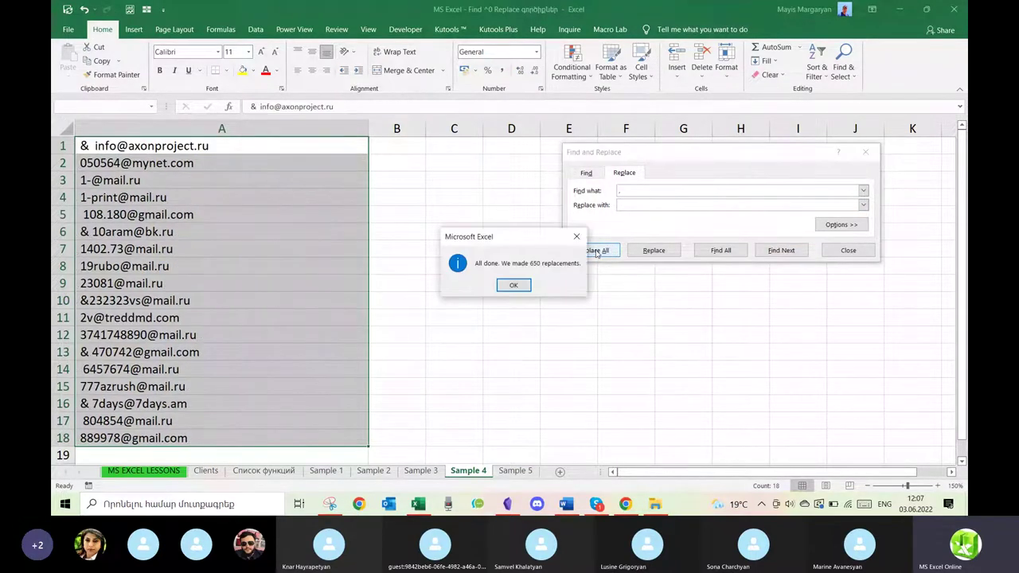
{"action": "left_click", "coordinate": [514, 286]}
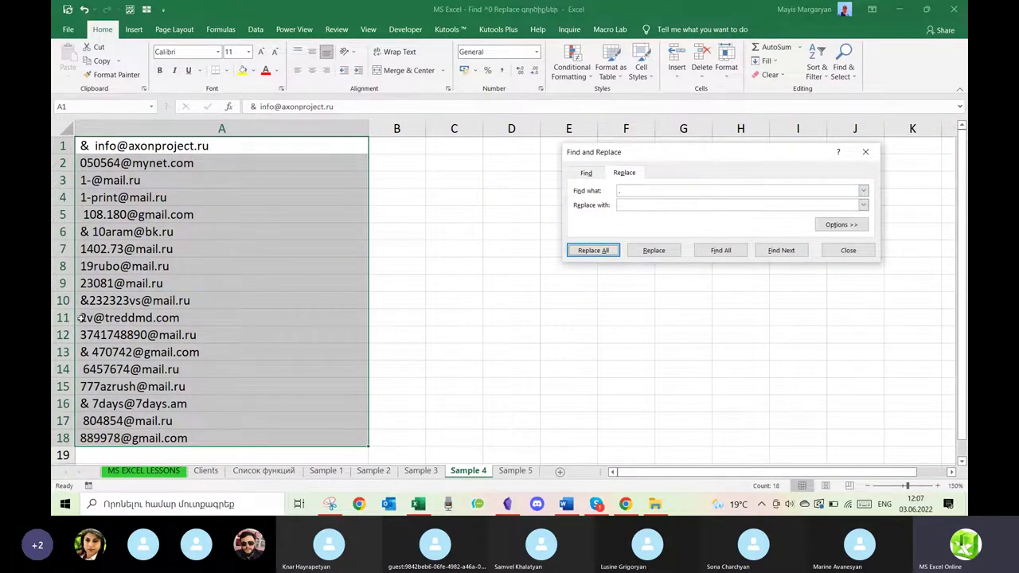
Remove every & sign from the e-mail list with an empty replacement.
{"action": "left_click", "coordinate": [634, 186]}
{"action": "key", "text": "BackSpace"}
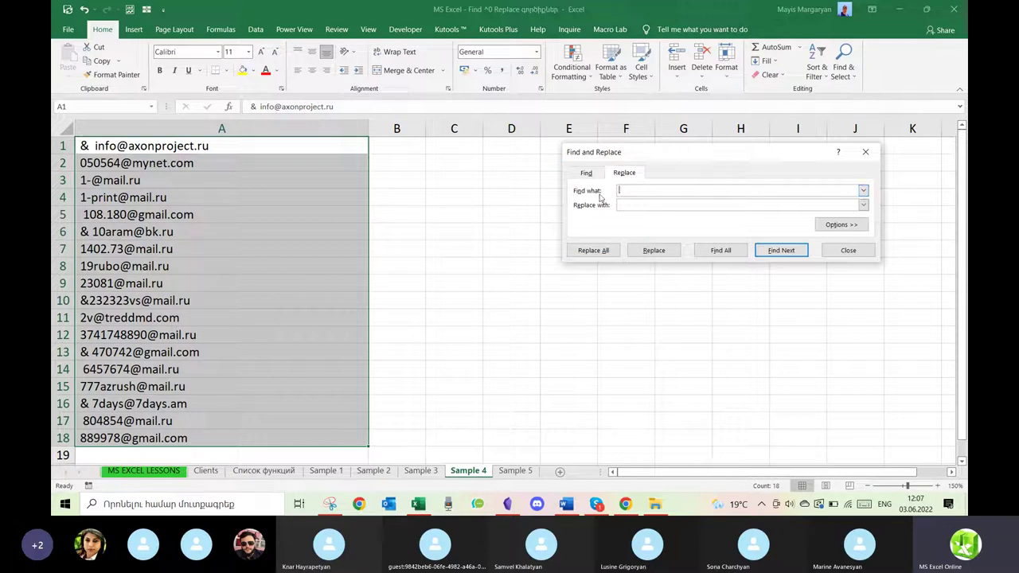
{"action": "left_click", "coordinate": [601, 252]}
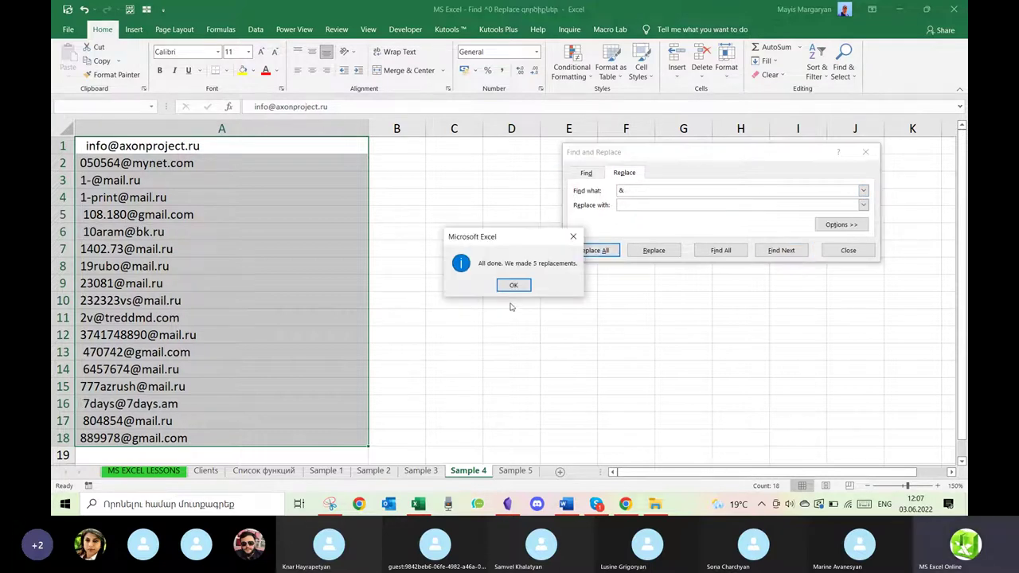
{"action": "left_click", "coordinate": [514, 285]}
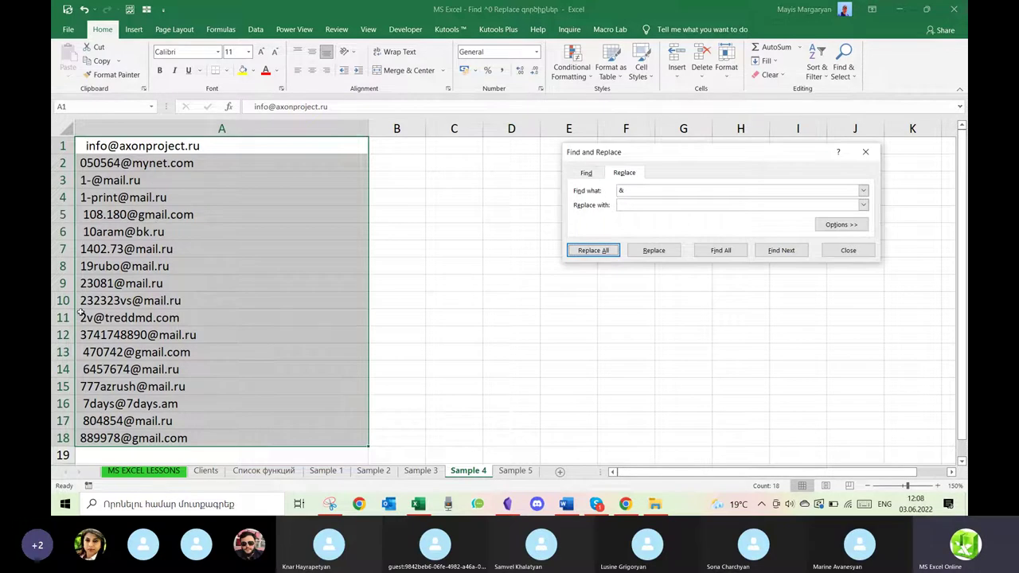
Remove all leading spaces from the e-mail list and close Find and Replace.
{"action": "left_click", "coordinate": [643, 192]}
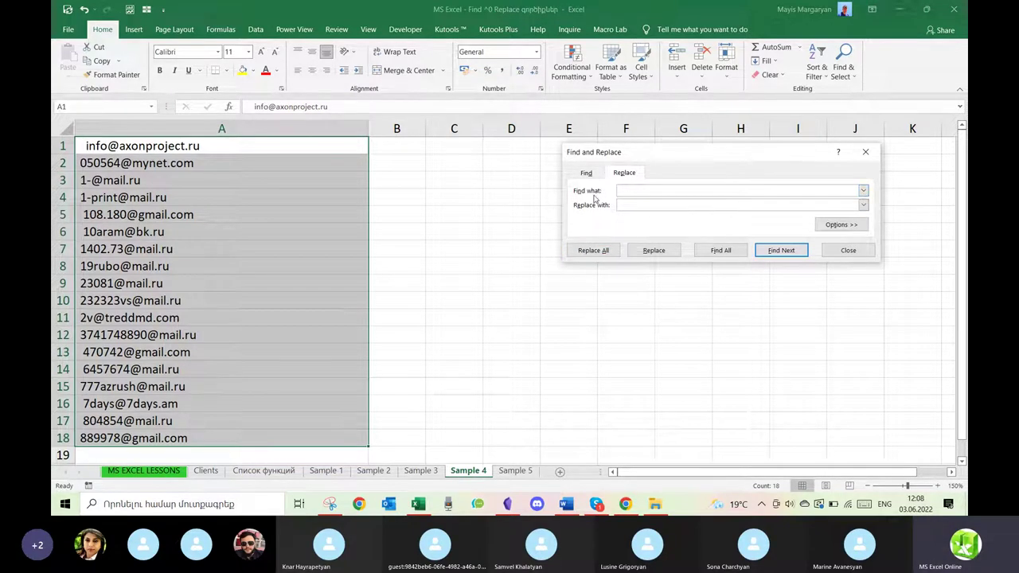
{"action": "left_click", "coordinate": [594, 249]}
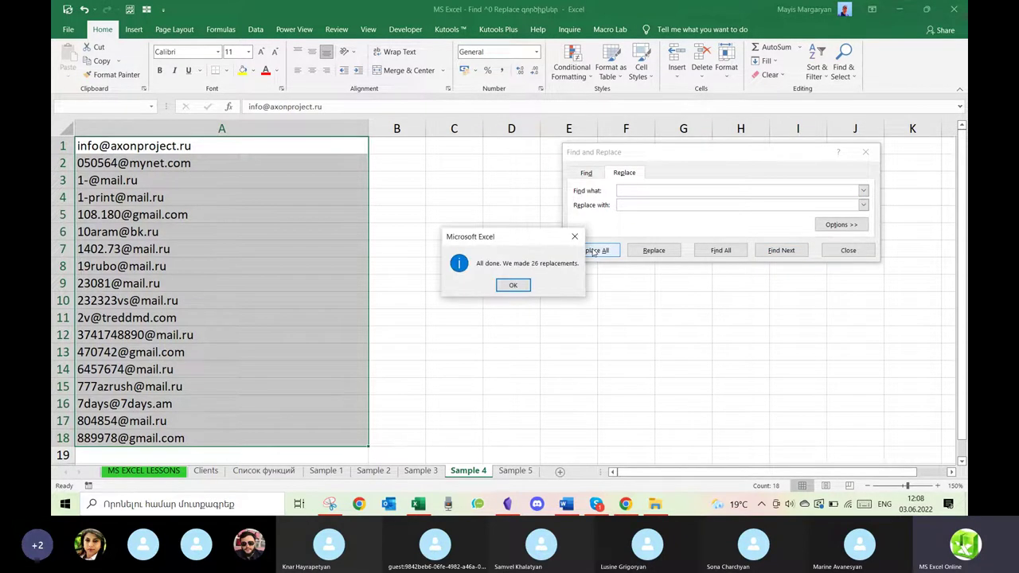
{"action": "left_click", "coordinate": [518, 283]}
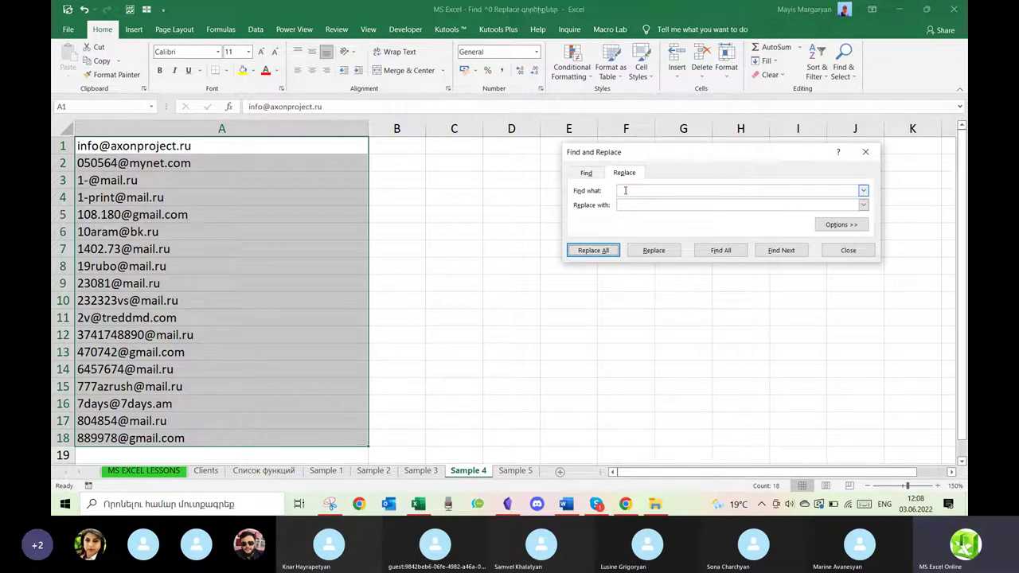
{"action": "left_click", "coordinate": [864, 153]}
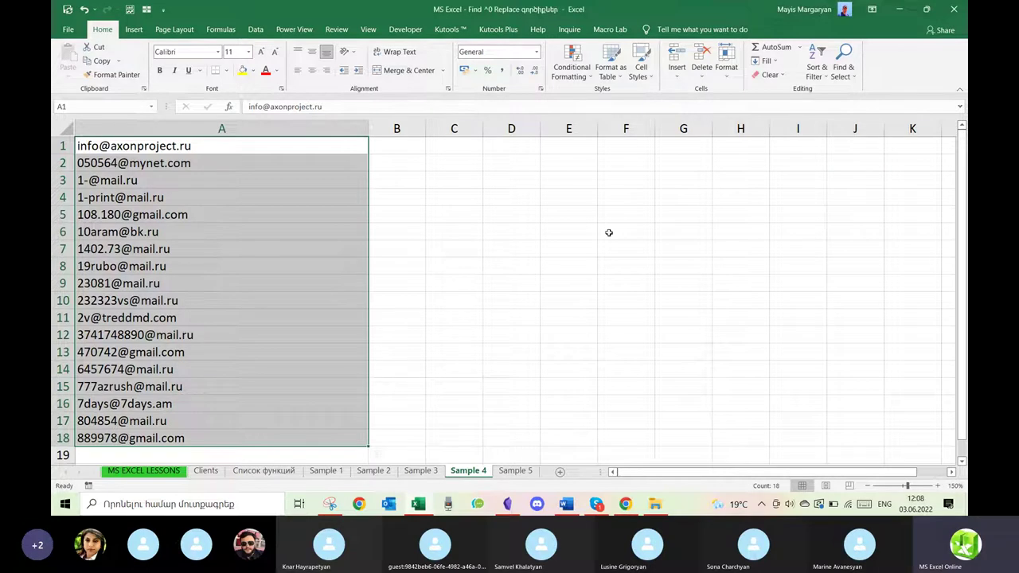
Go to the Sample 5 staff table, select C2, and show the View tab's Freeze Panes choices.
{"action": "left_click", "coordinate": [510, 471]}
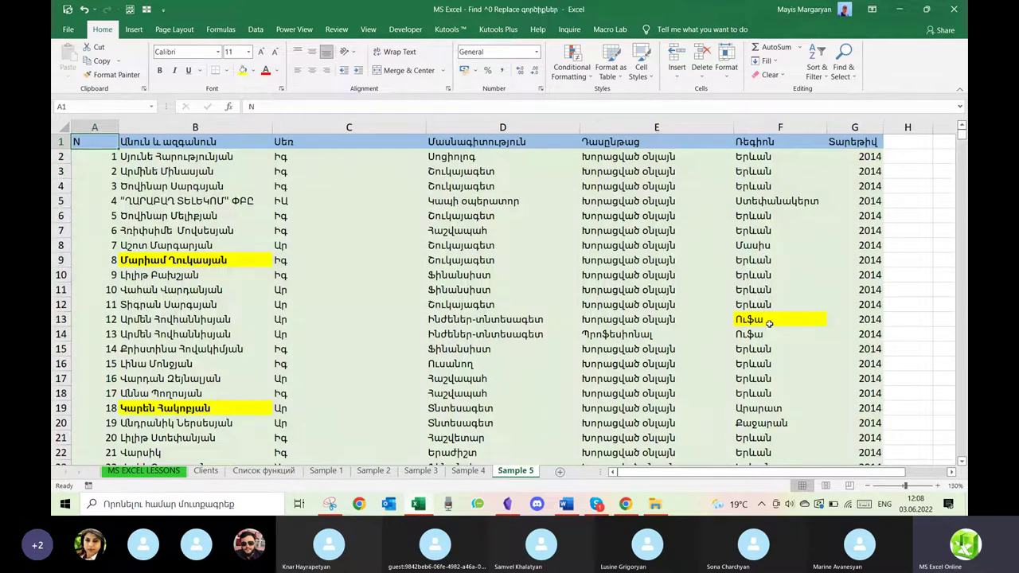
{"action": "left_click", "coordinate": [442, 275]}
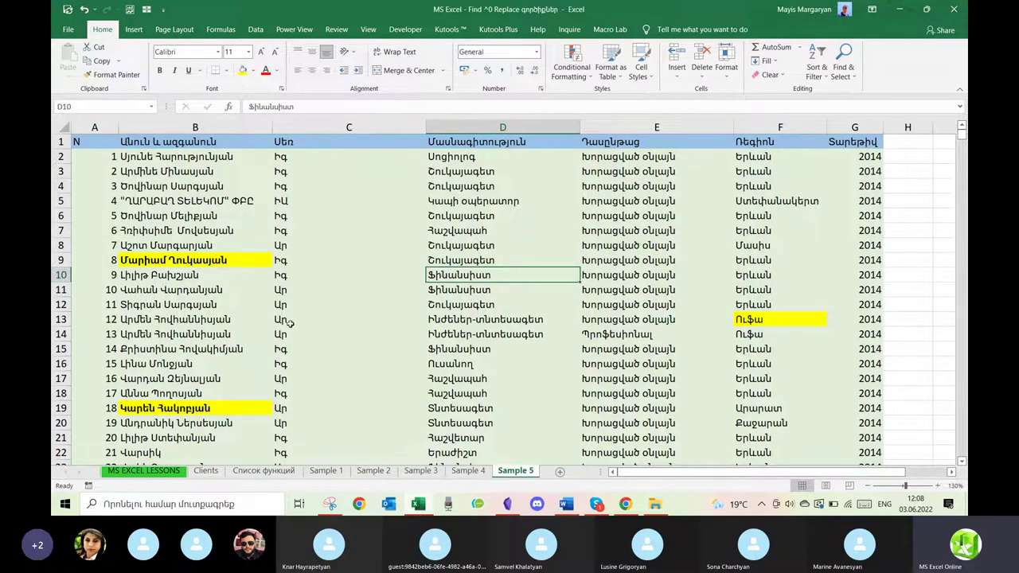
{"action": "scroll", "coordinate": [371, 354], "scroll_direction": "down", "scroll_amount": 1}
{"action": "scroll", "coordinate": [372, 354], "scroll_direction": "down", "scroll_amount": 4}
{"action": "scroll", "coordinate": [371, 354], "scroll_direction": "up", "scroll_amount": 4}
{"action": "left_click", "coordinate": [488, 157]}
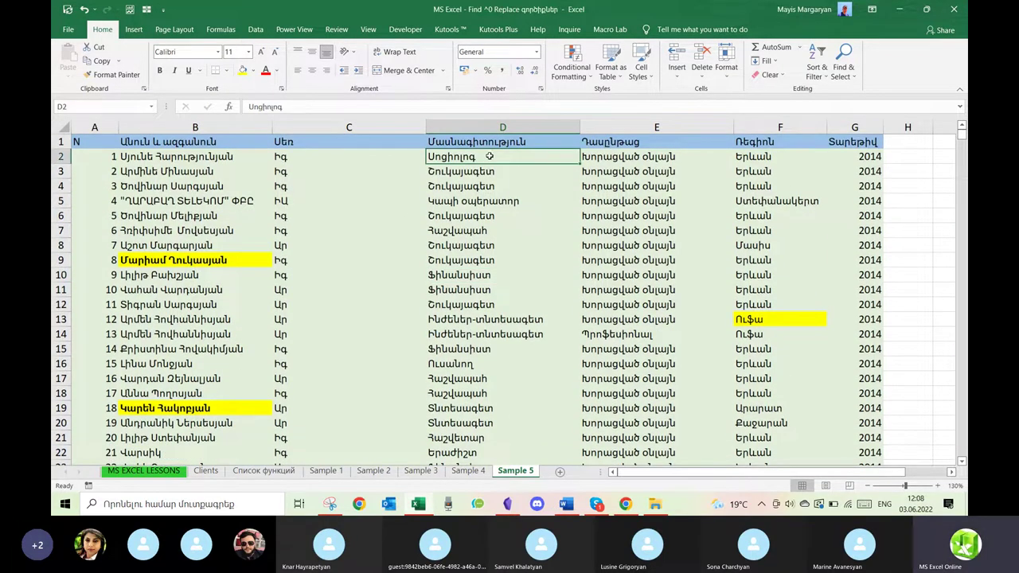
{"action": "left_click", "coordinate": [285, 156]}
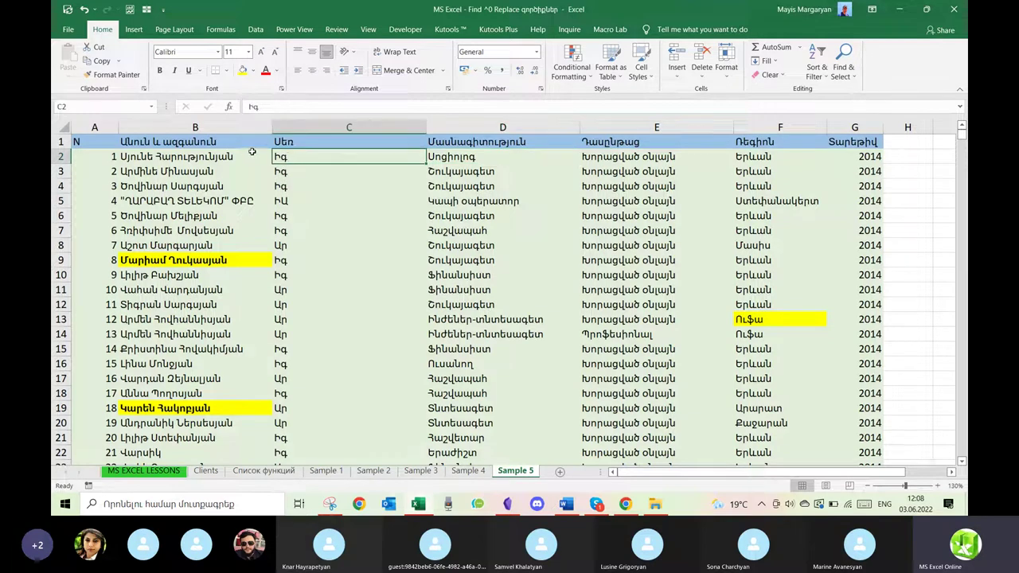
{"action": "left_click", "coordinate": [256, 32]}
{"action": "left_click", "coordinate": [368, 31]}
{"action": "left_click", "coordinate": [450, 70]}
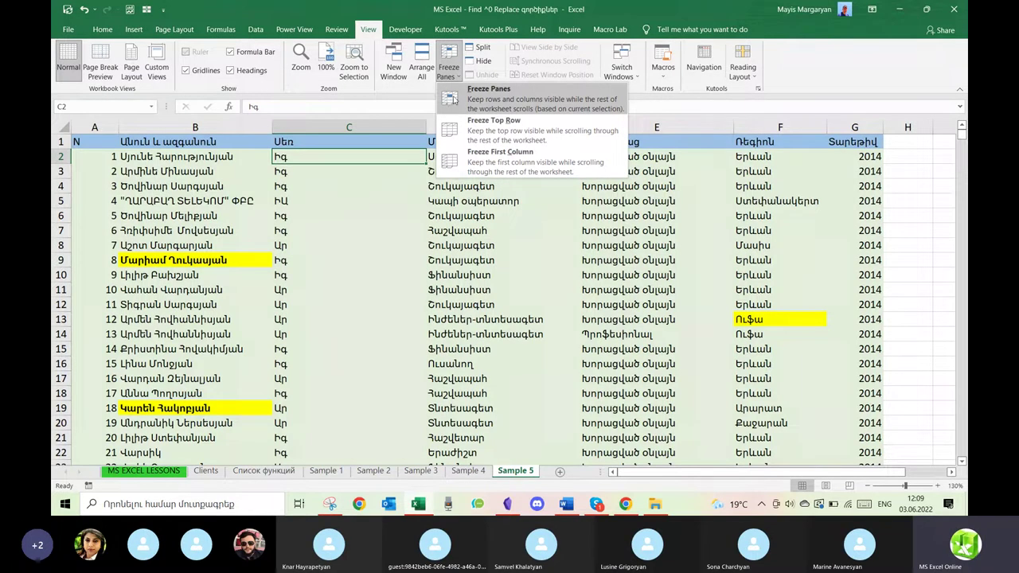
{"action": "left_click", "coordinate": [451, 99]}
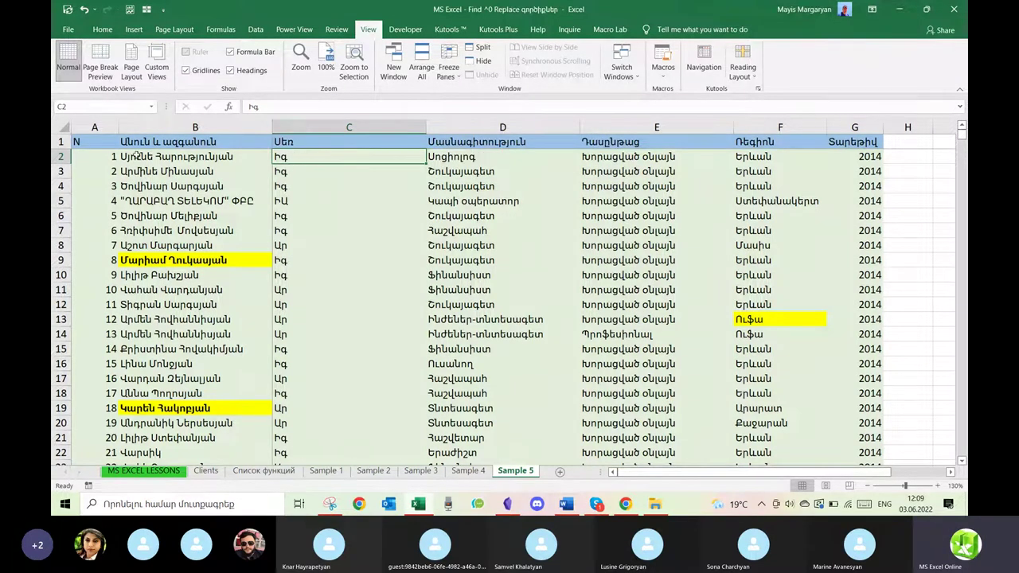
{"action": "scroll", "coordinate": [500, 274], "scroll_direction": "right", "scroll_amount": 10}
{"action": "scroll", "coordinate": [500, 274], "scroll_direction": "left", "scroll_amount": 10}
{"action": "scroll", "coordinate": [500, 274], "scroll_direction": "right", "scroll_amount": 4}
{"action": "scroll", "coordinate": [500, 274], "scroll_direction": "right", "scroll_amount": 1}
{"action": "scroll", "coordinate": [500, 273], "scroll_direction": "left", "scroll_amount": 2}
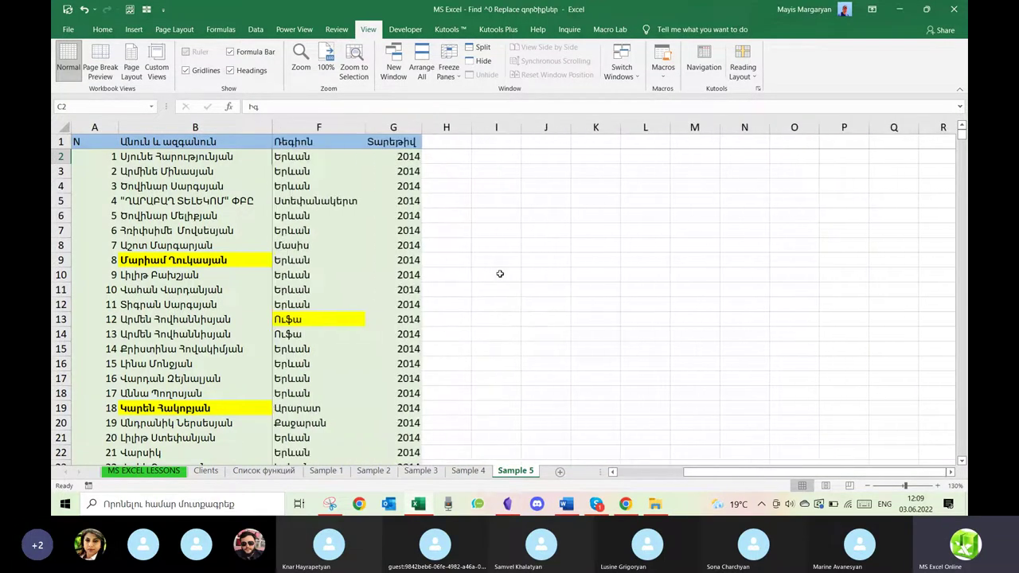
{"action": "scroll", "coordinate": [500, 274], "scroll_direction": "left", "scroll_amount": 1}
{"action": "scroll", "coordinate": [500, 274], "scroll_direction": "down", "scroll_amount": 4}
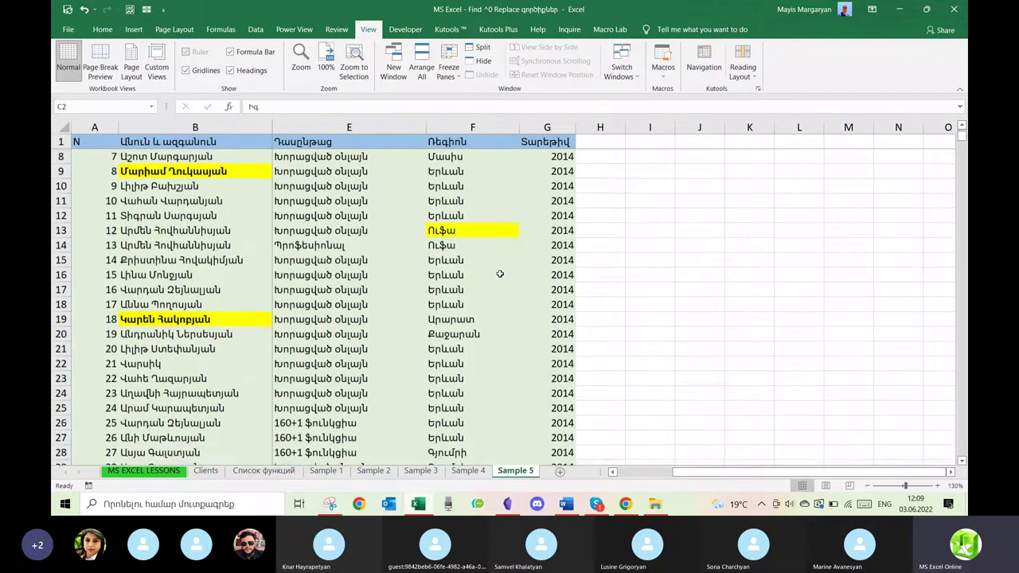
{"action": "scroll", "coordinate": [500, 274], "scroll_direction": "up", "scroll_amount": 4}
{"action": "scroll", "coordinate": [500, 274], "scroll_direction": "down", "scroll_amount": 4}
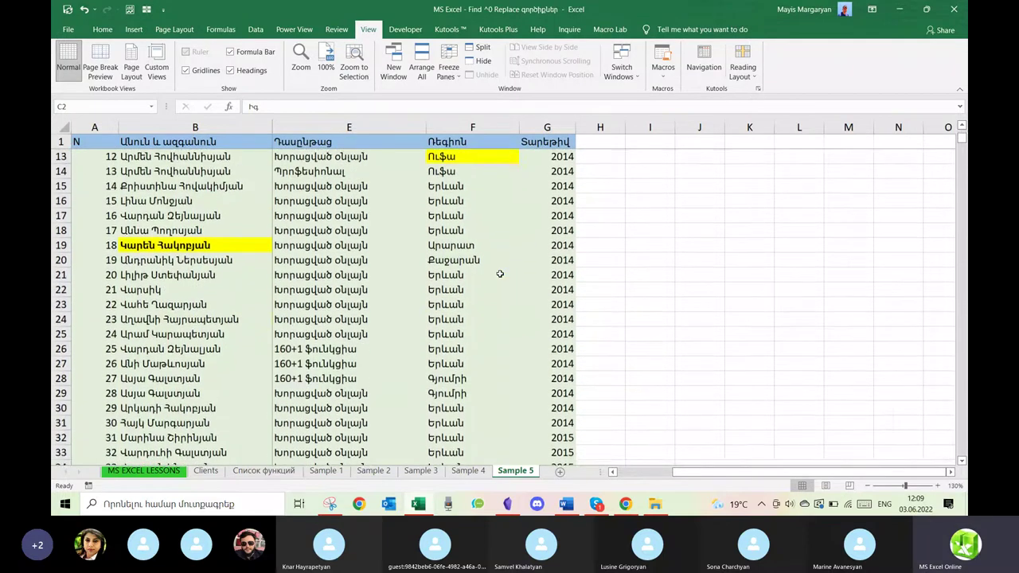
{"action": "scroll", "coordinate": [500, 274], "scroll_direction": "left", "scroll_amount": 4}
{"action": "scroll", "coordinate": [499, 274], "scroll_direction": "right", "scroll_amount": 2}
{"action": "scroll", "coordinate": [502, 274], "scroll_direction": "down", "scroll_amount": 5}
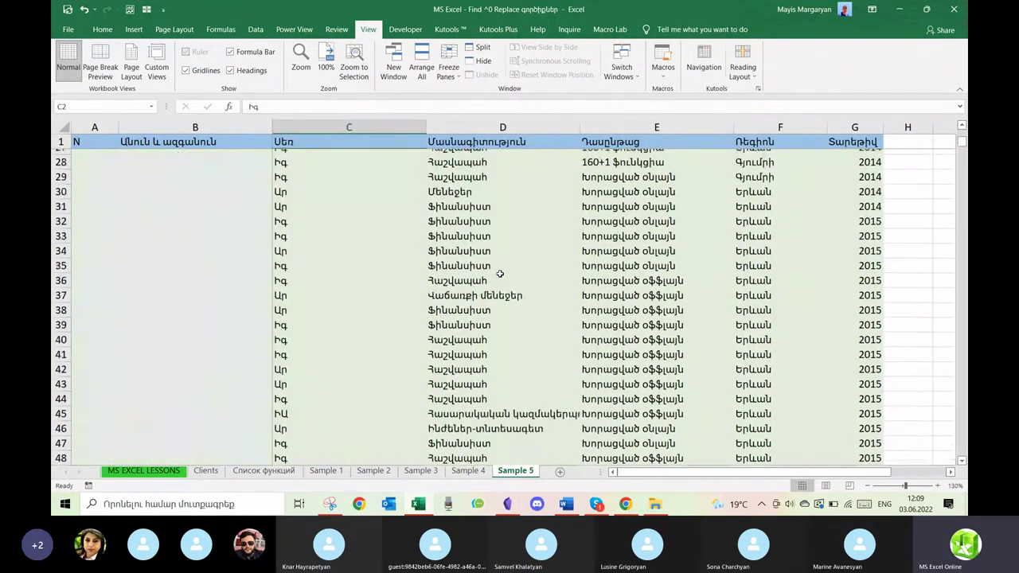
{"action": "scroll", "coordinate": [509, 274], "scroll_direction": "down", "scroll_amount": 9}
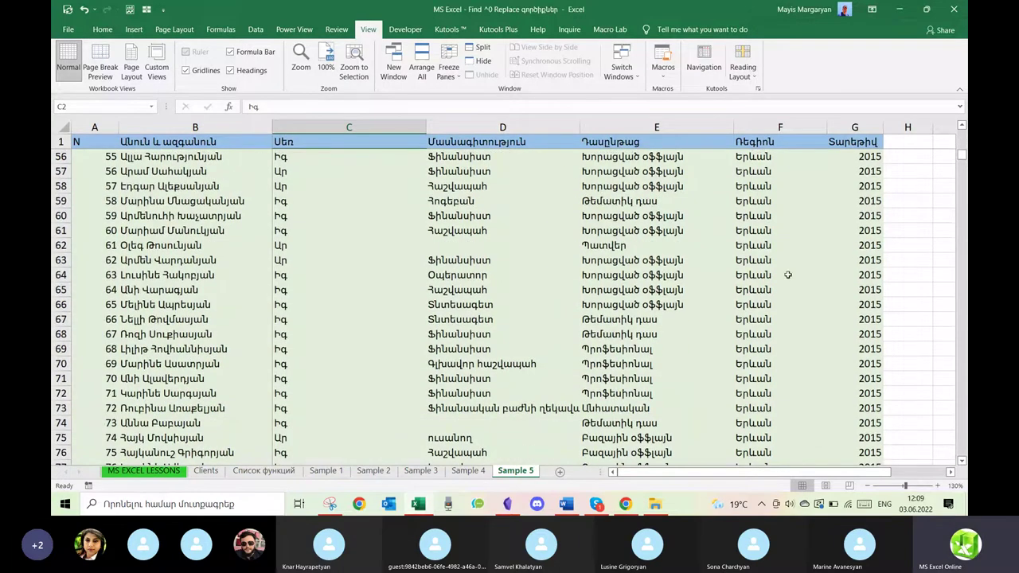
{"action": "scroll", "coordinate": [536, 335], "scroll_direction": "down", "scroll_amount": 20}
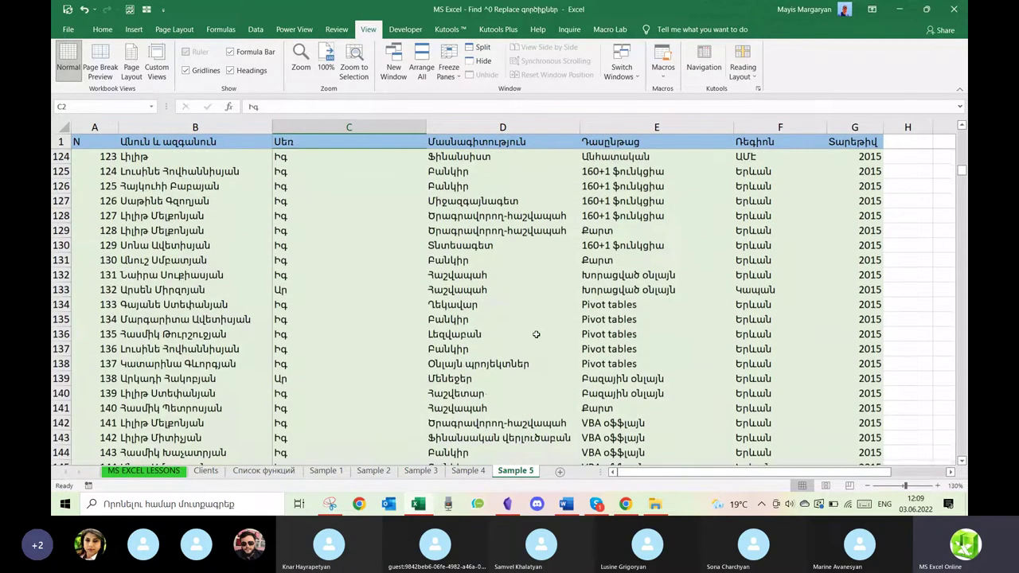
{"action": "scroll", "coordinate": [536, 334], "scroll_direction": "down", "scroll_amount": 5}
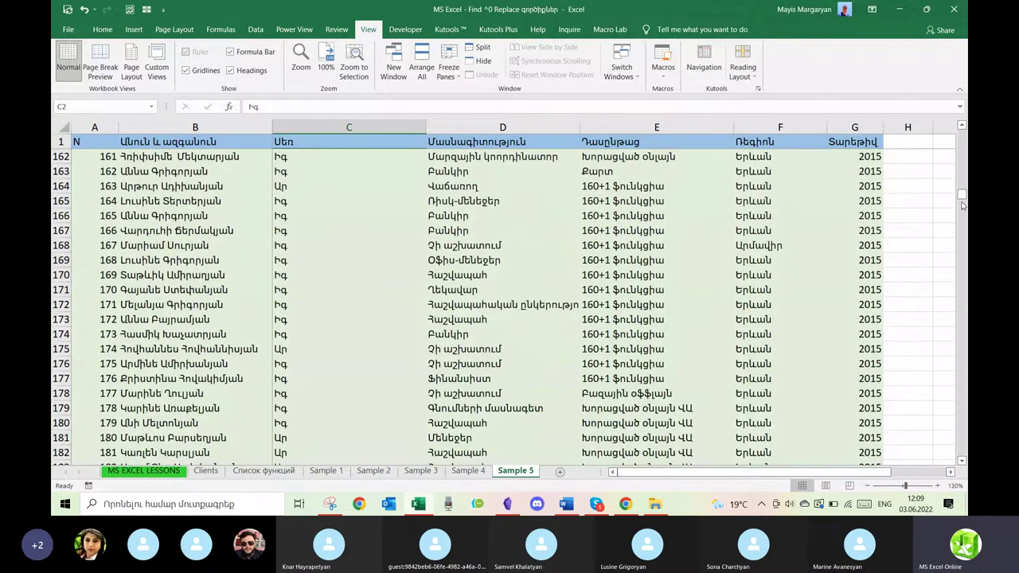
{"action": "left_click_drag", "start_coordinate": [963, 199], "coordinate": [963, 462]}
{"action": "left_click", "coordinate": [506, 437]}
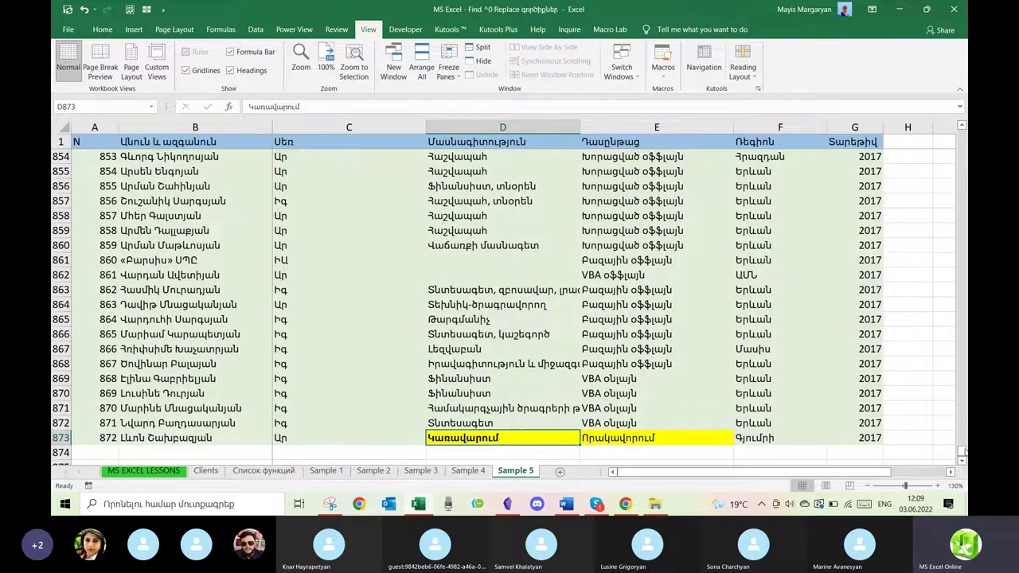
{"action": "left_click_drag", "start_coordinate": [962, 451], "coordinate": [963, 130]}
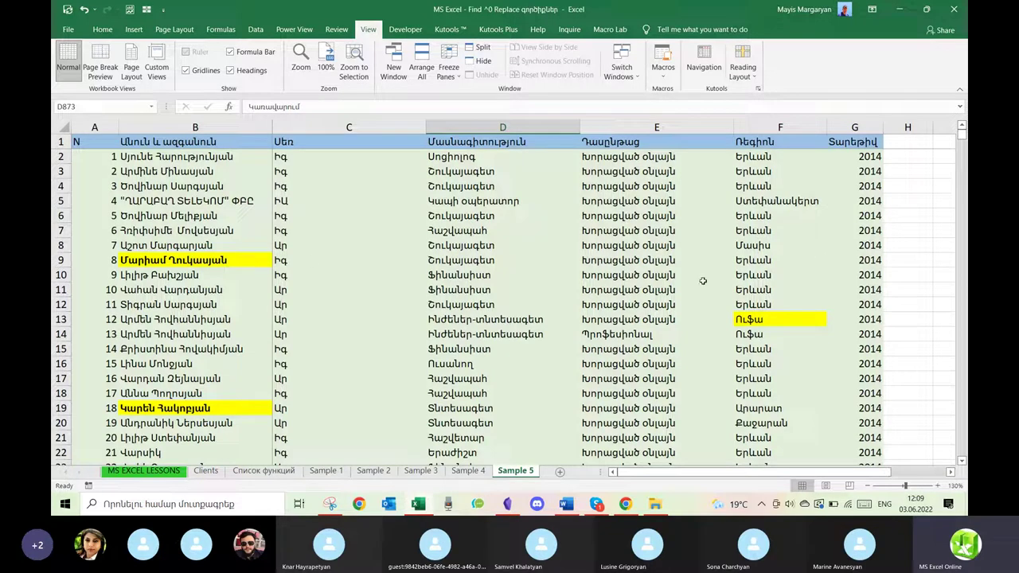
{"action": "left_click", "coordinate": [774, 326]}
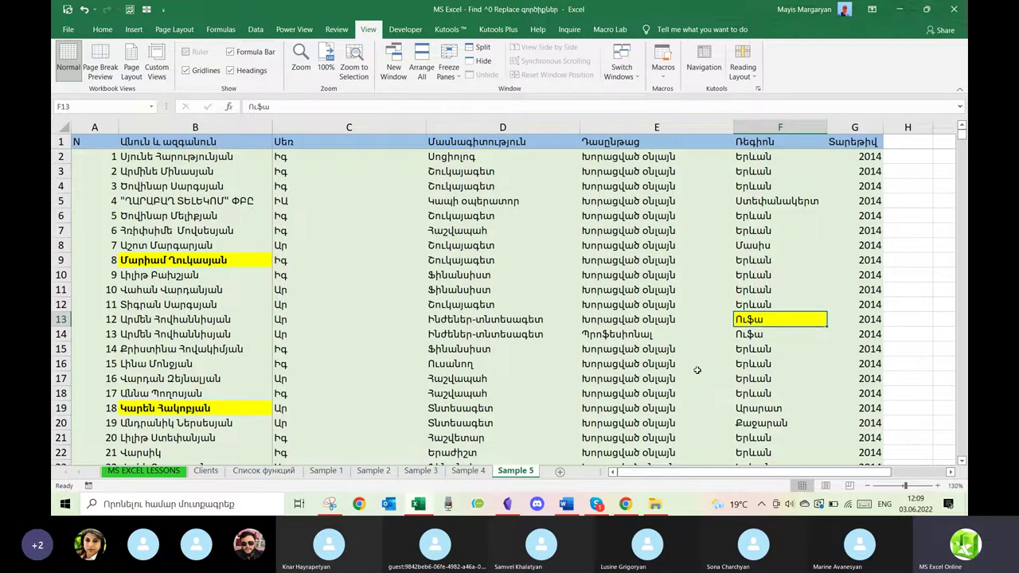
{"action": "scroll", "coordinate": [696, 370], "scroll_direction": "down", "scroll_amount": 2}
{"action": "scroll", "coordinate": [697, 370], "scroll_direction": "up", "scroll_amount": 2}
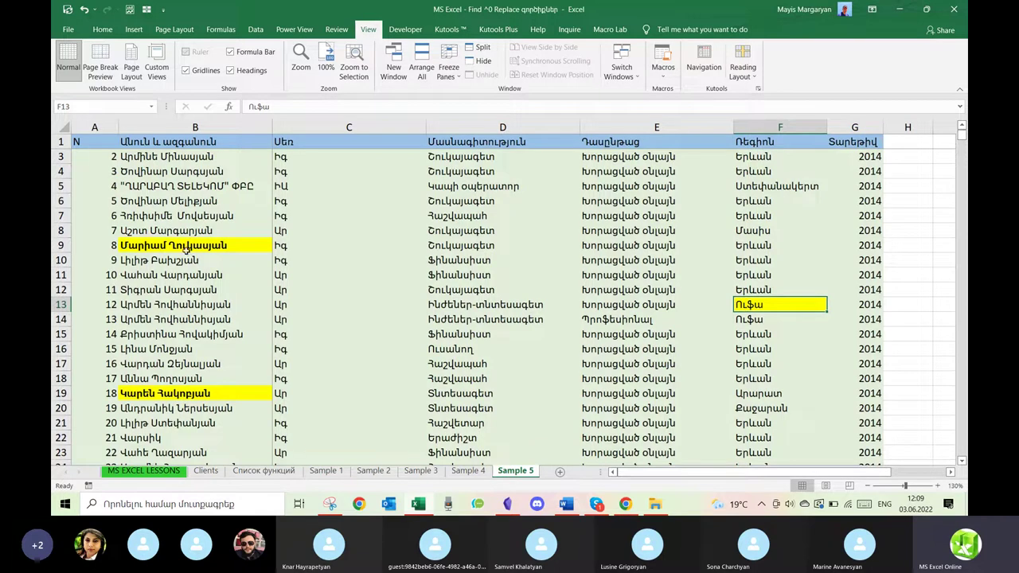
{"action": "left_click", "coordinate": [188, 252]}
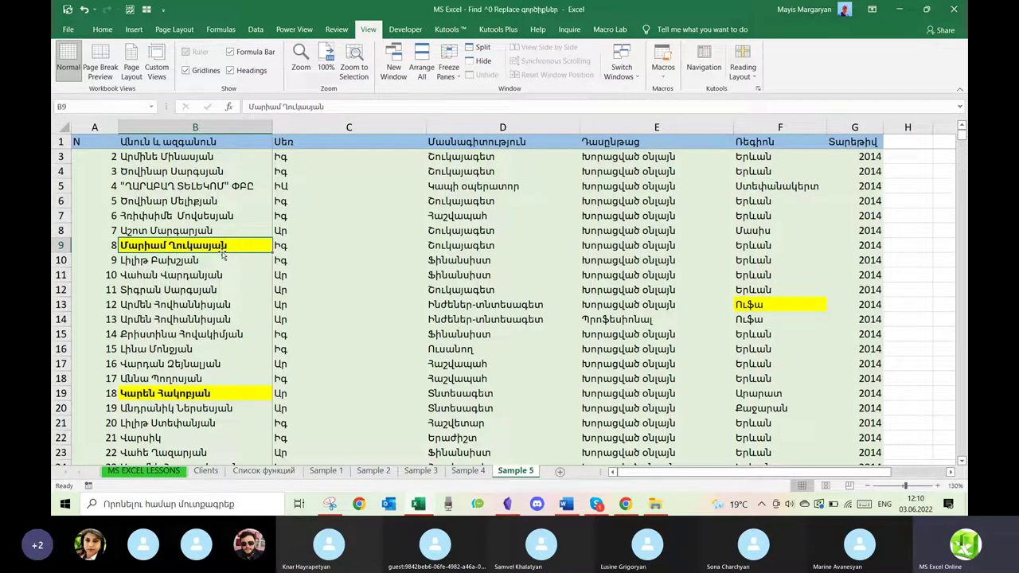
{"action": "left_click", "coordinate": [561, 276]}
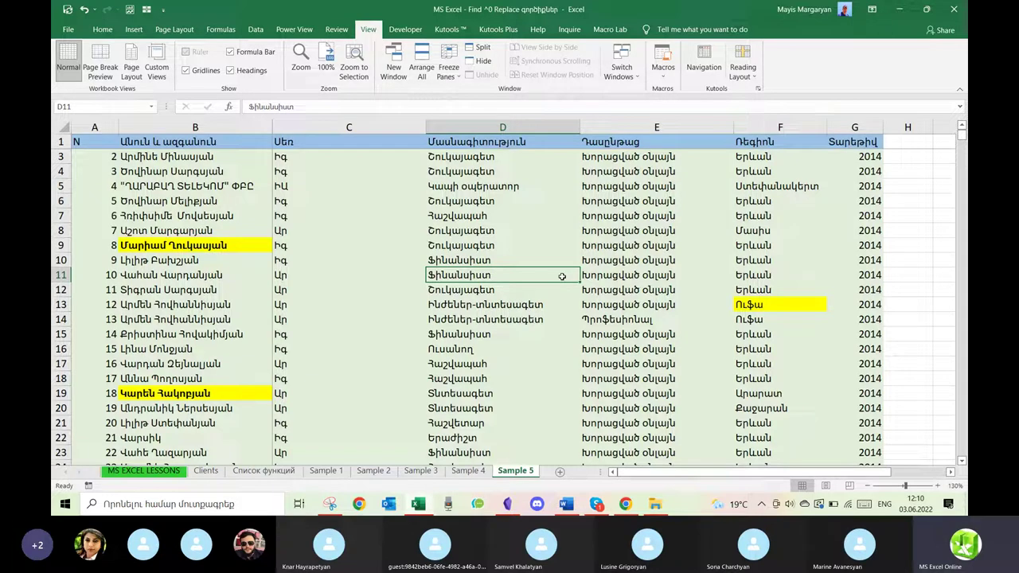
Open Find and Replace on the Replace tab with options expanded, and inspect the yellow name in B19.
{"action": "key", "text": "ctrl+f"}
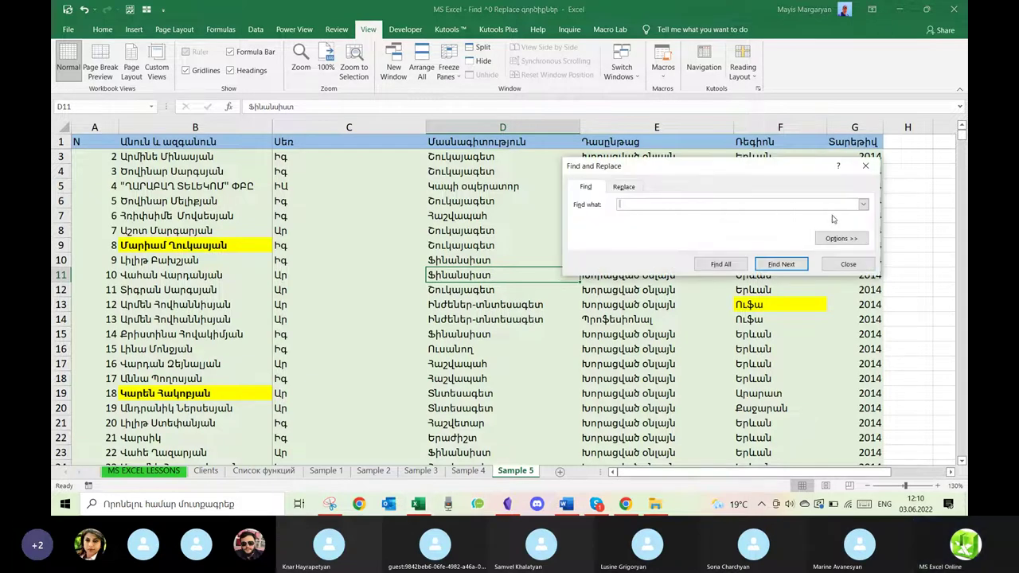
{"action": "left_click", "coordinate": [840, 238]}
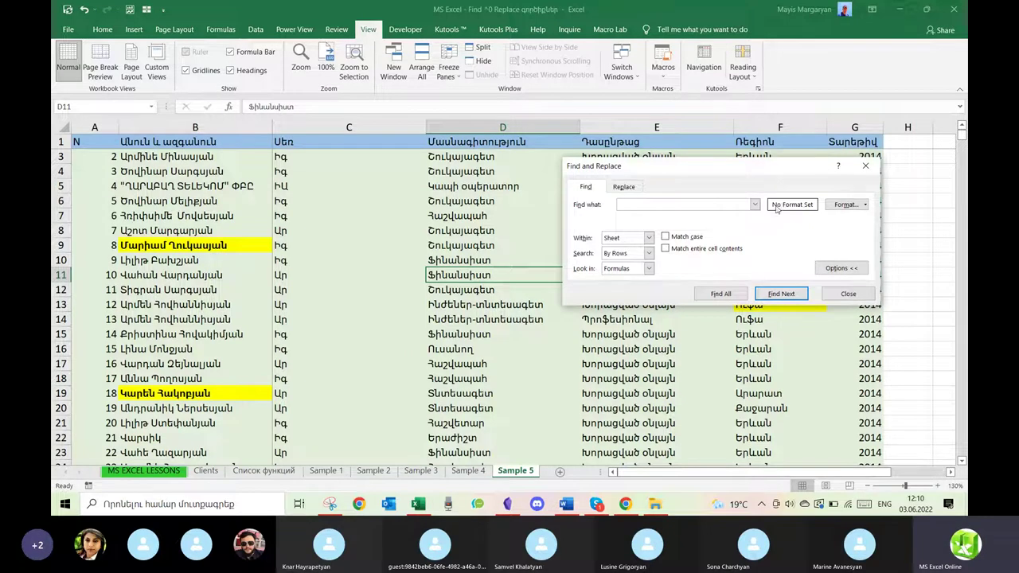
{"action": "left_click", "coordinate": [669, 201]}
{"action": "left_click", "coordinate": [633, 189]}
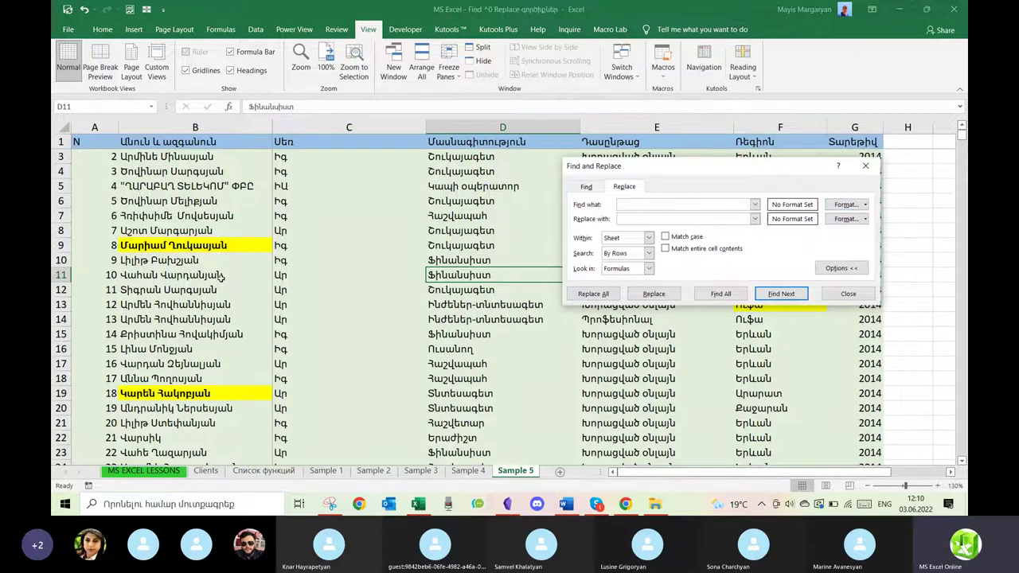
{"action": "left_click", "coordinate": [196, 396]}
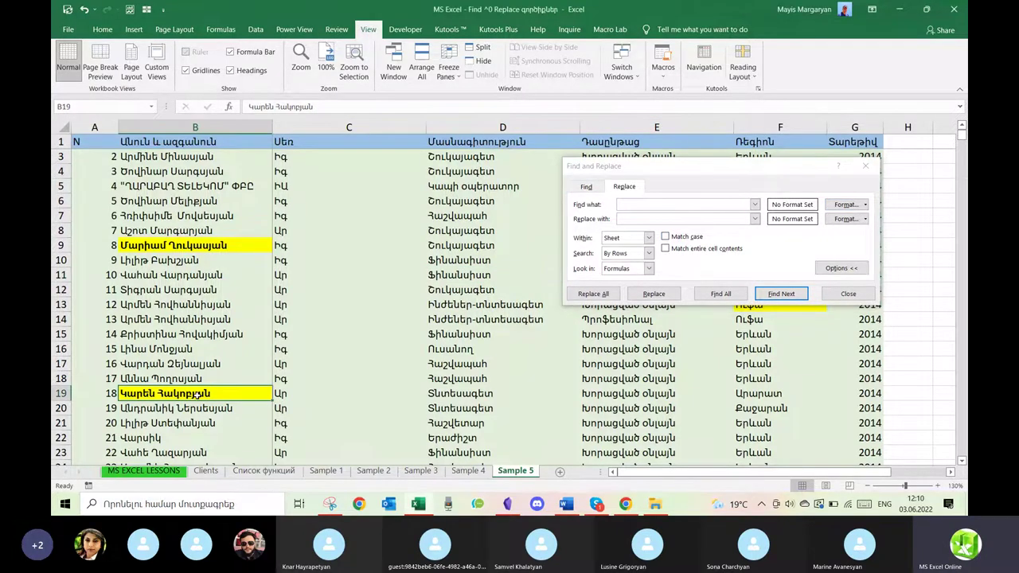
{"action": "scroll", "coordinate": [196, 396], "scroll_direction": "down", "scroll_amount": 1}
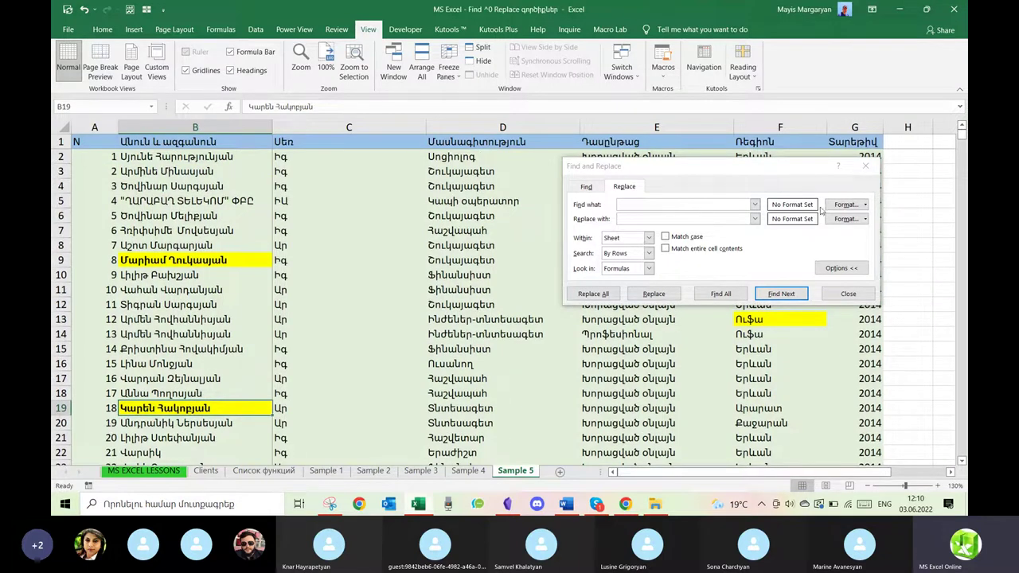
Set the search format from cell B9's bold yellow-filled formatting.
{"action": "left_click", "coordinate": [865, 206]}
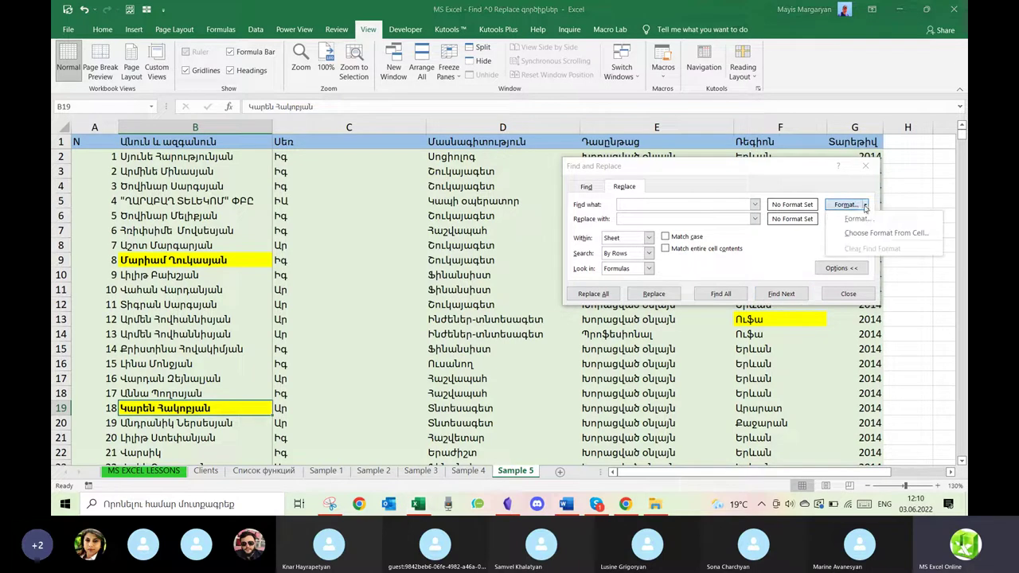
{"action": "left_click", "coordinate": [900, 235]}
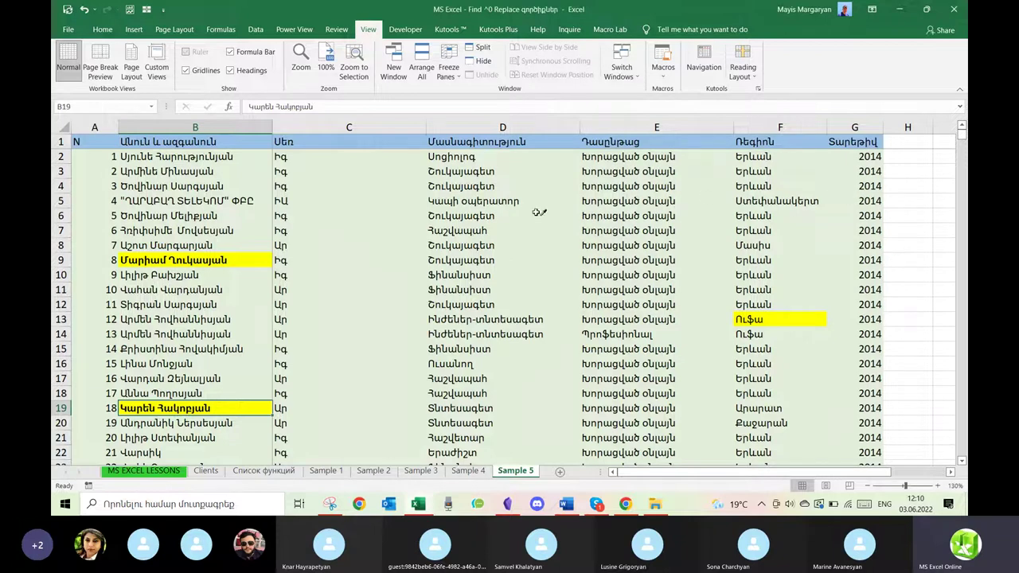
{"action": "left_click", "coordinate": [226, 260]}
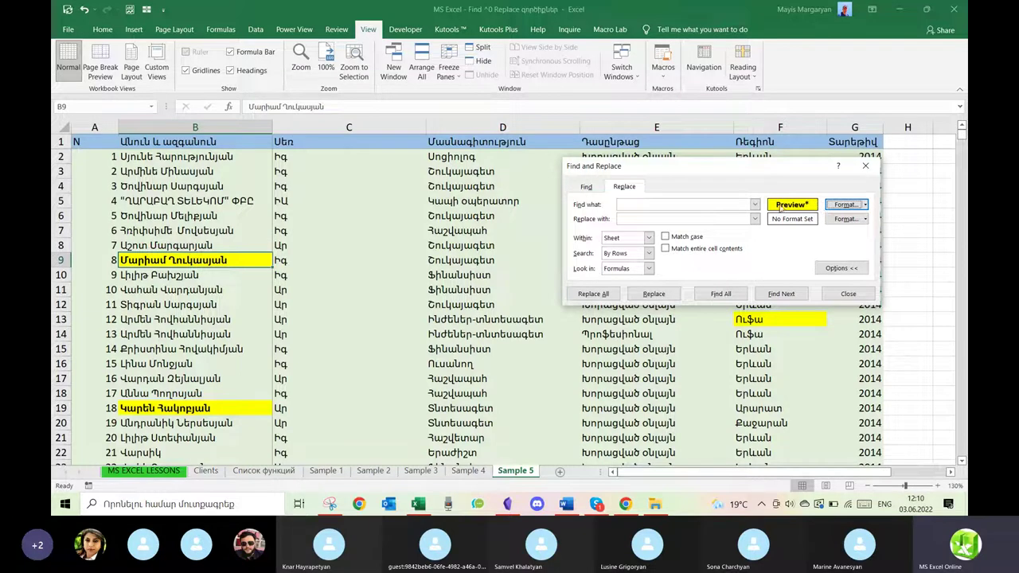
{"action": "left_click", "coordinate": [867, 220]}
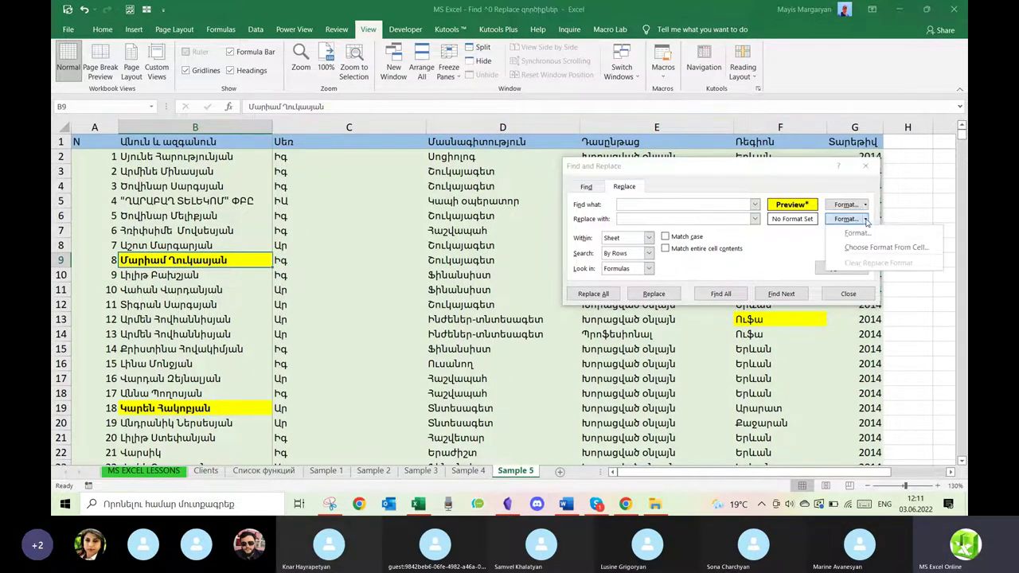
Set the replacement format to bold white font with a red fill.
{"action": "left_click", "coordinate": [858, 233]}
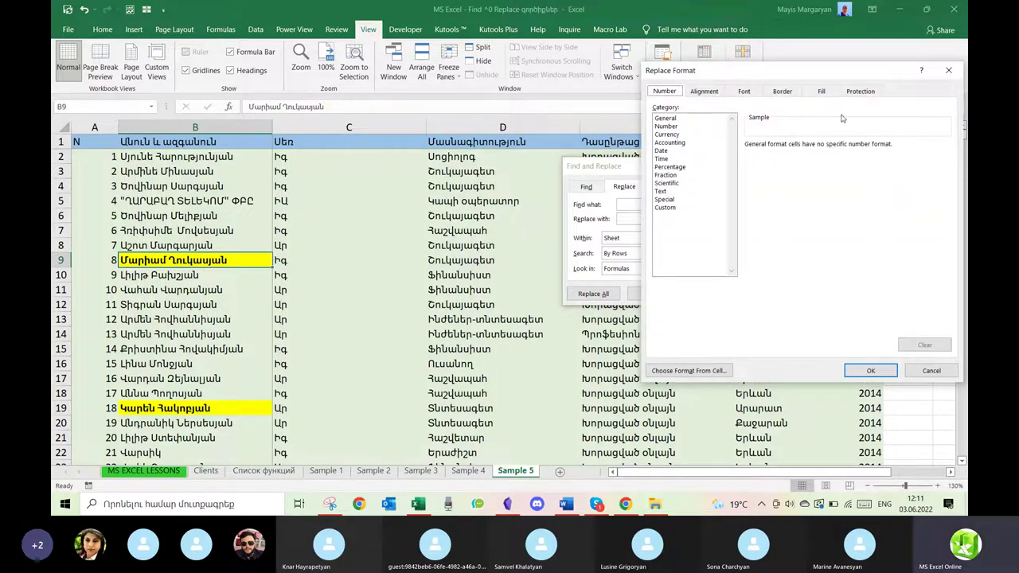
{"action": "left_click", "coordinate": [749, 92]}
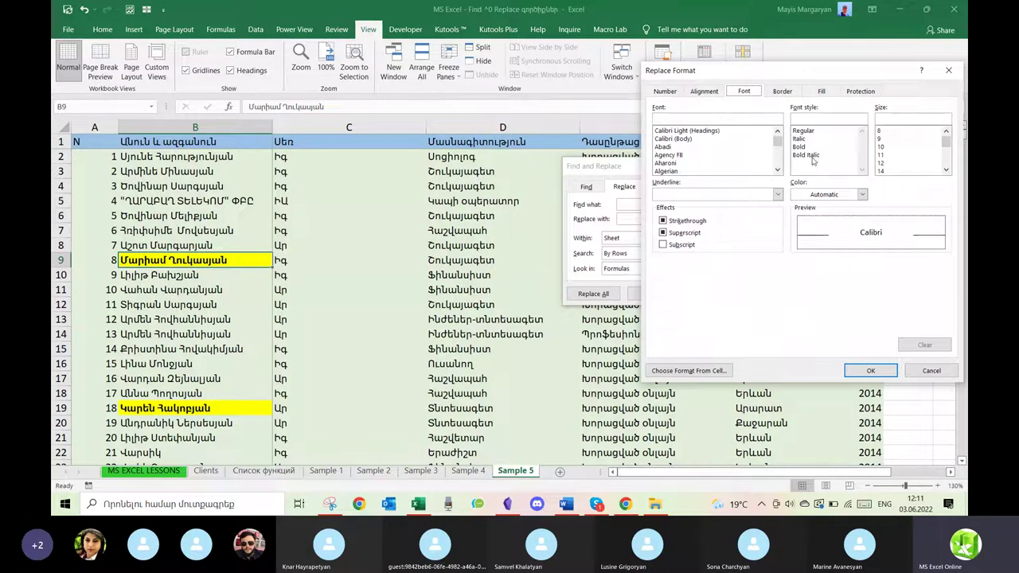
{"action": "left_click", "coordinate": [819, 195]}
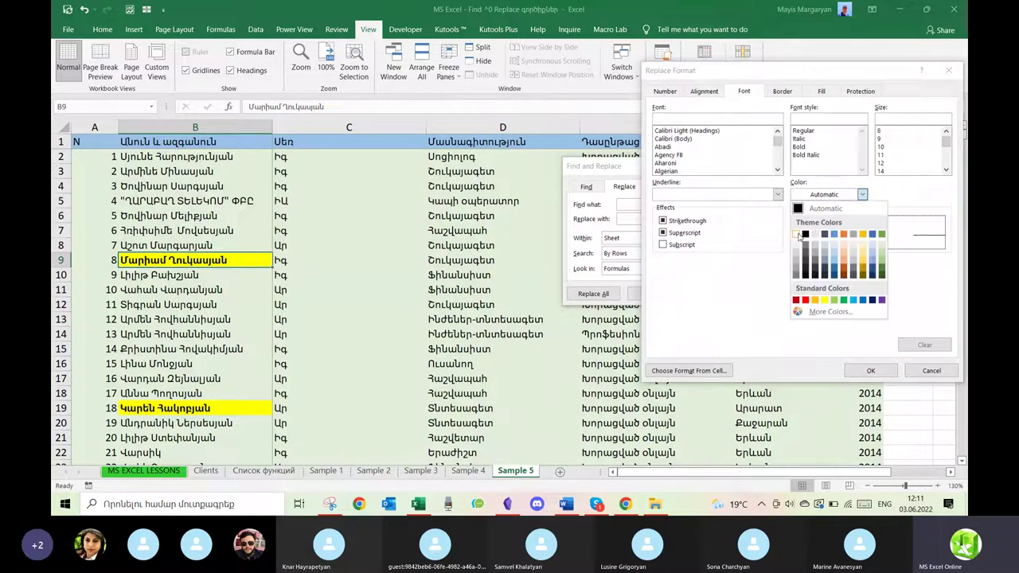
{"action": "left_click", "coordinate": [804, 223]}
{"action": "left_click", "coordinate": [809, 147]}
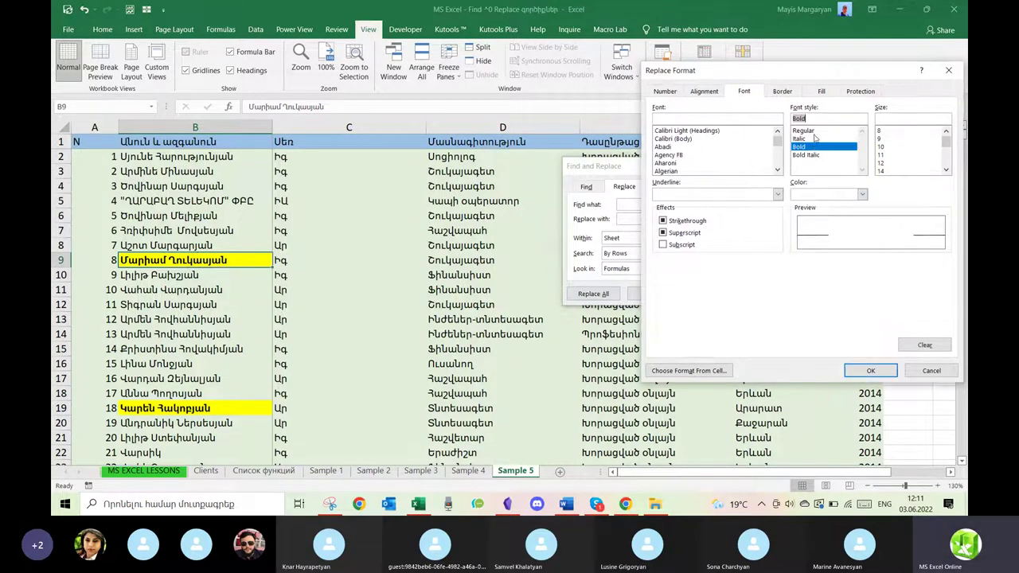
{"action": "left_click", "coordinate": [818, 93]}
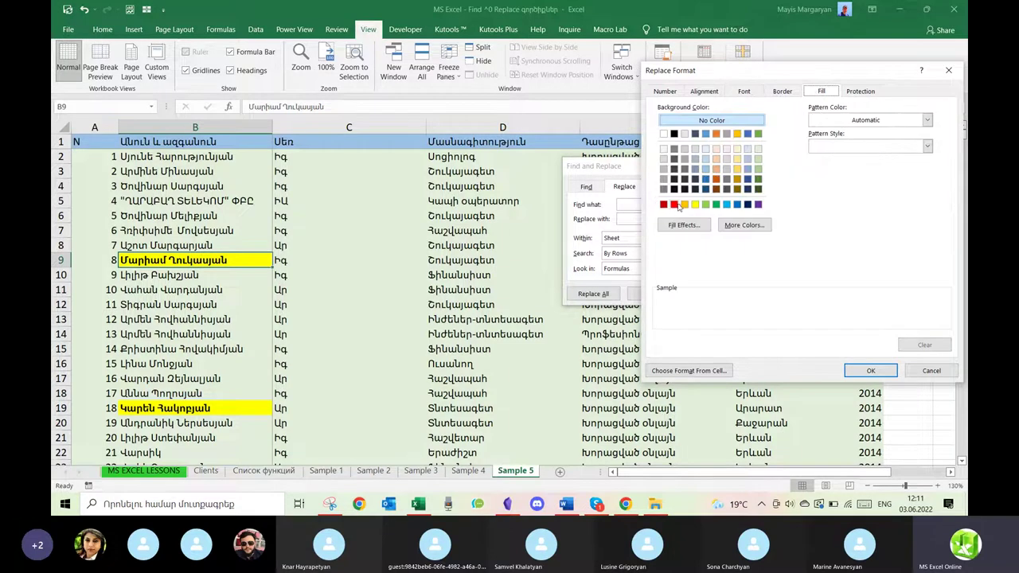
{"action": "left_click", "coordinate": [664, 205]}
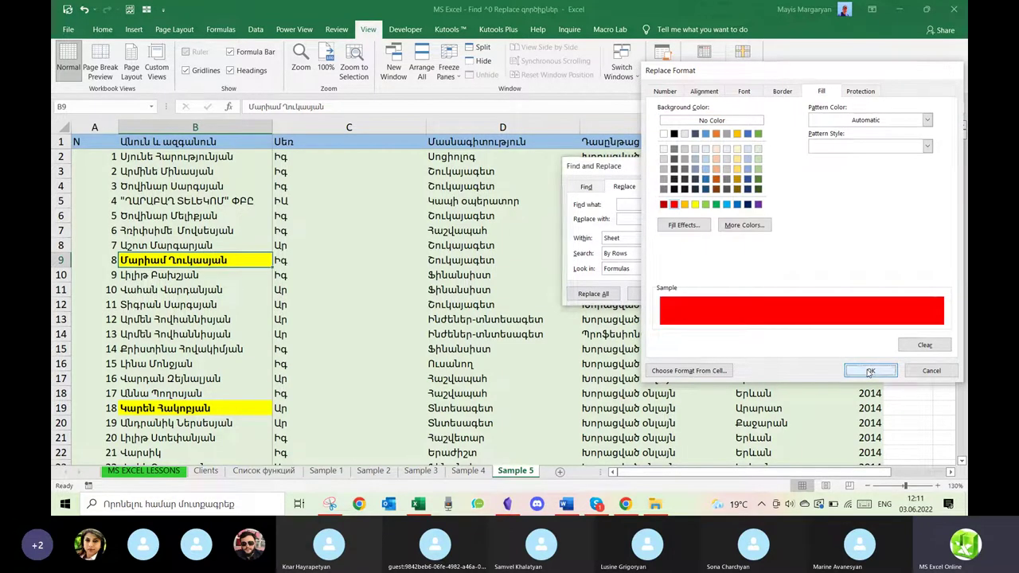
{"action": "left_click", "coordinate": [870, 370]}
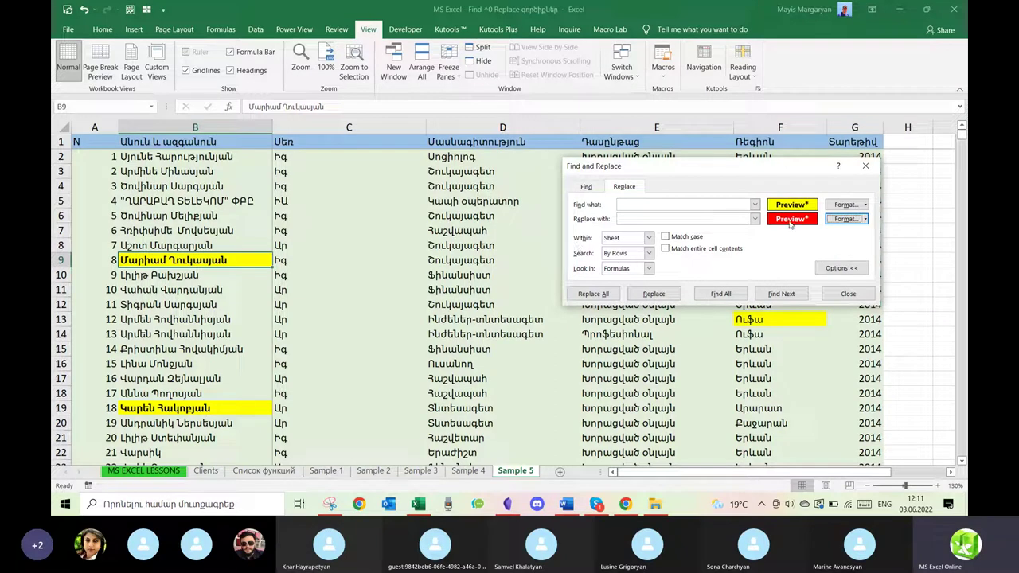
Replace the matching cells with Ստուգել, 5 replacements in total, then close the dialog.
{"action": "left_click", "coordinate": [683, 217]}
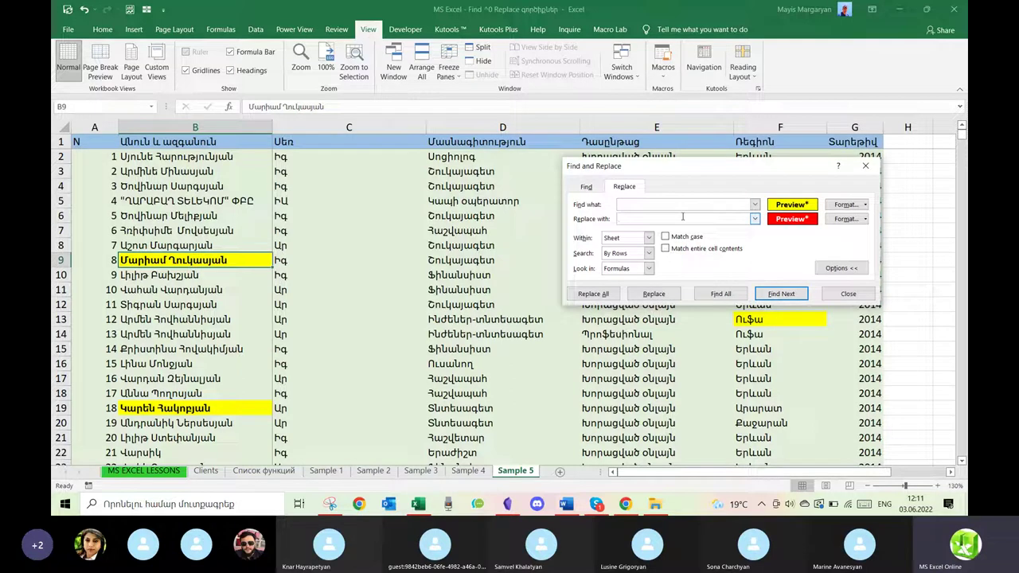
{"action": "key", "text": "alt+shift"}
{"action": "type", "text": "Ստուգել"}
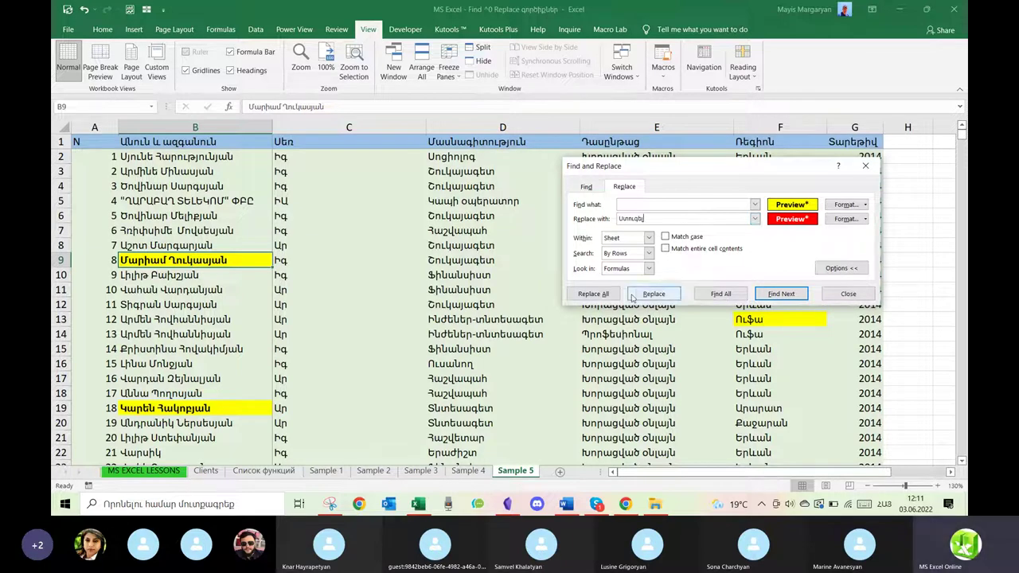
{"action": "left_click", "coordinate": [652, 295]}
{"action": "left_click", "coordinate": [652, 294]}
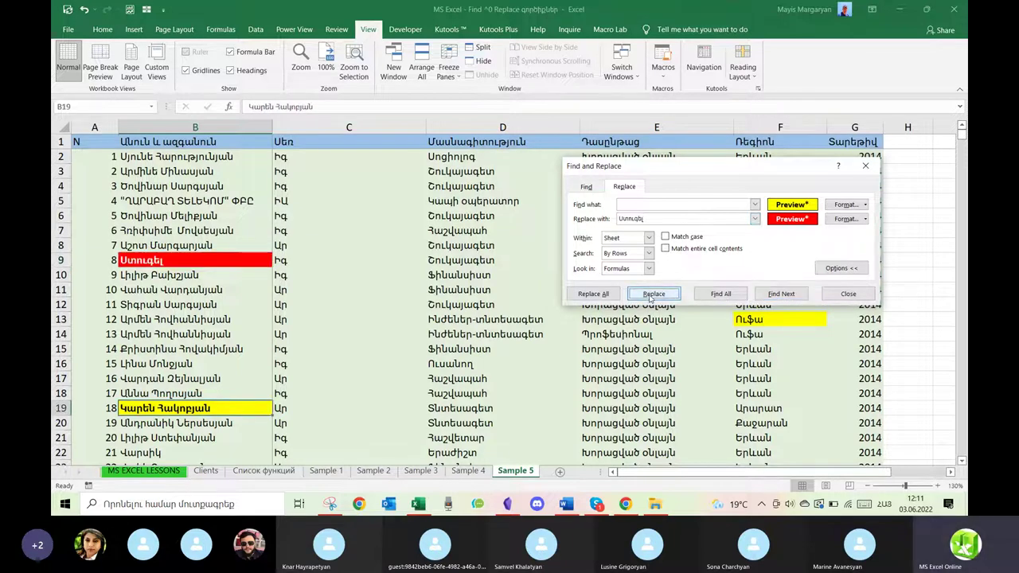
{"action": "left_click", "coordinate": [609, 296]}
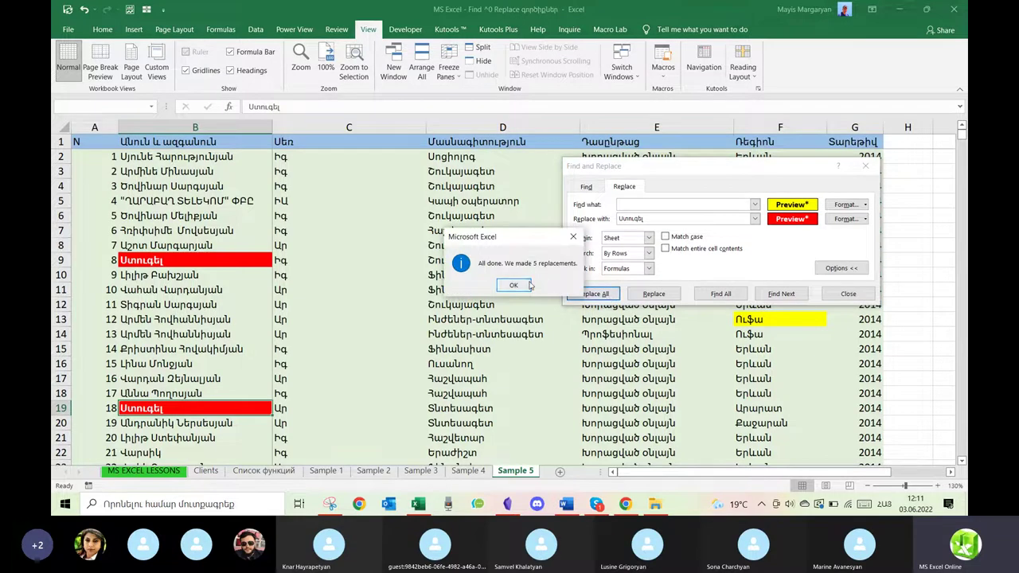
{"action": "left_click", "coordinate": [510, 285]}
{"action": "left_click", "coordinate": [867, 166]}
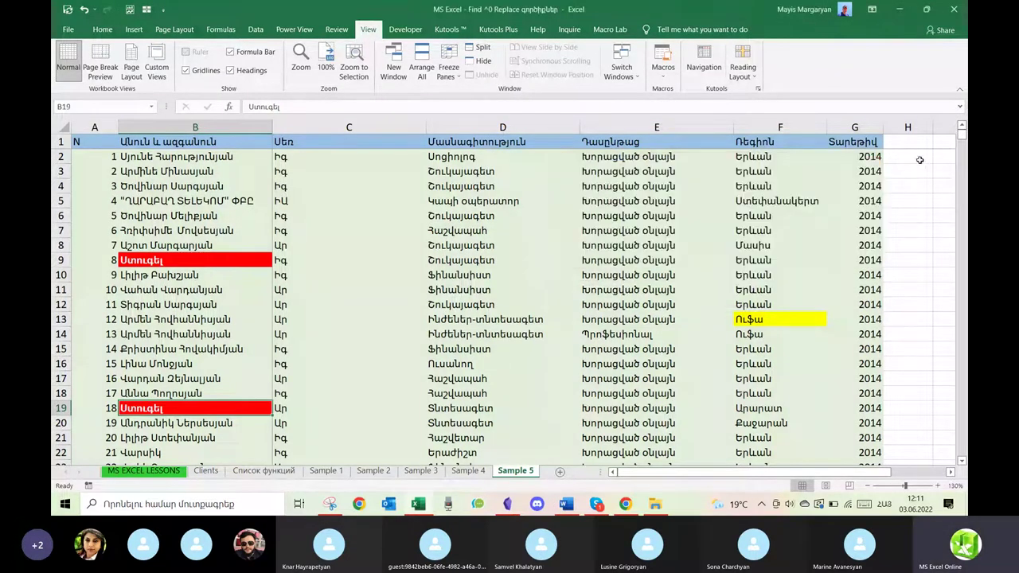
Scroll the sheet and select the entire Մասնագիտություն column D.
{"action": "left_click_drag", "start_coordinate": [961, 144], "coordinate": [967, 85]}
{"action": "left_click", "coordinate": [490, 128]}
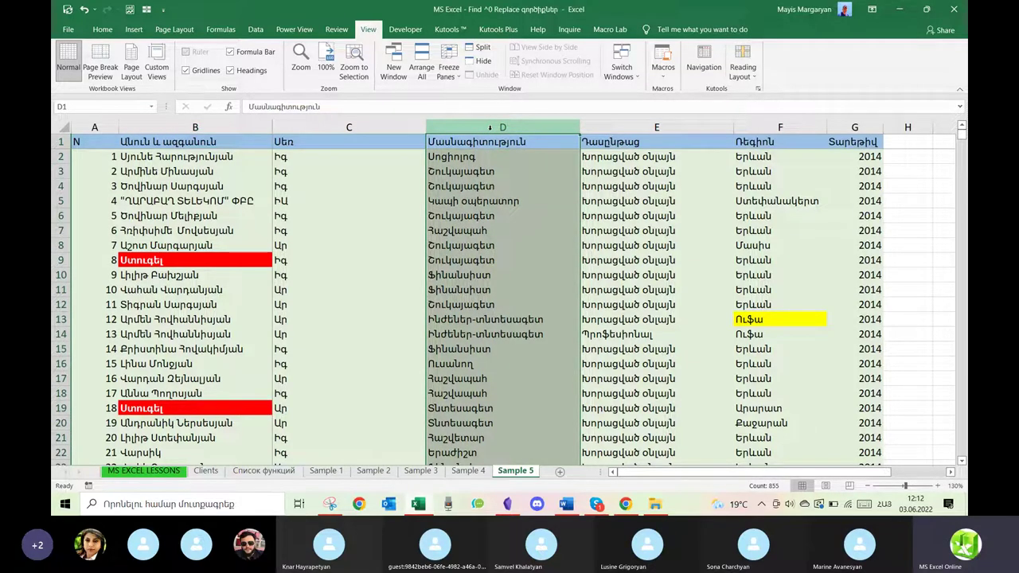
Clear the search format, search for նանսիստ, and empty the Ստուգել replacement text.
{"action": "key", "text": "ctrl+h"}
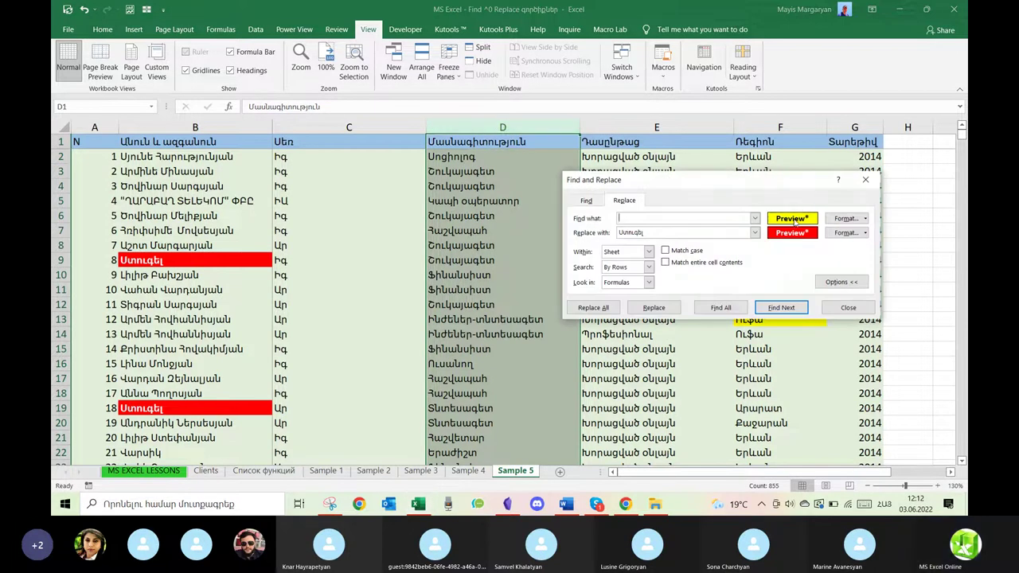
{"action": "left_click", "coordinate": [865, 218]}
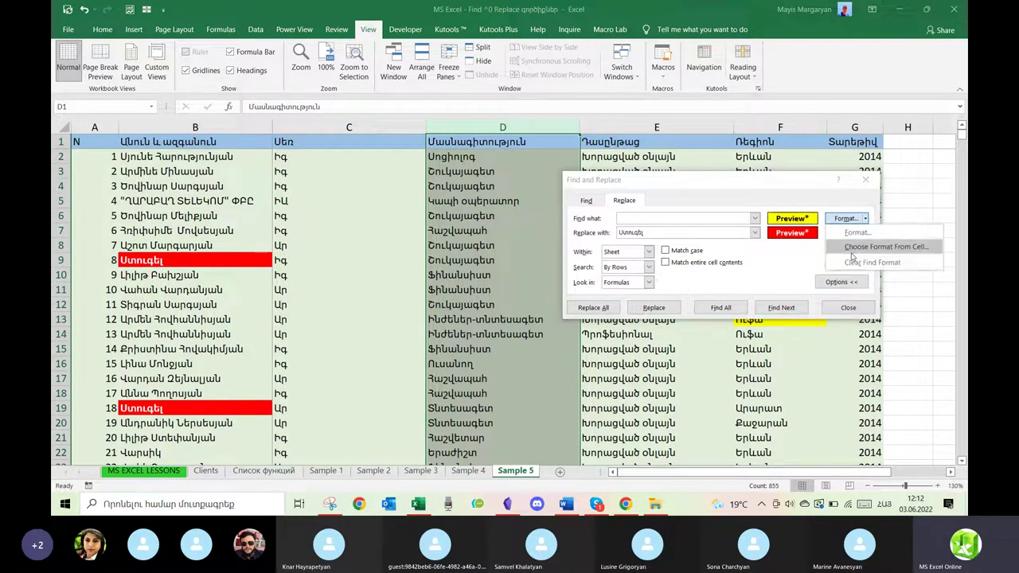
{"action": "left_click", "coordinate": [868, 263]}
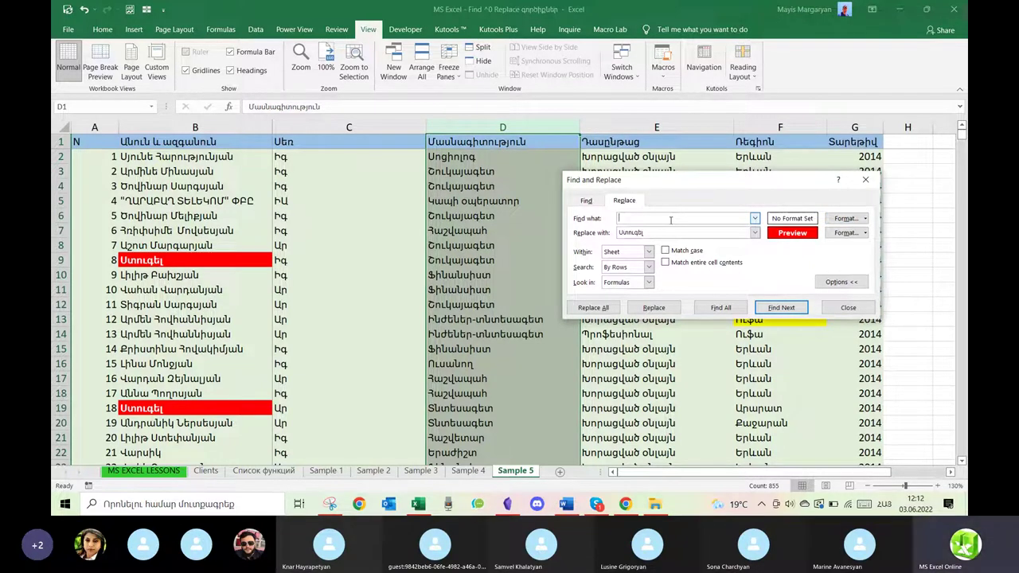
{"action": "type", "text": "նանսիստ"}
{"action": "left_click", "coordinate": [654, 230]}
{"action": "left_click_drag", "start_coordinate": [656, 232], "coordinate": [610, 230]}
{"action": "key", "text": "BackSpace"}
Replace All in column D to red-format 127 Ֆինանսիստ entries, then close the dialog and deselect.
{"action": "left_click", "coordinate": [609, 310]}
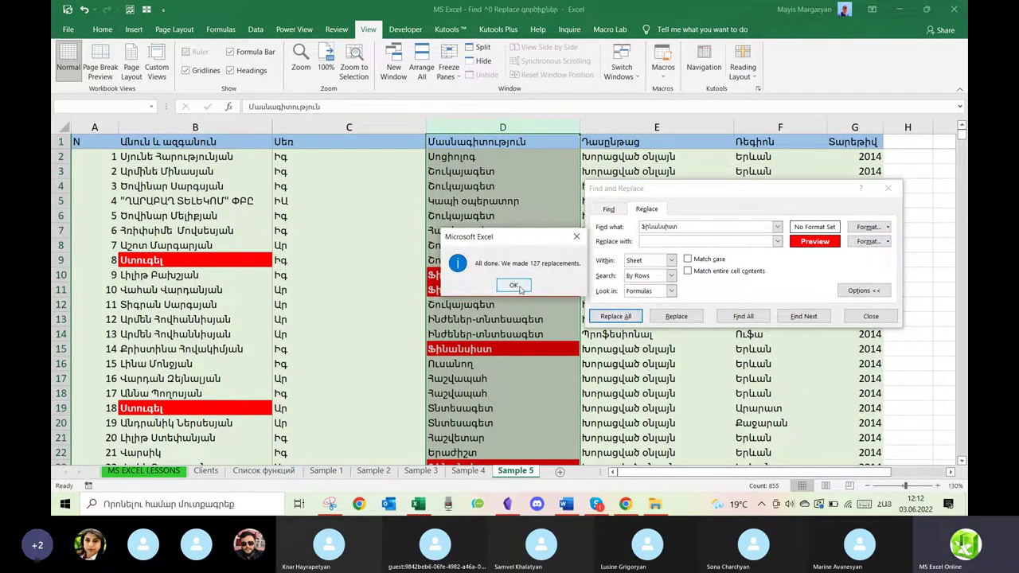
{"action": "left_click", "coordinate": [514, 285]}
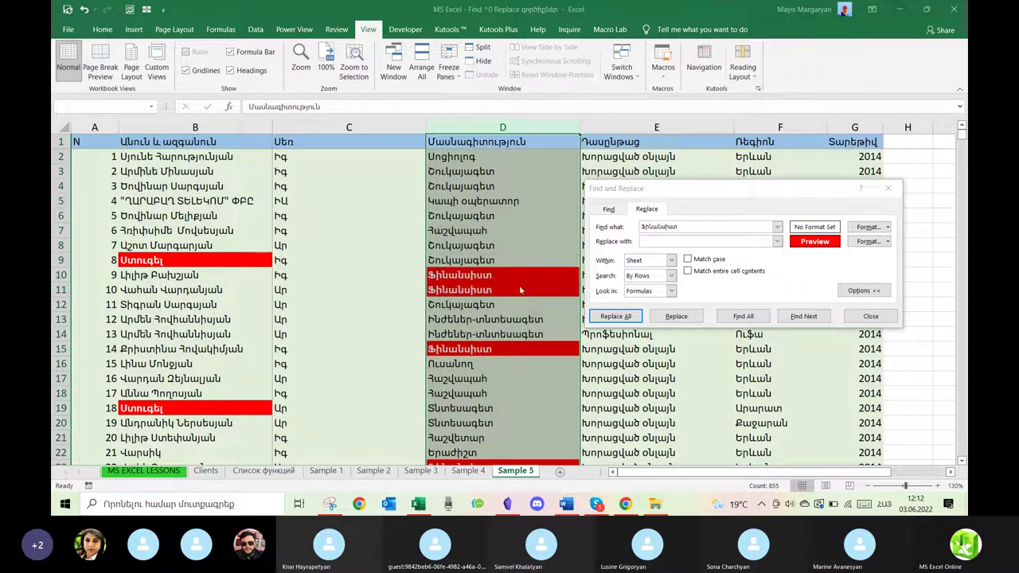
{"action": "left_click", "coordinate": [887, 188]}
{"action": "left_click", "coordinate": [633, 248]}
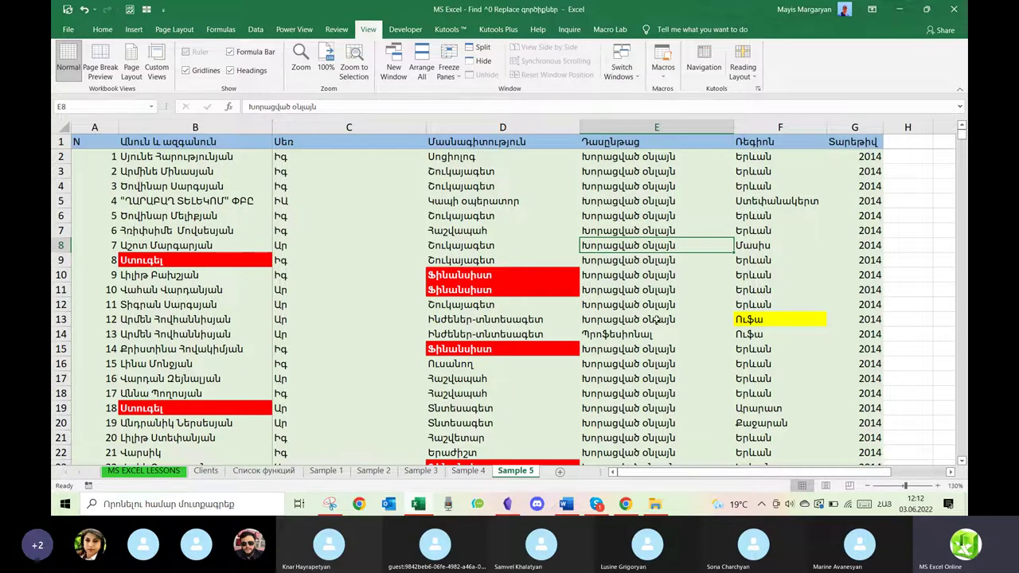
Select cells D4 and the red-filled B9, then close the MS Excel - Find & Replace workbook.
{"action": "scroll", "coordinate": [657, 319], "scroll_direction": "down", "scroll_amount": 2}
{"action": "scroll", "coordinate": [657, 320], "scroll_direction": "up", "scroll_amount": 2}
{"action": "left_click", "coordinate": [503, 191]}
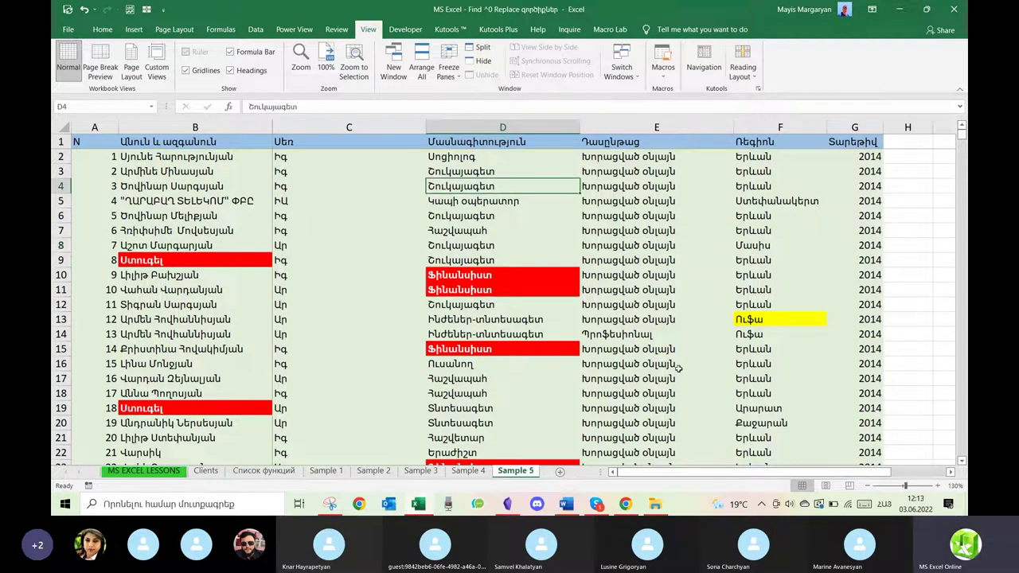
{"action": "left_click", "coordinate": [170, 257]}
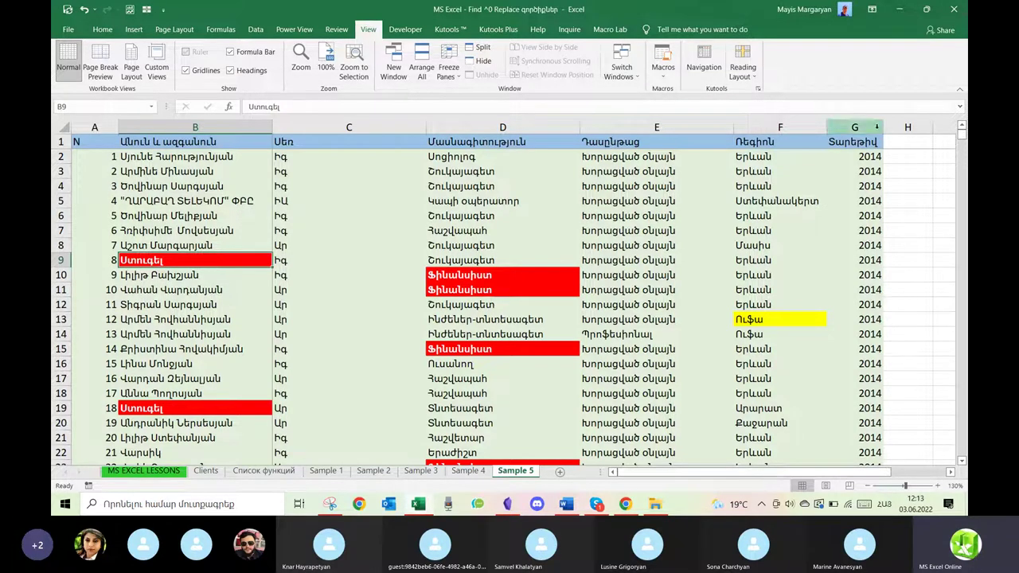
{"action": "left_click", "coordinate": [956, 10]}
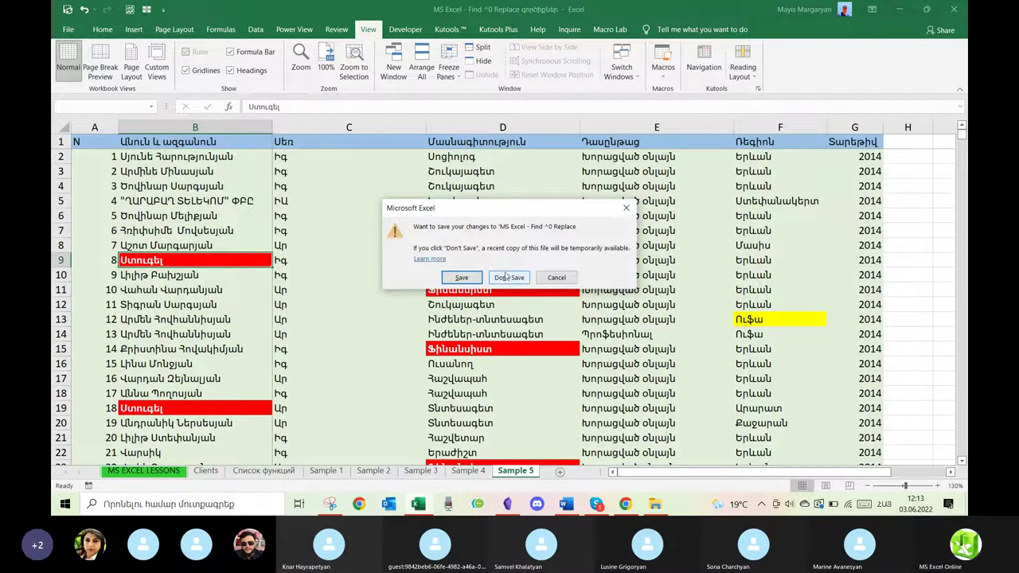
Discard the Find & Replace workbook's changes, reopen it, then select the Filter & Sort workbook file.
{"action": "left_click", "coordinate": [505, 280]}
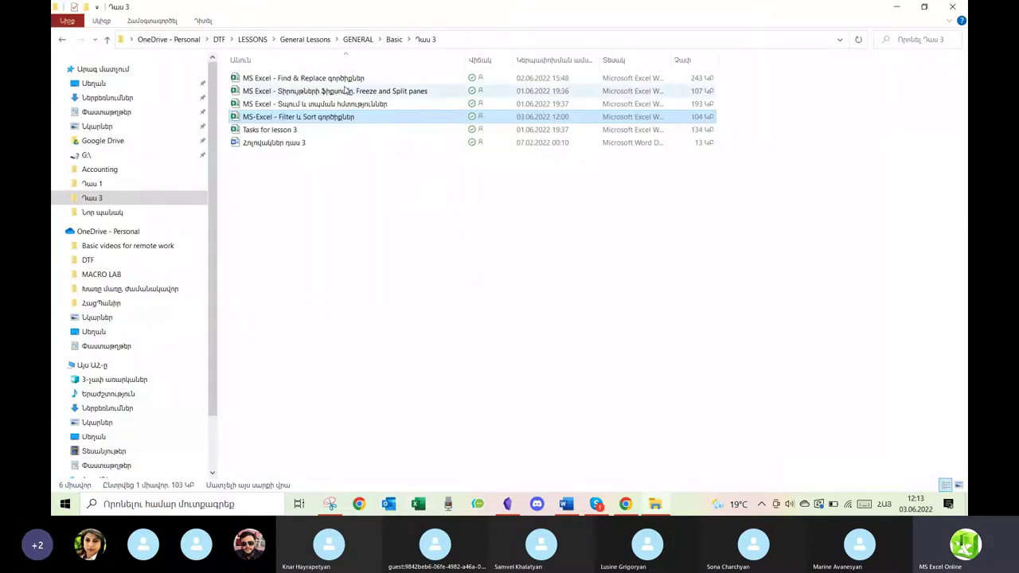
{"action": "left_click", "coordinate": [342, 81]}
{"action": "double_click", "coordinate": [343, 81]}
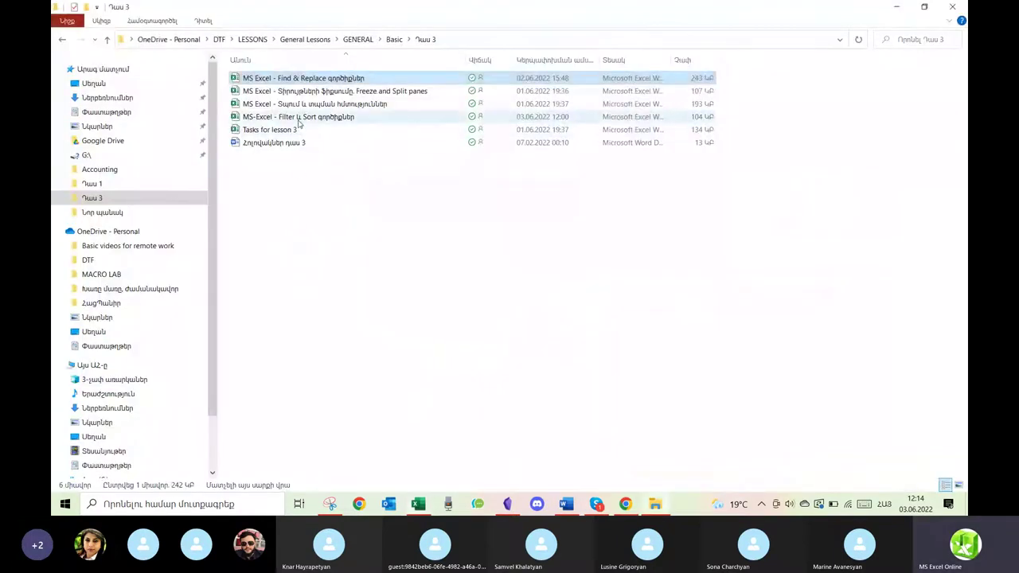
{"action": "left_click", "coordinate": [299, 120]}
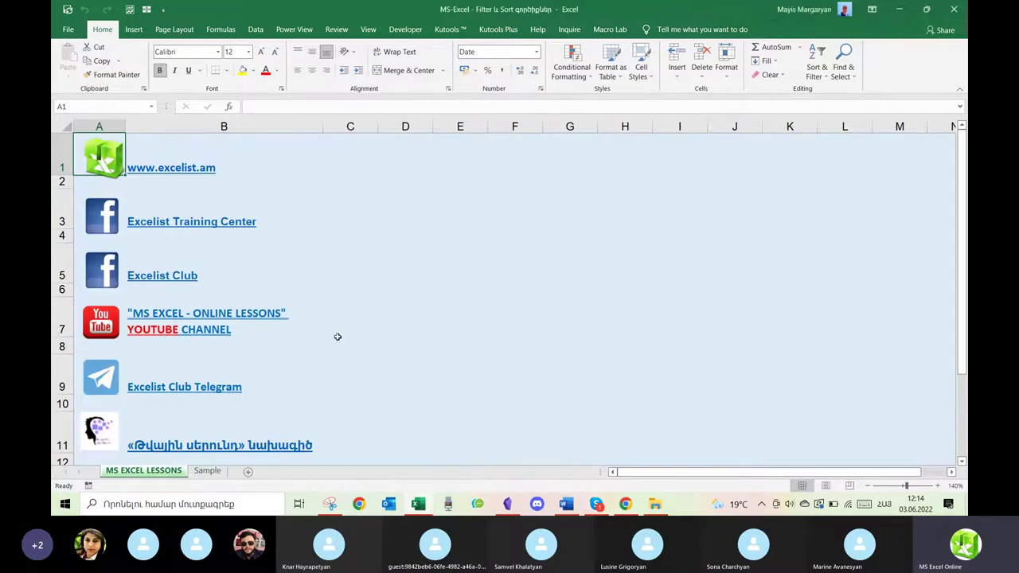
Copy rows A10:I18 on the Sample sheet and paste them starting at A46.
{"action": "left_click", "coordinate": [207, 471]}
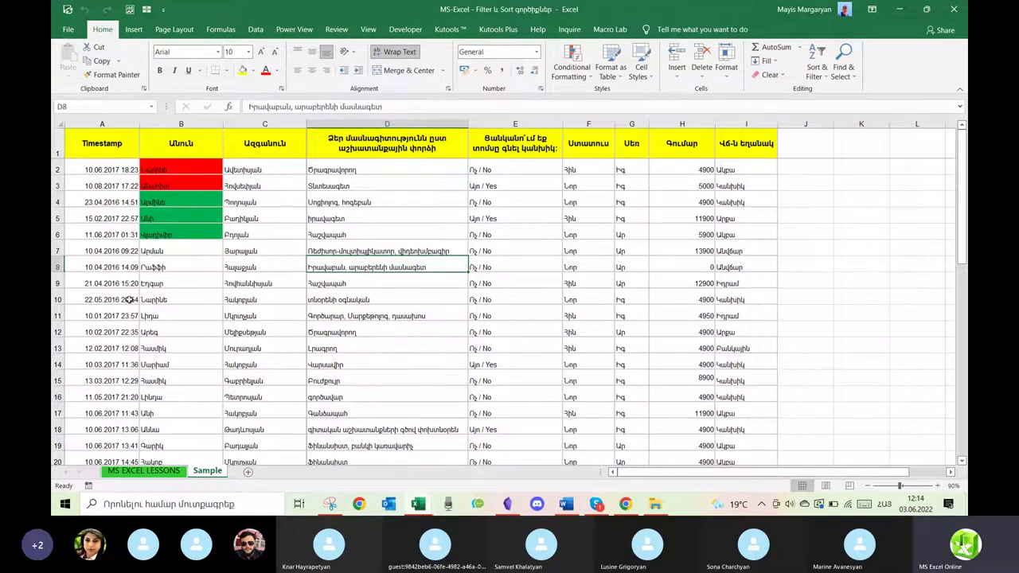
{"action": "left_click_drag", "start_coordinate": [106, 295], "coordinate": [742, 426]}
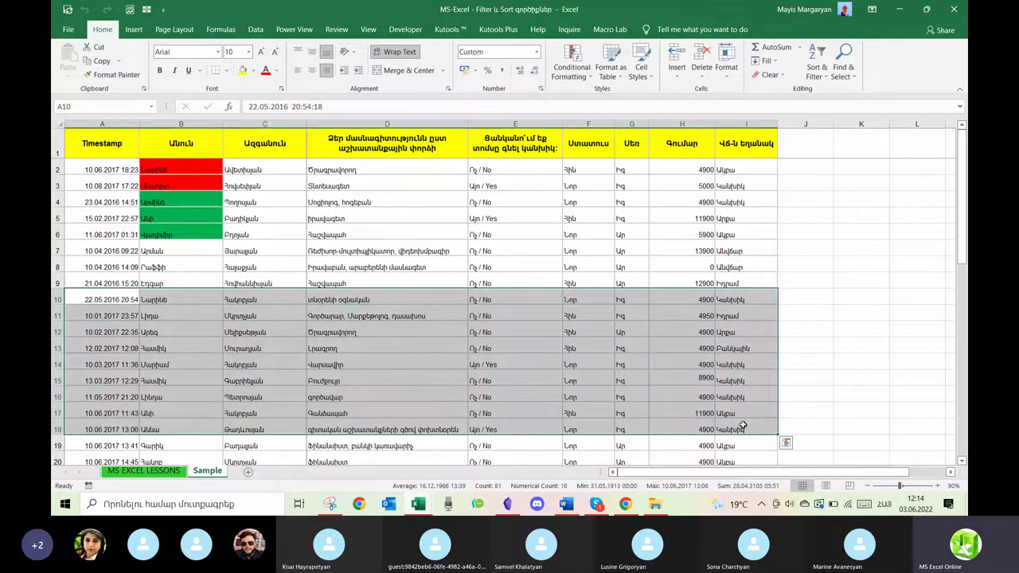
{"action": "key", "text": "ctrl+c"}
{"action": "scroll", "coordinate": [473, 367], "scroll_direction": "down", "scroll_amount": 2}
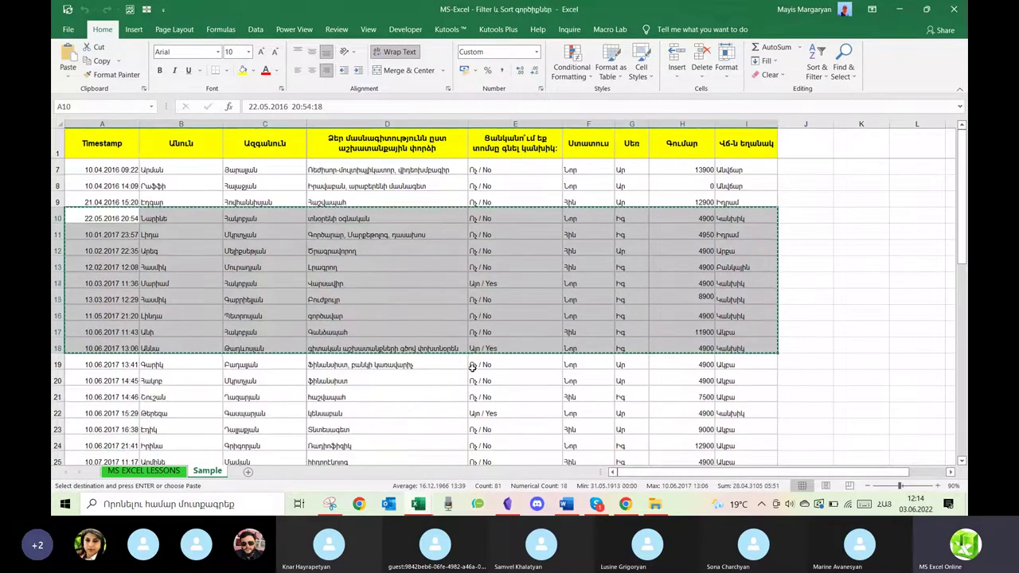
{"action": "scroll", "coordinate": [472, 367], "scroll_direction": "down", "scroll_amount": 12}
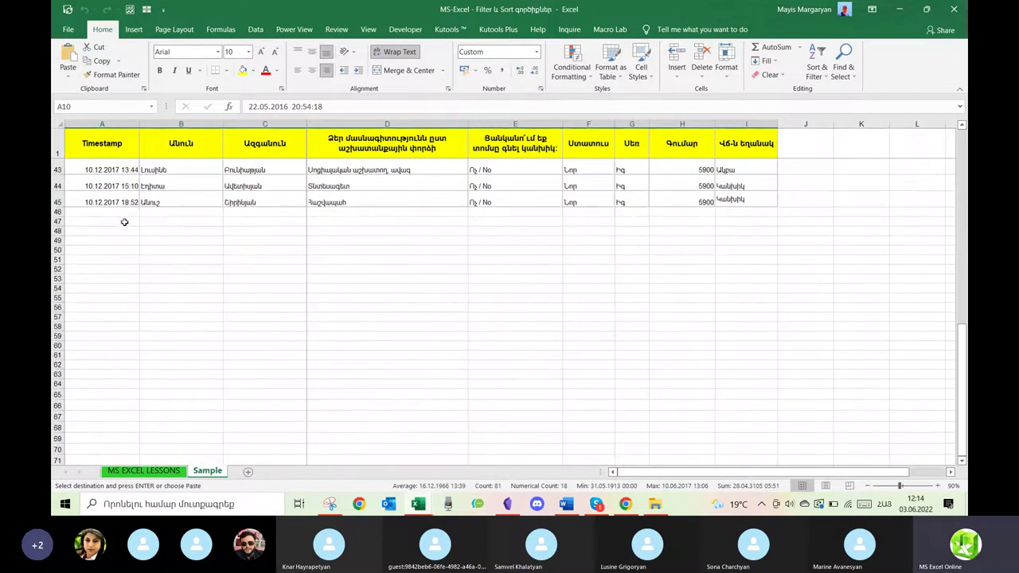
{"action": "left_click", "coordinate": [114, 213]}
{"action": "key", "text": "ctrl+v"}
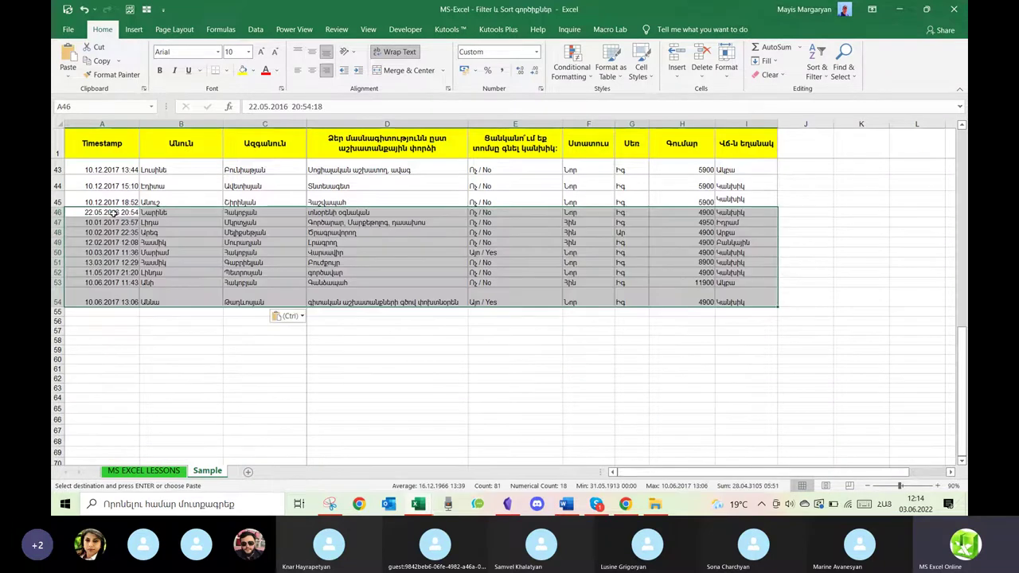
Exit copy mode and return to the MS EXCEL LESSONS sheet.
{"action": "left_click_drag", "start_coordinate": [57, 302], "coordinate": [61, 193]}
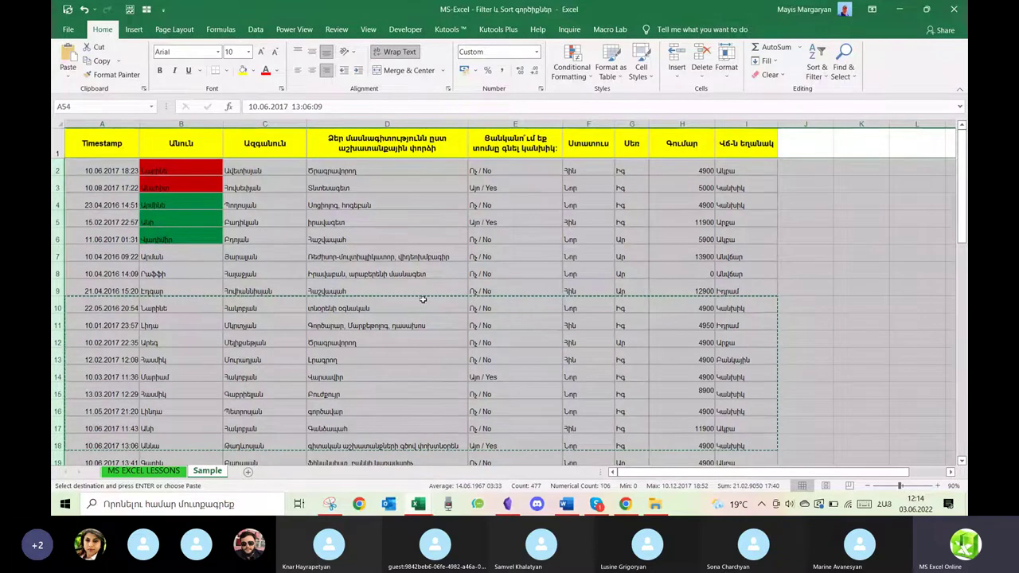
{"action": "left_click", "coordinate": [517, 288]}
{"action": "key", "text": "Escape"}
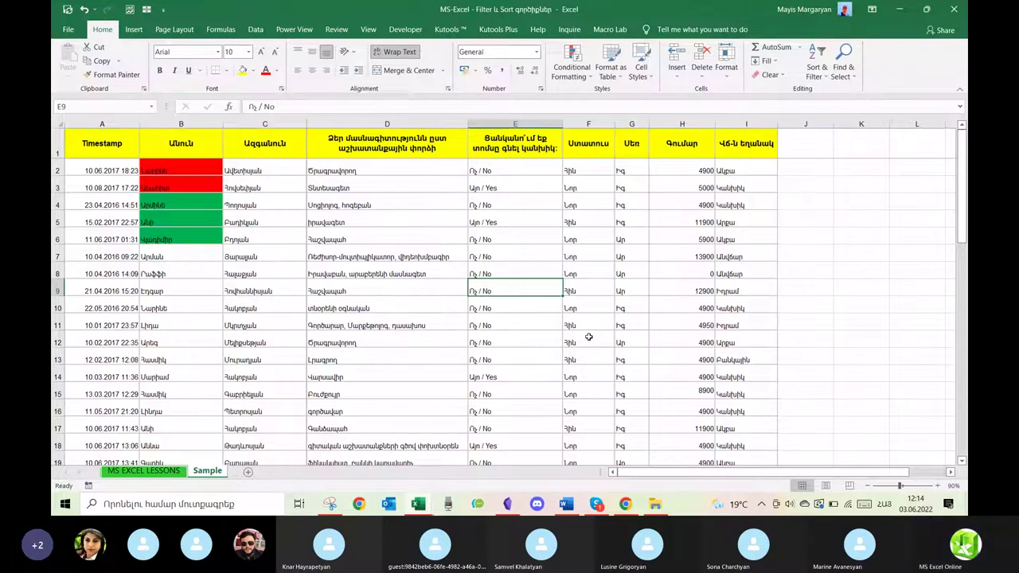
{"action": "left_click", "coordinate": [151, 474]}
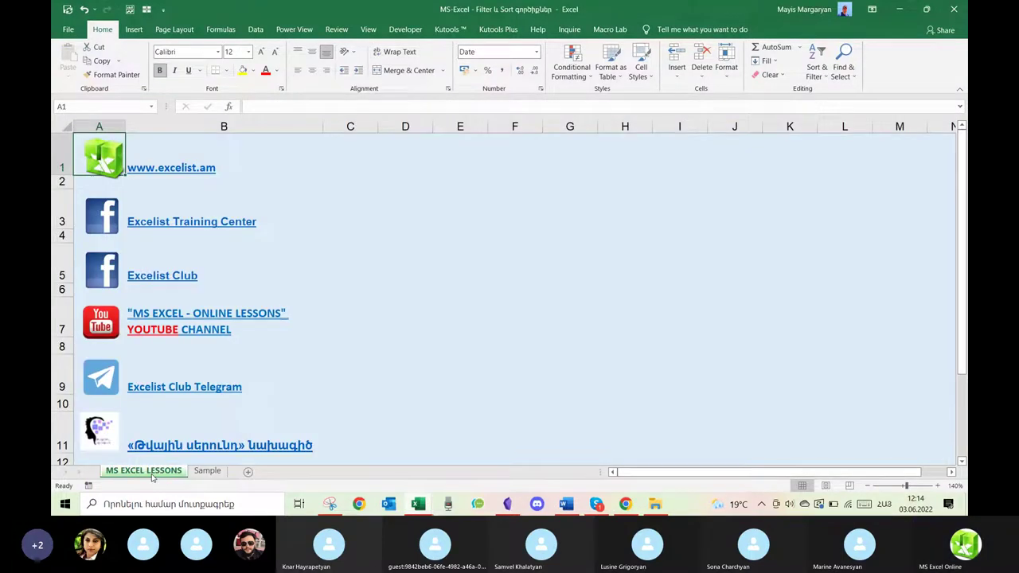
Show the Sample sheet zoomed to 110%, selecting columns H, A and C in turn.
{"action": "left_click", "coordinate": [206, 470]}
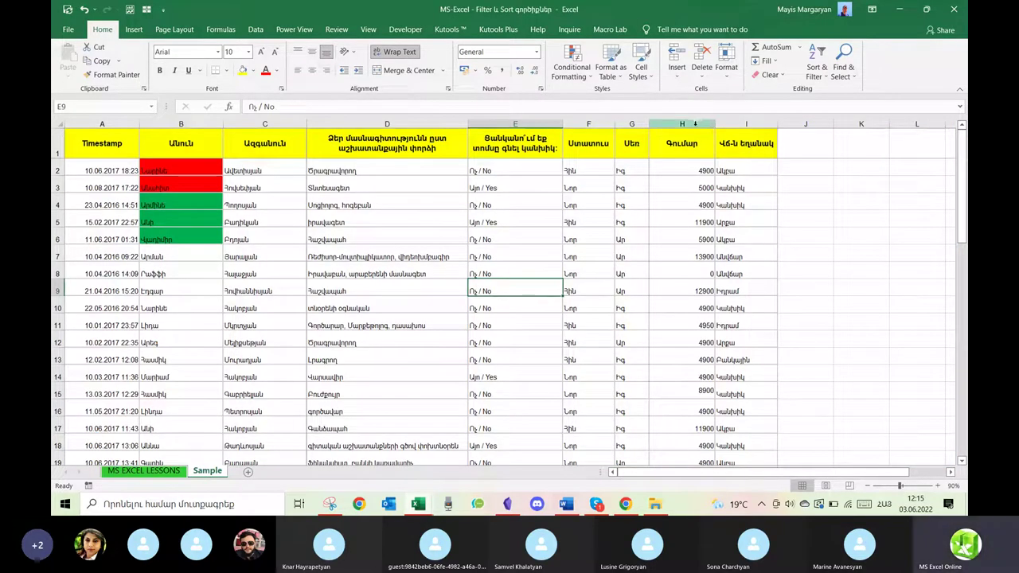
{"action": "left_click", "coordinate": [695, 124]}
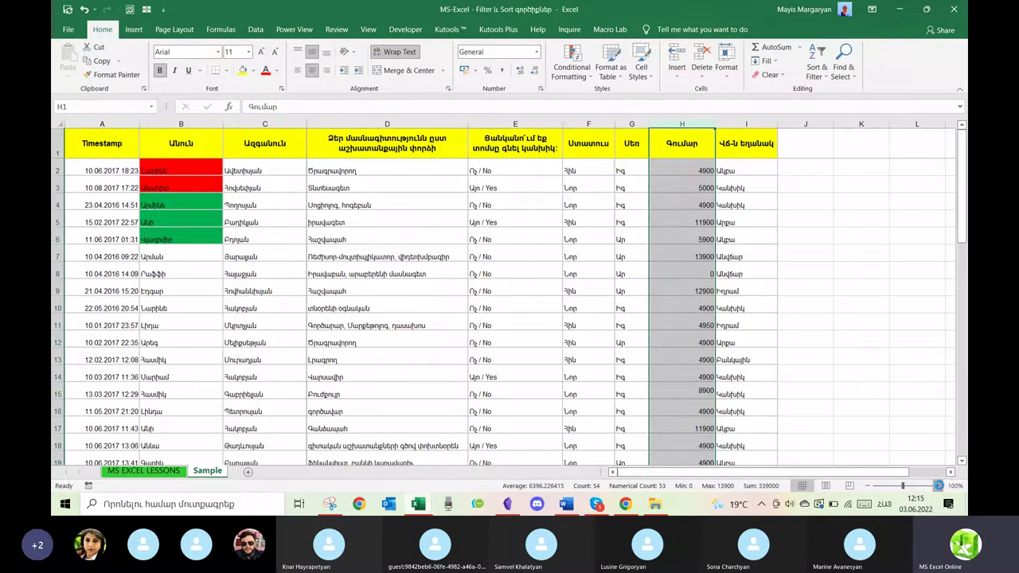
{"action": "left_click", "coordinate": [939, 486]}
{"action": "left_click", "coordinate": [939, 485]}
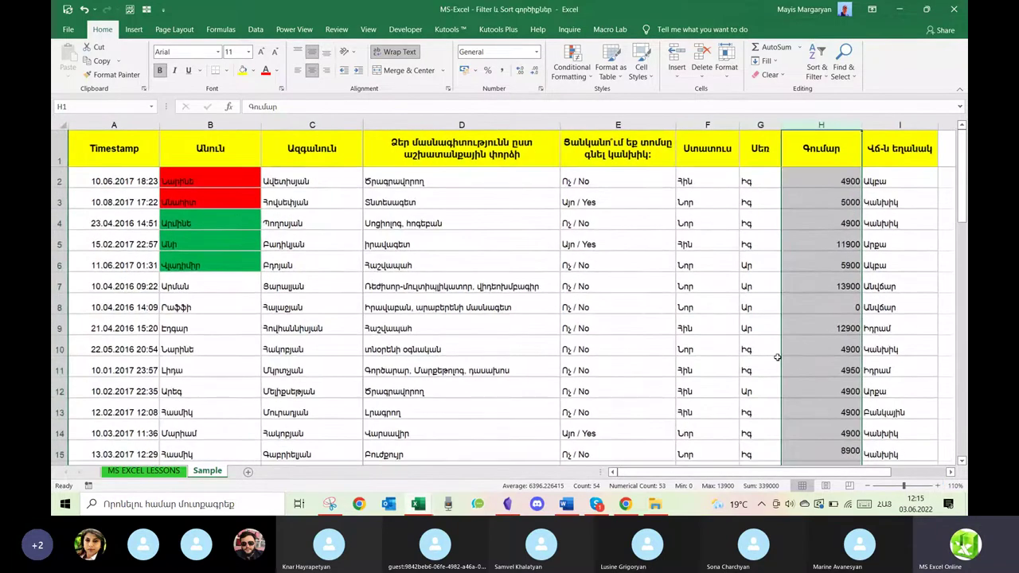
{"action": "left_click", "coordinate": [129, 126]}
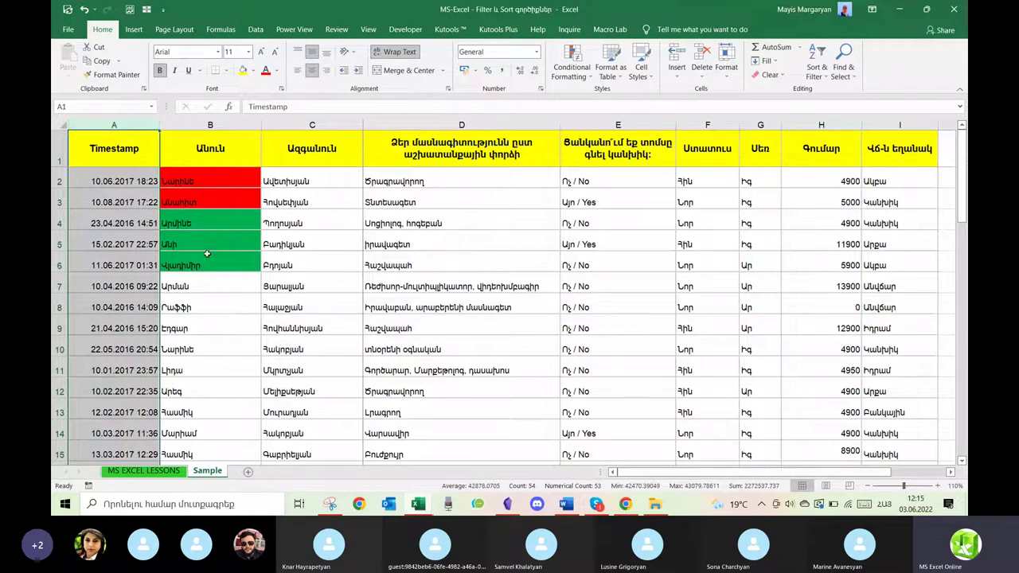
{"action": "left_click", "coordinate": [322, 126]}
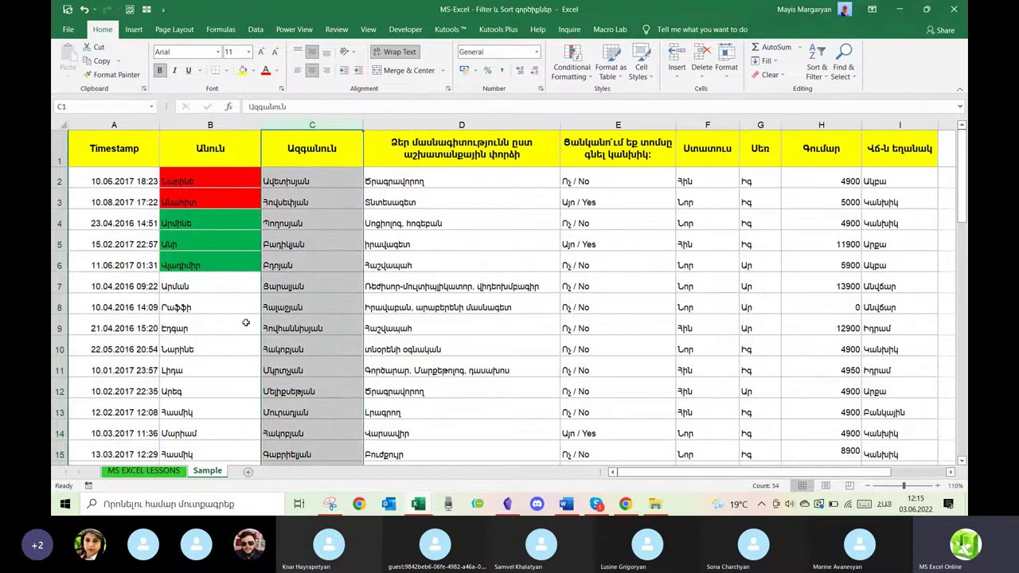
{"action": "left_click", "coordinate": [333, 314]}
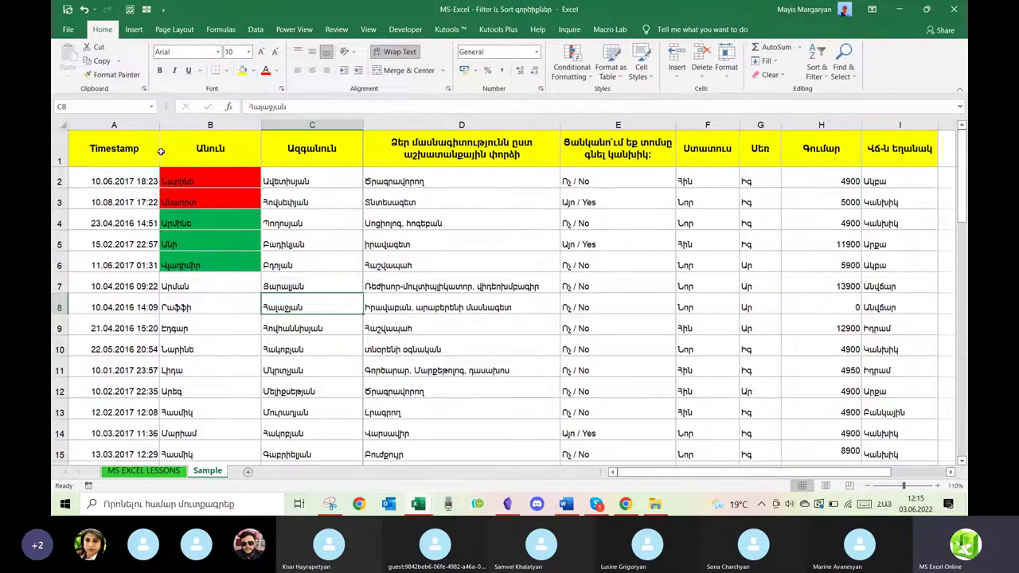
With header cell B1 selected, switch on Filter from Home > Sort & Filter.
{"action": "left_click", "coordinate": [133, 152]}
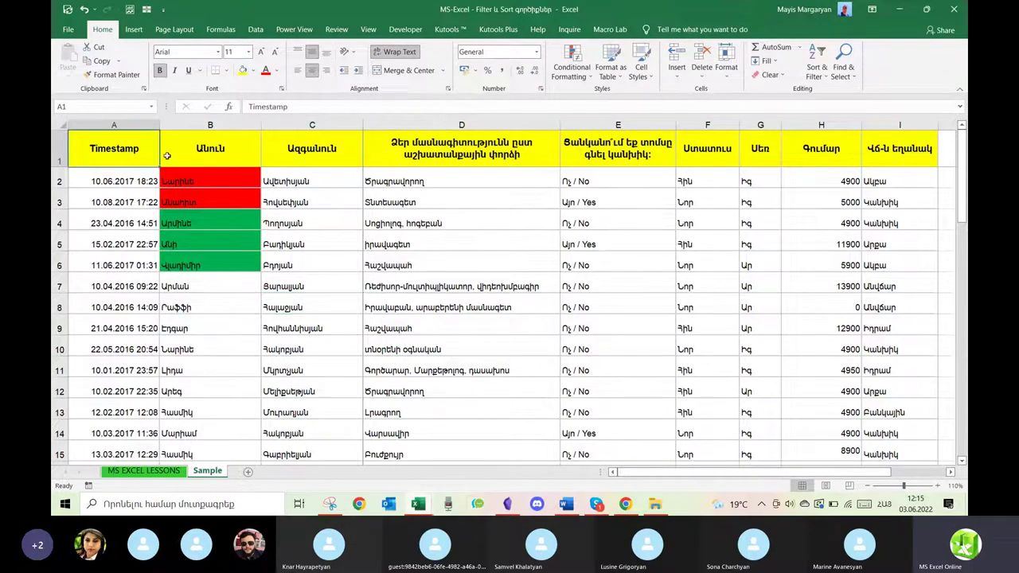
{"action": "left_click", "coordinate": [462, 125]}
{"action": "left_click", "coordinate": [305, 154]}
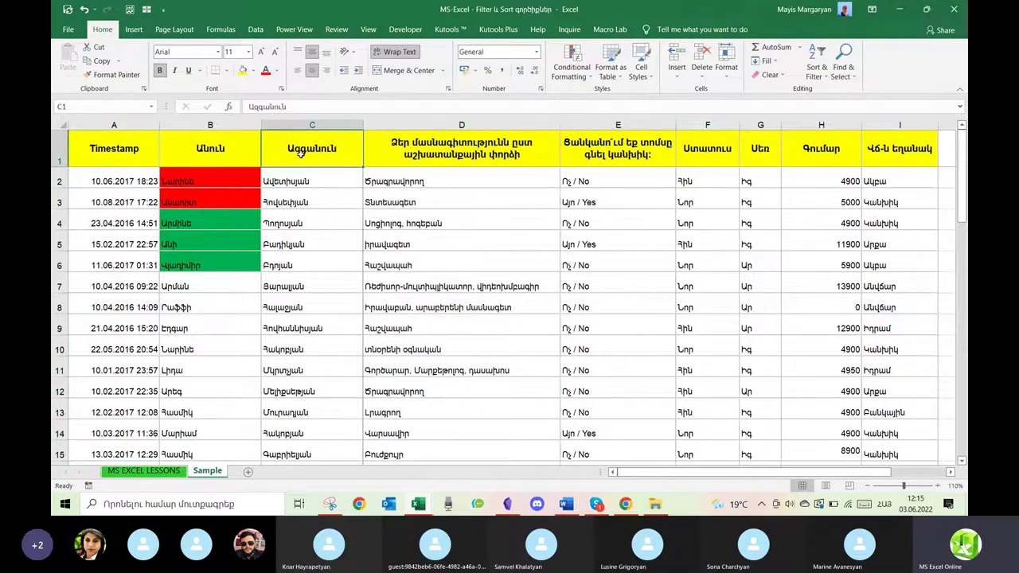
{"action": "left_click", "coordinate": [456, 125]}
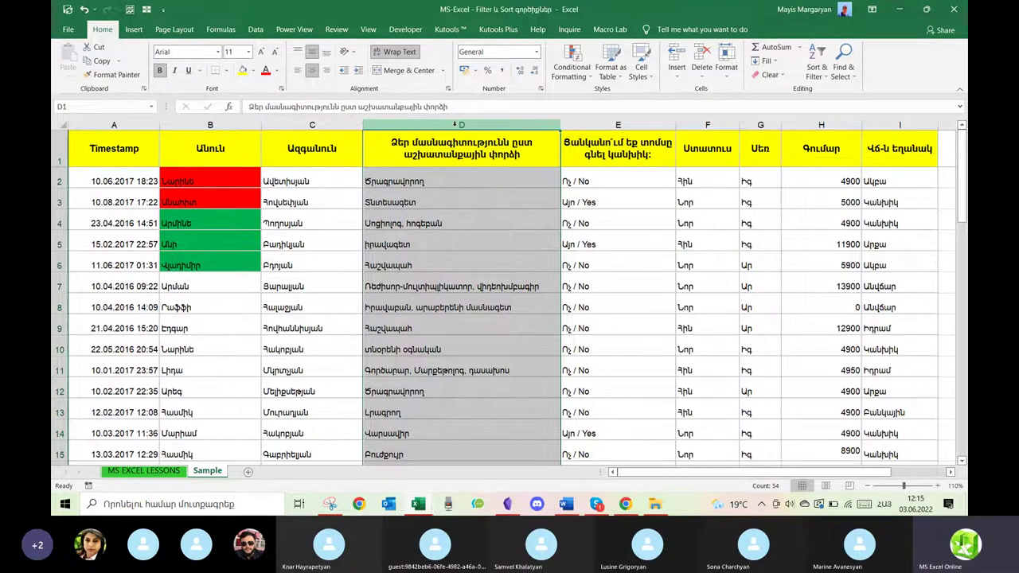
{"action": "left_click", "coordinate": [515, 161]}
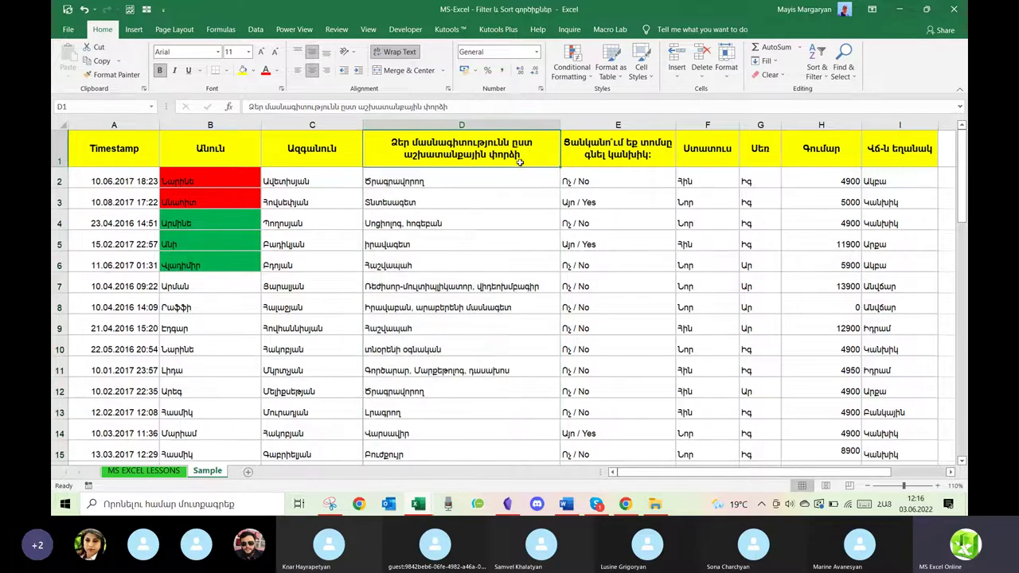
{"action": "left_click", "coordinate": [253, 155]}
{"action": "left_click", "coordinate": [817, 68]}
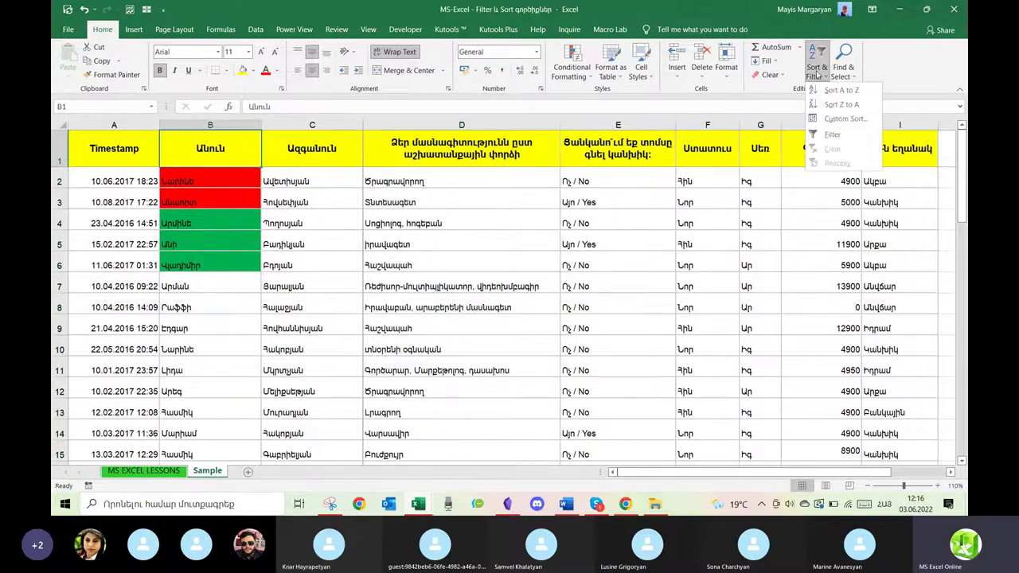
{"action": "left_click", "coordinate": [830, 136]}
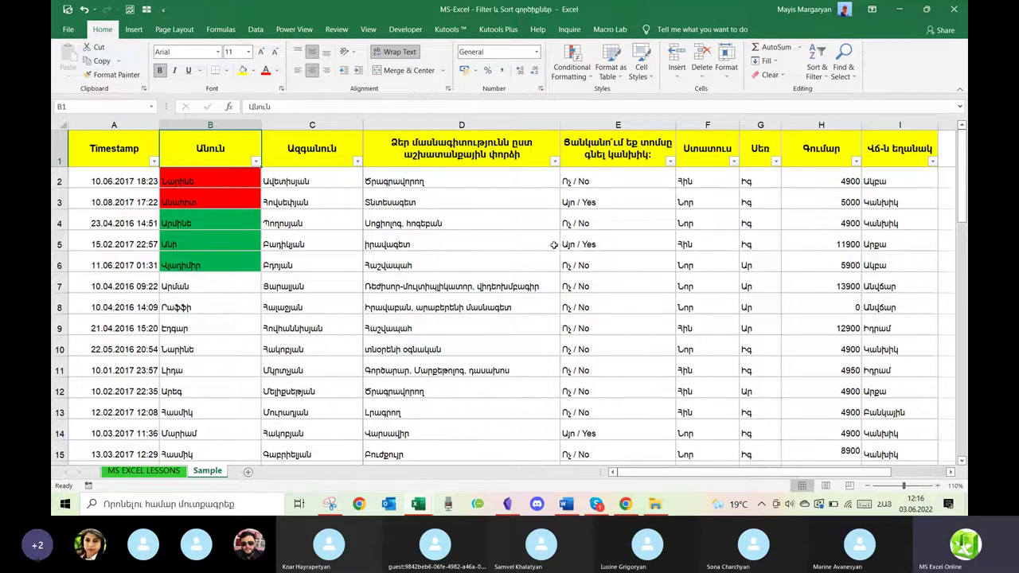
Try filtering the Ստատուս column to Հին only, then cancel without applying.
{"action": "left_click", "coordinate": [734, 161]}
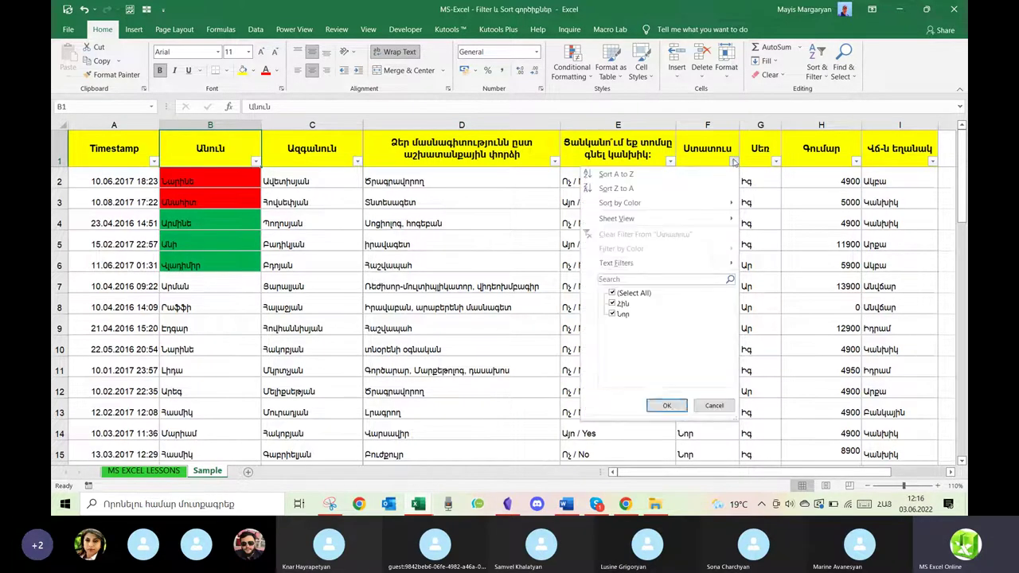
{"action": "left_click", "coordinate": [611, 293]}
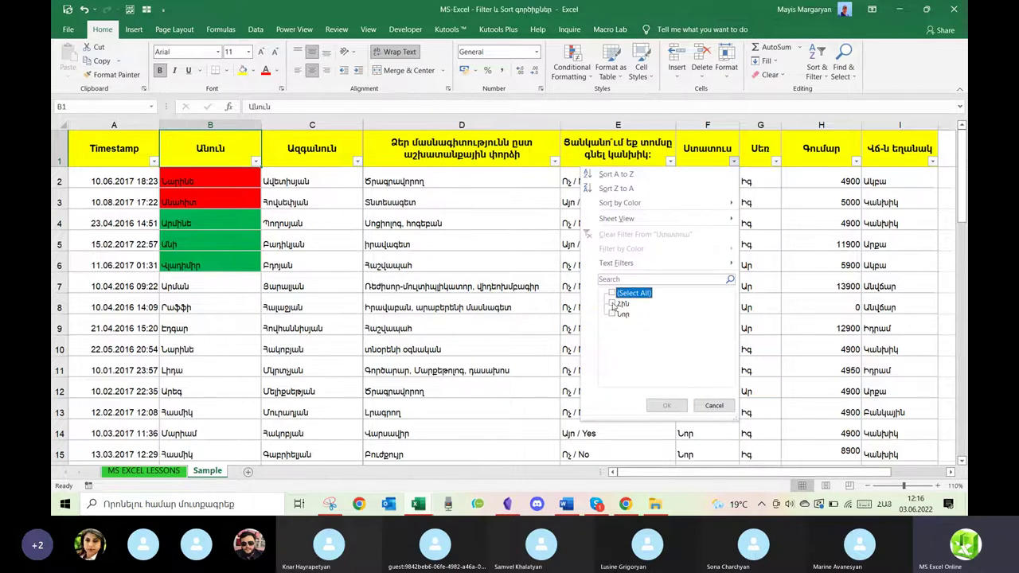
{"action": "left_click", "coordinate": [612, 304]}
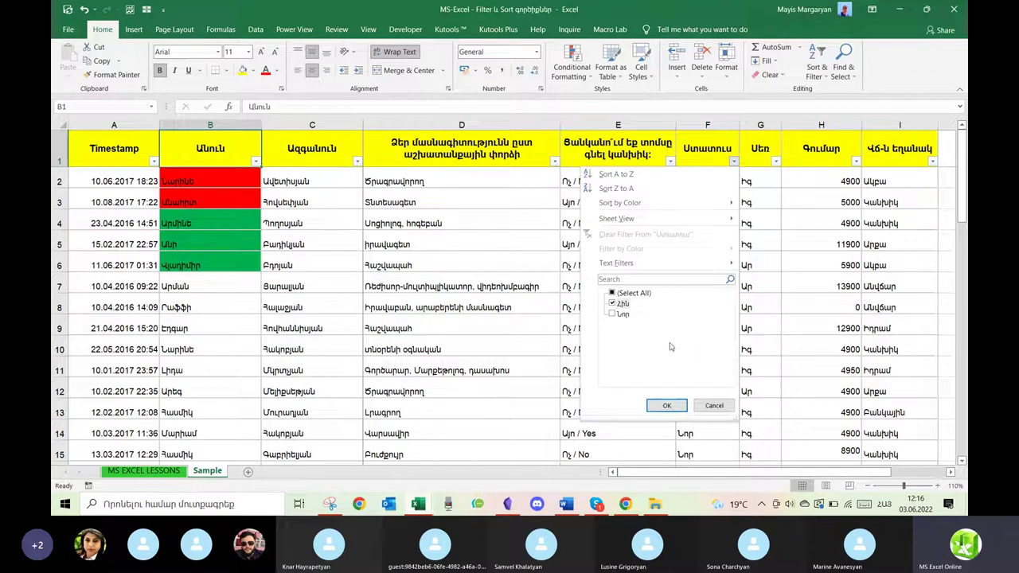
{"action": "left_click", "coordinate": [714, 405]}
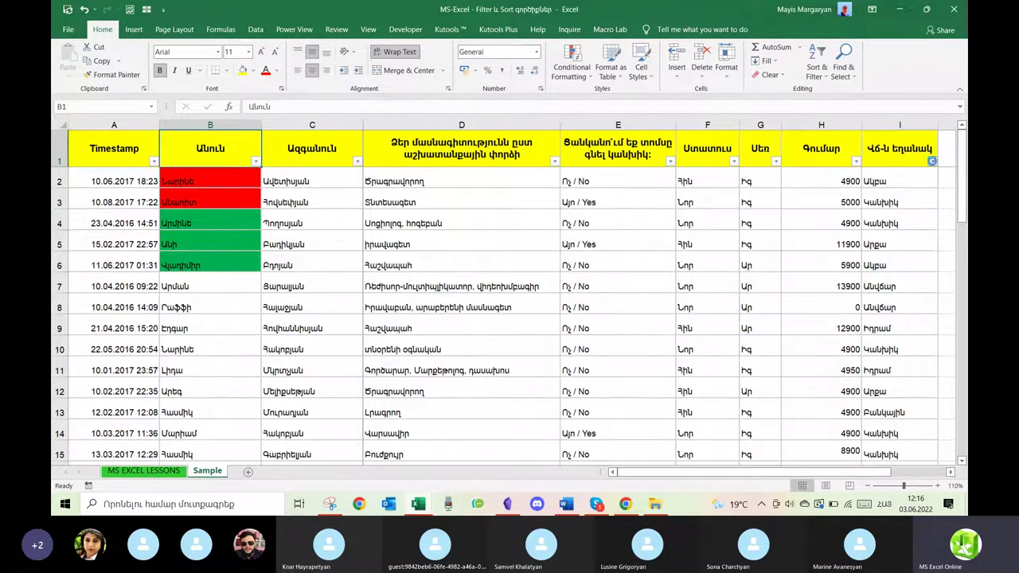
Filter the Վճ-ն եղանակ column to show only Կանխիկ.
{"action": "left_click", "coordinate": [931, 160]}
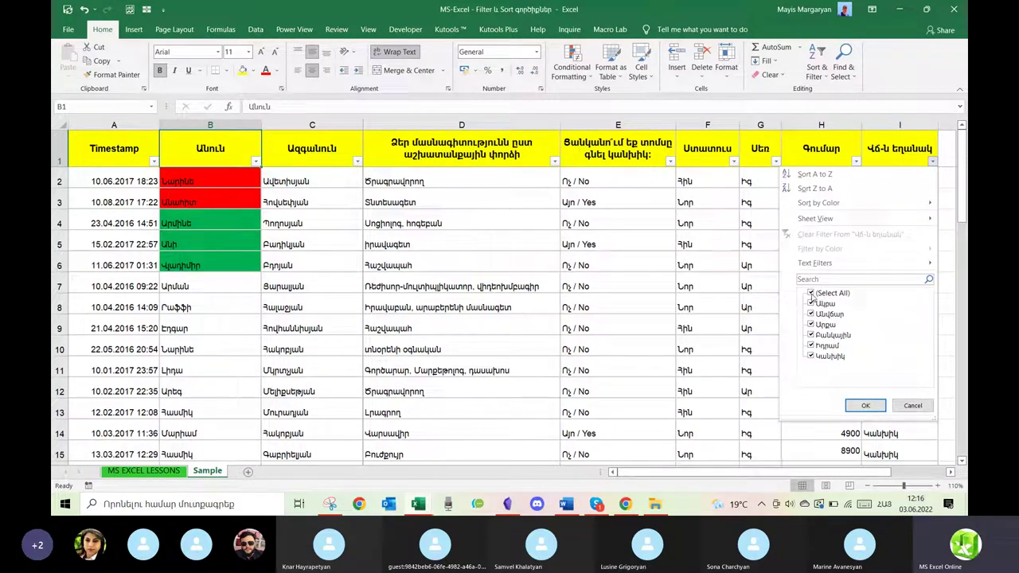
{"action": "left_click", "coordinate": [812, 294]}
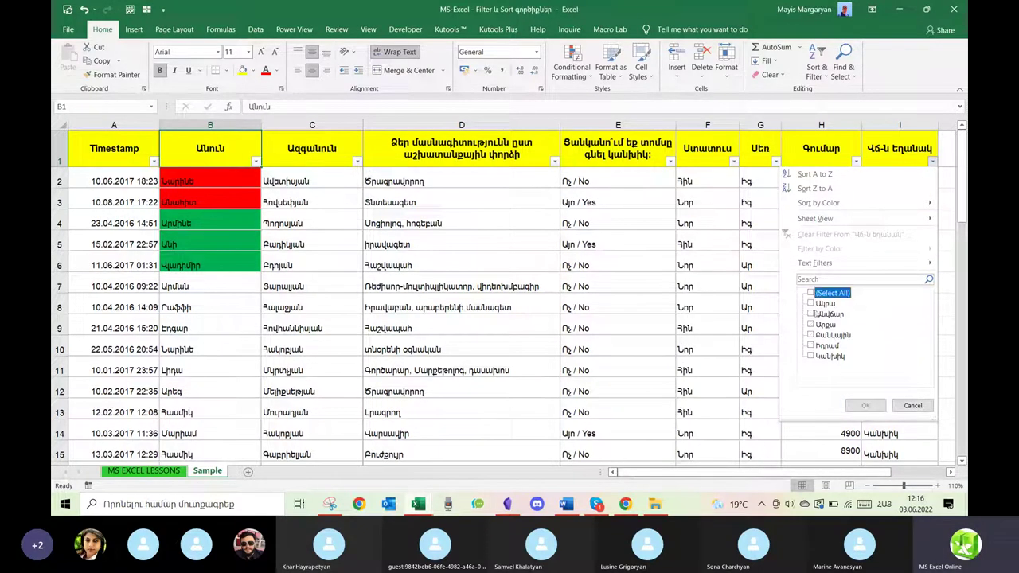
{"action": "left_click", "coordinate": [812, 358]}
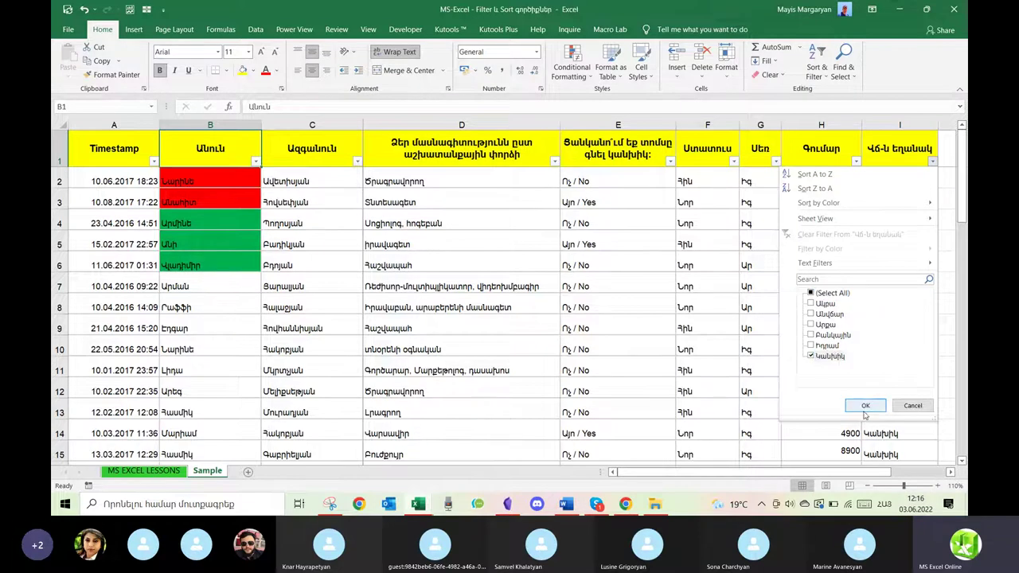
{"action": "left_click", "coordinate": [866, 405]}
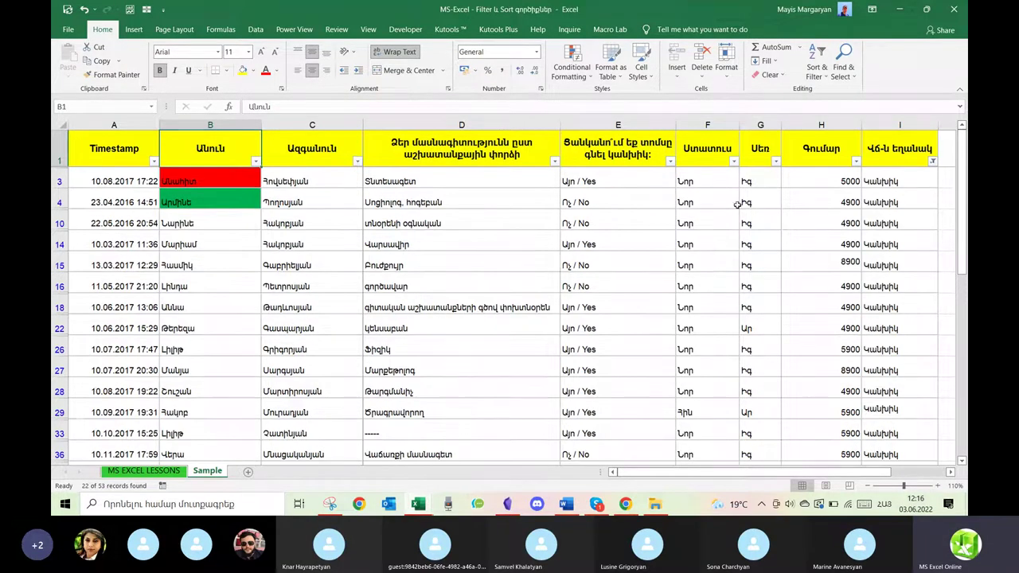
Filter column F (Ստատուս) to show only Նոր.
{"action": "left_click", "coordinate": [734, 162]}
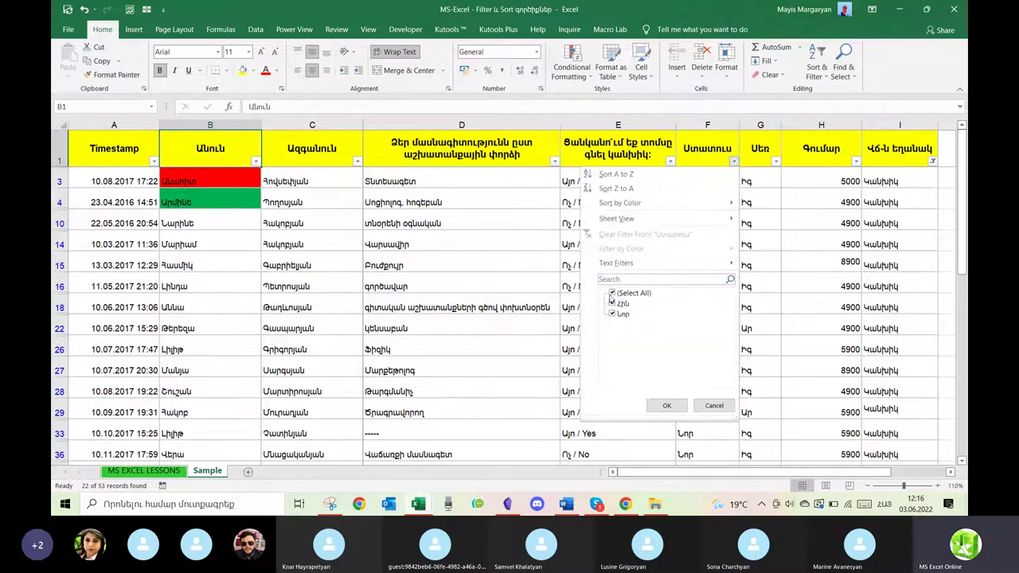
{"action": "left_click", "coordinate": [612, 293]}
{"action": "left_click", "coordinate": [612, 304]}
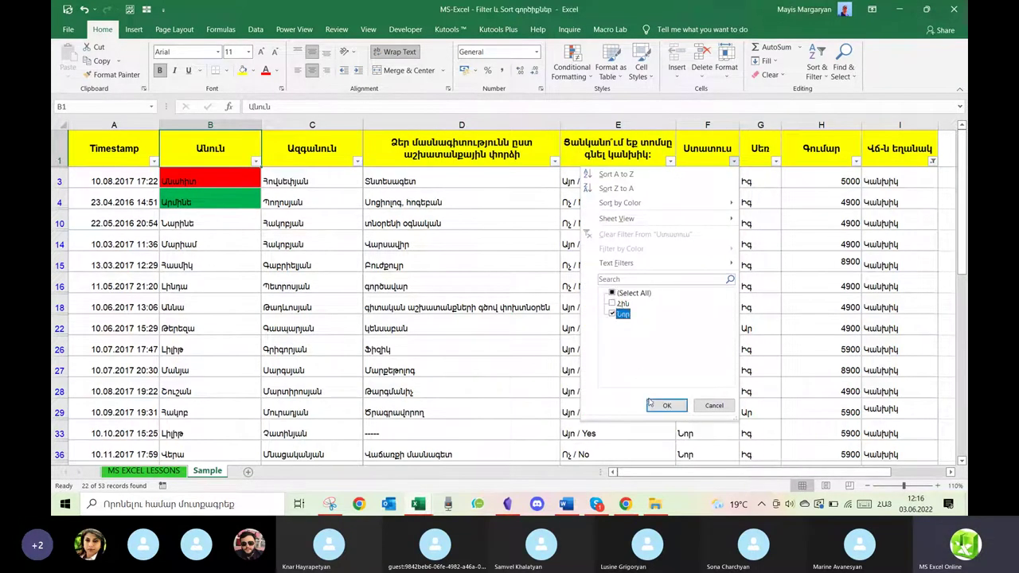
{"action": "left_click", "coordinate": [650, 406]}
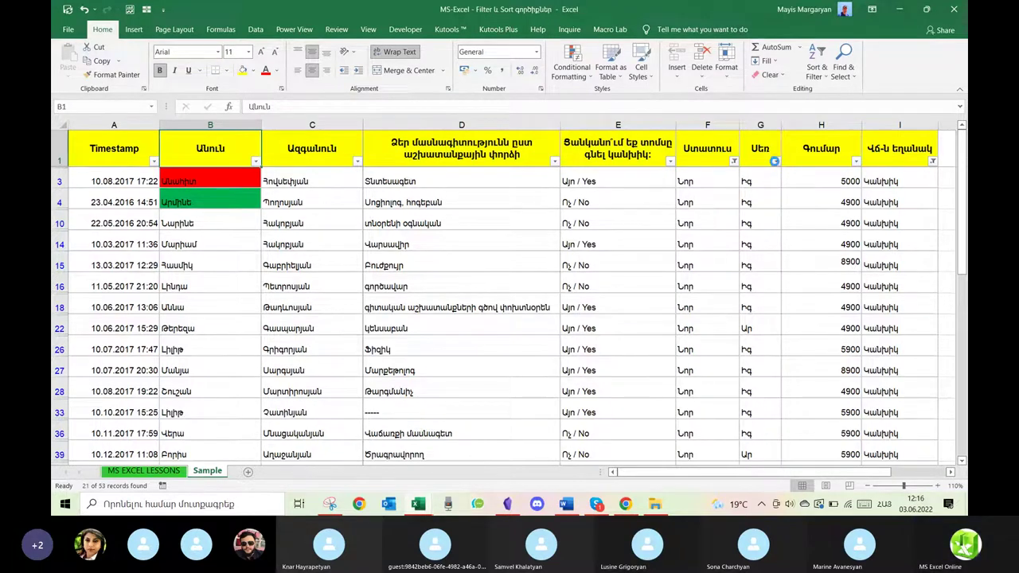
Test an Ար filter on the Սեռ column, then clear the Սեռ filter again.
{"action": "left_click", "coordinate": [775, 161]}
{"action": "left_click", "coordinate": [654, 292]}
{"action": "left_click", "coordinate": [655, 303]}
{"action": "left_click", "coordinate": [694, 405]}
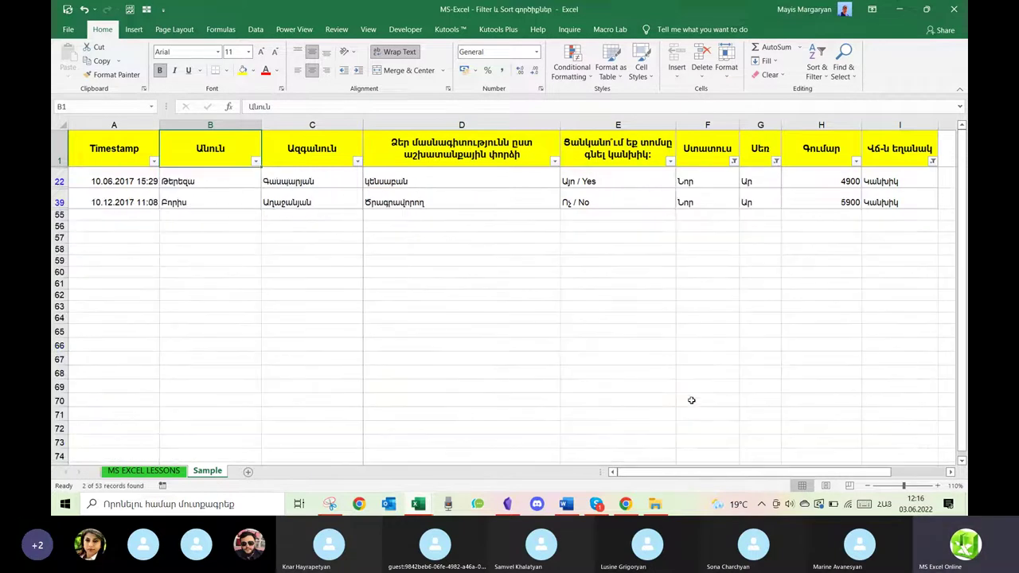
{"action": "left_click", "coordinate": [776, 163]}
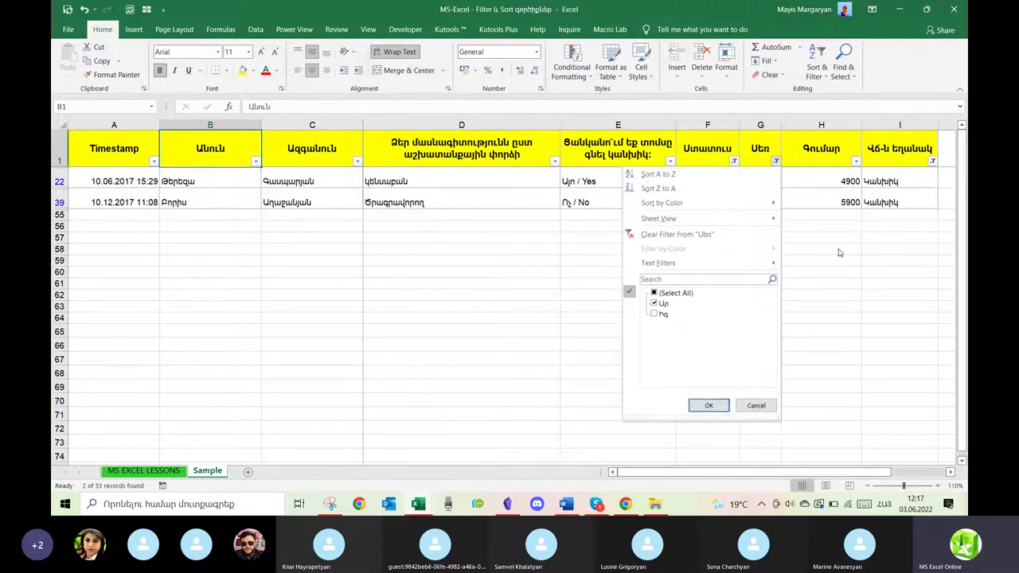
{"action": "left_click", "coordinate": [808, 199]}
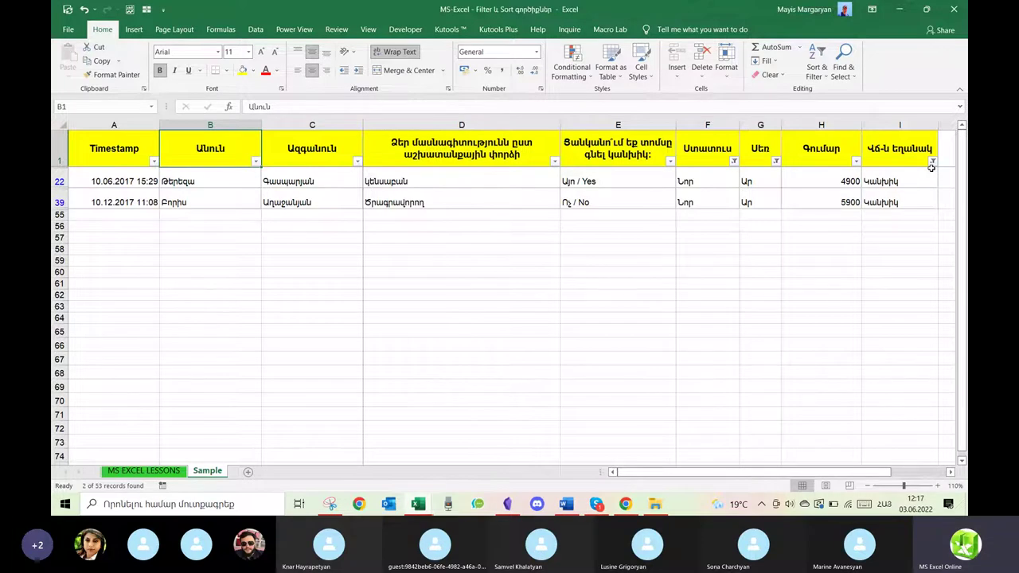
{"action": "mouse_move", "coordinate": [777, 165]}
{"action": "left_click", "coordinate": [776, 162]}
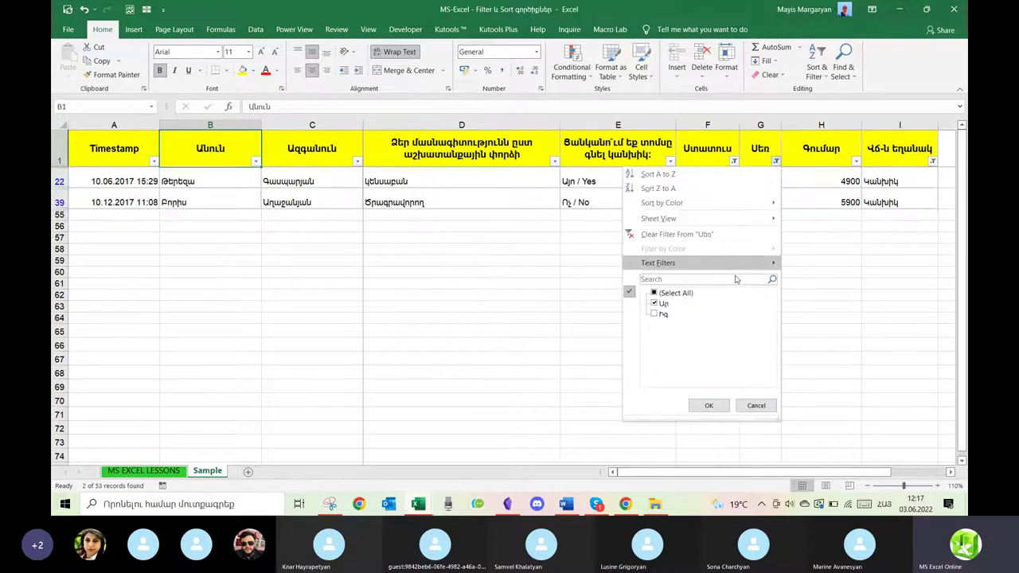
{"action": "left_click", "coordinate": [701, 234]}
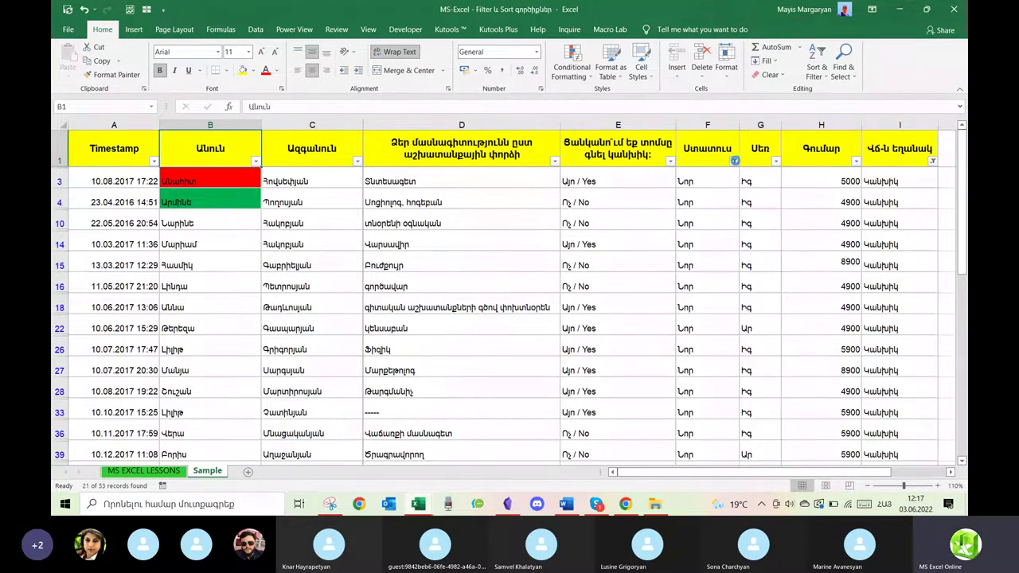
{"action": "left_click", "coordinate": [735, 163]}
{"action": "left_click", "coordinate": [495, 347]}
{"action": "left_click", "coordinate": [817, 67]}
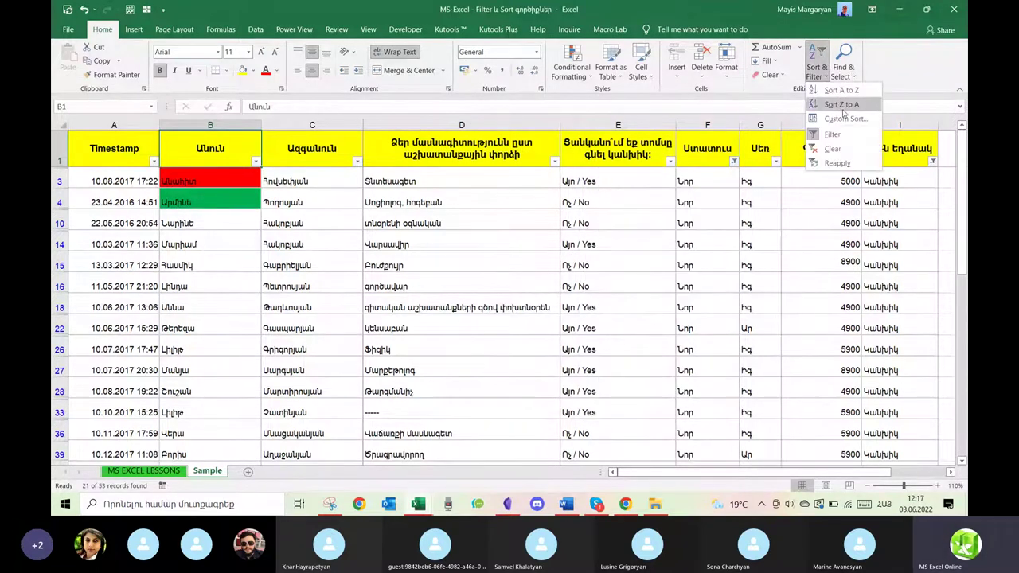
Clear all filters, then preview the Գումար Number Filters and column D Text Filters.
{"action": "left_click", "coordinate": [832, 148]}
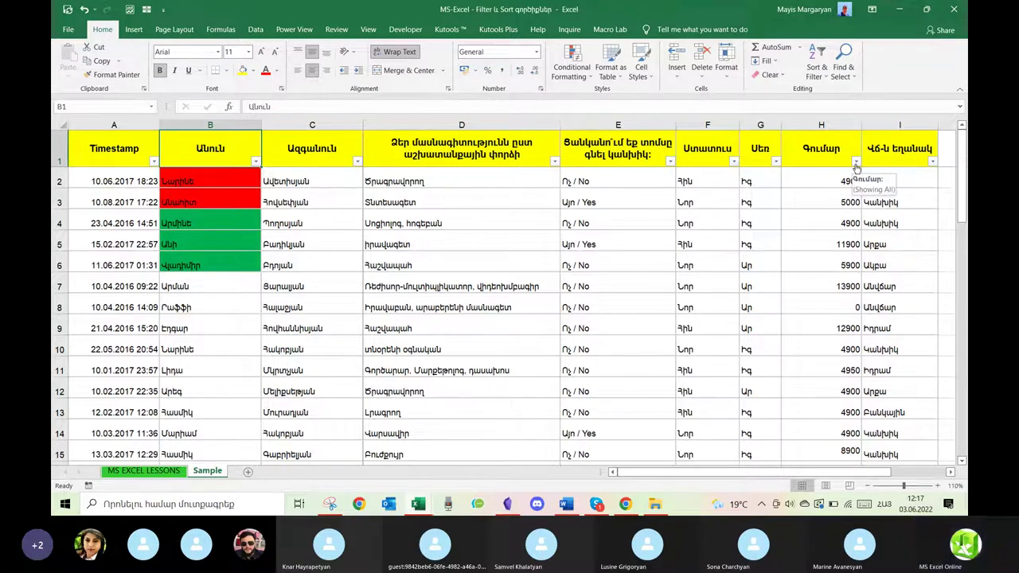
{"action": "left_click", "coordinate": [856, 163]}
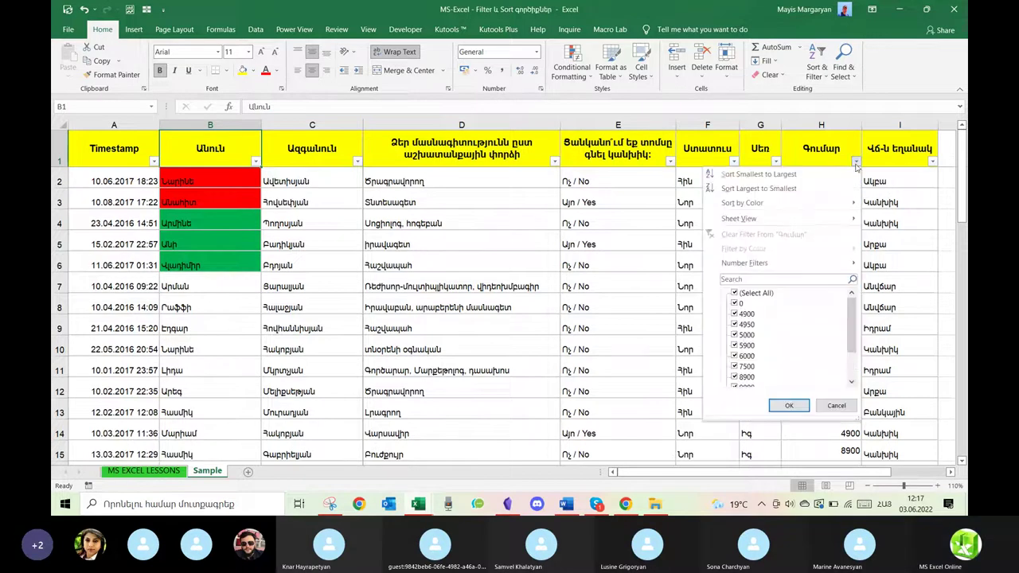
{"action": "mouse_move", "coordinate": [749, 264]}
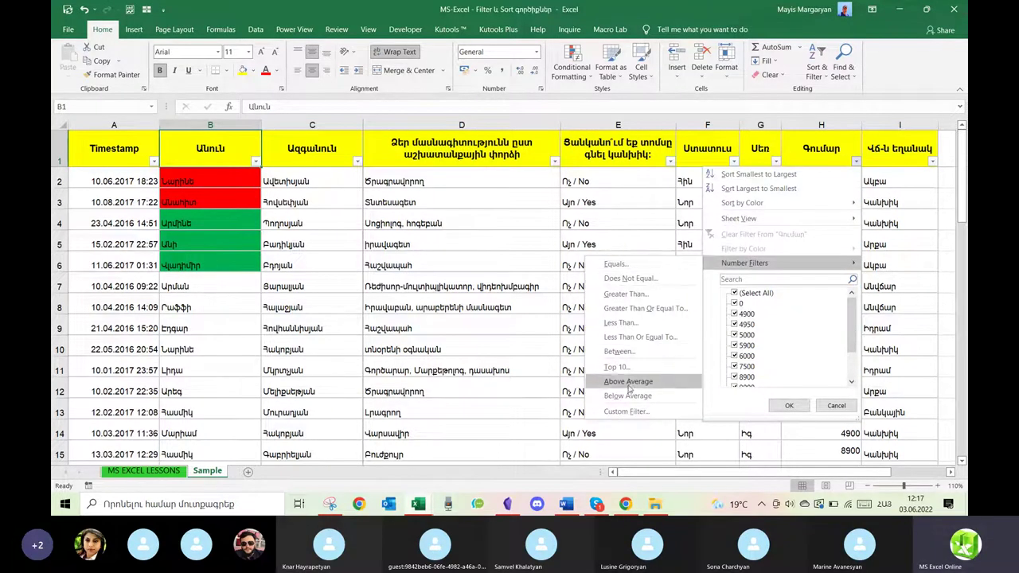
{"action": "left_click", "coordinate": [492, 312]}
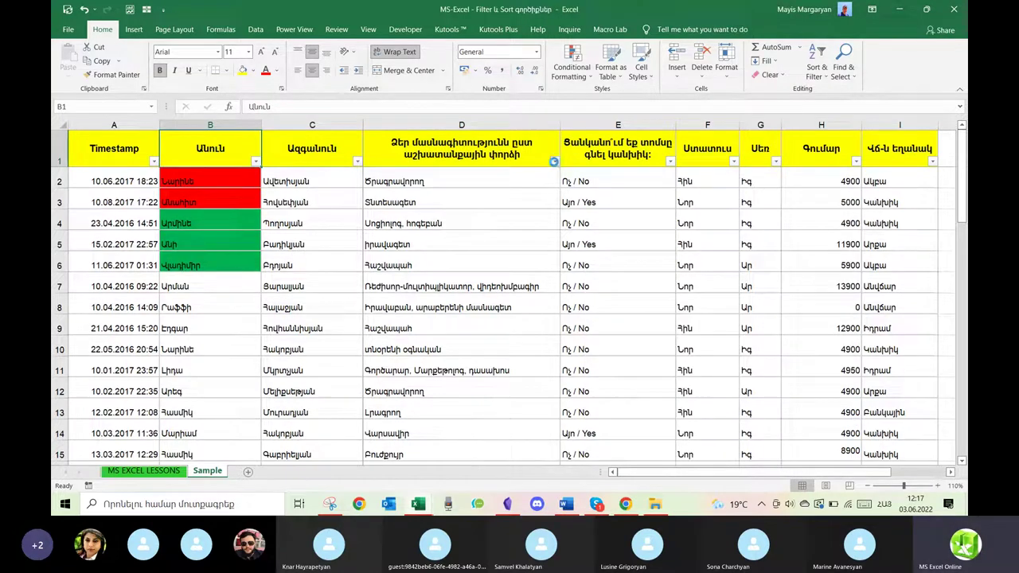
{"action": "left_click", "coordinate": [554, 161]}
{"action": "mouse_move", "coordinate": [434, 269]}
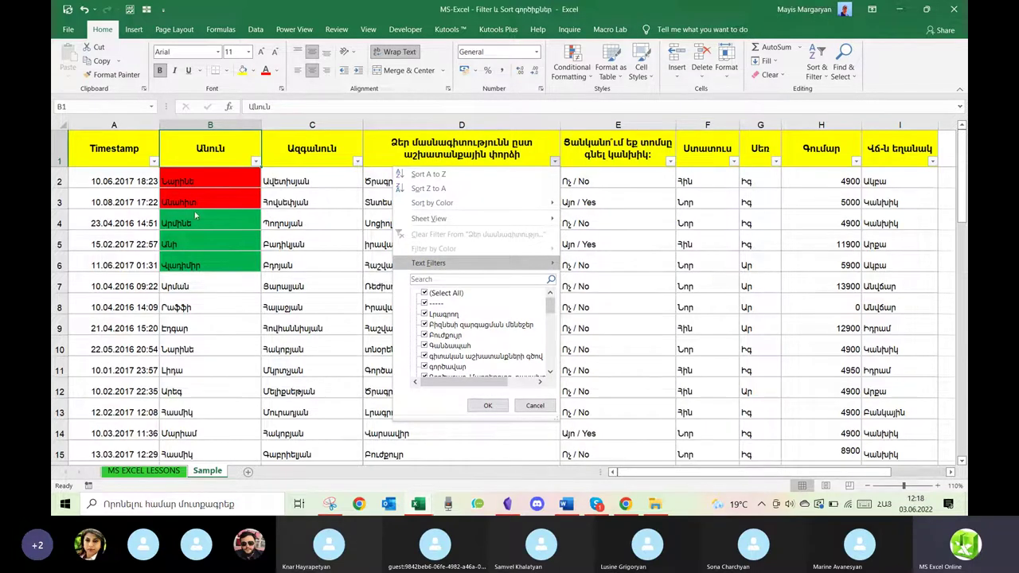
Preview the Timestamp column's Date Filters, then open the Գումար column's value list.
{"action": "left_click", "coordinate": [143, 197]}
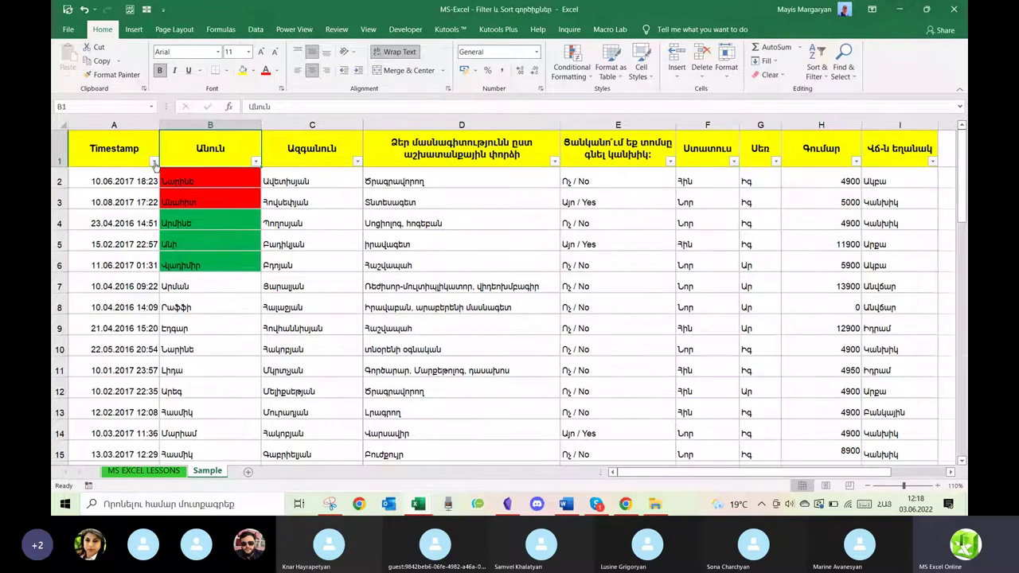
{"action": "left_click", "coordinate": [153, 161]}
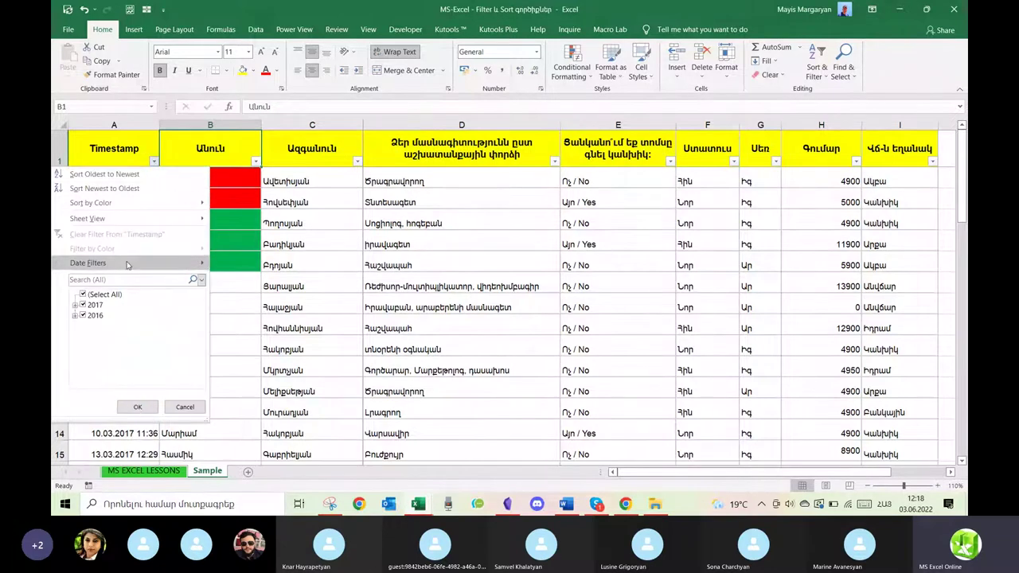
{"action": "mouse_move", "coordinate": [128, 264]}
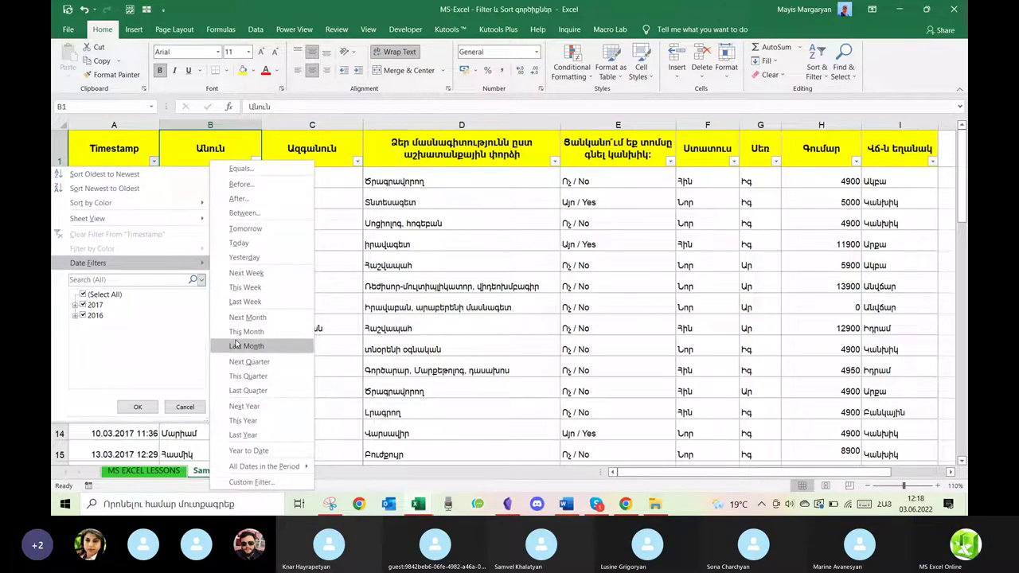
{"action": "left_click", "coordinate": [414, 348]}
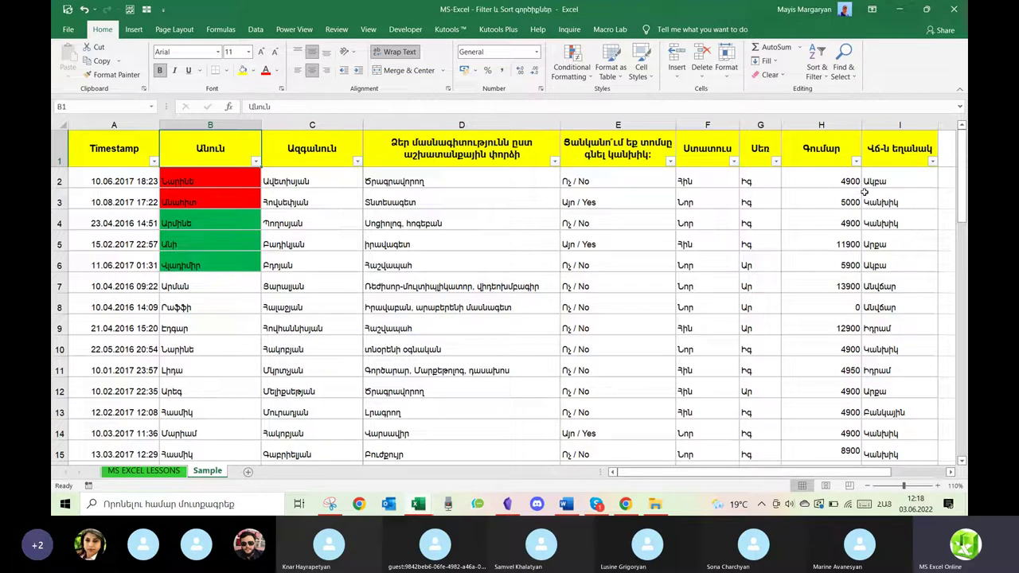
{"action": "left_click", "coordinate": [856, 163]}
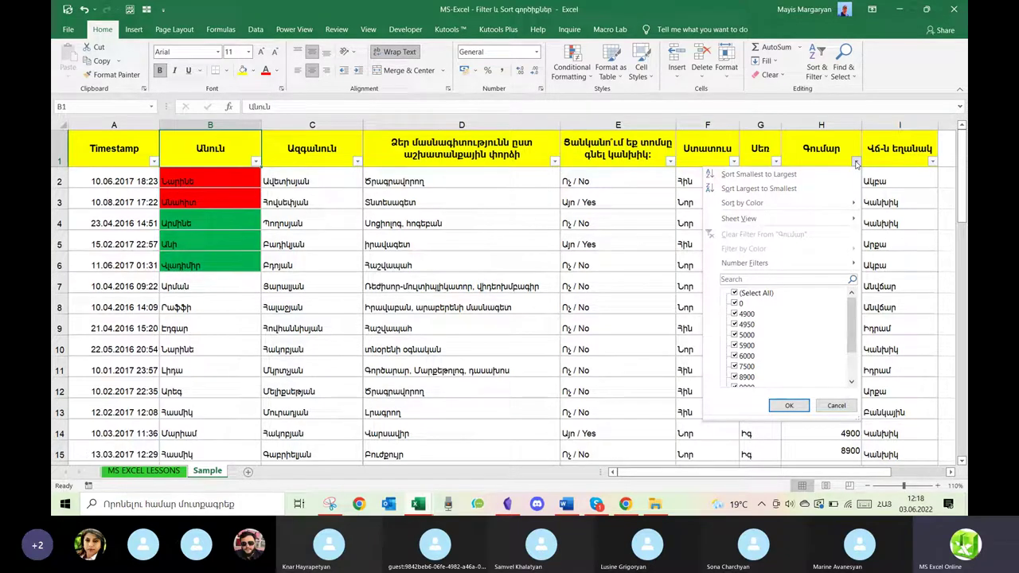
Untick Գումար values 0, 4900, 4950, 5000, 5900, 6000, cancel, then reopen the list to Number Filters.
{"action": "left_click", "coordinate": [738, 305]}
{"action": "left_click", "coordinate": [736, 315]}
{"action": "left_click", "coordinate": [735, 325]}
{"action": "left_click", "coordinate": [735, 335]}
{"action": "left_click", "coordinate": [735, 346]}
{"action": "left_click", "coordinate": [735, 356]}
{"action": "left_click", "coordinate": [852, 376]}
{"action": "left_click_drag", "start_coordinate": [852, 380], "coordinate": [847, 315]}
{"action": "left_click", "coordinate": [870, 369]}
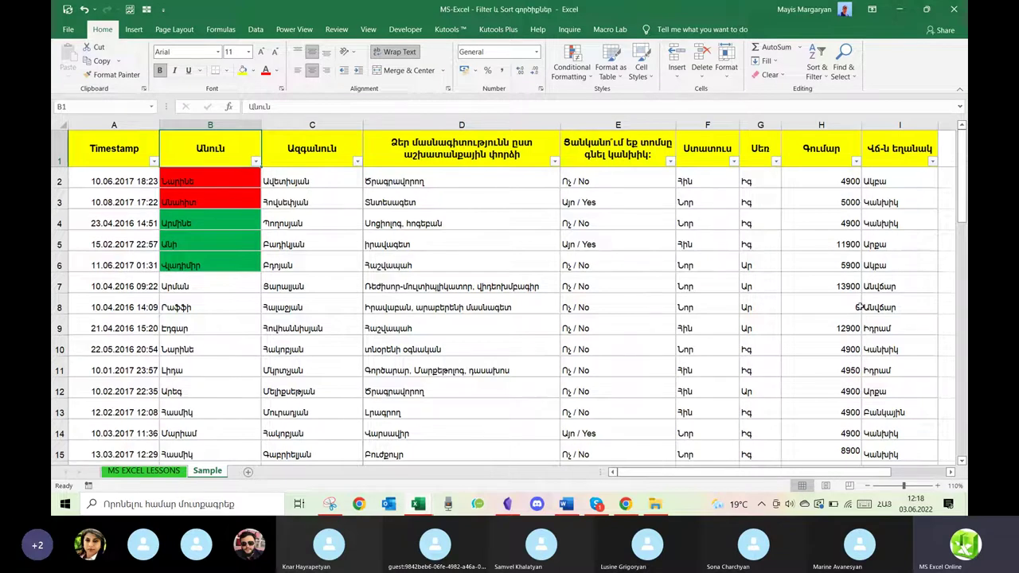
{"action": "left_click", "coordinate": [853, 163]}
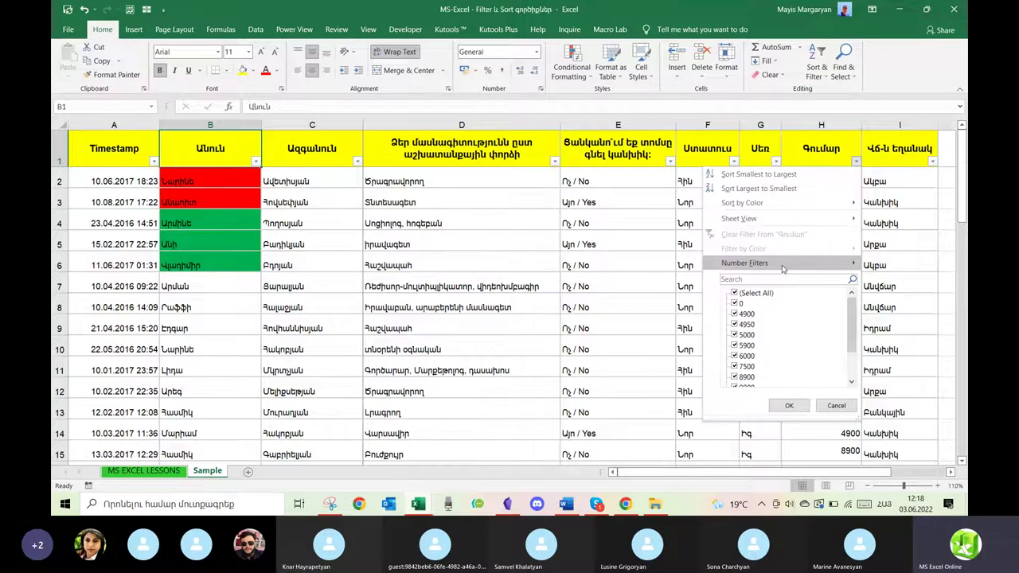
{"action": "mouse_move", "coordinate": [784, 268]}
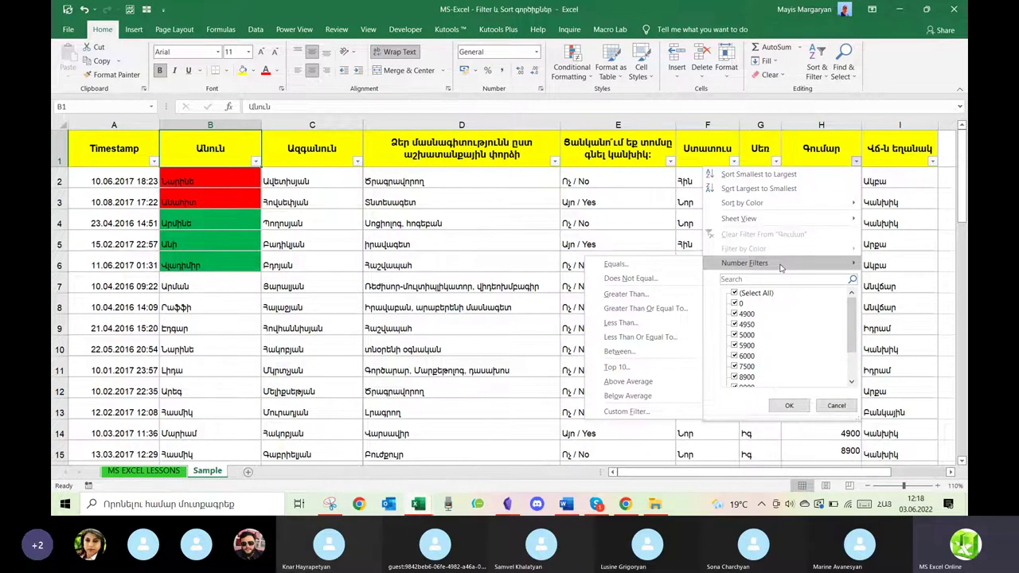
{"action": "left_click", "coordinate": [628, 294]}
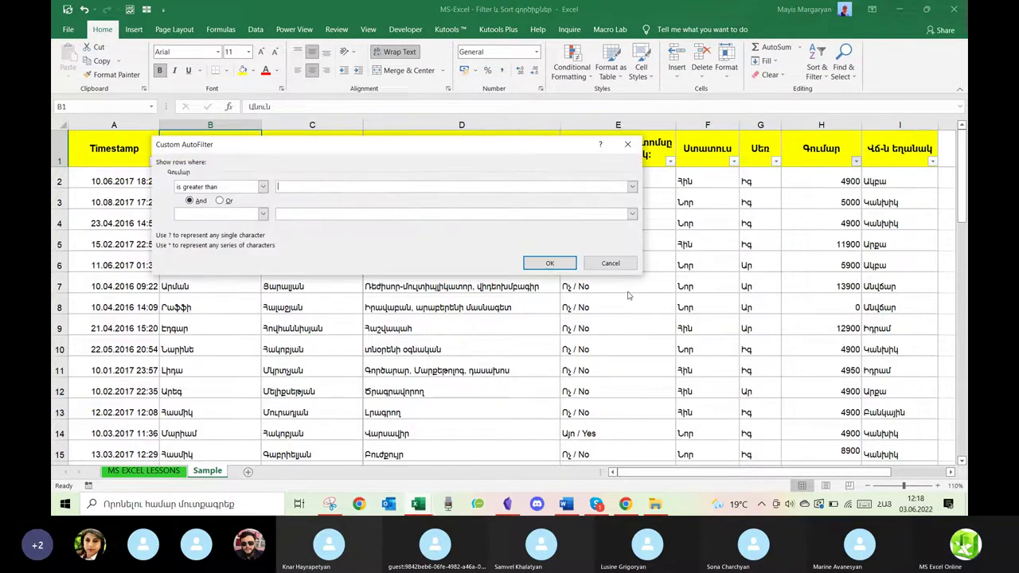
{"action": "type", "text": "7000"}
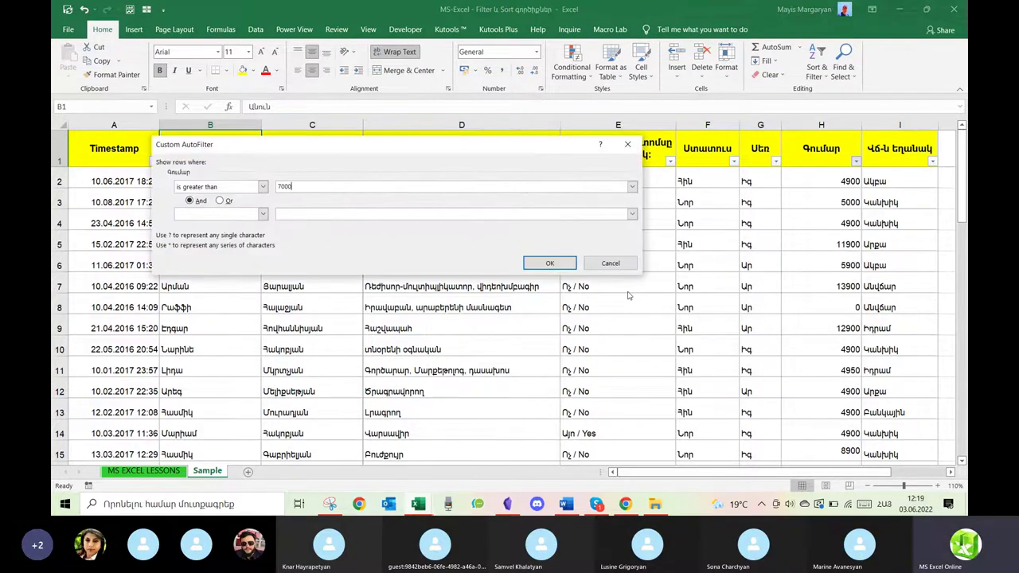
{"action": "key", "text": "Return"}
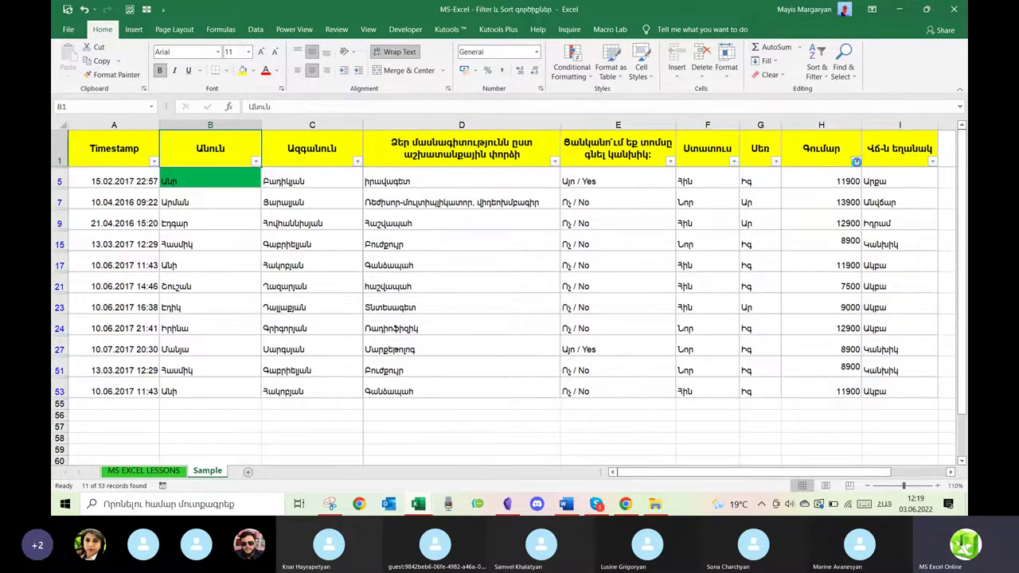
{"action": "left_click", "coordinate": [856, 162]}
{"action": "left_click", "coordinate": [764, 234]}
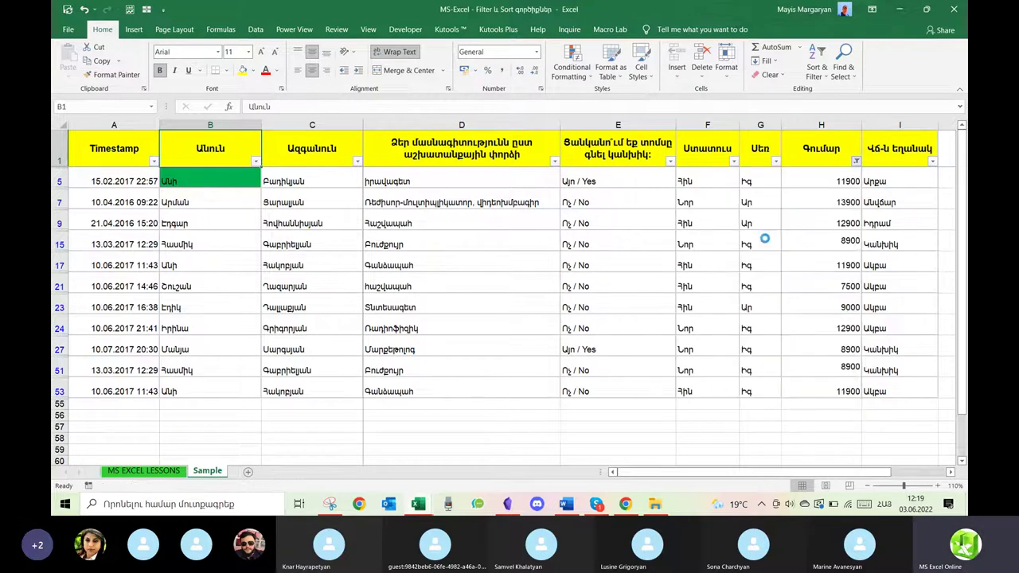
{"action": "left_click", "coordinate": [853, 162]}
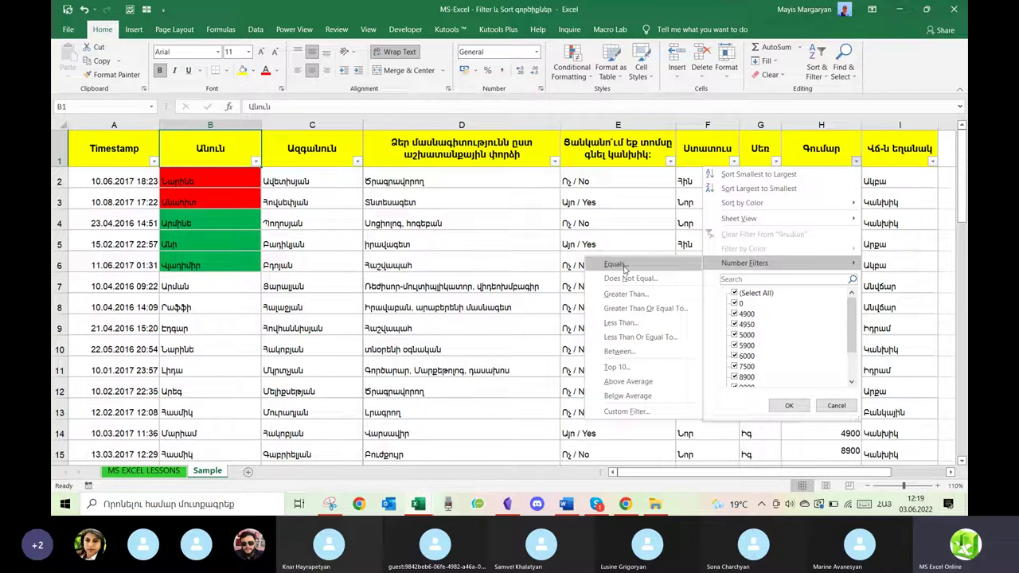
Filter the Գումար column to show only amounts equal to 5900.
{"action": "left_click", "coordinate": [734, 293]}
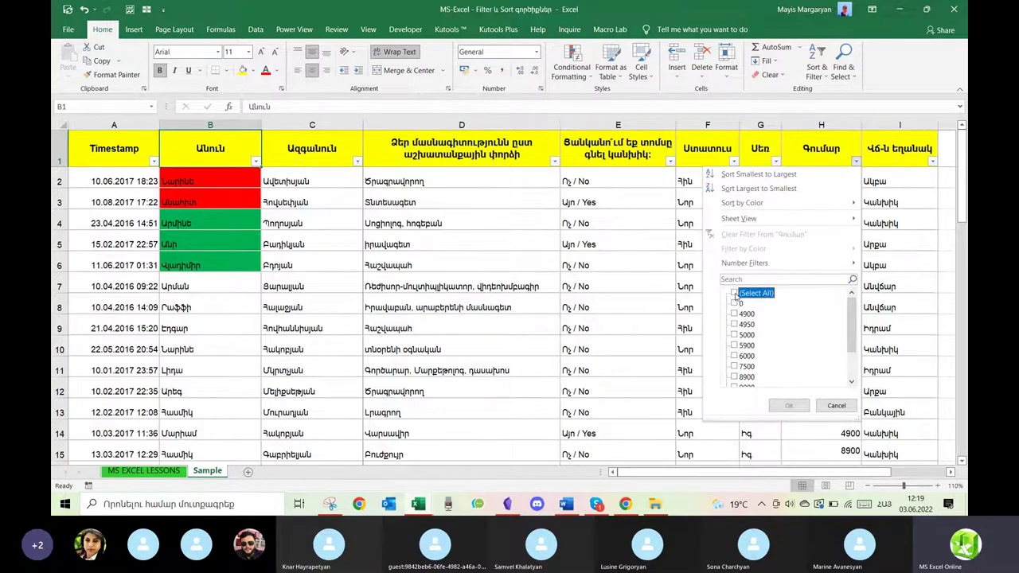
{"action": "left_click", "coordinate": [735, 293]}
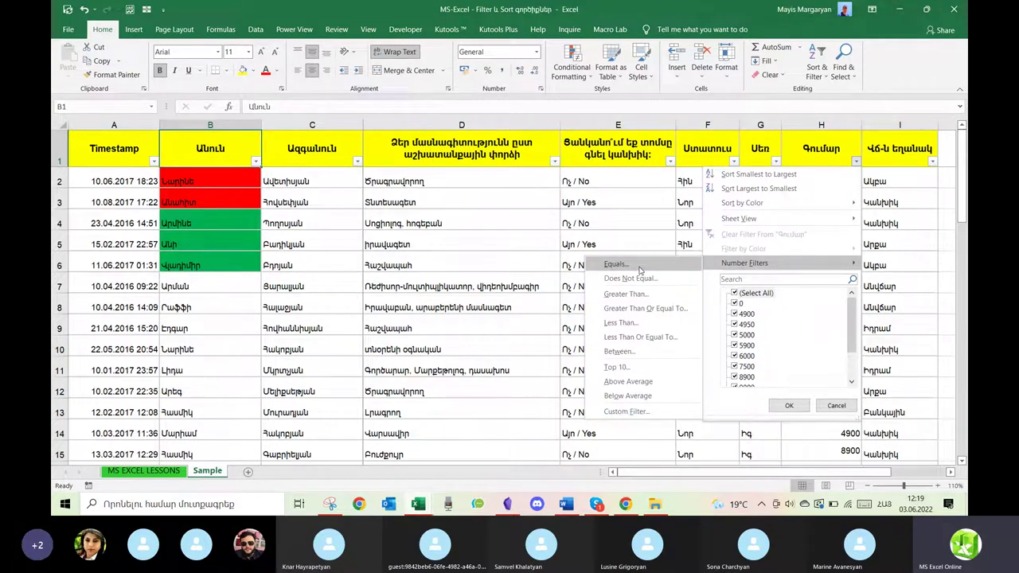
{"action": "left_click", "coordinate": [639, 271]}
{"action": "type", "text": "5900"}
{"action": "key", "text": "Return"}
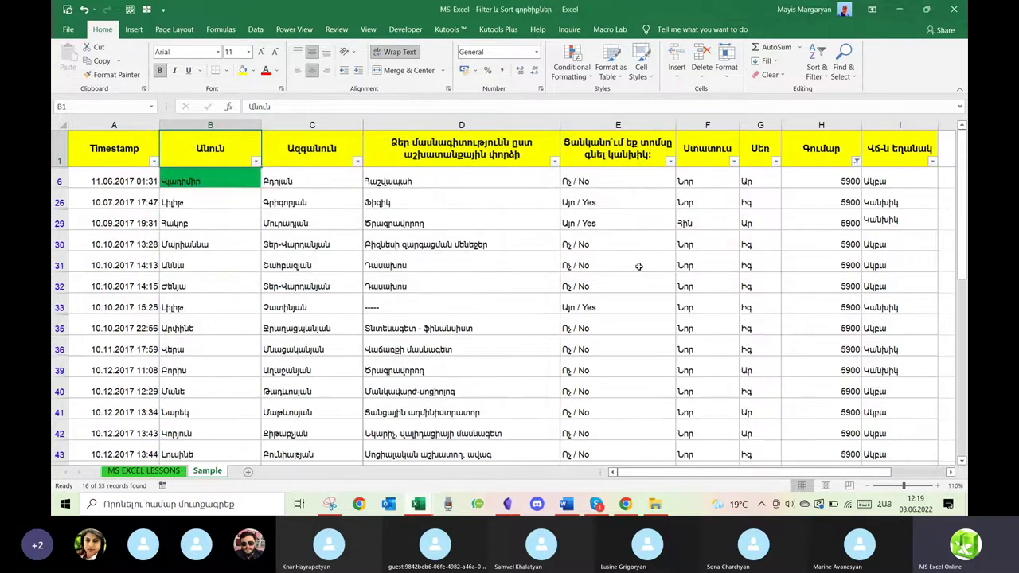
Clear the equals filter and apply a Does Not Equal 5900 number filter instead.
{"action": "scroll", "coordinate": [639, 266], "scroll_direction": "down", "scroll_amount": 3}
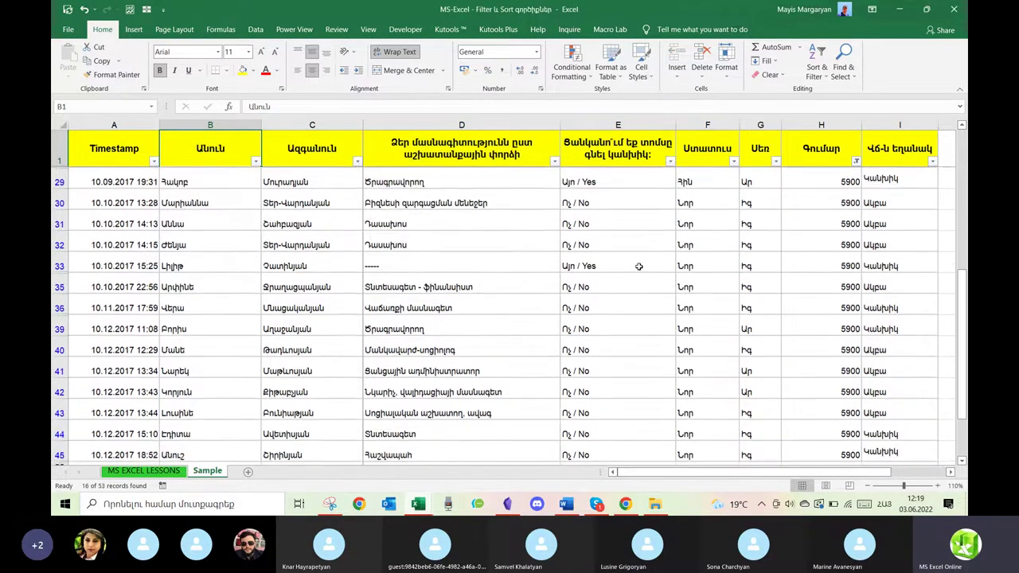
{"action": "scroll", "coordinate": [639, 266], "scroll_direction": "up", "scroll_amount": 3}
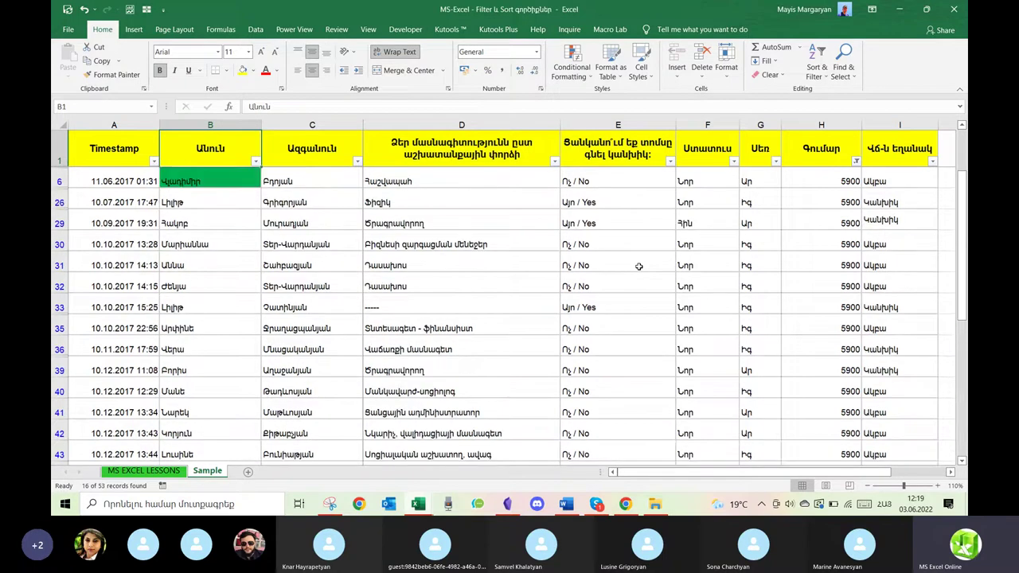
{"action": "left_click", "coordinate": [856, 162]}
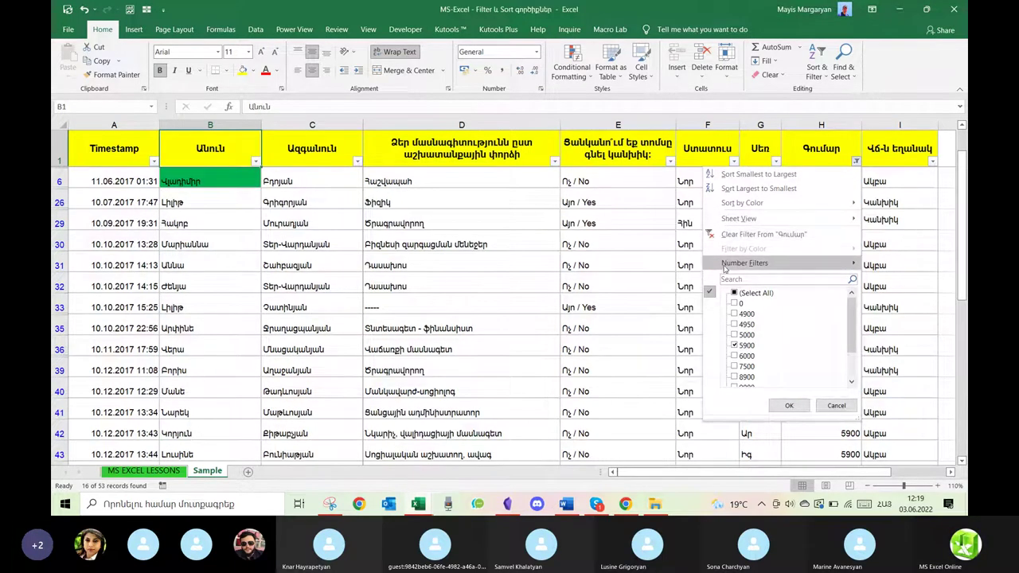
{"action": "left_click", "coordinate": [721, 233]}
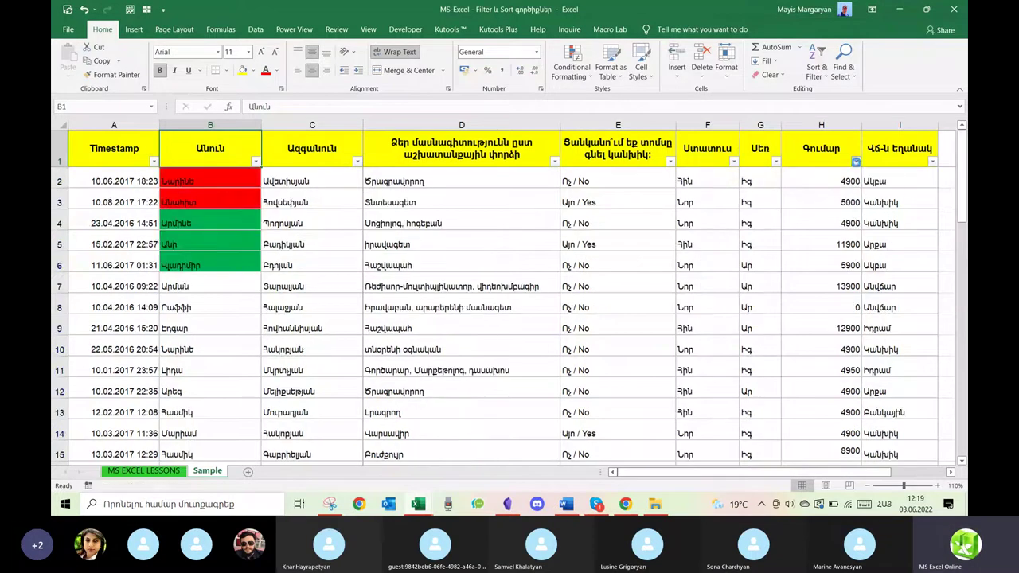
{"action": "left_click", "coordinate": [856, 162]}
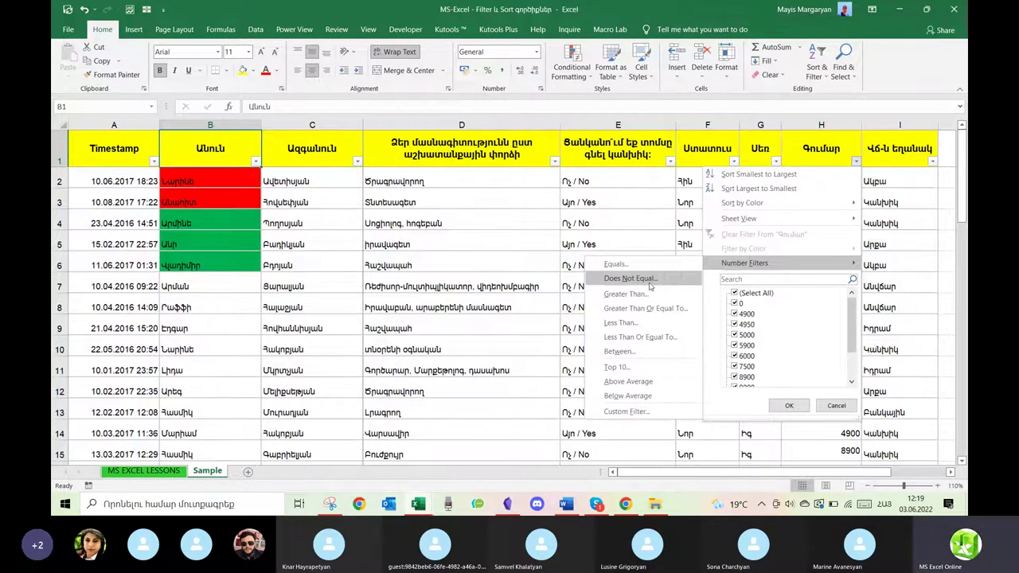
{"action": "left_click", "coordinate": [629, 277]}
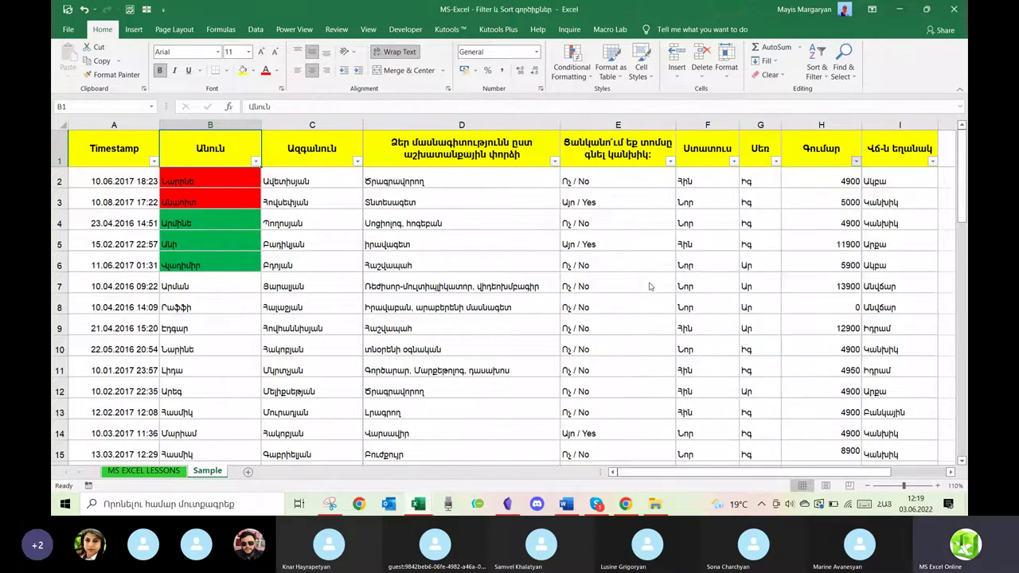
{"action": "type", "text": "5900"}
{"action": "key", "text": "Return"}
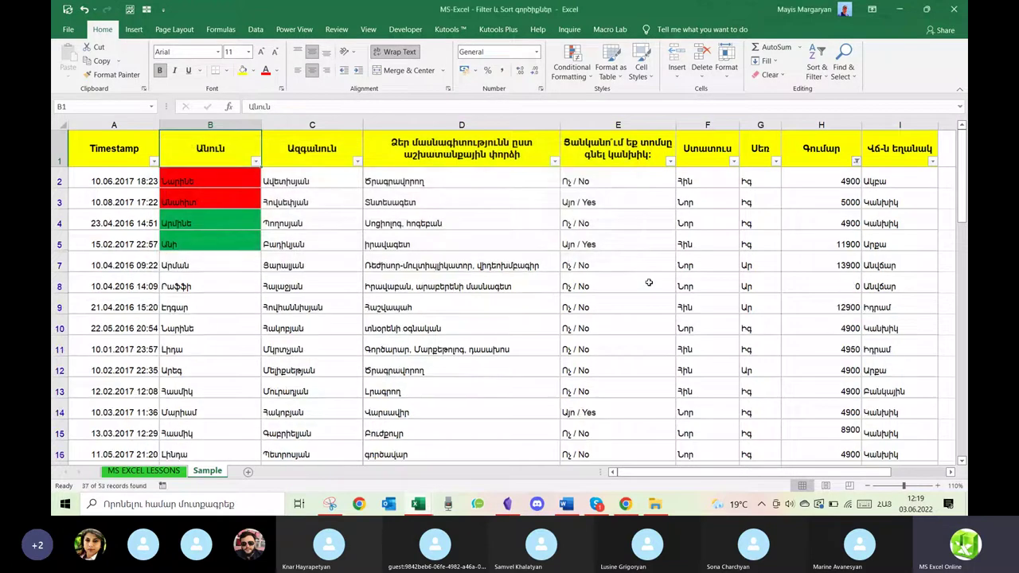
Clear the does-not-equal 5900 filter from the Գումար column.
{"action": "scroll", "coordinate": [649, 283], "scroll_direction": "down", "scroll_amount": 5}
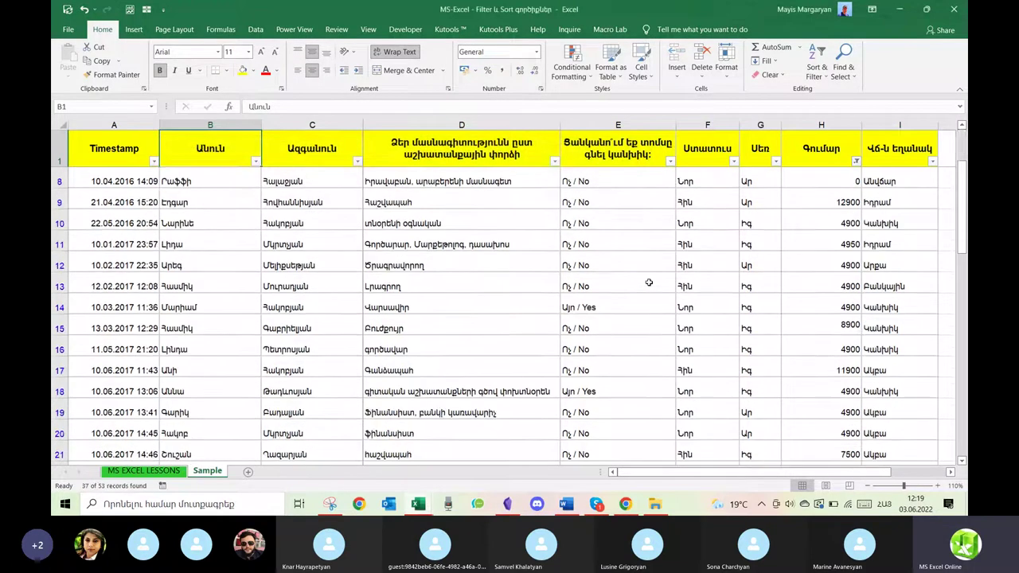
{"action": "scroll", "coordinate": [649, 282], "scroll_direction": "up", "scroll_amount": 6}
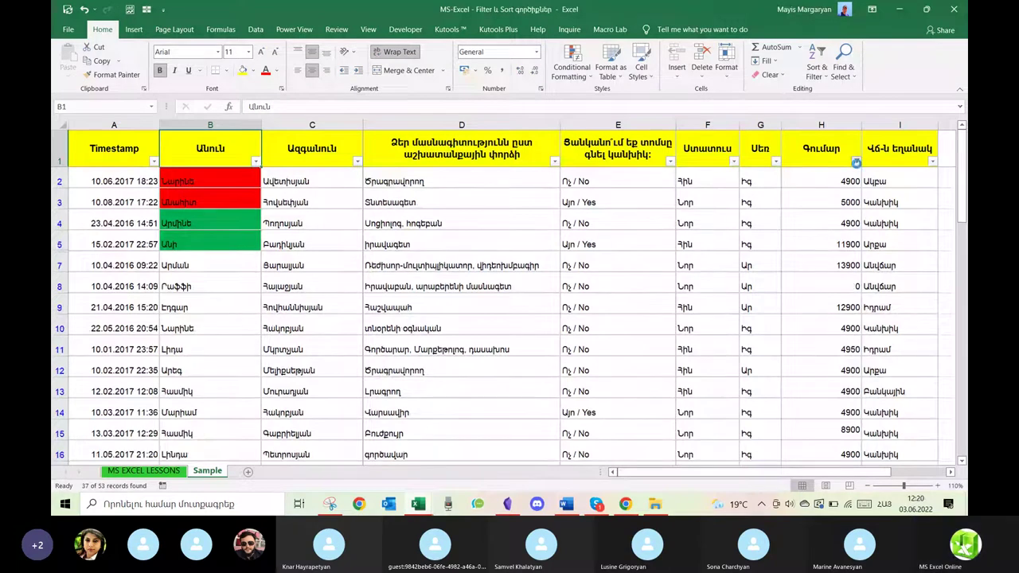
{"action": "left_click", "coordinate": [856, 162]}
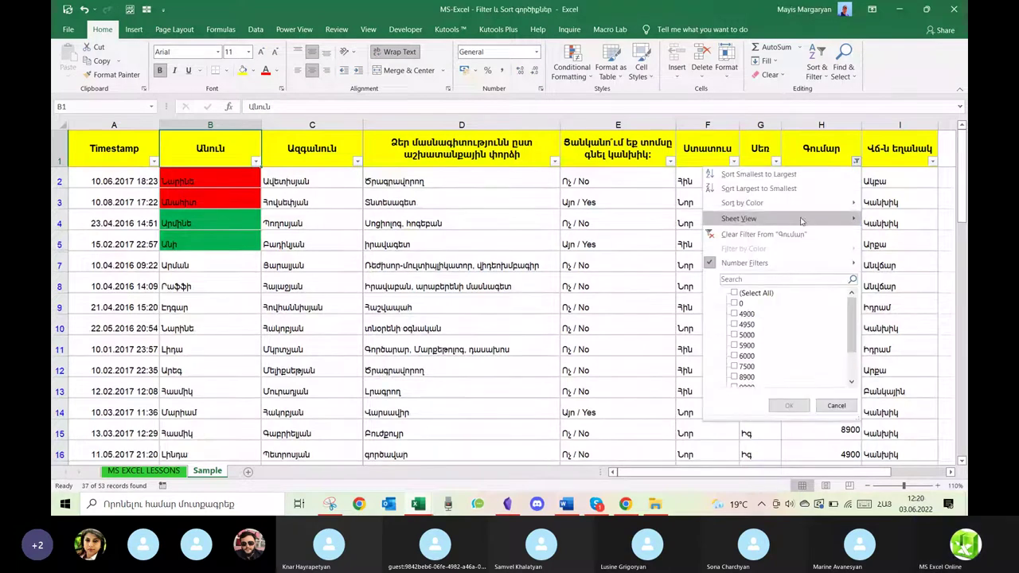
{"action": "left_click", "coordinate": [741, 235]}
Toggle (Select All) and the 5900 checkbox in the Գումար list, leaving every amount checked.
{"action": "left_click", "coordinate": [856, 162]}
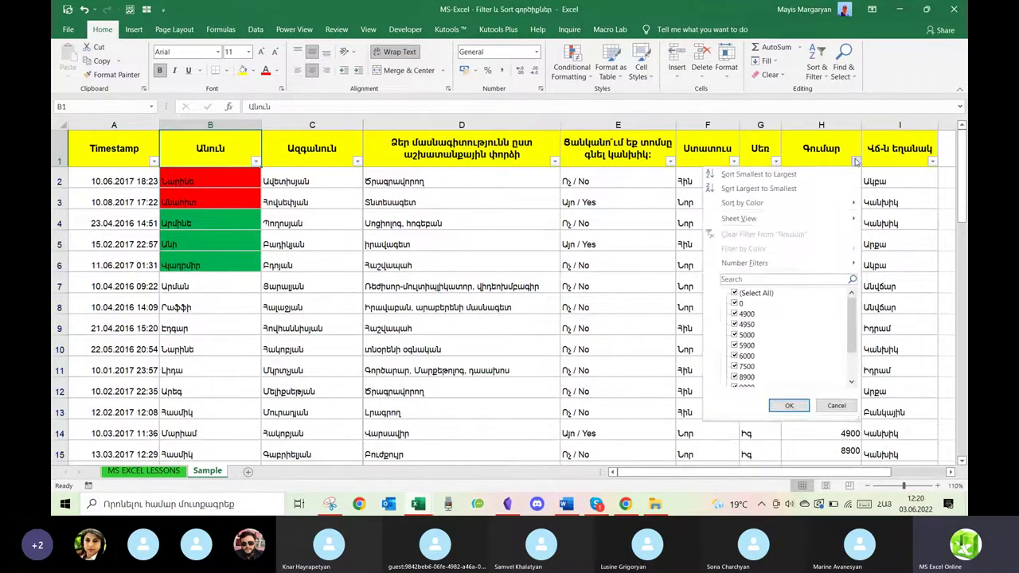
{"action": "left_click", "coordinate": [735, 294]}
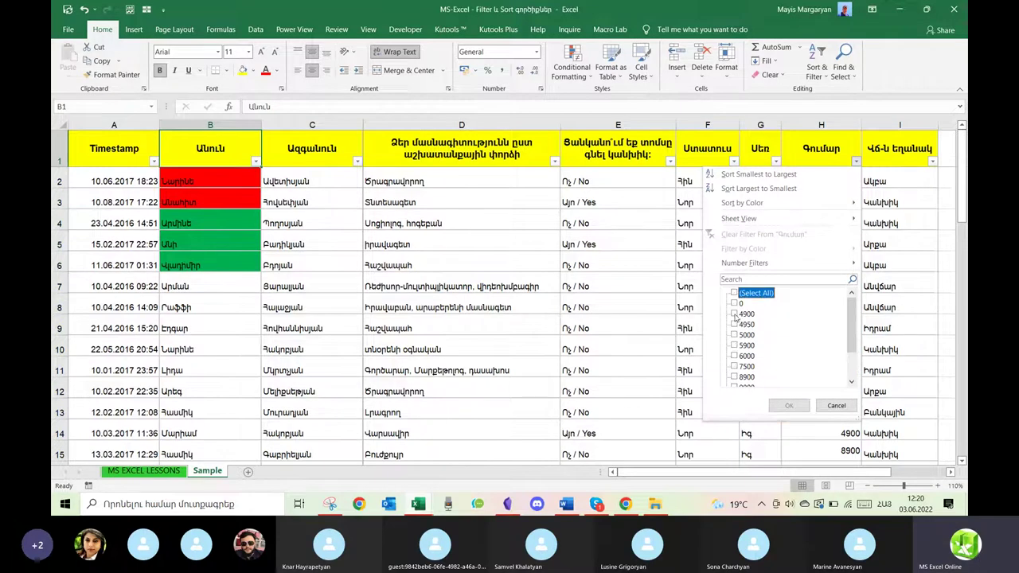
{"action": "left_click", "coordinate": [735, 294]}
{"action": "left_click", "coordinate": [735, 346]}
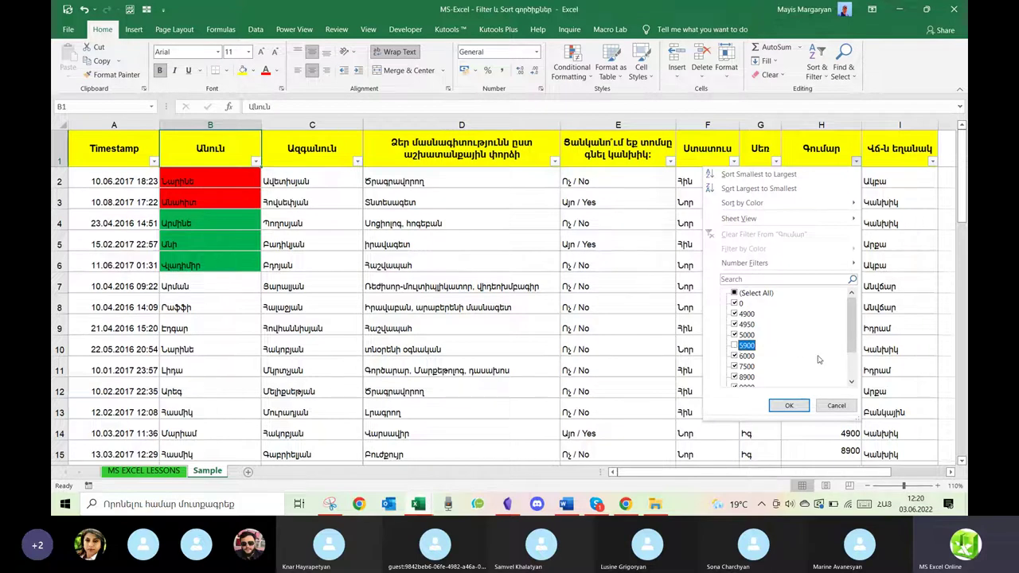
{"action": "mouse_move", "coordinate": [858, 338]}
{"action": "left_mouse_down"}
{"action": "mouse_move", "coordinate": [856, 372]}
{"action": "mouse_move", "coordinate": [856, 347]}
{"action": "left_mouse_up"}
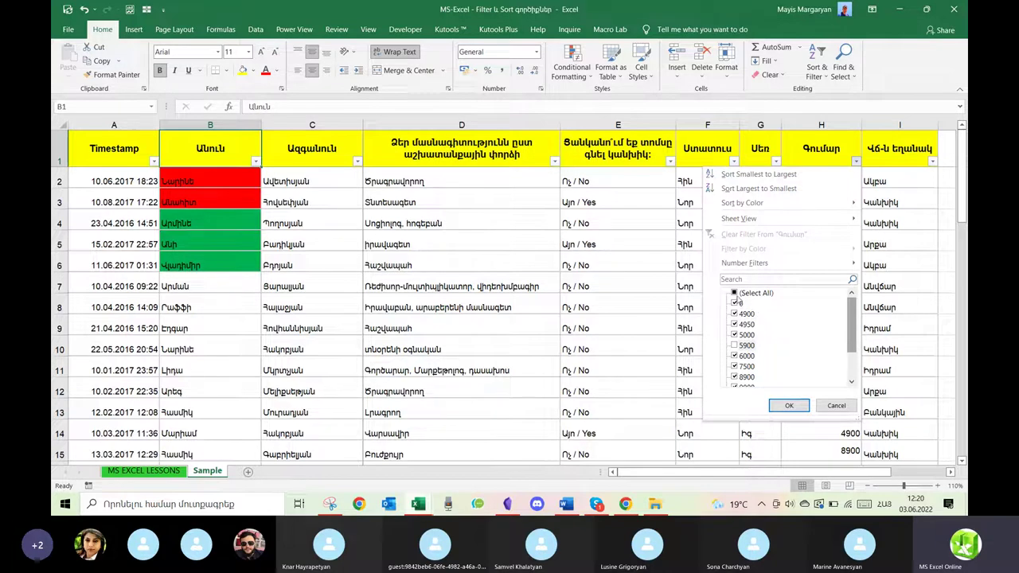
{"action": "left_click", "coordinate": [735, 293]}
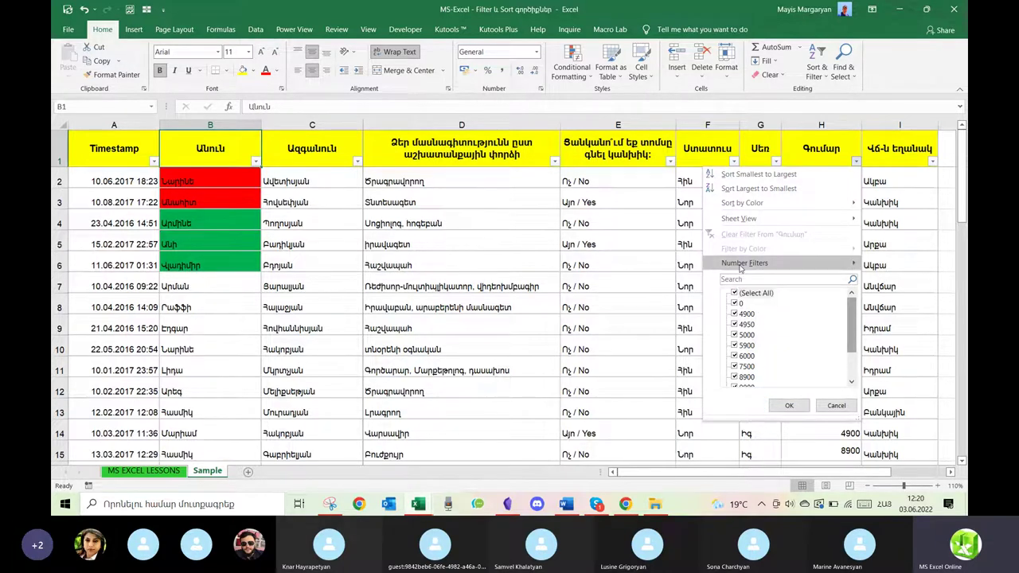
Apply a Between number filter of 7000 to 10000 on the Գումար column.
{"action": "mouse_move", "coordinate": [740, 266]}
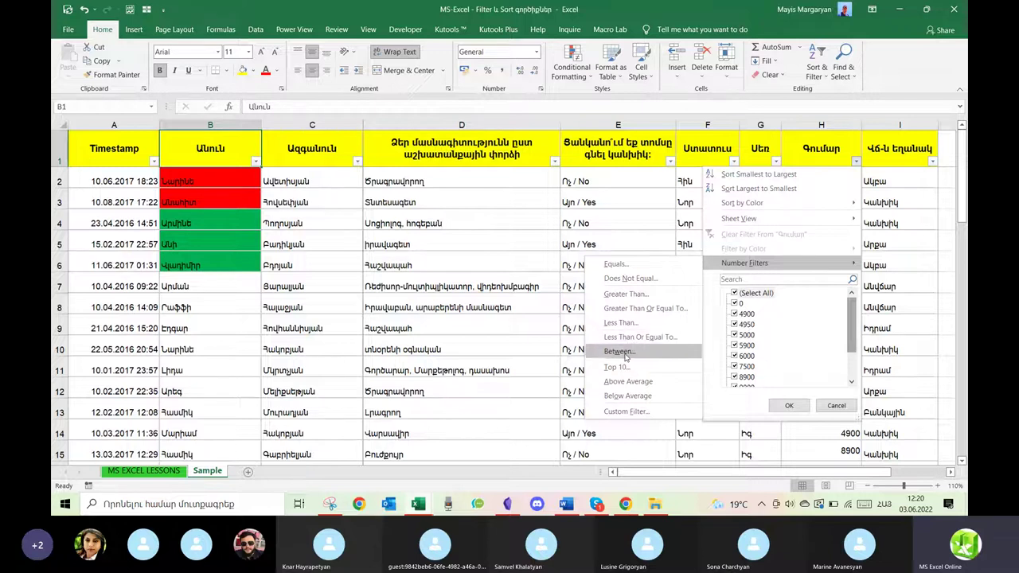
{"action": "left_click", "coordinate": [619, 351]}
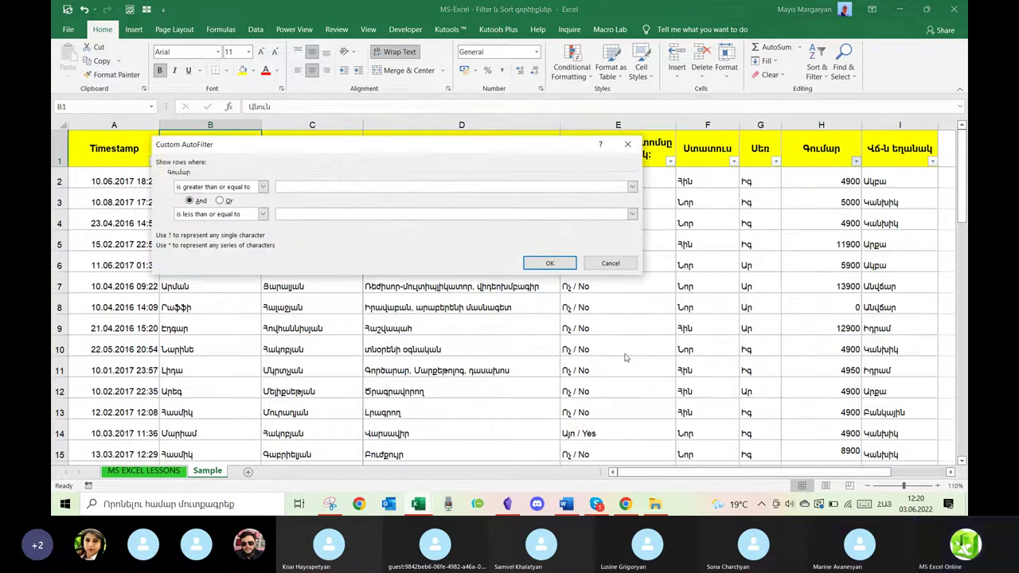
{"action": "type", "text": "7000"}
{"action": "key", "text": "Tab"}
{"action": "key", "text": "Tab"}
{"action": "key", "text": "Tab"}
{"action": "type", "text": "10000"}
{"action": "key", "text": "Return"}
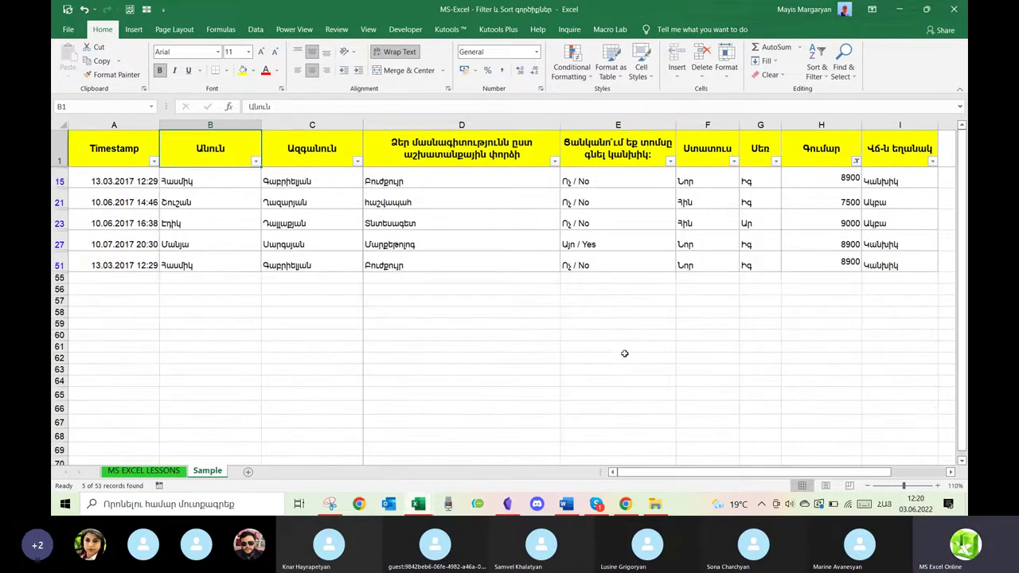
Clear the 7000 to 10000 range filter from the Գումար column.
{"action": "left_click", "coordinate": [857, 162]}
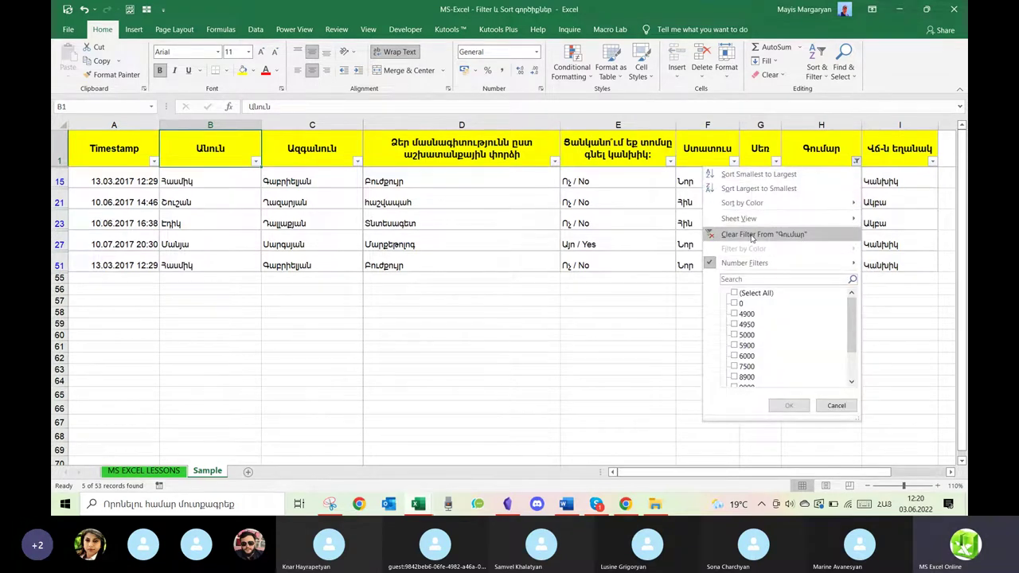
{"action": "left_click", "coordinate": [752, 235]}
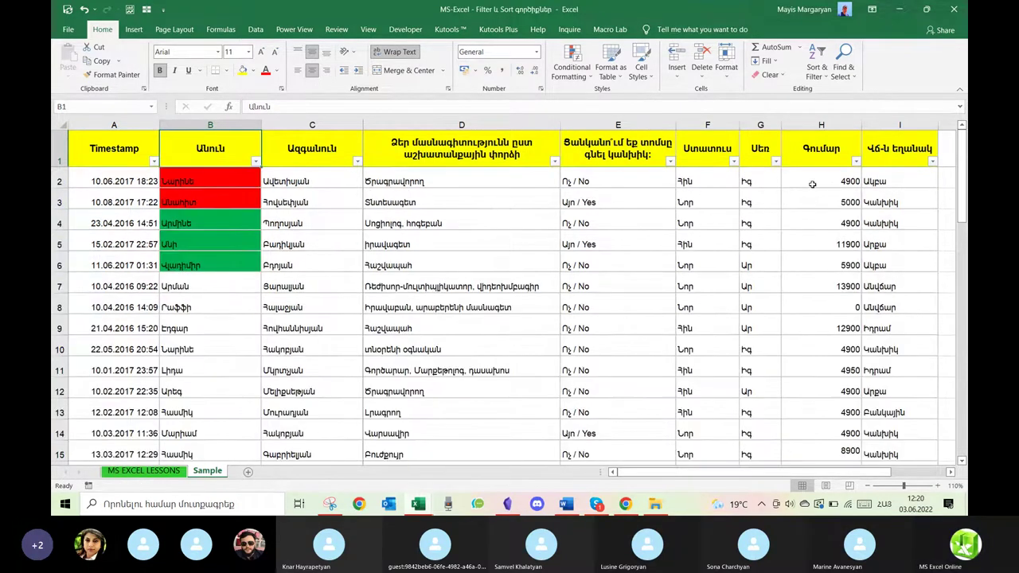
{"action": "left_click", "coordinate": [857, 162]}
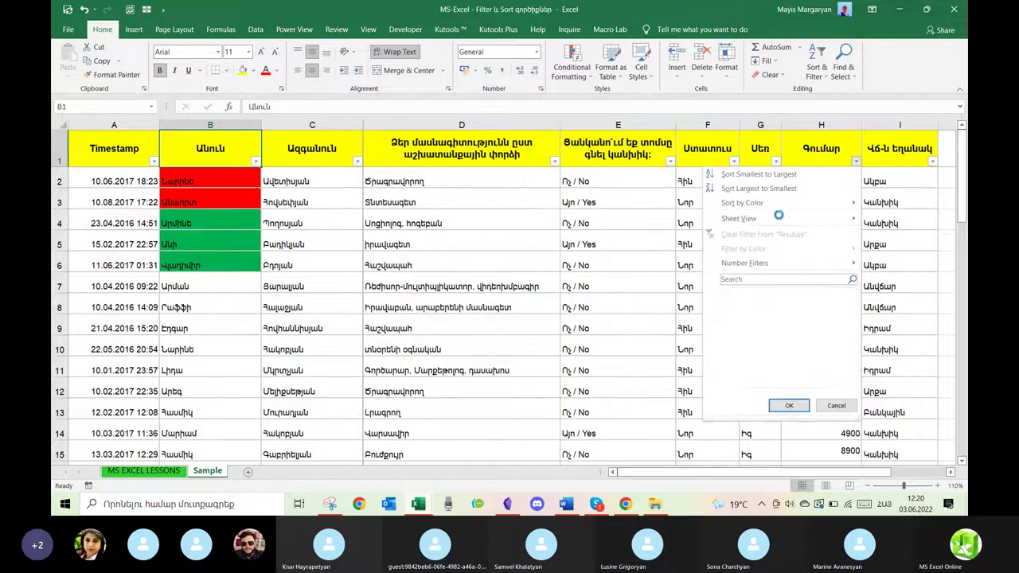
In Custom AutoFilter, set the first Գումար condition to 'is less than 7000'.
{"action": "mouse_move", "coordinate": [739, 263]}
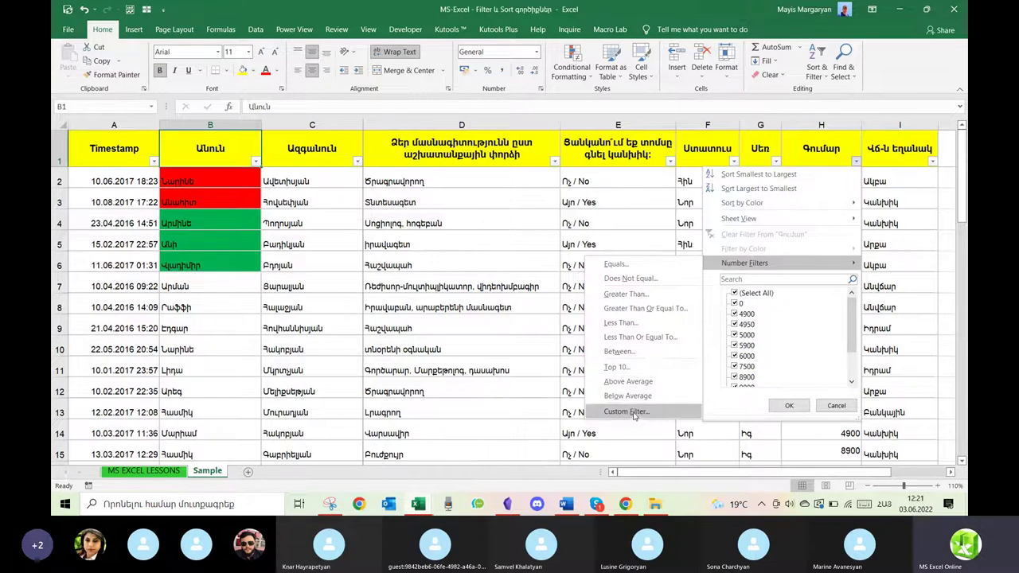
{"action": "left_click", "coordinate": [634, 413]}
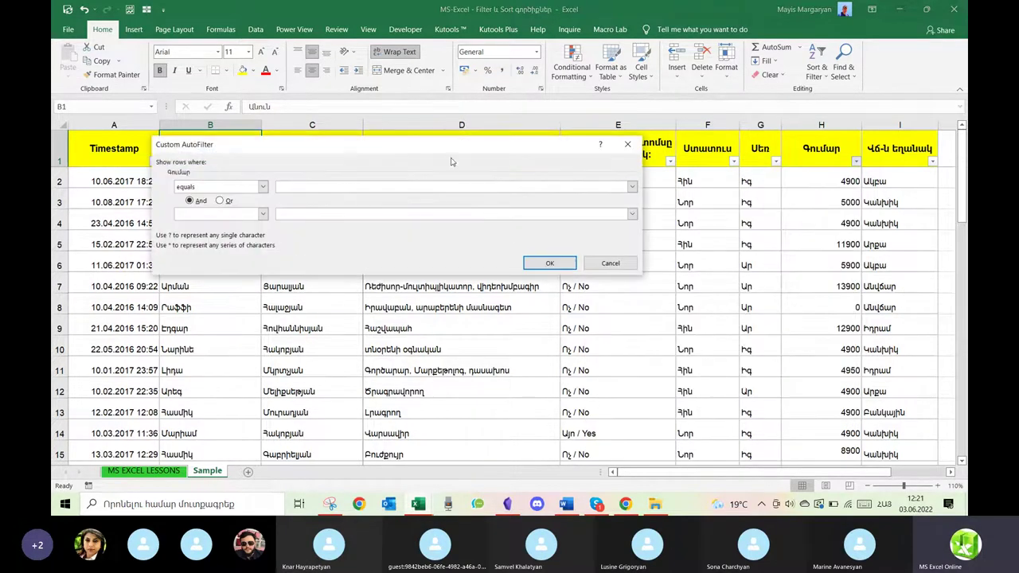
{"action": "left_click_drag", "start_coordinate": [443, 149], "coordinate": [543, 199]}
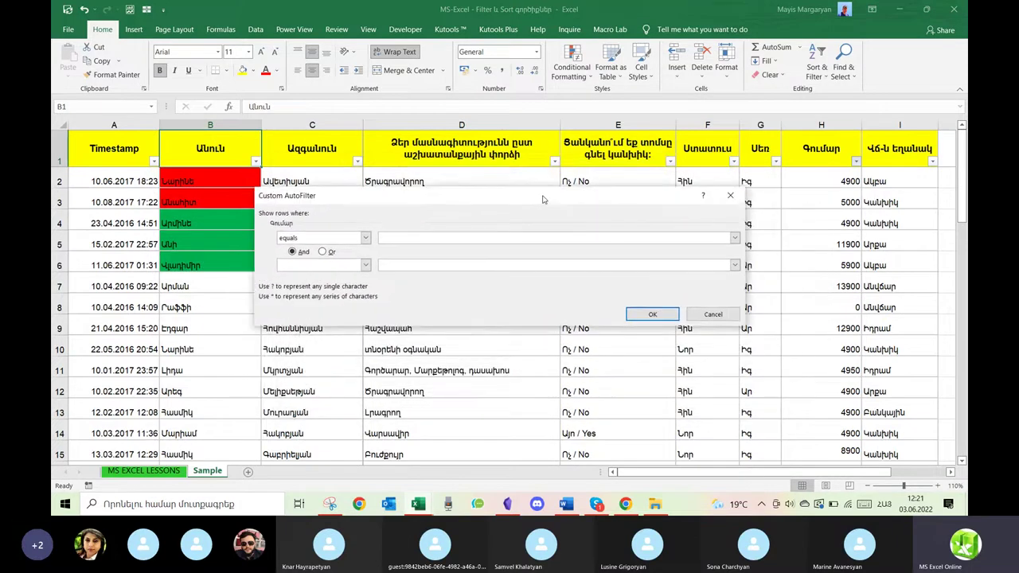
{"action": "left_click", "coordinate": [365, 238]}
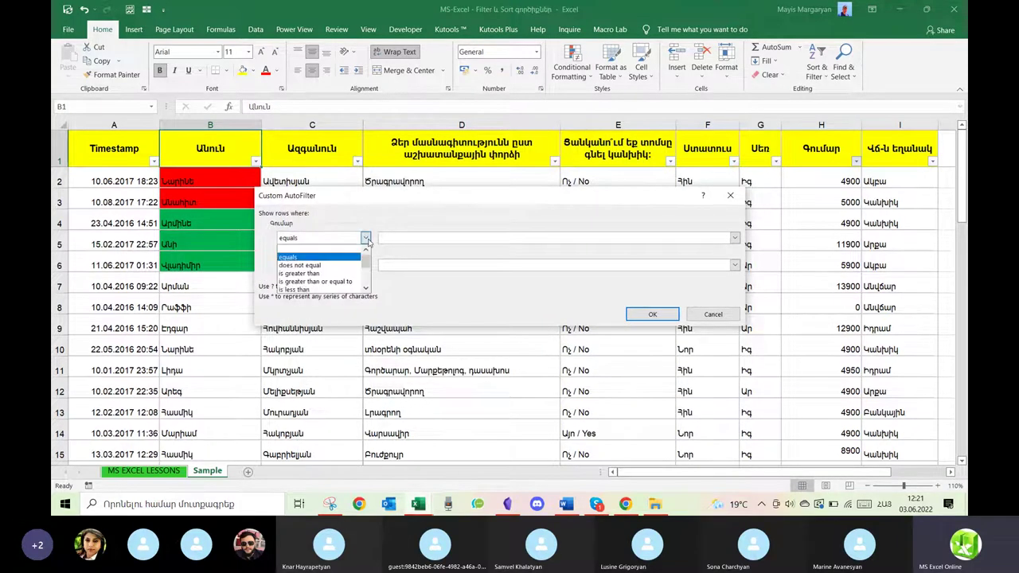
{"action": "left_click", "coordinate": [327, 290]}
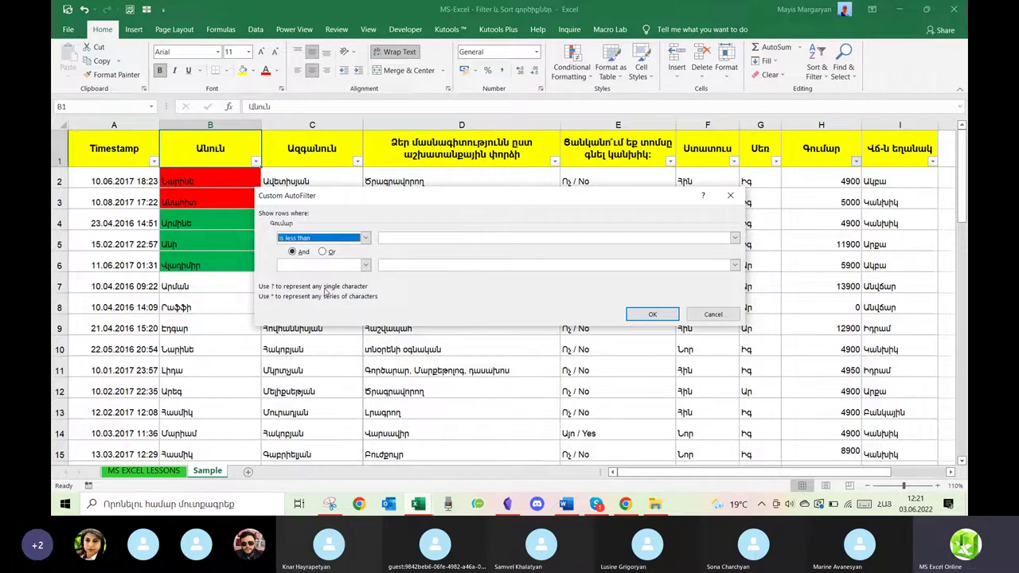
{"action": "left_click", "coordinate": [409, 239]}
{"action": "type", "text": "7000"}
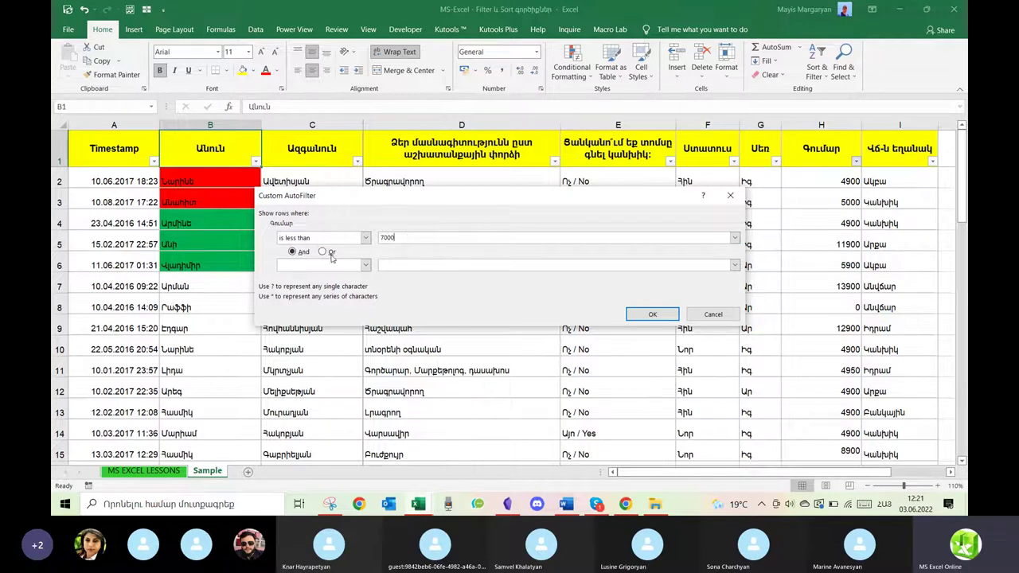
Add an Or 'is greater than 10000' condition, change 7000 to 6000, and apply.
{"action": "left_click", "coordinate": [323, 251]}
{"action": "left_click", "coordinate": [354, 266]}
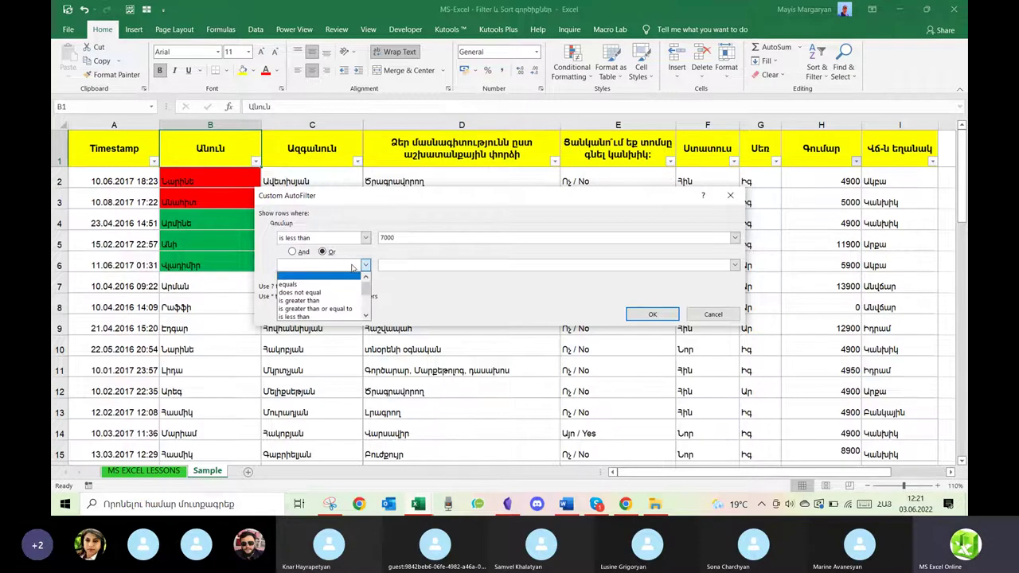
{"action": "left_click", "coordinate": [332, 301]}
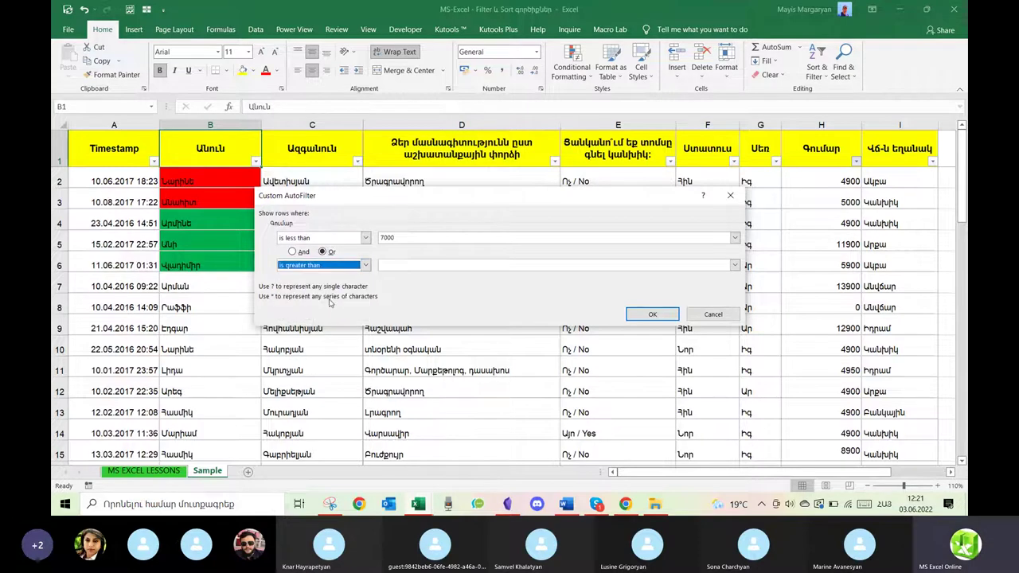
{"action": "left_click", "coordinate": [395, 266]}
{"action": "type", "text": "10000"}
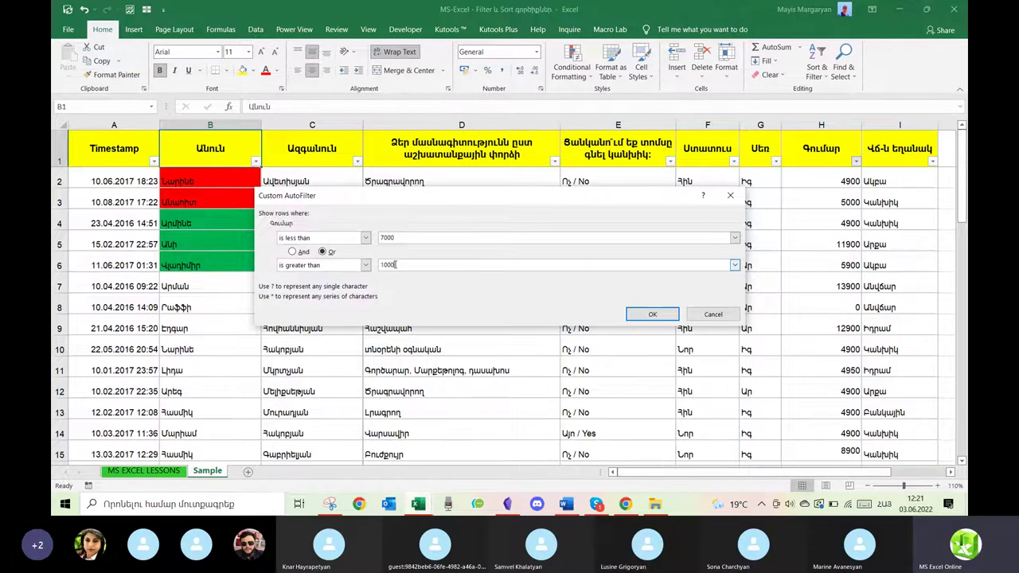
{"action": "left_click", "coordinate": [402, 238]}
{"action": "double_click", "coordinate": [401, 237]}
{"action": "type", "text": "6"}
{"action": "left_click", "coordinate": [380, 270]}
{"action": "left_click", "coordinate": [652, 316]}
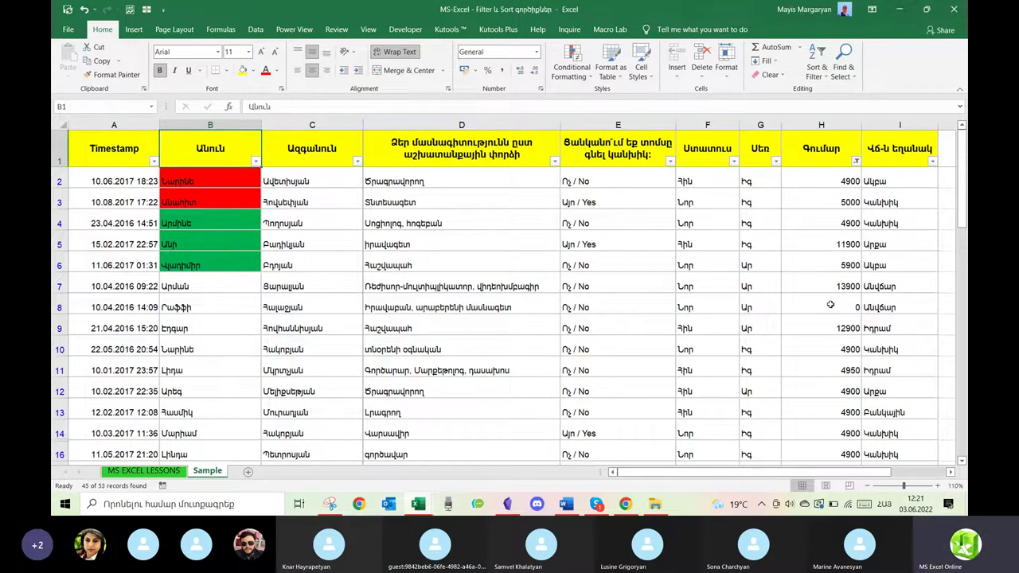
Change the custom Գումար filter to And: 'is greater than 6000' and 'is less than 10000'.
{"action": "scroll", "coordinate": [831, 305], "scroll_direction": "down", "scroll_amount": 3}
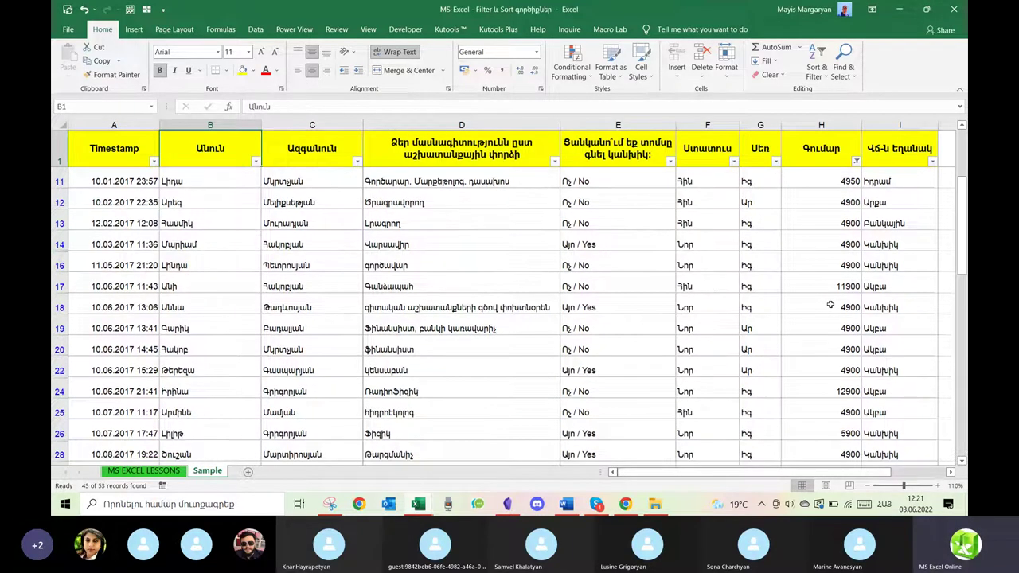
{"action": "left_click", "coordinate": [856, 161]}
{"action": "mouse_move", "coordinate": [749, 263]}
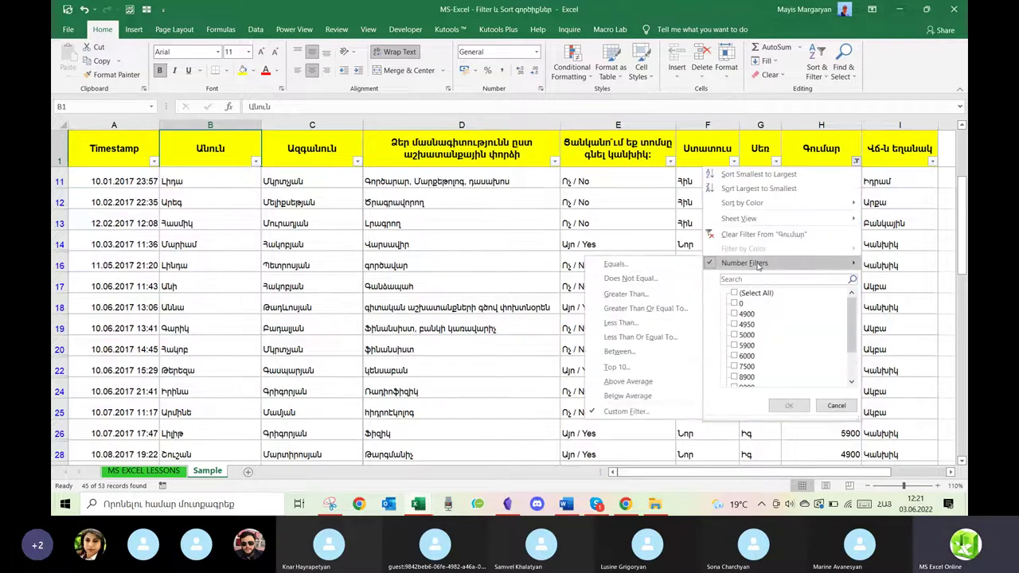
{"action": "left_click", "coordinate": [627, 411]}
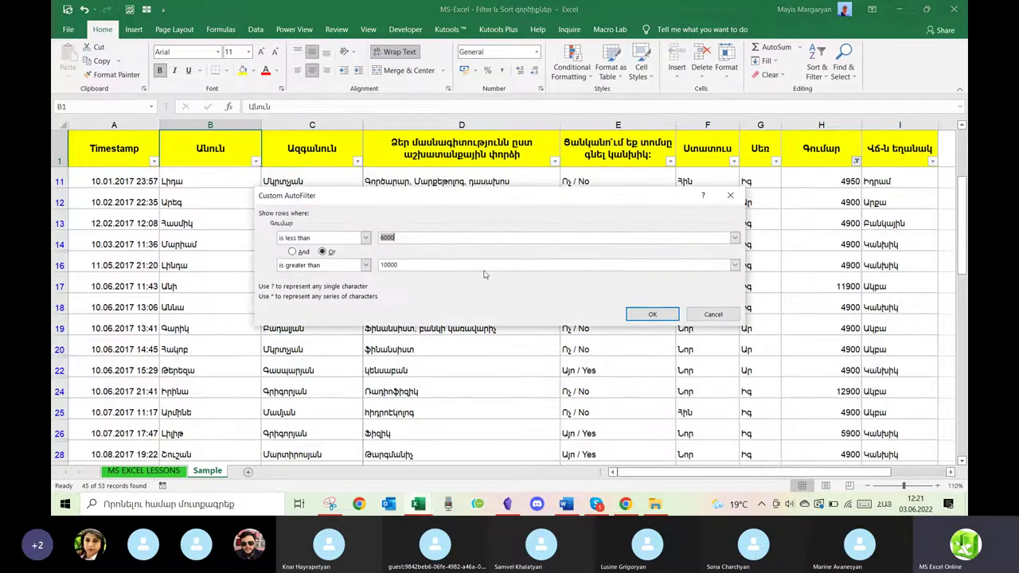
{"action": "left_click", "coordinate": [293, 252]}
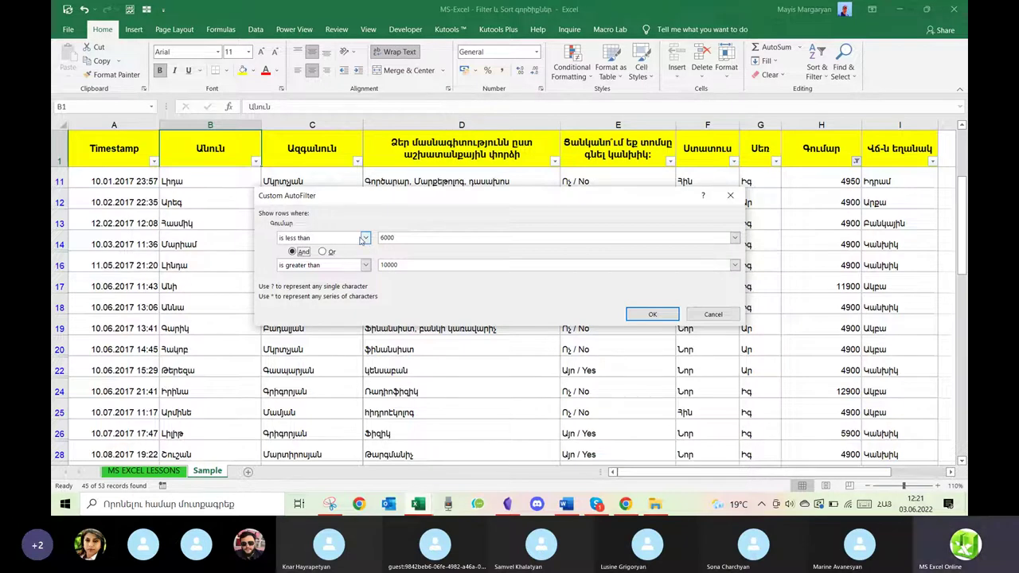
{"action": "left_click", "coordinate": [366, 239]}
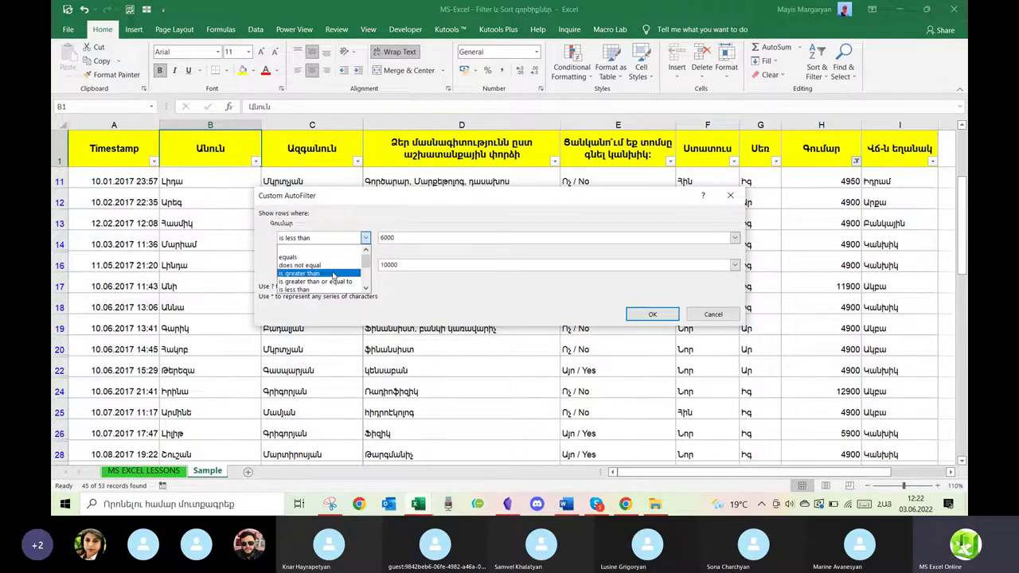
{"action": "left_click", "coordinate": [335, 273]}
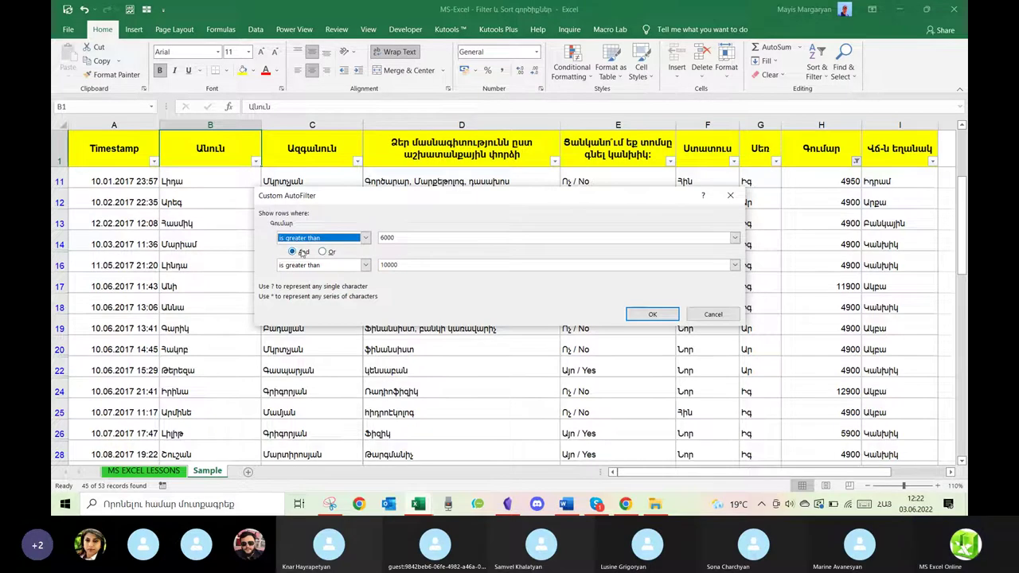
{"action": "left_click", "coordinate": [366, 265]}
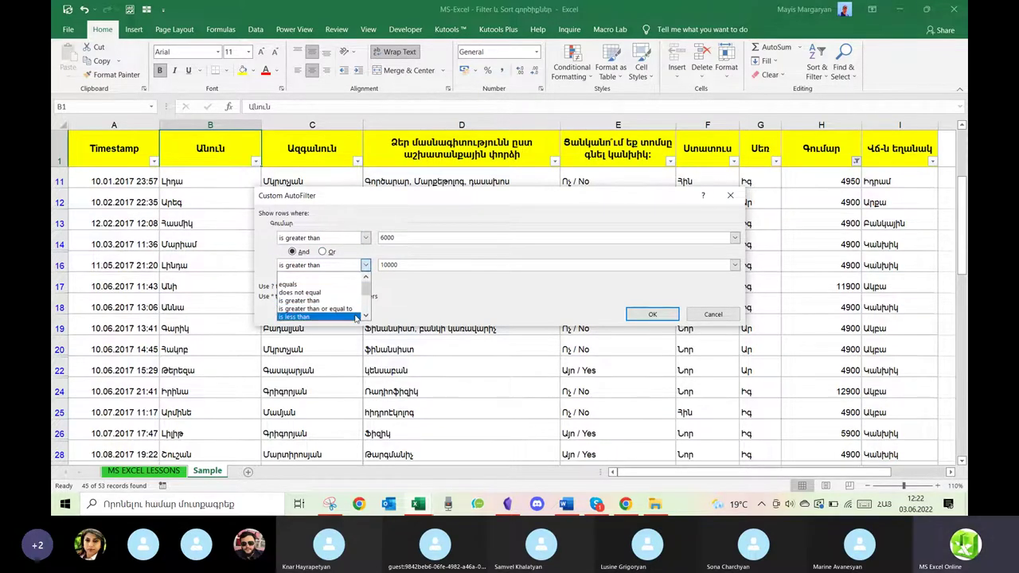
{"action": "left_click", "coordinate": [355, 317]}
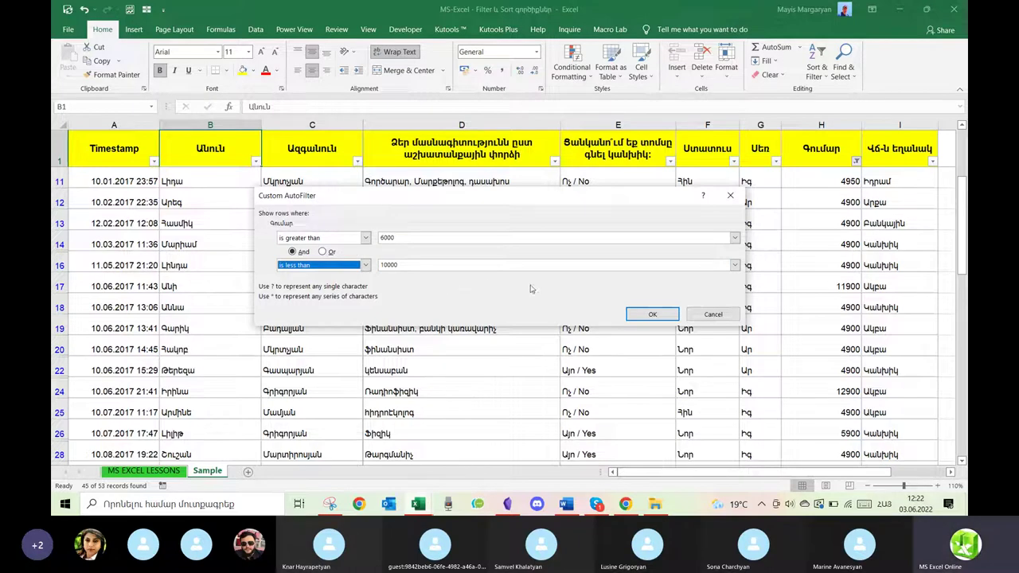
{"action": "left_click", "coordinate": [652, 314]}
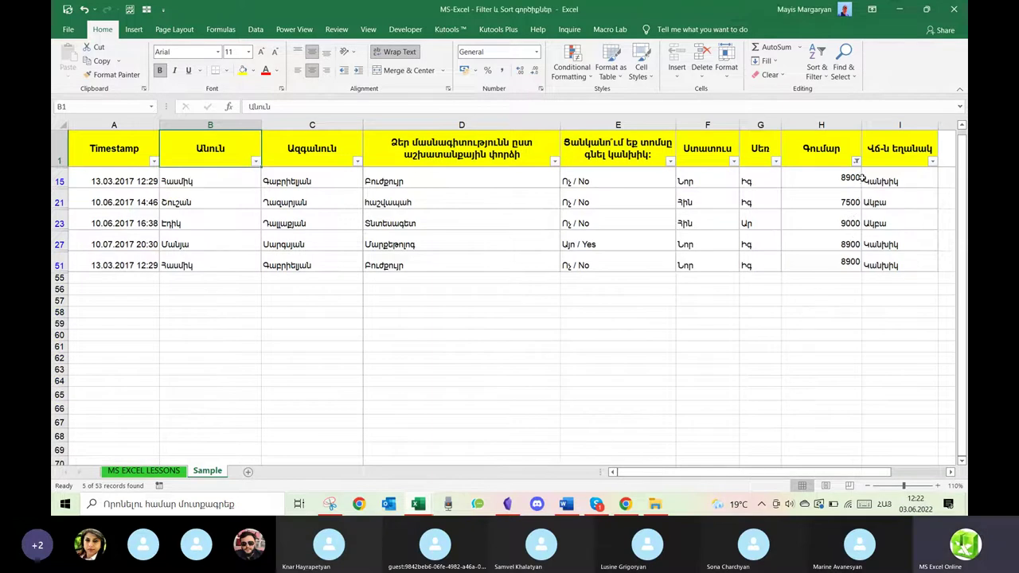
Clear the between-values filter from the Գումար column.
{"action": "left_click", "coordinate": [855, 160]}
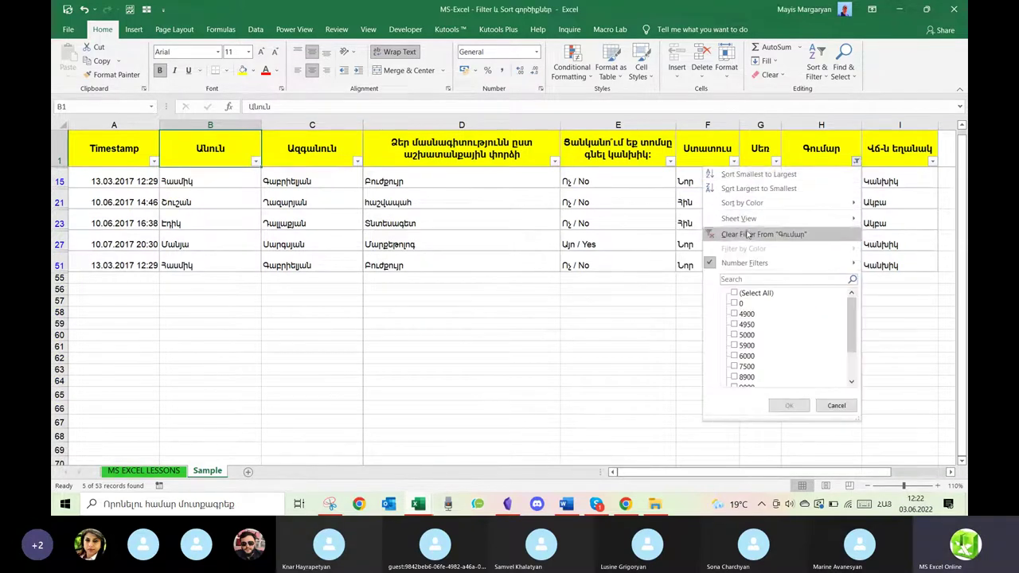
{"action": "left_click", "coordinate": [731, 229]}
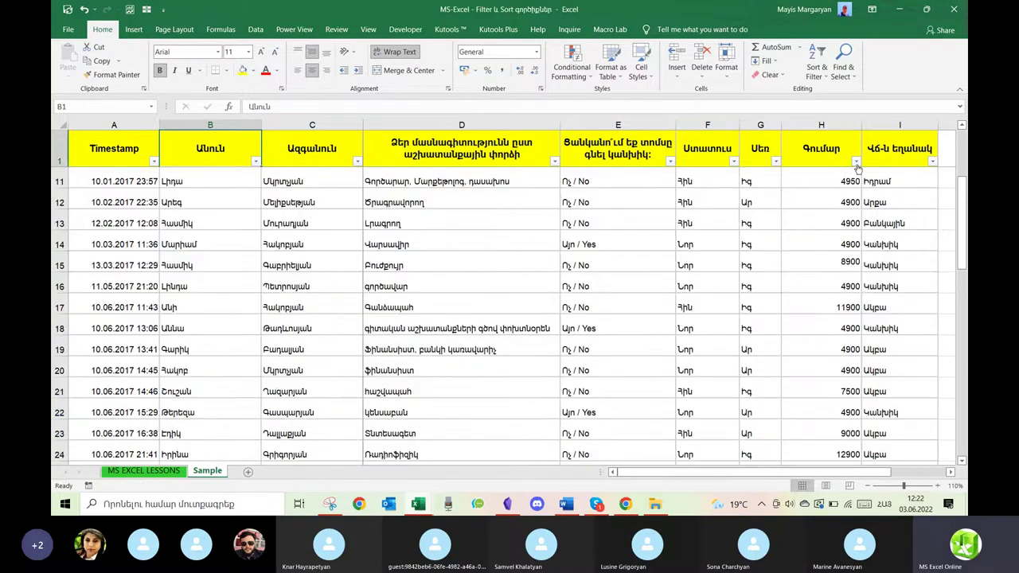
{"action": "left_click", "coordinate": [855, 162]}
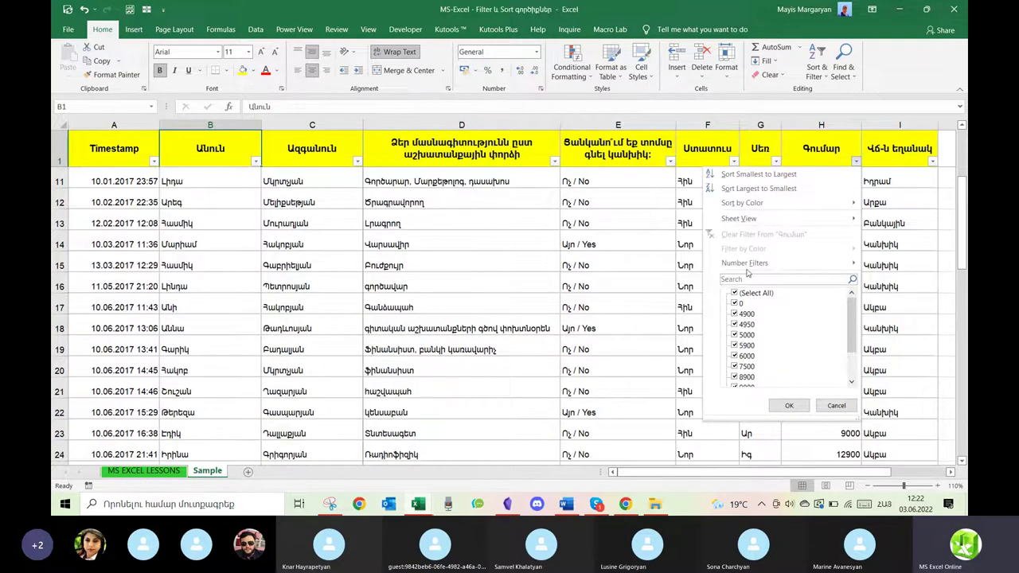
Apply a Top 10 filter on Գումար set to Bottom 5 items.
{"action": "mouse_move", "coordinate": [749, 264]}
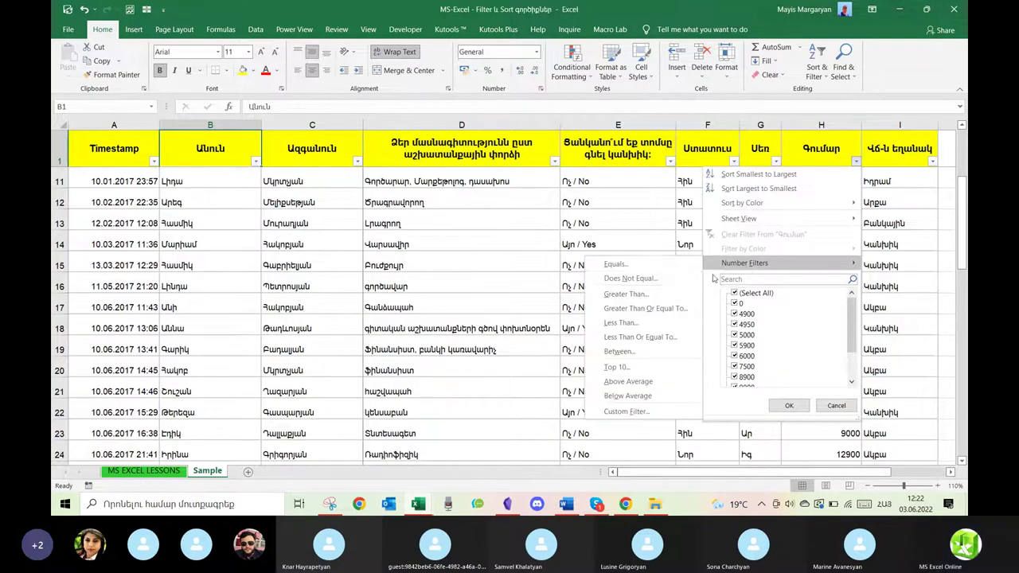
{"action": "left_click", "coordinate": [617, 368]}
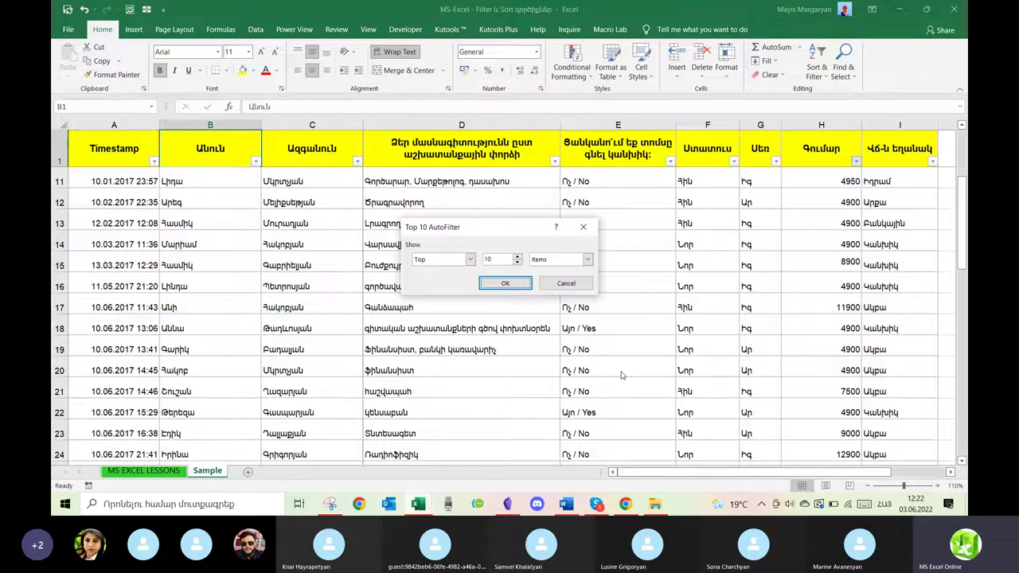
{"action": "double_click", "coordinate": [517, 263]}
{"action": "left_click", "coordinate": [470, 259]}
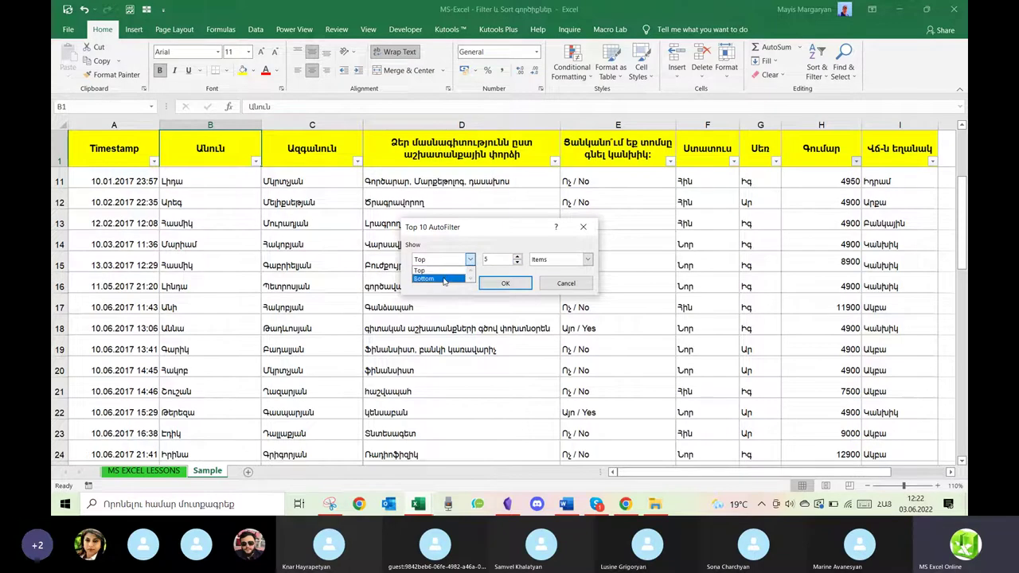
{"action": "left_click", "coordinate": [444, 279]}
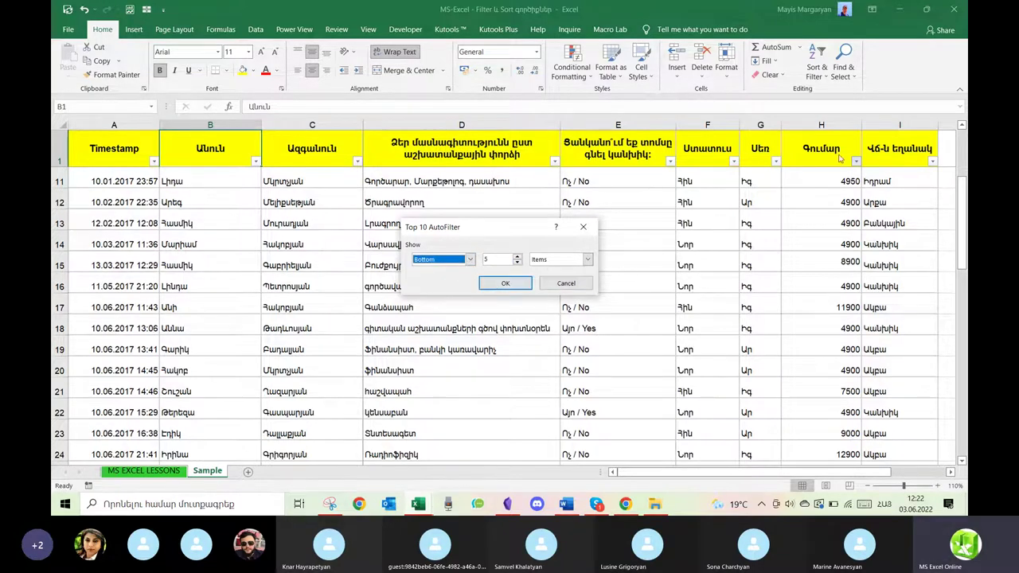
{"action": "left_click", "coordinate": [515, 285]}
{"action": "scroll", "coordinate": [795, 295], "scroll_direction": "down", "scroll_amount": 3}
{"action": "scroll", "coordinate": [796, 295], "scroll_direction": "up", "scroll_amount": 3}
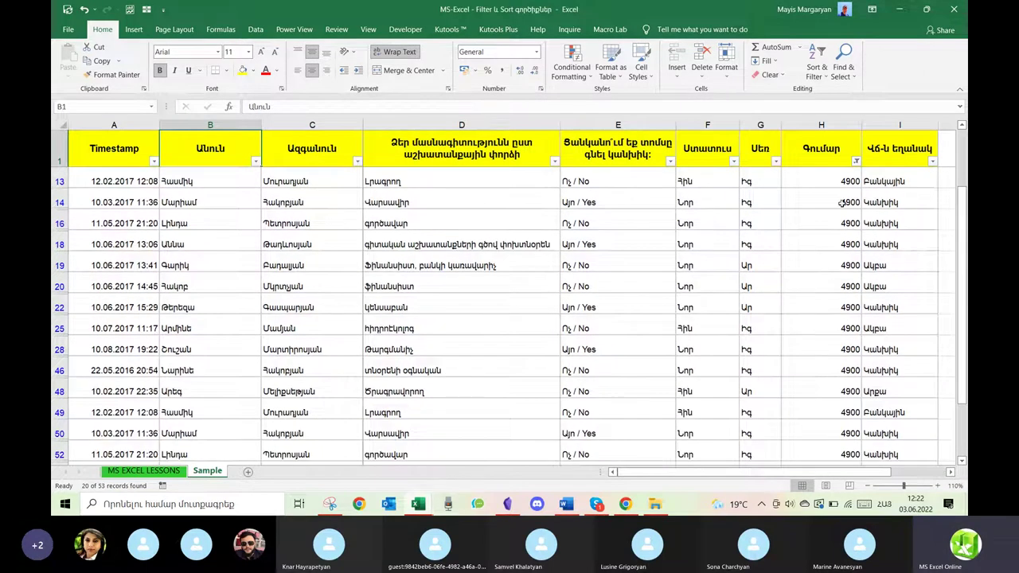
{"action": "left_click_drag", "start_coordinate": [842, 179], "coordinate": [839, 279]}
{"action": "left_click_drag", "start_coordinate": [834, 182], "coordinate": [822, 406]}
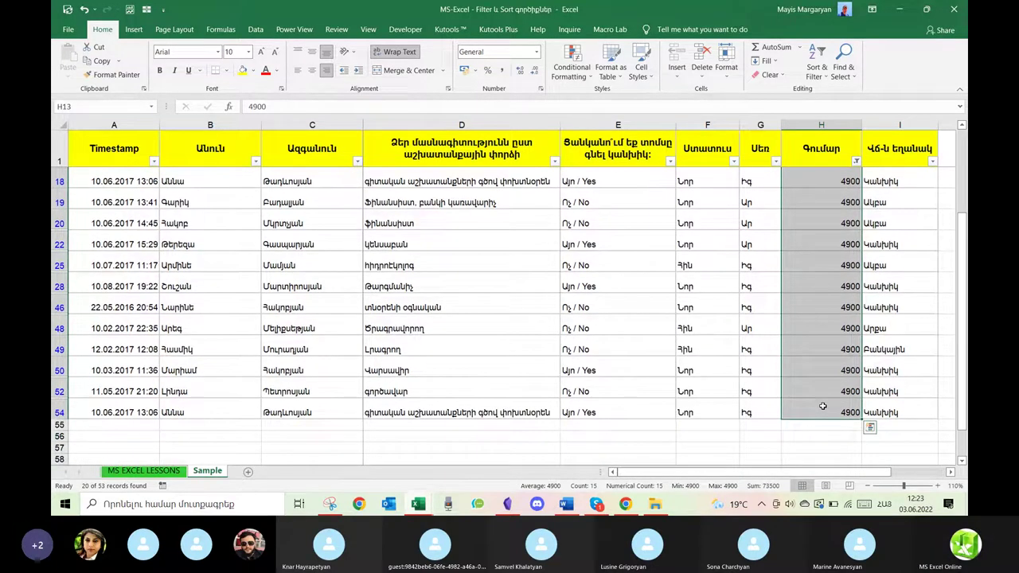
{"action": "scroll", "coordinate": [828, 318], "scroll_direction": "up", "scroll_amount": 3}
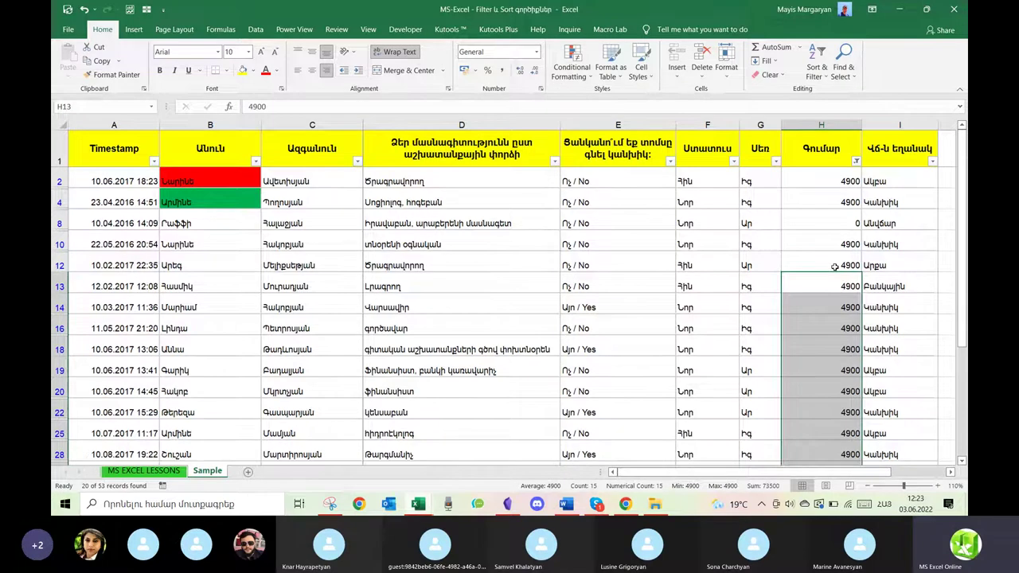
{"action": "left_click", "coordinate": [840, 222]}
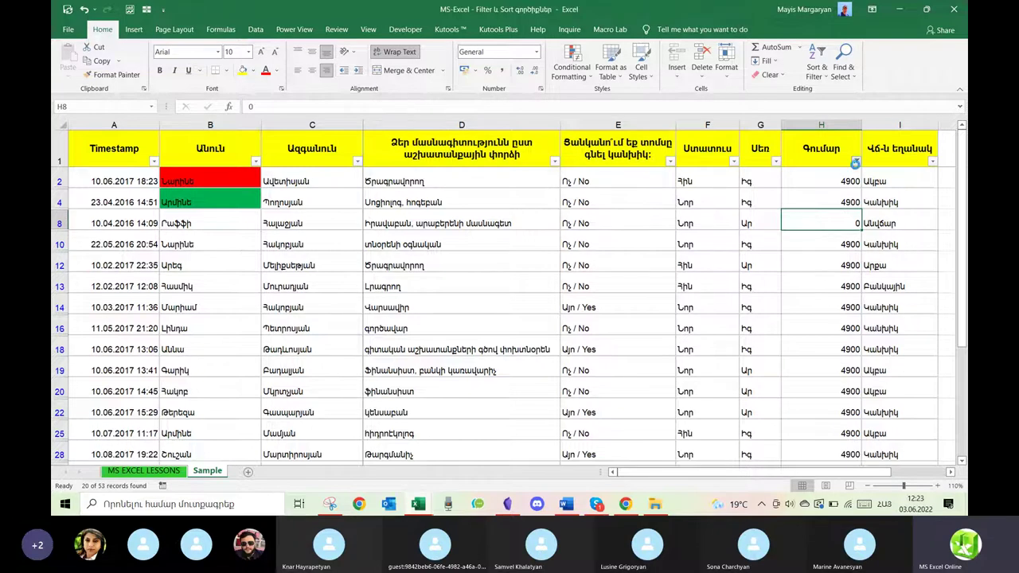
Clear the Գումար filter, then select the amount column from H2 down to inspect it.
{"action": "left_click", "coordinate": [856, 160]}
{"action": "left_click", "coordinate": [742, 235]}
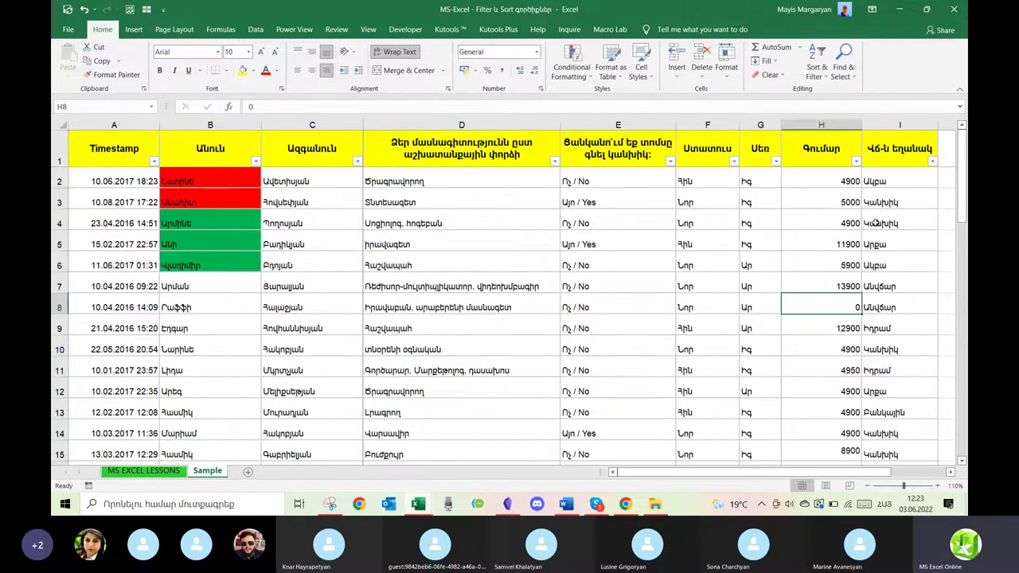
{"action": "left_click", "coordinate": [839, 176]}
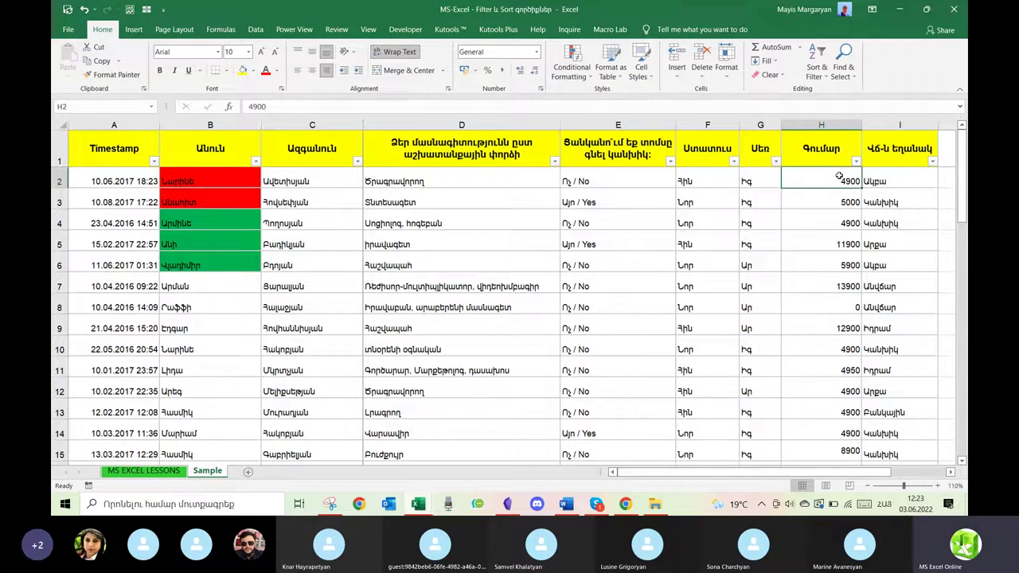
{"action": "key", "text": "ctrl+shift+Down"}
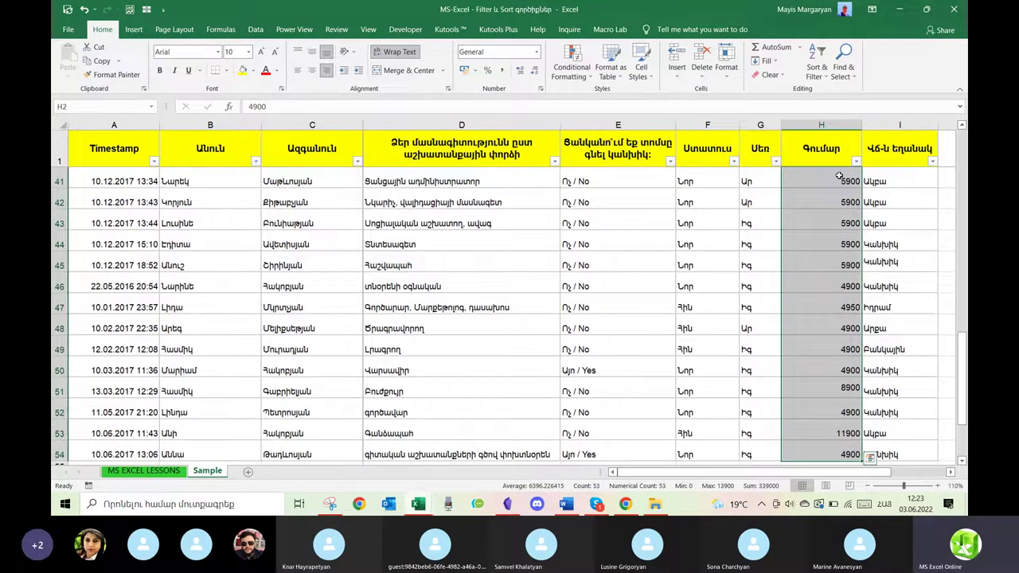
{"action": "scroll", "coordinate": [839, 176], "scroll_direction": "up", "scroll_amount": 13}
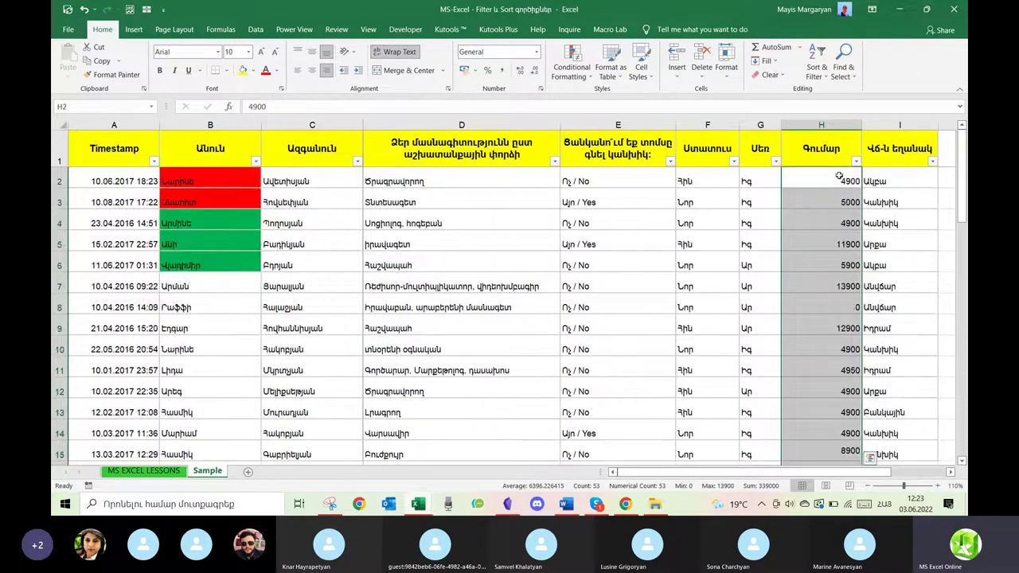
{"action": "left_click", "coordinate": [842, 179]}
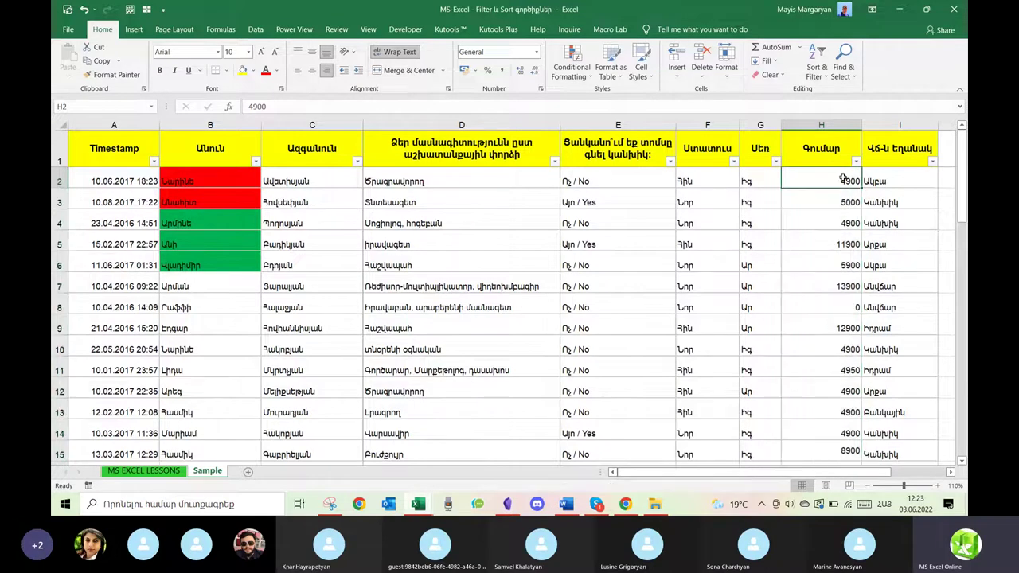
Enter a RANDBETWEEN formula multiplied by 1000 in cell H2.
{"action": "type", "text": "ժ"}
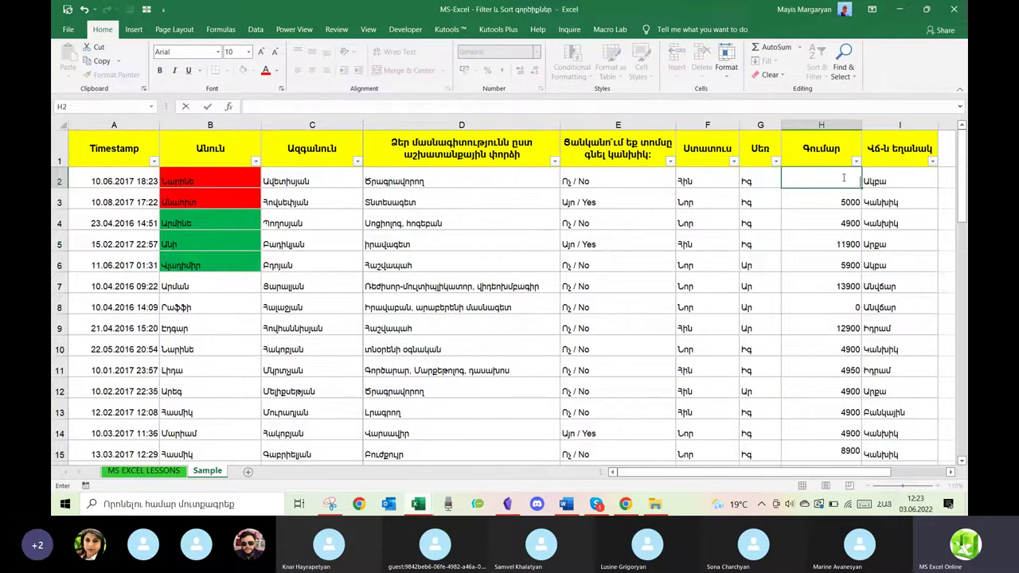
{"action": "type", "text": "rand"}
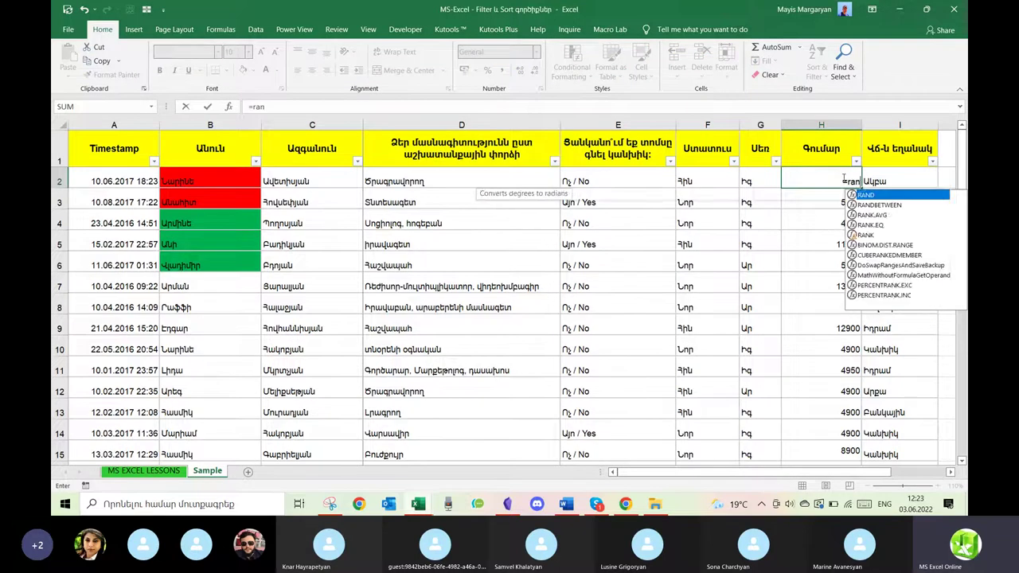
{"action": "double_click", "coordinate": [876, 205]}
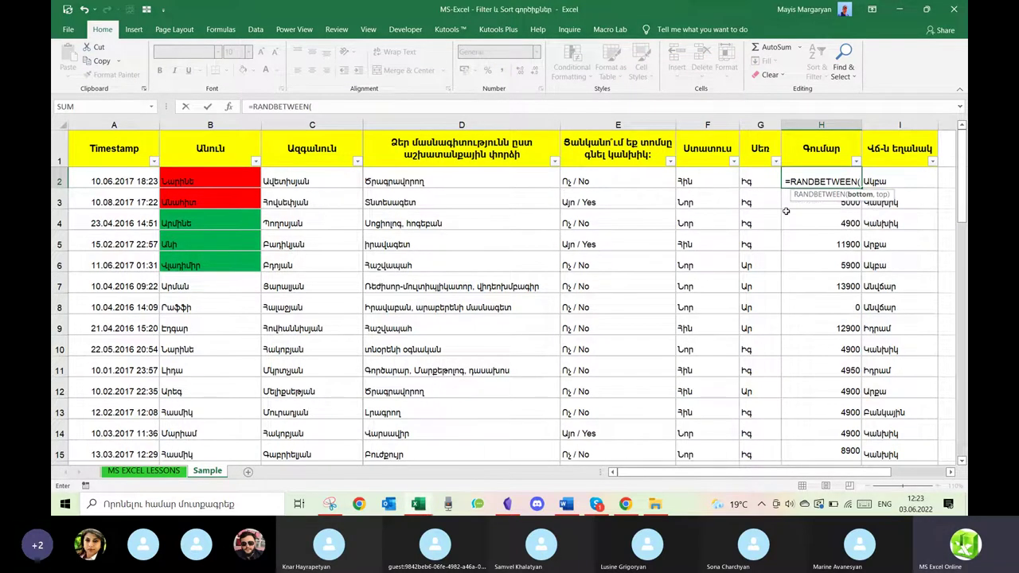
{"action": "type", "text": "4"}
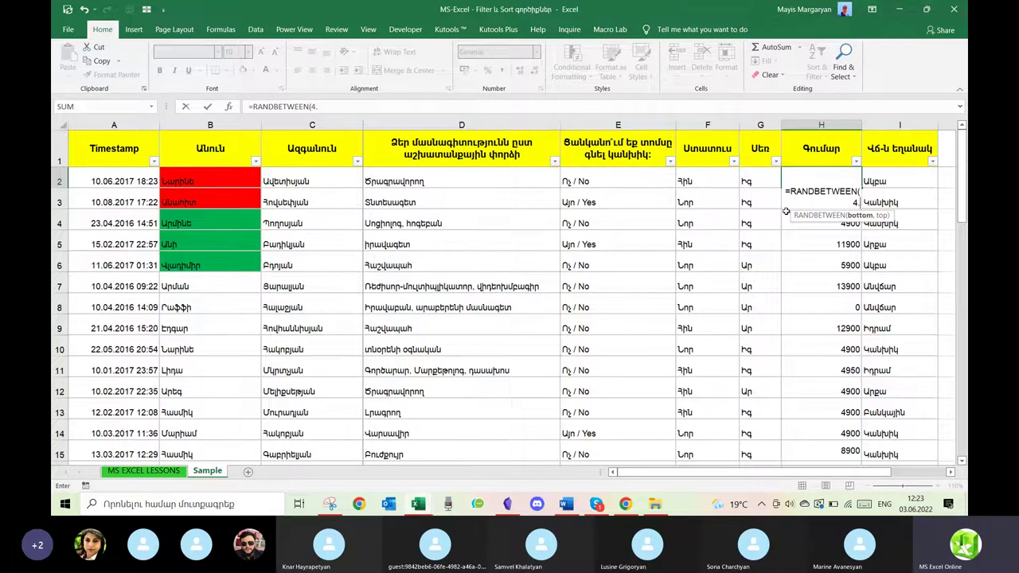
{"action": "type", "text": ",12"}
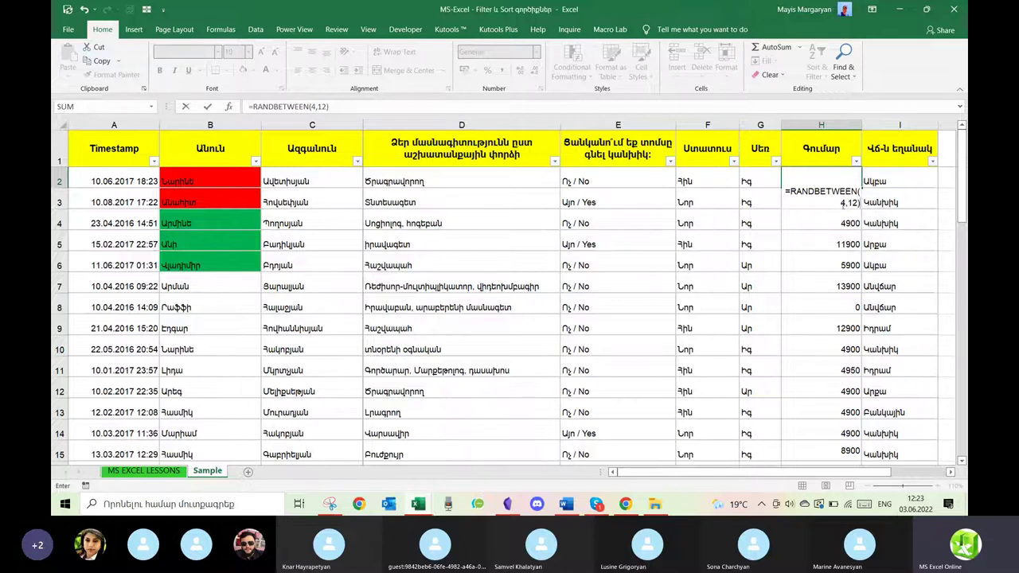
{"action": "left_click", "coordinate": [837, 193]}
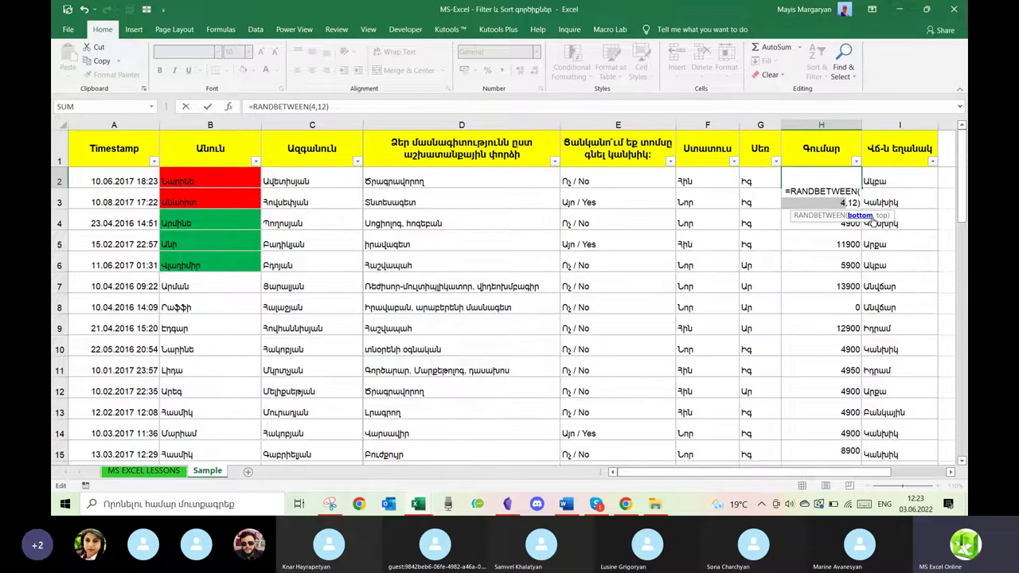
{"action": "left_click", "coordinate": [881, 217]}
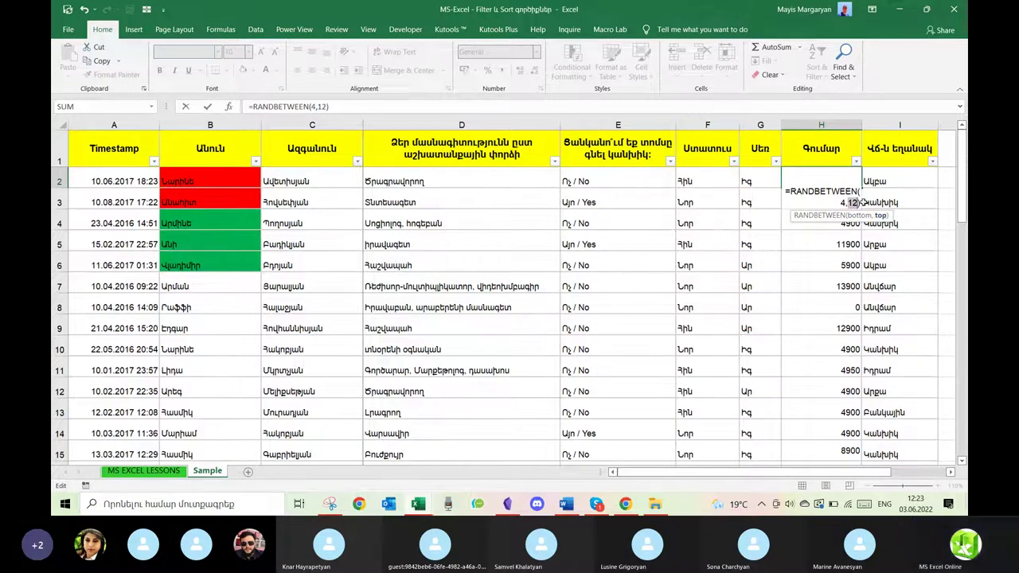
{"action": "left_click", "coordinate": [505, 105]}
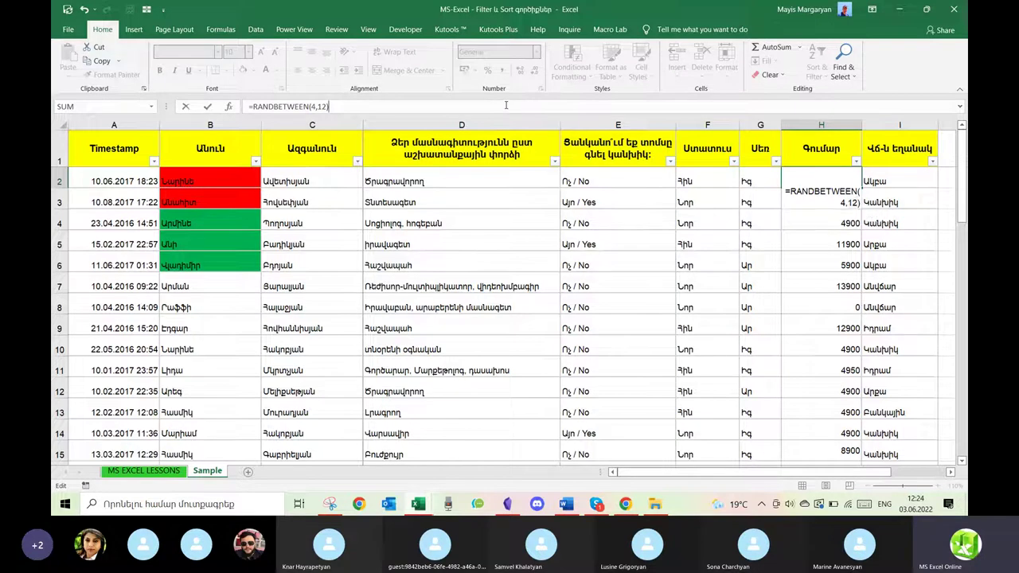
{"action": "type", "text": "*1000"}
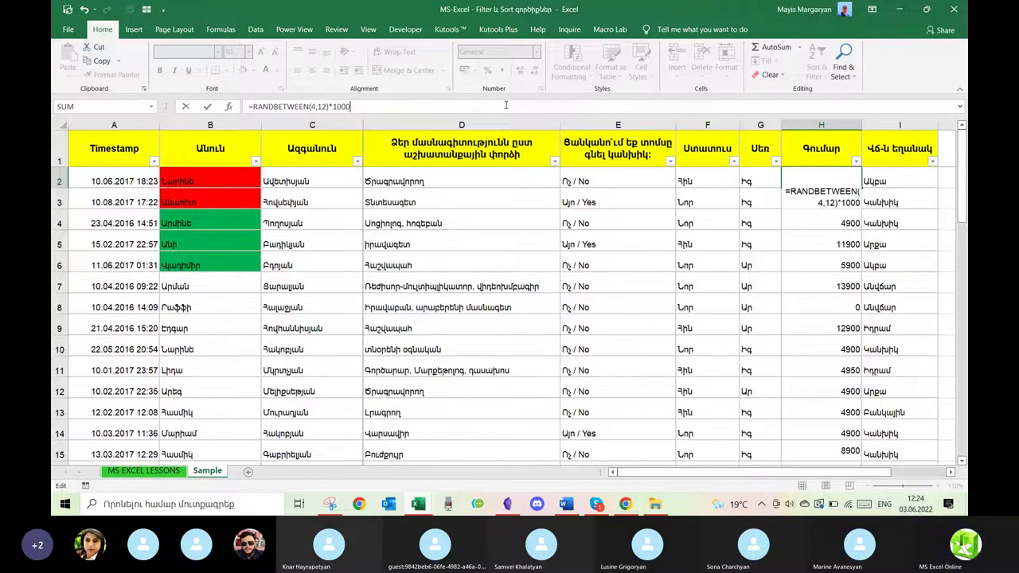
{"action": "key", "text": "Return"}
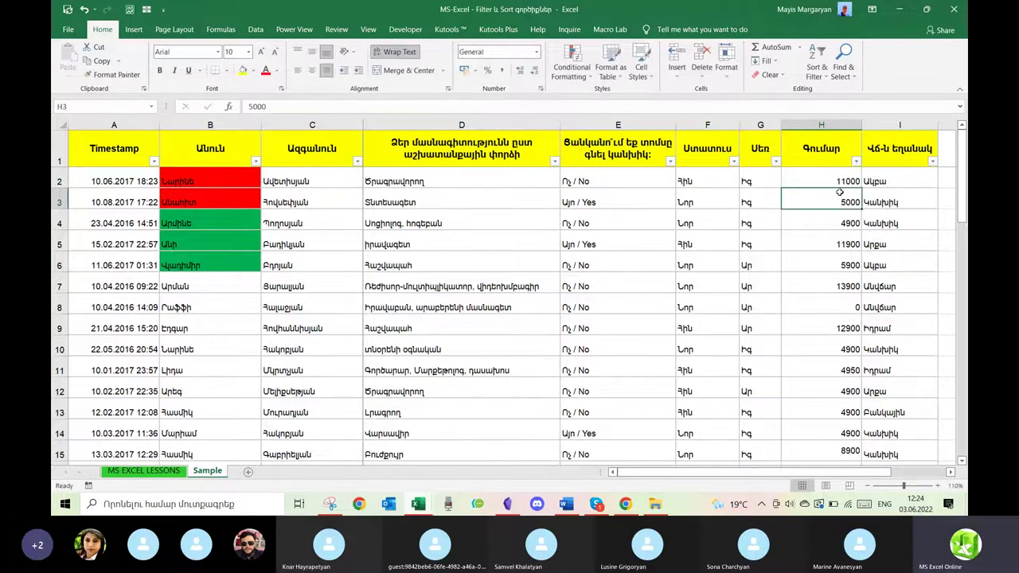
Fix the lower limit and fill =RANDBETWEEN(1,12)*1000 down the Գումար column.
{"action": "double_click", "coordinate": [844, 182]}
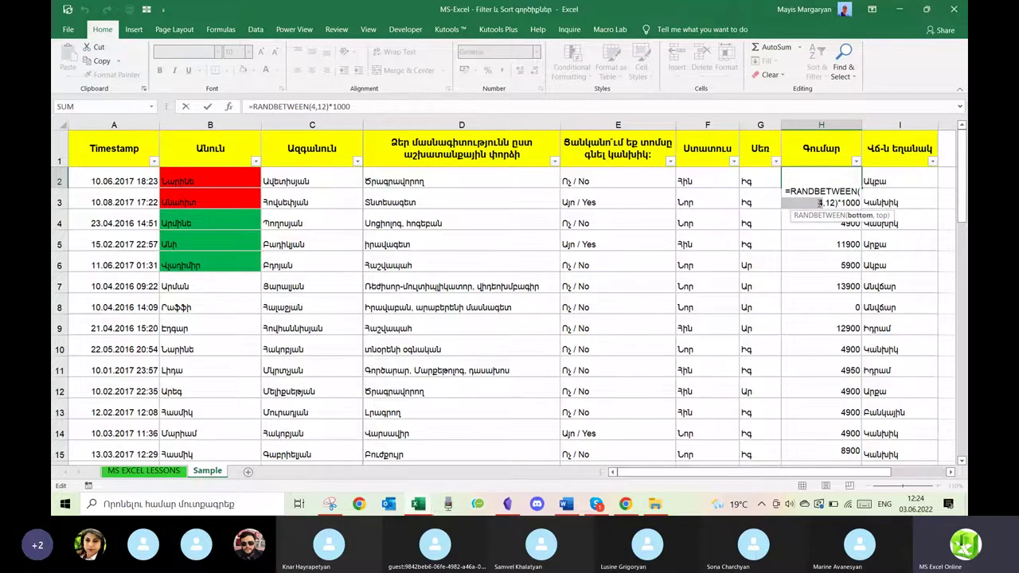
{"action": "key", "text": "Return"}
{"action": "left_click", "coordinate": [851, 180]}
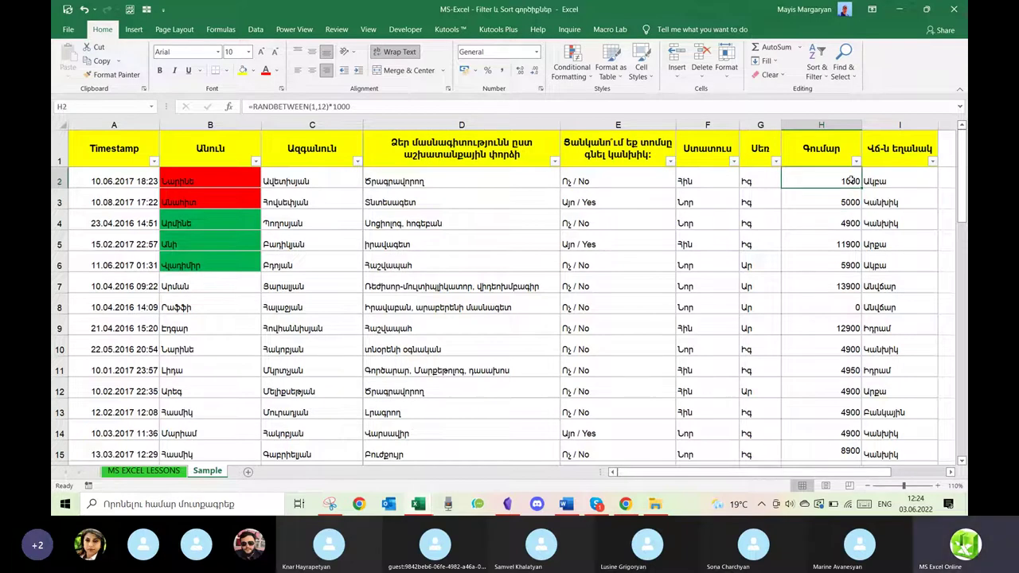
{"action": "double_click", "coordinate": [862, 187]}
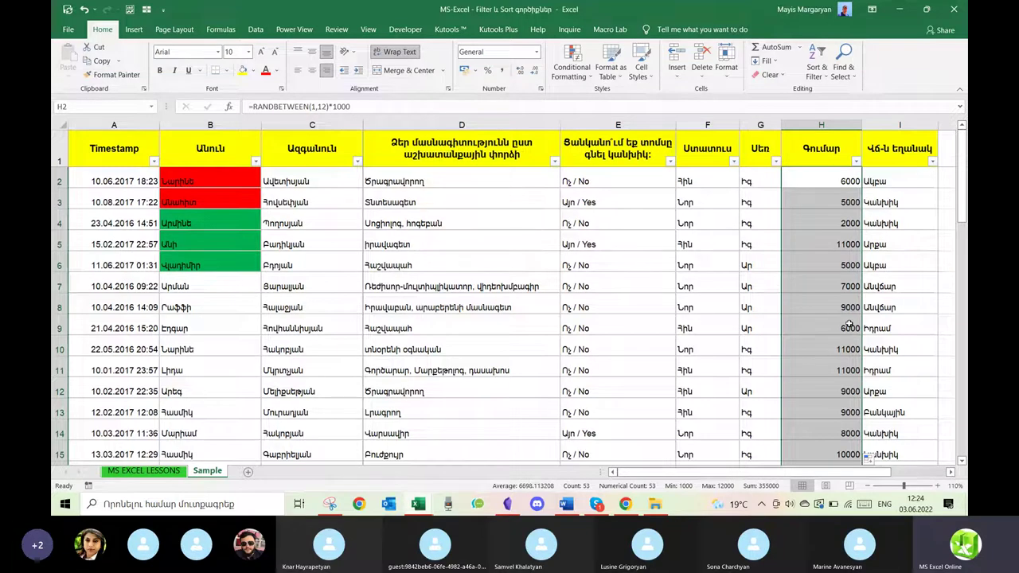
Re-enter cell F6 to make the random amounts recalculate.
{"action": "left_click", "coordinate": [709, 254]}
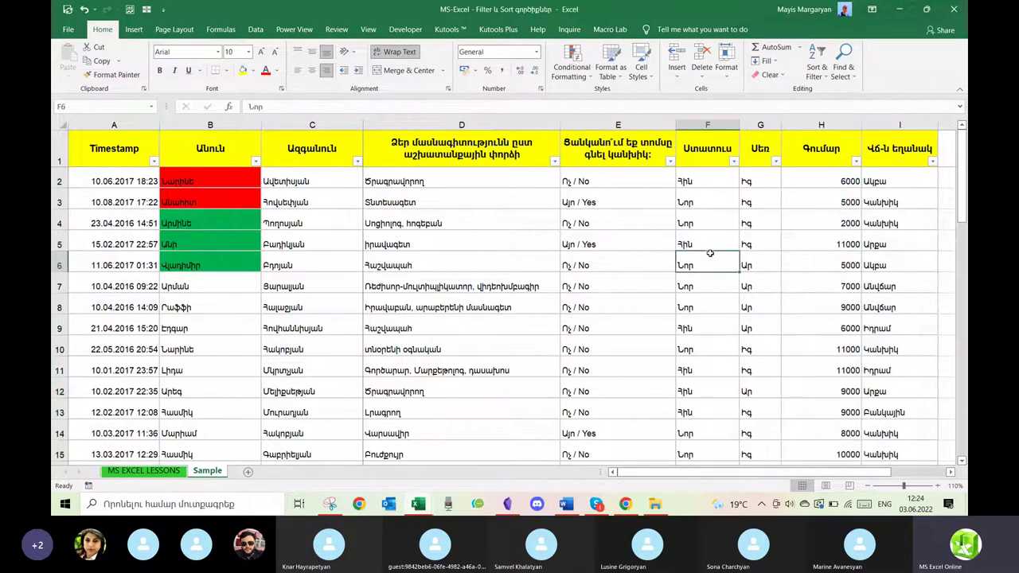
{"action": "double_click", "coordinate": [709, 255]}
{"action": "key", "text": "Return"}
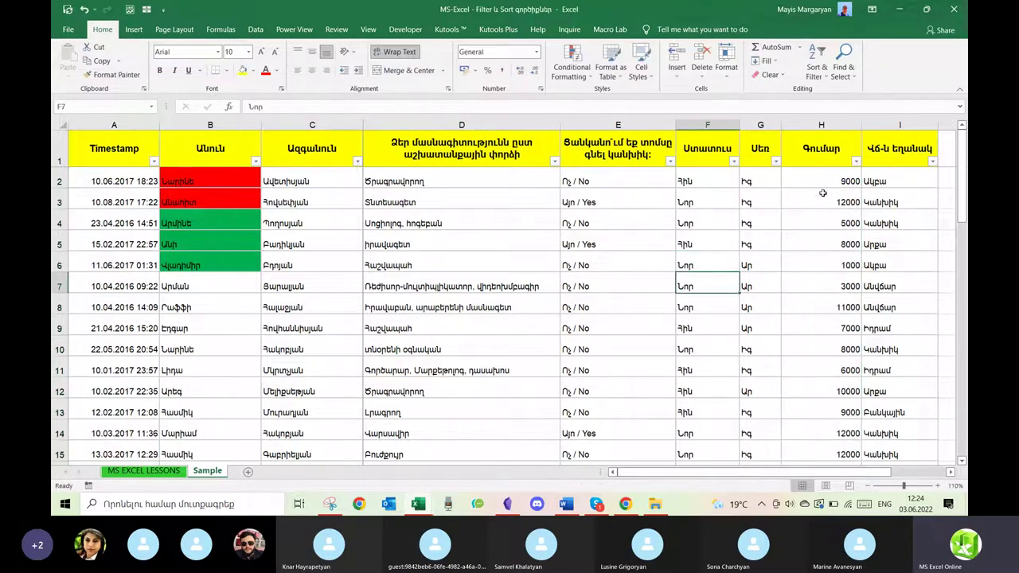
Copy the amounts H2:H54 and paste them back as values.
{"action": "left_click", "coordinate": [822, 181]}
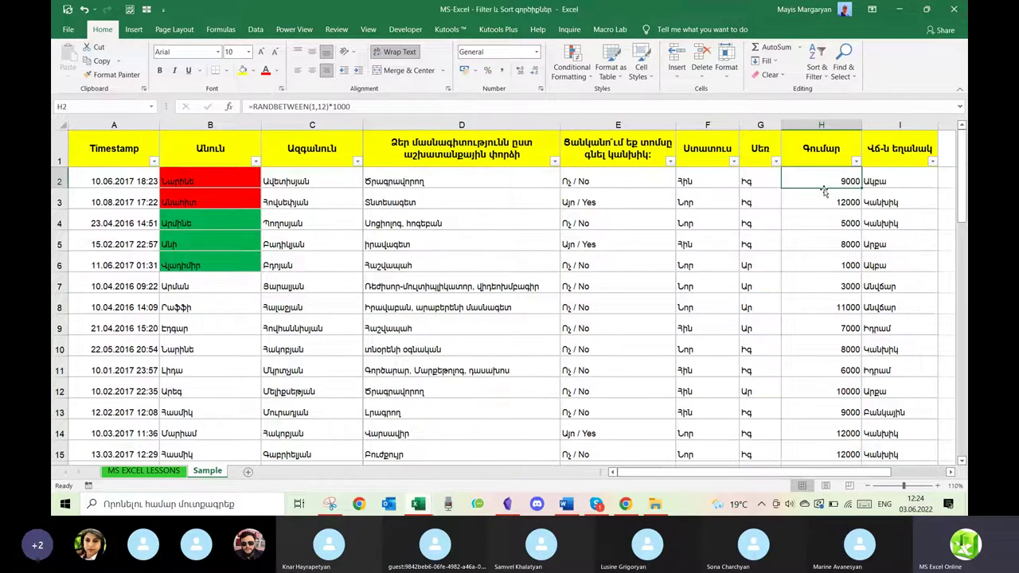
{"action": "left_click_drag", "start_coordinate": [840, 347], "coordinate": [828, 434]}
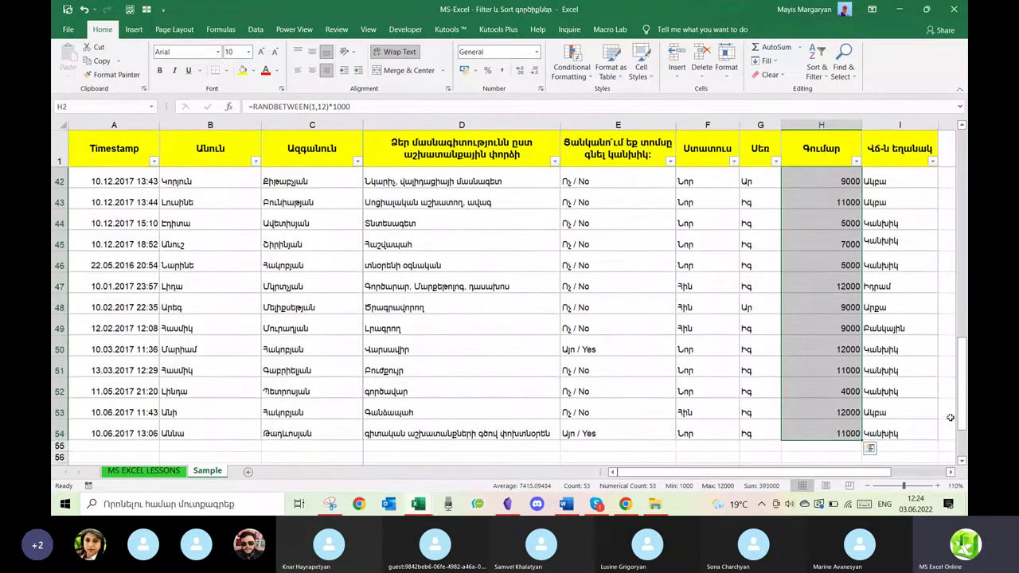
{"action": "scroll", "coordinate": [916, 413], "scroll_direction": "up", "scroll_amount": 13}
{"action": "key", "text": "ctrl+c"}
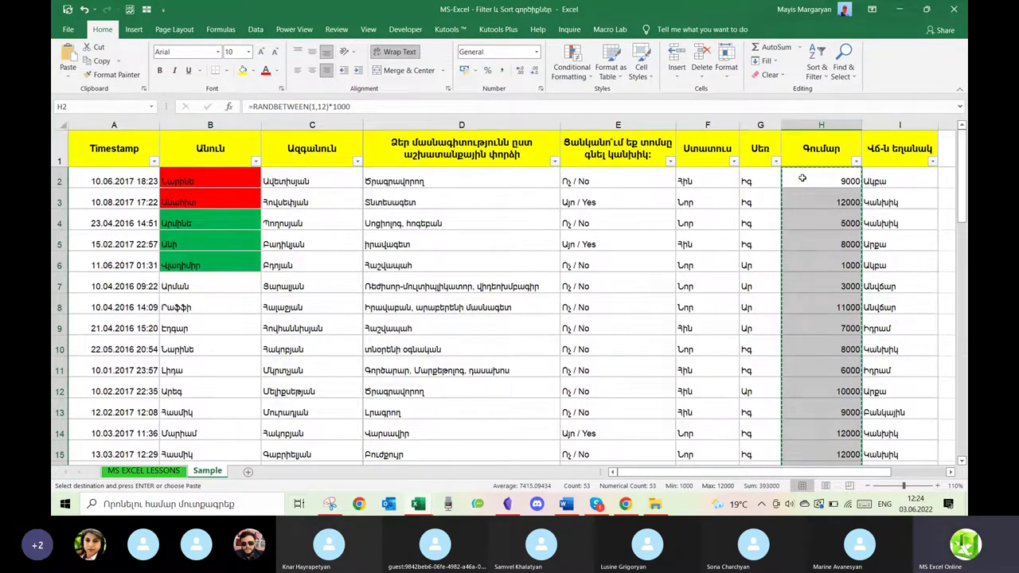
{"action": "right_click", "coordinate": [803, 178]}
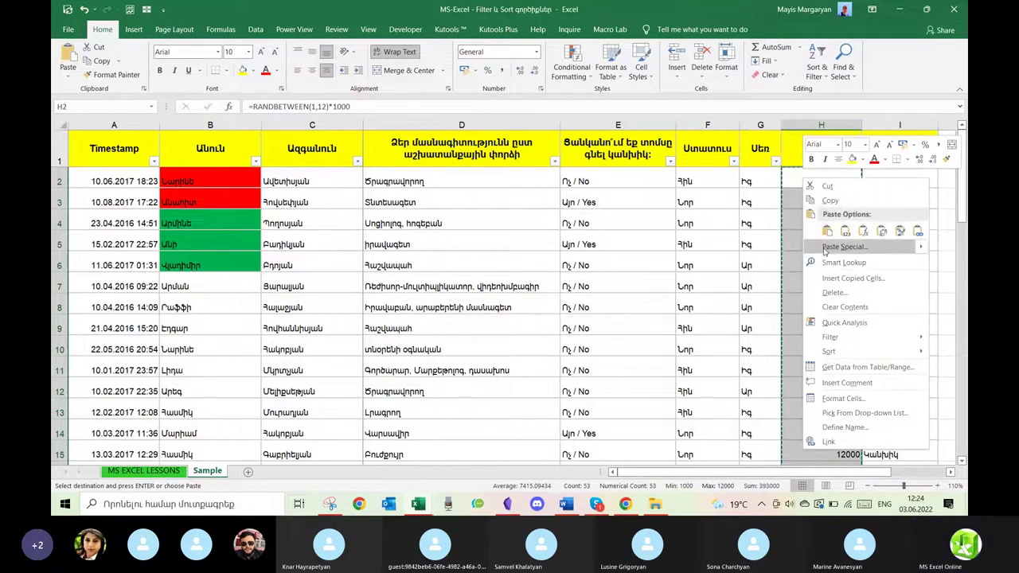
{"action": "left_click", "coordinate": [846, 231]}
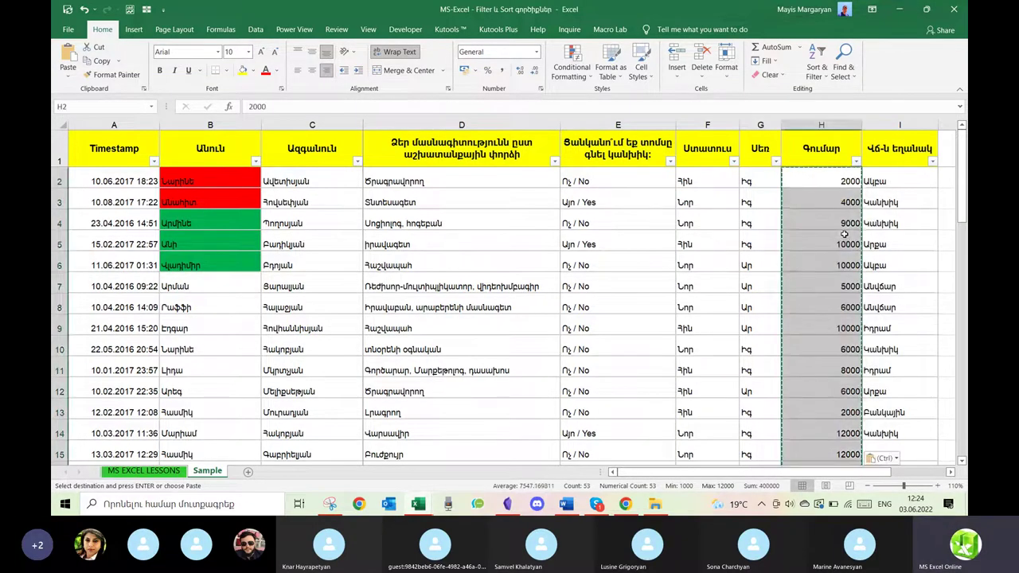
Filter the Գումար column to the Bottom 5 Items with Top 10 AutoFilter.
{"action": "left_click", "coordinate": [840, 176]}
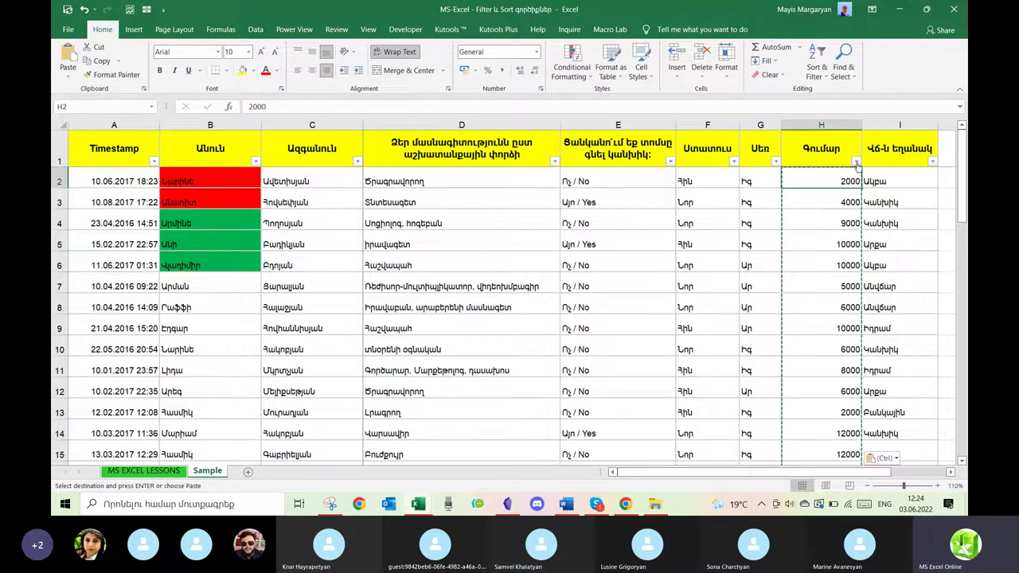
{"action": "left_click", "coordinate": [856, 162]}
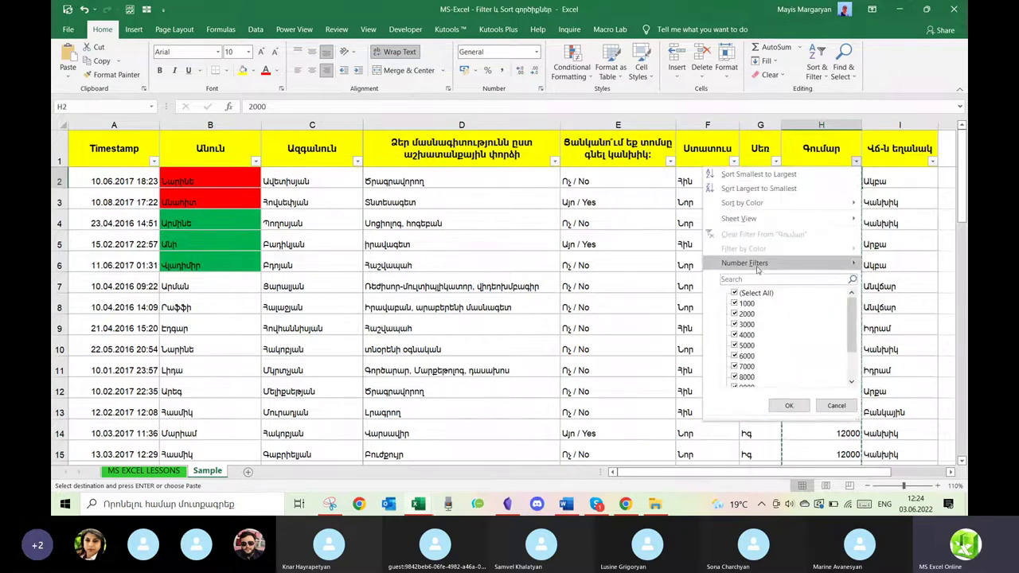
{"action": "mouse_move", "coordinate": [757, 269]}
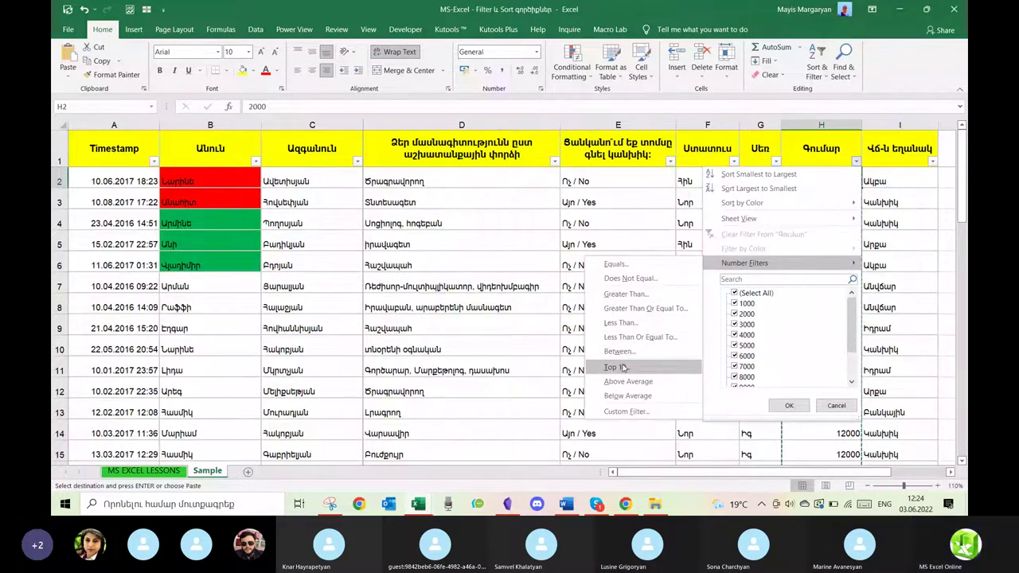
{"action": "key", "text": "Escape"}
{"action": "key", "text": "Escape"}
{"action": "left_click", "coordinate": [469, 261]}
{"action": "left_click", "coordinate": [448, 279]}
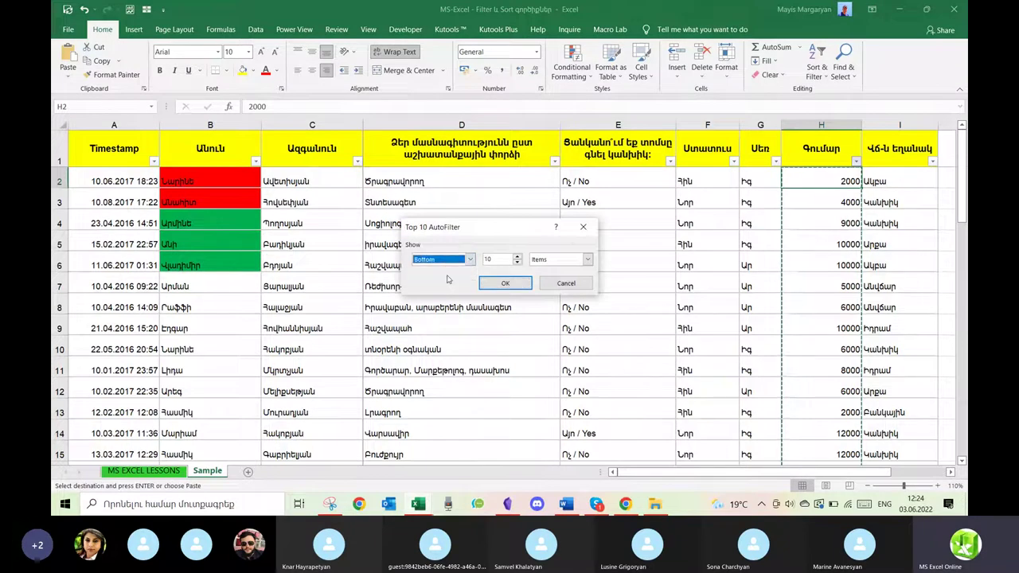
{"action": "left_click", "coordinate": [518, 263]}
{"action": "left_click", "coordinate": [505, 285]}
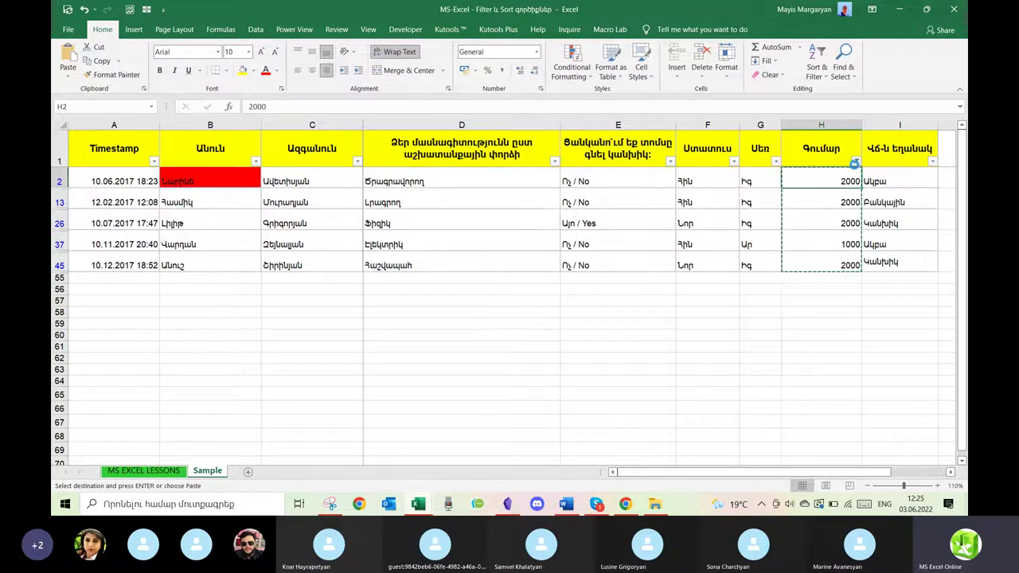
Undo back to all rows with the RANDBETWEEN formula amounts.
{"action": "left_click", "coordinate": [856, 163]}
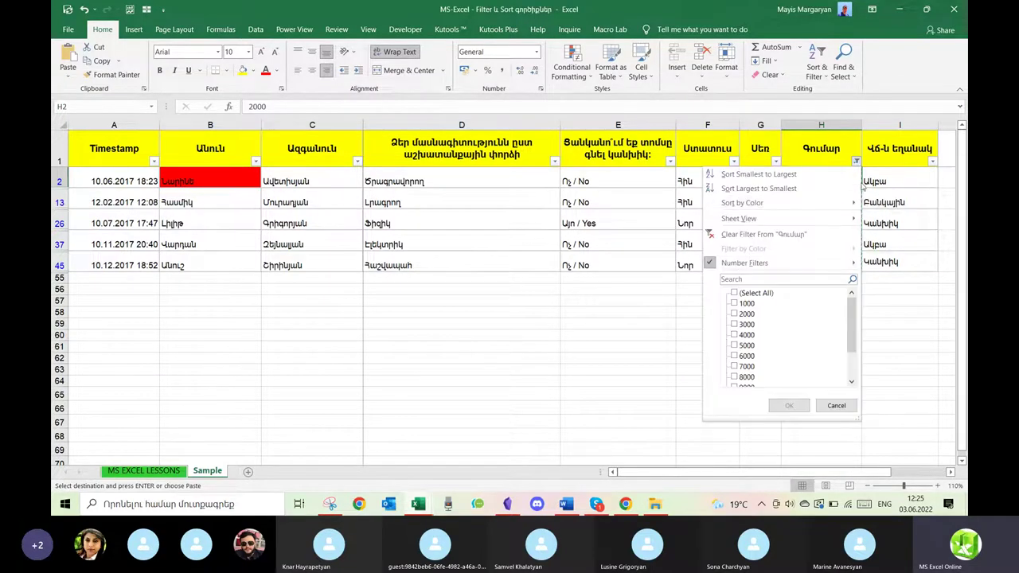
{"action": "key", "text": "Escape"}
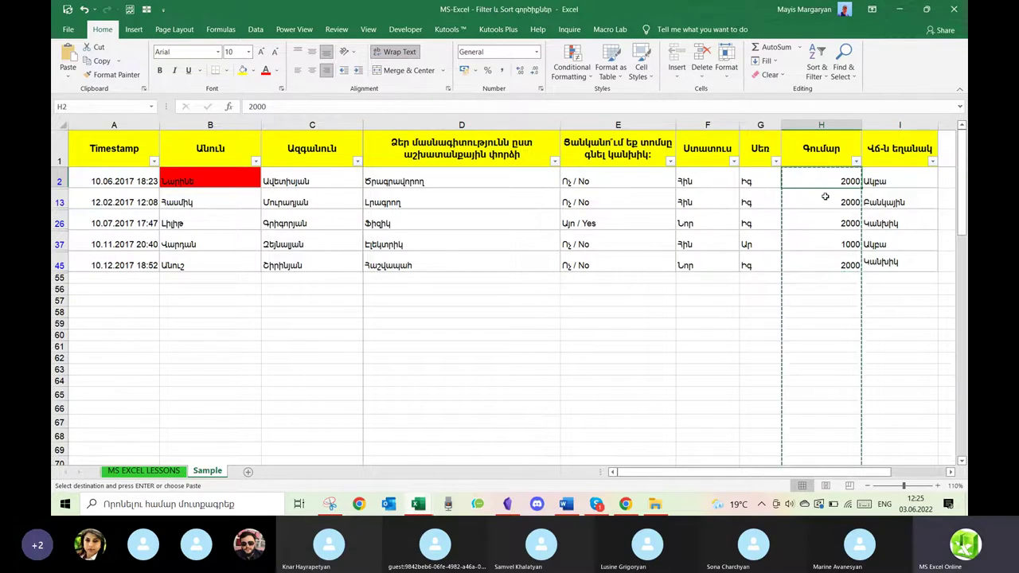
{"action": "key", "text": "ctrl+z"}
{"action": "key", "text": "ctrl+z"}
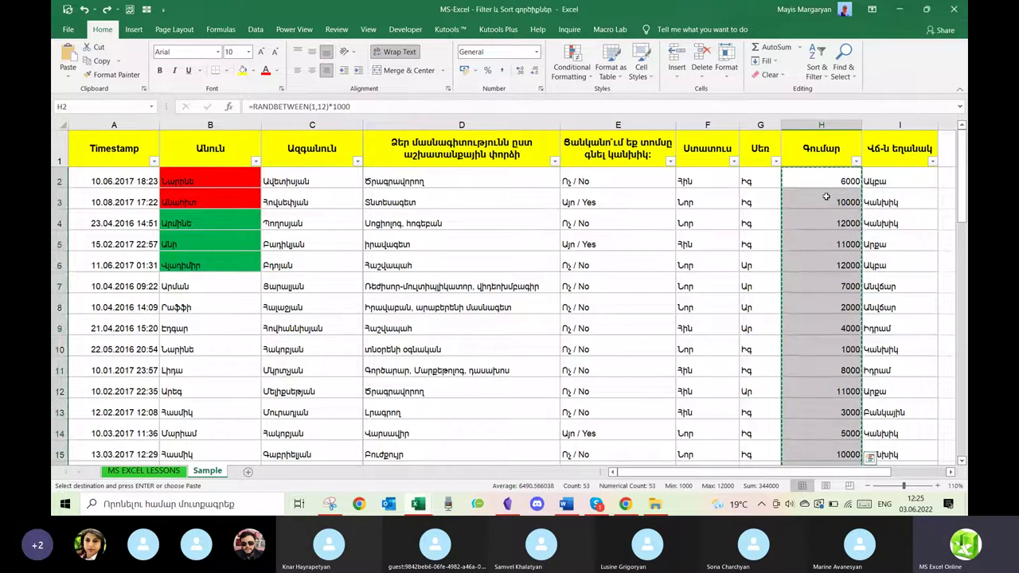
Change H2 to =RANDBETWEEN(1,1000)*1000 and fill it down the Գումար column.
{"action": "left_click", "coordinate": [322, 106]}
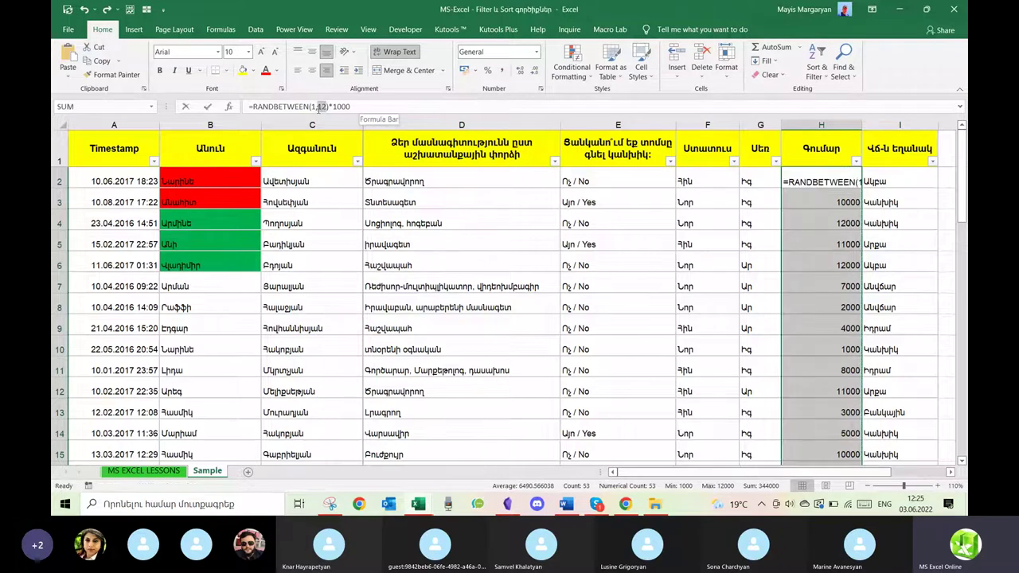
{"action": "type", "text": "1000"}
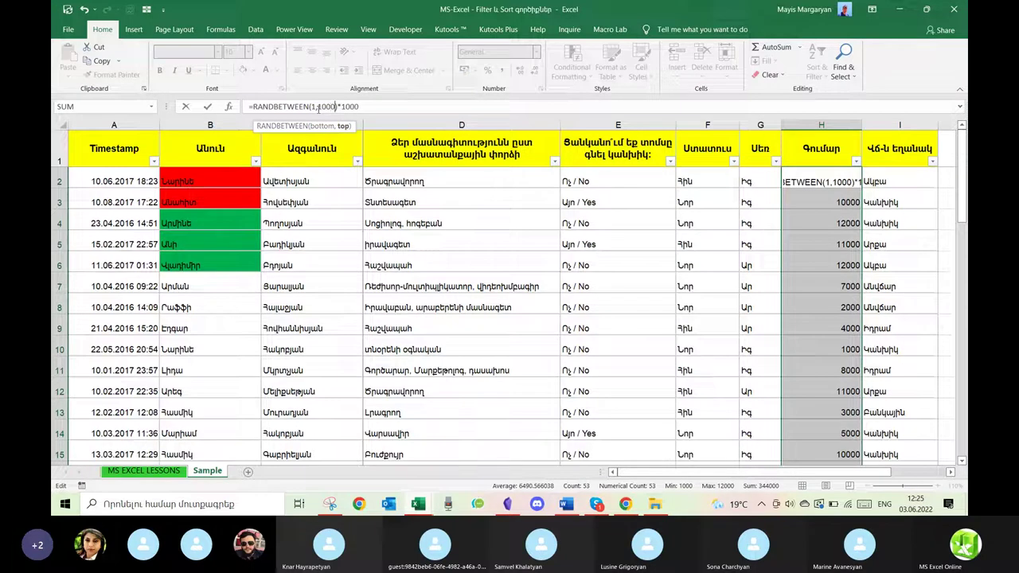
{"action": "key", "text": "Return"}
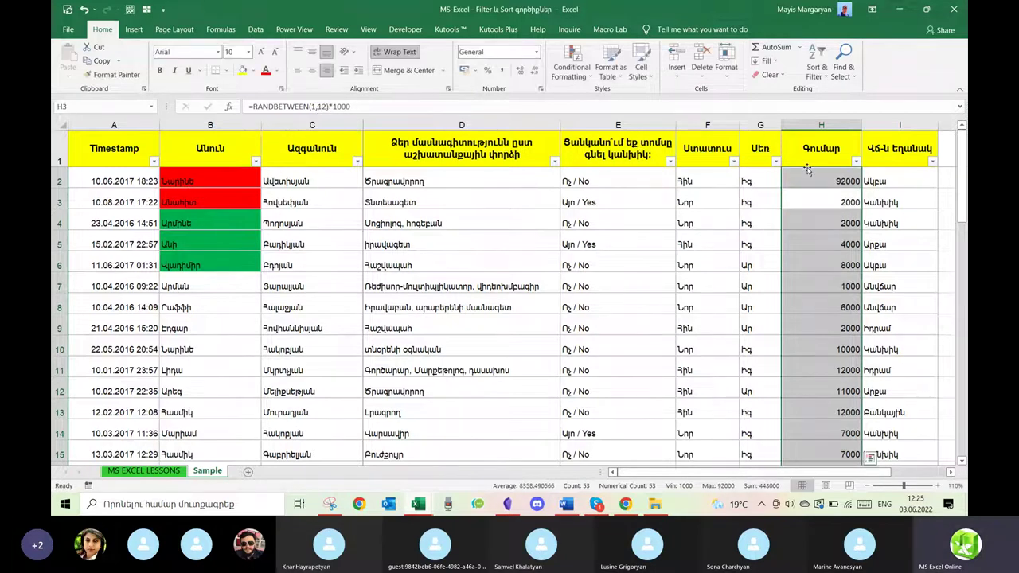
{"action": "left_click", "coordinate": [813, 176]}
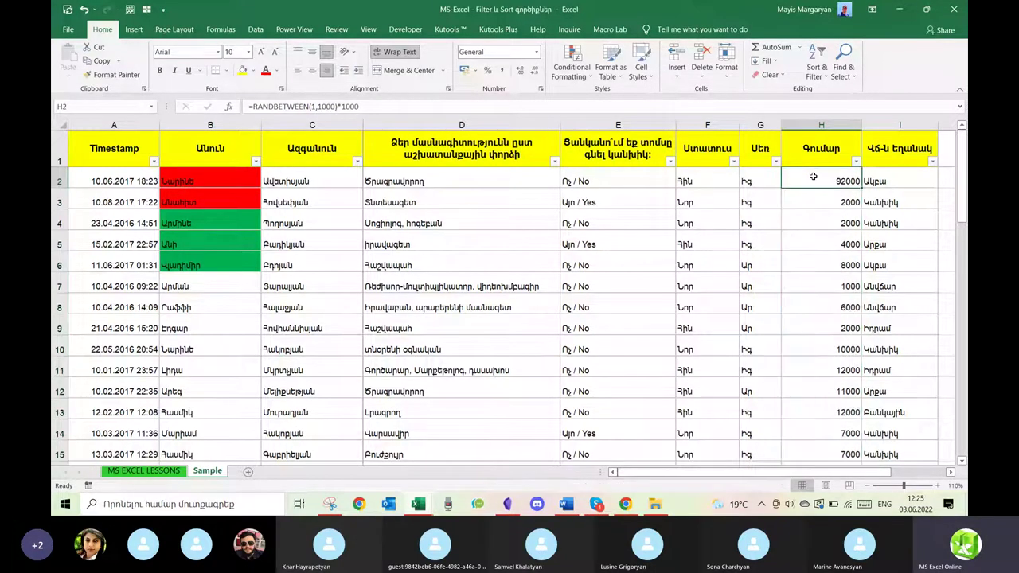
{"action": "double_click", "coordinate": [861, 187]}
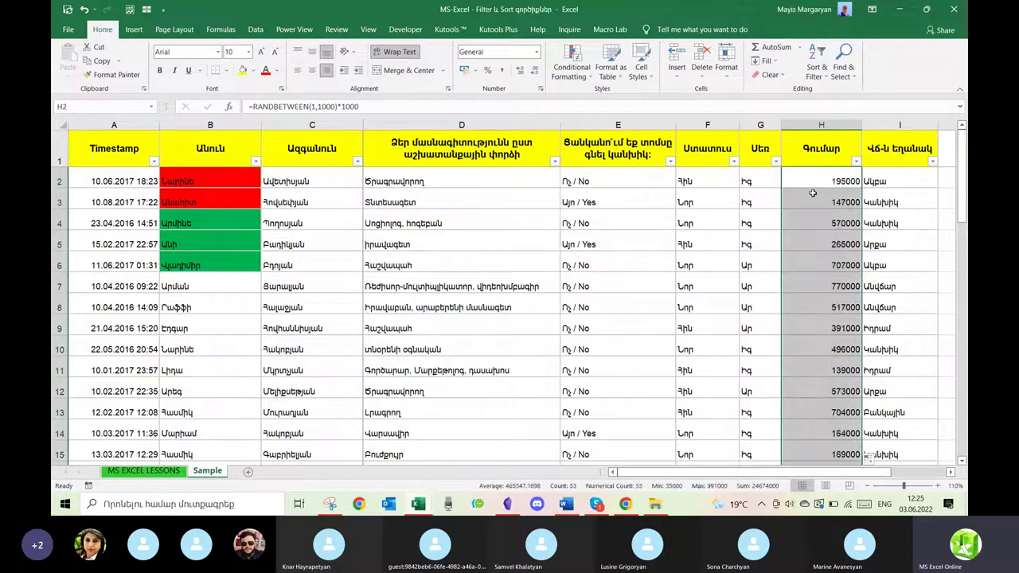
Copy the Գումար column and paste it back as fixed values.
{"action": "key", "text": "ctrl+c"}
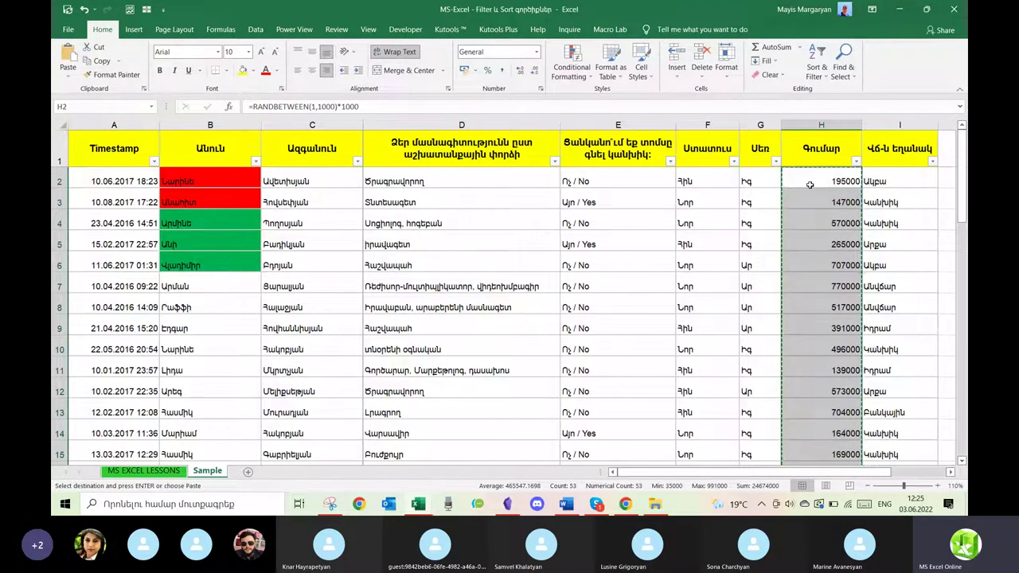
{"action": "right_click", "coordinate": [813, 189]}
{"action": "left_click", "coordinate": [851, 239]}
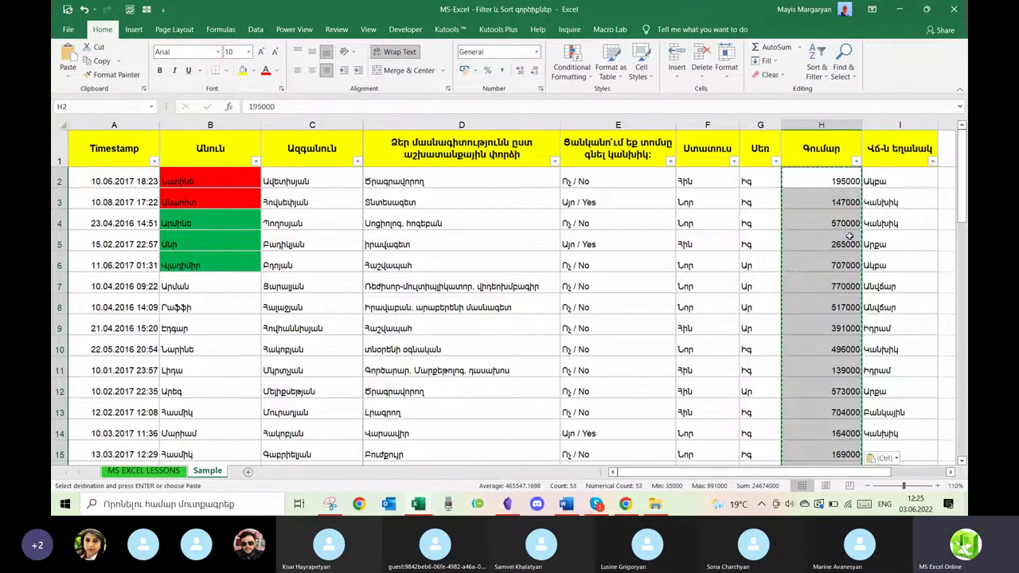
Apply a Bottom 5 Items number filter to the Գումար column.
{"action": "left_click", "coordinate": [835, 178]}
{"action": "left_click", "coordinate": [831, 226]}
{"action": "left_click", "coordinate": [856, 161]}
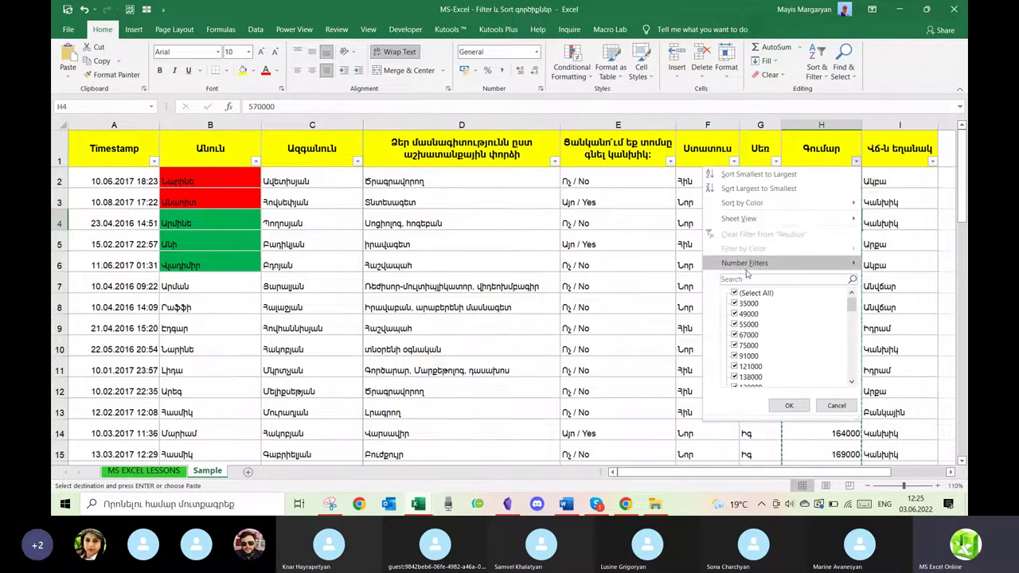
{"action": "mouse_move", "coordinate": [728, 263]}
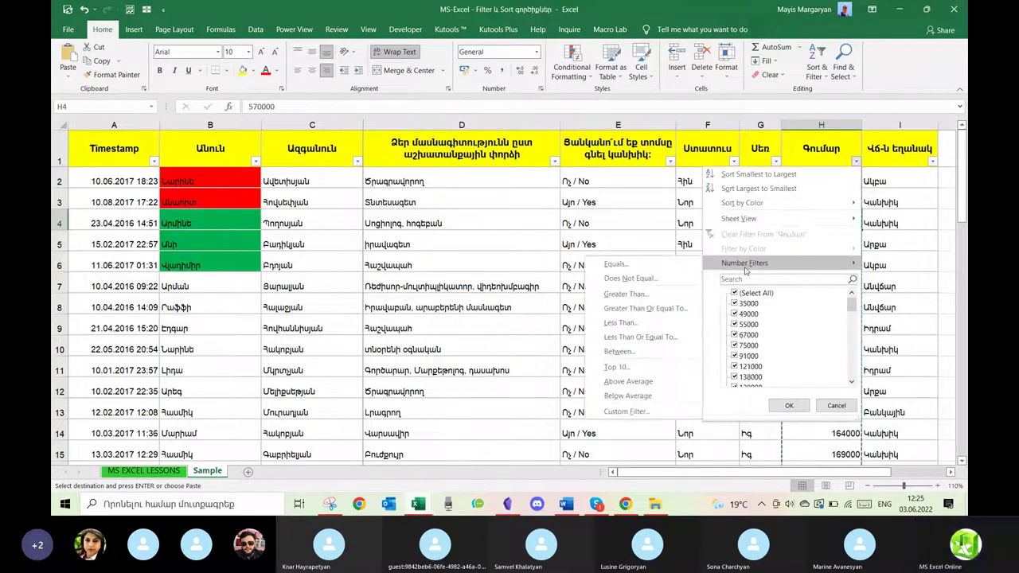
{"action": "left_click", "coordinate": [620, 369]}
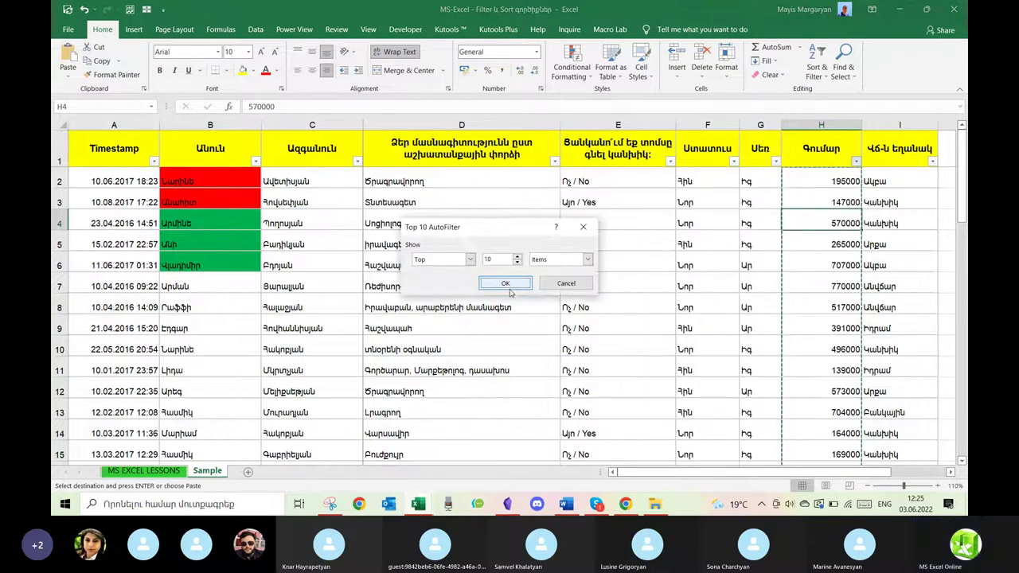
{"action": "left_click", "coordinate": [470, 260]}
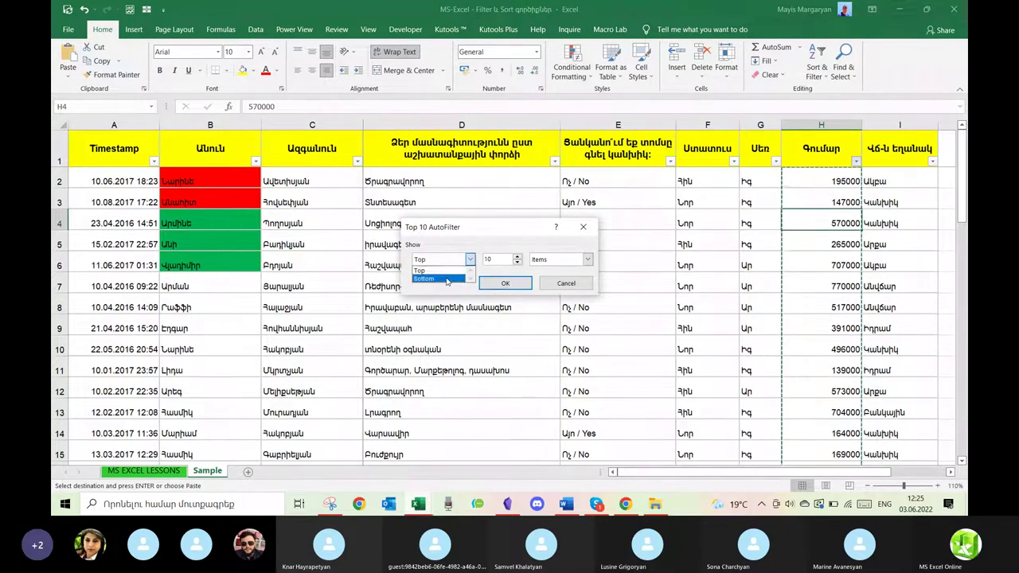
{"action": "left_click", "coordinate": [445, 278]}
{"action": "left_click", "coordinate": [517, 264]}
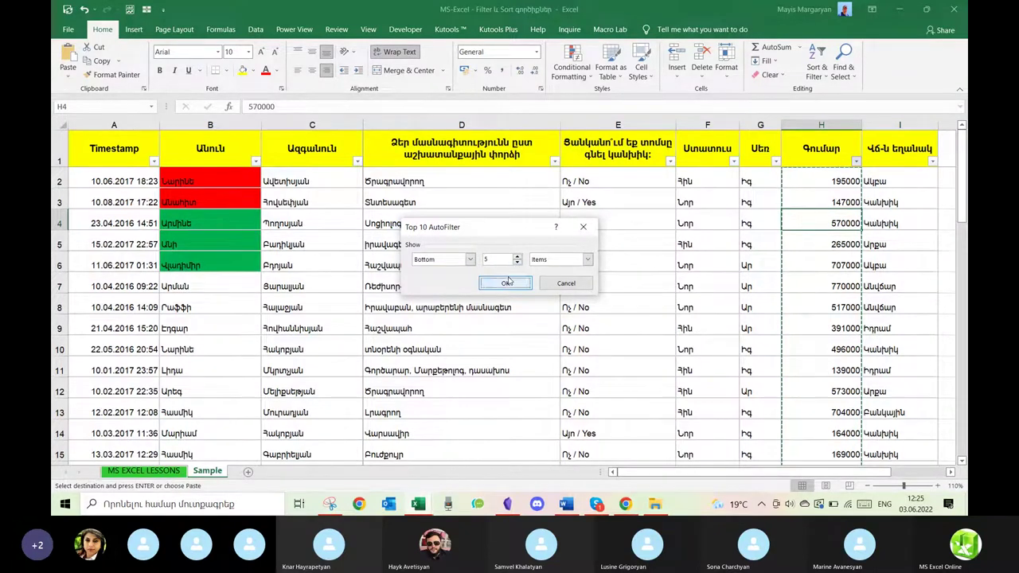
{"action": "left_click", "coordinate": [507, 283]}
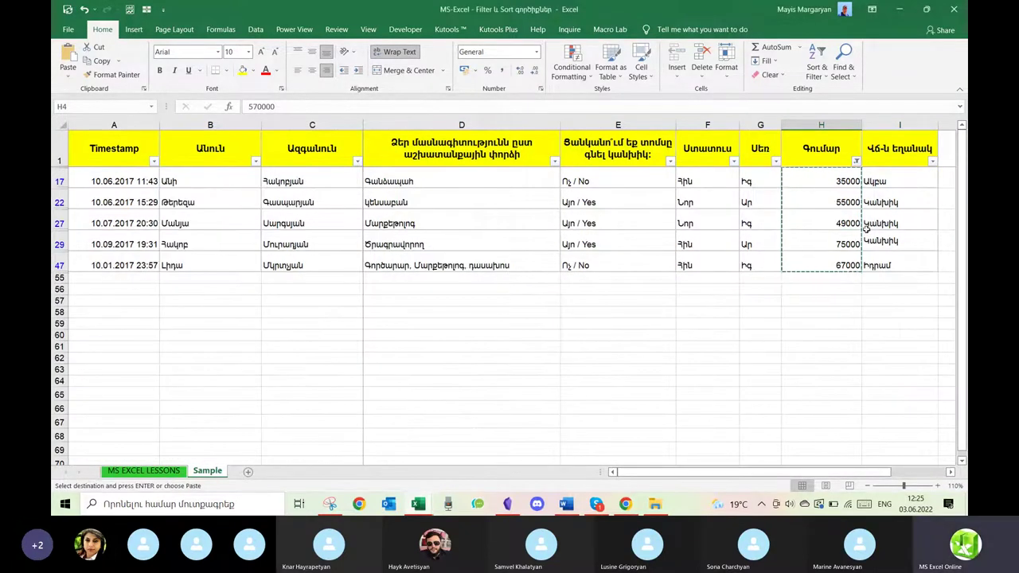
Switch the Գումար filter to Top 10 Items, then clear it entirely.
{"action": "left_click", "coordinate": [856, 161]}
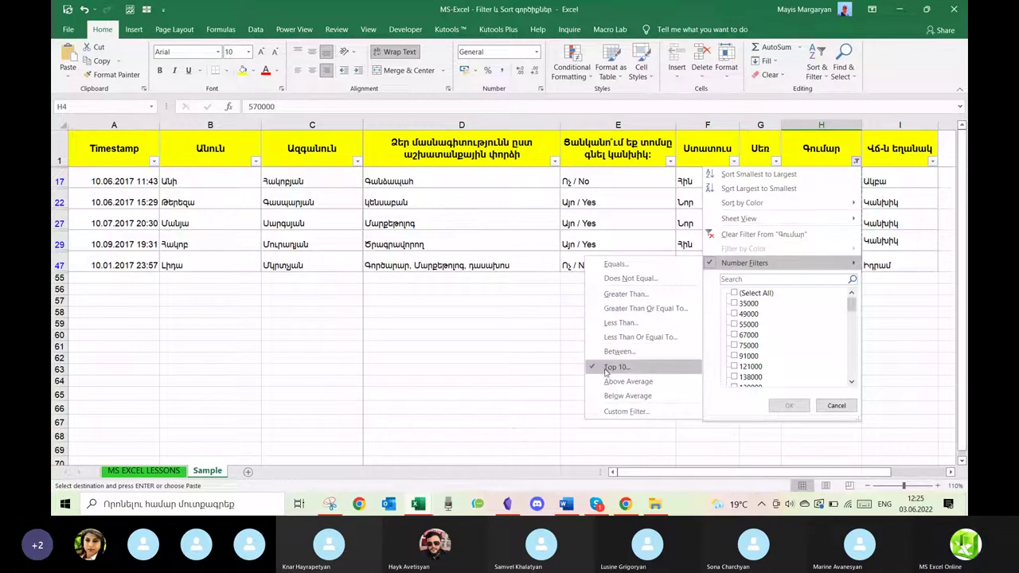
{"action": "left_click", "coordinate": [605, 374]}
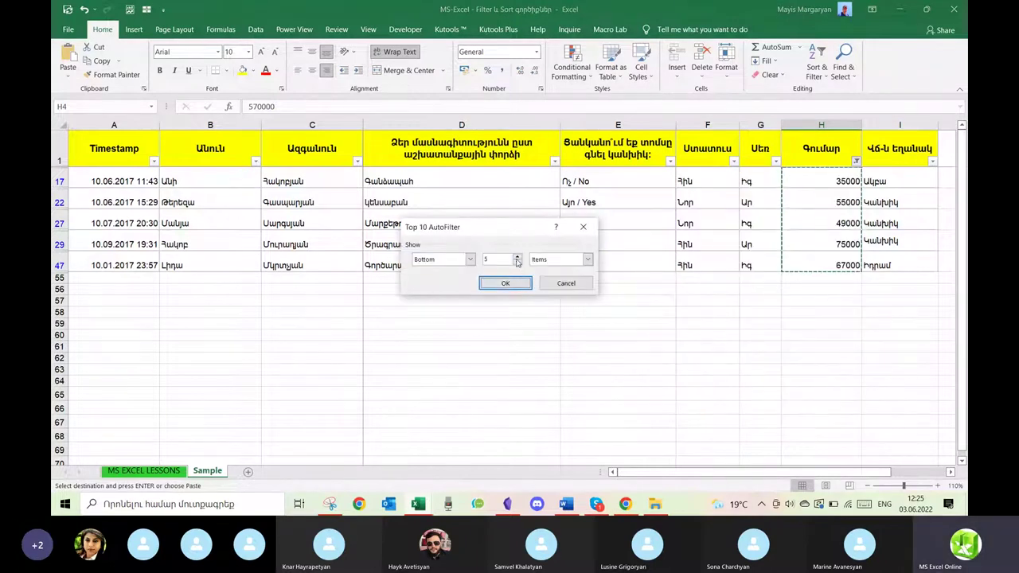
{"action": "left_click", "coordinate": [518, 262]}
{"action": "left_click", "coordinate": [518, 262]}
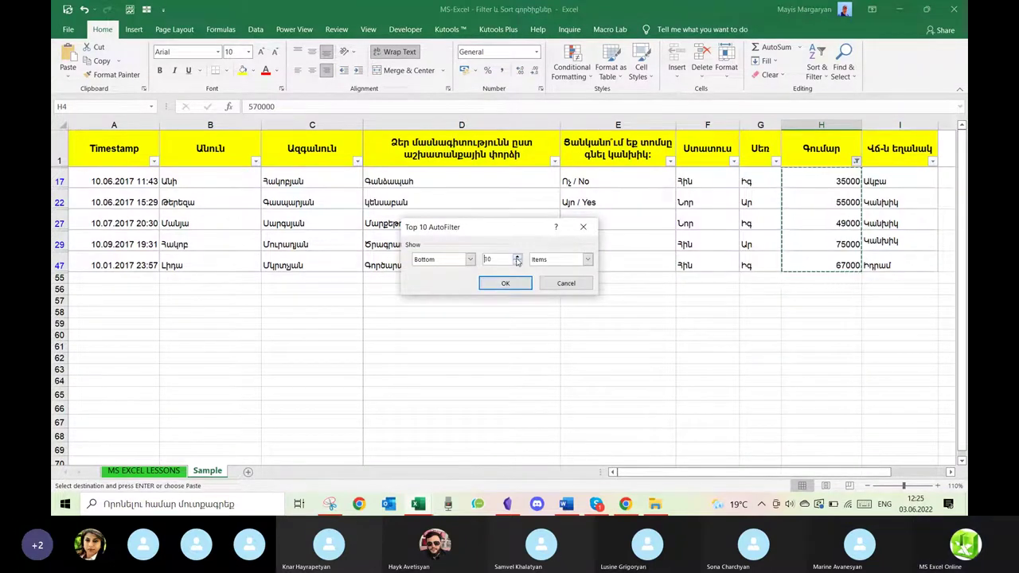
{"action": "left_click", "coordinate": [470, 260]}
{"action": "left_click", "coordinate": [442, 270]}
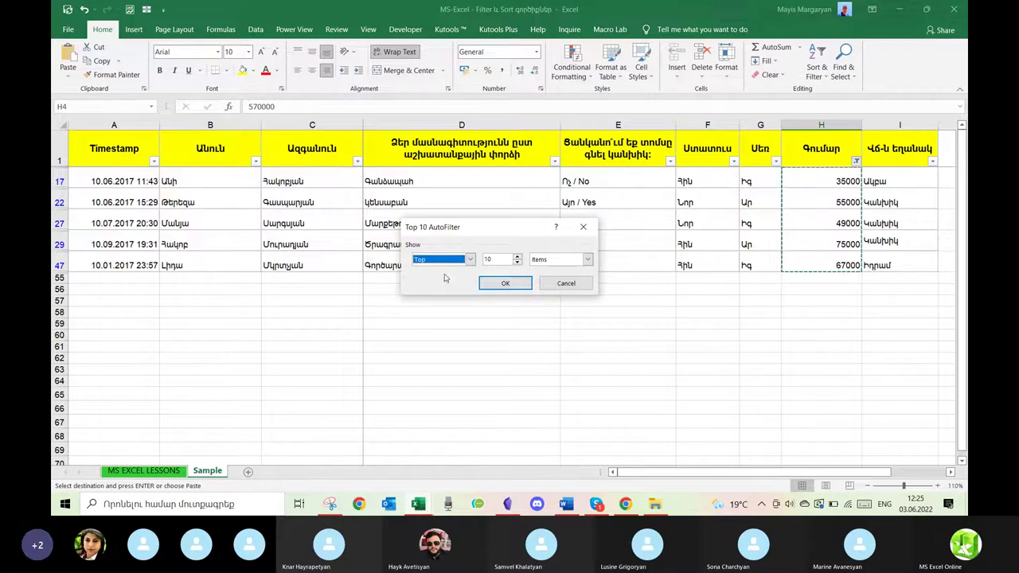
{"action": "left_click", "coordinate": [493, 280]}
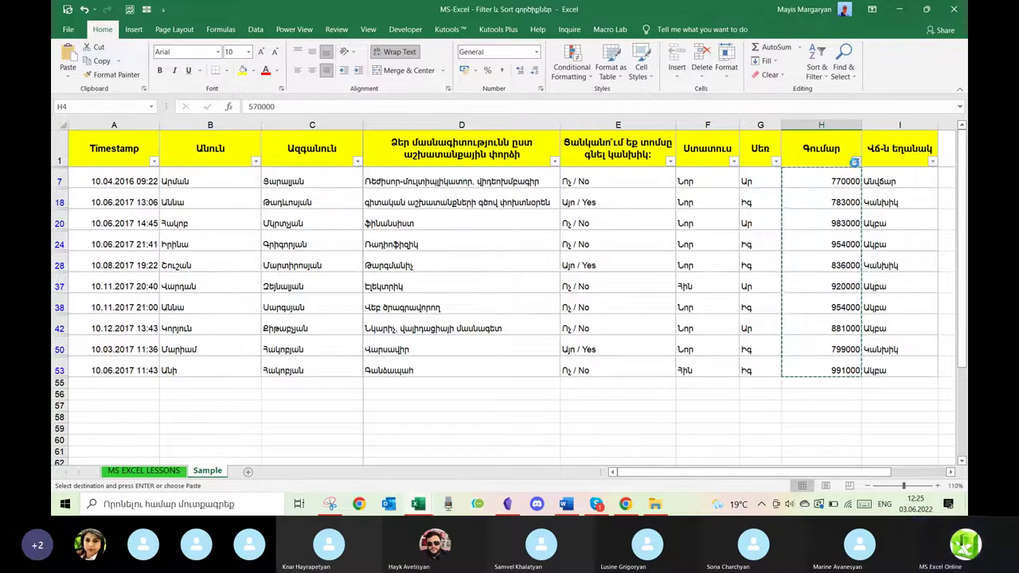
{"action": "left_click", "coordinate": [855, 162]}
{"action": "left_click", "coordinate": [744, 238]}
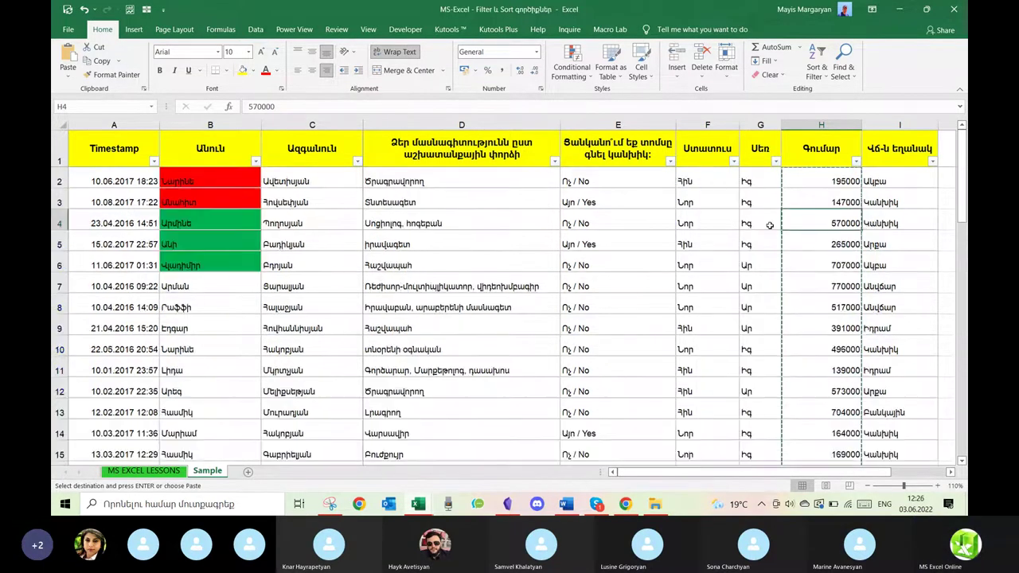
Filter the Գումար column to Above Average amounts, 496000 or more.
{"action": "left_click", "coordinate": [855, 161]}
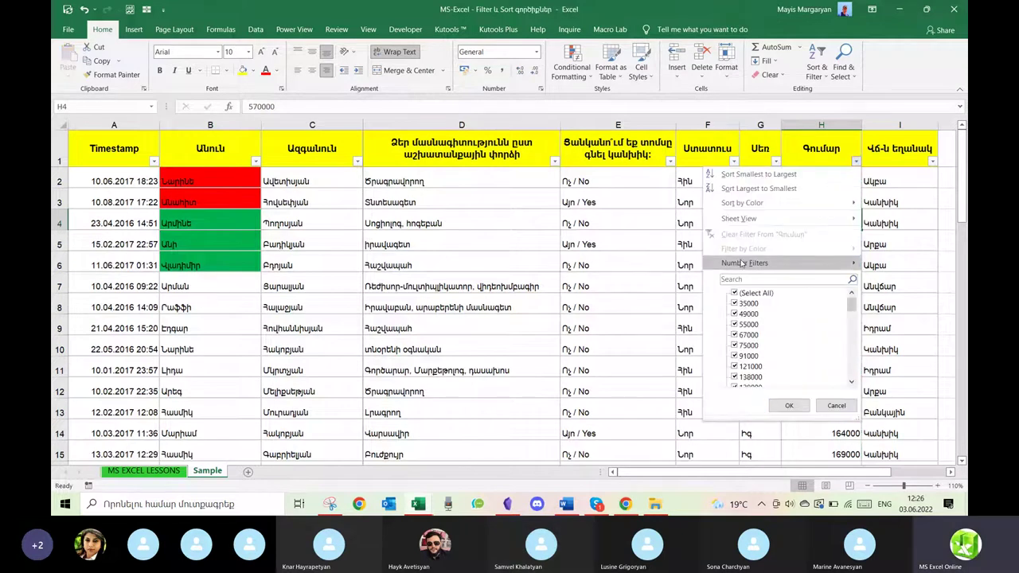
{"action": "mouse_move", "coordinate": [745, 263]}
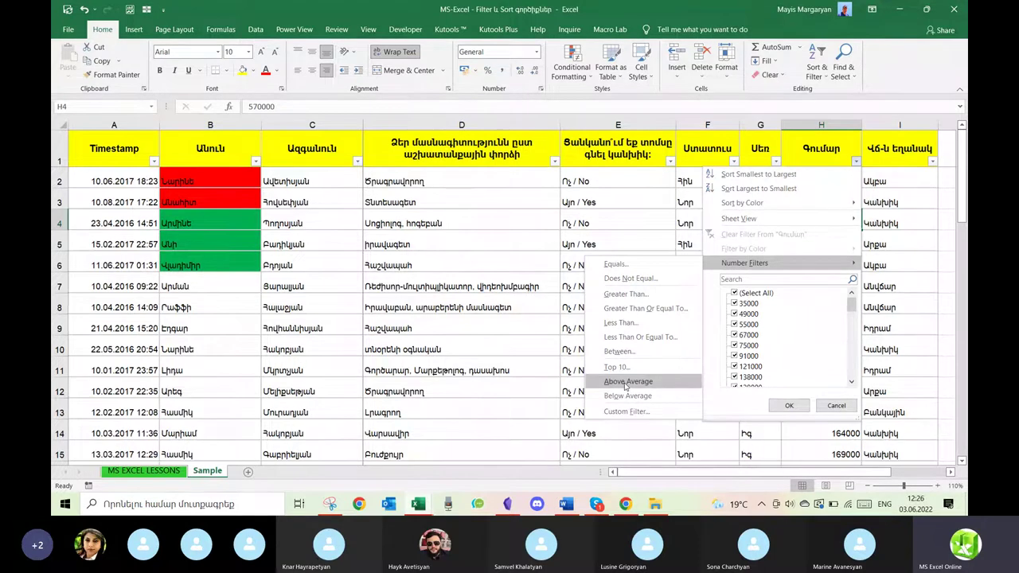
{"action": "left_click", "coordinate": [626, 383]}
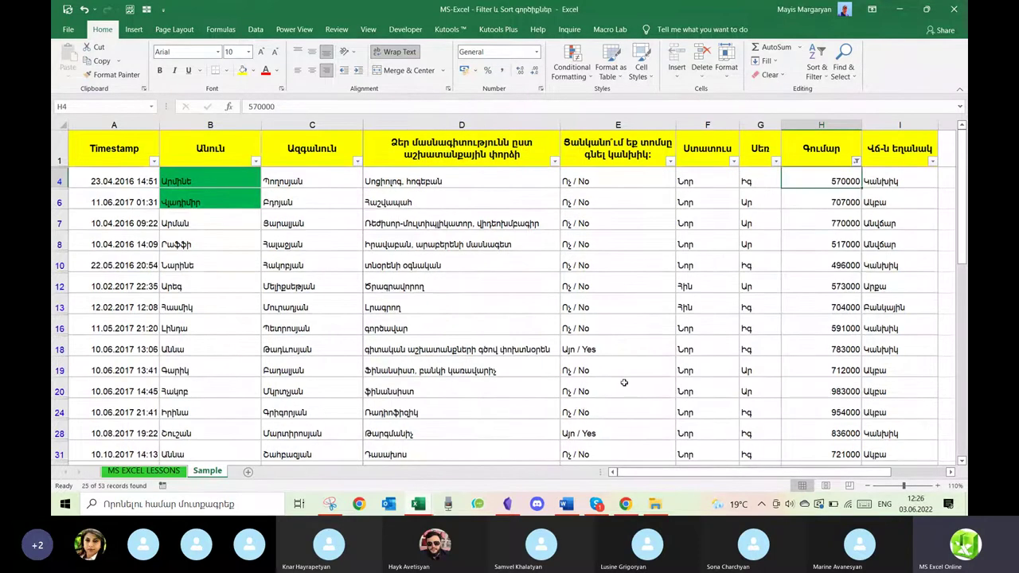
{"action": "scroll", "coordinate": [624, 383], "scroll_direction": "down", "scroll_amount": 5}
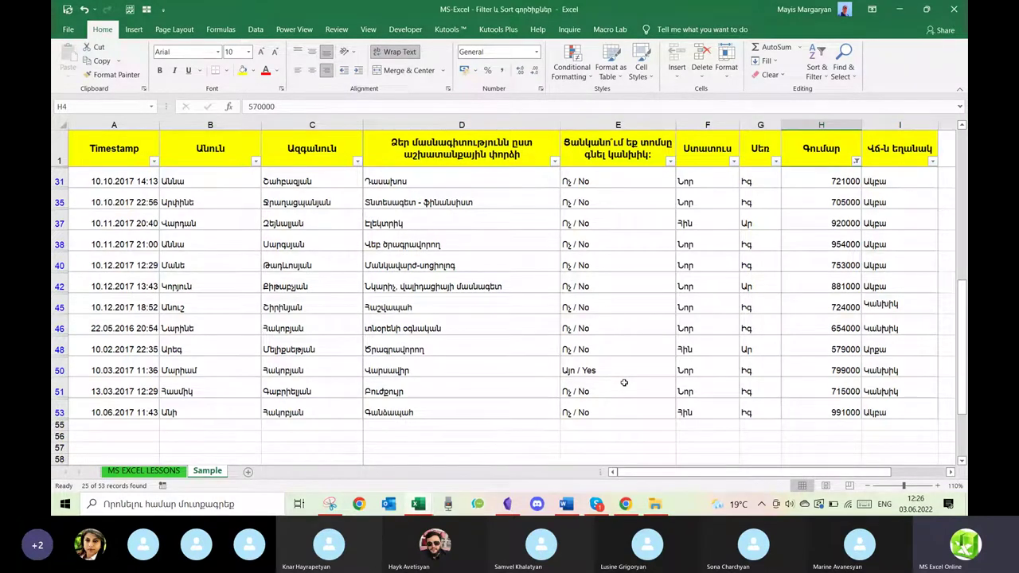
{"action": "scroll", "coordinate": [624, 383], "scroll_direction": "up", "scroll_amount": 5}
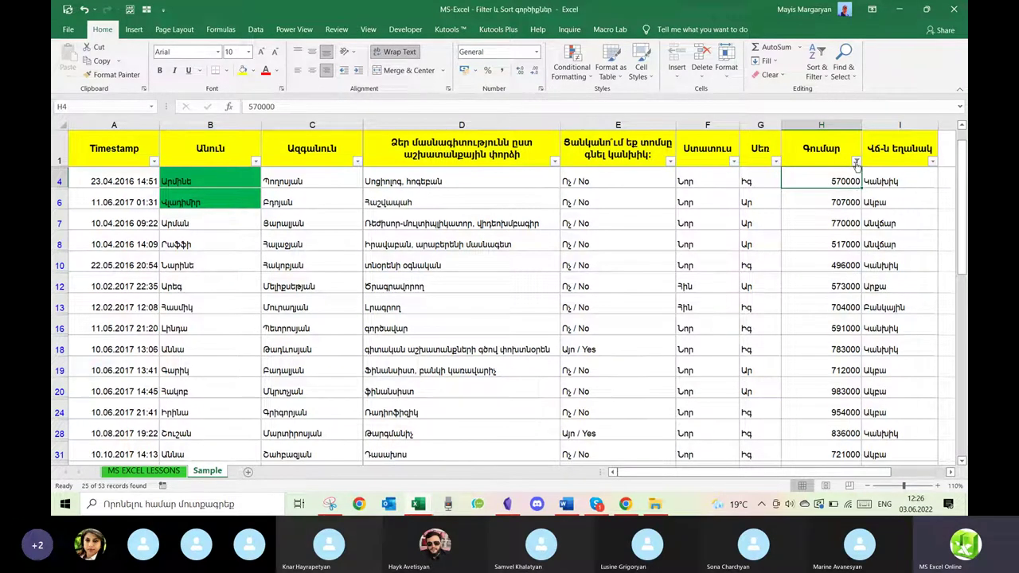
{"action": "scroll", "coordinate": [848, 172], "scroll_direction": "down", "scroll_amount": 2}
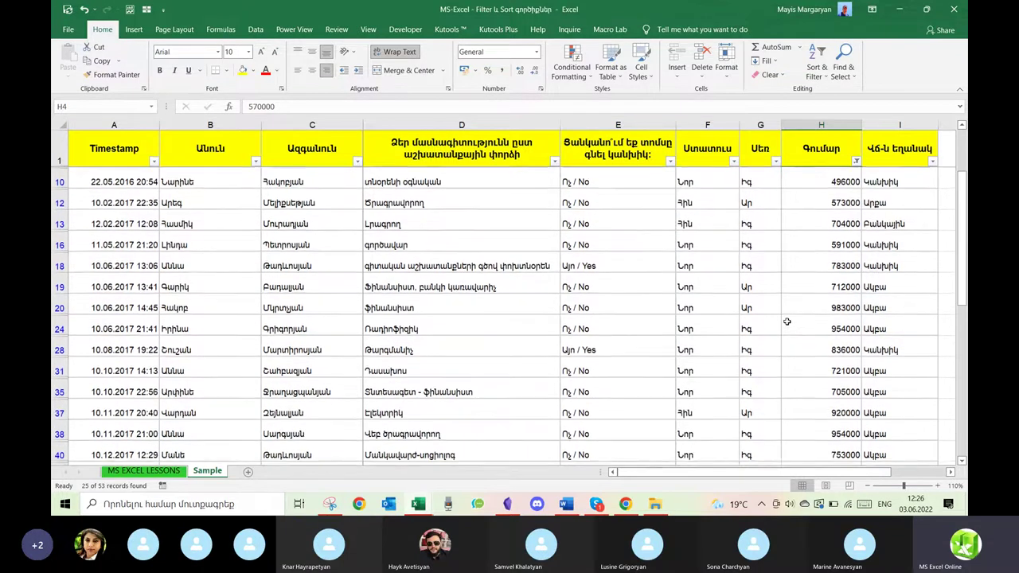
{"action": "left_click", "coordinate": [856, 161]}
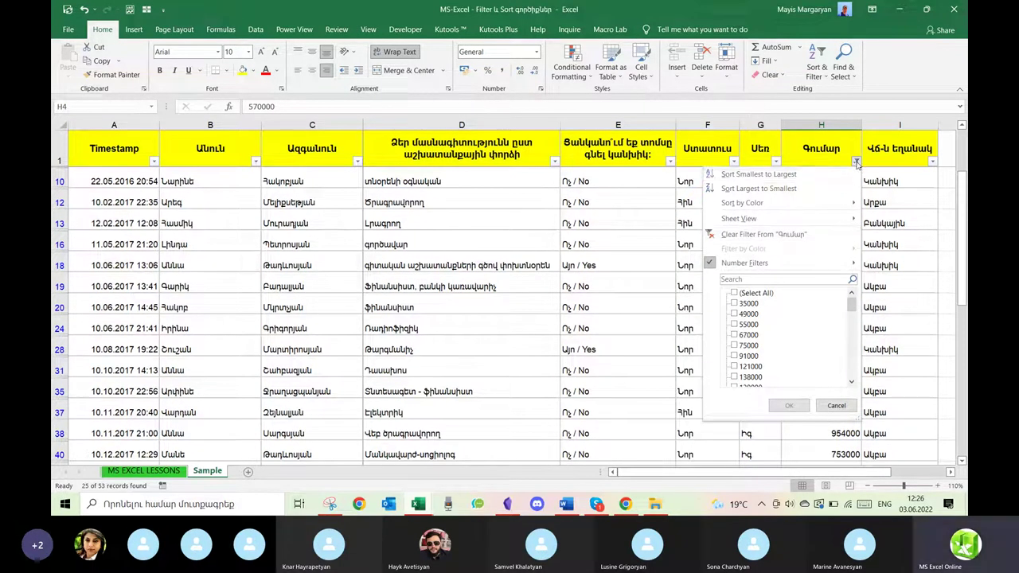
{"action": "left_click", "coordinate": [857, 163]}
{"action": "scroll", "coordinate": [903, 239], "scroll_direction": "right", "scroll_amount": 3}
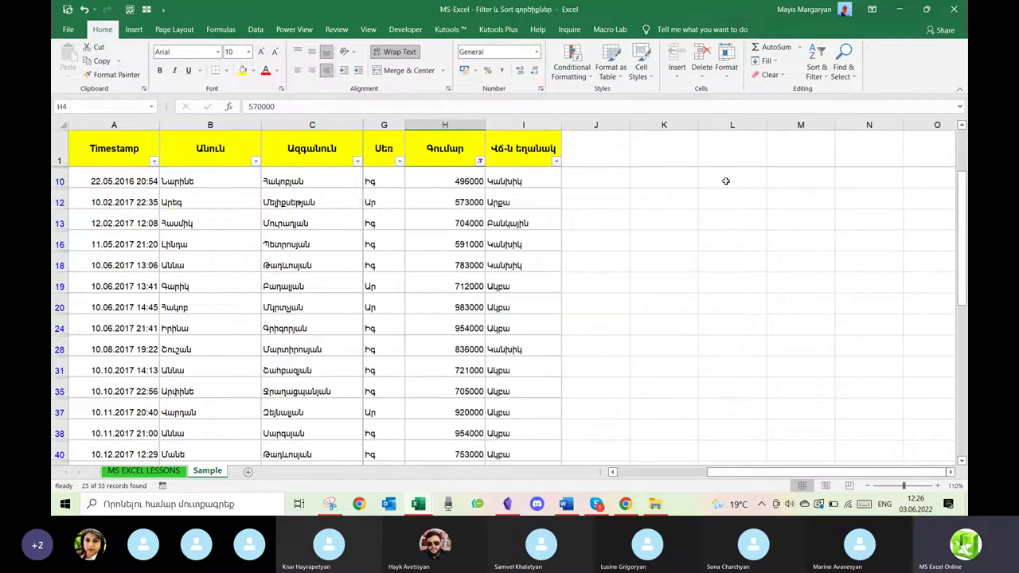
{"action": "left_click", "coordinate": [725, 181]}
{"action": "scroll", "coordinate": [727, 181], "scroll_direction": "left", "scroll_amount": 3}
{"action": "scroll", "coordinate": [726, 181], "scroll_direction": "left", "scroll_amount": 1}
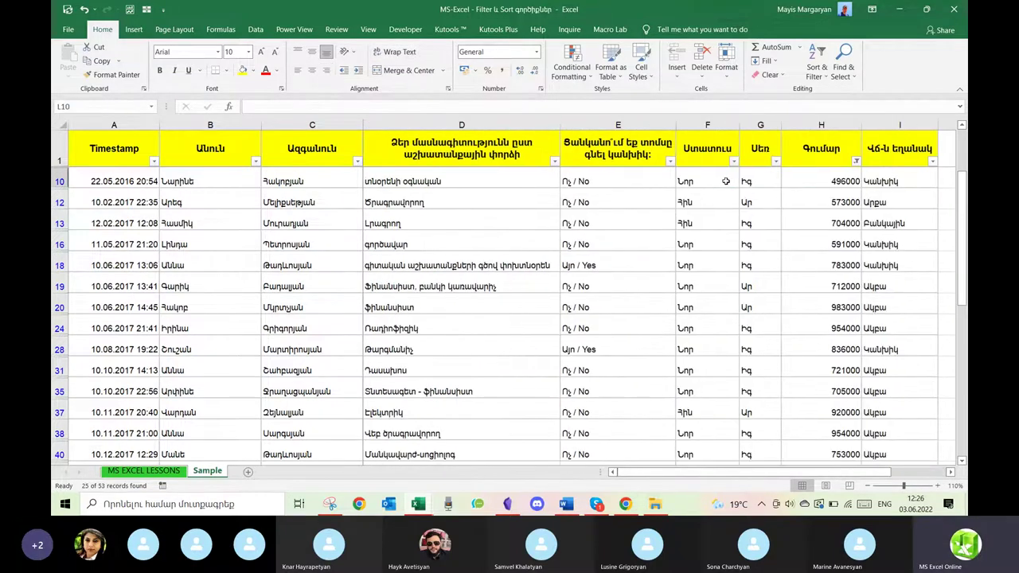
{"action": "scroll", "coordinate": [726, 181], "scroll_direction": "right", "scroll_amount": 3}
{"action": "type", "text": "=ave"}
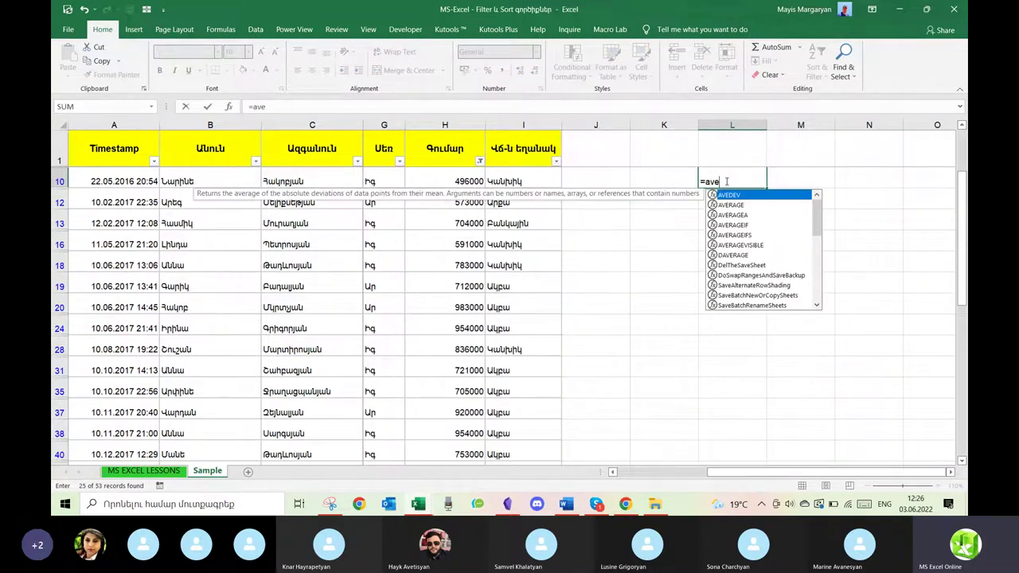
{"action": "left_click", "coordinate": [732, 204]}
{"action": "double_click", "coordinate": [732, 205]}
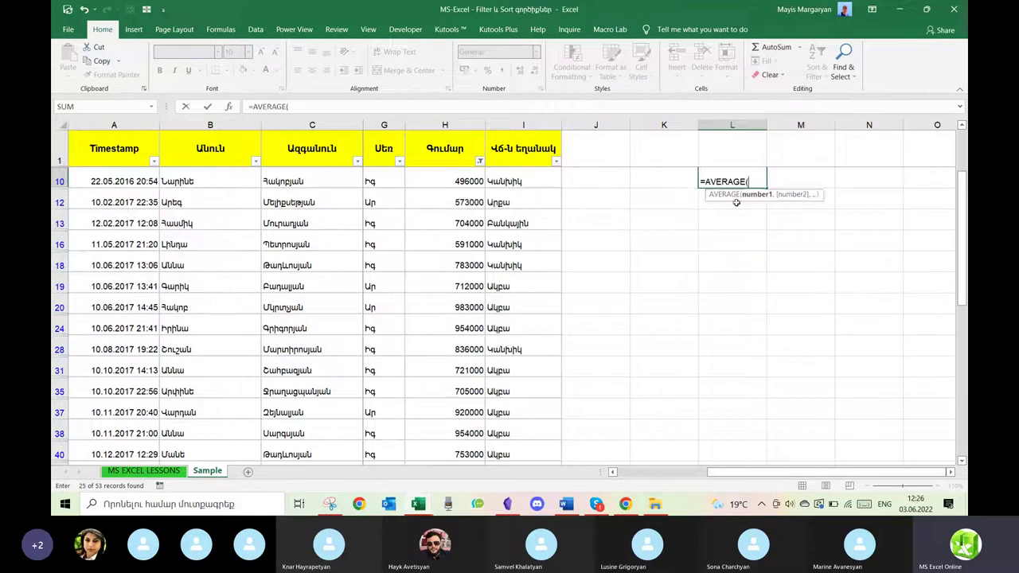
{"action": "left_click", "coordinate": [465, 124]}
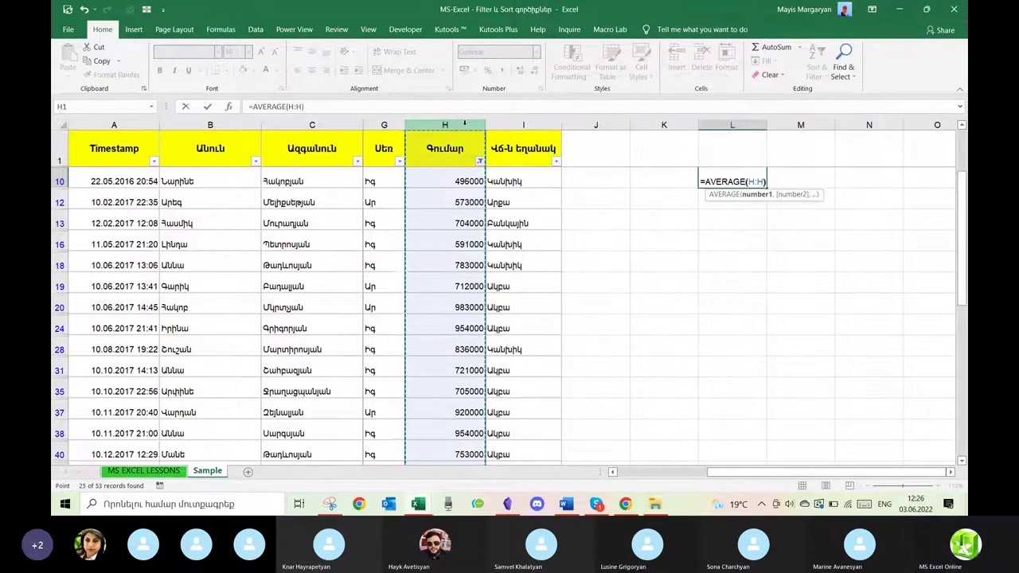
{"action": "key", "text": "Return"}
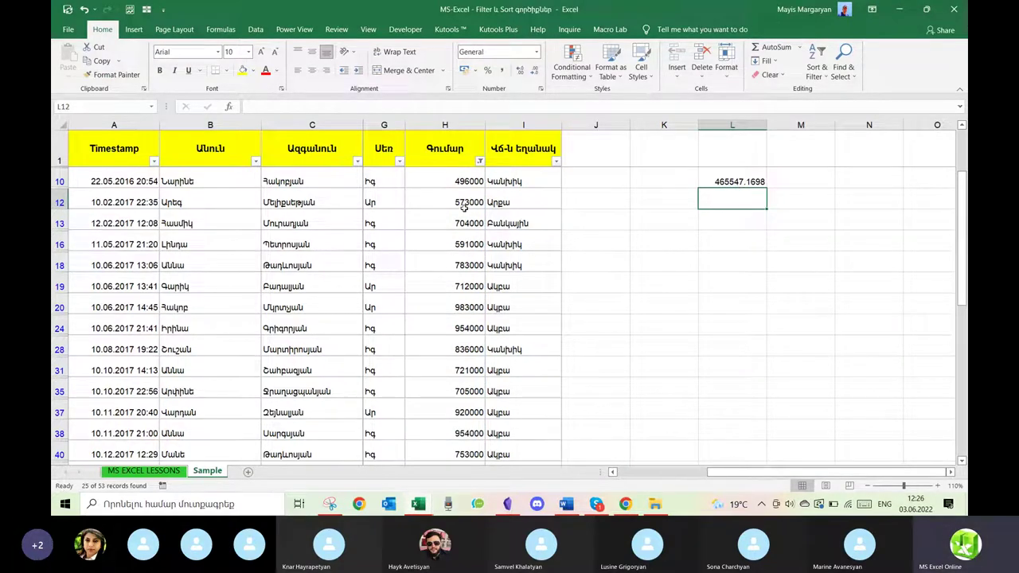
{"action": "left_click", "coordinate": [731, 177]}
{"action": "double_click", "coordinate": [731, 175]}
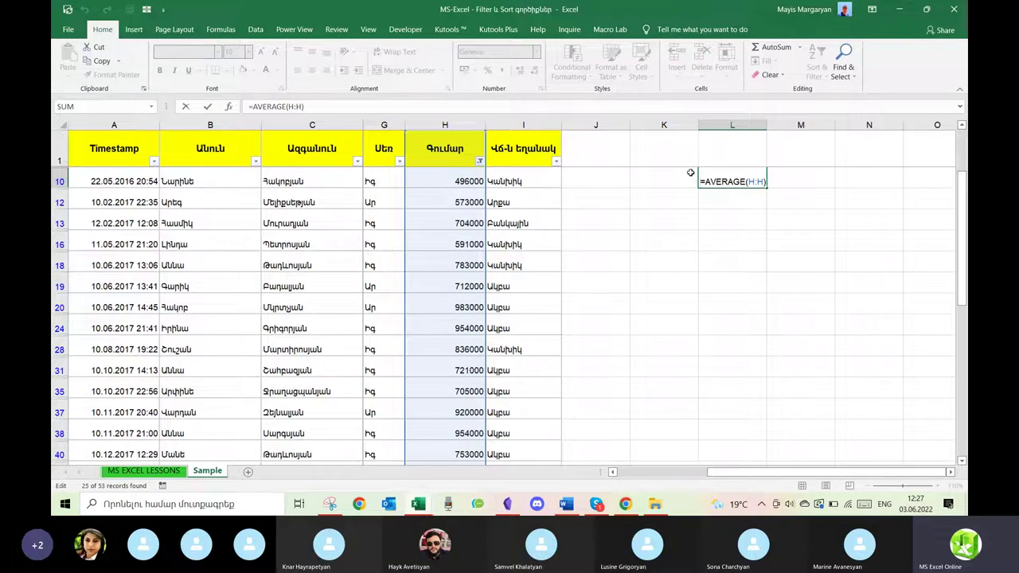
{"action": "key", "text": "Return"}
{"action": "left_click", "coordinate": [464, 245]}
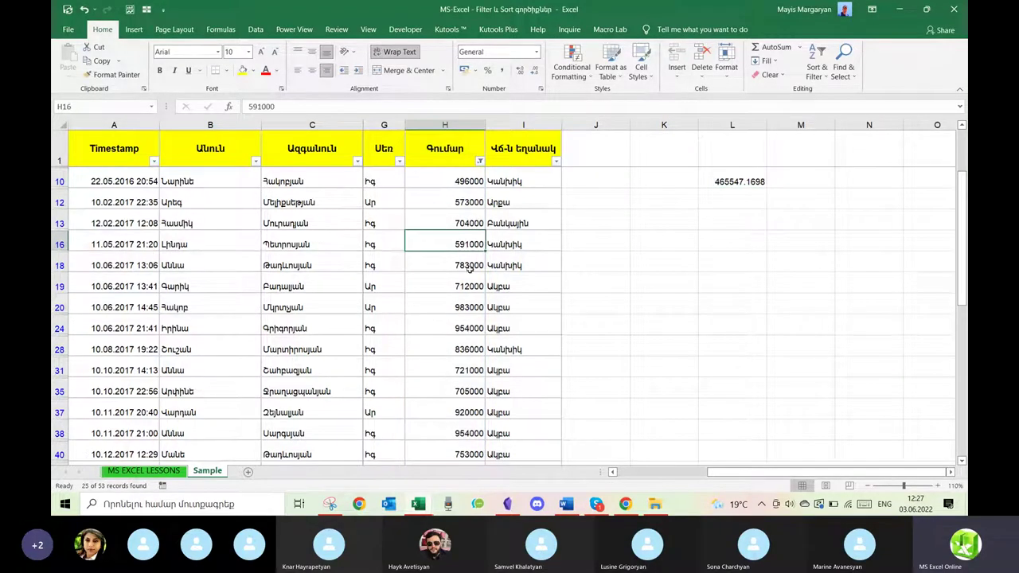
{"action": "left_click", "coordinate": [468, 306]}
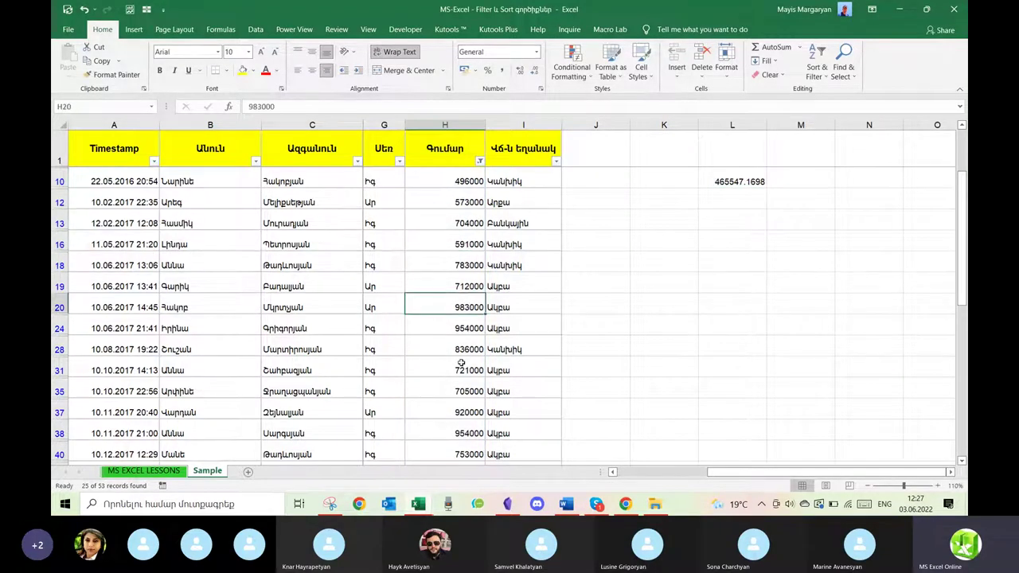
{"action": "scroll", "coordinate": [461, 363], "scroll_direction": "down", "scroll_amount": 1}
{"action": "scroll", "coordinate": [461, 363], "scroll_direction": "up", "scroll_amount": 3}
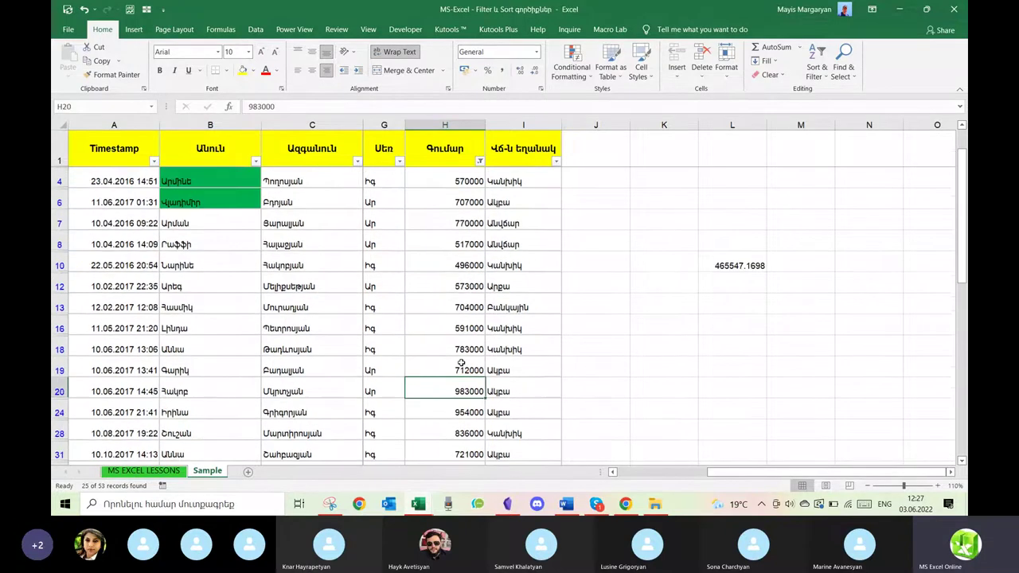
{"action": "scroll", "coordinate": [461, 363], "scroll_direction": "down", "scroll_amount": 5}
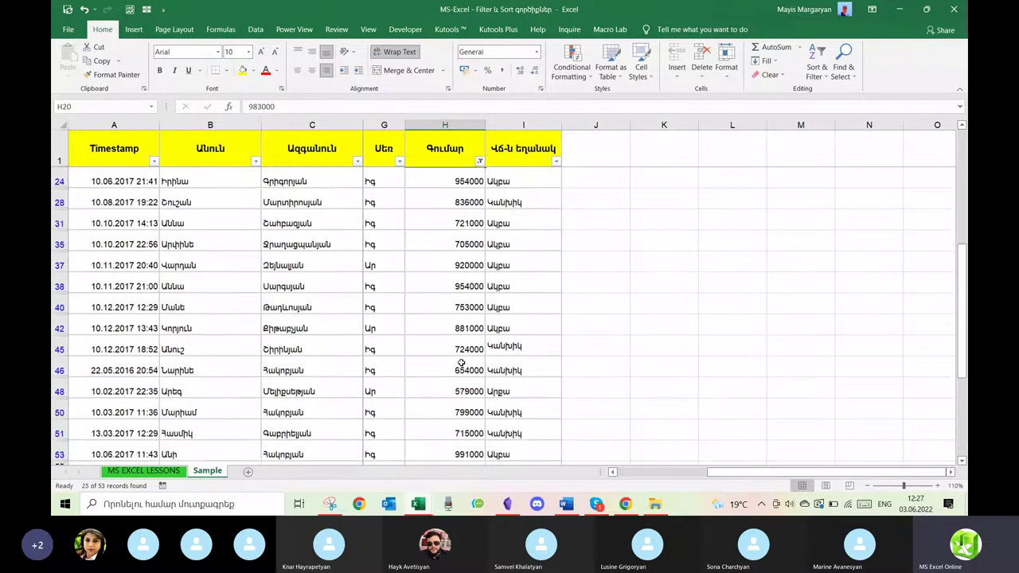
{"action": "scroll", "coordinate": [461, 363], "scroll_direction": "up", "scroll_amount": 5}
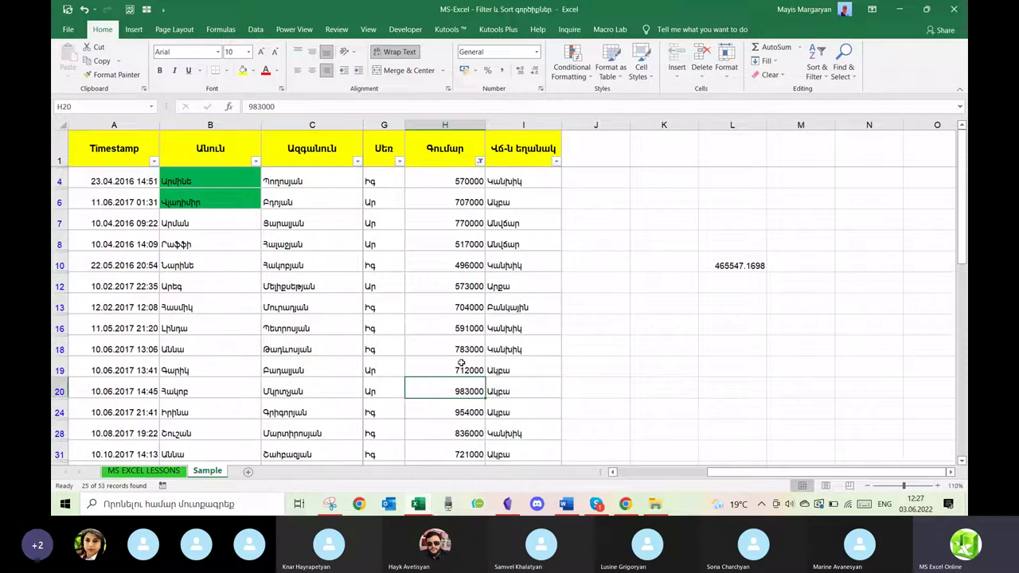
{"action": "left_click", "coordinate": [476, 264]}
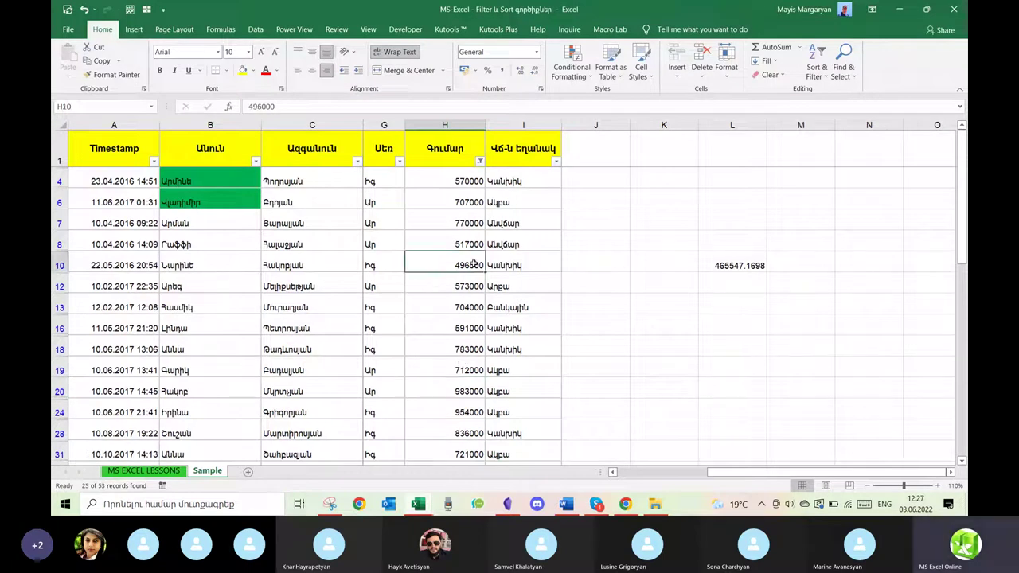
{"action": "left_click", "coordinate": [731, 264]}
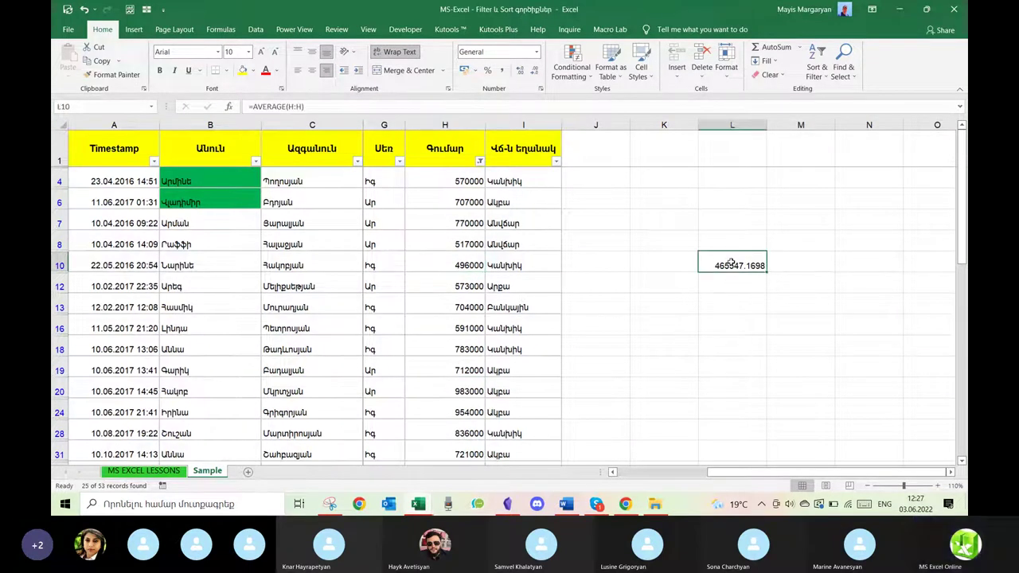
{"action": "key", "text": "Delete"}
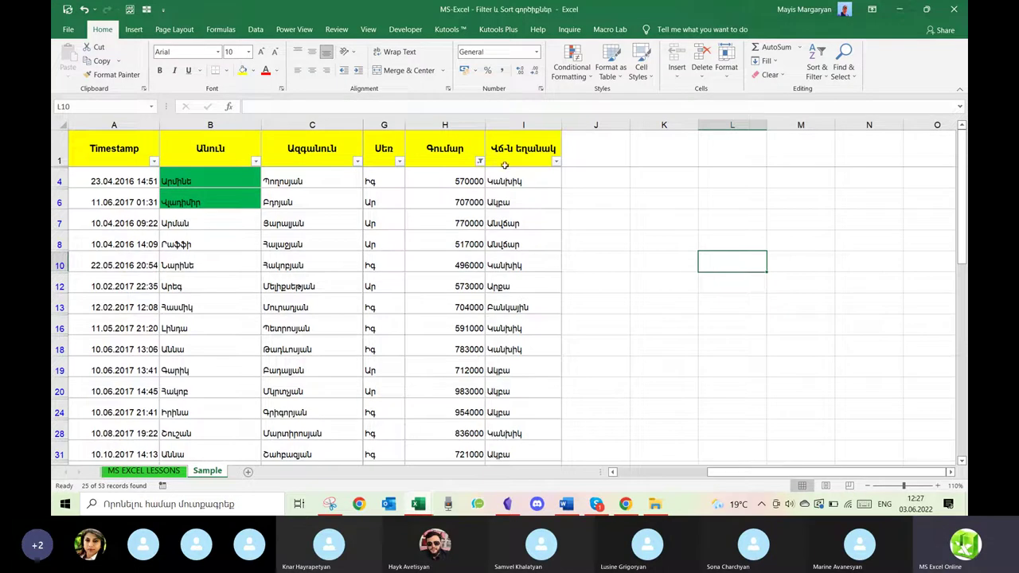
Clear the Գումար filter and bring columns D–F back.
{"action": "left_click", "coordinate": [480, 163]}
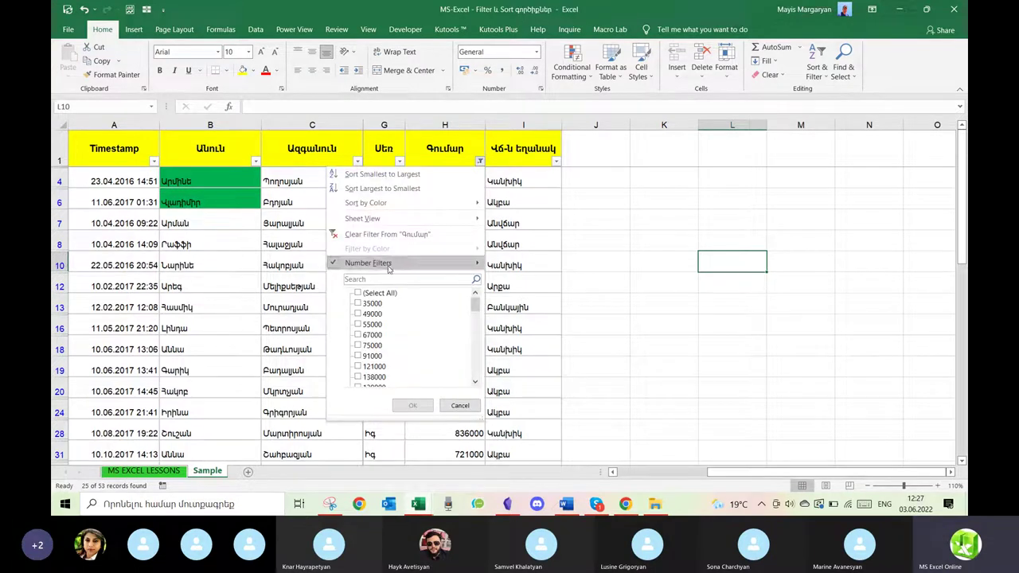
{"action": "left_click", "coordinate": [379, 235]}
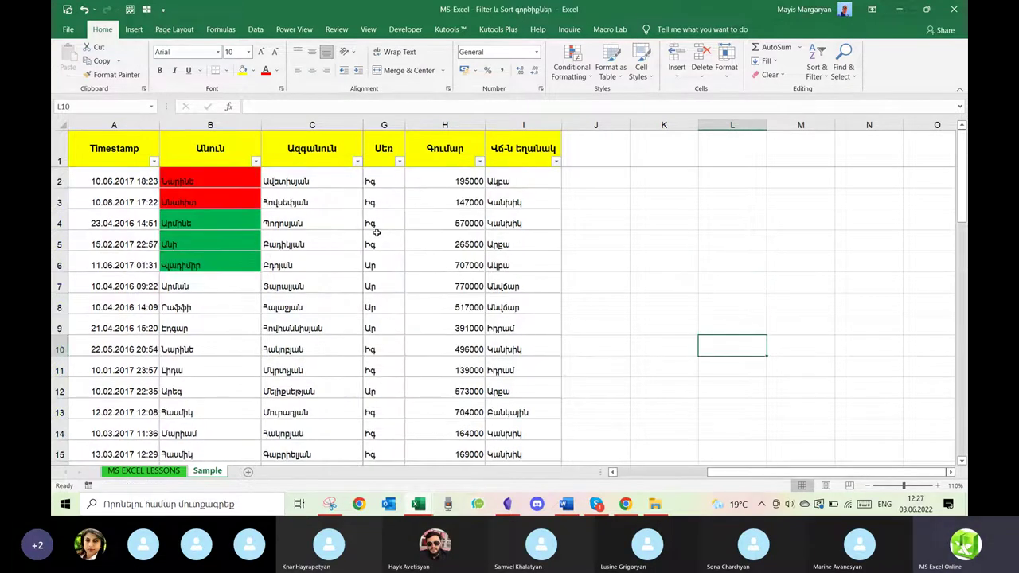
{"action": "key", "text": "ctrl+z"}
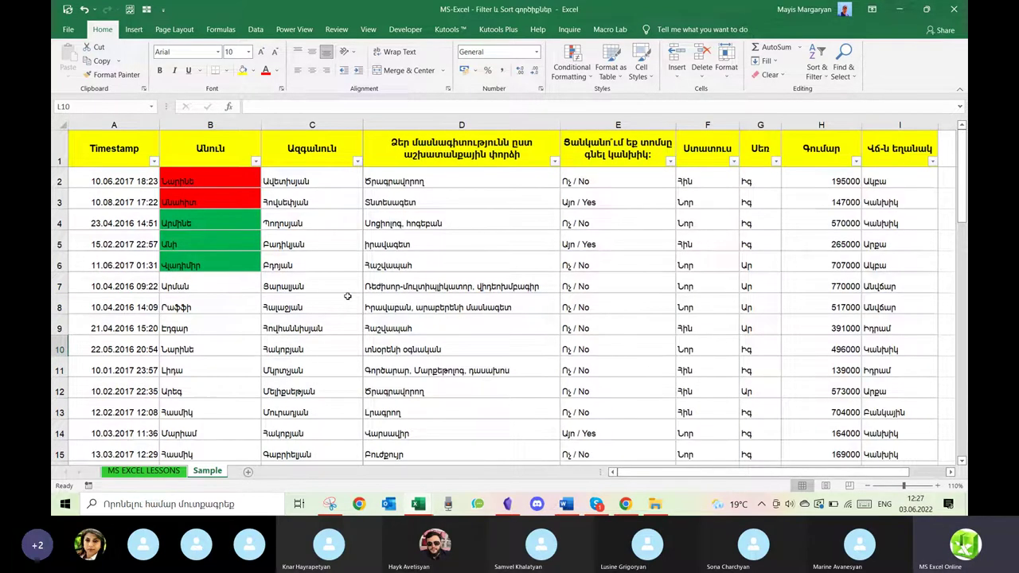
Filter the Ազգանուն column by searching a surname in Armenian.
{"action": "left_click", "coordinate": [358, 163]}
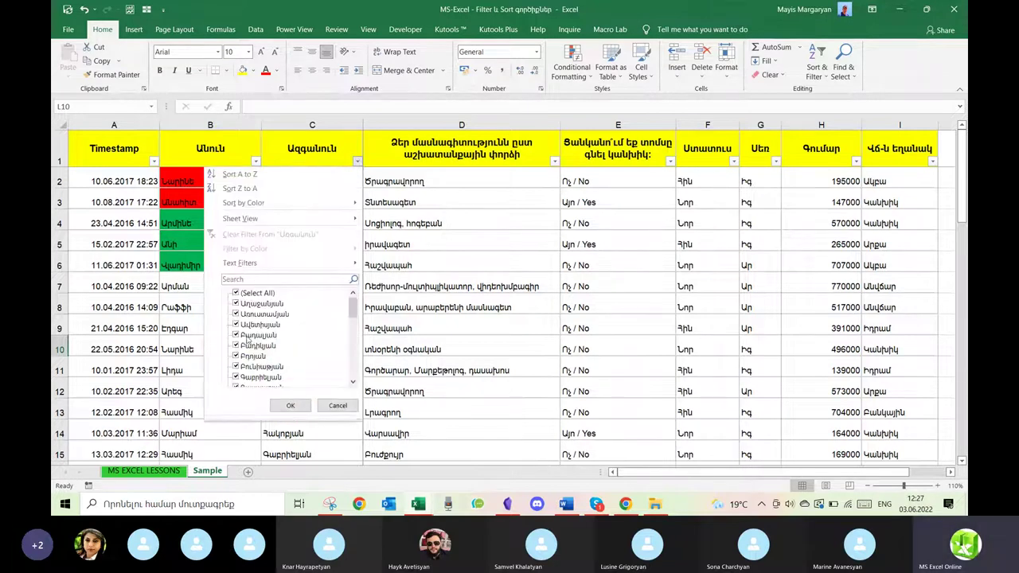
{"action": "scroll", "coordinate": [283, 338], "scroll_direction": "down", "scroll_amount": 5}
{"action": "scroll", "coordinate": [283, 338], "scroll_direction": "up", "scroll_amount": 5}
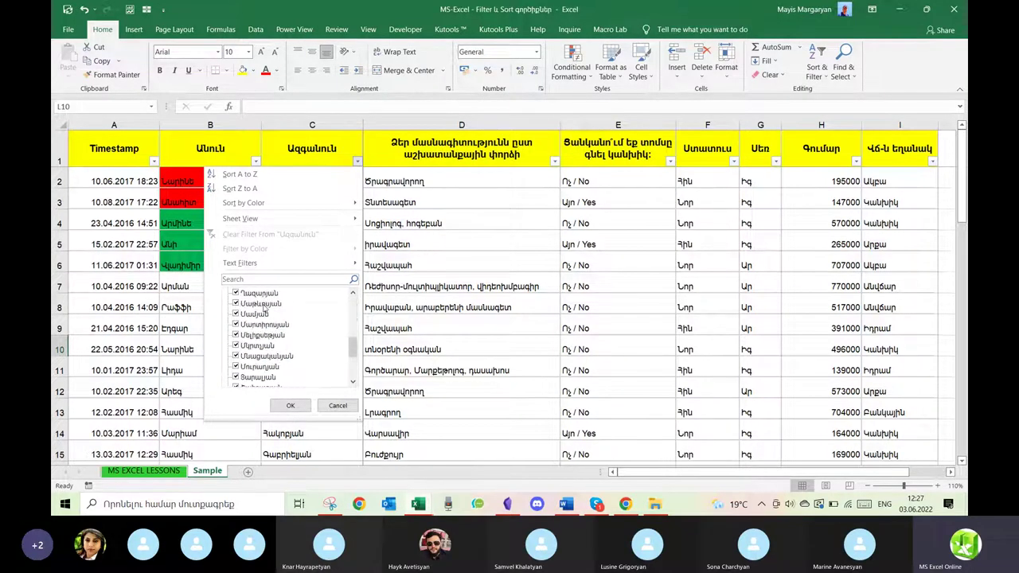
{"action": "left_click", "coordinate": [256, 276]}
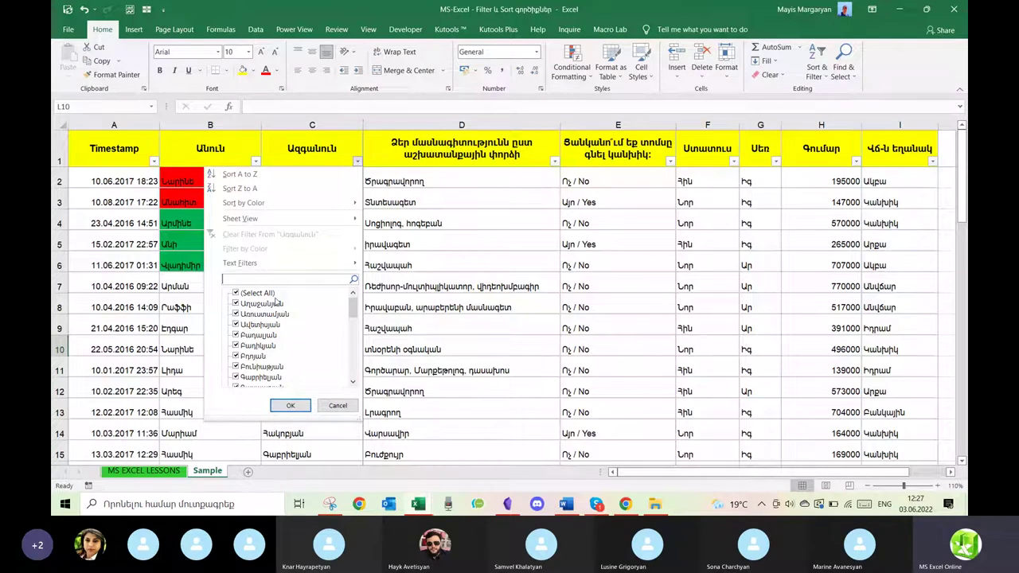
{"action": "key", "text": "alt+shift"}
{"action": "key", "text": "alt+shift"}
{"action": "type", "text": "Պետ"}
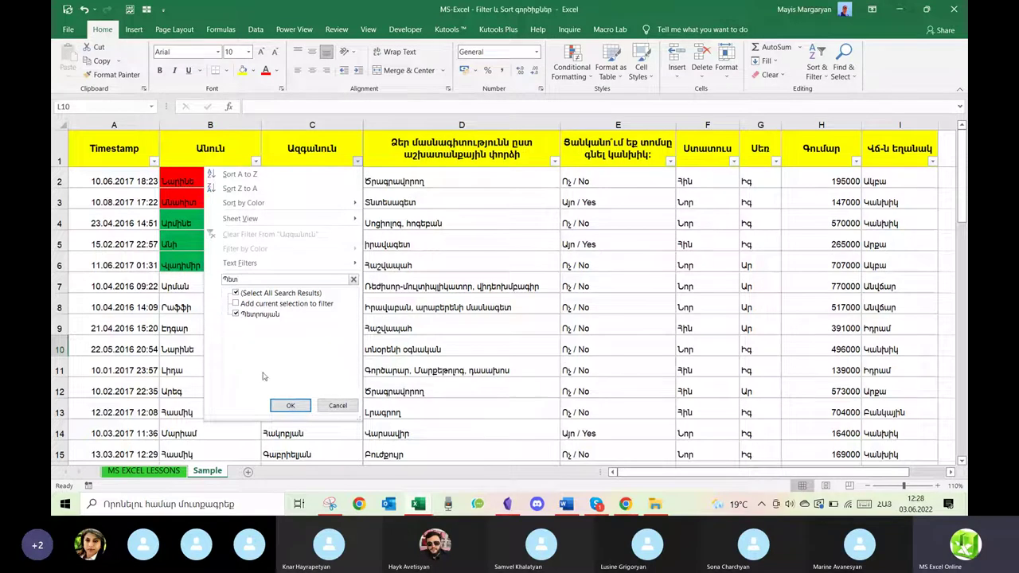
{"action": "left_click", "coordinate": [279, 406]}
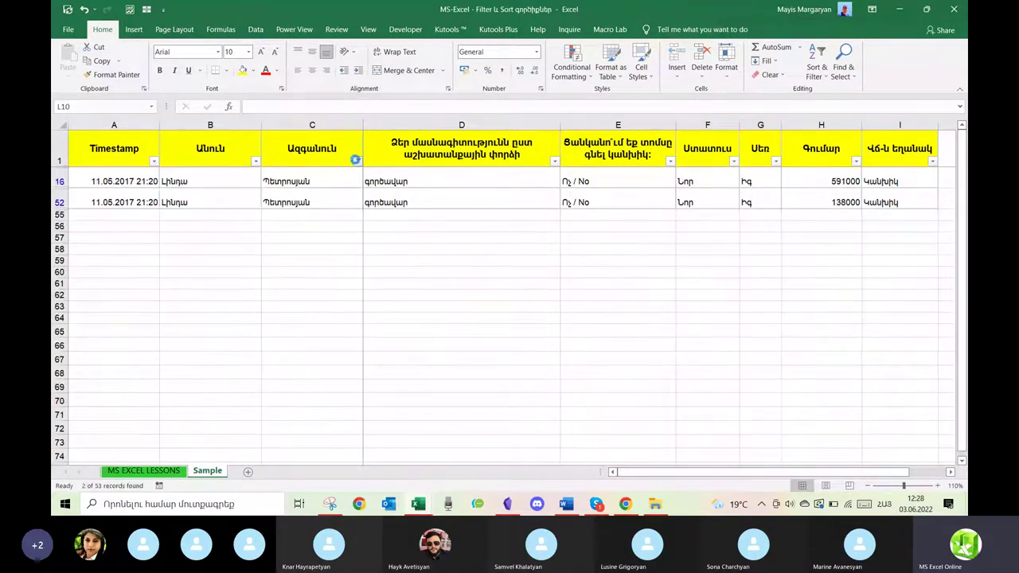
Clear and reapply the Ազգանուն search filter so only the one searched surname remains.
{"action": "left_click", "coordinate": [357, 162]}
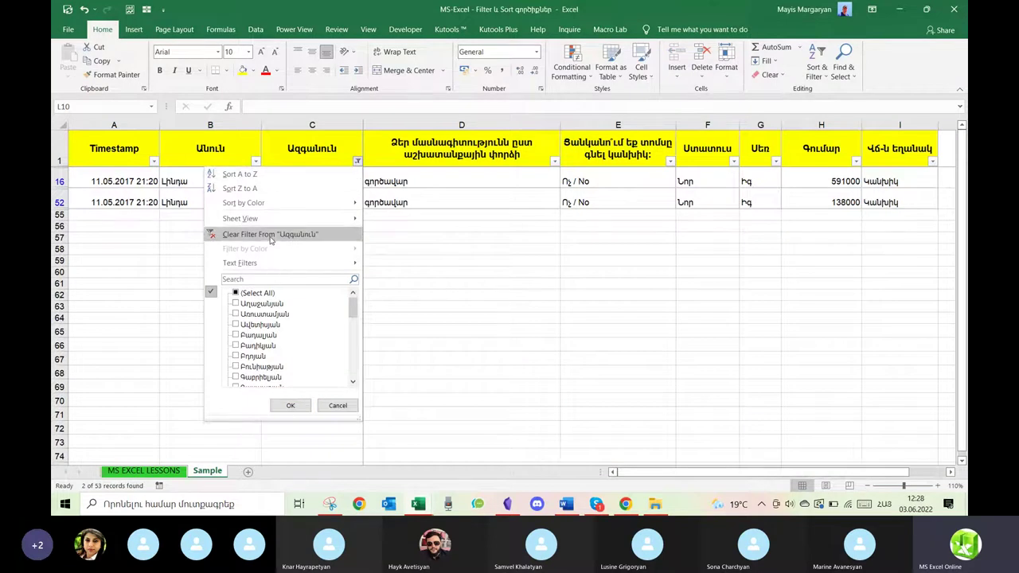
{"action": "left_click", "coordinate": [270, 236]}
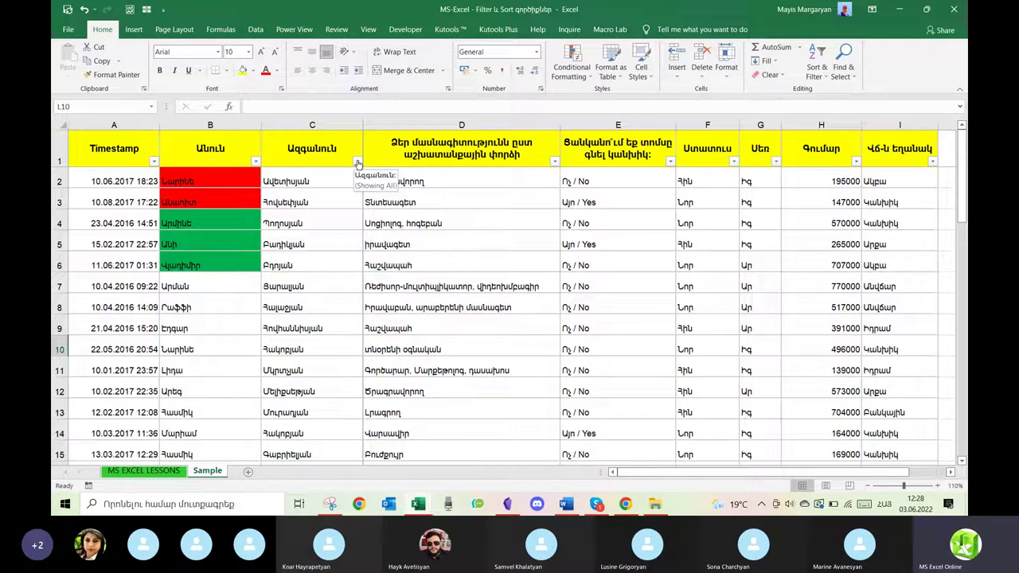
{"action": "left_click", "coordinate": [357, 163]}
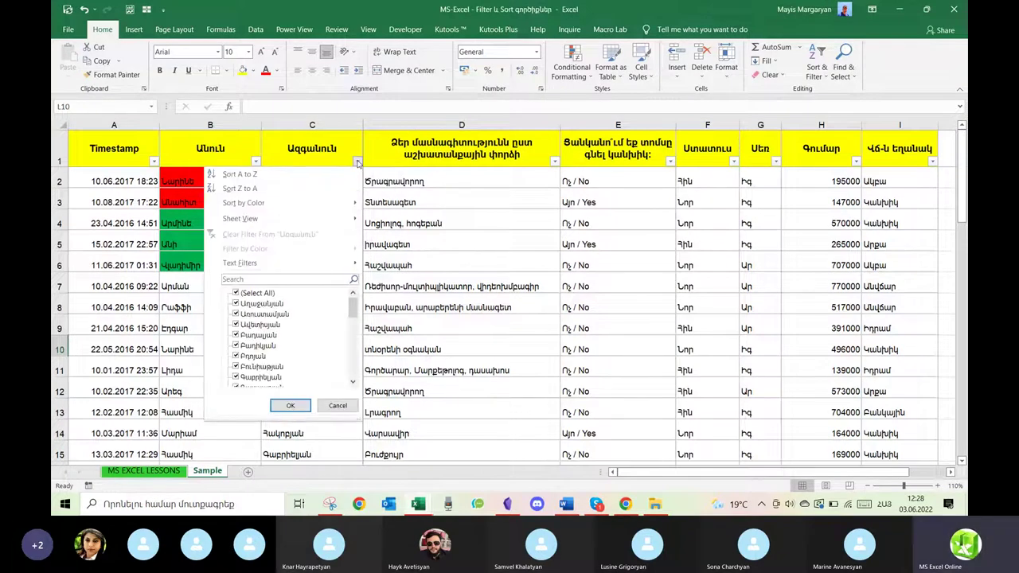
{"action": "left_click", "coordinate": [271, 281]}
{"action": "type", "text": "Պ"}
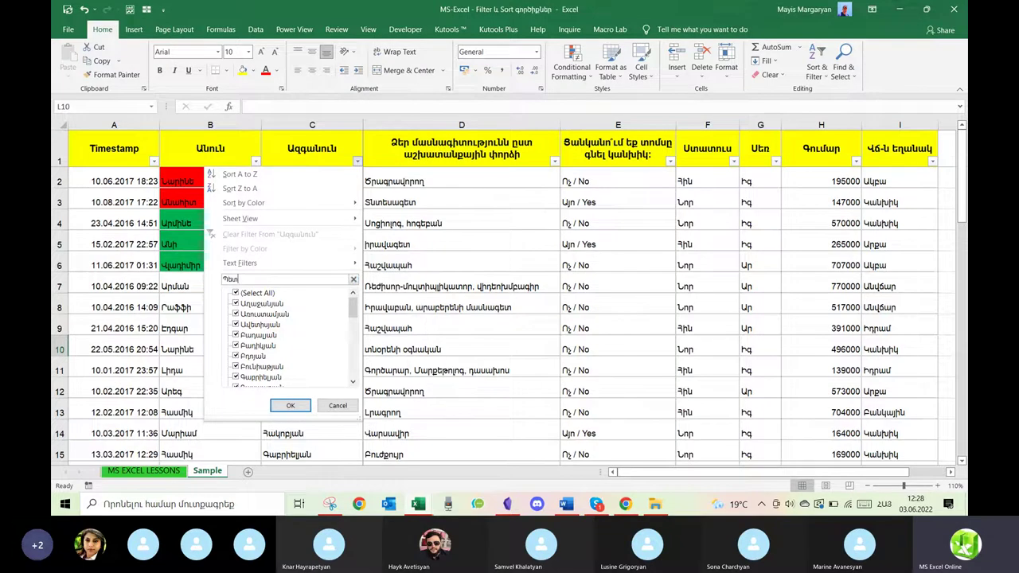
{"action": "type", "text": "ետ"}
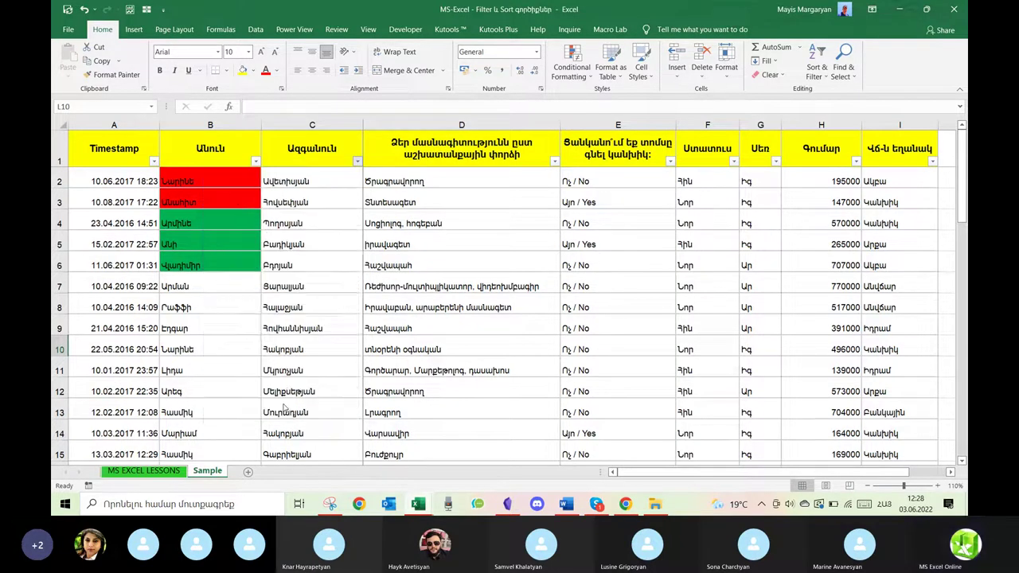
{"action": "left_click", "coordinate": [288, 406]}
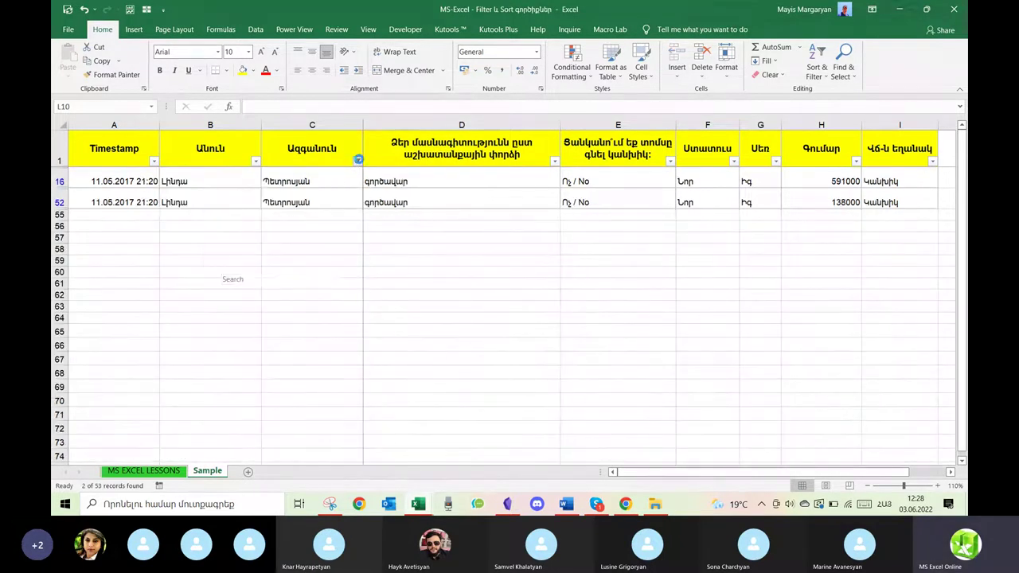
{"action": "left_click", "coordinate": [358, 160]}
{"action": "left_click", "coordinate": [277, 280]}
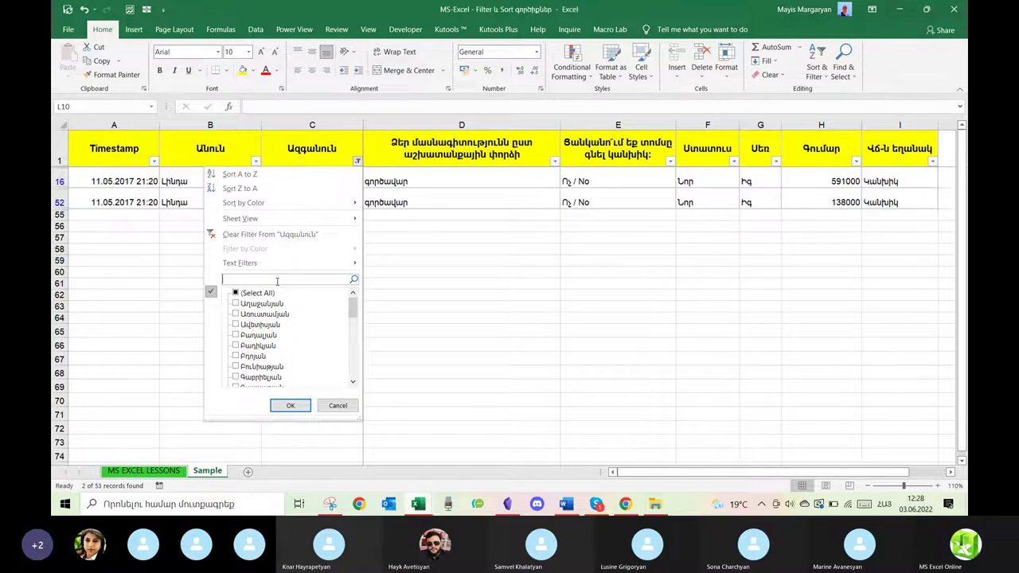
Filter the Ազգանուն column to show only the Մուրադյան rows.
{"action": "type", "text": "Մուրա"}
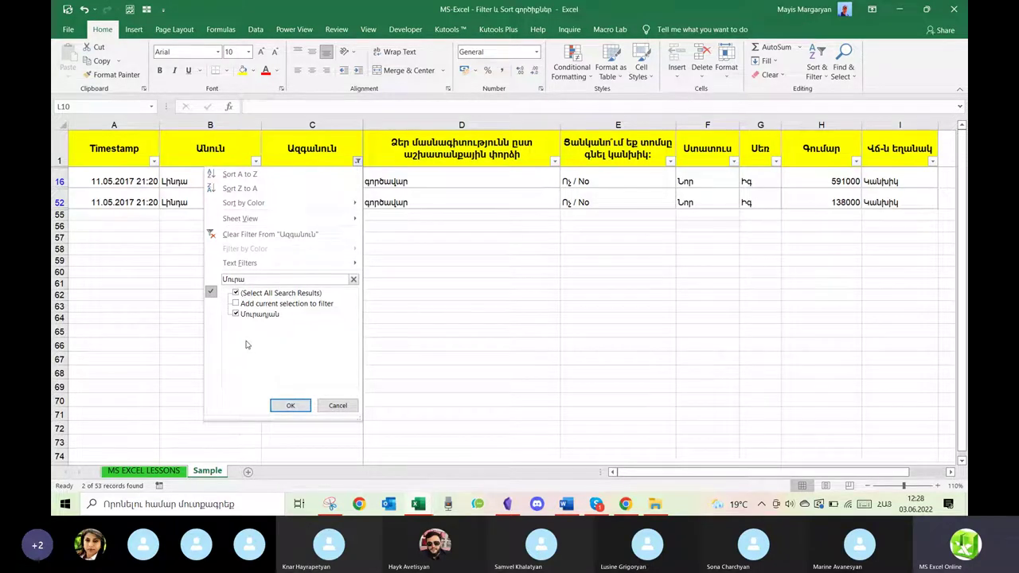
{"action": "key", "text": "BackSpace"}
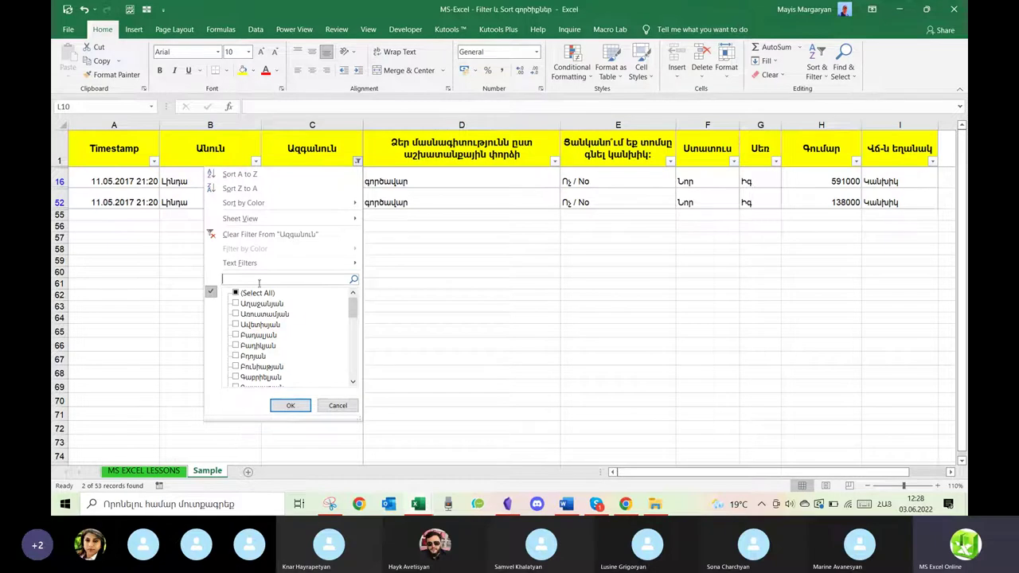
{"action": "type", "text": "Սով"}
{"action": "key", "text": "BackSpace"}
{"action": "type", "text": "ւրադ"}
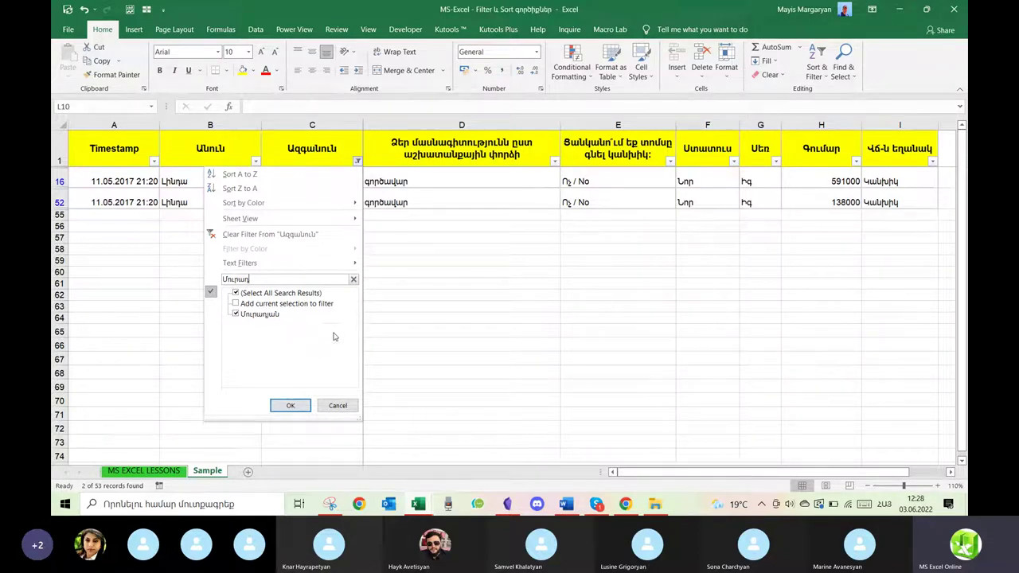
{"action": "left_click", "coordinate": [290, 406]}
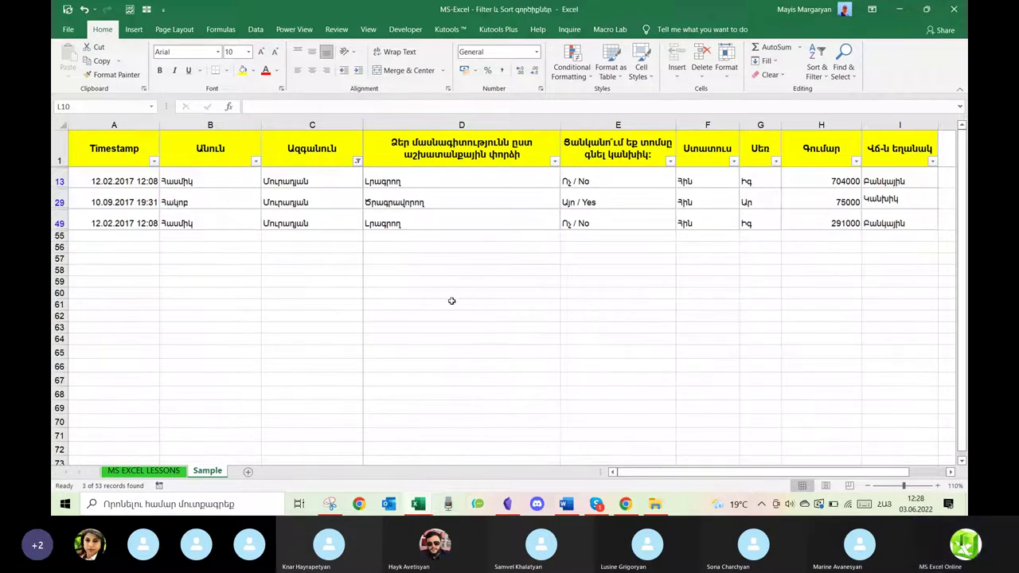
Add Պետրոսյան to the surname filter alongside Մուրադյան.
{"action": "left_click", "coordinate": [358, 162]}
{"action": "left_click", "coordinate": [282, 278]}
{"action": "type", "text": "Պետրոս"}
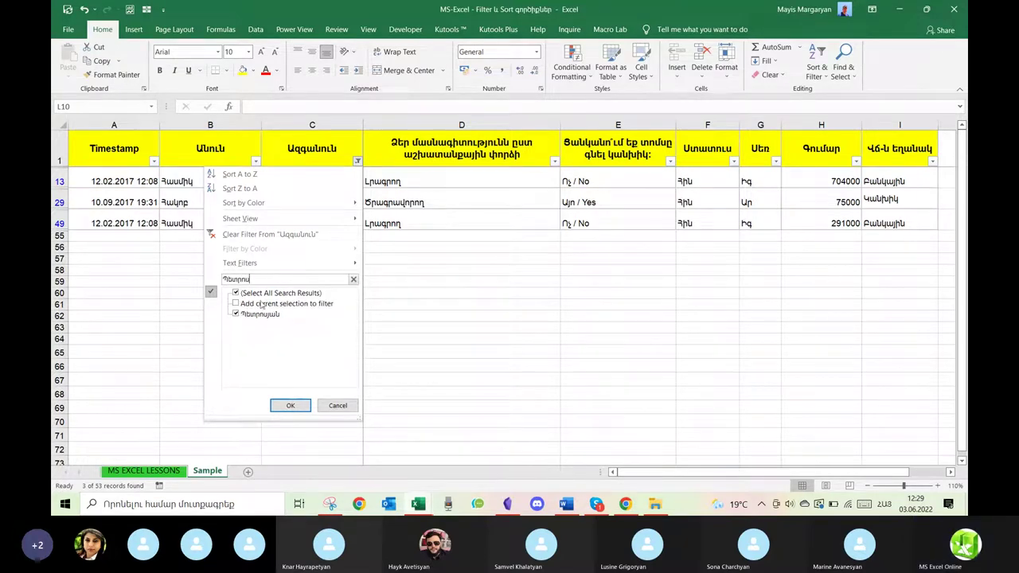
{"action": "left_click", "coordinate": [235, 304]}
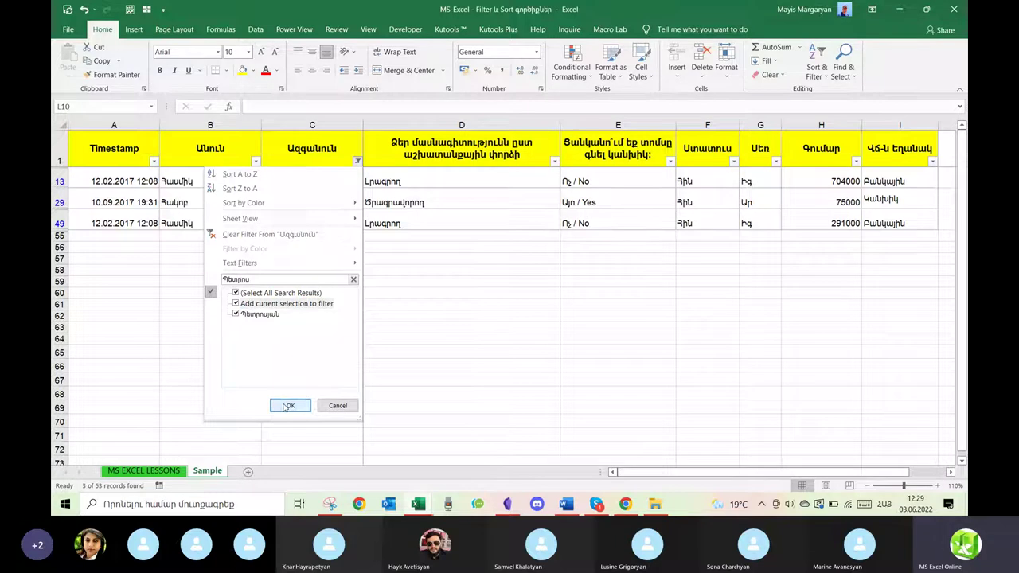
{"action": "left_click", "coordinate": [289, 406]}
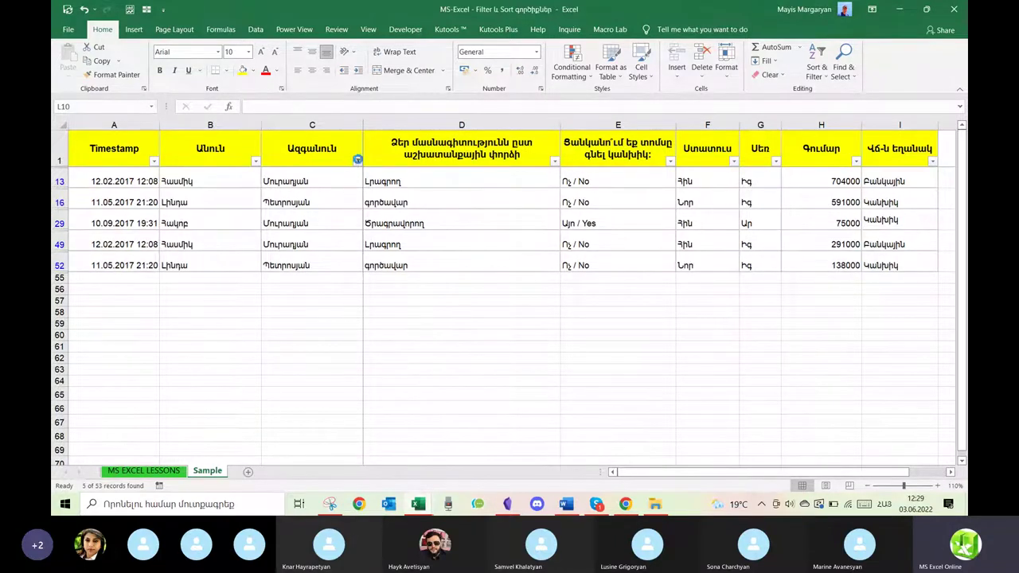
Add Սարգսյան to the surname filter as well, bringing the list to seven records.
{"action": "left_click", "coordinate": [358, 162]}
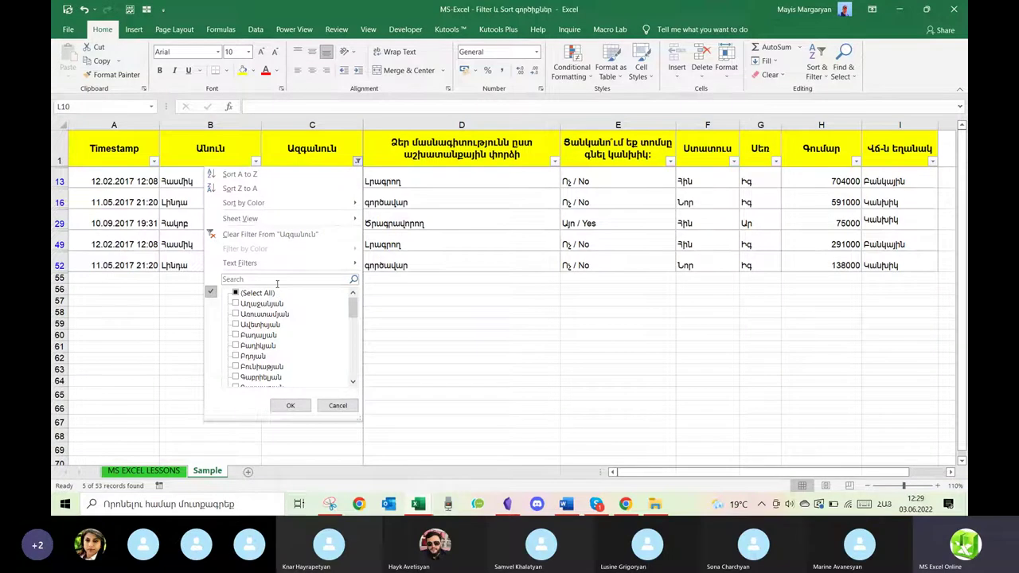
{"action": "scroll", "coordinate": [274, 348], "scroll_direction": "down", "scroll_amount": 5}
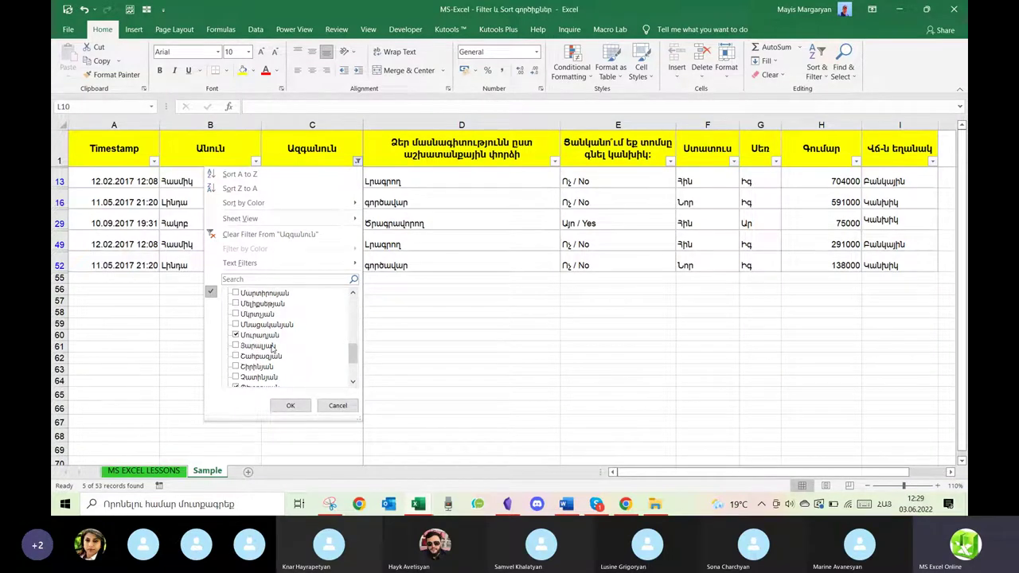
{"action": "scroll", "coordinate": [273, 348], "scroll_direction": "down", "scroll_amount": 2}
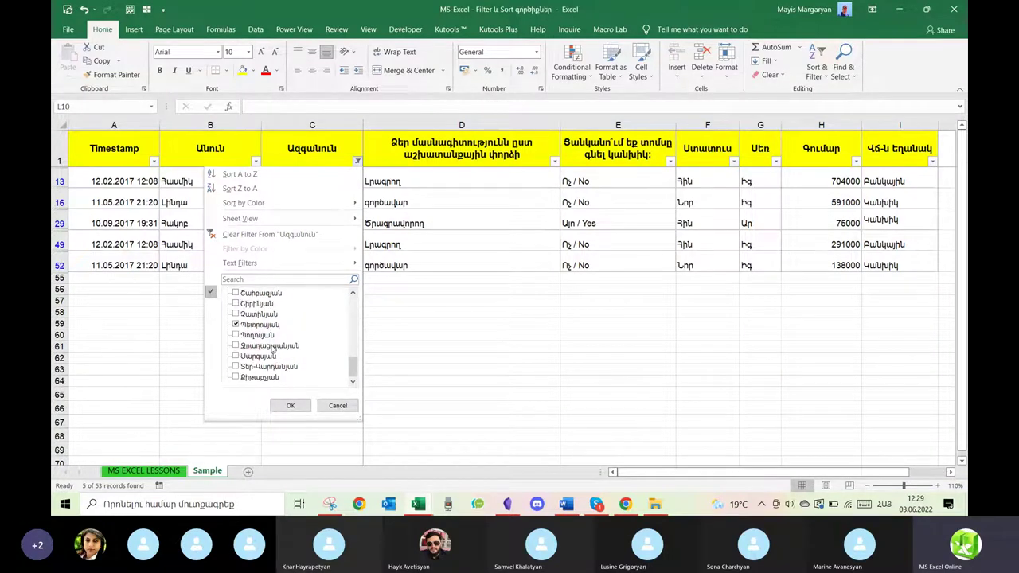
{"action": "scroll", "coordinate": [273, 348], "scroll_direction": "up", "scroll_amount": 10}
{"action": "left_click", "coordinate": [254, 278]}
{"action": "type", "text": "Սարգս"}
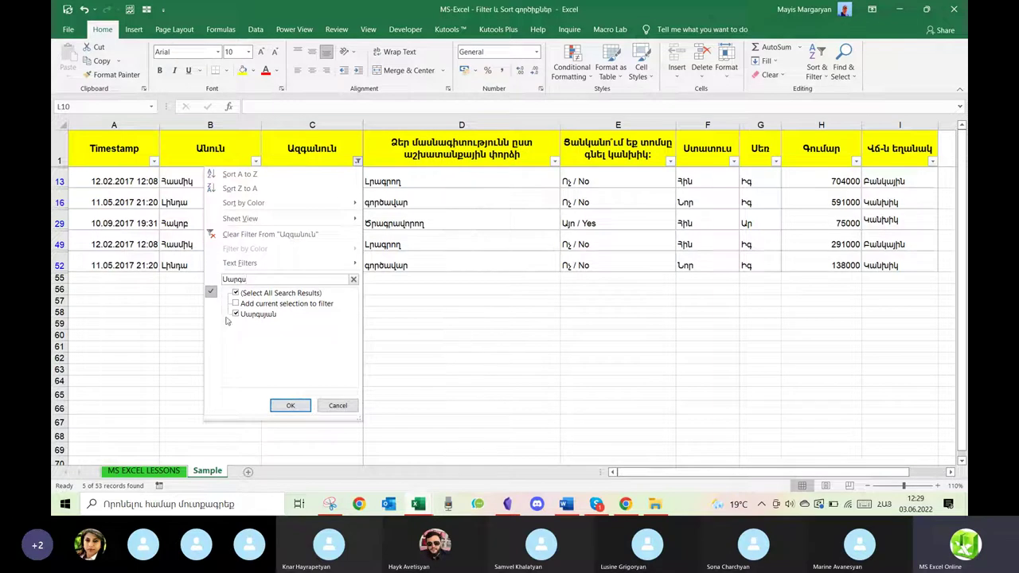
{"action": "left_click", "coordinate": [235, 304]}
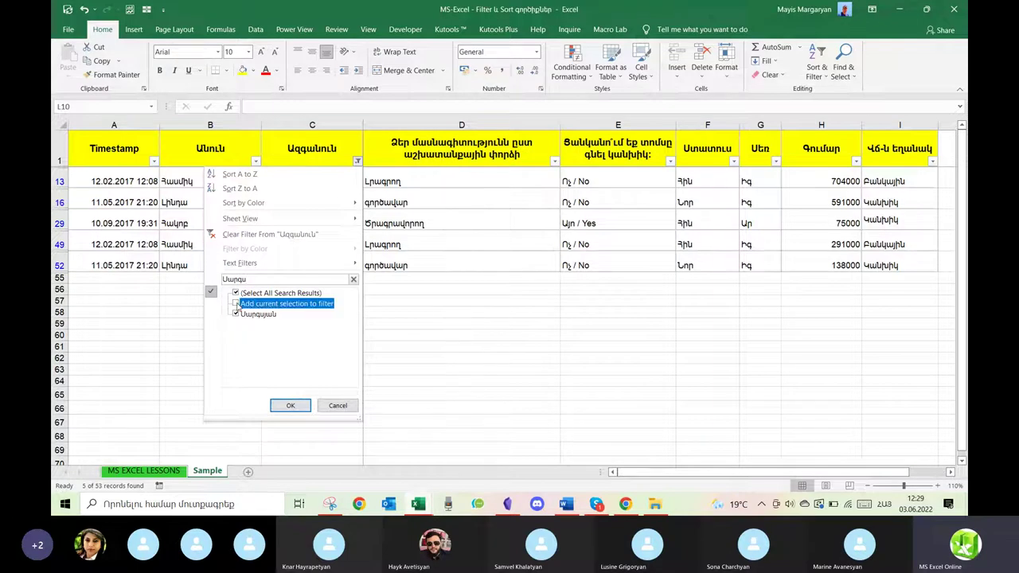
{"action": "left_click", "coordinate": [290, 405]}
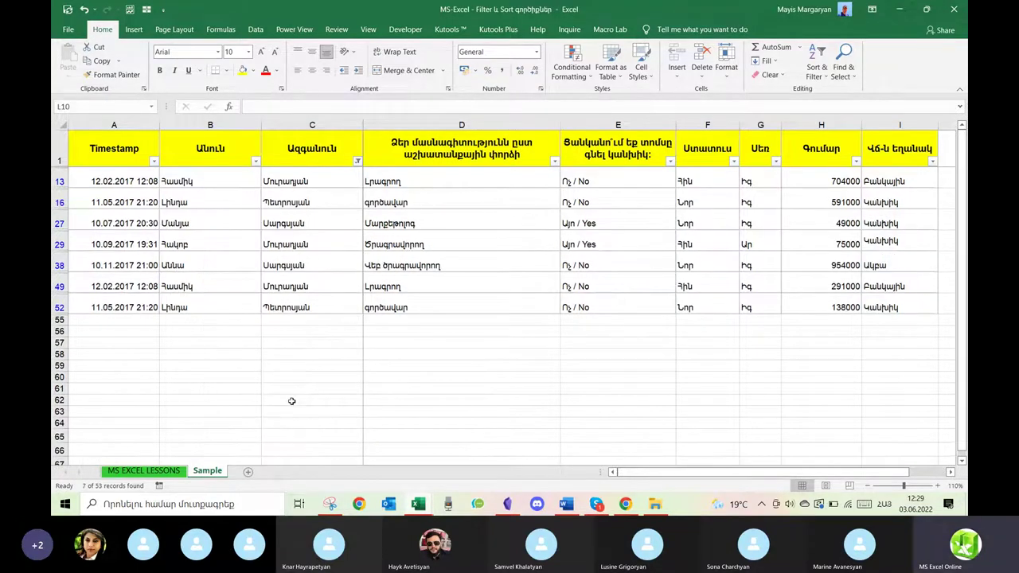
{"action": "left_click", "coordinate": [358, 161]}
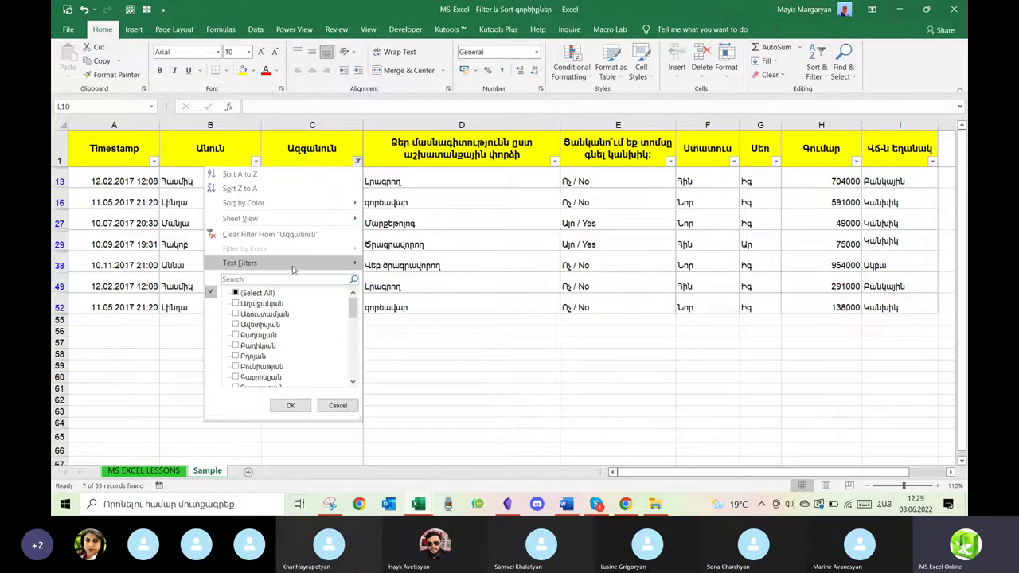
Clear the surname filter and apply a 'begins with' text filter showing only Պողոսյան and Պետրոսյան rows.
{"action": "left_click", "coordinate": [256, 234]}
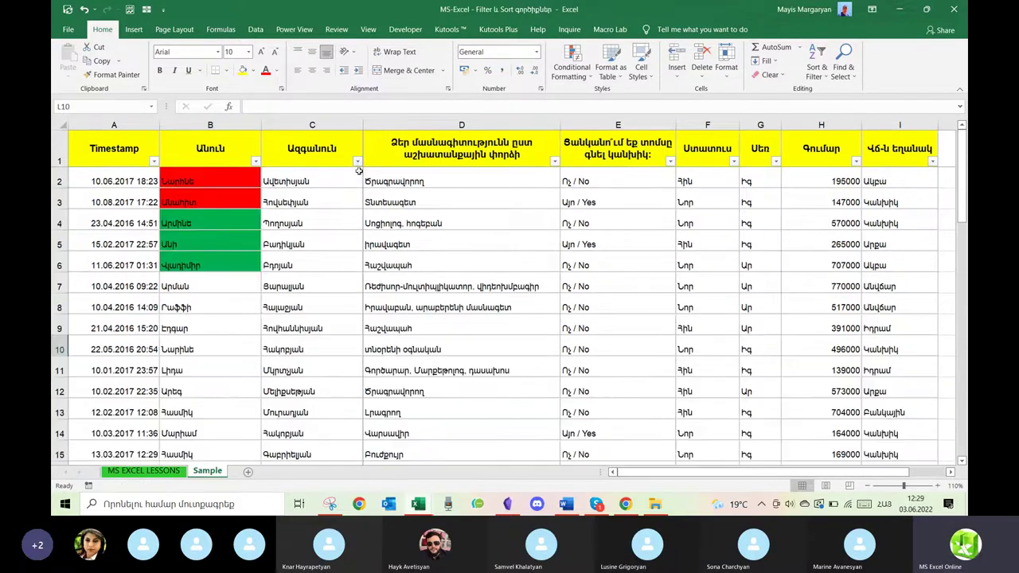
{"action": "left_click", "coordinate": [358, 161]}
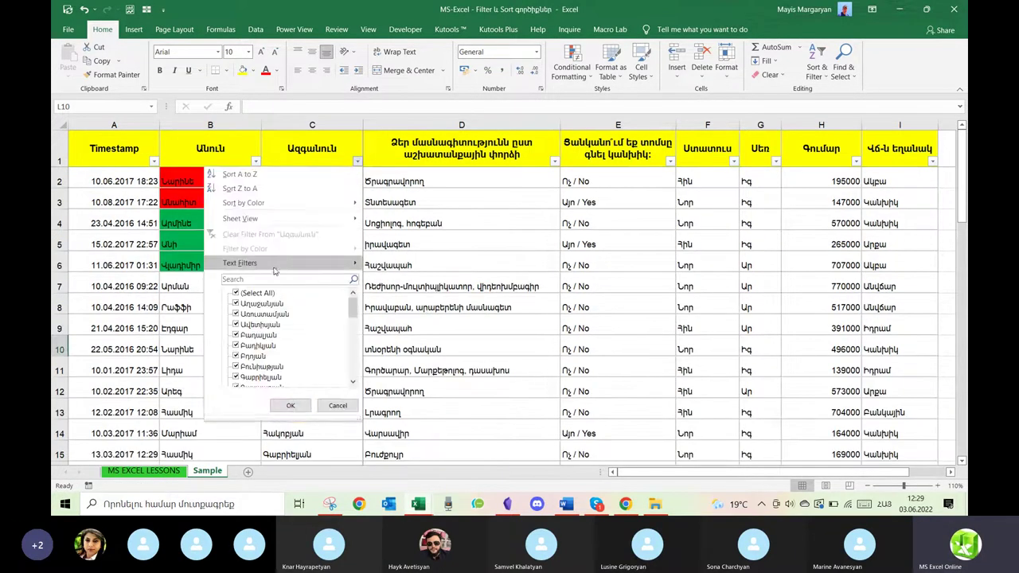
{"action": "mouse_move", "coordinate": [273, 272]}
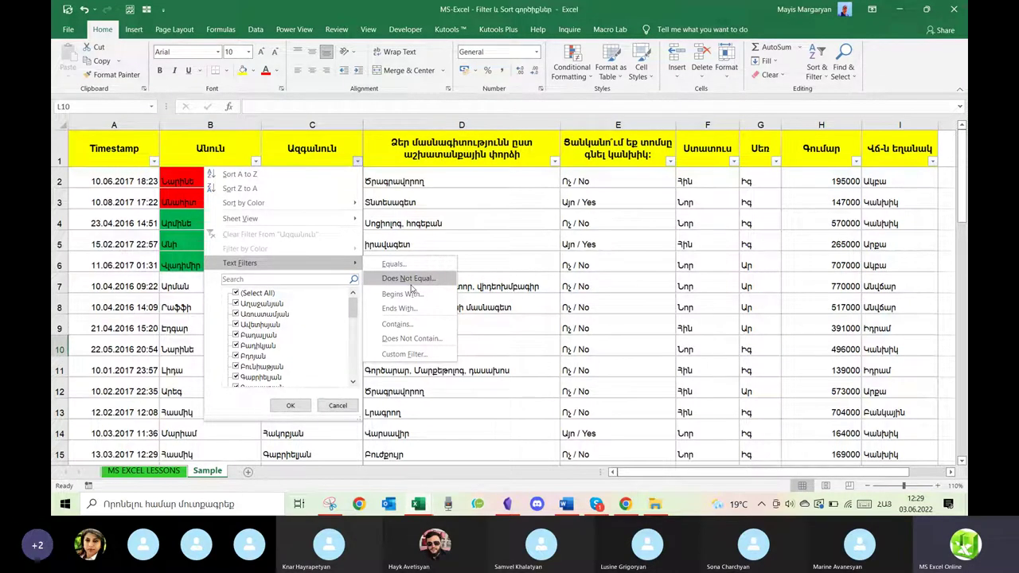
{"action": "left_click", "coordinate": [402, 294]}
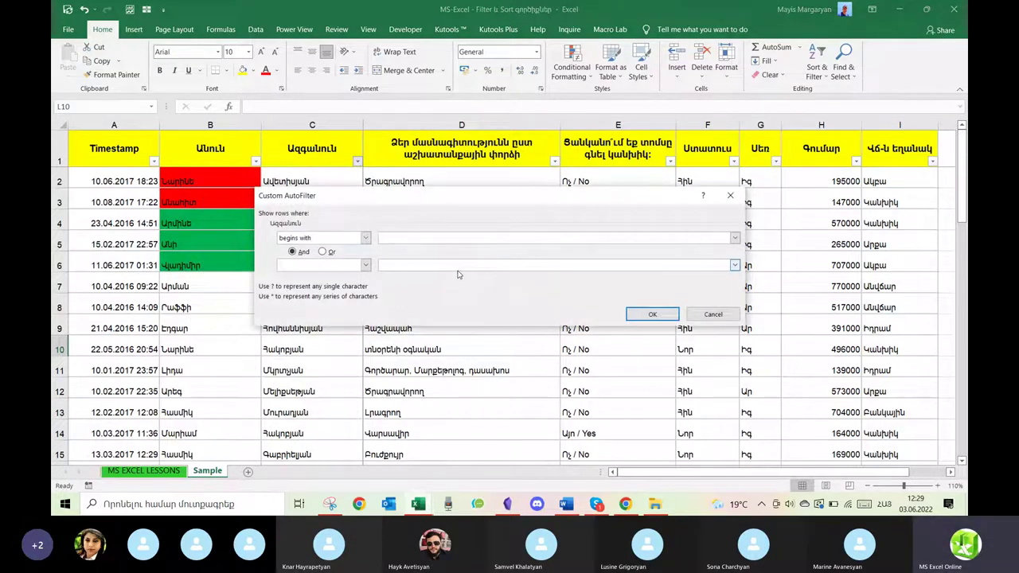
{"action": "key", "text": "Return"}
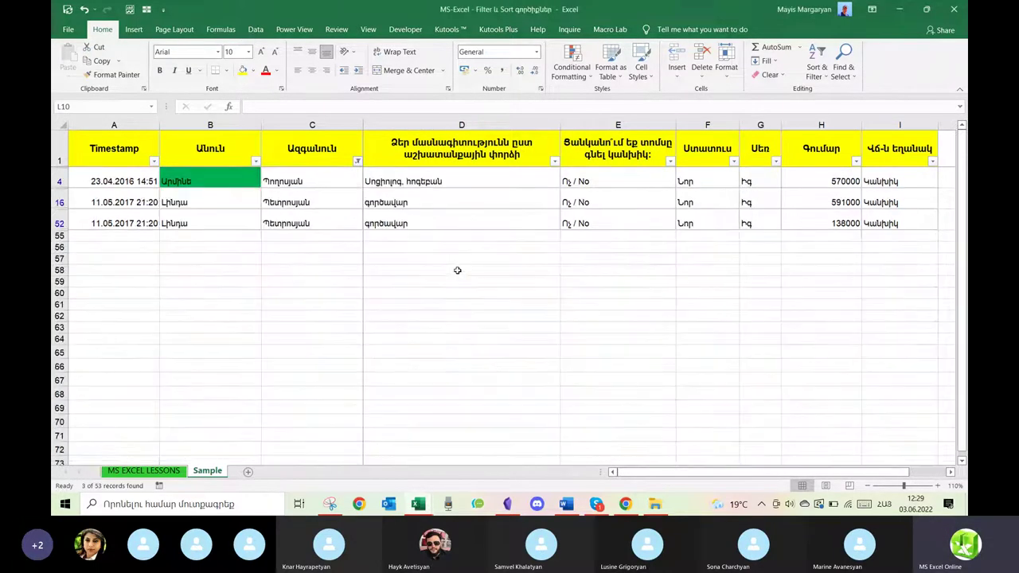
Abandon a 'contains' condition on Ազգանուն and clear the surname filter to show all rows.
{"action": "left_click", "coordinate": [357, 161]}
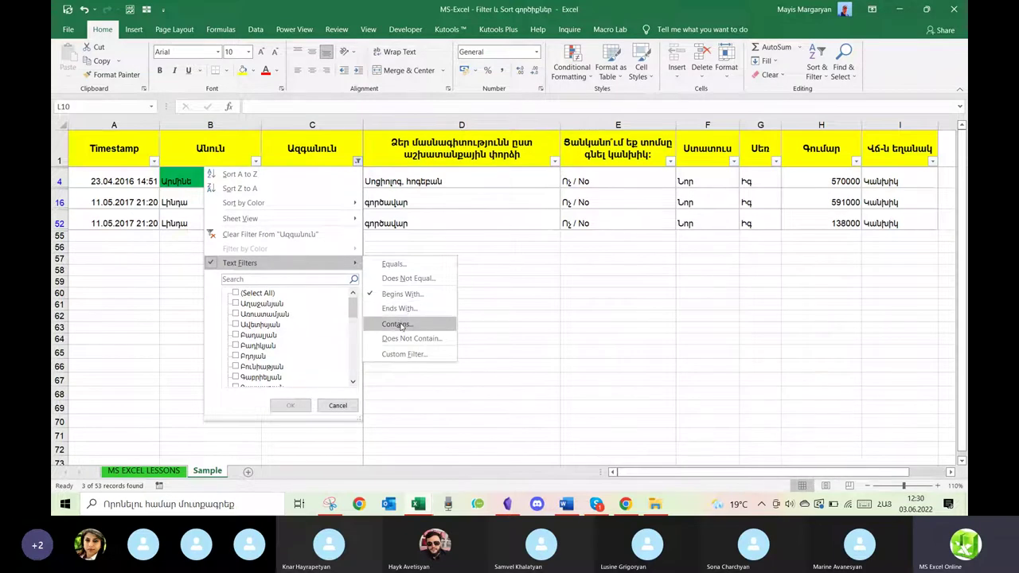
{"action": "left_click", "coordinate": [397, 324]}
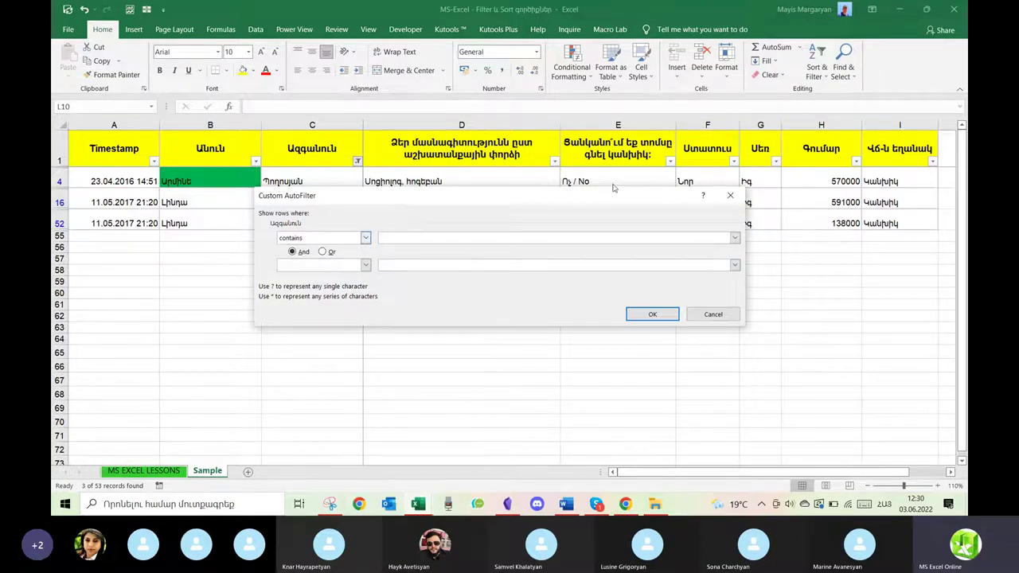
{"action": "left_click", "coordinate": [730, 195]}
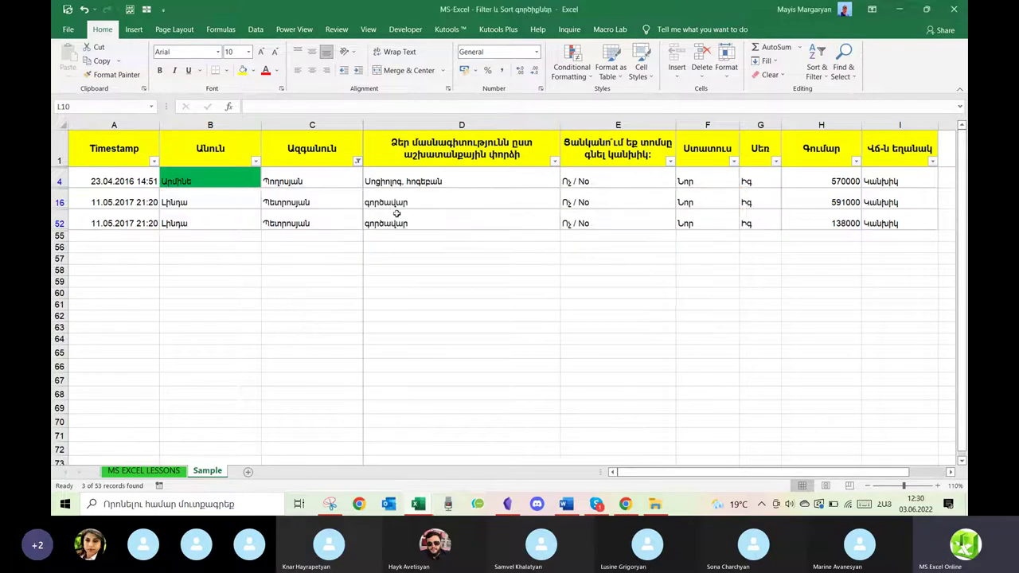
{"action": "left_click", "coordinate": [358, 161]}
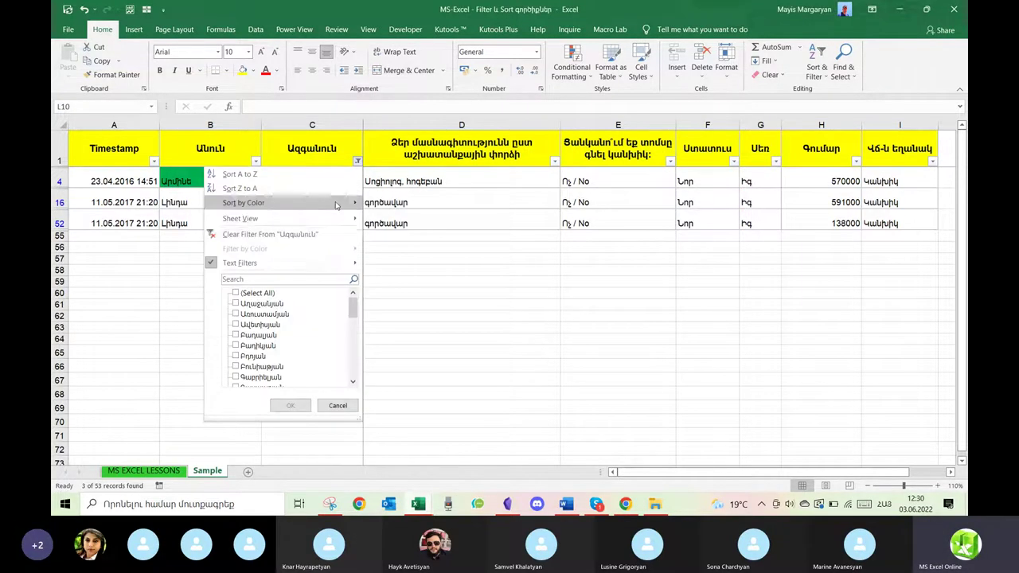
{"action": "left_click", "coordinate": [271, 231]}
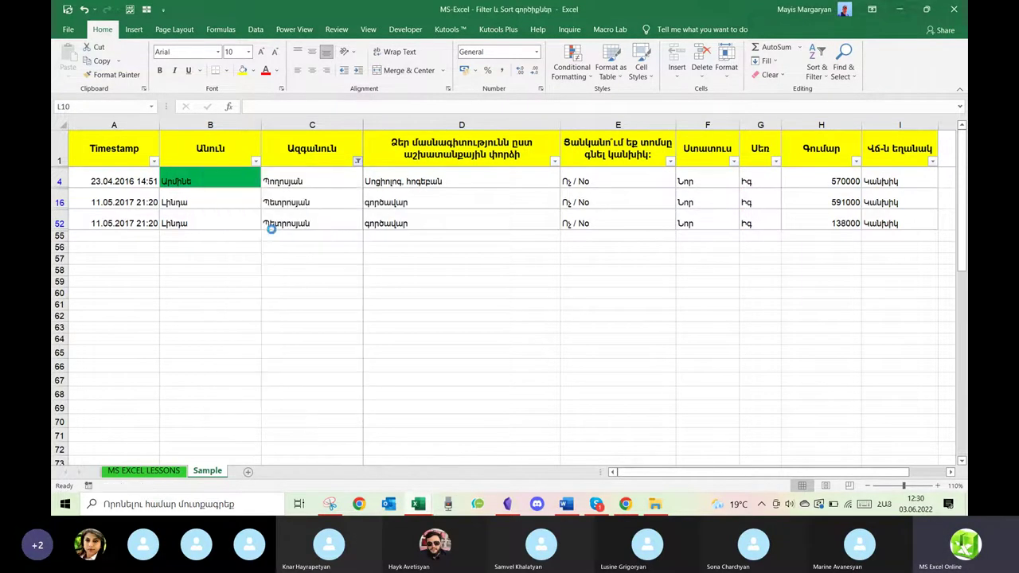
Filter Ազգանուն with 'does not contain' բ, leaving 45 of 53 records.
{"action": "left_click", "coordinate": [356, 161]}
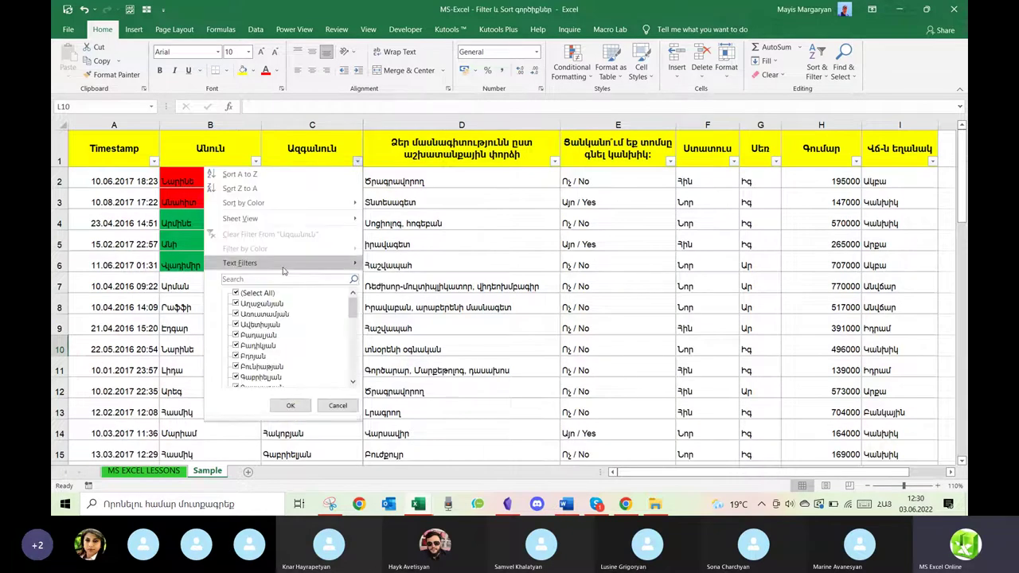
{"action": "mouse_move", "coordinate": [341, 267]}
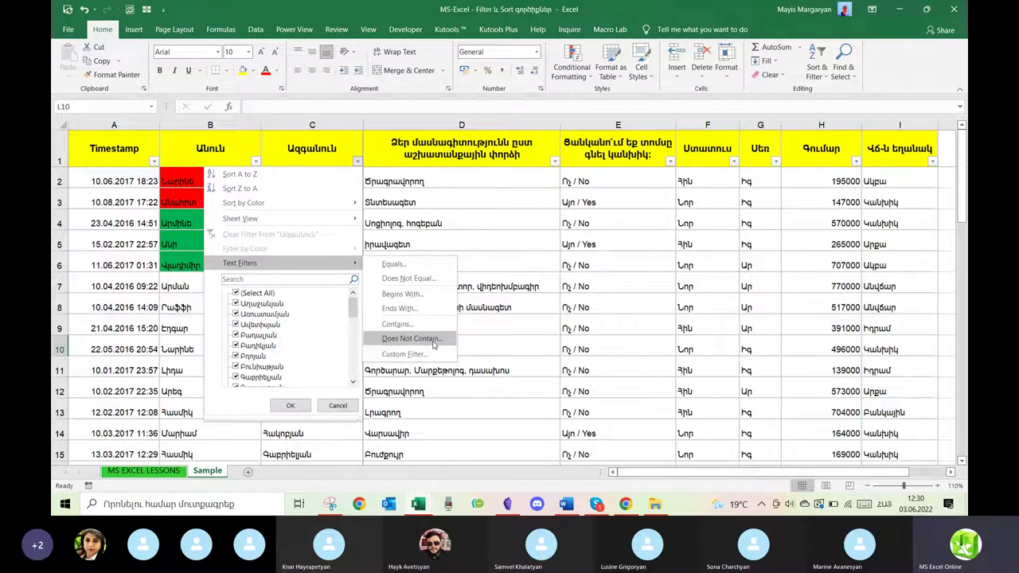
{"action": "left_click", "coordinate": [422, 341]}
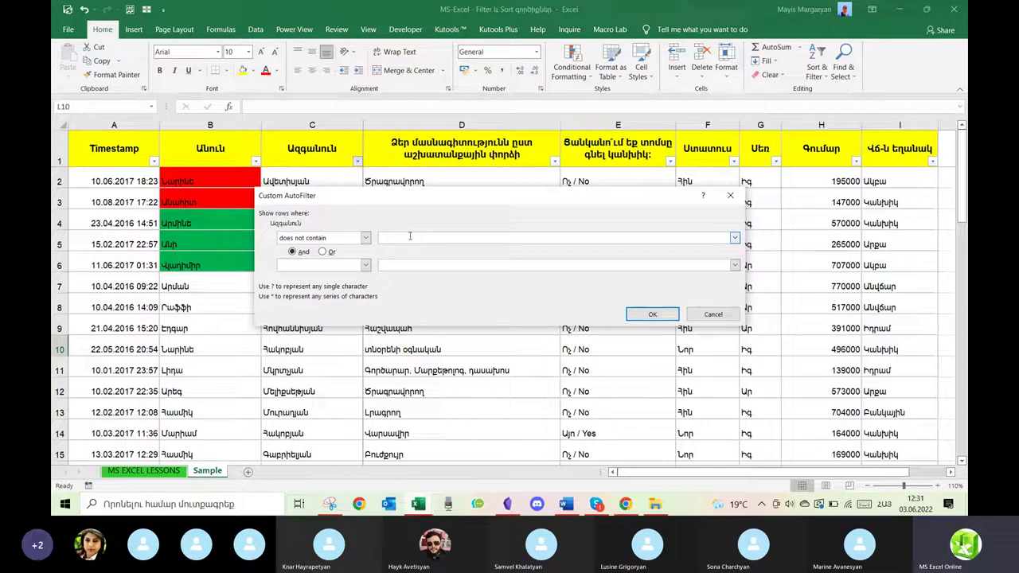
{"action": "type", "text": "բ"}
{"action": "left_click", "coordinate": [651, 315]}
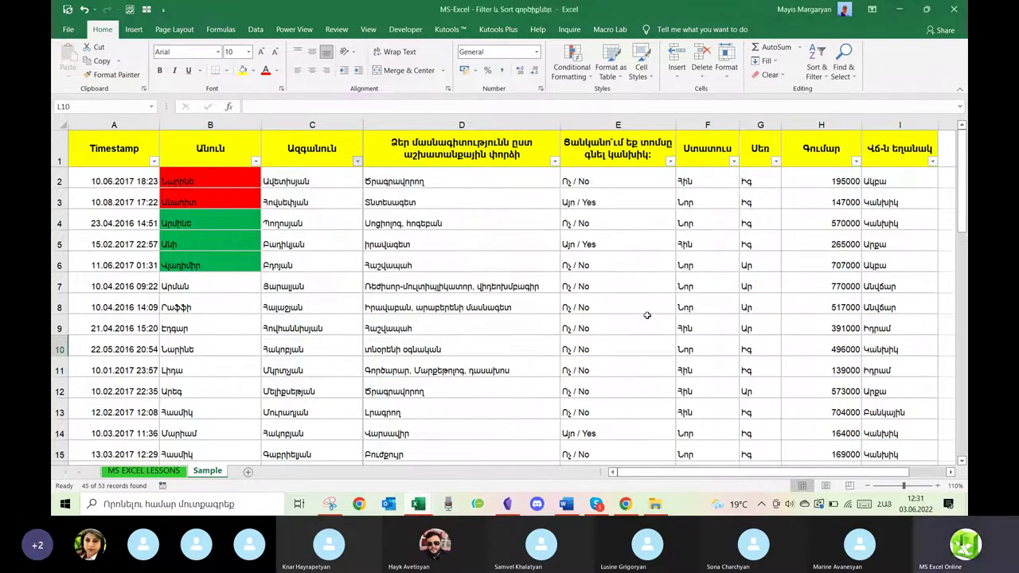
Switch the surname filter to 'contains' թ, leaving 8 of 53 records.
{"action": "scroll", "coordinate": [284, 374], "scroll_direction": "down", "scroll_amount": 7}
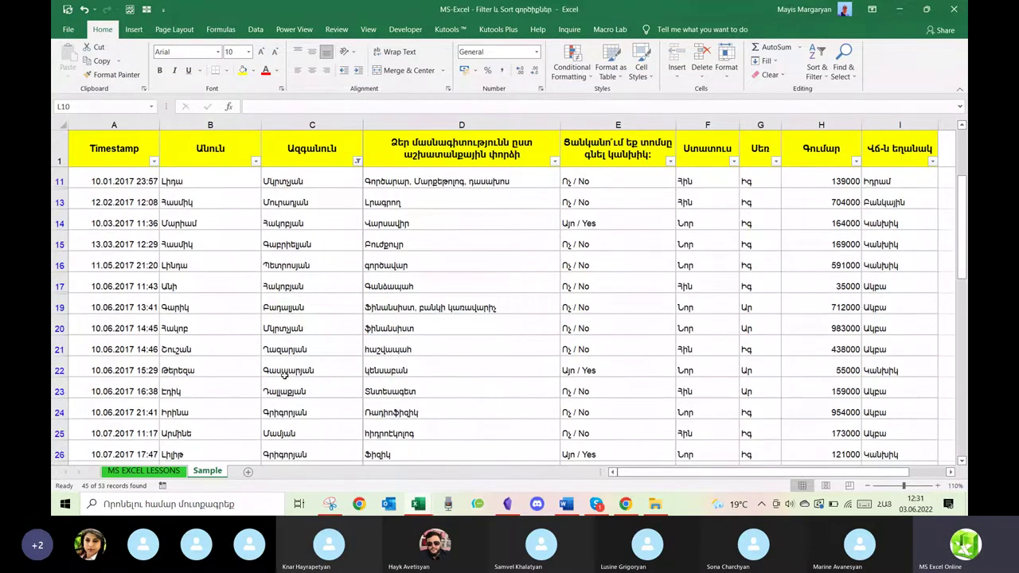
{"action": "scroll", "coordinate": [284, 375], "scroll_direction": "up", "scroll_amount": 7}
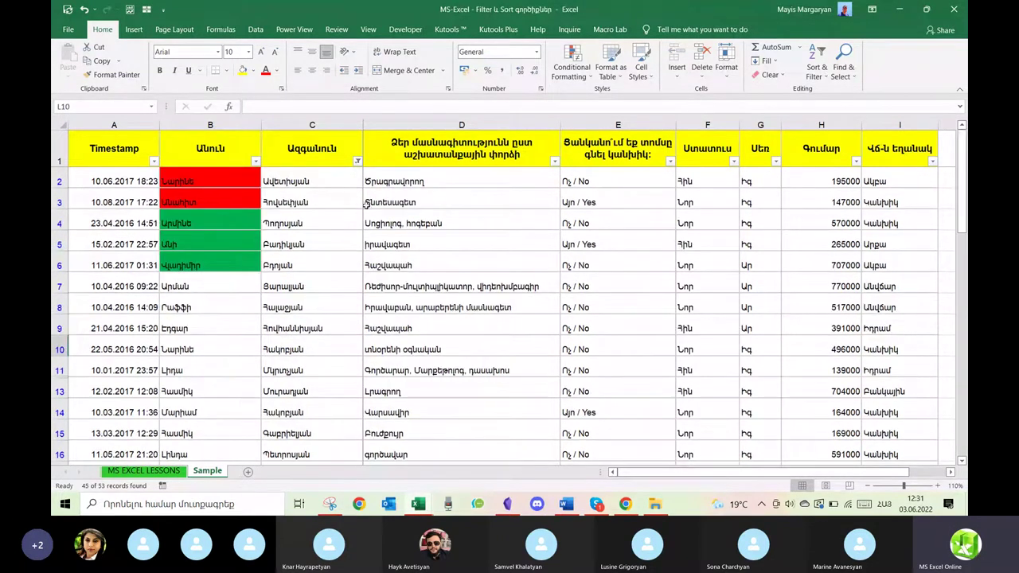
{"action": "left_click", "coordinate": [357, 160]}
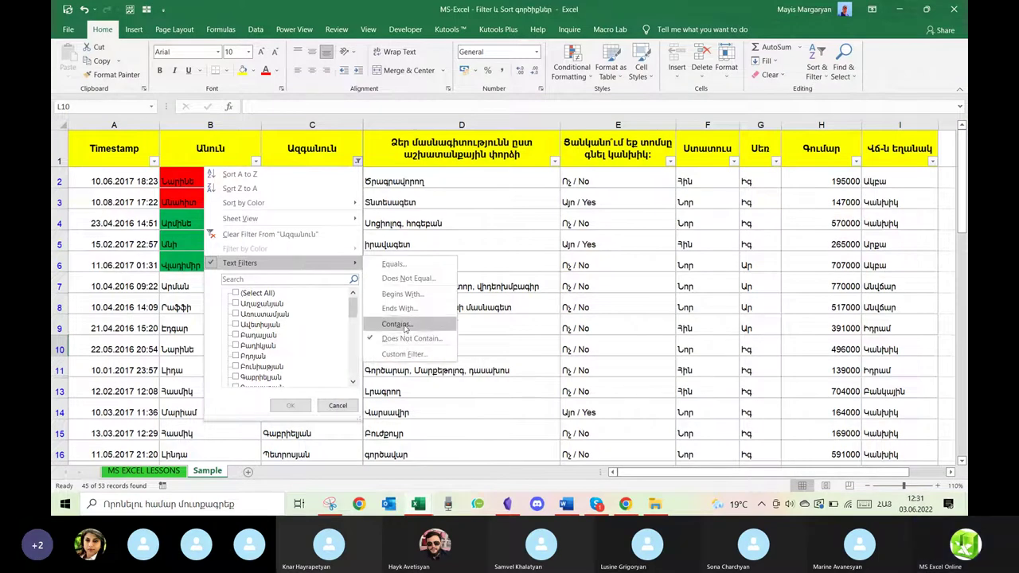
{"action": "left_click", "coordinate": [404, 354]}
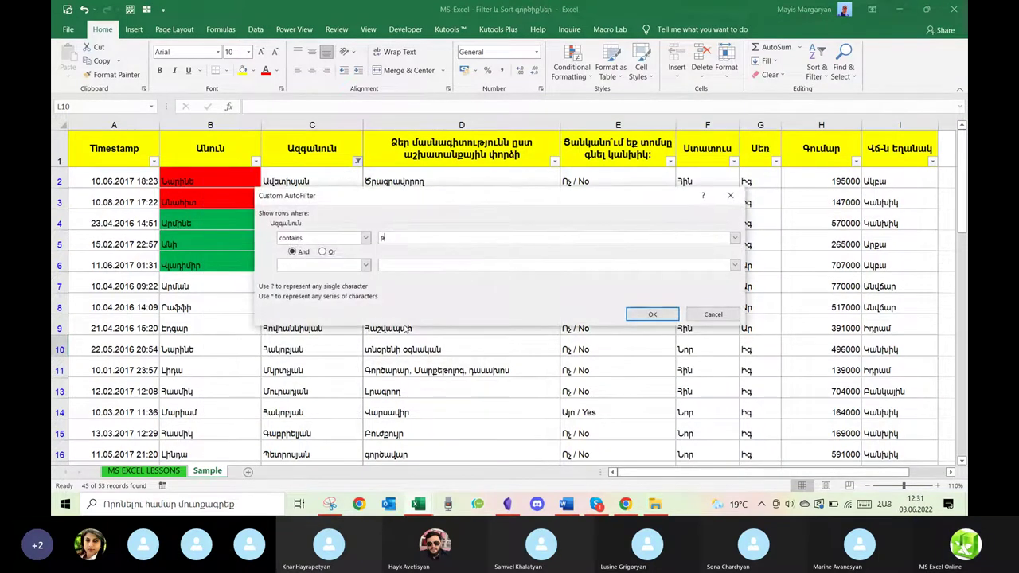
{"action": "type", "text": "թ"}
{"action": "left_click", "coordinate": [652, 315]}
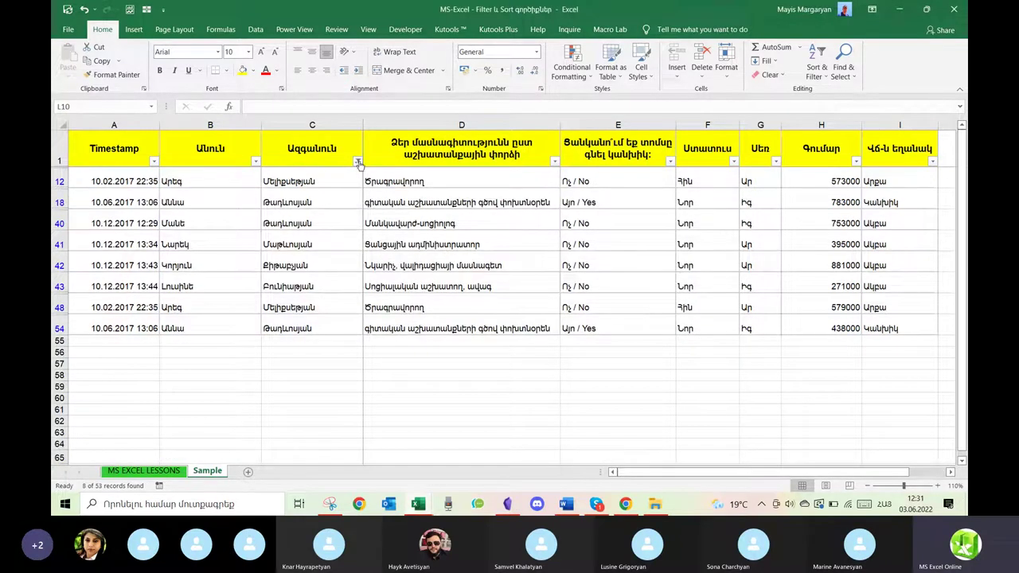
{"action": "left_click", "coordinate": [358, 161]}
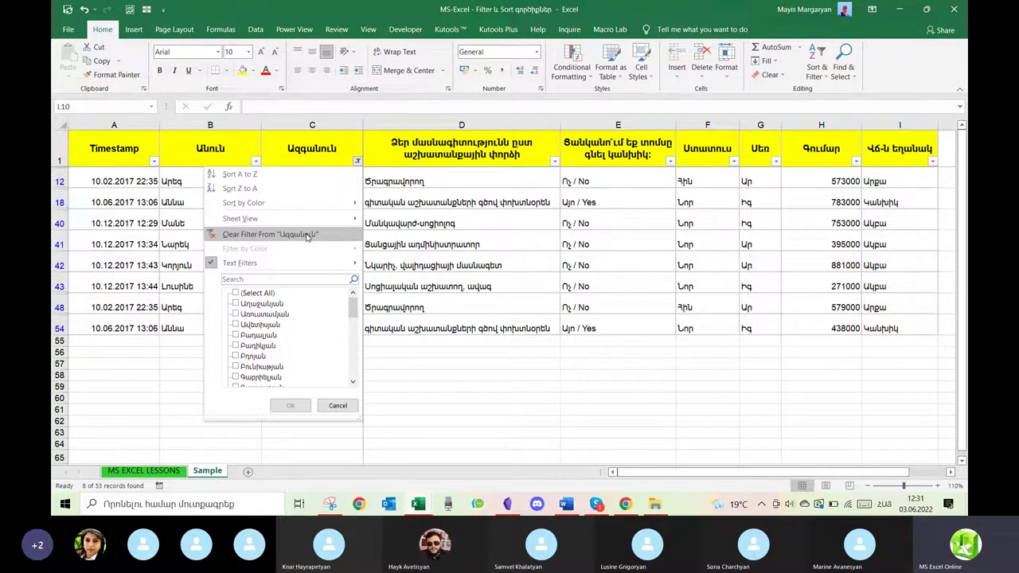
Clear the surname filter and apply a custom filter: 'begins with' Պ Or 'contains'.
{"action": "left_click", "coordinate": [307, 235]}
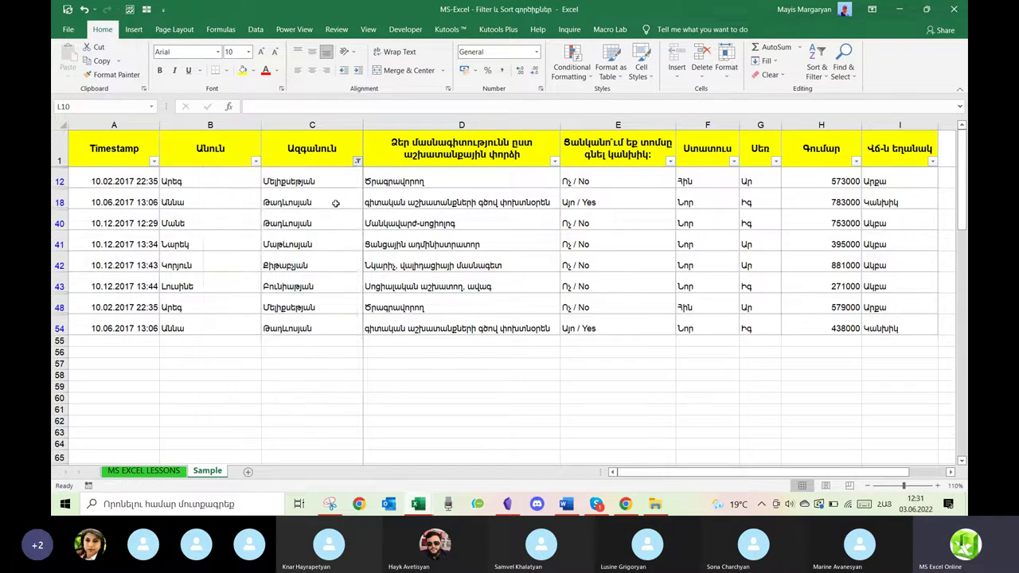
{"action": "left_click", "coordinate": [358, 161]}
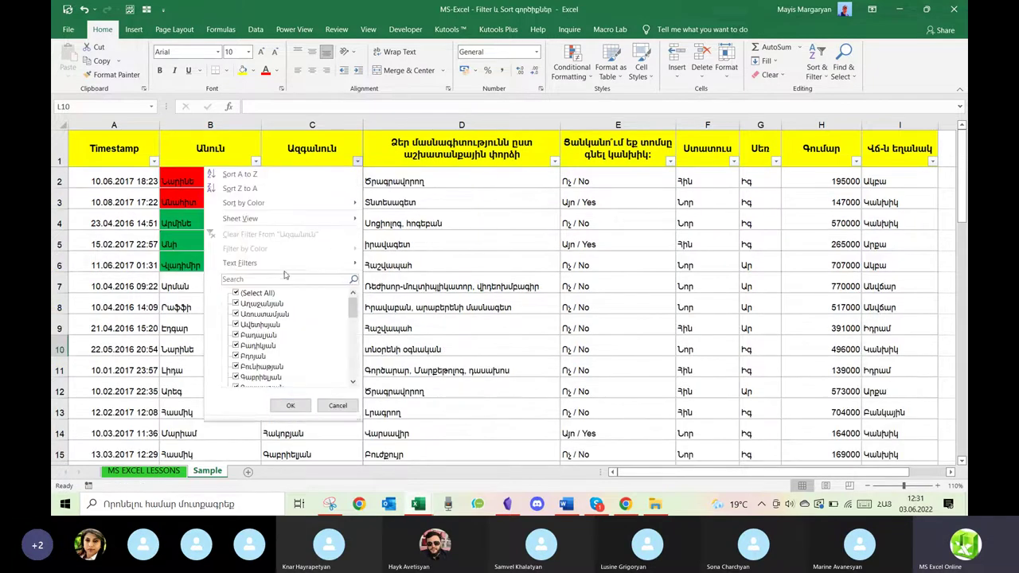
{"action": "mouse_move", "coordinate": [287, 265]}
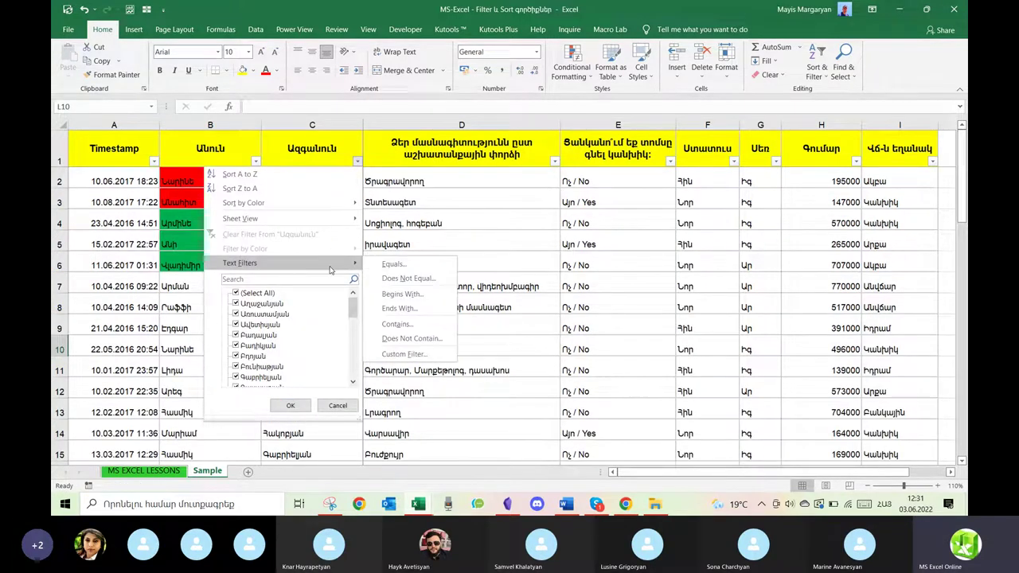
{"action": "left_click", "coordinate": [406, 355]}
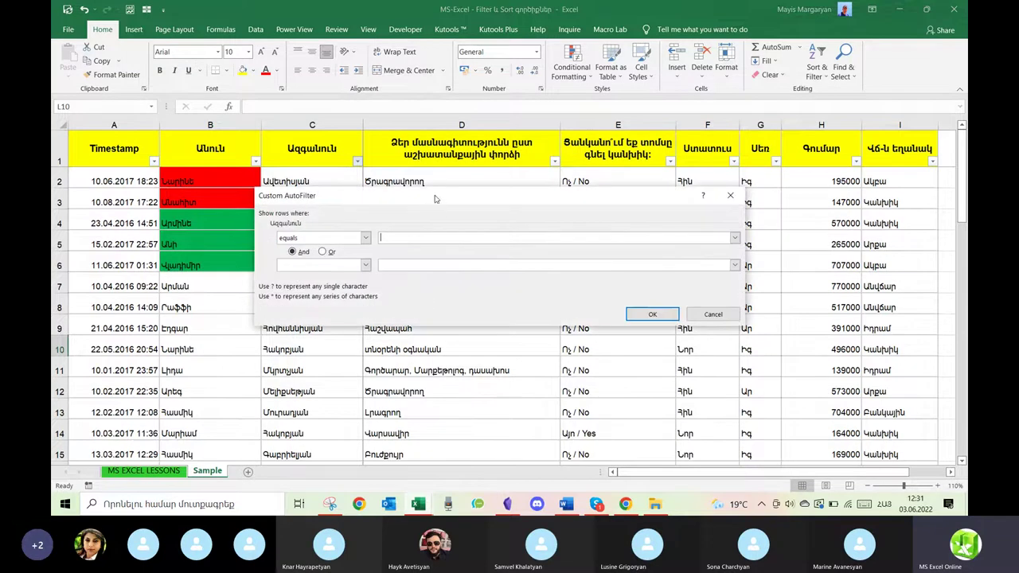
{"action": "left_click_drag", "start_coordinate": [441, 199], "coordinate": [632, 193]}
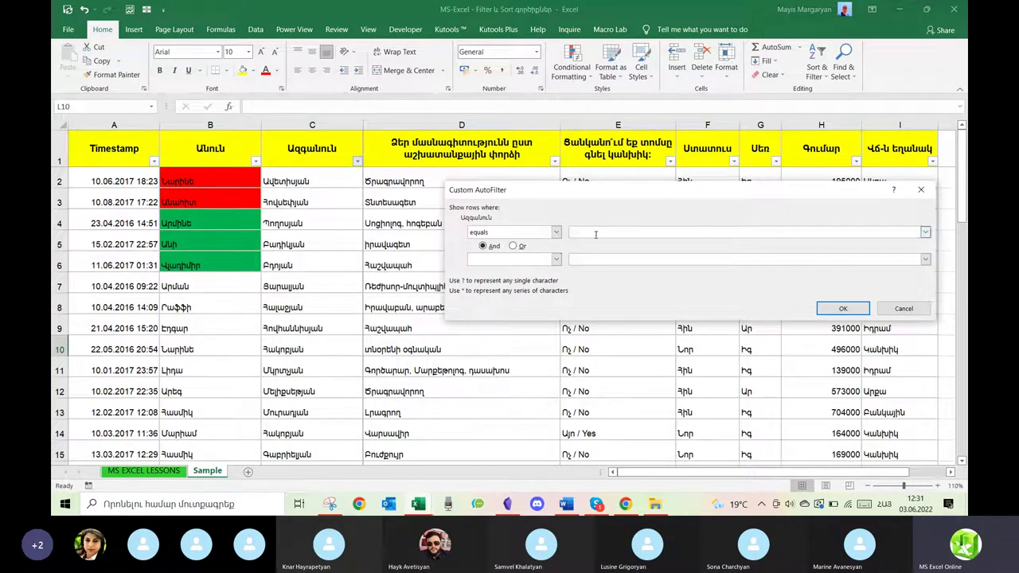
{"action": "left_click", "coordinate": [556, 231]}
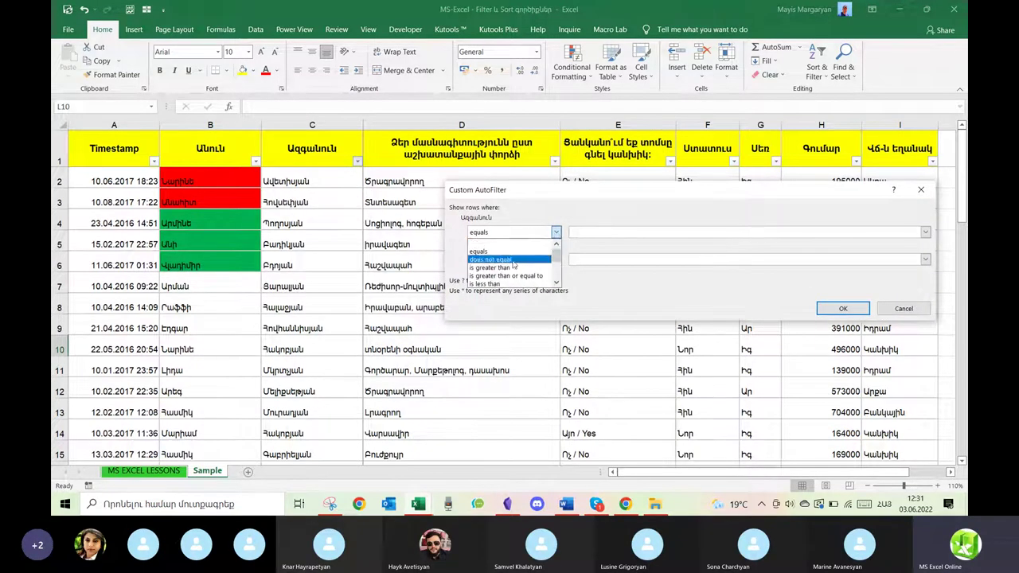
{"action": "left_click_drag", "start_coordinate": [556, 261], "coordinate": [556, 268]}
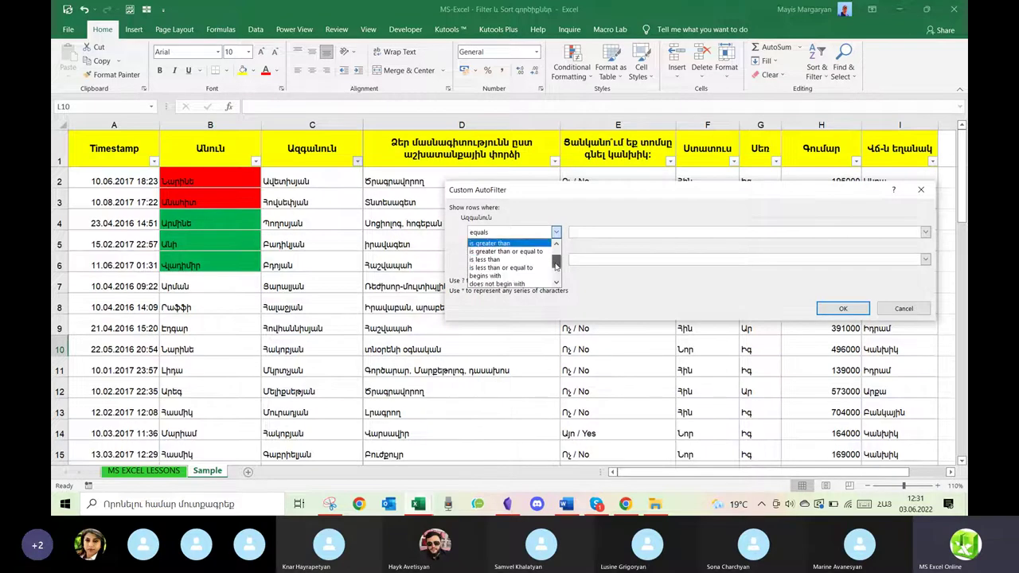
{"action": "left_click", "coordinate": [522, 276]}
{"action": "left_click", "coordinate": [598, 235]}
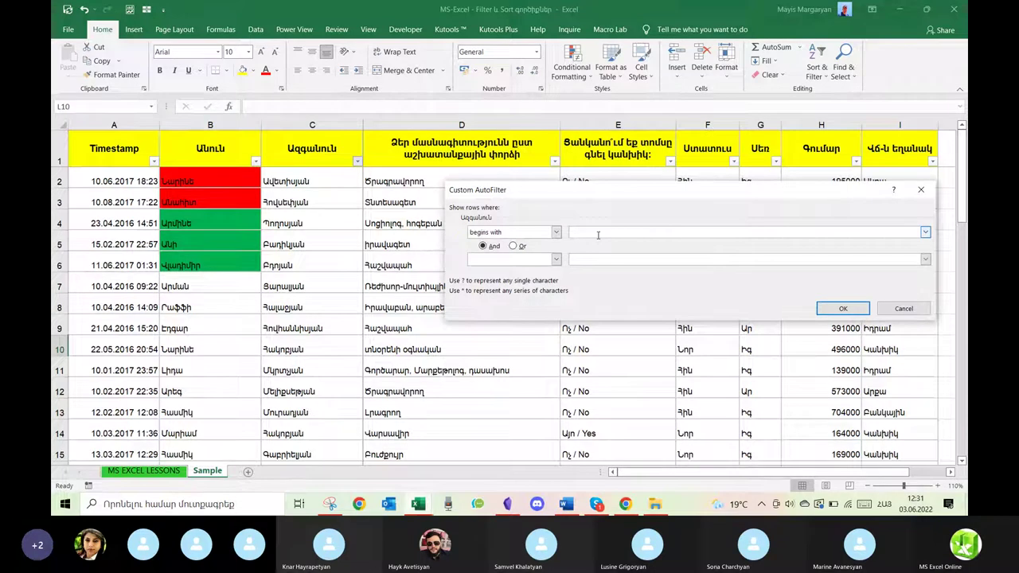
{"action": "key", "text": "alt+shift"}
{"action": "key", "text": "alt+shift"}
{"action": "type", "text": "Պ"}
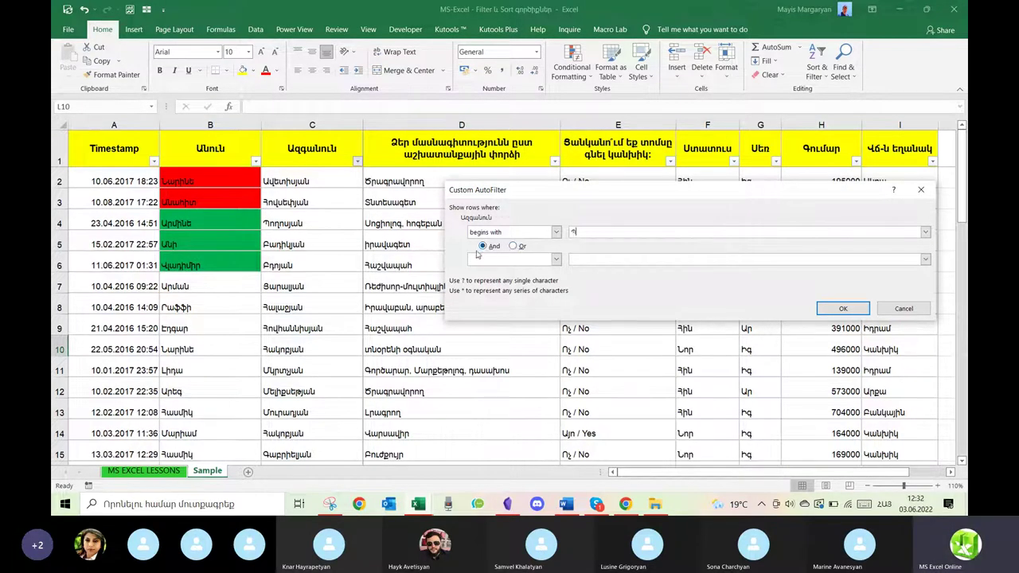
{"action": "left_click", "coordinate": [513, 247]}
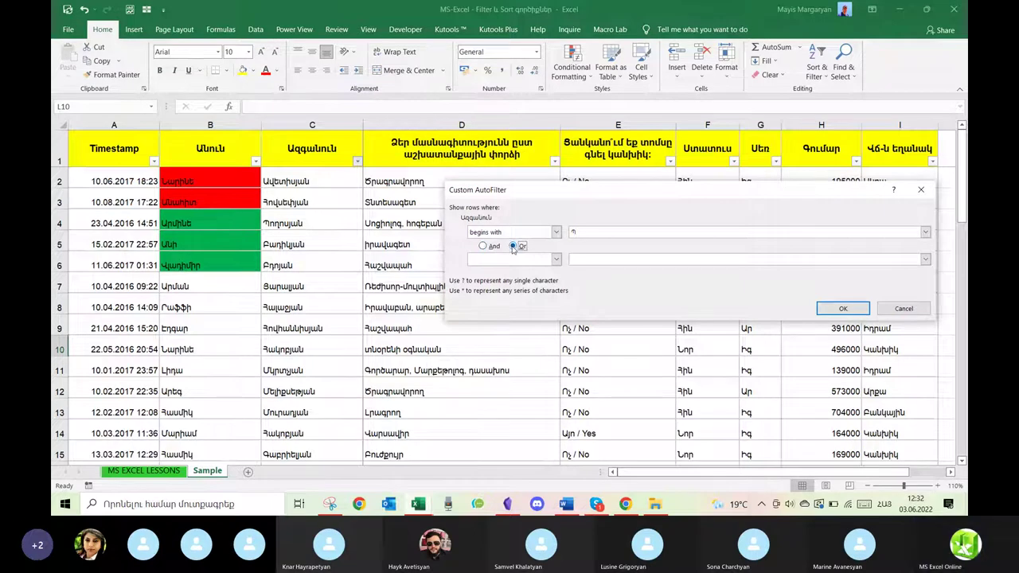
{"action": "left_click", "coordinate": [556, 260]}
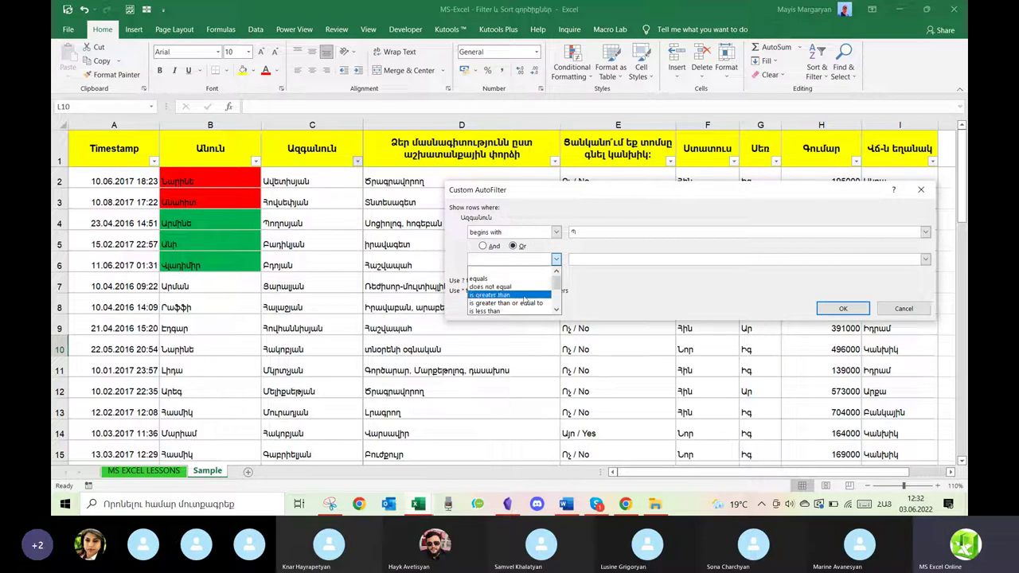
{"action": "left_click_drag", "start_coordinate": [557, 282], "coordinate": [557, 300]}
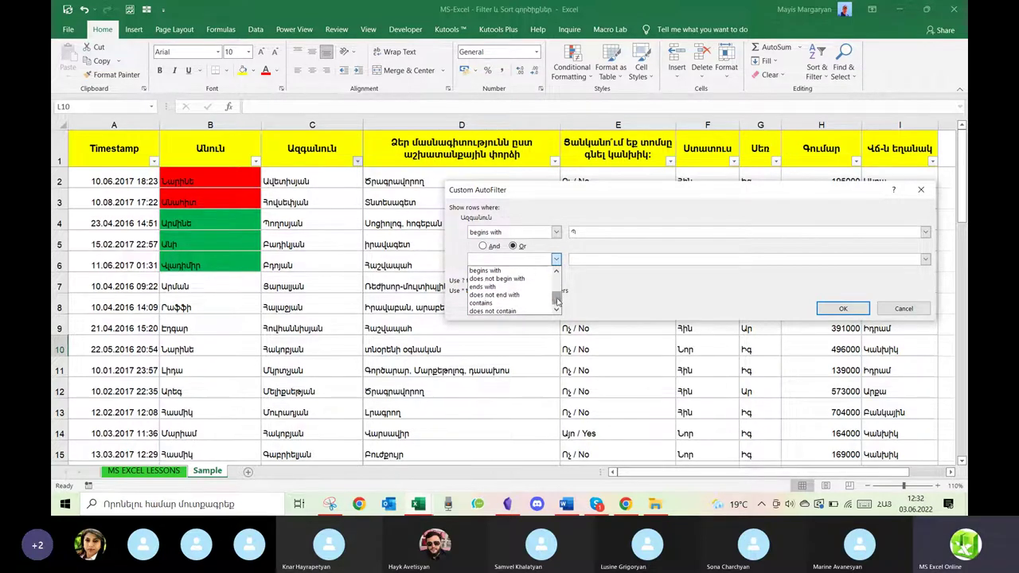
{"action": "left_click", "coordinate": [489, 302]}
{"action": "left_click", "coordinate": [615, 259]}
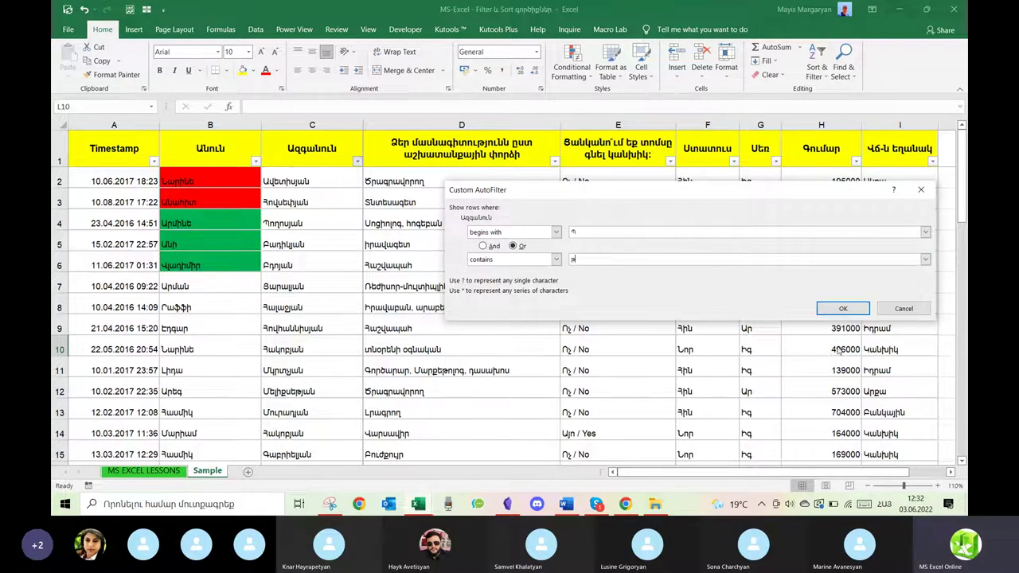
{"action": "left_click", "coordinate": [841, 309]}
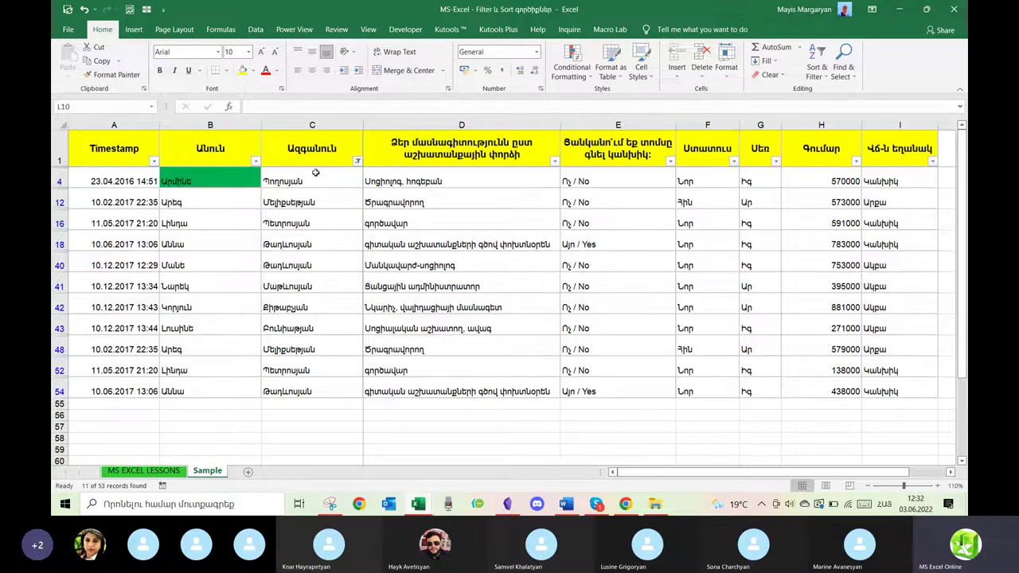
Edit the custom filter to And, with 'begins with' Ա, leaving 3 of 53 records.
{"action": "left_click", "coordinate": [357, 161]}
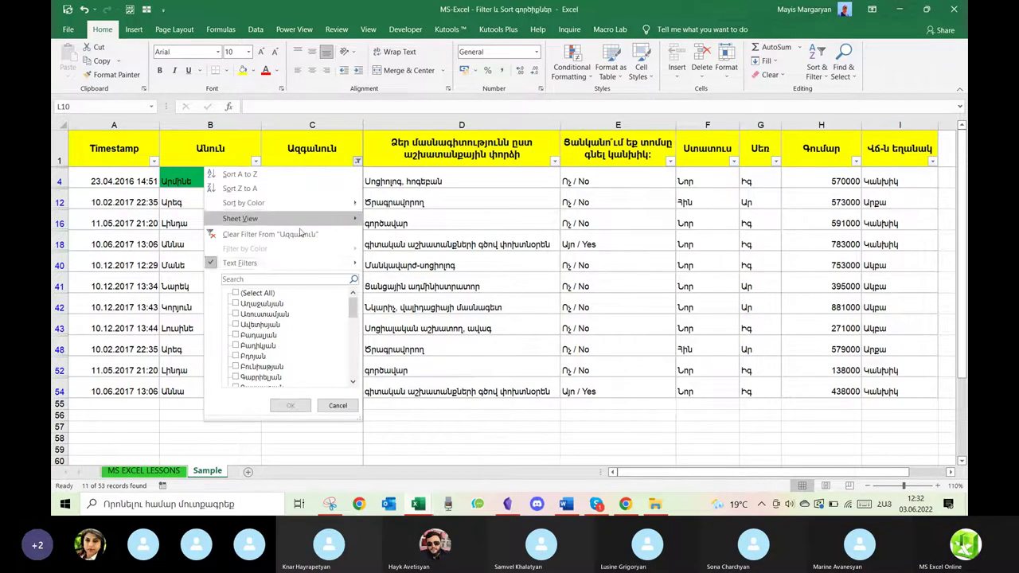
{"action": "mouse_move", "coordinate": [275, 263]}
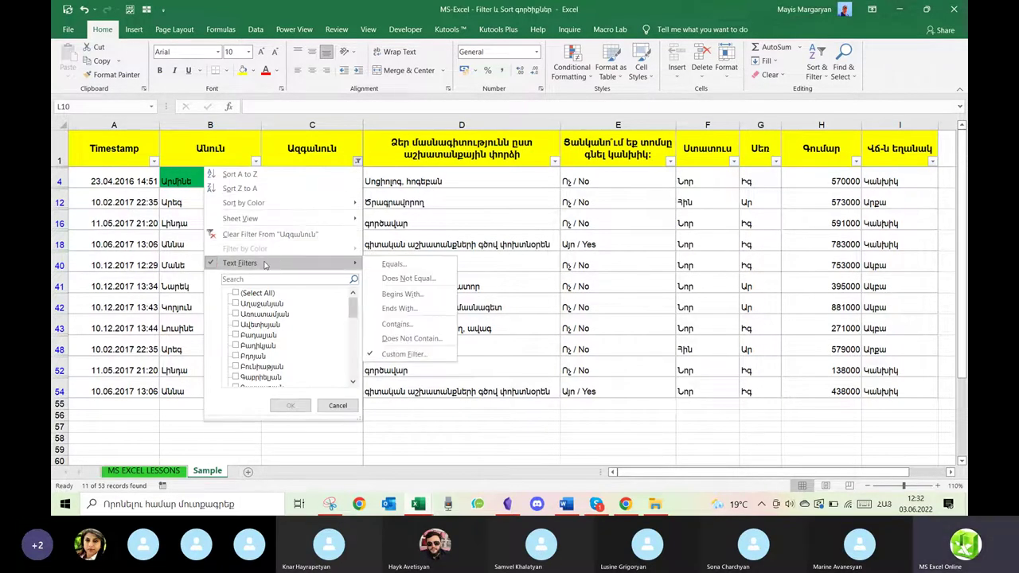
{"action": "left_click", "coordinate": [390, 355]}
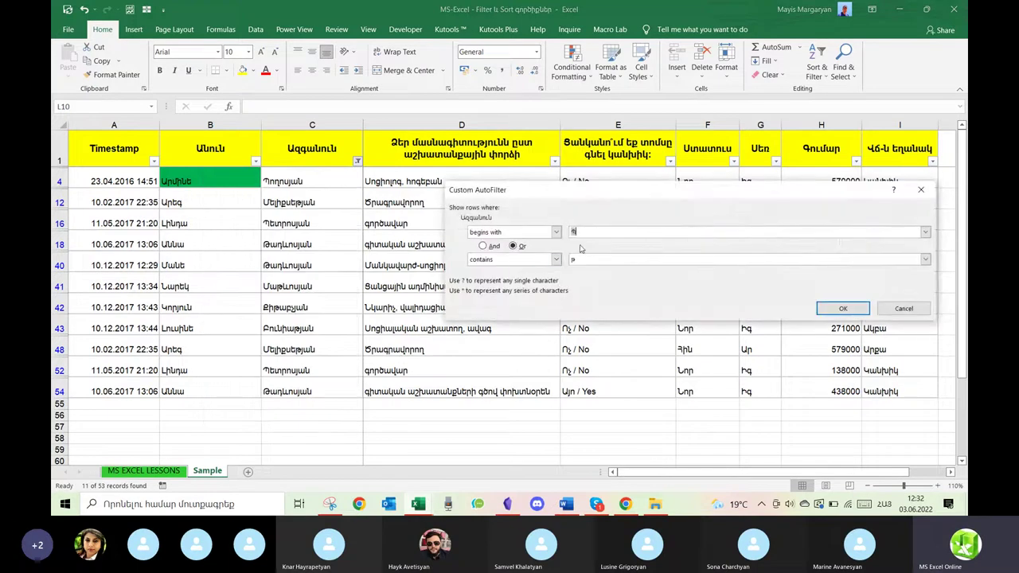
{"action": "left_click", "coordinate": [484, 247]}
{"action": "left_click", "coordinate": [589, 234]}
{"action": "type", "text": "Պ"}
{"action": "key", "text": "BackSpace"}
{"action": "type", "text": "Ա"}
{"action": "left_click", "coordinate": [841, 308]}
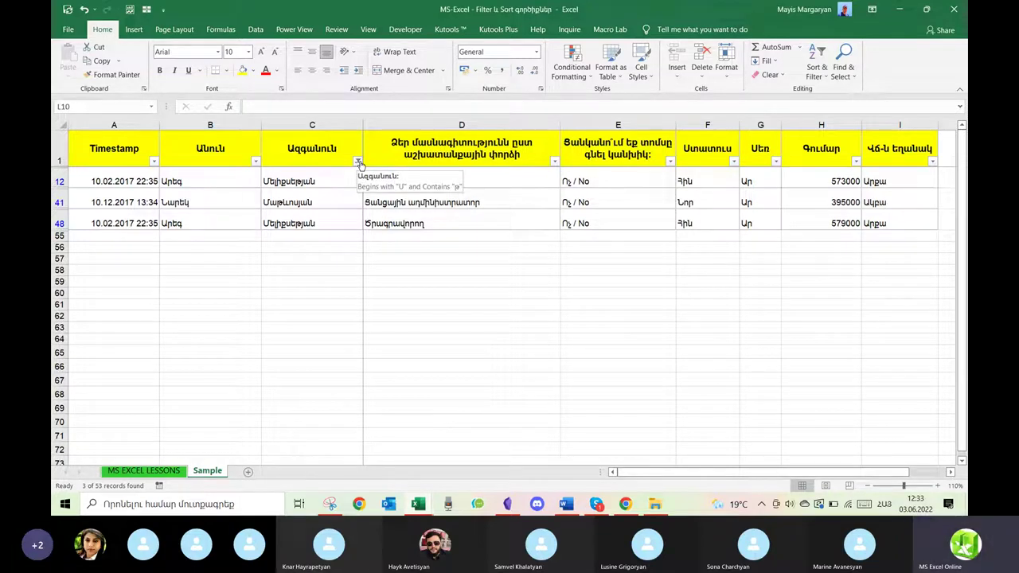
{"action": "left_click", "coordinate": [358, 162]}
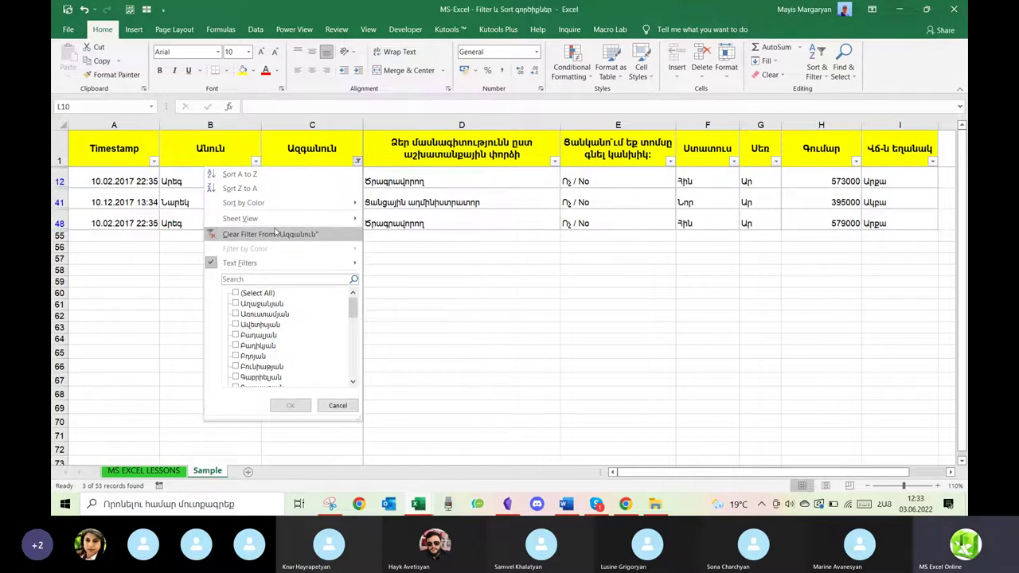
Clear the surname filter and filter Timestamp to dates before 01/04/2017, showing 17 of 53 records.
{"action": "left_click", "coordinate": [271, 235]}
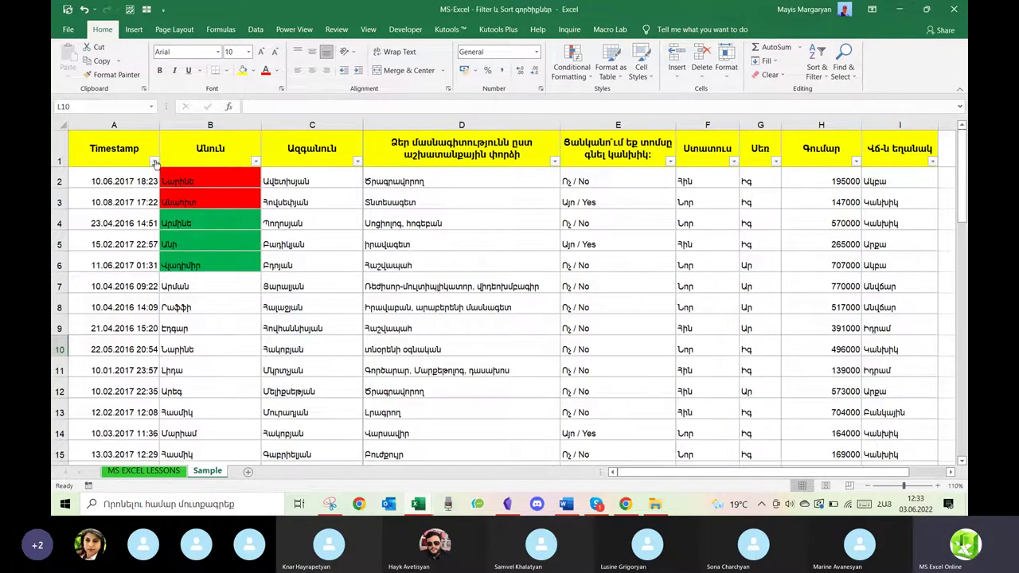
{"action": "left_click", "coordinate": [154, 161]}
{"action": "mouse_move", "coordinate": [136, 258]}
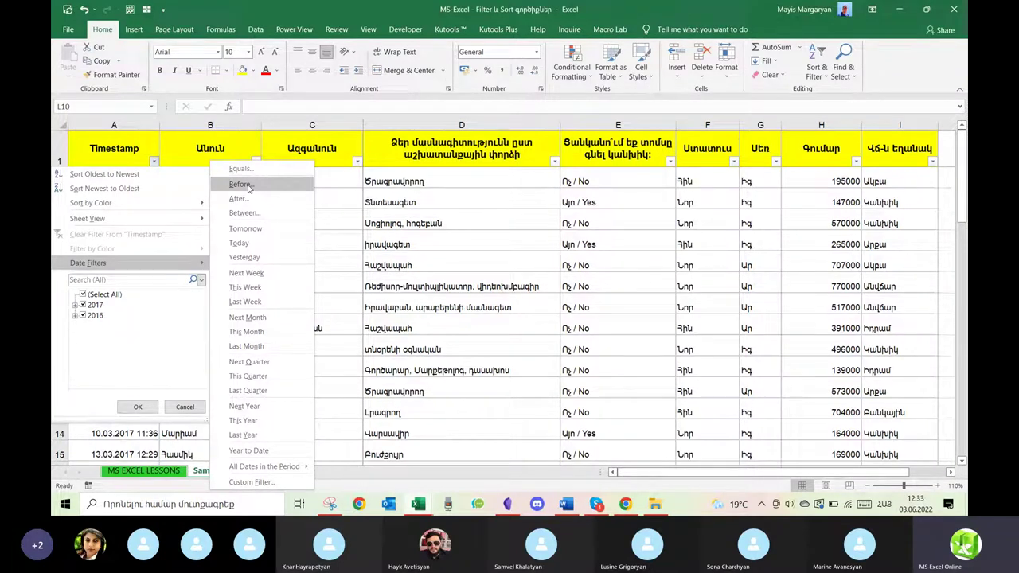
{"action": "left_click", "coordinate": [248, 186]}
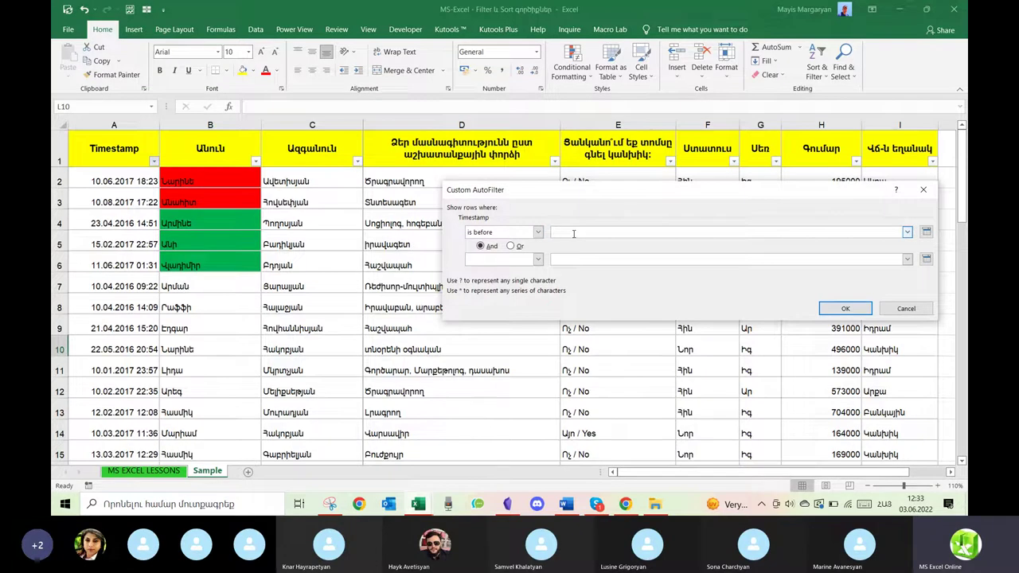
{"action": "type", "text": "/04/2017"}
{"action": "key", "text": "Return"}
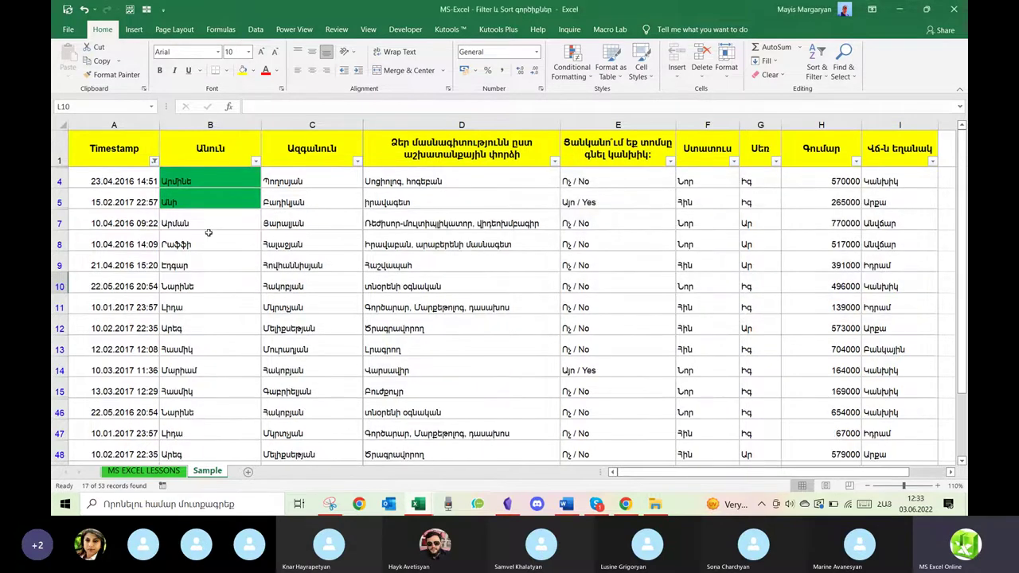
{"action": "scroll", "coordinate": [117, 301], "scroll_direction": "down", "scroll_amount": 3}
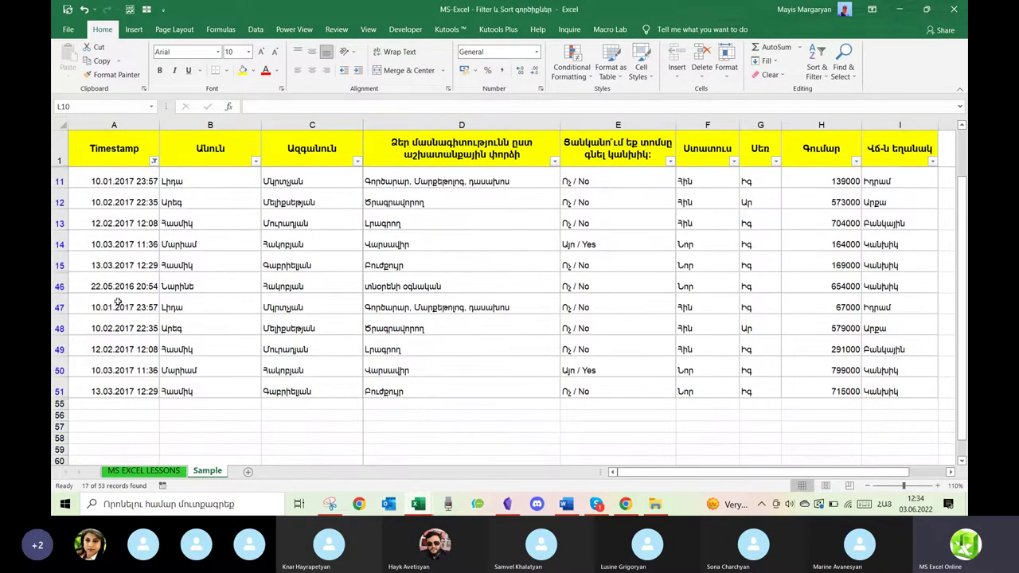
{"action": "scroll", "coordinate": [117, 301], "scroll_direction": "up", "scroll_amount": 3}
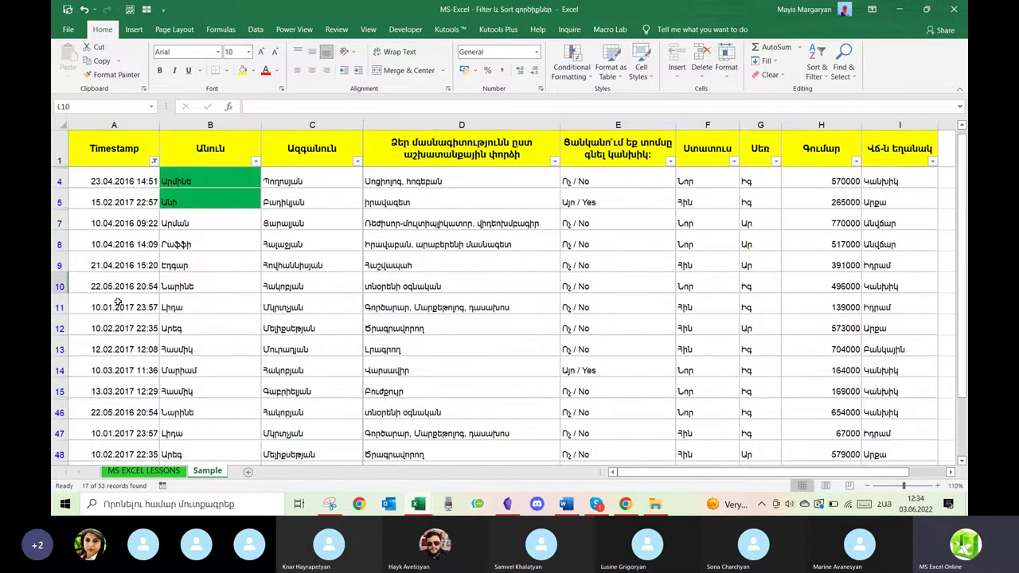
{"action": "left_click", "coordinate": [153, 162]}
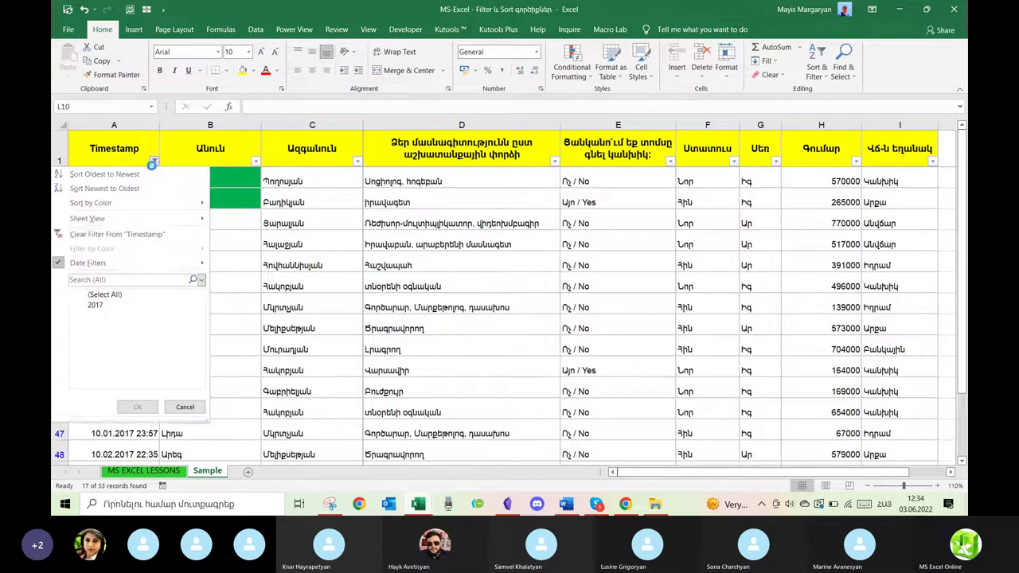
Clear the Timestamp date filter and bring up its Date Filters submenu.
{"action": "left_click", "coordinate": [107, 236]}
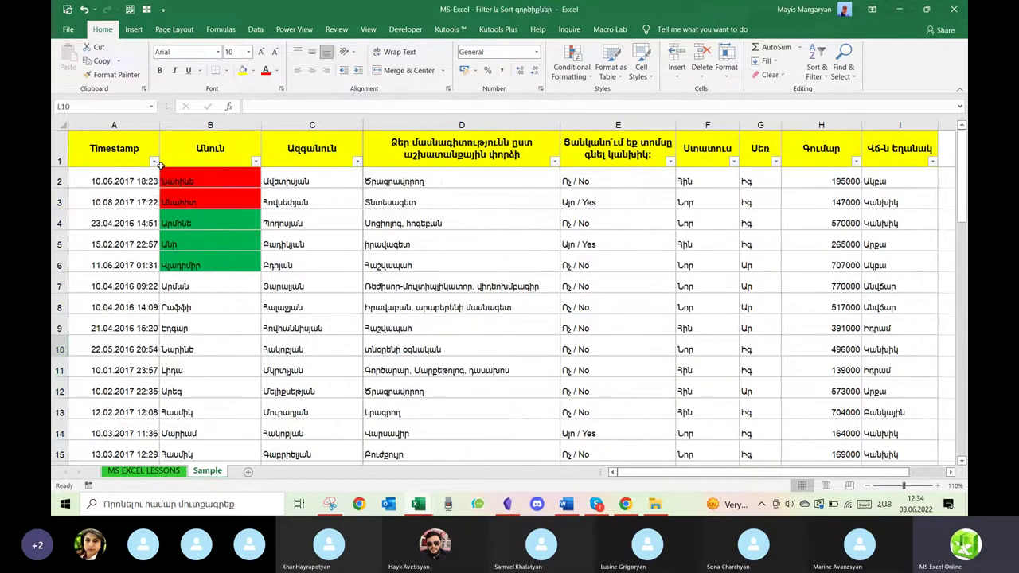
{"action": "left_click", "coordinate": [153, 162]}
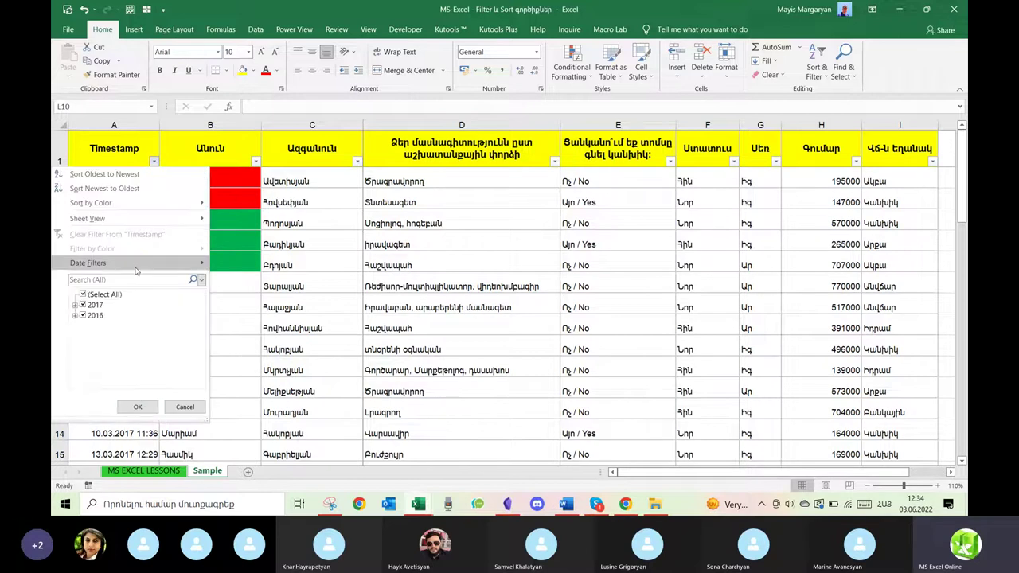
{"action": "mouse_move", "coordinate": [136, 271]}
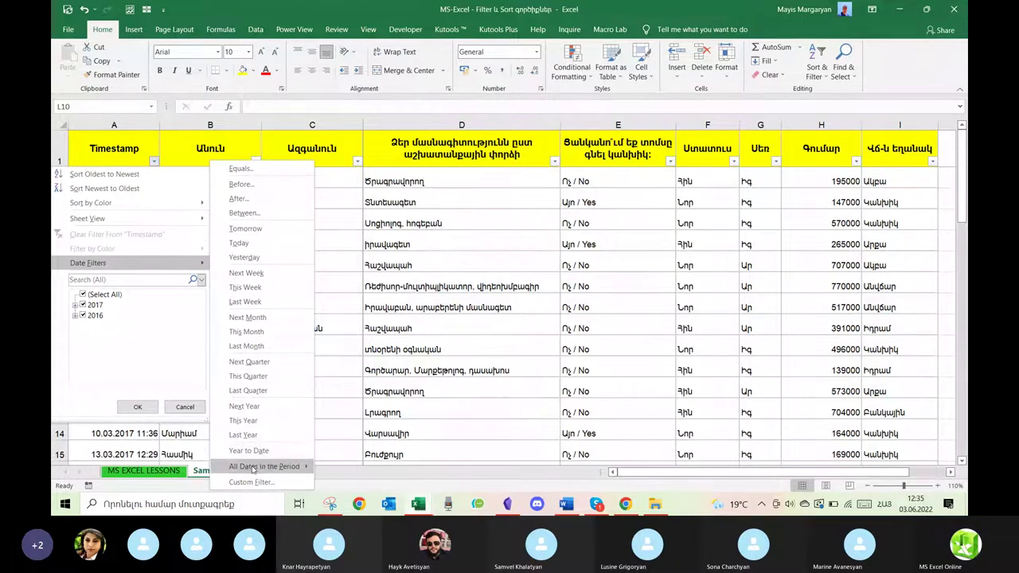
Filter Timestamp to May of all years via All Dates in the Period, leaving 4 records.
{"action": "mouse_move", "coordinate": [260, 468]}
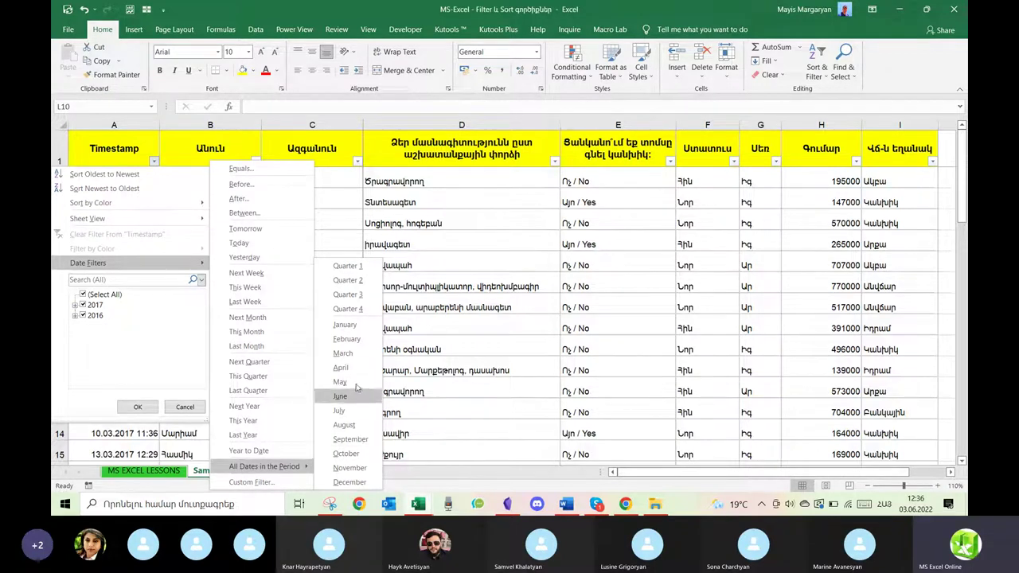
{"action": "left_click", "coordinate": [341, 382]}
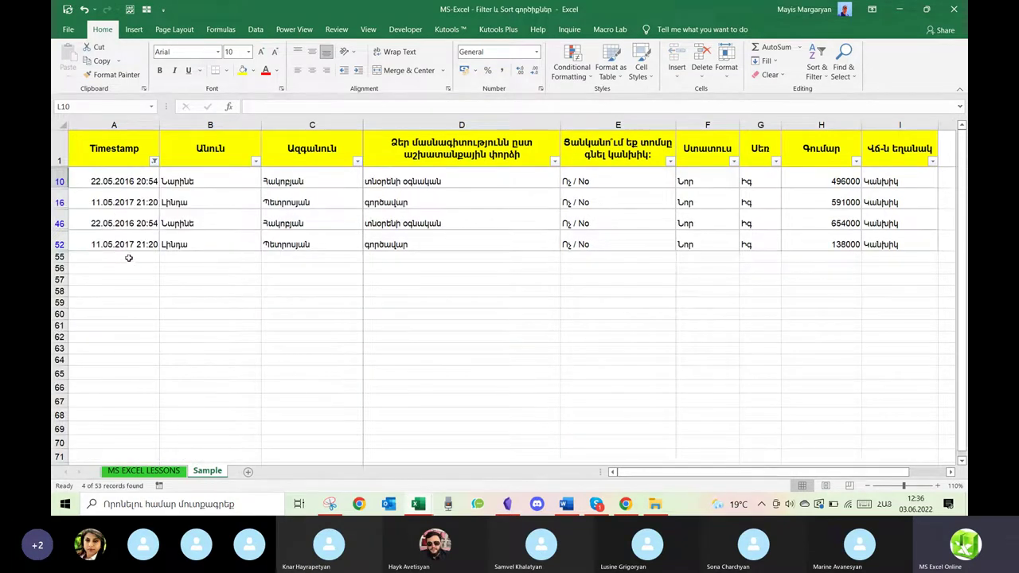
{"action": "left_click", "coordinate": [155, 162]}
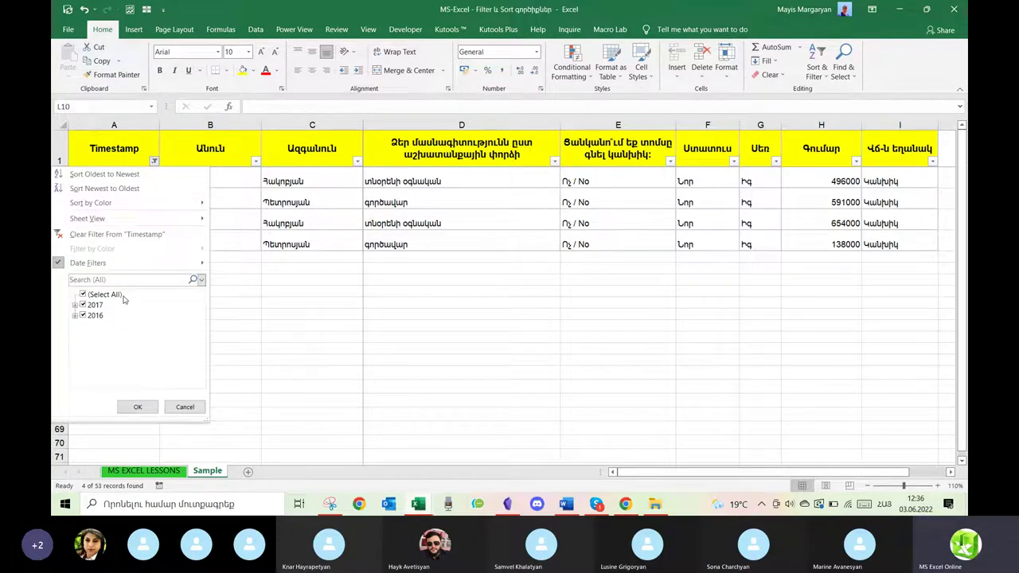
Review the Timestamp filter menus, then select column B and dismiss its context menu.
{"action": "left_click", "coordinate": [350, 202]}
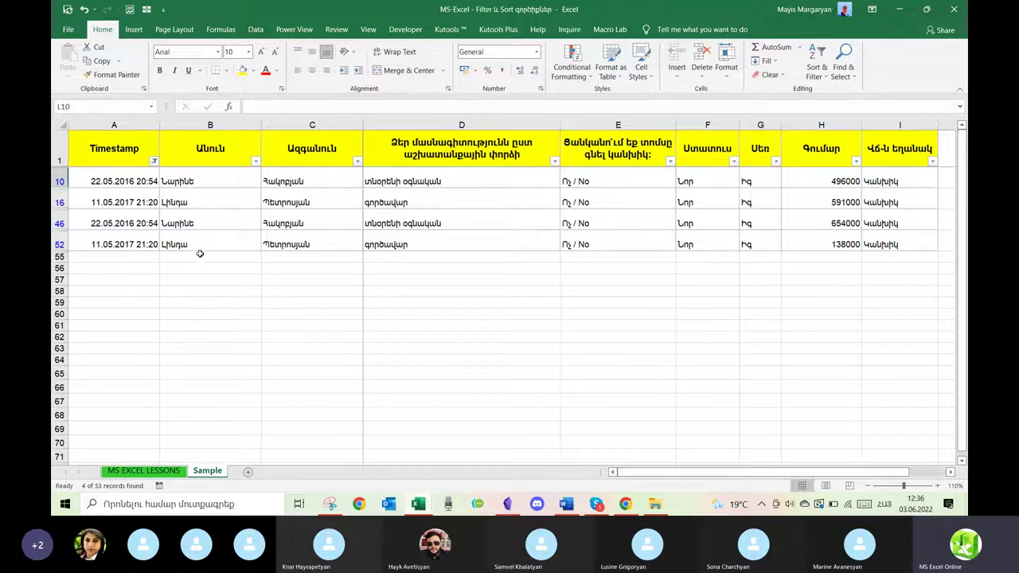
{"action": "left_click", "coordinate": [154, 161]}
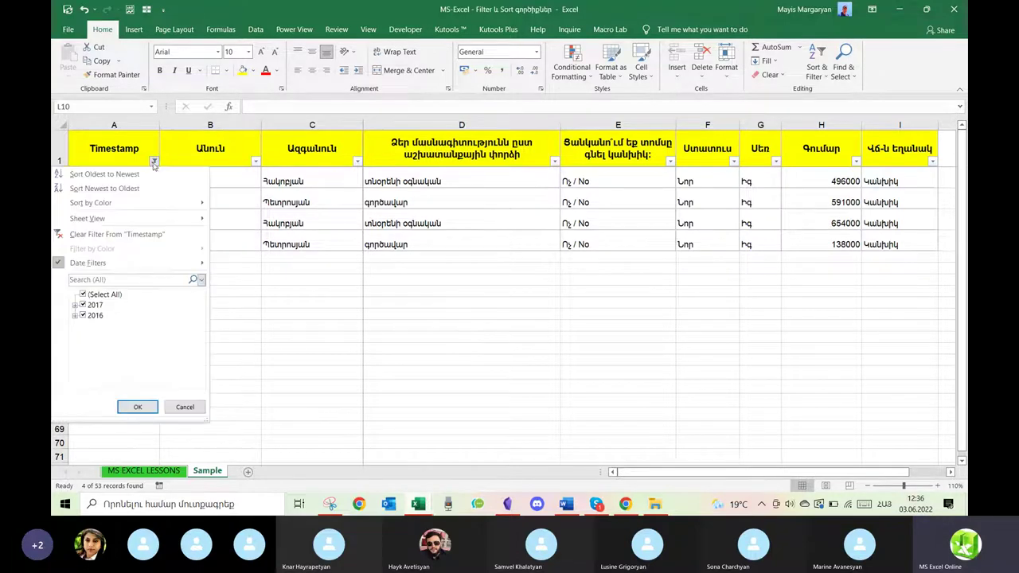
{"action": "mouse_move", "coordinate": [130, 266]}
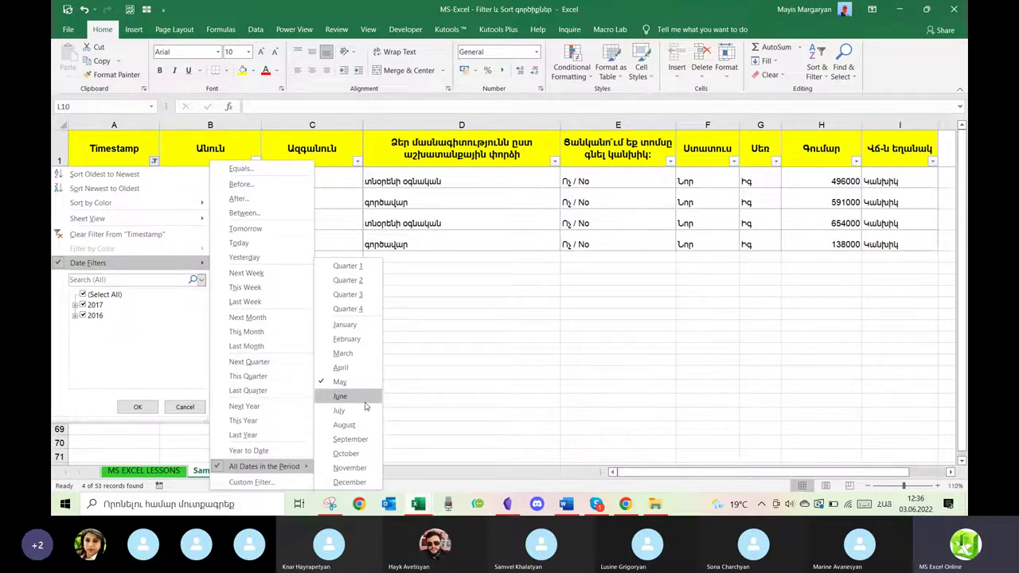
{"action": "left_click", "coordinate": [526, 411]}
{"action": "left_click", "coordinate": [192, 129]}
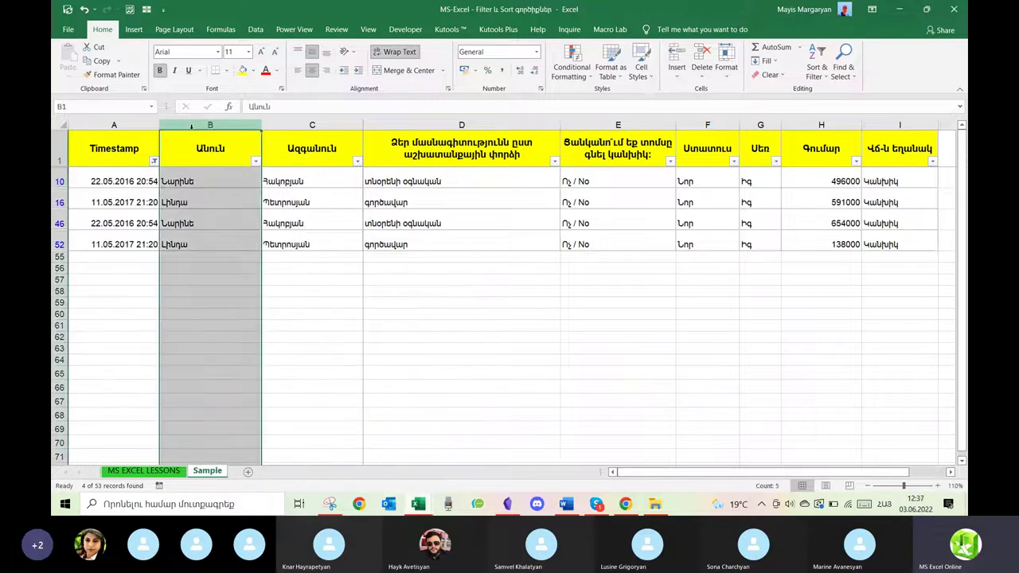
{"action": "right_click", "coordinate": [192, 130]}
{"action": "key", "text": "Escape"}
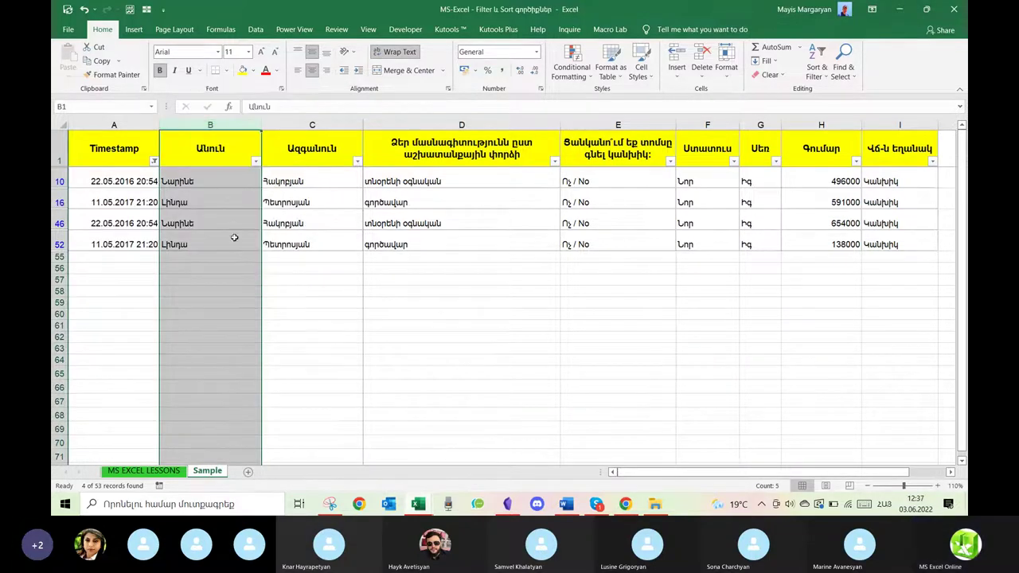
Clear the May filter from Timestamp so every row shows again.
{"action": "left_click", "coordinate": [154, 161]}
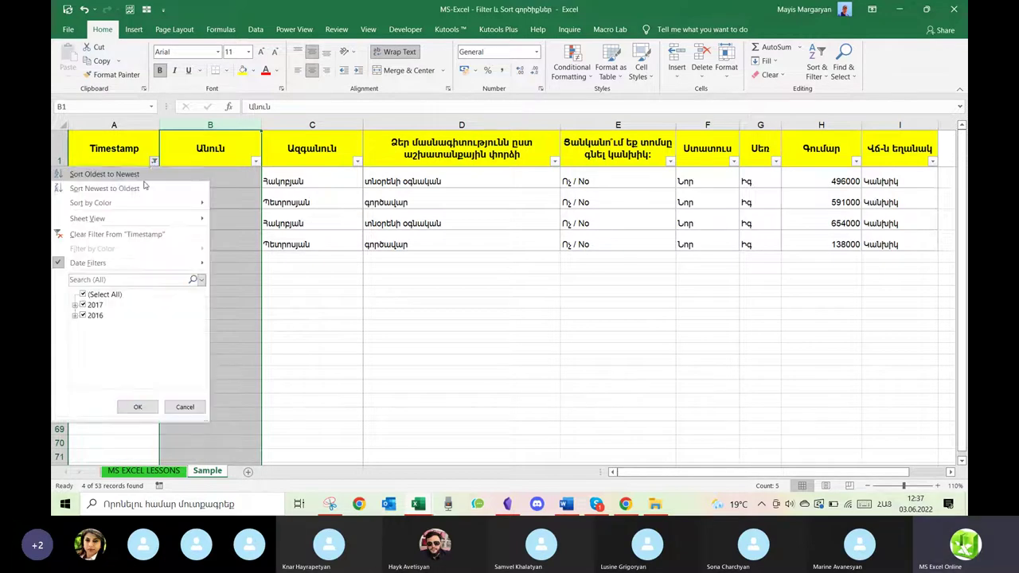
{"action": "left_click", "coordinate": [102, 234]}
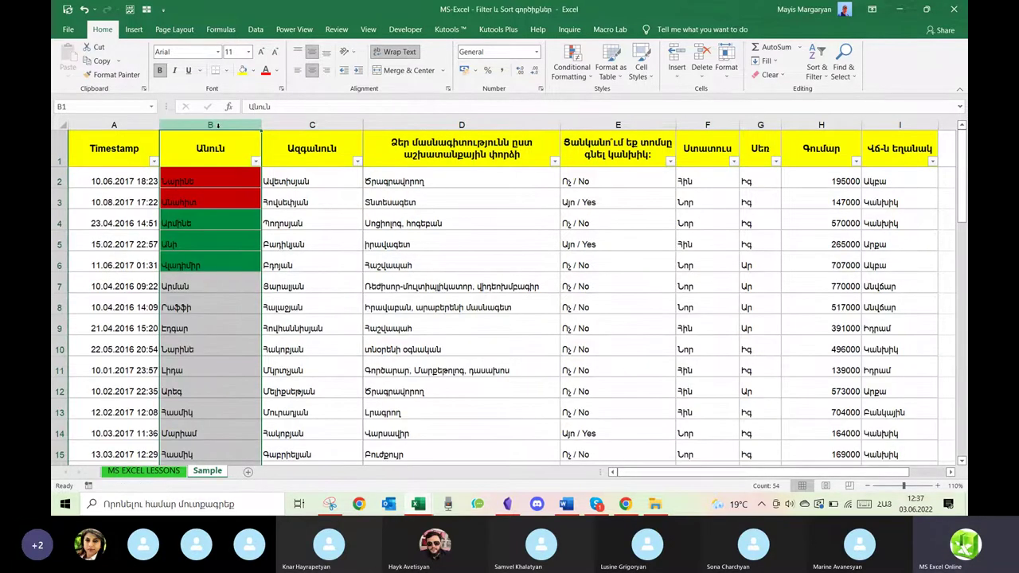
{"action": "right_click", "coordinate": [218, 125]}
Insert a new blank column B and enter =WEEKDAY(A2,2) in cell B2.
{"action": "left_click", "coordinate": [239, 214]}
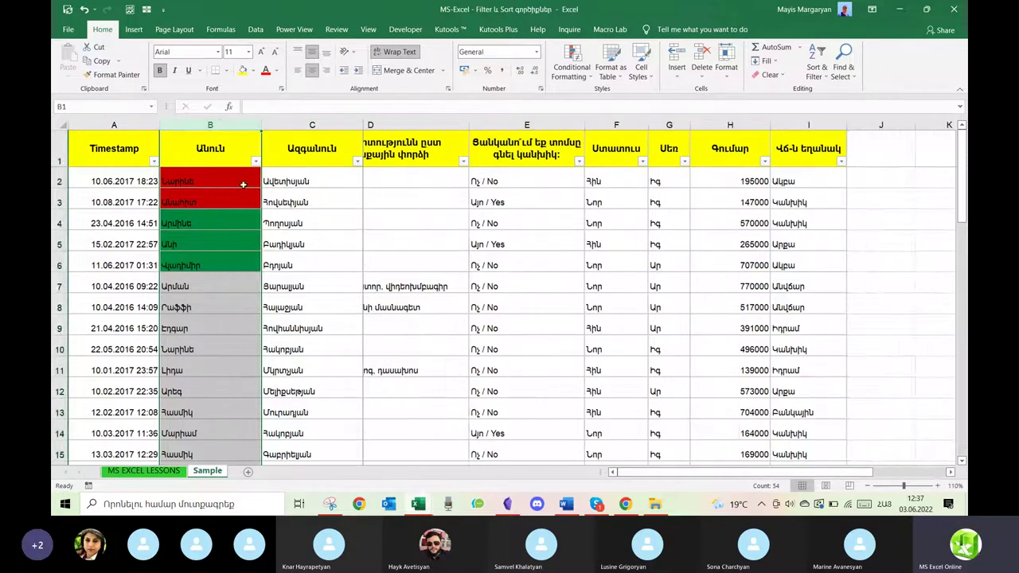
{"action": "left_click", "coordinate": [210, 152]}
{"action": "left_click", "coordinate": [195, 181]}
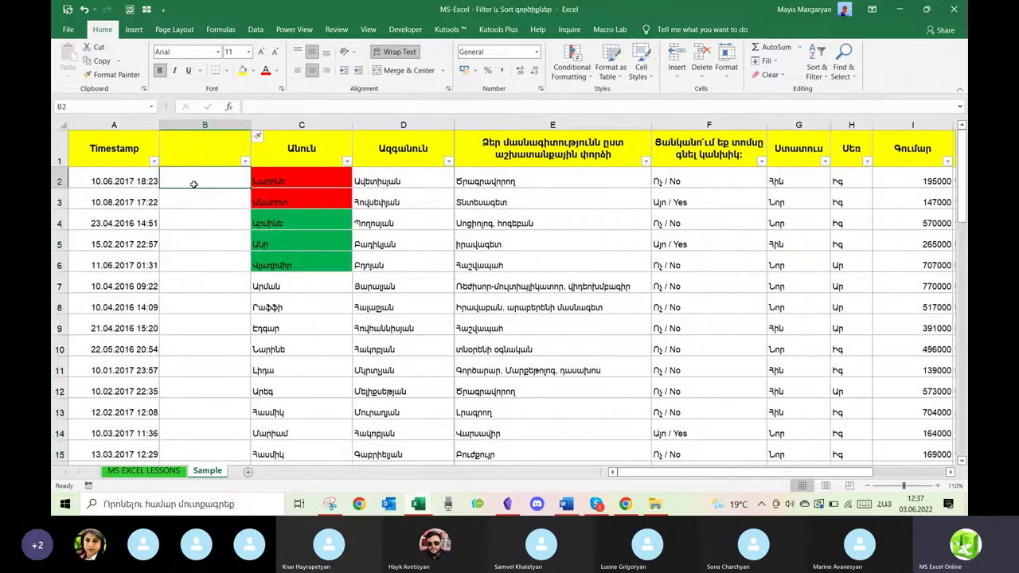
{"action": "type", "text": "d"}
{"action": "type", "text": "=week"}
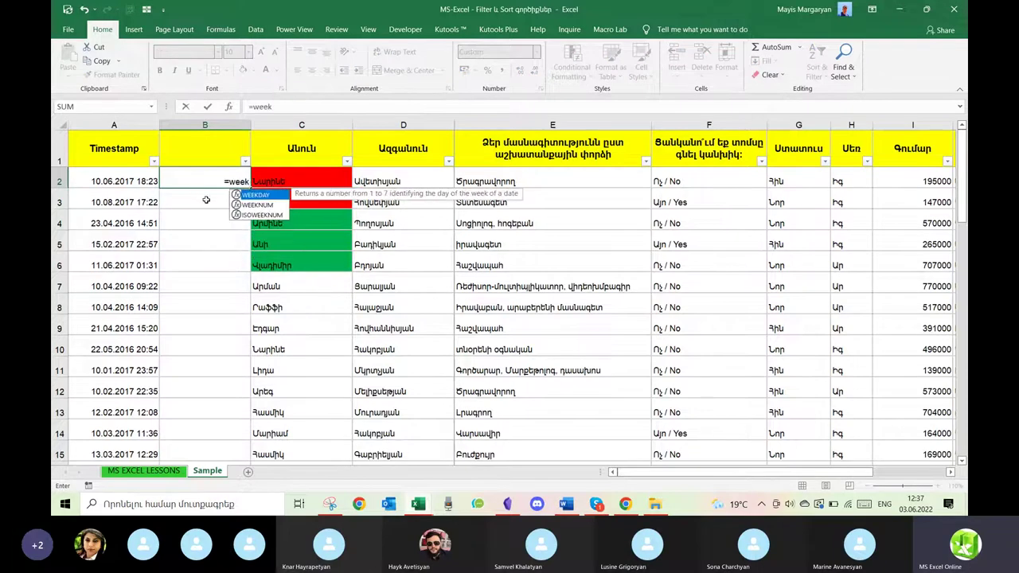
{"action": "double_click", "coordinate": [255, 195]}
{"action": "left_click", "coordinate": [137, 177]}
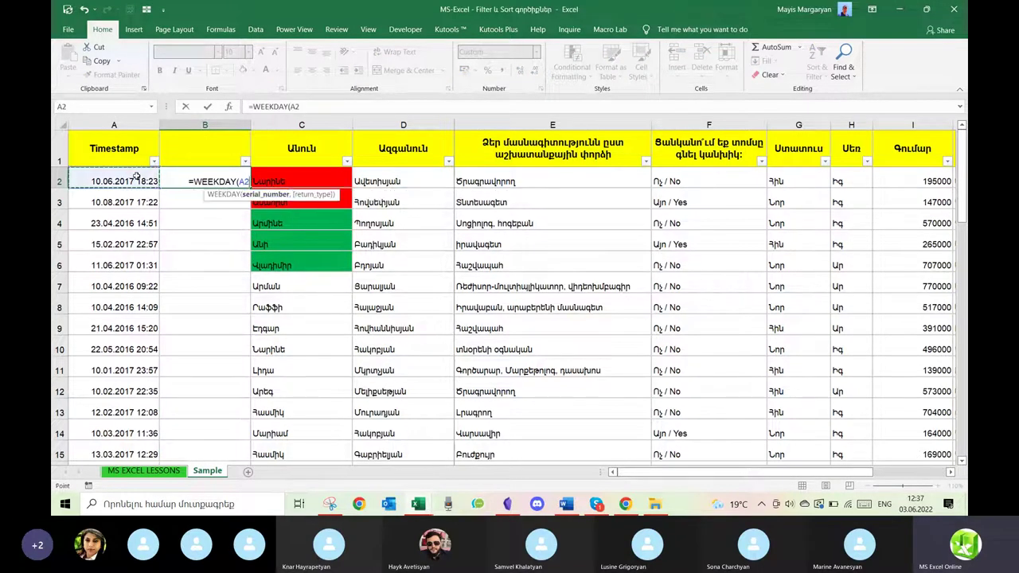
{"action": "type", "text": ",2)"}
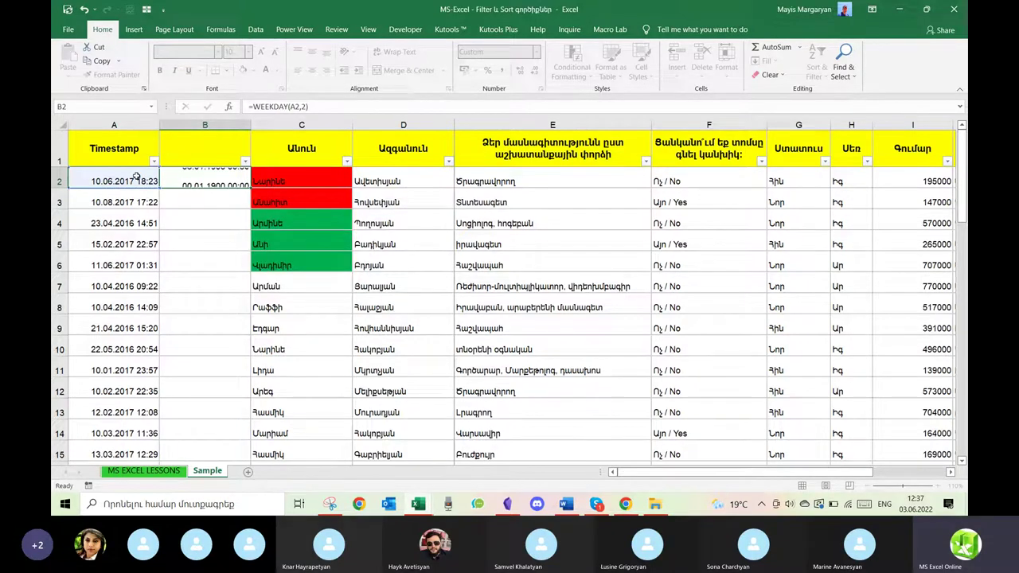
{"action": "key", "text": "ctrl+Return"}
Format B2 as General and fill the weekday formula down column B.
{"action": "left_click", "coordinate": [539, 53]}
{"action": "left_click", "coordinate": [489, 72]}
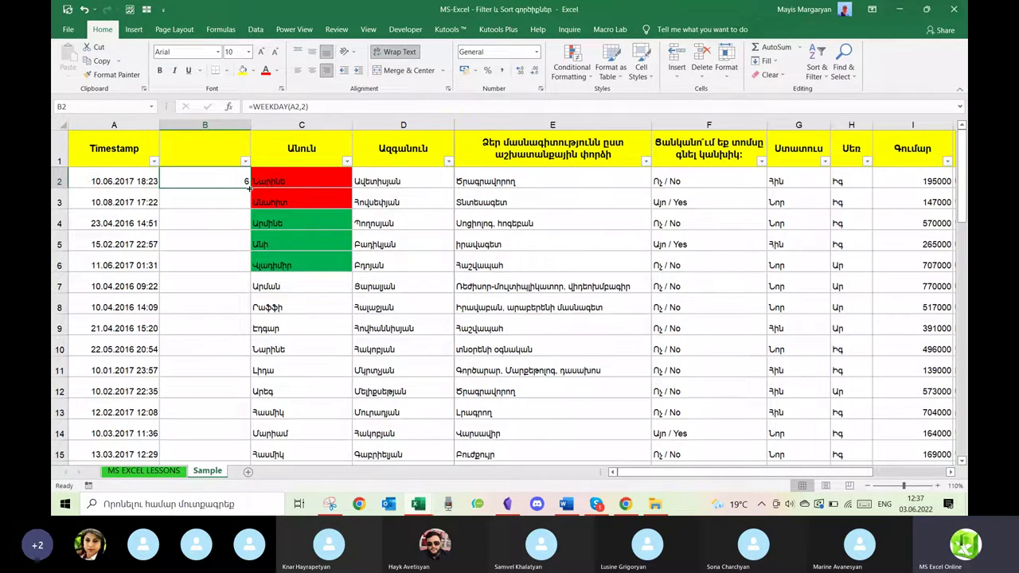
{"action": "double_click", "coordinate": [250, 188]}
Enter the header 'Շաբաթվա օր' in B1 and check B2's formula without changing it.
{"action": "left_click", "coordinate": [217, 152]}
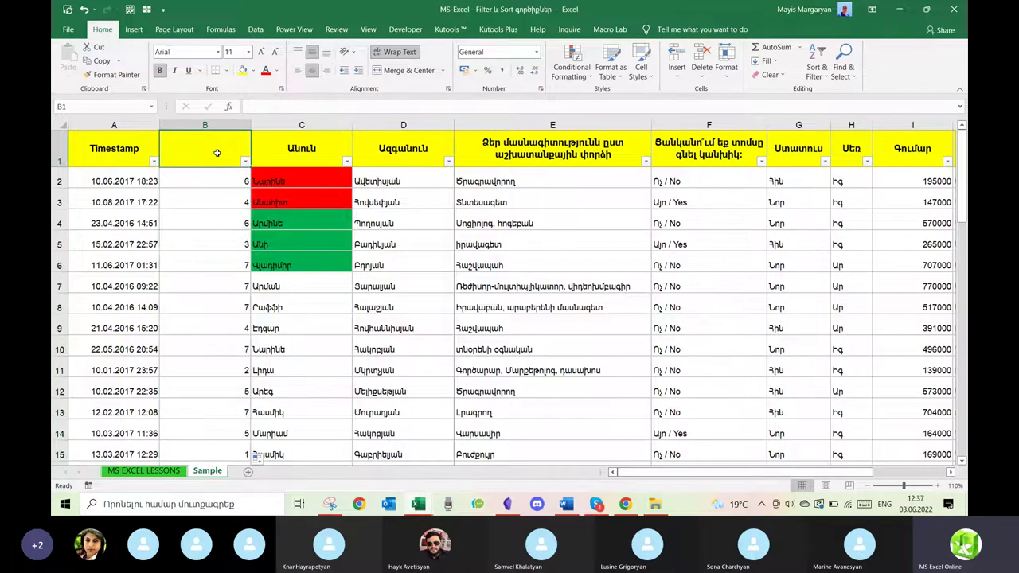
{"action": "key", "text": "alt+shift"}
{"action": "type", "text": "Շաբաթվա օր"}
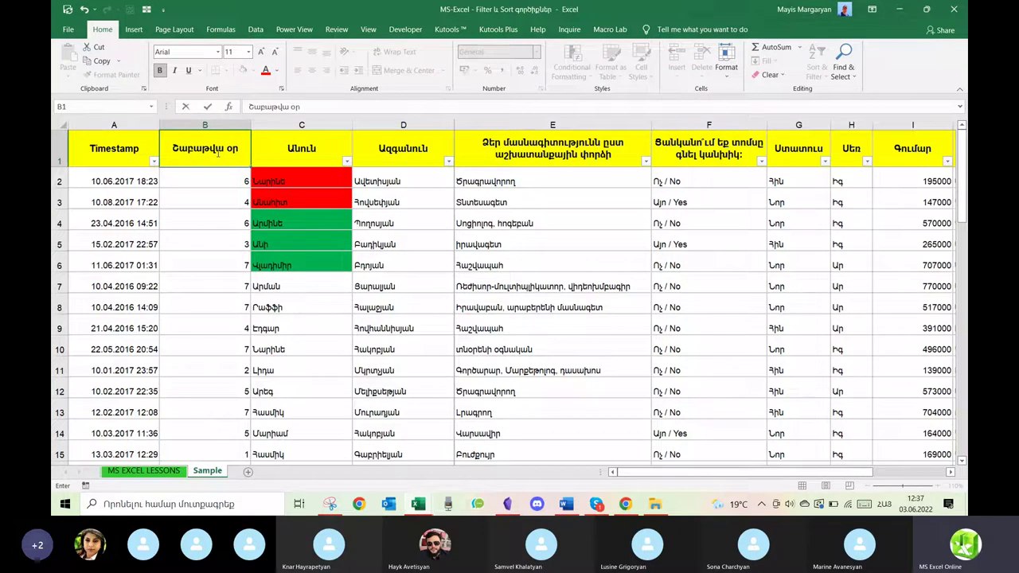
{"action": "key", "text": "Return"}
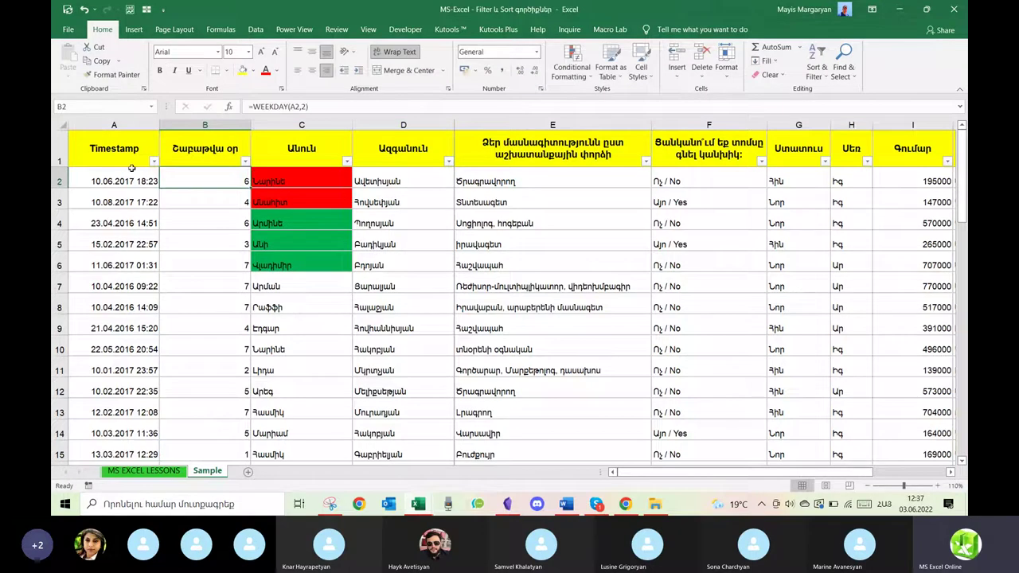
{"action": "double_click", "coordinate": [231, 179]}
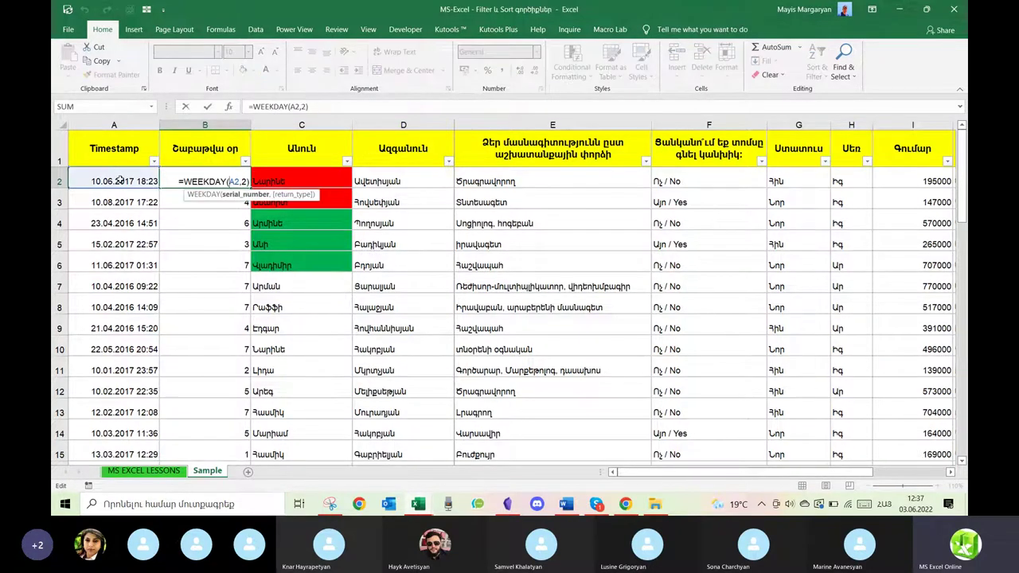
{"action": "key", "text": "Escape"}
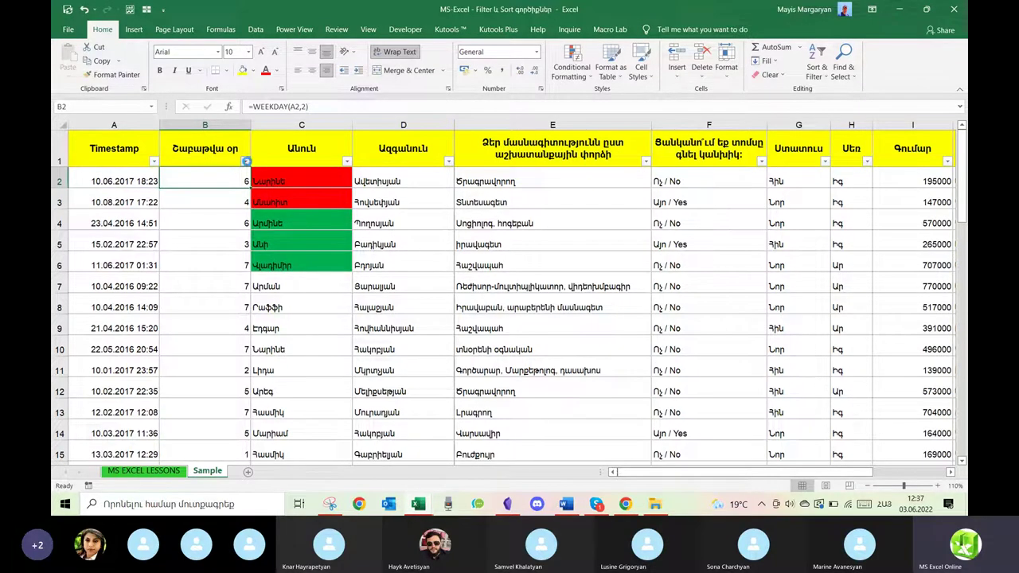
Filter the weekday column to show only day 4, then clear that filter.
{"action": "left_click", "coordinate": [245, 162]}
{"action": "left_click", "coordinate": [125, 293]}
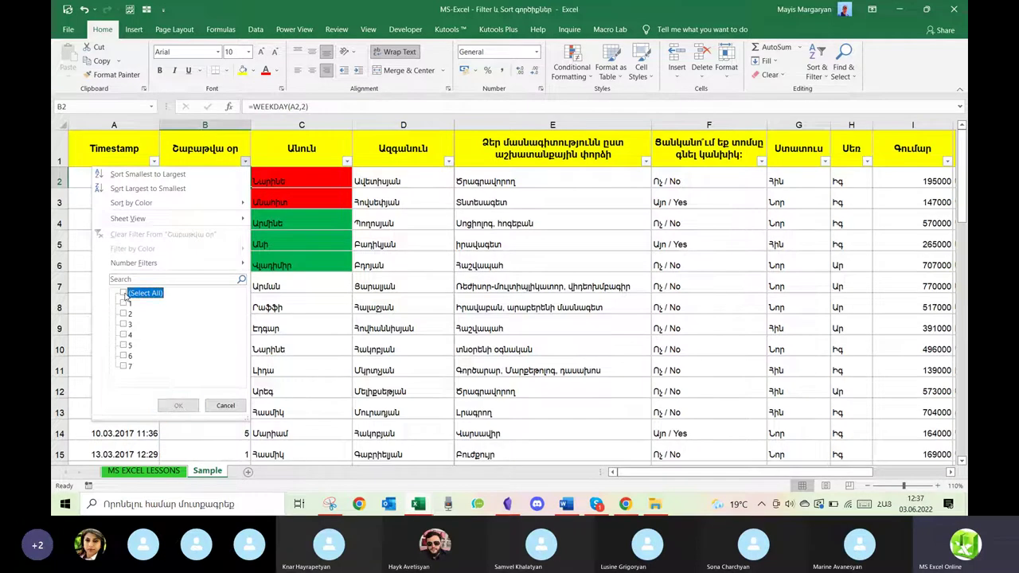
{"action": "left_click", "coordinate": [123, 336]}
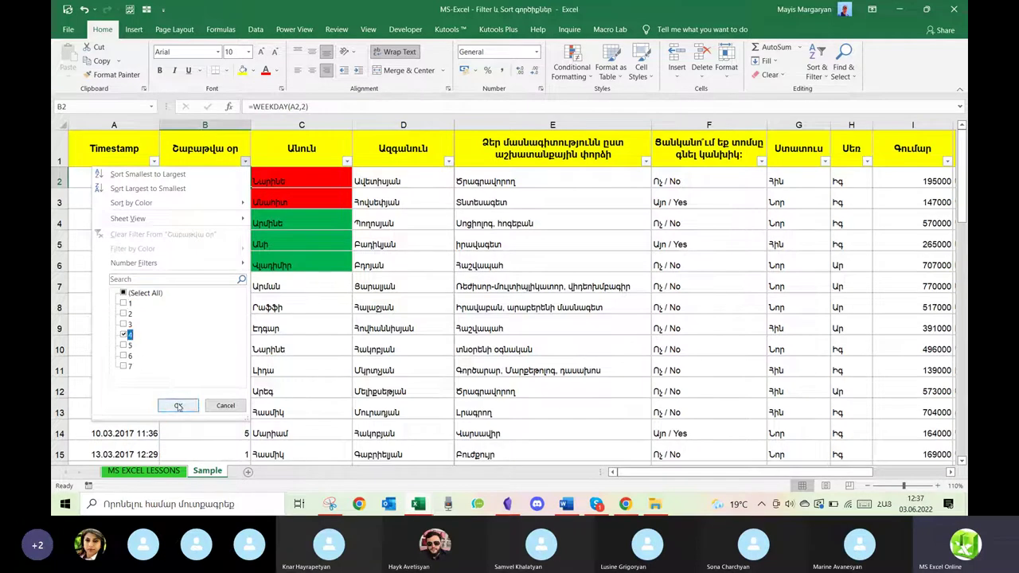
{"action": "left_click", "coordinate": [178, 406]}
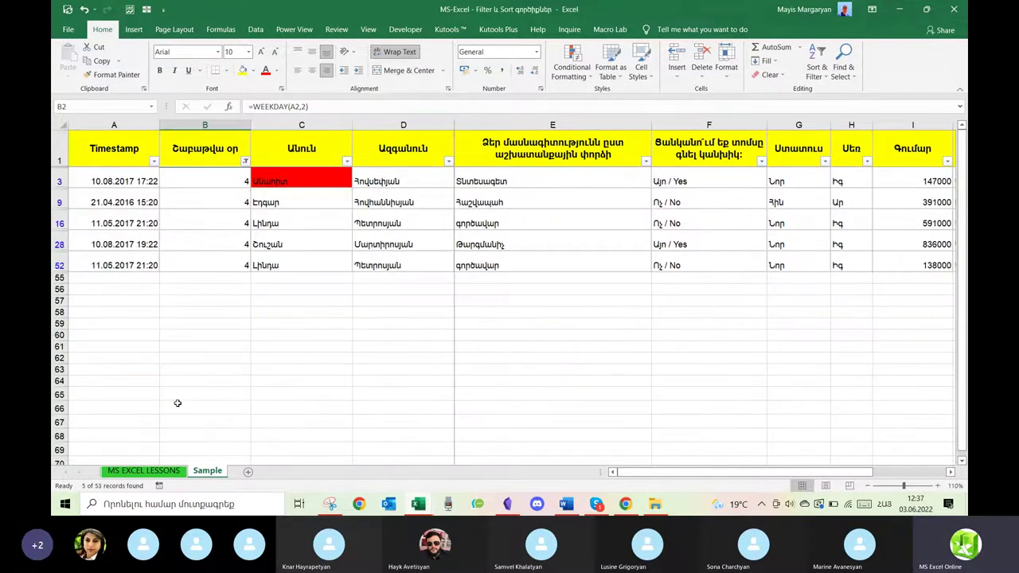
{"action": "left_click", "coordinate": [245, 161]}
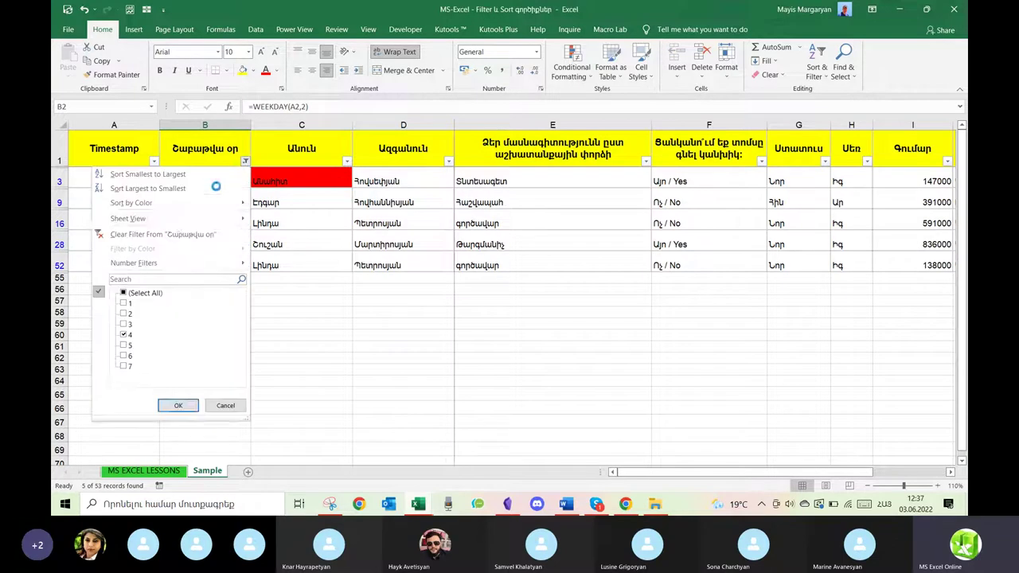
{"action": "left_click", "coordinate": [155, 241]}
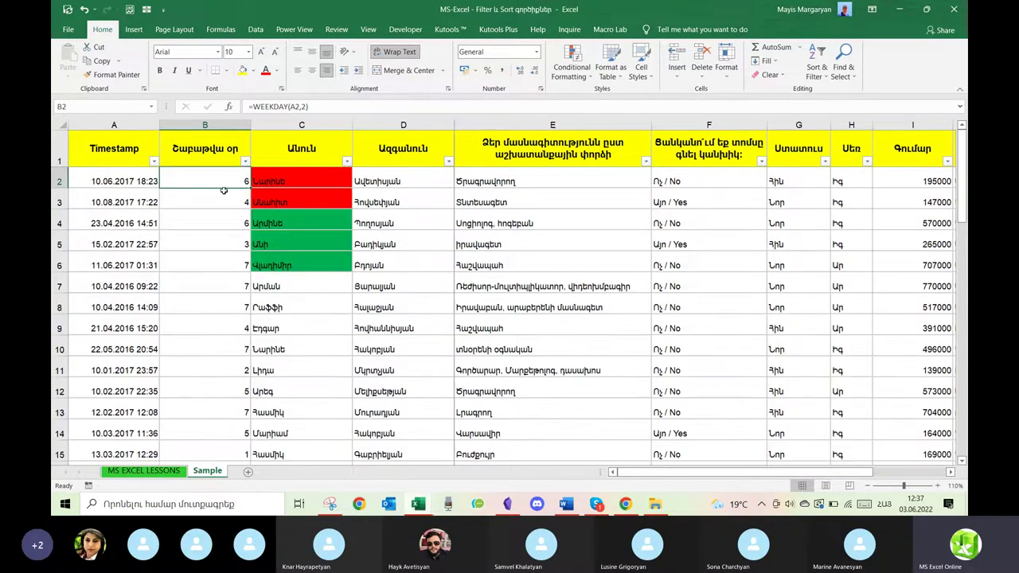
Re-enter the return_type 2 in B2 so it reads =WEEKDAY(A2,2).
{"action": "double_click", "coordinate": [207, 182]}
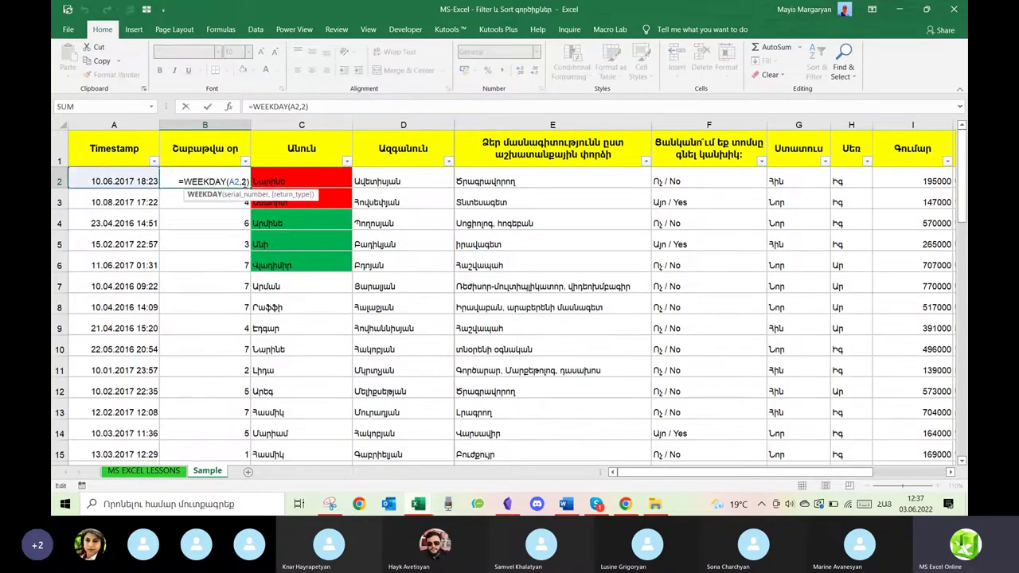
{"action": "left_click", "coordinate": [240, 181]}
{"action": "key", "text": "BackSpace"}
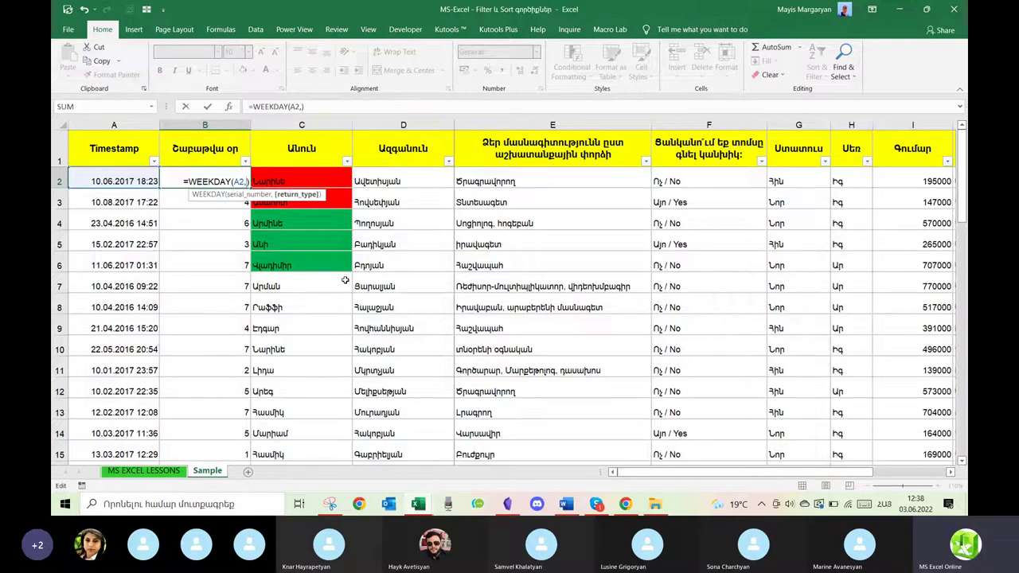
{"action": "type", "text": "2"}
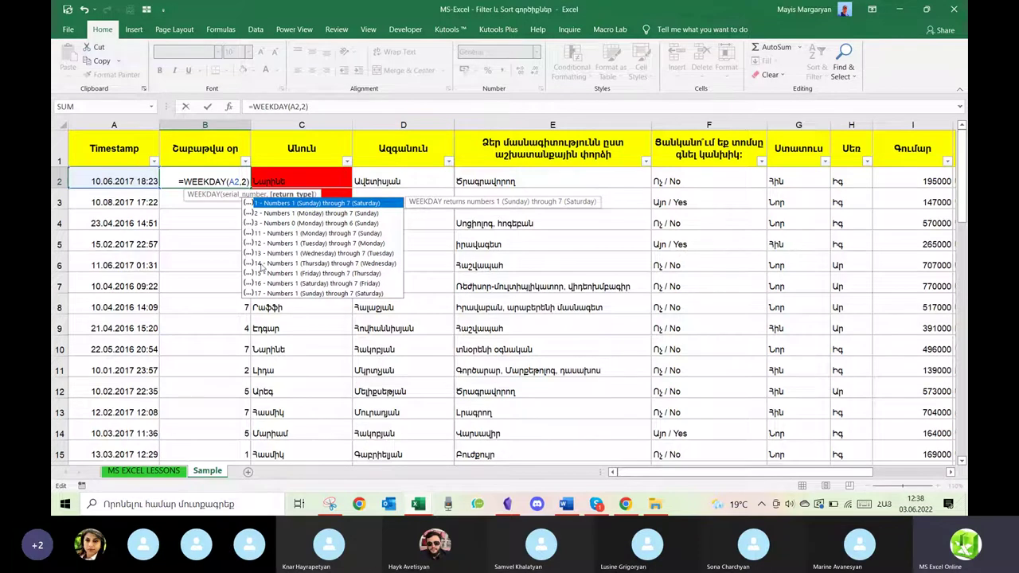
{"action": "key", "text": "Return"}
Delete the weekday column B from the sheet.
{"action": "left_click", "coordinate": [225, 125]}
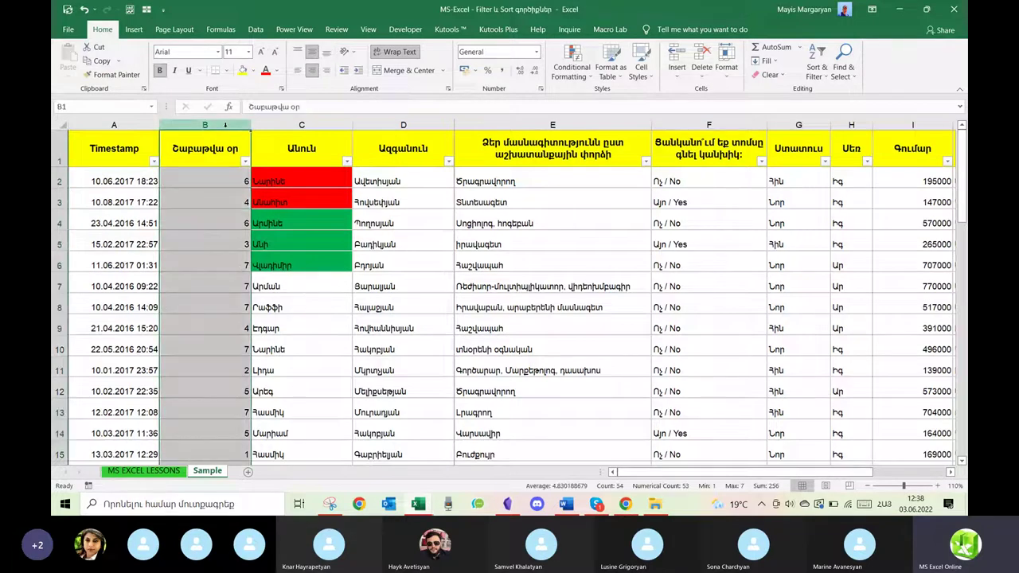
{"action": "right_click", "coordinate": [224, 125]}
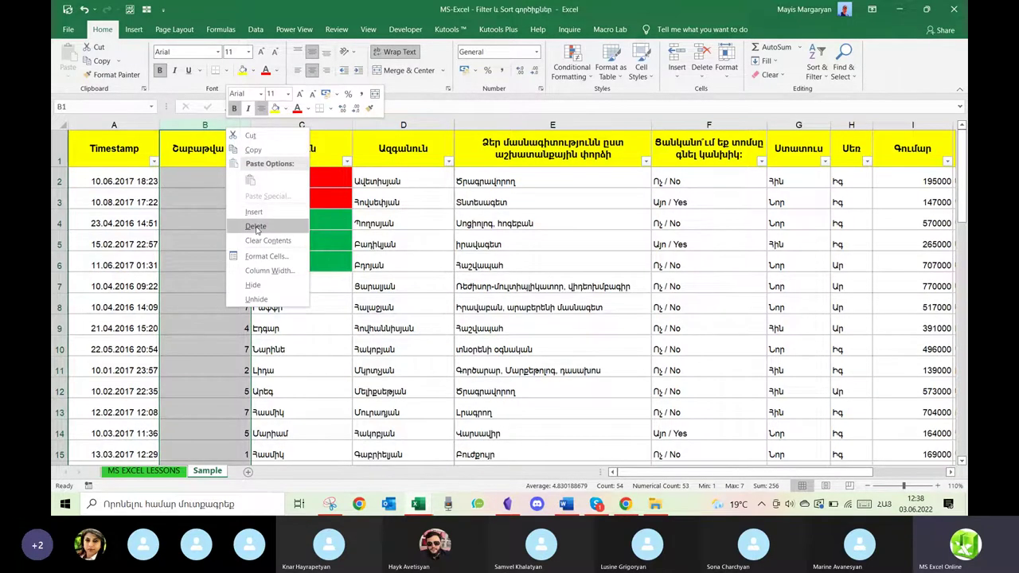
{"action": "key", "text": "Escape"}
{"action": "key", "text": "ctrl+minus"}
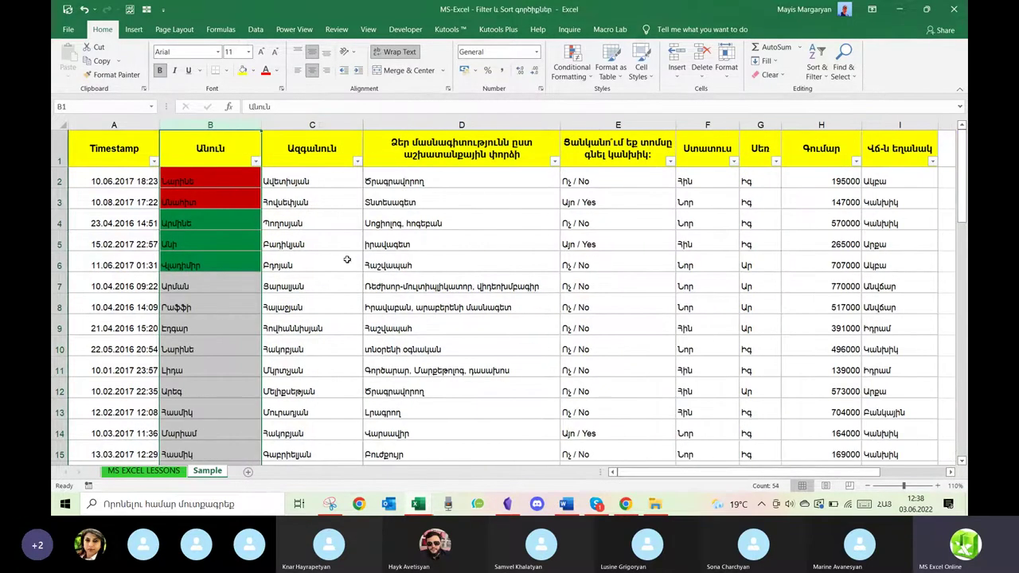
Sort the table rows by surname in column C from A to Z.
{"action": "left_click", "coordinate": [418, 250]}
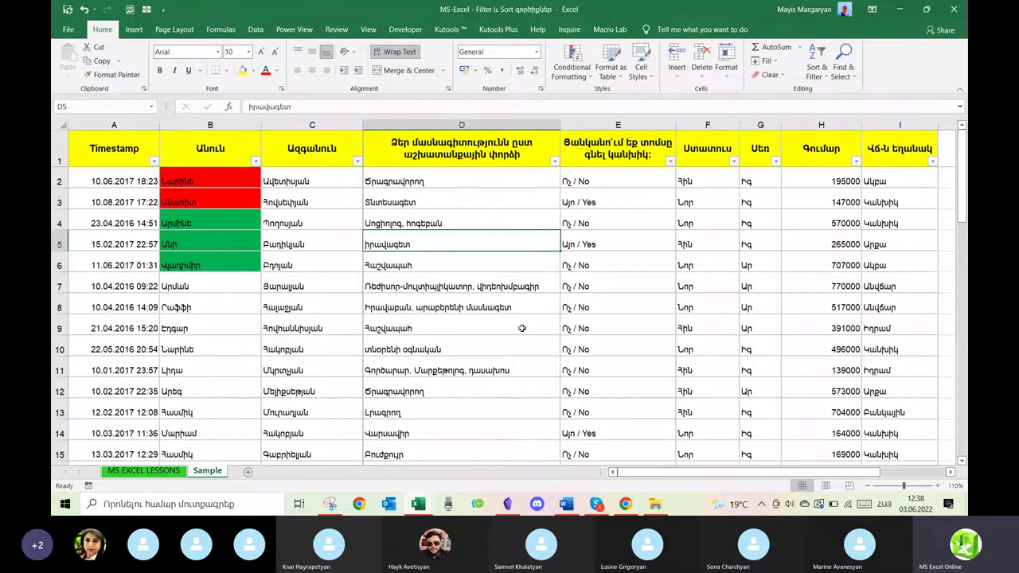
{"action": "scroll", "coordinate": [521, 328], "scroll_direction": "down", "scroll_amount": 2}
{"action": "scroll", "coordinate": [521, 328], "scroll_direction": "up", "scroll_amount": 2}
{"action": "left_click", "coordinate": [469, 341]}
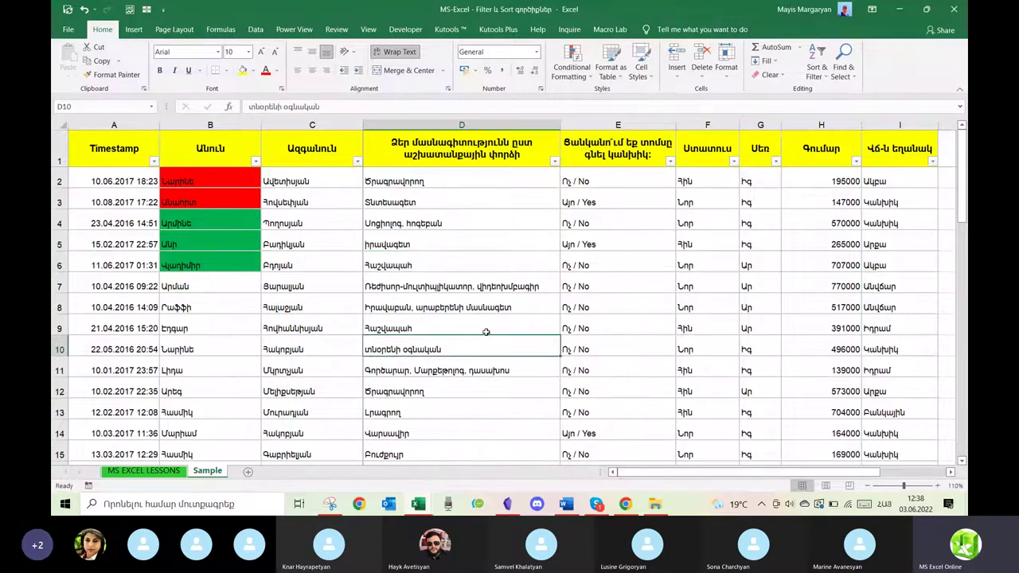
{"action": "left_click", "coordinate": [357, 161]}
{"action": "left_click", "coordinate": [243, 178]}
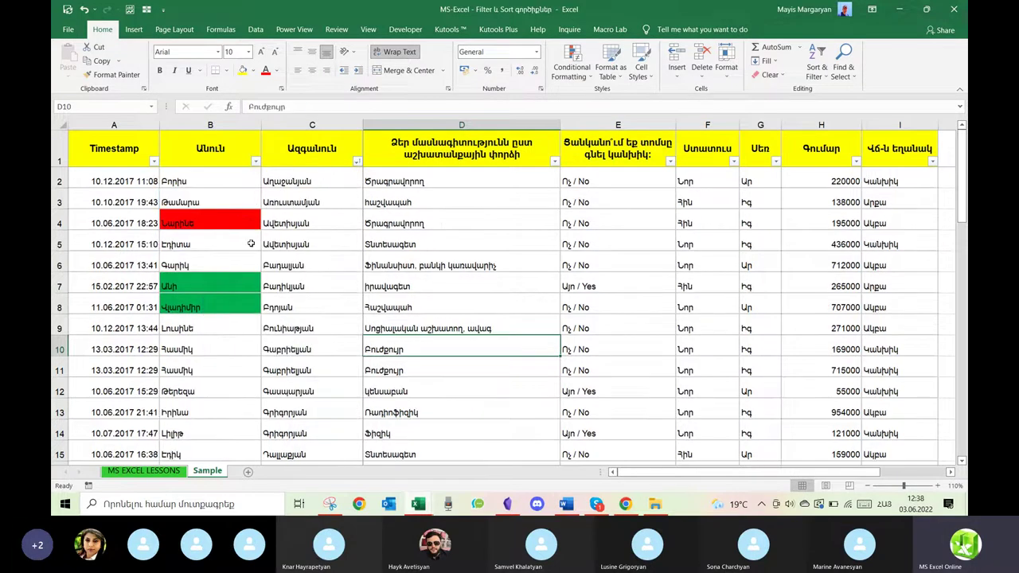
Review the sorted table, selecting the red-filled name cell B4 and cell D7.
{"action": "left_click", "coordinate": [216, 225]}
{"action": "scroll", "coordinate": [211, 328], "scroll_direction": "down", "scroll_amount": 3}
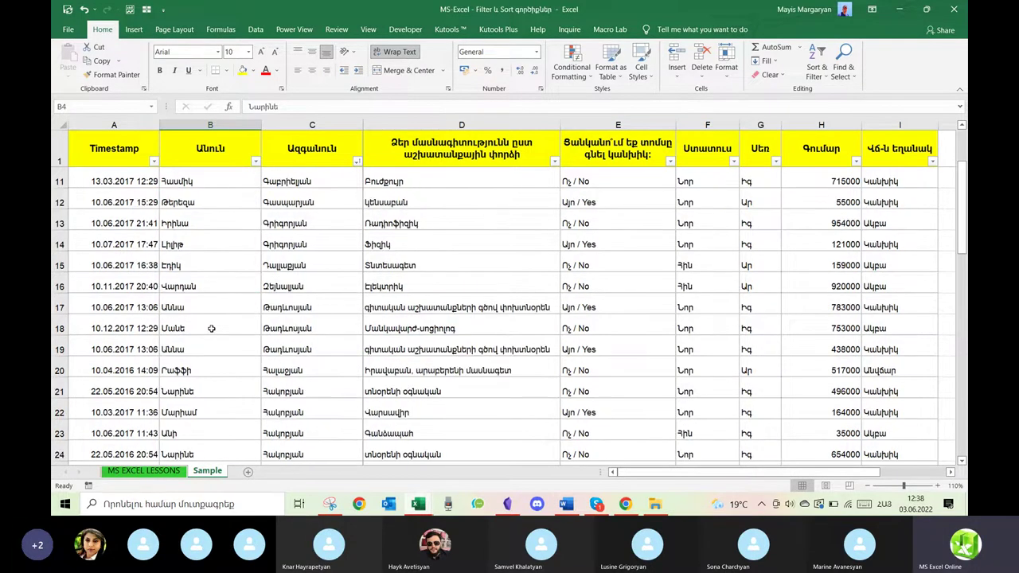
{"action": "scroll", "coordinate": [211, 328], "scroll_direction": "down", "scroll_amount": 3}
{"action": "scroll", "coordinate": [211, 328], "scroll_direction": "down", "scroll_amount": 1}
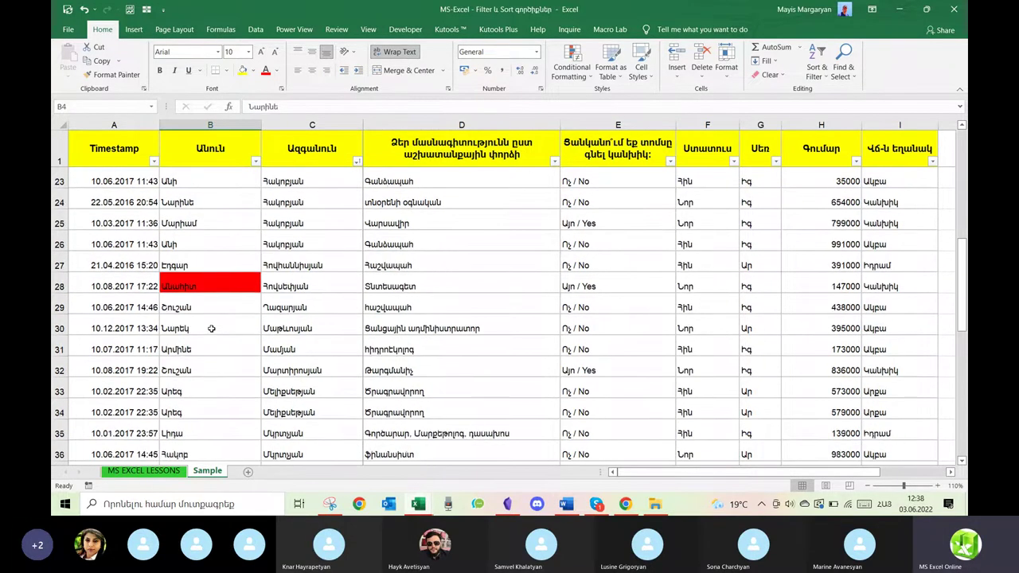
{"action": "scroll", "coordinate": [211, 328], "scroll_direction": "up", "scroll_amount": 7}
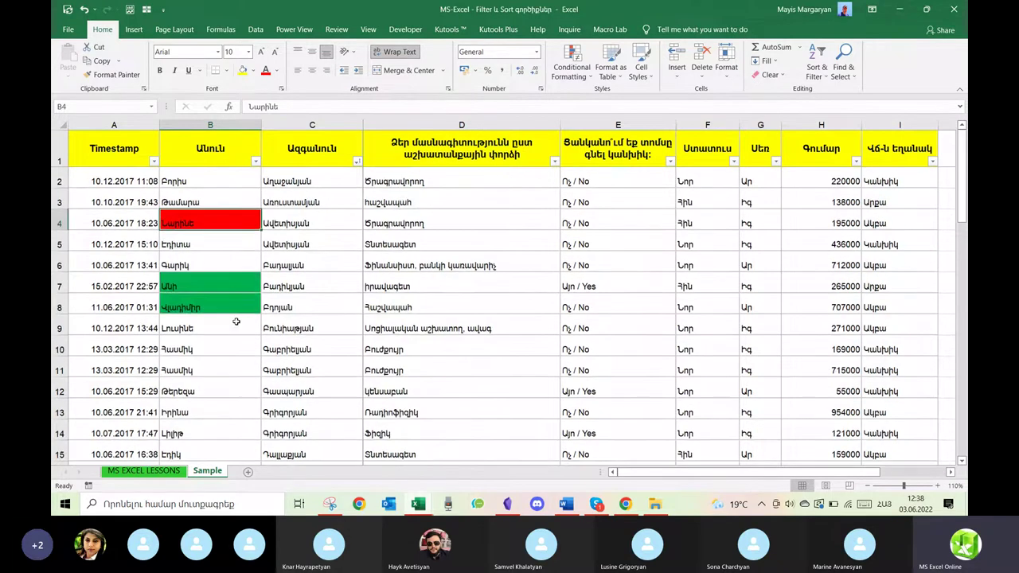
{"action": "left_click", "coordinate": [492, 279]}
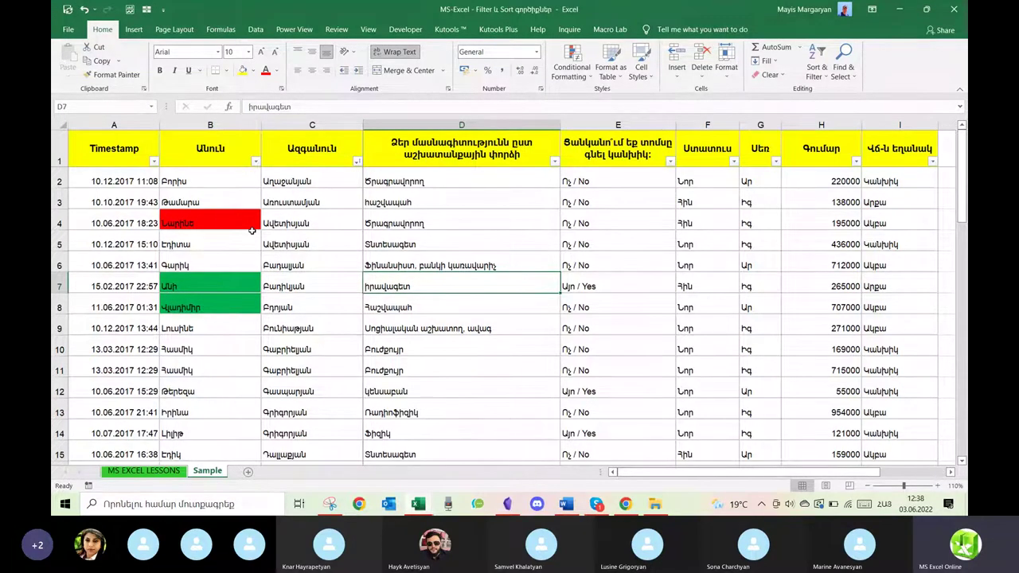
{"action": "left_click", "coordinate": [255, 163]}
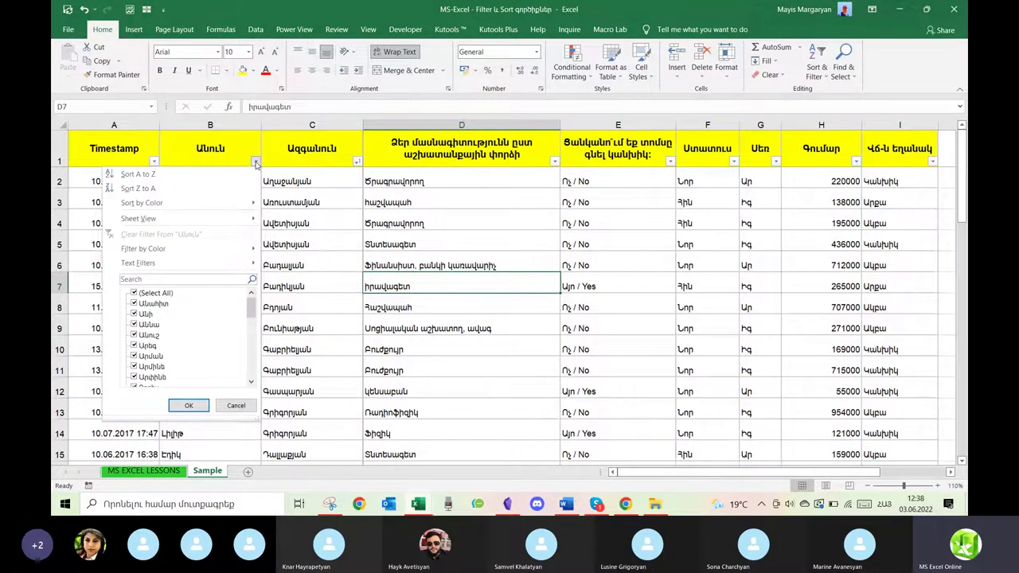
{"action": "mouse_move", "coordinate": [164, 252]}
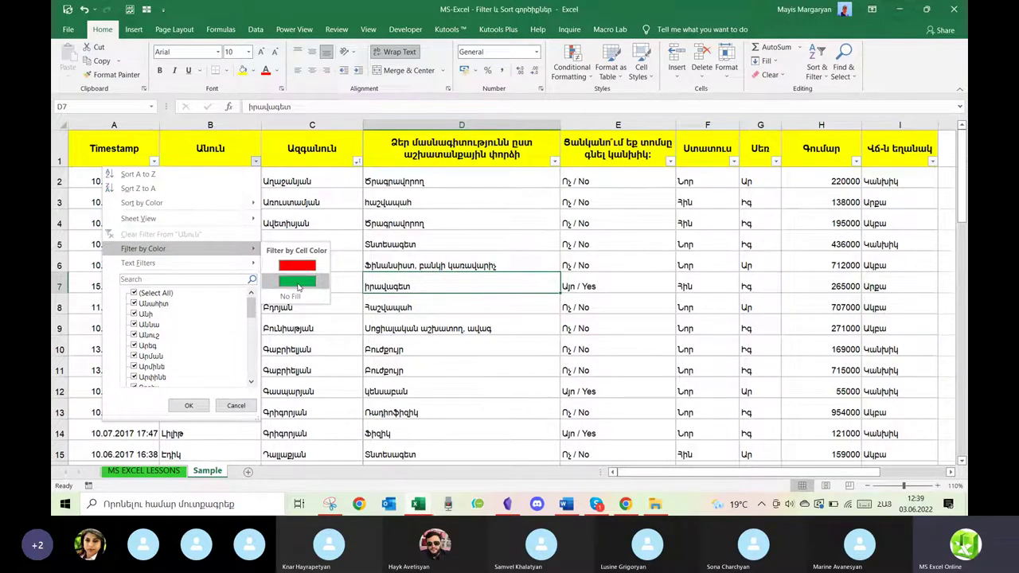
{"action": "left_click", "coordinate": [298, 282]}
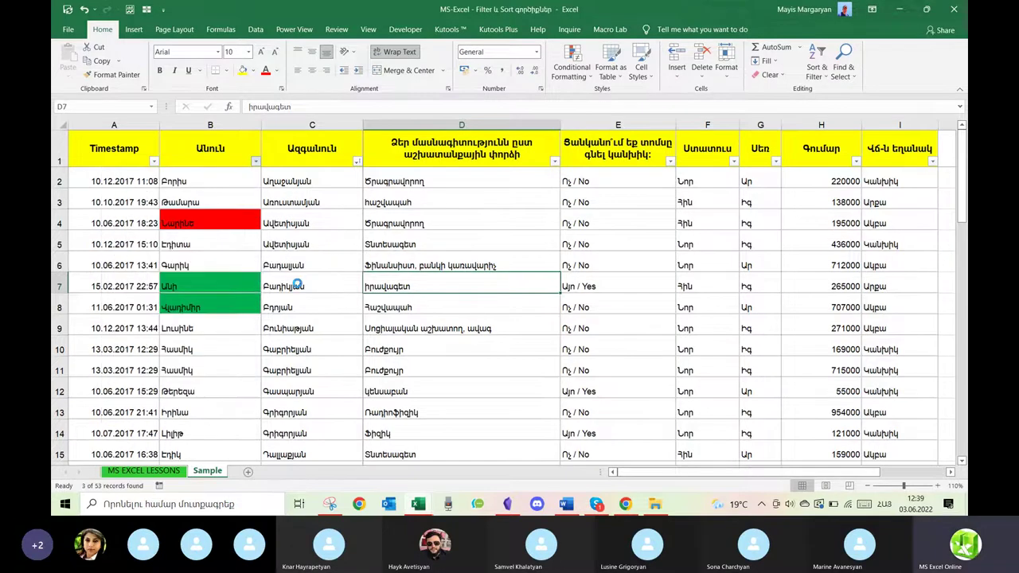
{"action": "left_click", "coordinate": [255, 162]}
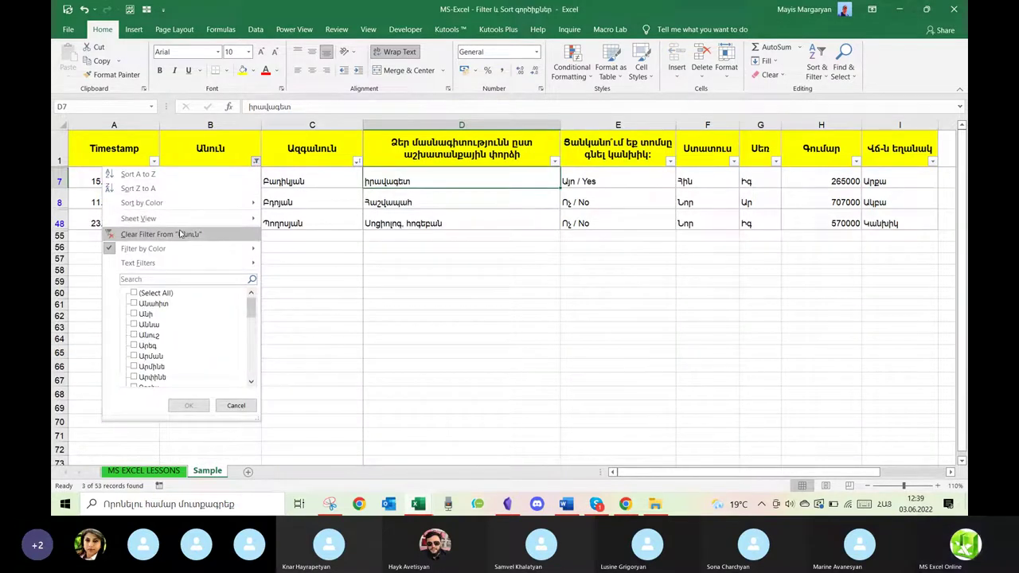
{"action": "left_click", "coordinate": [180, 234]}
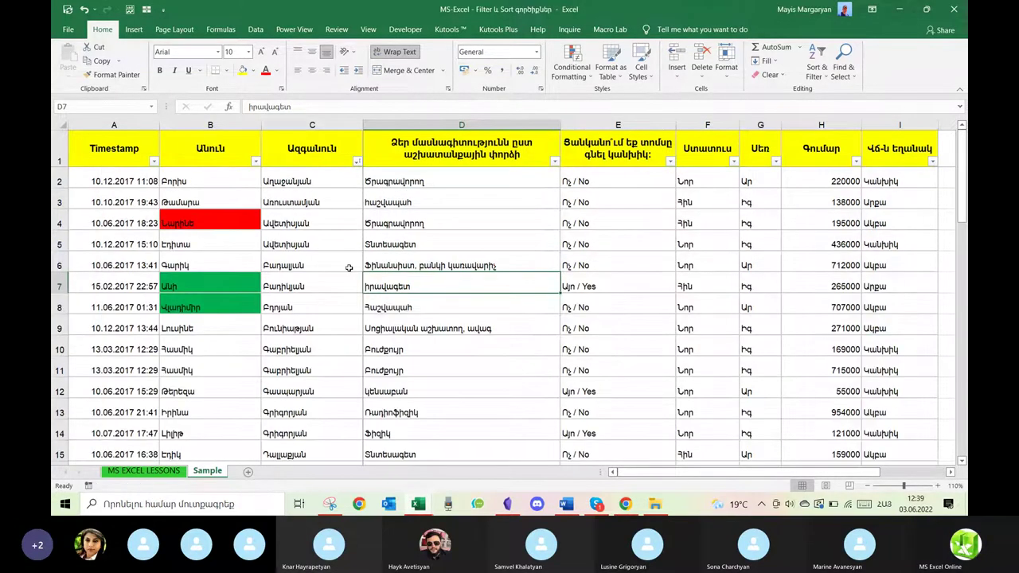
{"action": "left_click", "coordinate": [469, 264]}
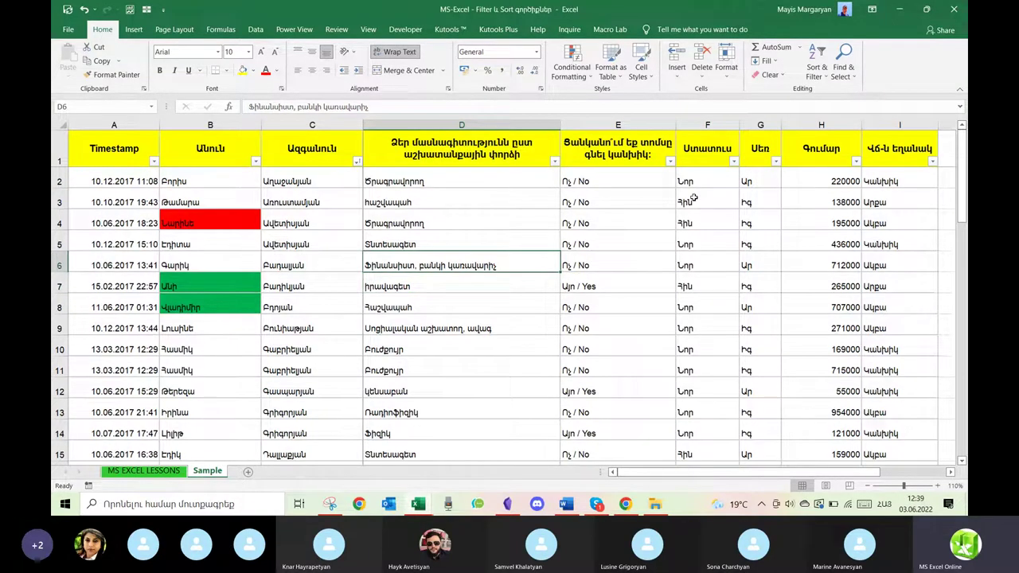
Sort the table rows by amount from largest to smallest.
{"action": "left_click", "coordinate": [670, 161]}
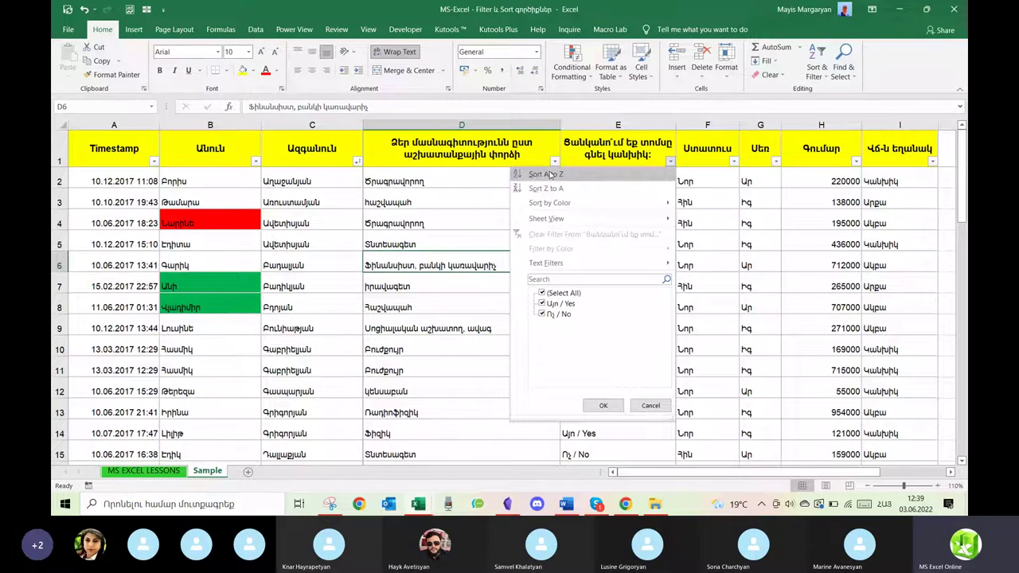
{"action": "key", "text": "Escape"}
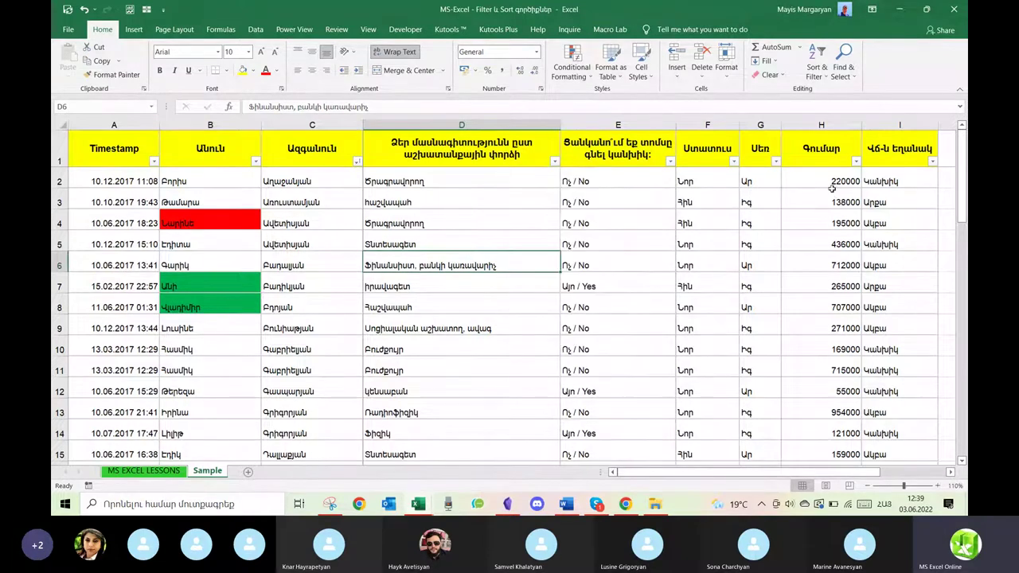
{"action": "left_click", "coordinate": [855, 162]}
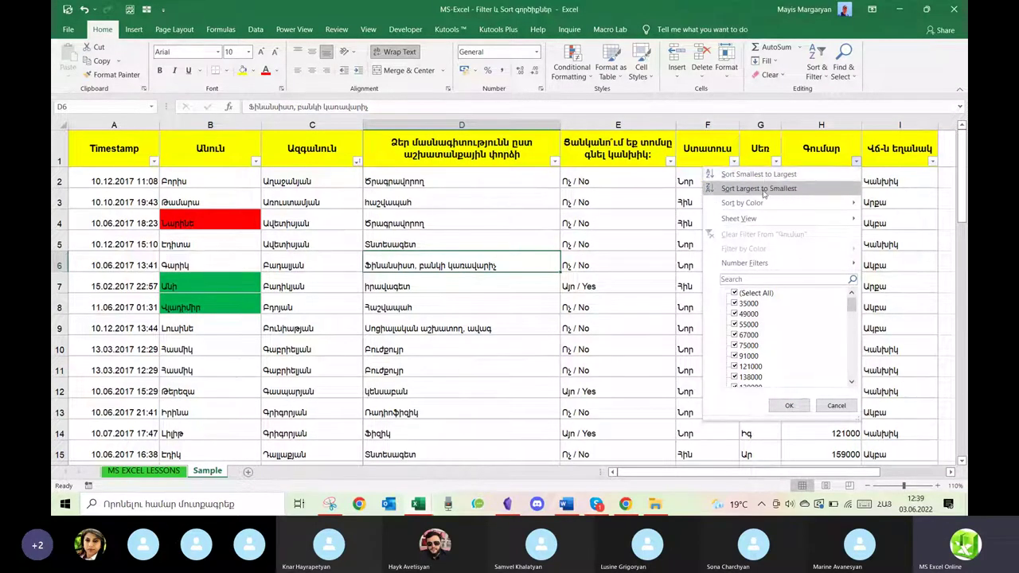
{"action": "left_click", "coordinate": [763, 190]}
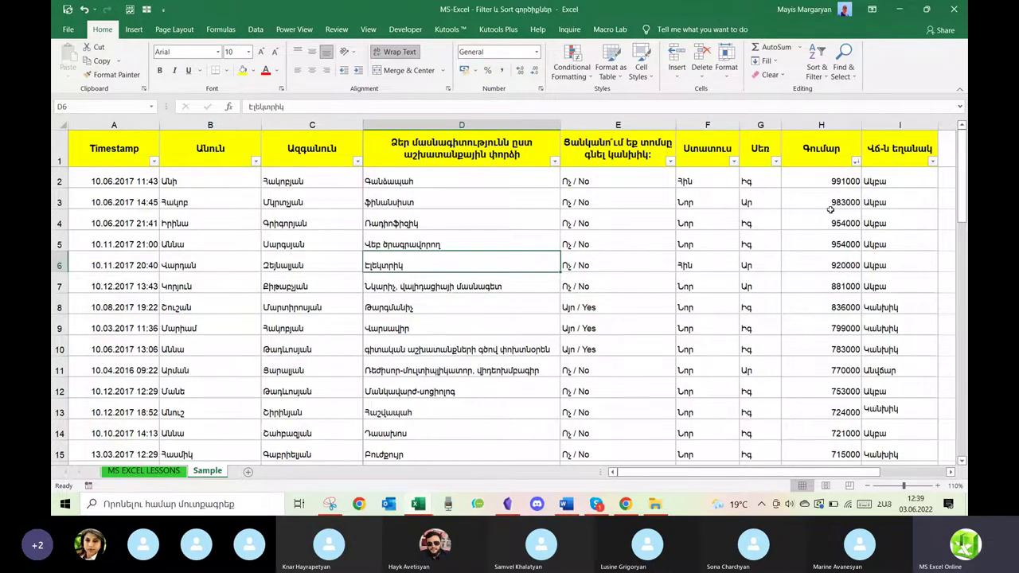
{"action": "scroll", "coordinate": [831, 208], "scroll_direction": "down", "scroll_amount": 1}
{"action": "scroll", "coordinate": [830, 208], "scroll_direction": "up", "scroll_amount": 1}
Sort rows by name A to Z, then bring up the Timestamp column's sort menu.
{"action": "left_click", "coordinate": [256, 161]}
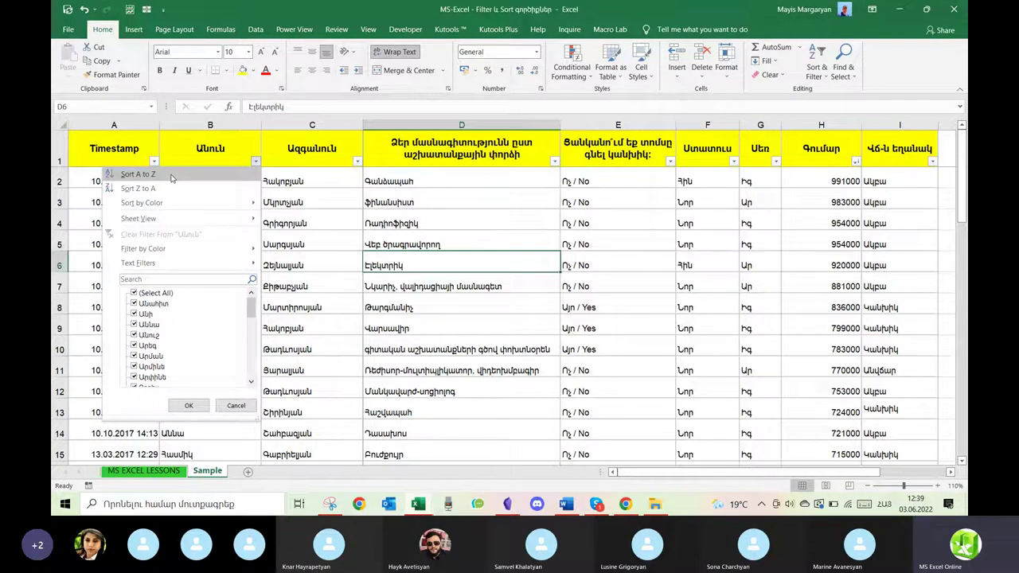
{"action": "left_click", "coordinate": [137, 174]}
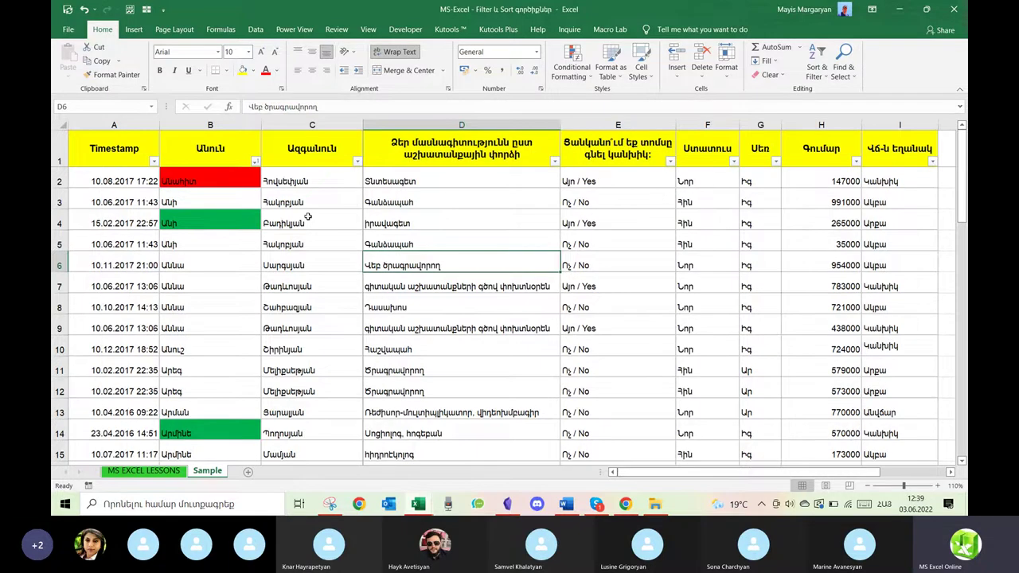
{"action": "scroll", "coordinate": [308, 216], "scroll_direction": "down", "scroll_amount": 7}
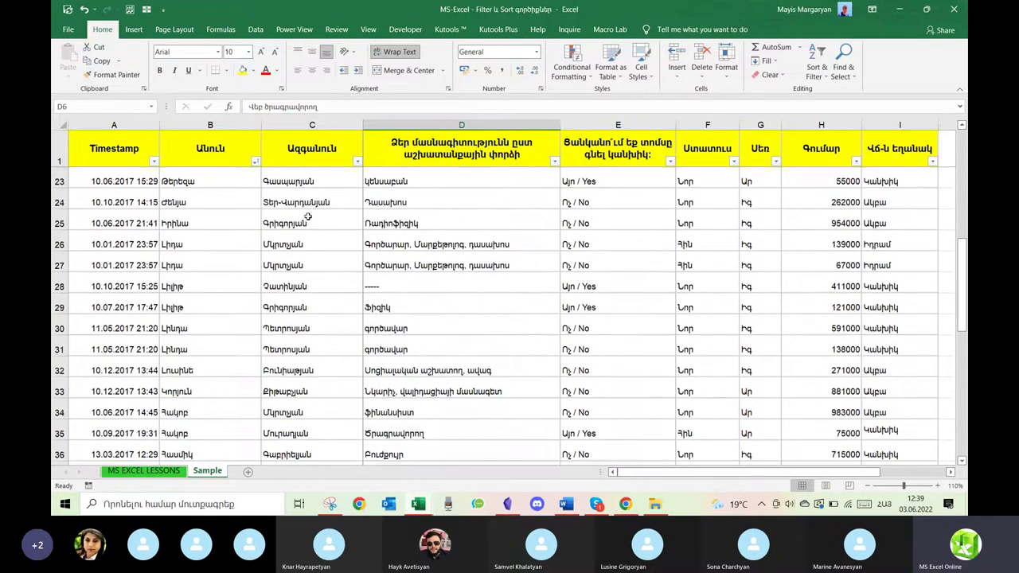
{"action": "scroll", "coordinate": [308, 216], "scroll_direction": "up", "scroll_amount": 7}
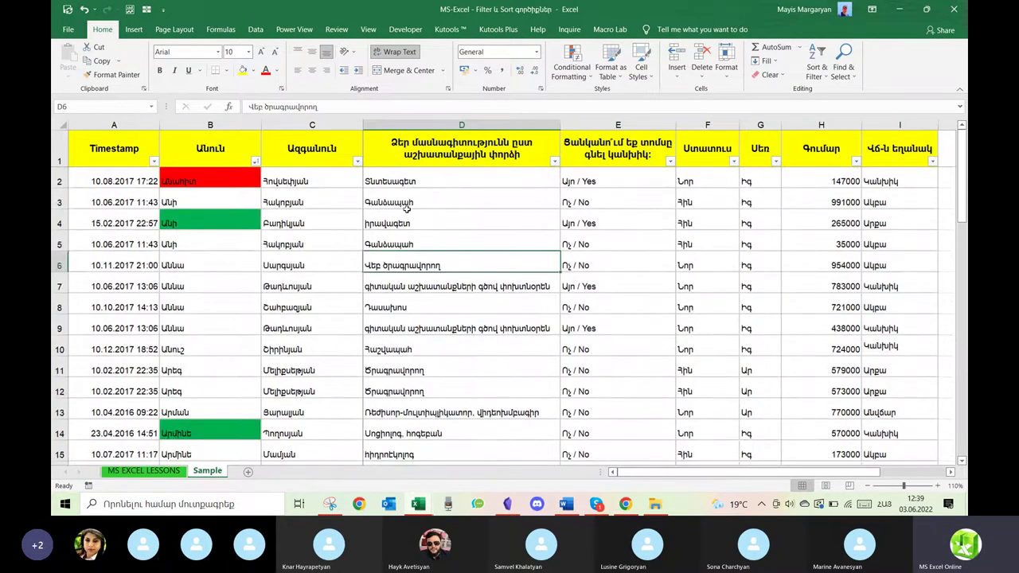
{"action": "left_click", "coordinate": [154, 162]}
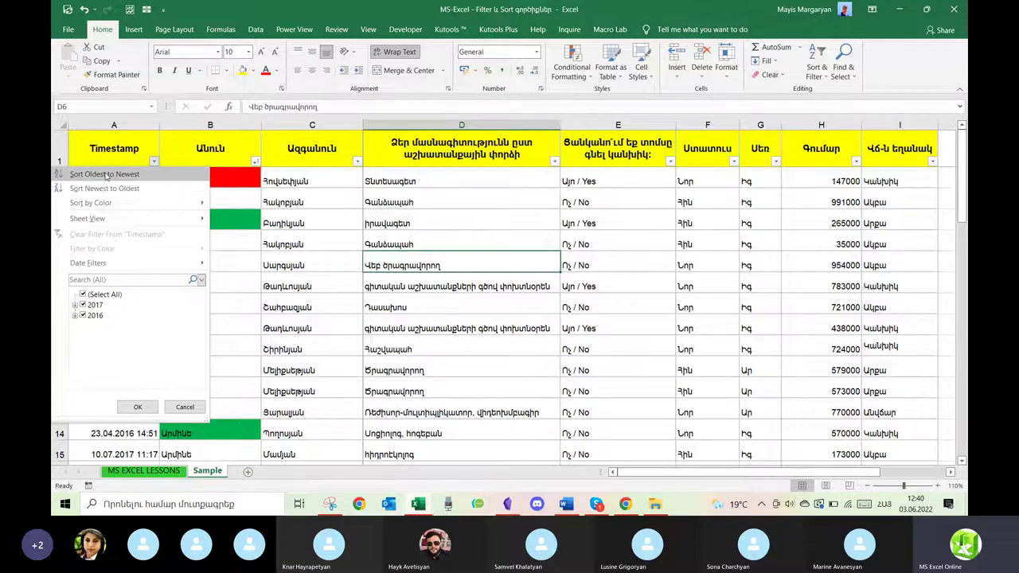
Sort the table by Timestamp newest to oldest, then oldest to newest.
{"action": "left_click", "coordinate": [99, 189]}
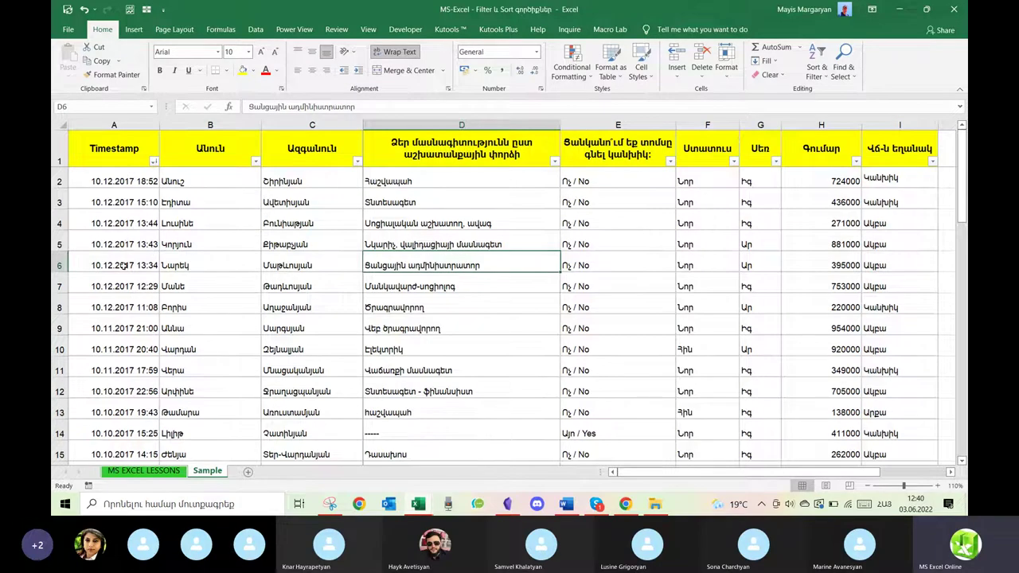
{"action": "scroll", "coordinate": [123, 265], "scroll_direction": "down", "scroll_amount": 9}
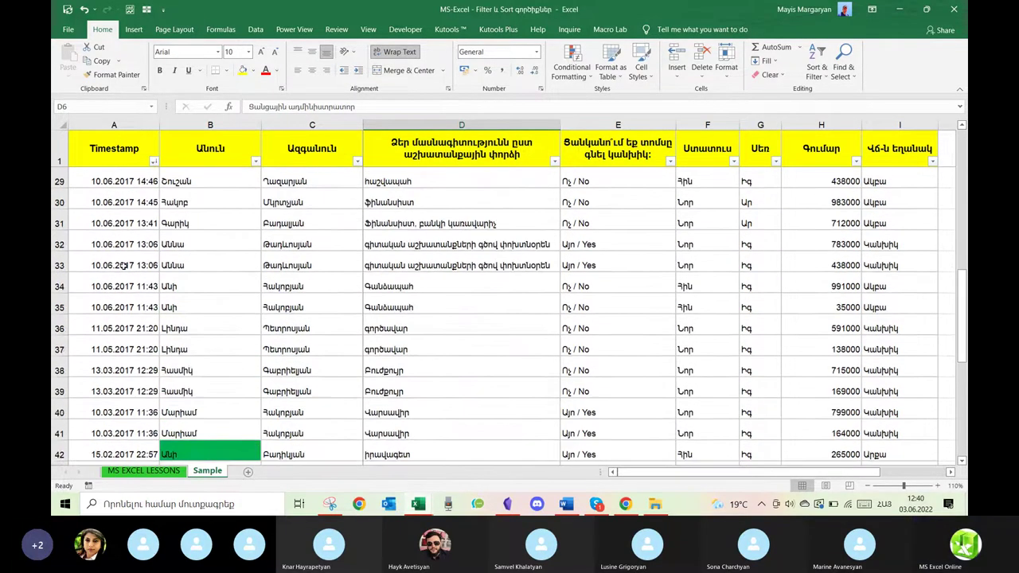
{"action": "scroll", "coordinate": [123, 265], "scroll_direction": "down", "scroll_amount": 3}
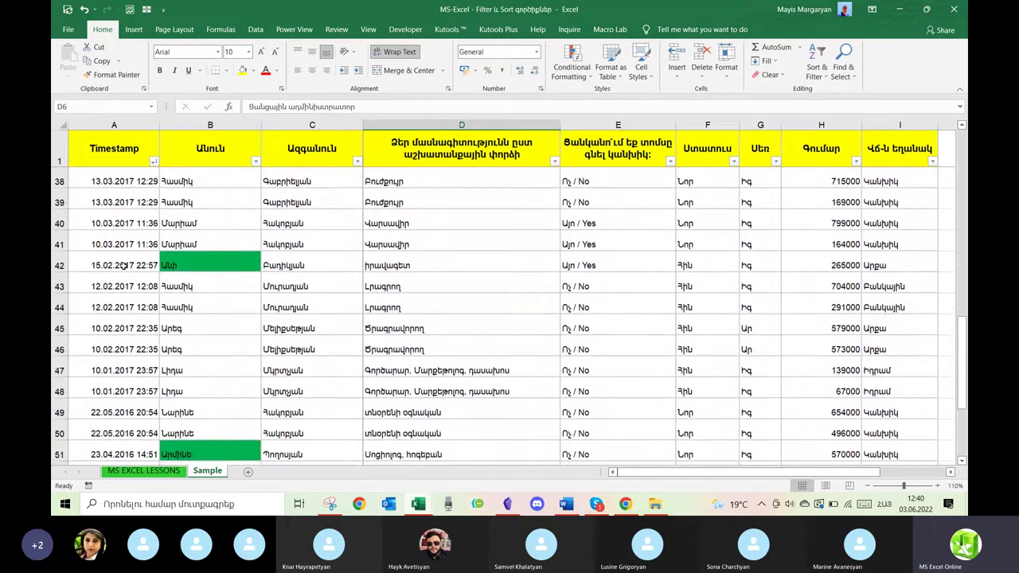
{"action": "scroll", "coordinate": [123, 265], "scroll_direction": "up", "scroll_amount": 12}
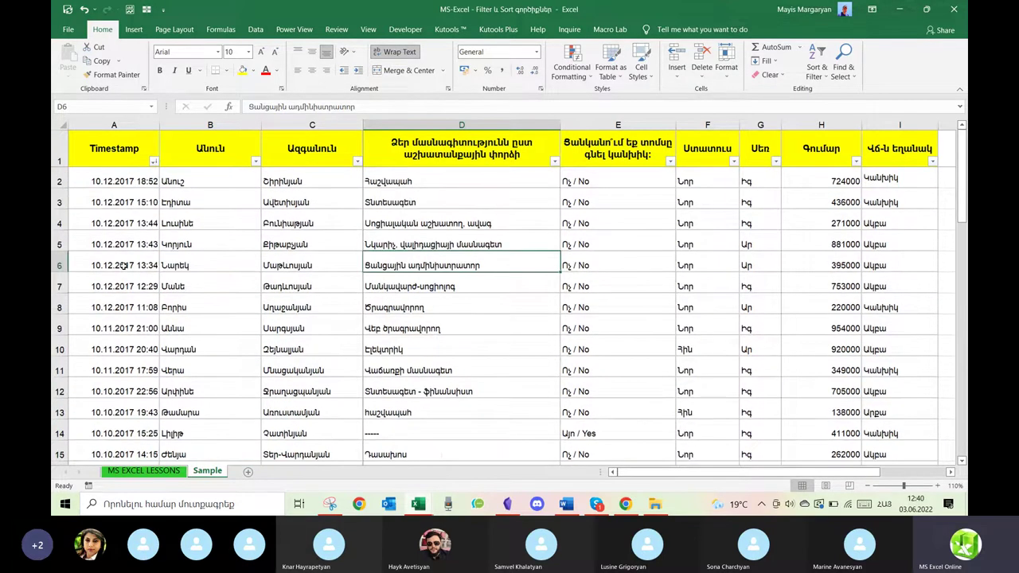
{"action": "left_click", "coordinate": [154, 163]}
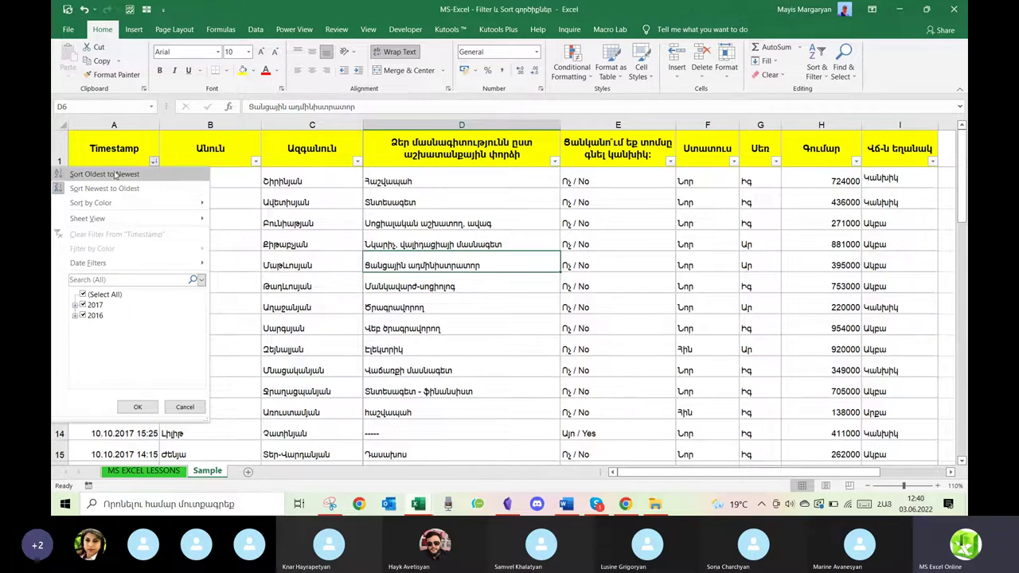
{"action": "left_click", "coordinate": [114, 175]}
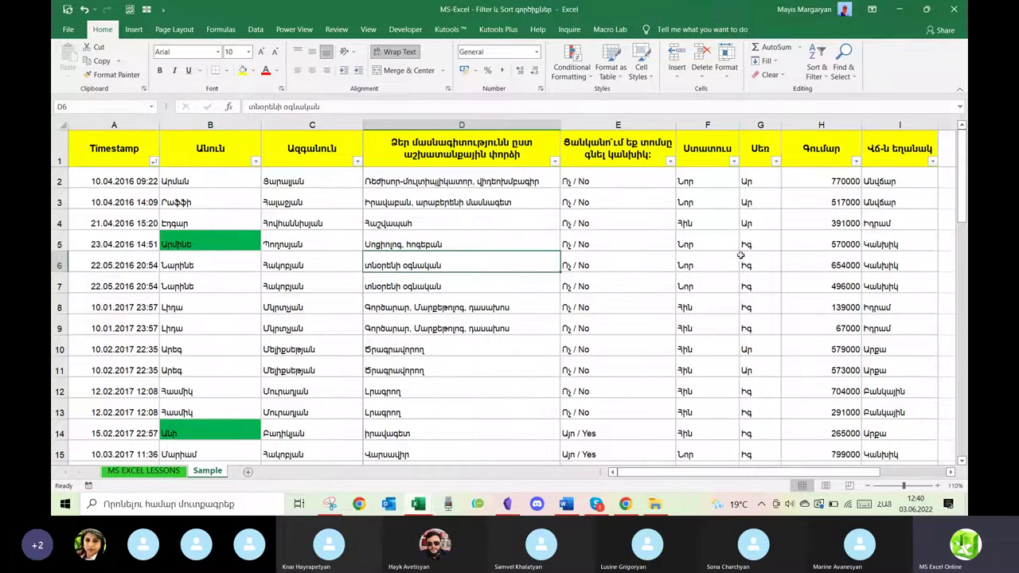
Sort the table by surname in column C from Z to A.
{"action": "left_click", "coordinate": [255, 162]}
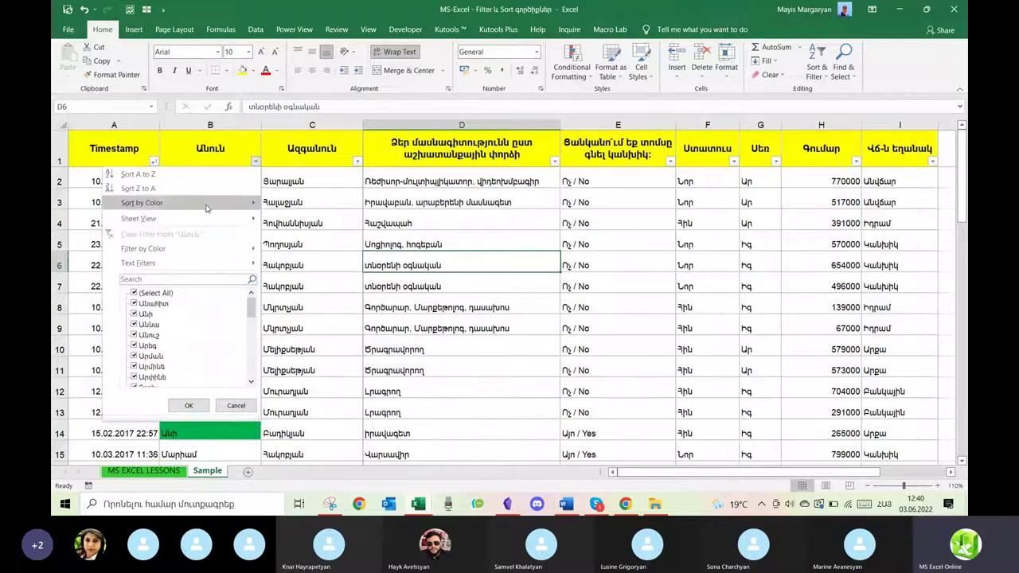
{"action": "mouse_move", "coordinate": [198, 251]}
{"action": "key", "text": "Escape"}
{"action": "key", "text": "Escape"}
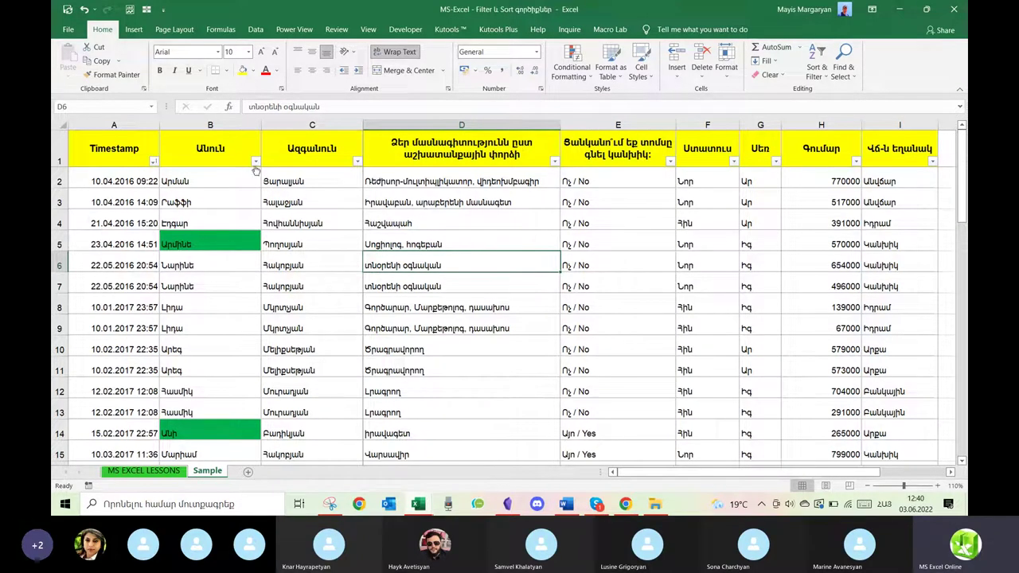
{"action": "left_click", "coordinate": [357, 161]}
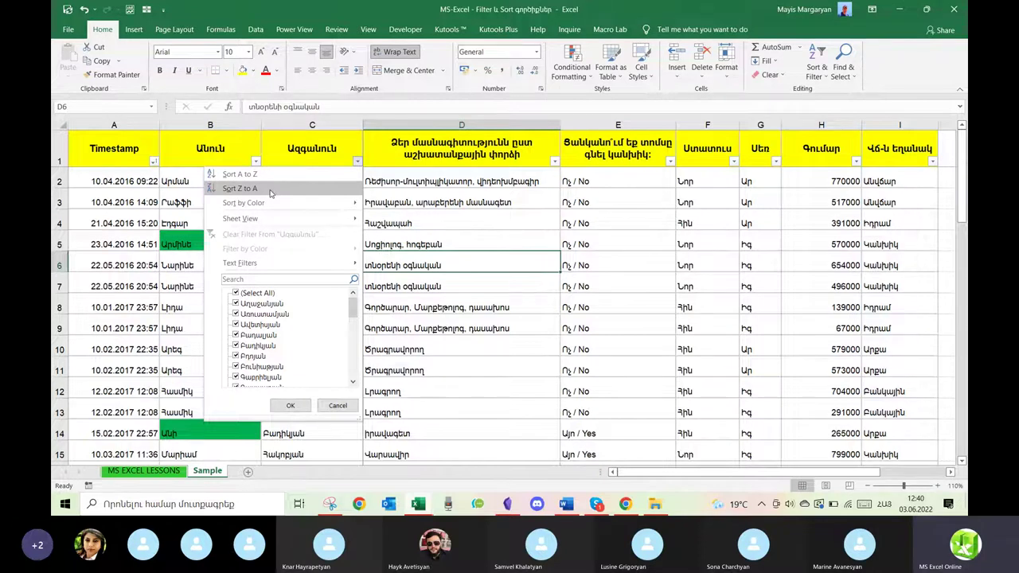
{"action": "left_click", "coordinate": [240, 188]}
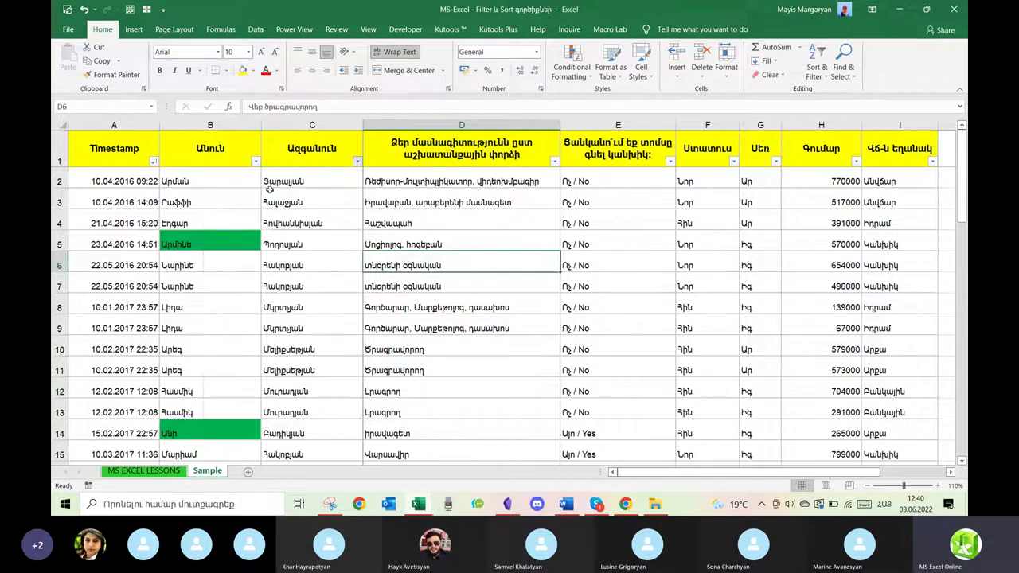
{"action": "left_click_drag", "start_coordinate": [623, 478], "coordinate": [719, 483]}
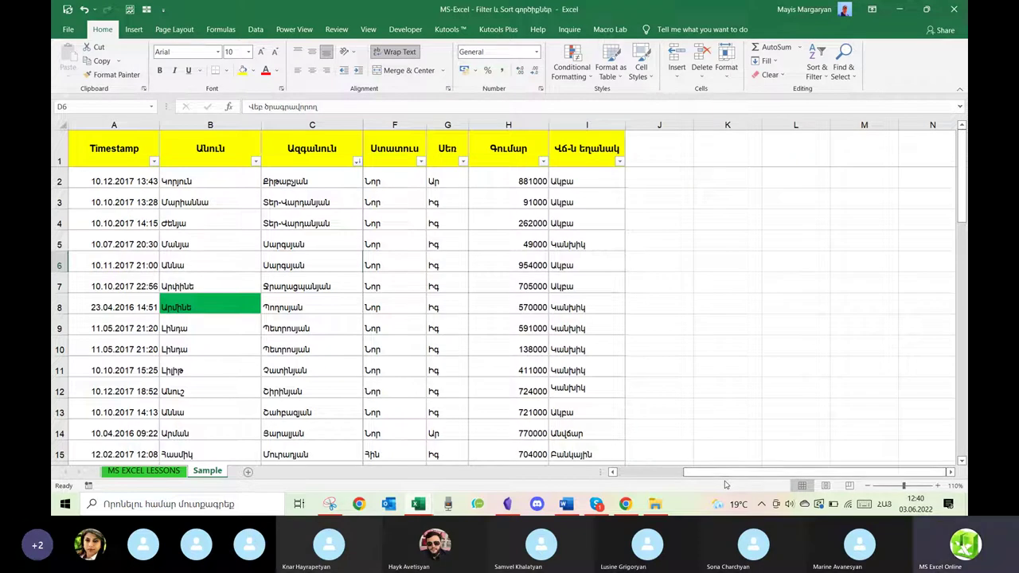
{"action": "left_click_drag", "start_coordinate": [723, 152], "coordinate": [859, 414]}
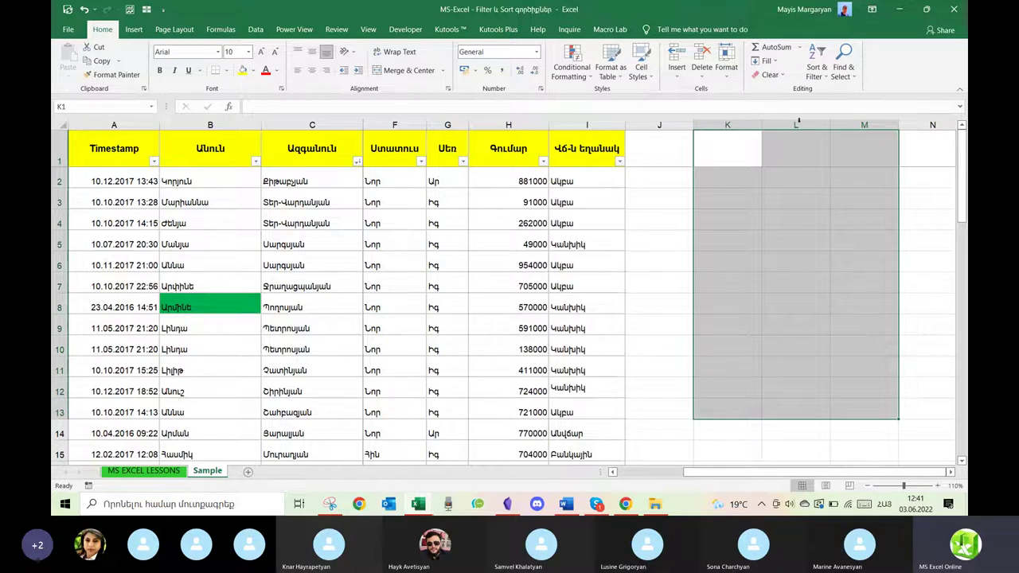
{"action": "left_click", "coordinate": [658, 125]}
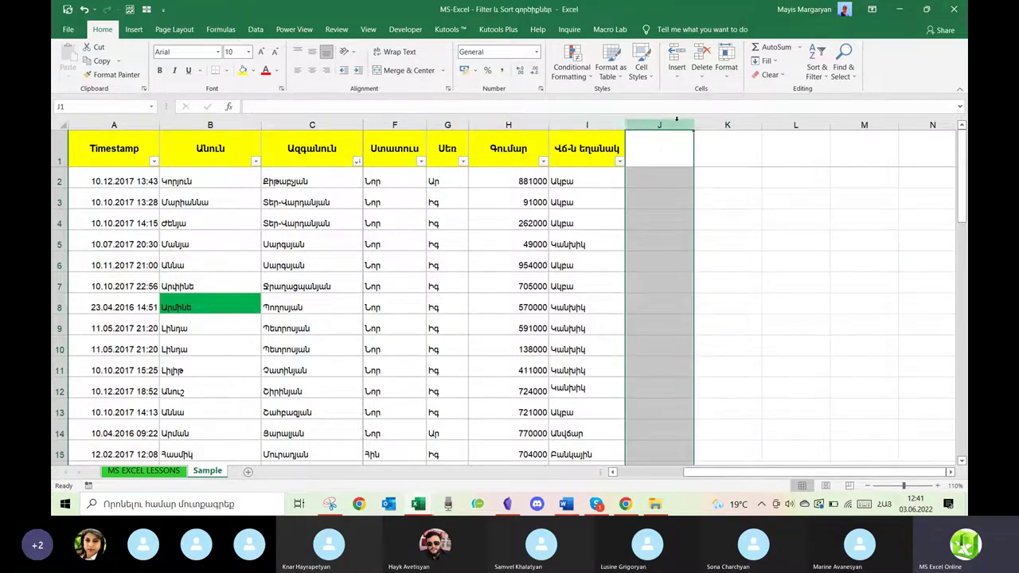
{"action": "left_click_drag", "start_coordinate": [721, 125], "coordinate": [864, 125]}
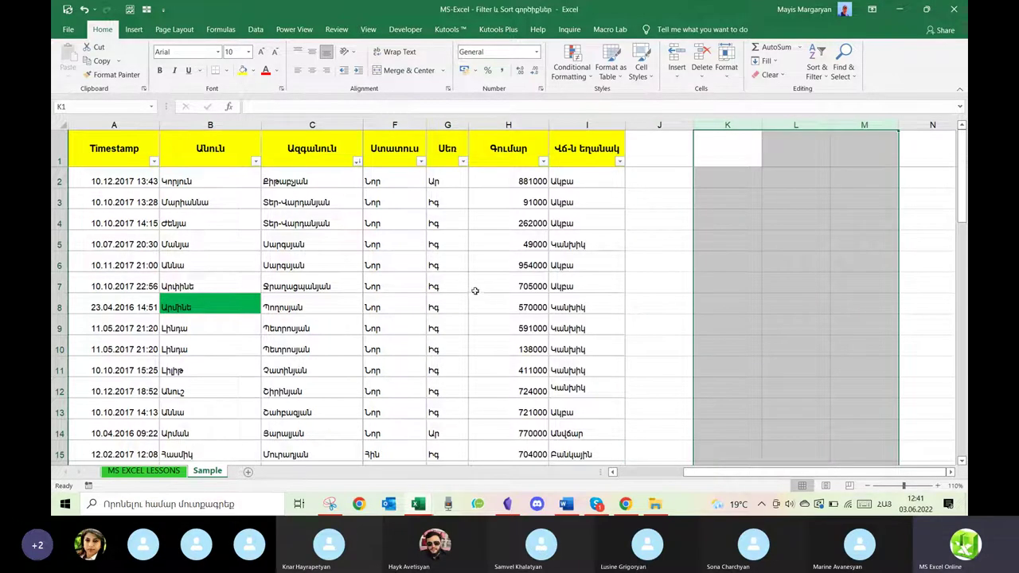
{"action": "left_click", "coordinate": [669, 126]}
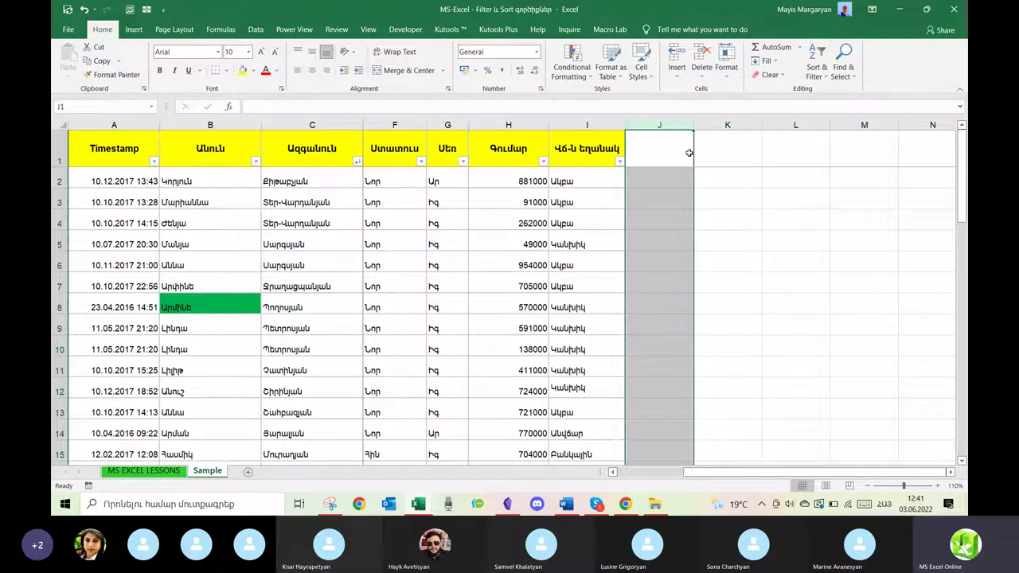
{"action": "left_click", "coordinate": [677, 143]}
{"action": "left_click_drag", "start_coordinate": [701, 145], "coordinate": [828, 334]}
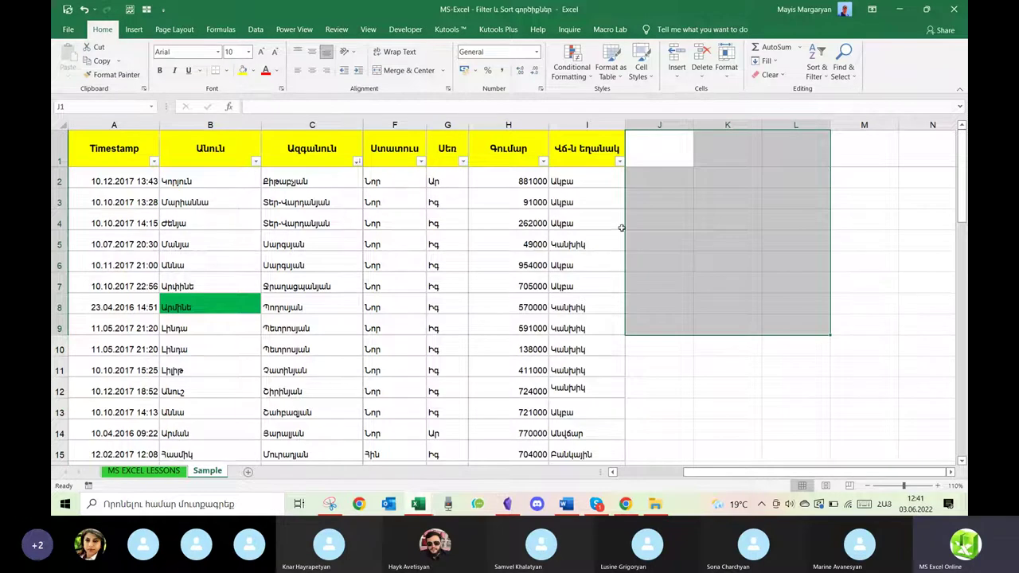
{"action": "left_click", "coordinate": [732, 258]}
{"action": "key", "text": "ctrl+z"}
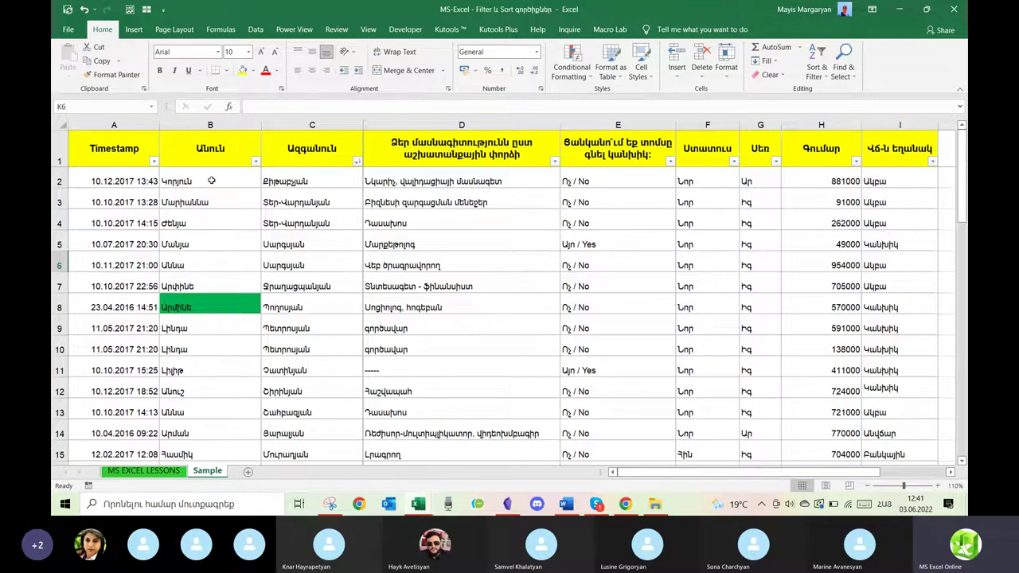
Select A1:I9 and sort only those rows by Timestamp, oldest to newest.
{"action": "left_click_drag", "start_coordinate": [118, 148], "coordinate": [810, 328]}
{"action": "left_click", "coordinate": [817, 70]}
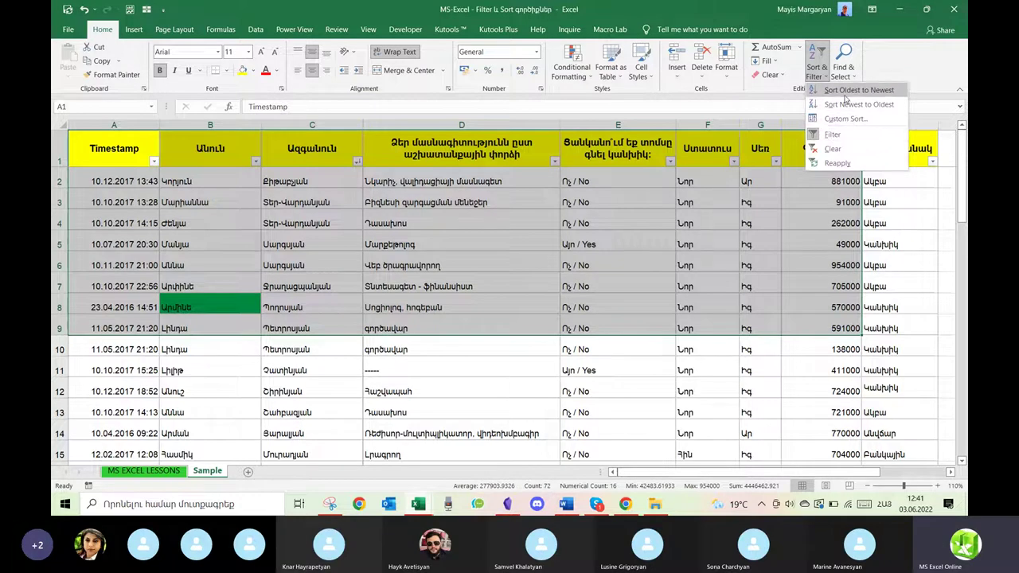
{"action": "left_click", "coordinate": [845, 94]}
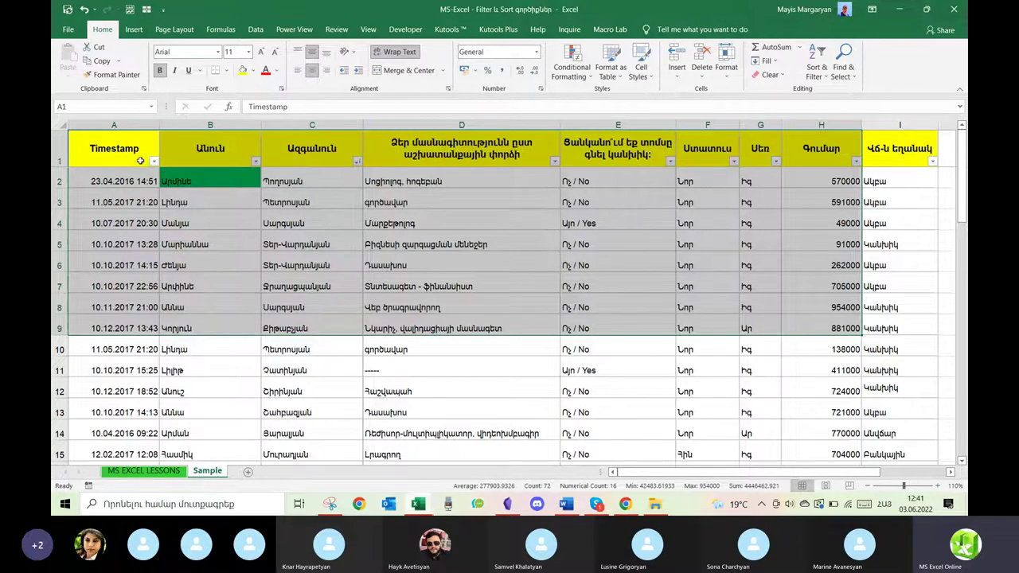
Undo the reorder of rows 2–9 and deselect by picking cell D7.
{"action": "left_click", "coordinate": [816, 63]}
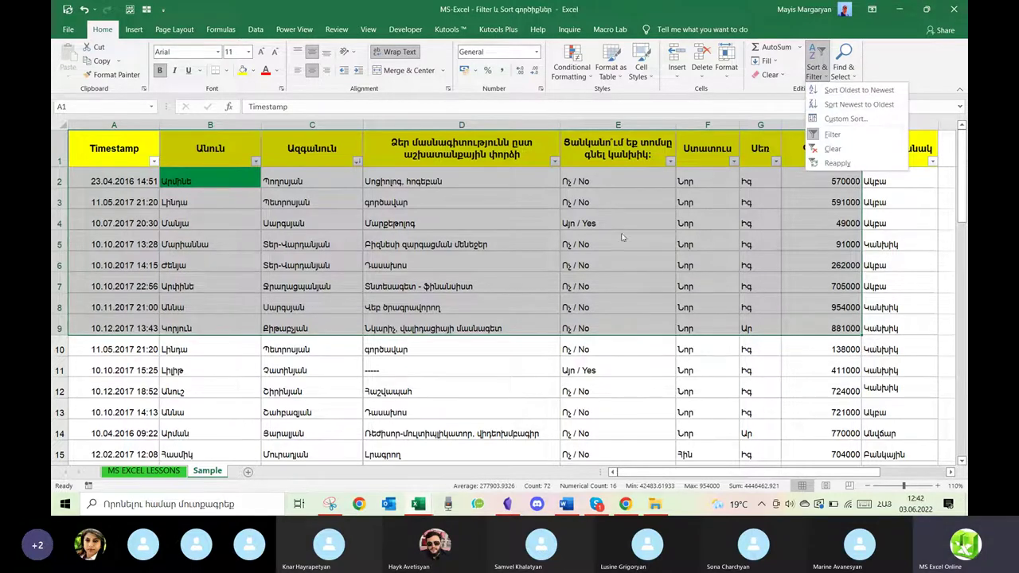
{"action": "key", "text": "Escape"}
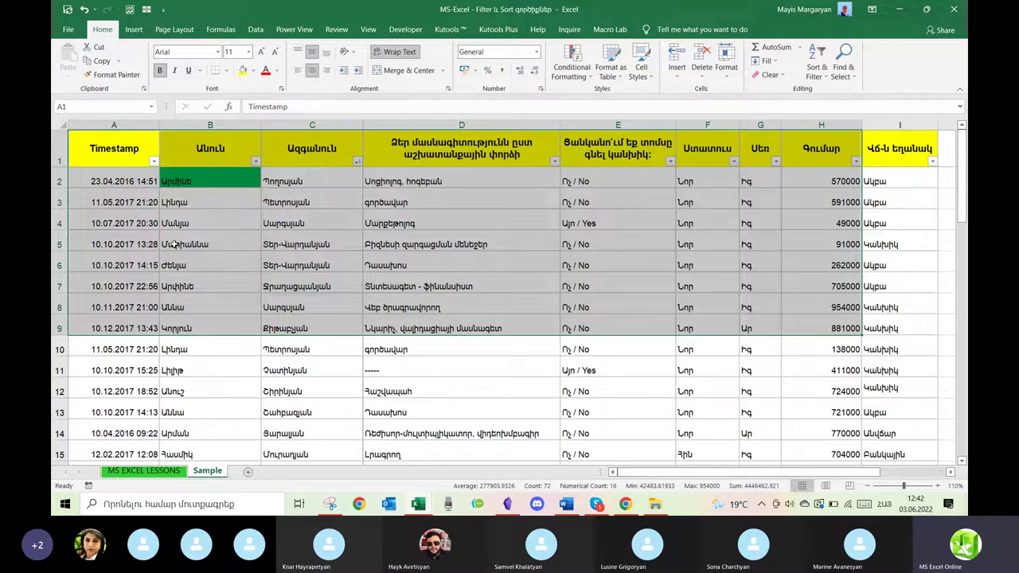
{"action": "key", "text": "ctrl+z"}
{"action": "left_click", "coordinate": [448, 292]}
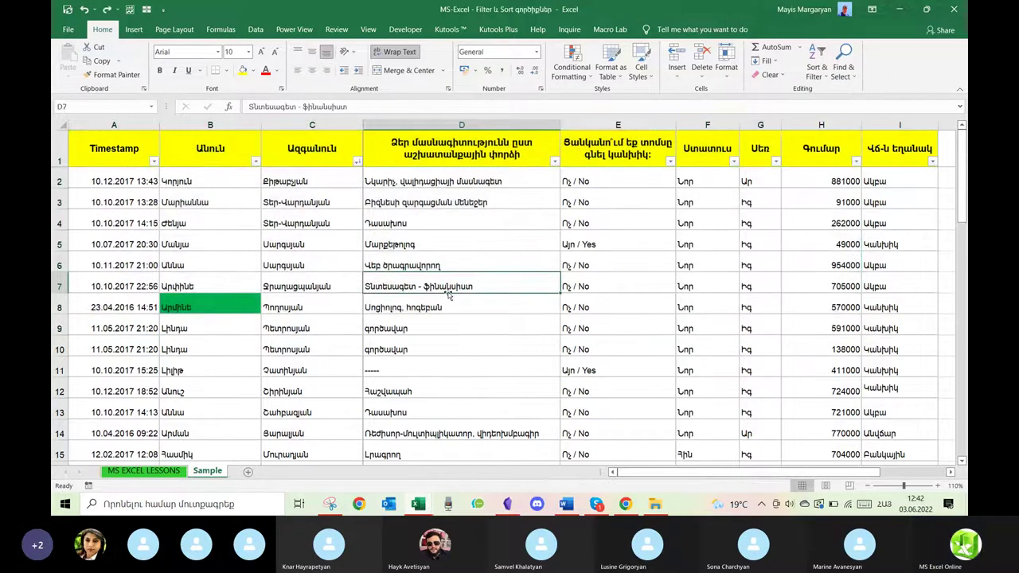
Select the table header and first rows (A1 to E11), then pick cell C7.
{"action": "left_click_drag", "start_coordinate": [125, 158], "coordinate": [738, 336]}
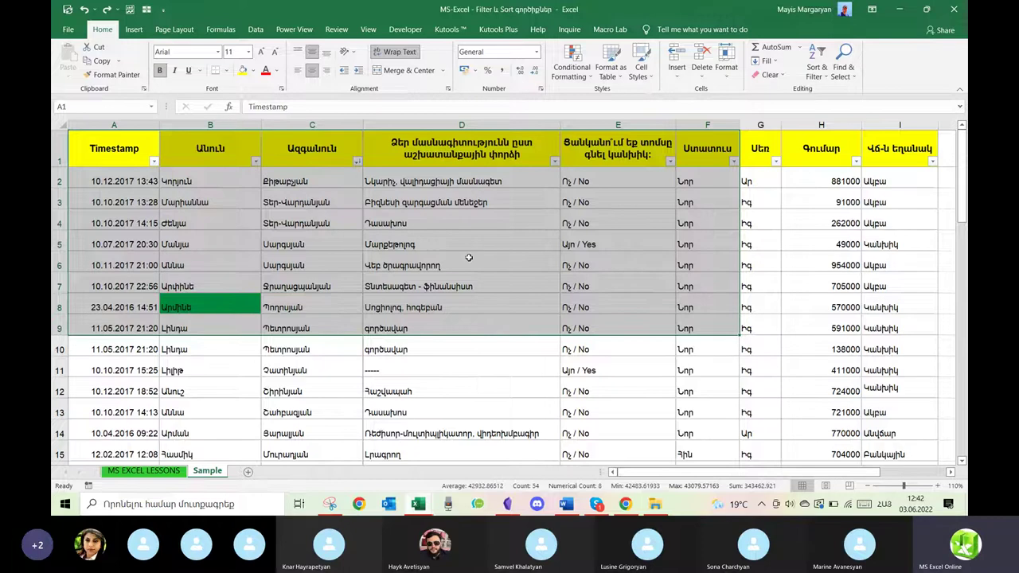
{"action": "left_click", "coordinate": [436, 223]}
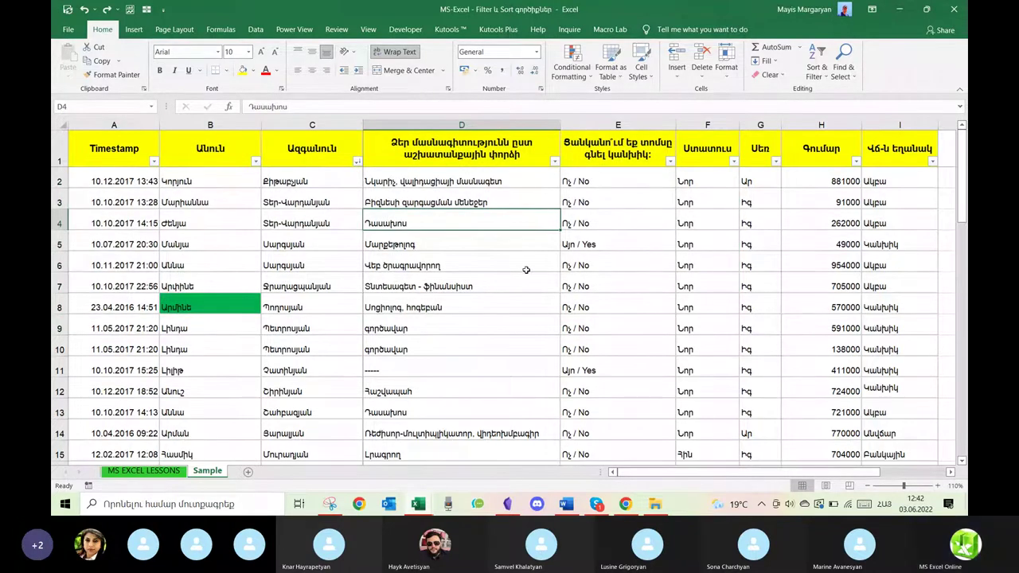
{"action": "mouse_move", "coordinate": [133, 149]}
{"action": "left_mouse_down"}
{"action": "mouse_move", "coordinate": [358, 187]}
{"action": "mouse_move", "coordinate": [667, 367]}
{"action": "left_mouse_up"}
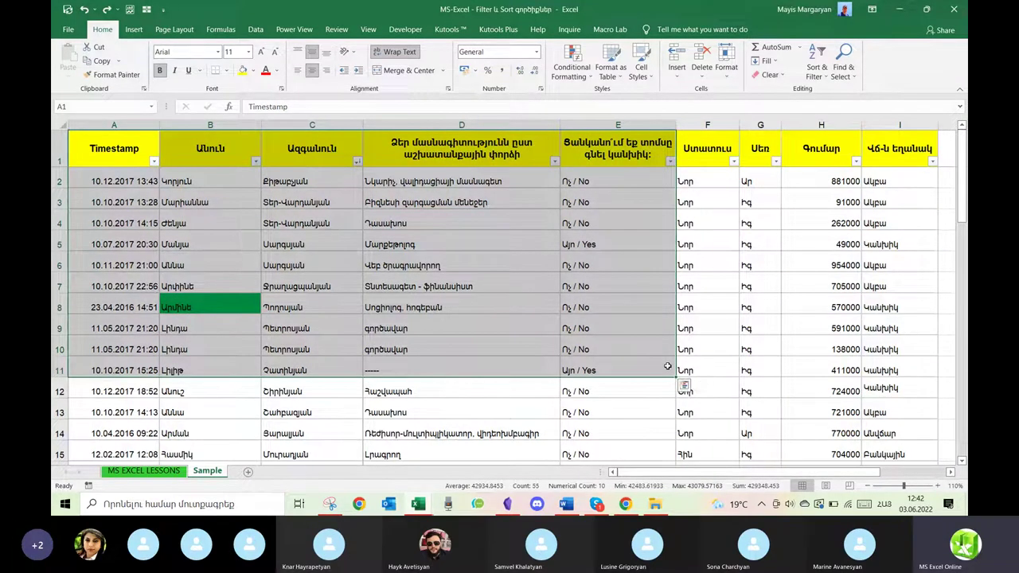
{"action": "left_click", "coordinate": [438, 290]}
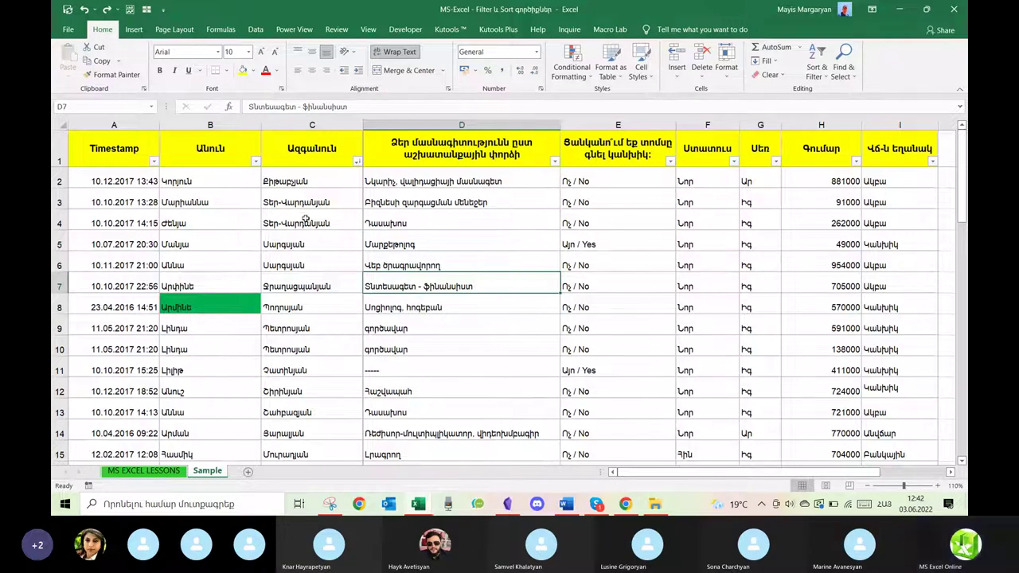
{"action": "left_click", "coordinate": [314, 277]}
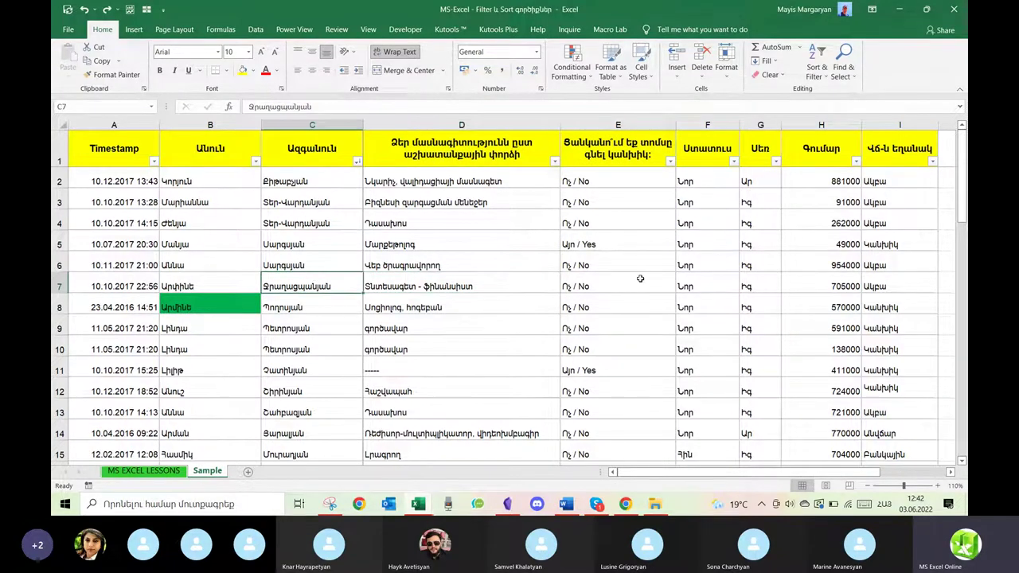
Scroll through the sheet and pick a cell in column D to sort by.
{"action": "scroll", "coordinate": [550, 288], "scroll_direction": "down", "scroll_amount": 1}
{"action": "scroll", "coordinate": [550, 289], "scroll_direction": "down", "scroll_amount": 9}
{"action": "scroll", "coordinate": [551, 288], "scroll_direction": "down", "scroll_amount": 15}
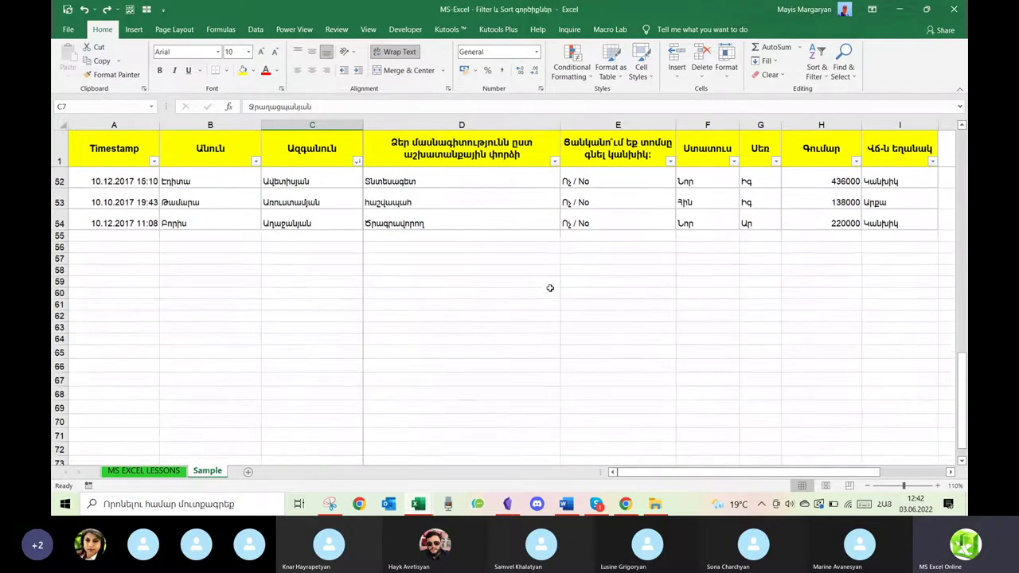
{"action": "scroll", "coordinate": [550, 288], "scroll_direction": "up", "scroll_amount": 20}
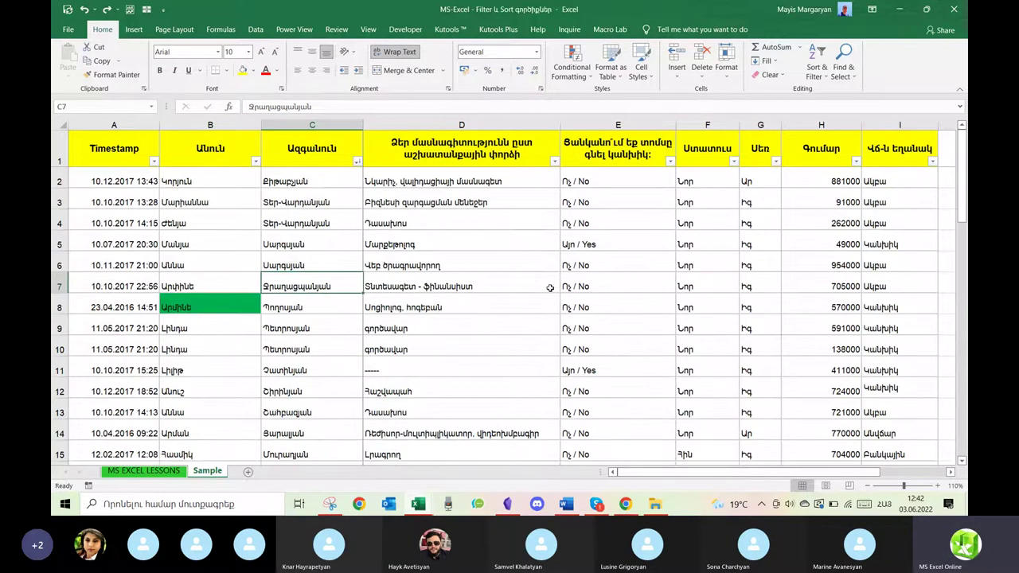
{"action": "left_click", "coordinate": [499, 264]}
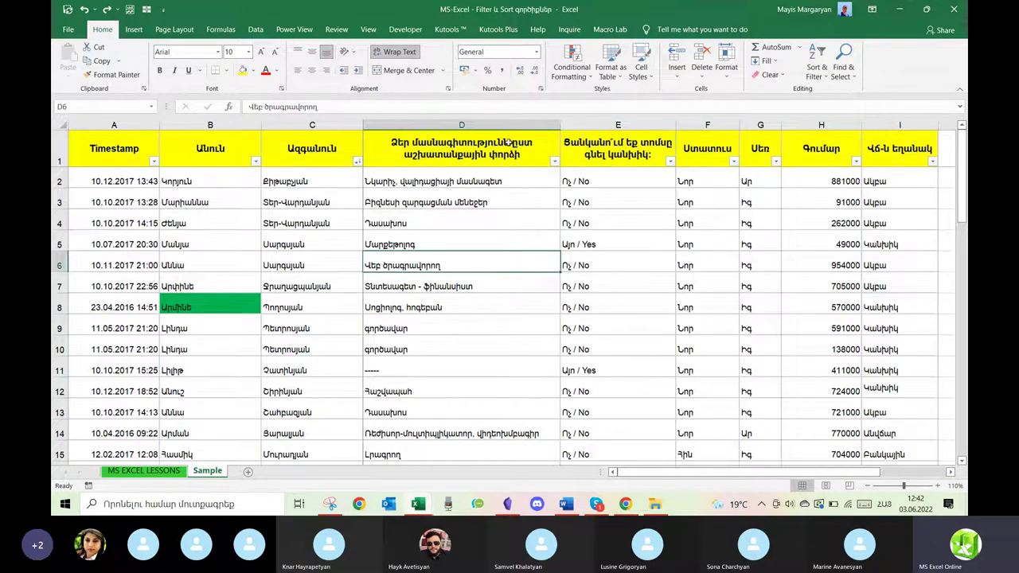
Sort by column D Z to A, then A to Z, then by Գումար largest to smallest.
{"action": "left_click", "coordinate": [817, 64]}
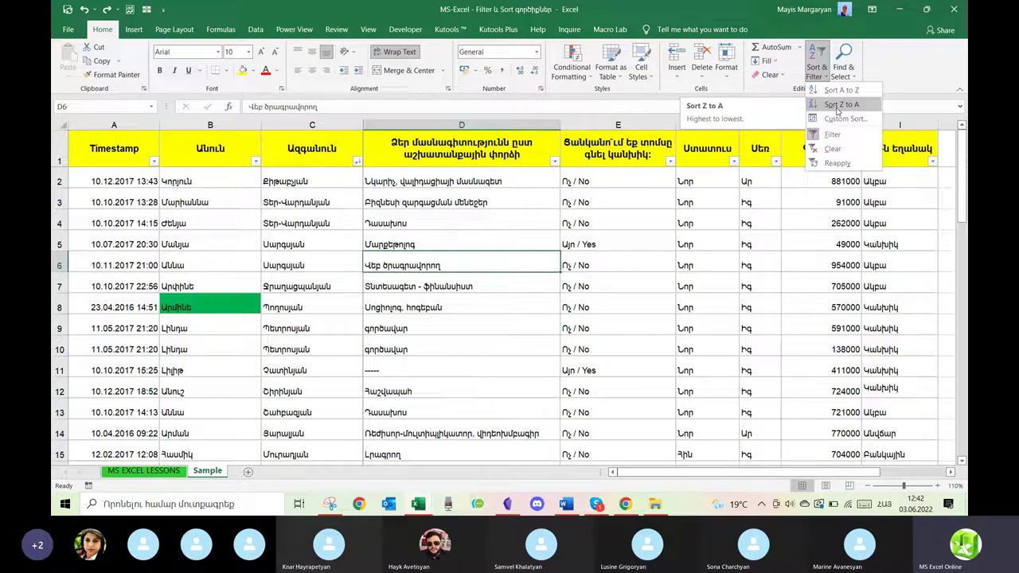
{"action": "left_click", "coordinate": [840, 105]}
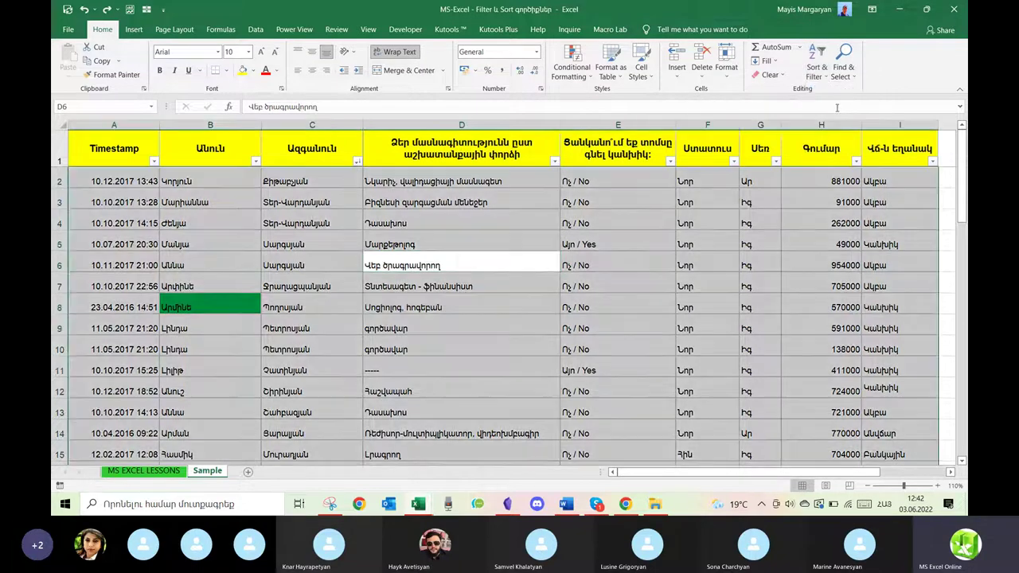
{"action": "left_click", "coordinate": [817, 70]}
{"action": "left_click", "coordinate": [841, 90]}
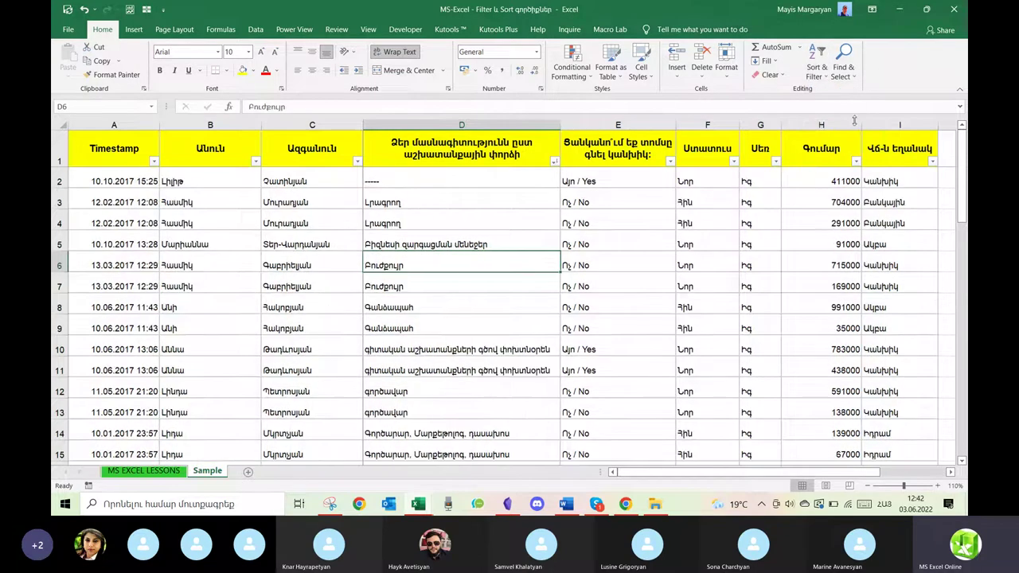
{"action": "left_click", "coordinate": [826, 243]}
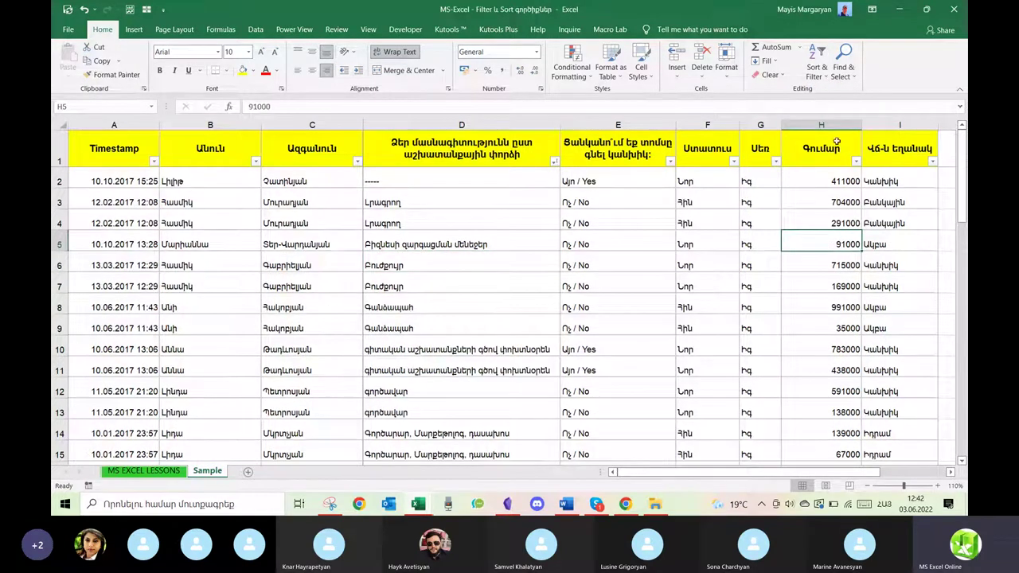
{"action": "left_click", "coordinate": [824, 80]}
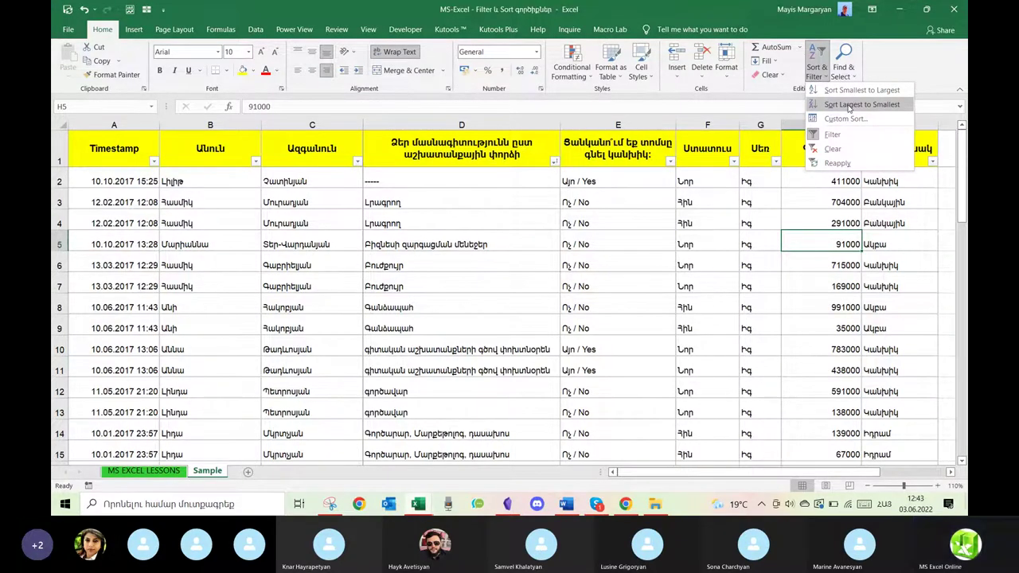
{"action": "left_click", "coordinate": [849, 104]}
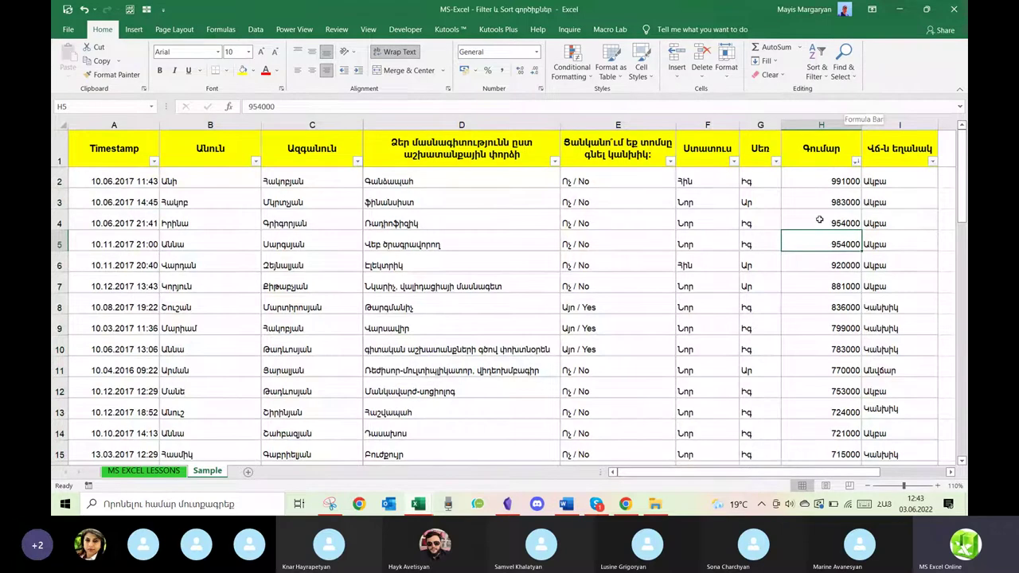
Clear any active column filters from the table via the Գումար header.
{"action": "left_click", "coordinate": [856, 161]}
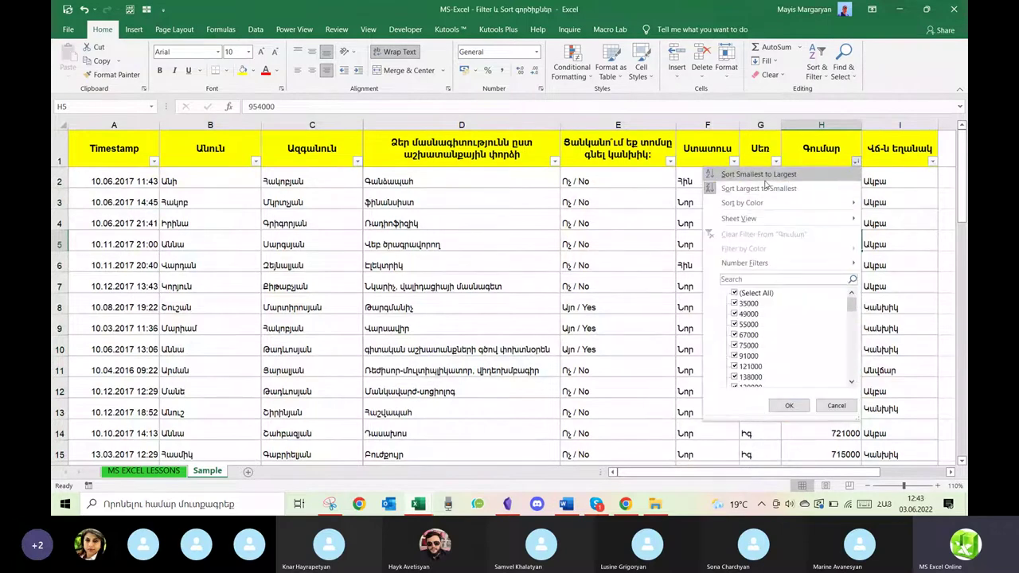
{"action": "key", "text": "Escape"}
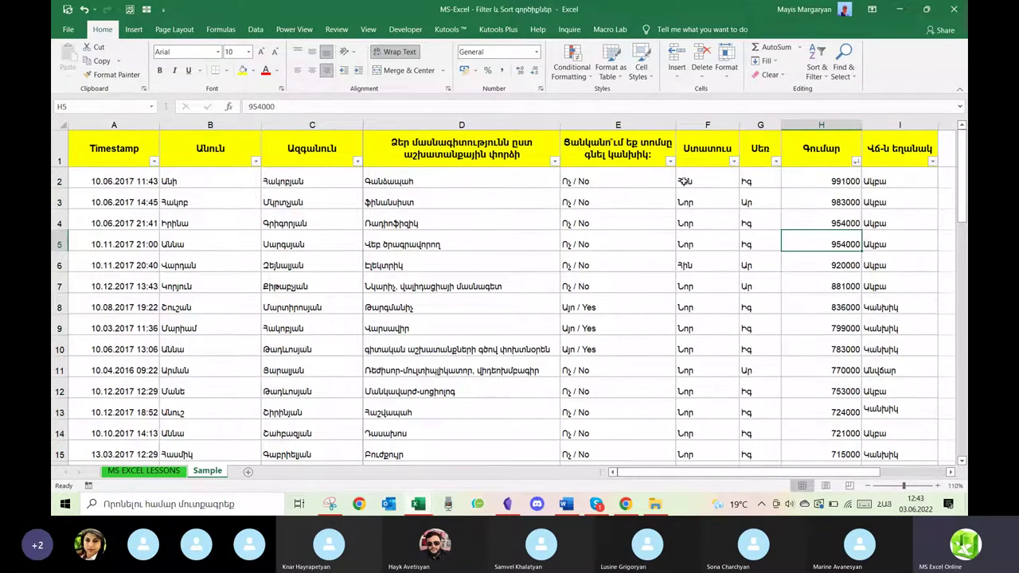
{"action": "left_click", "coordinate": [825, 155]}
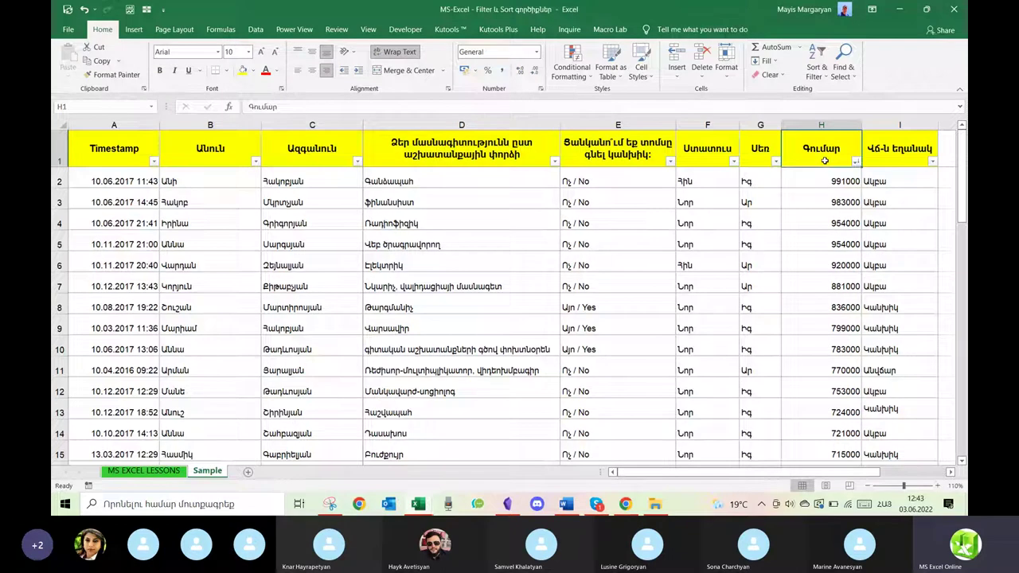
{"action": "left_click", "coordinate": [817, 69]}
{"action": "left_click", "coordinate": [833, 151]}
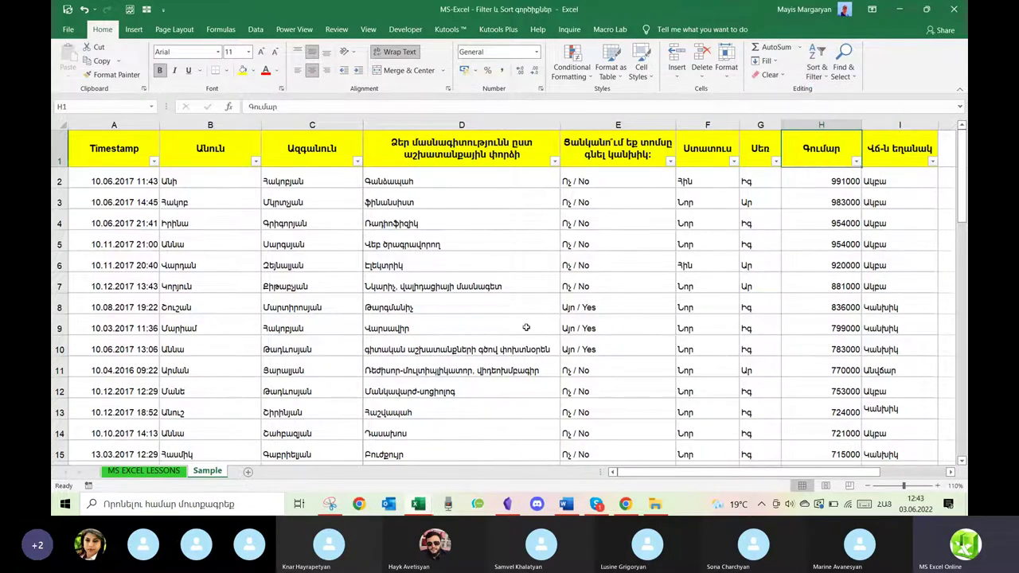
{"action": "left_click", "coordinate": [218, 350]}
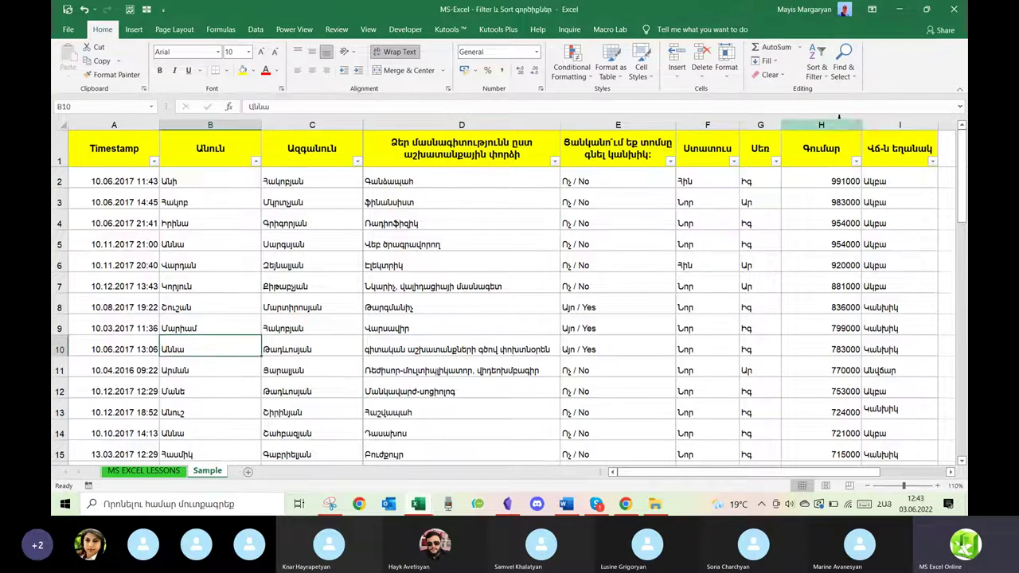
Turn off the header filter arrows and sort the table A to Z by name.
{"action": "left_click", "coordinate": [824, 77]}
{"action": "left_click", "coordinate": [816, 133]}
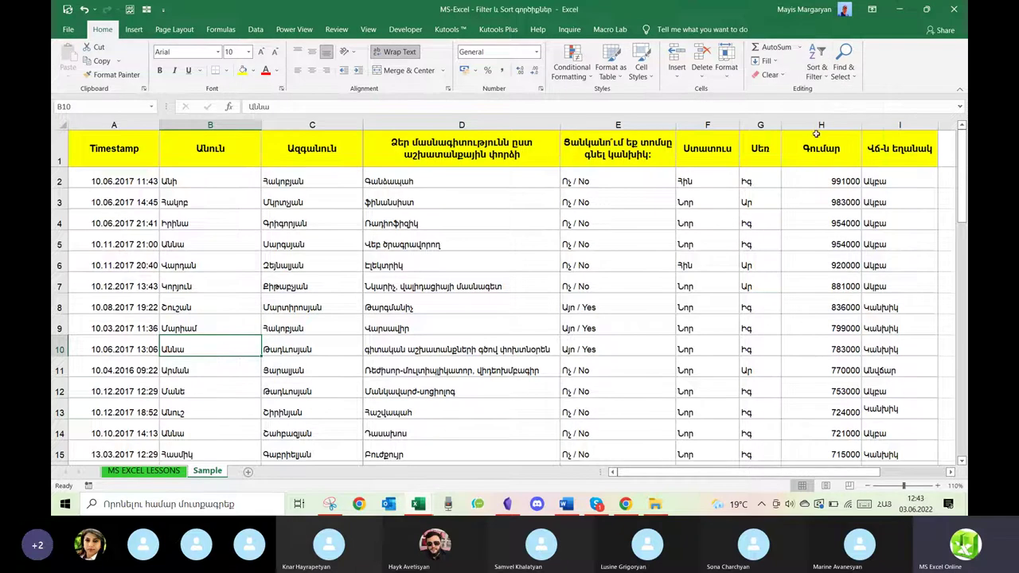
{"action": "left_click", "coordinate": [214, 298]}
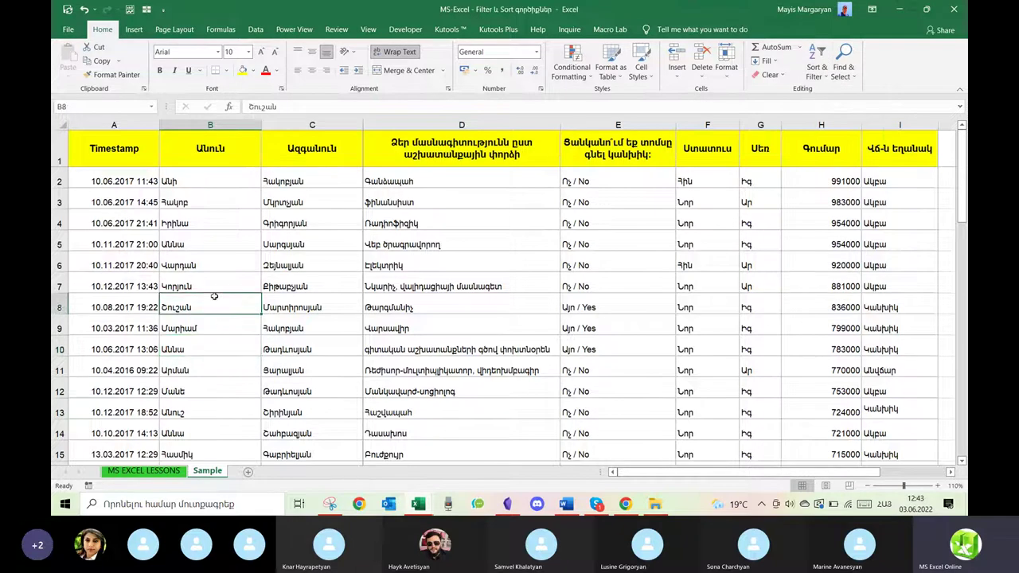
{"action": "left_click", "coordinate": [818, 70]}
{"action": "left_click", "coordinate": [842, 91]}
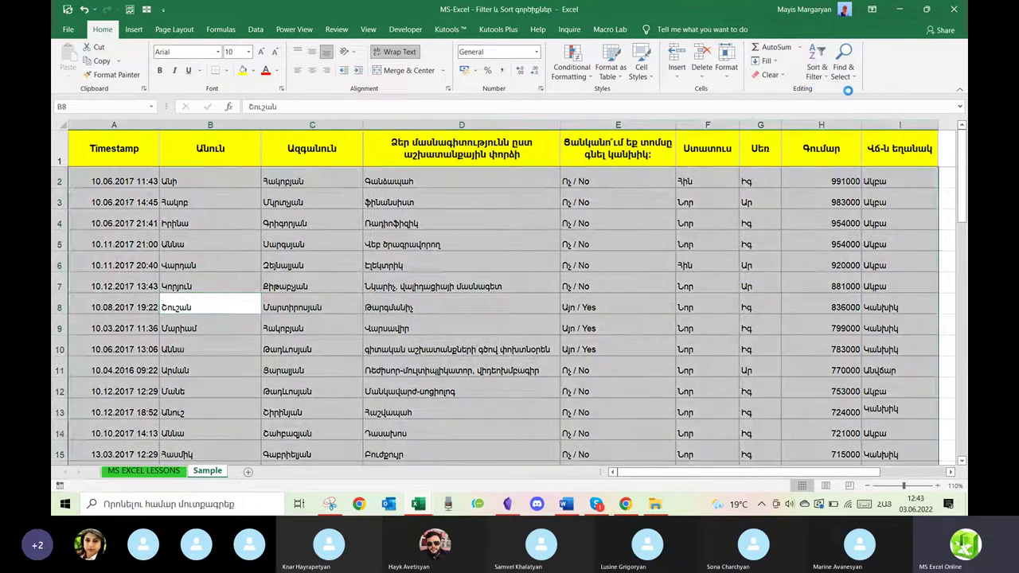
Sort the table by Գումար in column H, largest first.
{"action": "left_click", "coordinate": [827, 302]}
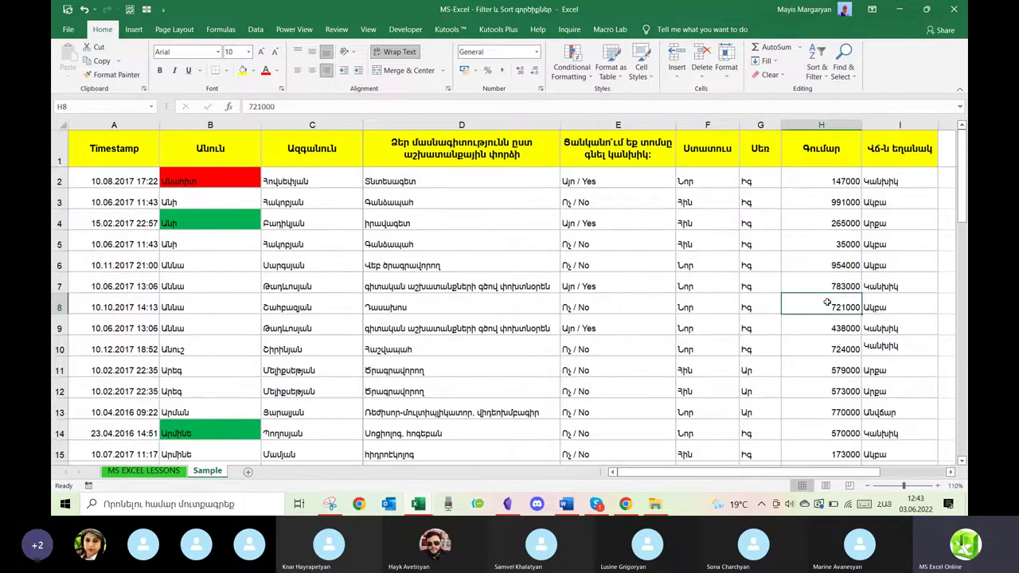
{"action": "left_click", "coordinate": [818, 70]}
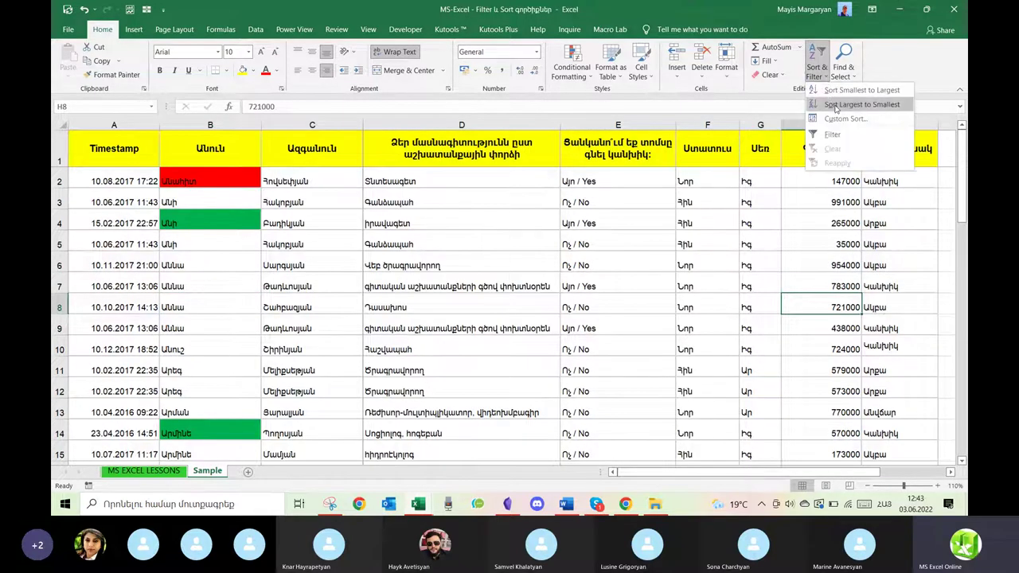
{"action": "left_click", "coordinate": [844, 104]}
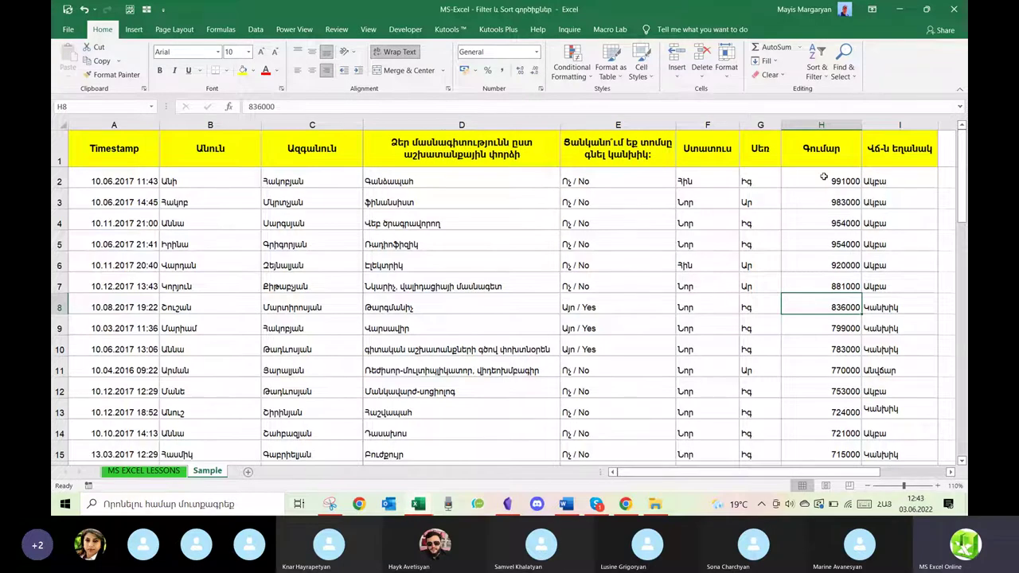
{"action": "left_click_drag", "start_coordinate": [824, 177], "coordinate": [828, 350]}
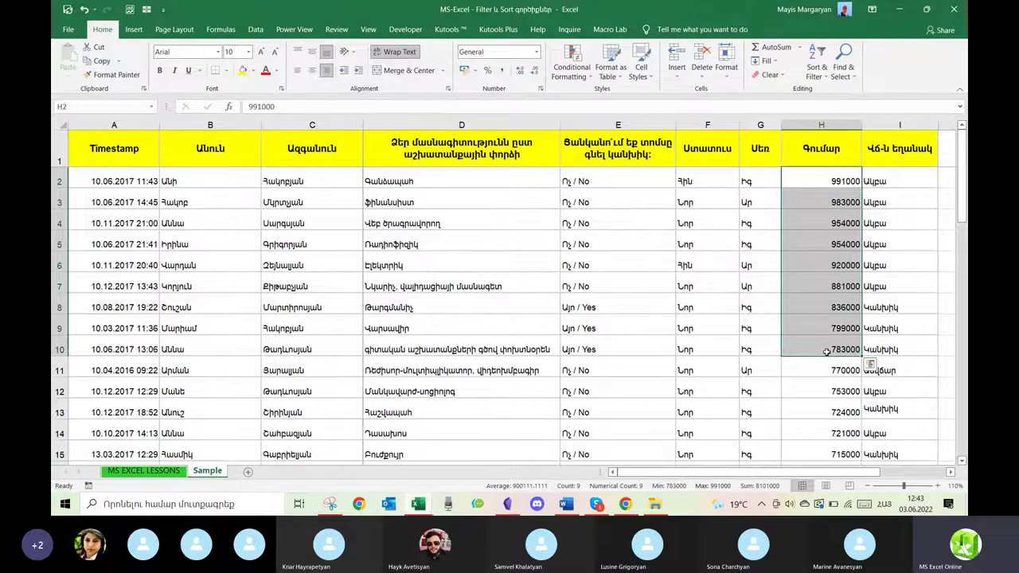
{"action": "left_click", "coordinate": [816, 64]}
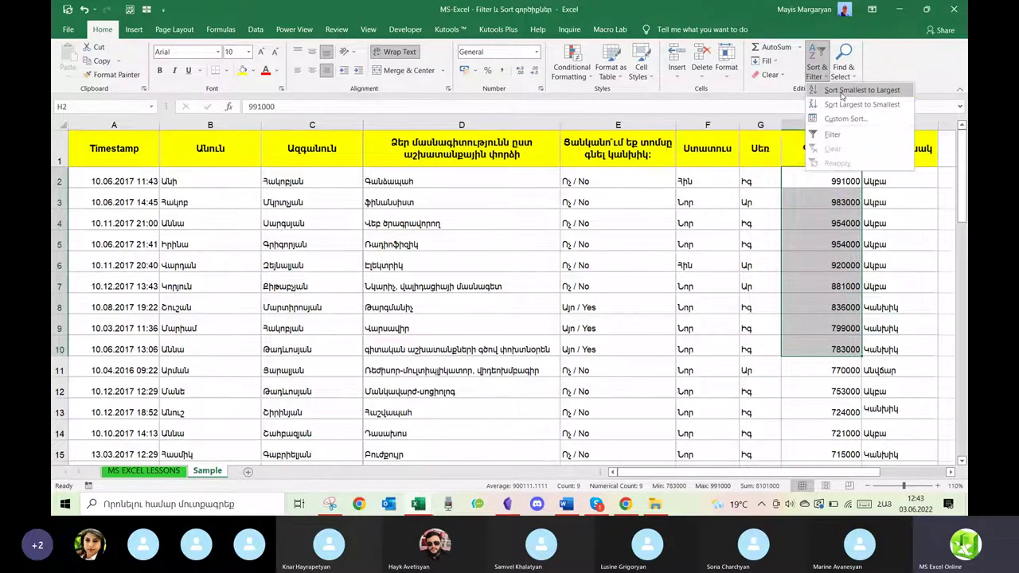
{"action": "left_click", "coordinate": [842, 92]}
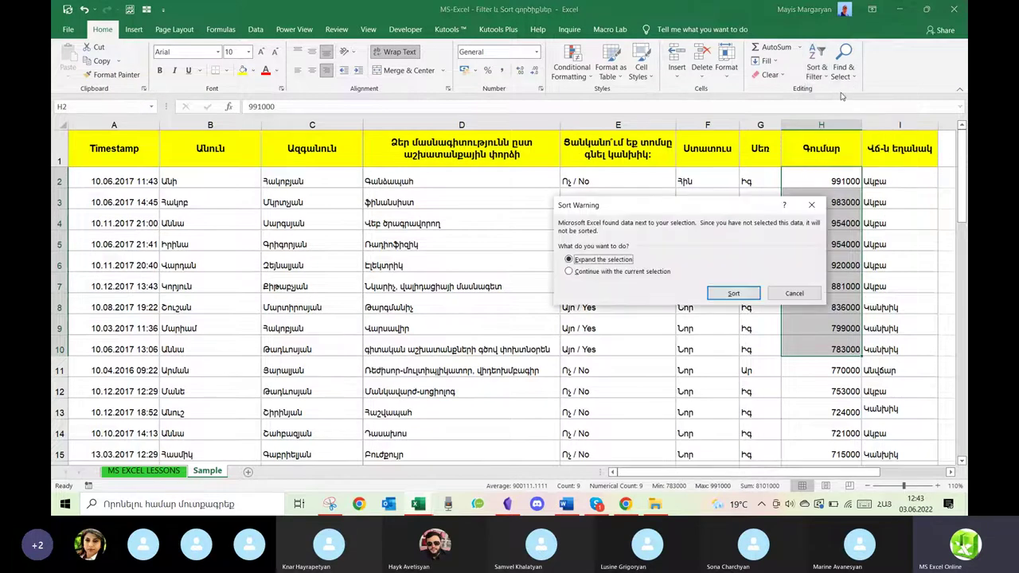
{"action": "left_click_drag", "start_coordinate": [696, 208], "coordinate": [492, 192]}
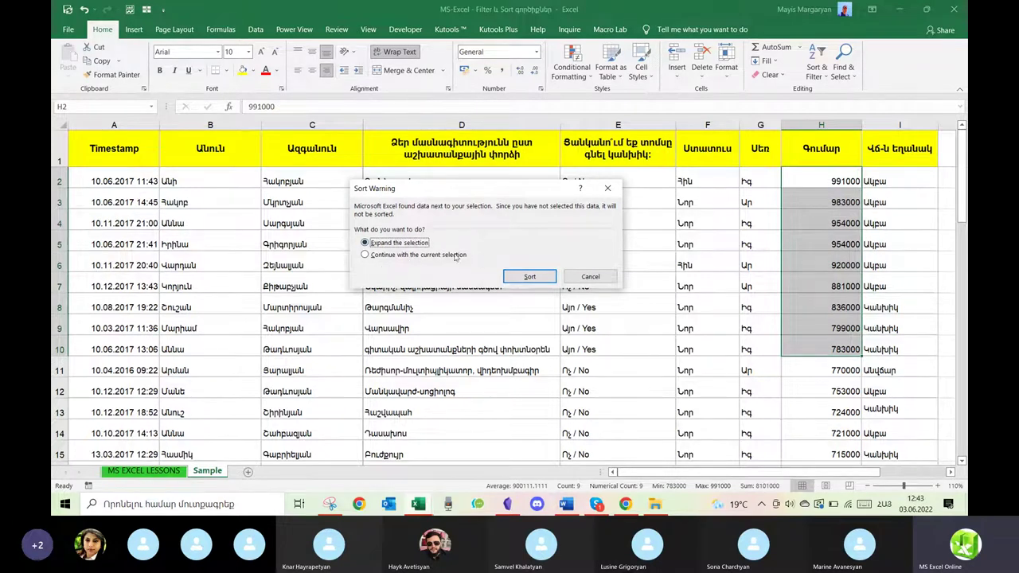
{"action": "left_click", "coordinate": [396, 256]}
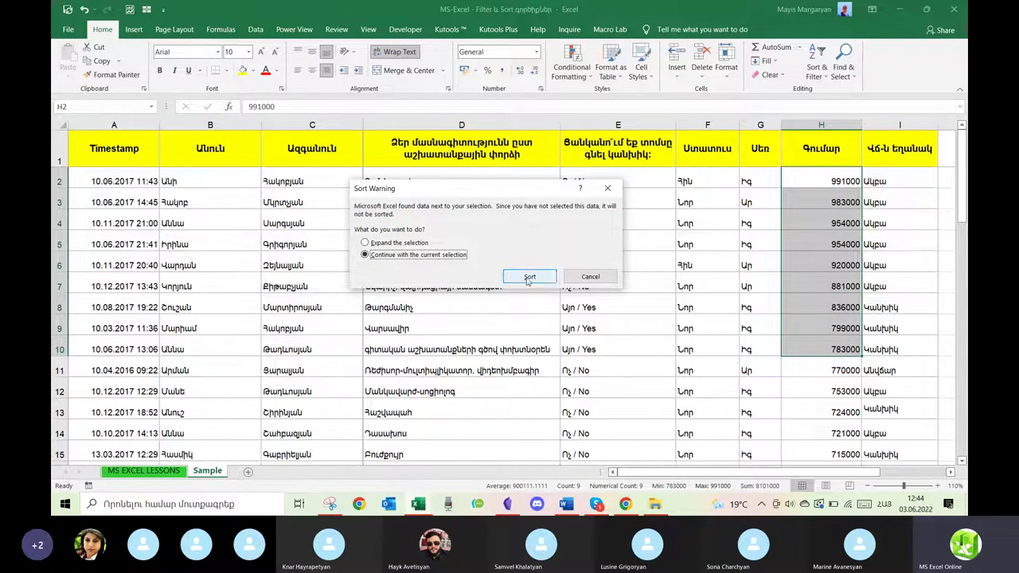
{"action": "left_click", "coordinate": [528, 277]}
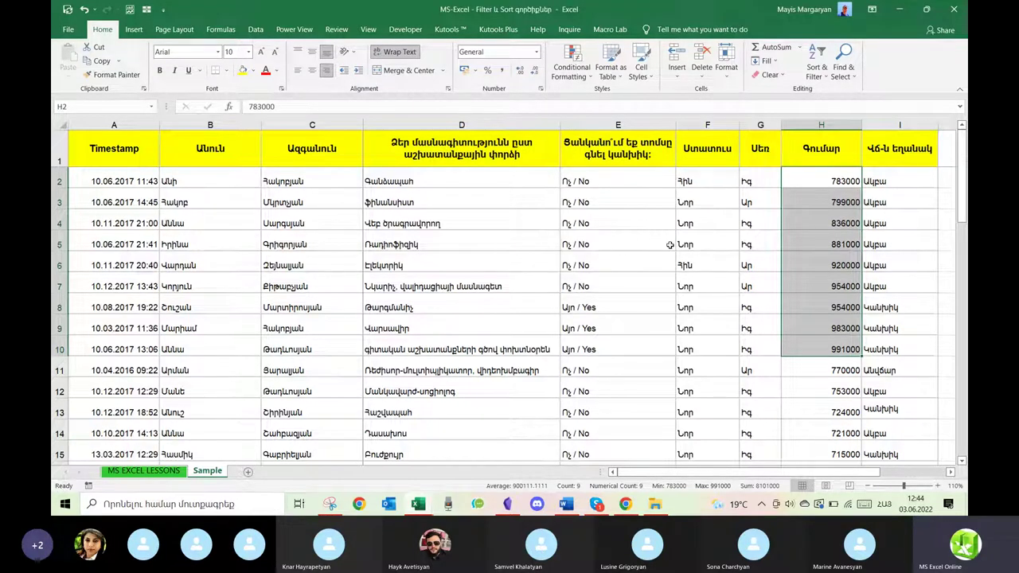
{"action": "key", "text": "ctrl+z"}
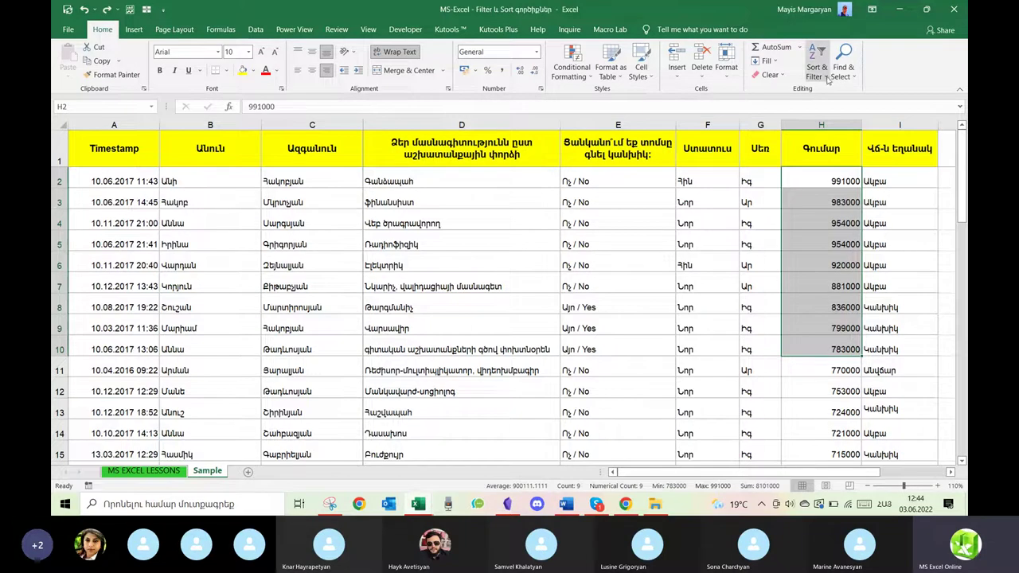
{"action": "left_click", "coordinate": [826, 78]}
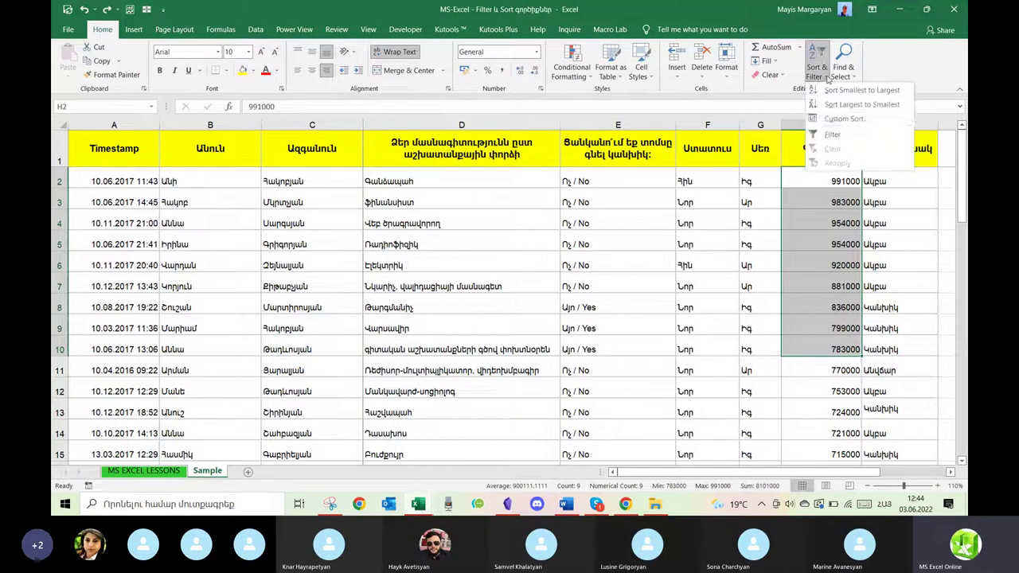
{"action": "left_click", "coordinate": [856, 104]}
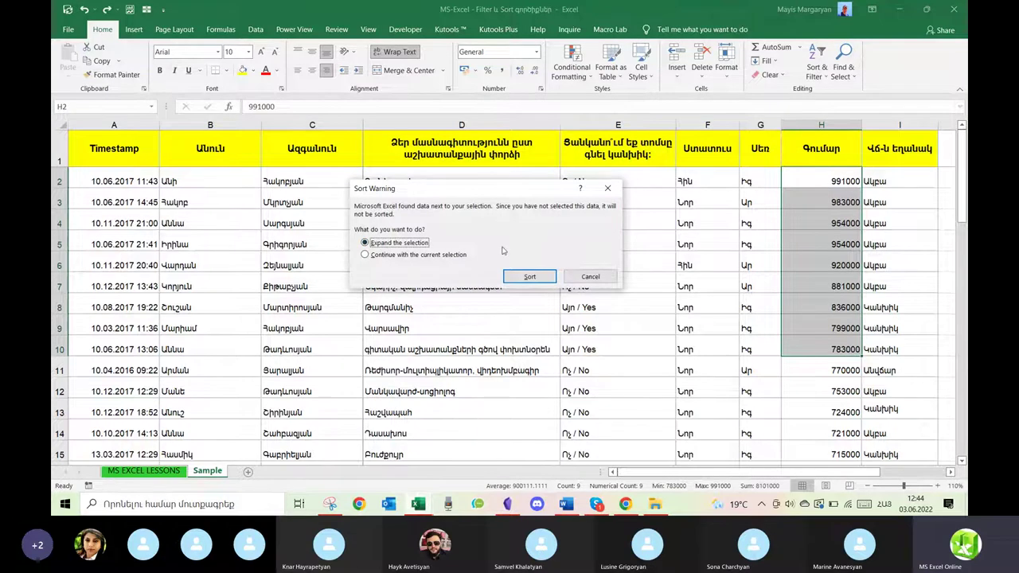
{"action": "left_click", "coordinate": [390, 256]}
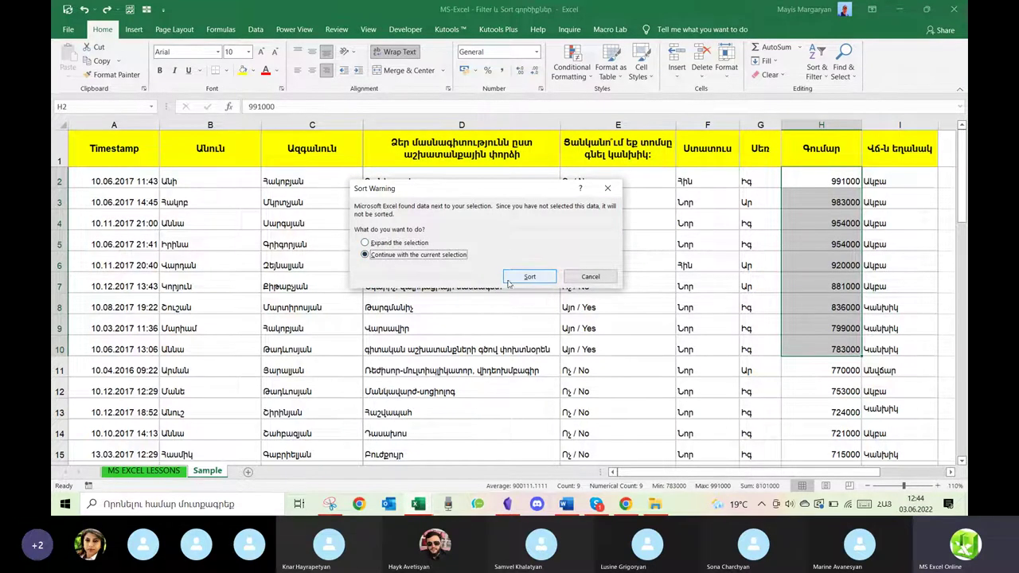
{"action": "left_click", "coordinate": [407, 243]}
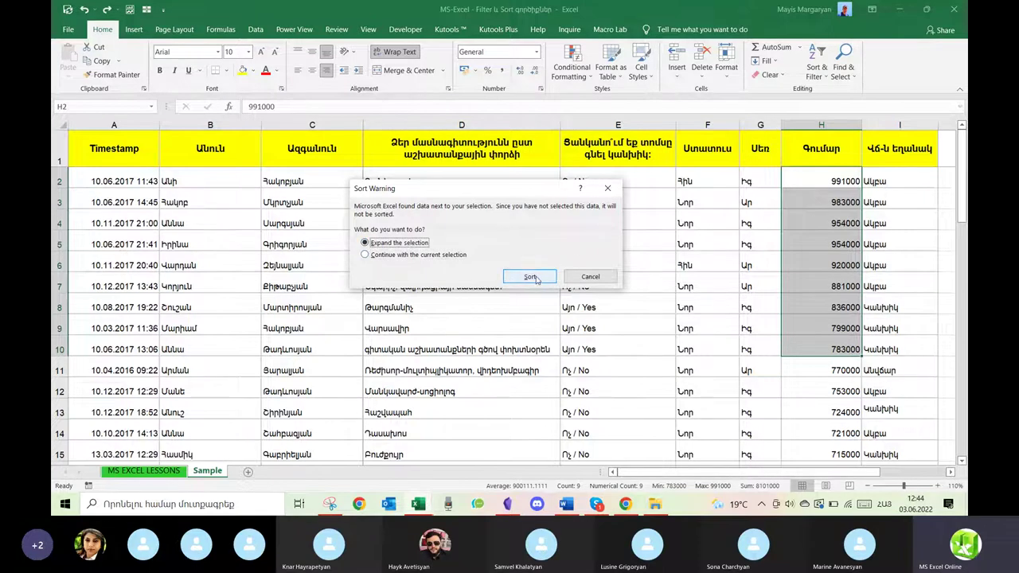
{"action": "left_click", "coordinate": [439, 262]}
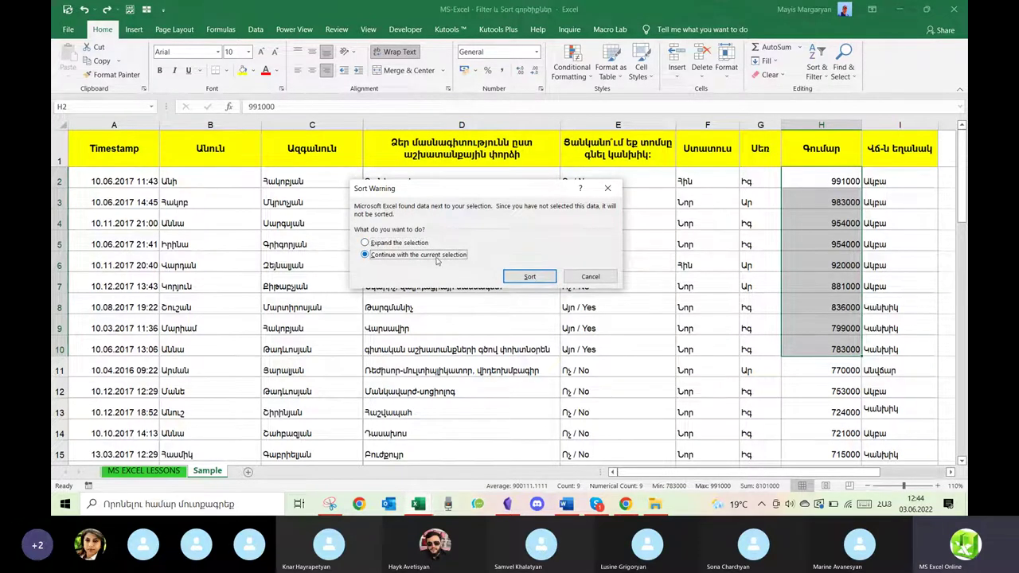
{"action": "left_click", "coordinate": [408, 243]}
{"action": "left_click", "coordinate": [529, 276]}
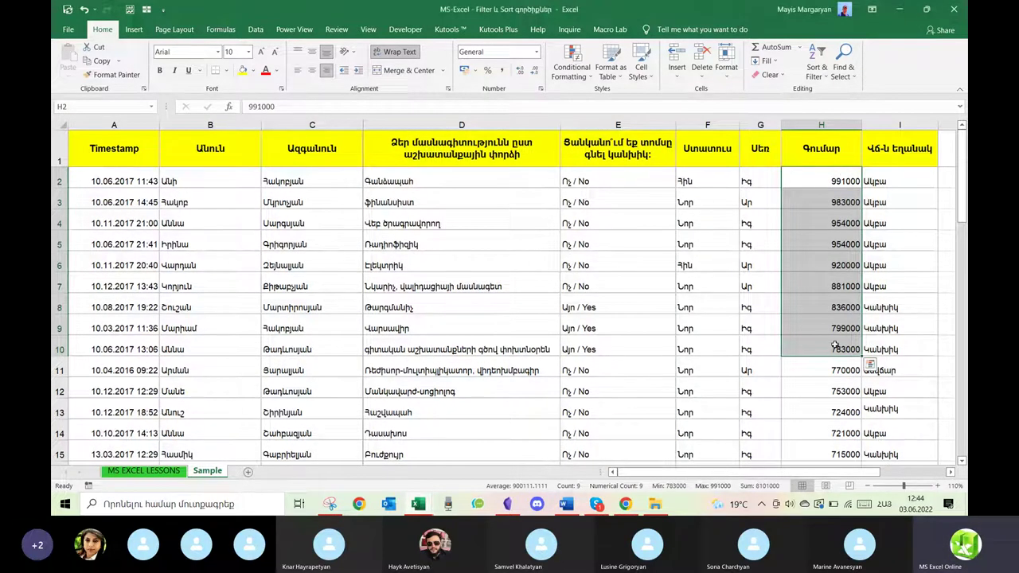
{"action": "left_click", "coordinate": [816, 71]}
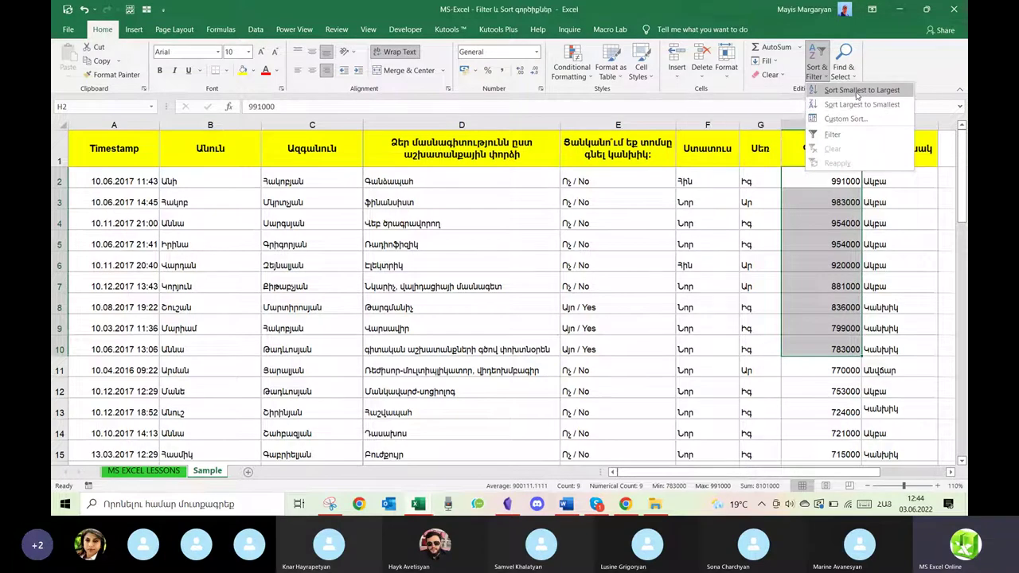
Sort Գումար smallest to largest with 'Expand the selection', then select cell D13.
{"action": "left_click", "coordinate": [857, 93]}
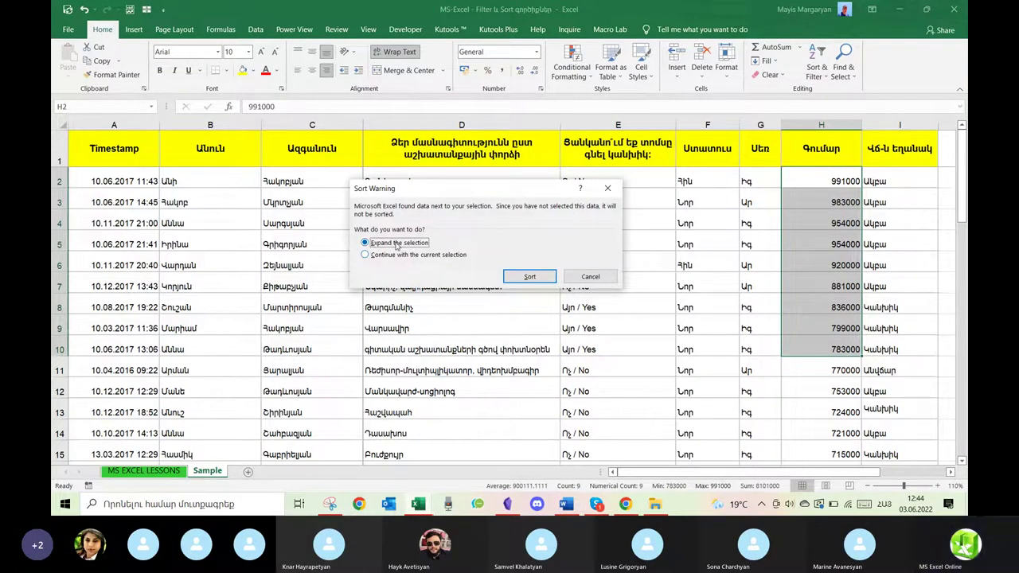
{"action": "left_click", "coordinate": [520, 276]}
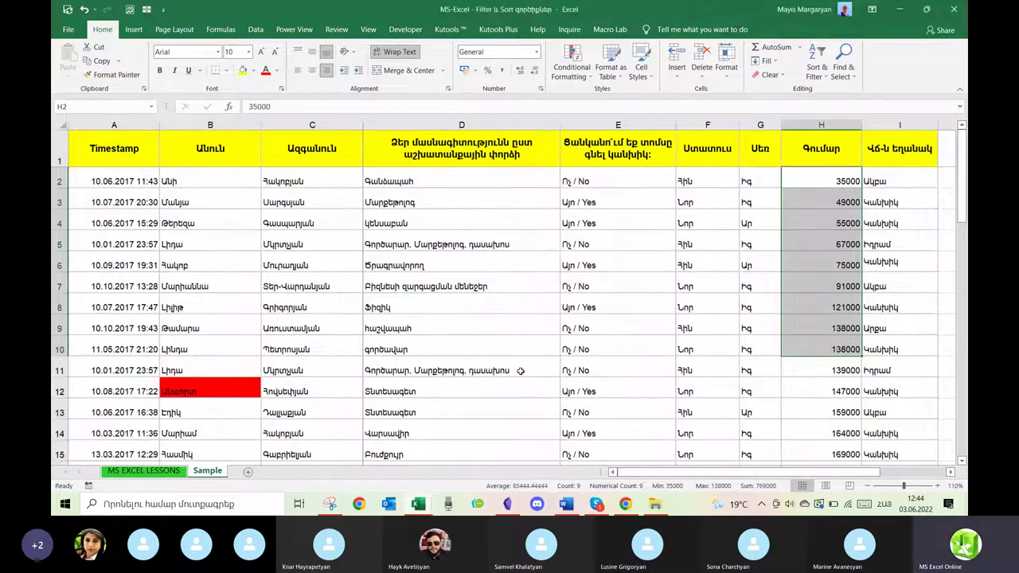
{"action": "scroll", "coordinate": [520, 371], "scroll_direction": "down", "scroll_amount": 1}
{"action": "left_click", "coordinate": [516, 330]}
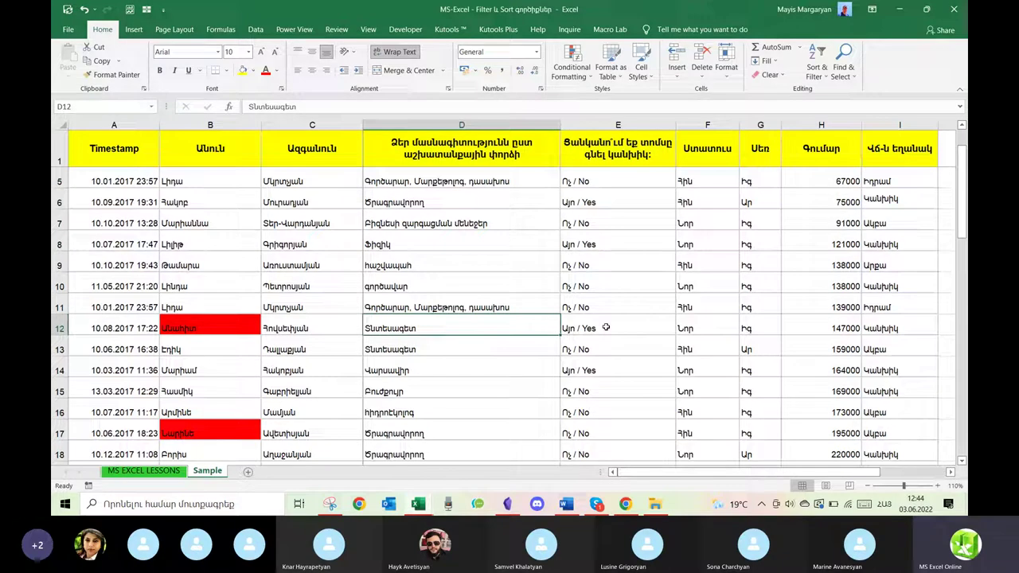
{"action": "left_click", "coordinate": [515, 347]}
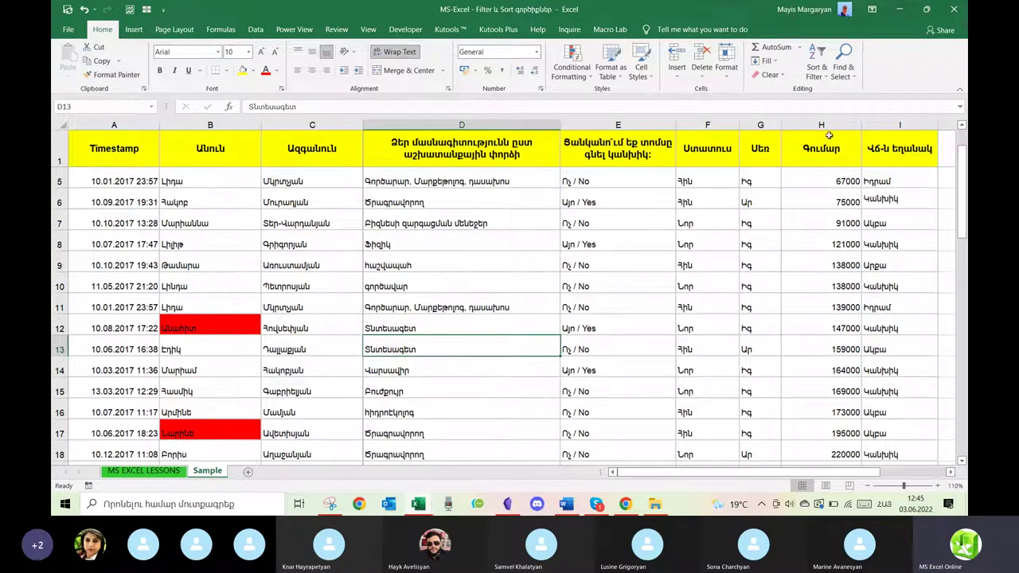
{"action": "left_click", "coordinate": [823, 76]}
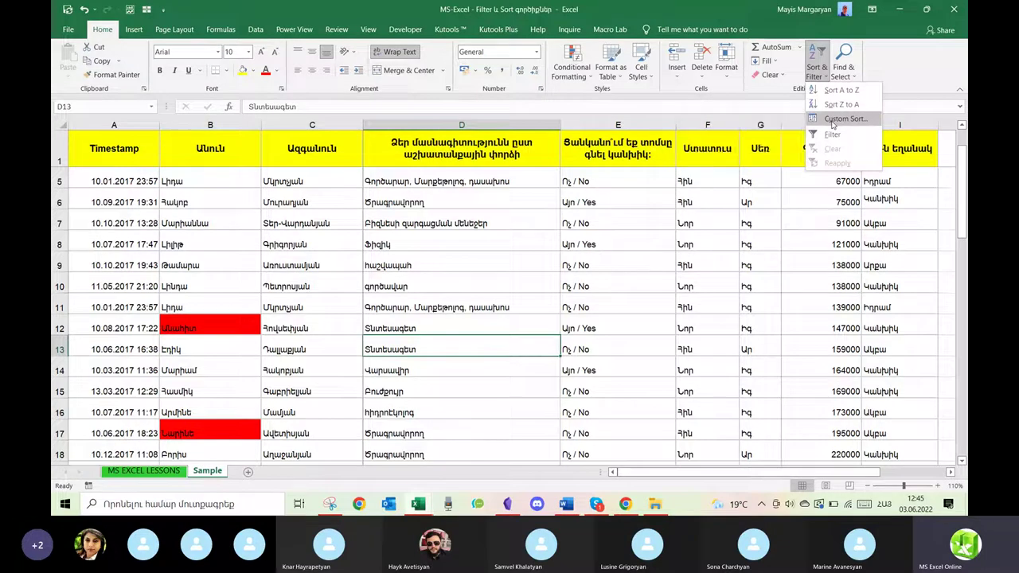
In Custom Sort, sort by Սեռ then by Ստատուս, both A to Z.
{"action": "left_click", "coordinate": [833, 120]}
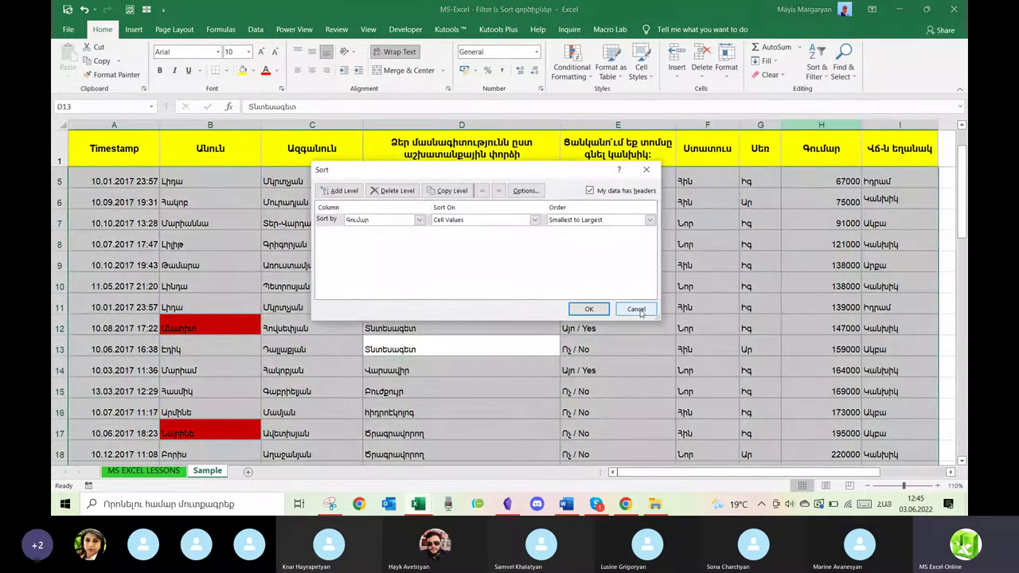
{"action": "left_click_drag", "start_coordinate": [544, 172], "coordinate": [740, 281]}
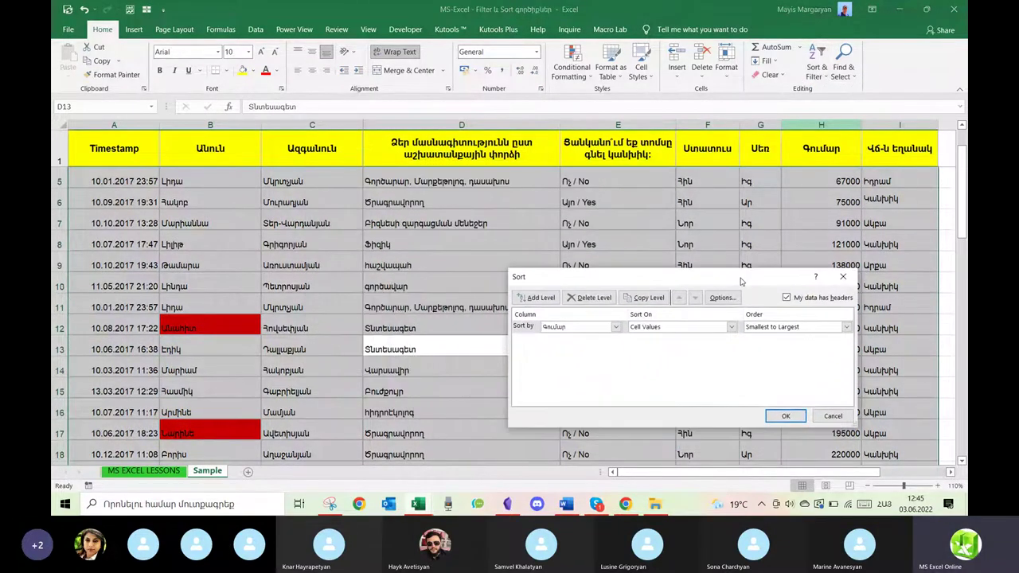
{"action": "left_click", "coordinate": [616, 327]}
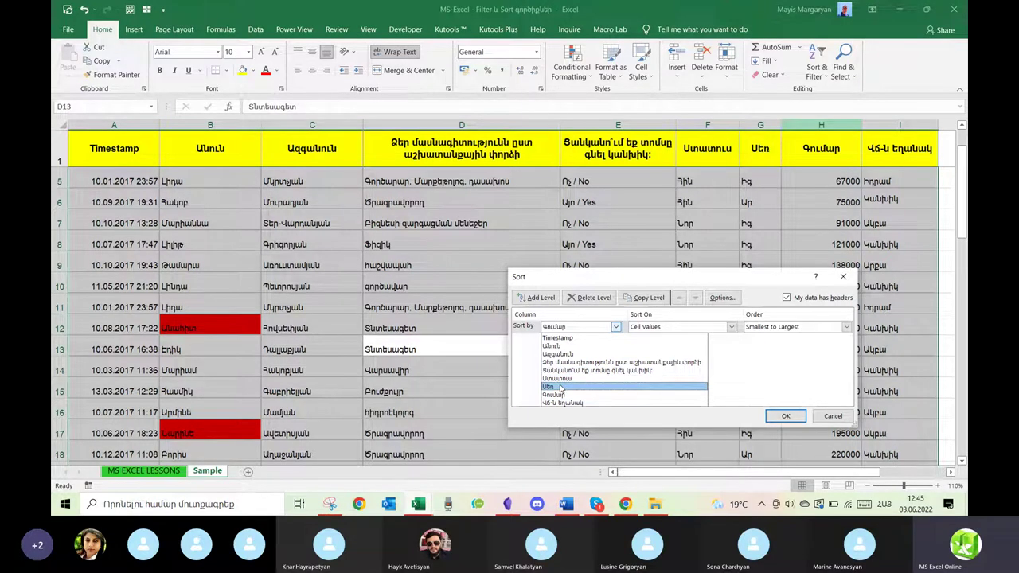
{"action": "left_click", "coordinate": [561, 387]}
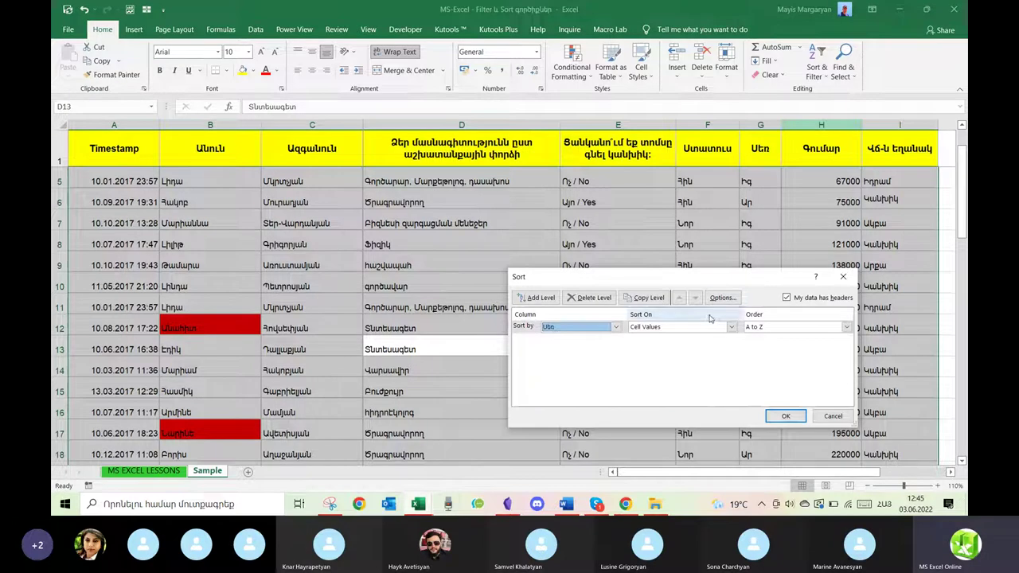
{"action": "left_click", "coordinate": [547, 300]}
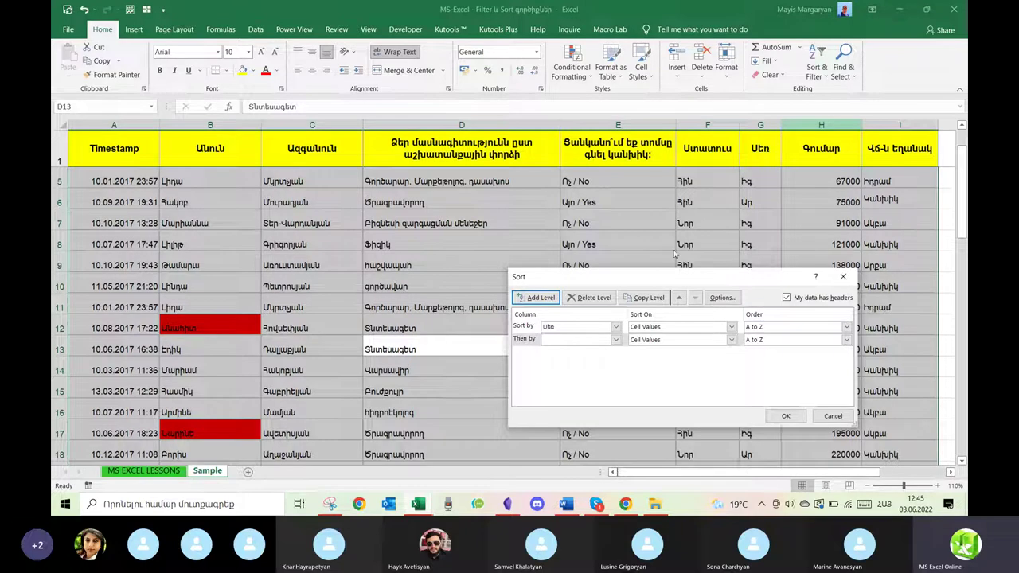
{"action": "left_click", "coordinate": [558, 341]}
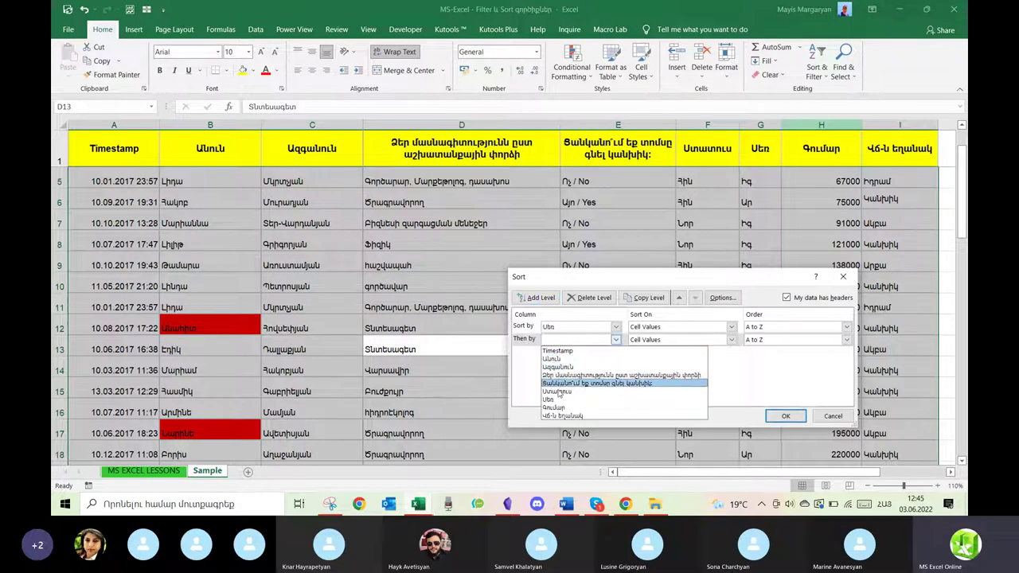
{"action": "left_click", "coordinate": [557, 393]}
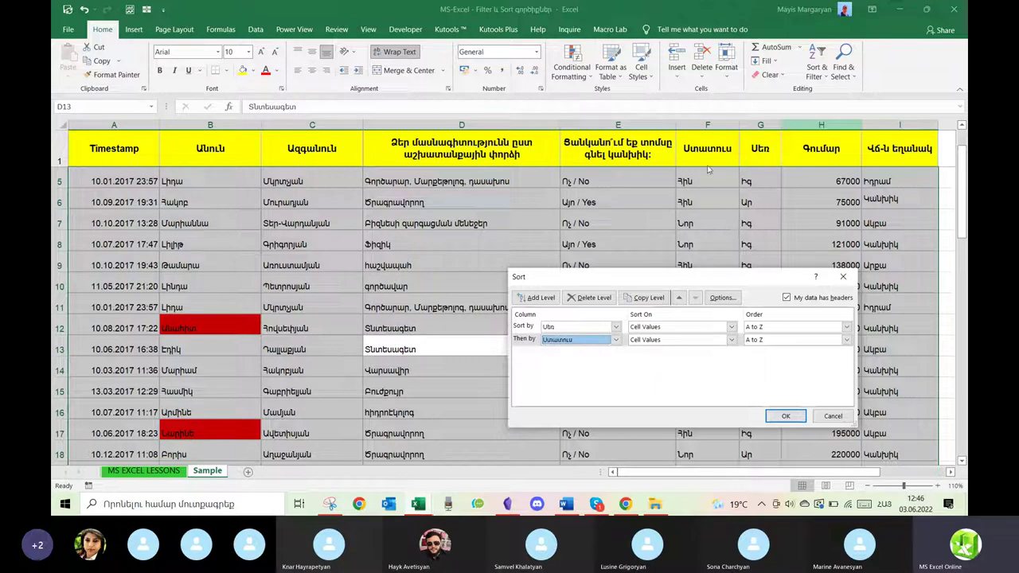
{"action": "left_click", "coordinate": [785, 416]}
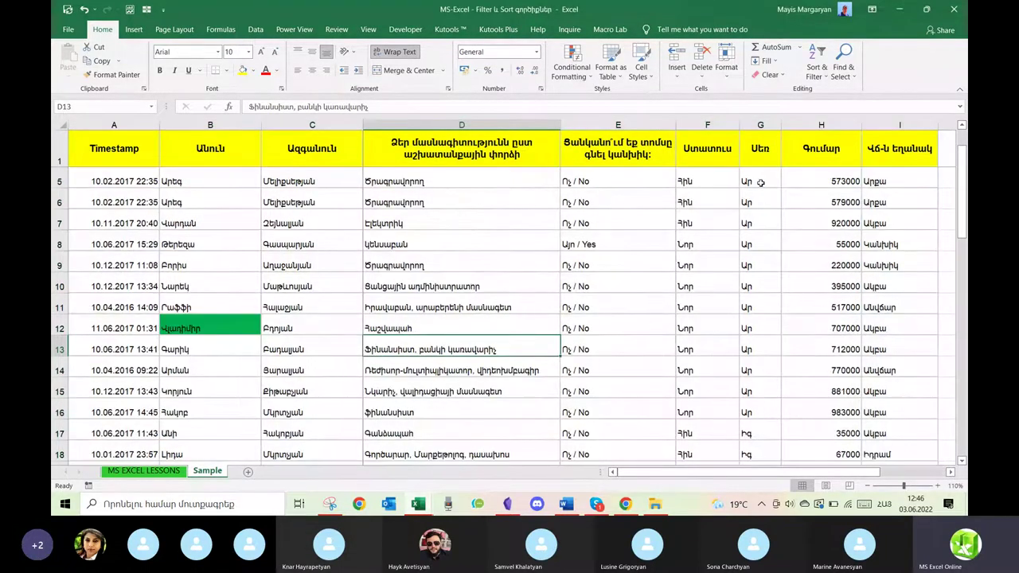
{"action": "left_click_drag", "start_coordinate": [760, 181], "coordinate": [759, 478]}
{"action": "scroll", "coordinate": [755, 410], "scroll_direction": "up", "scroll_amount": 11}
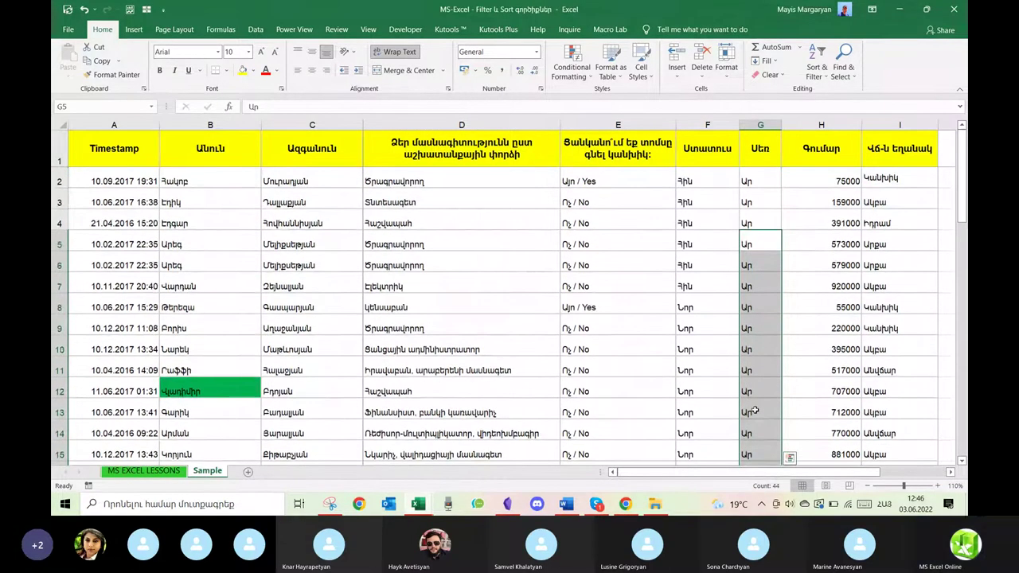
{"action": "left_click_drag", "start_coordinate": [749, 181], "coordinate": [758, 453]}
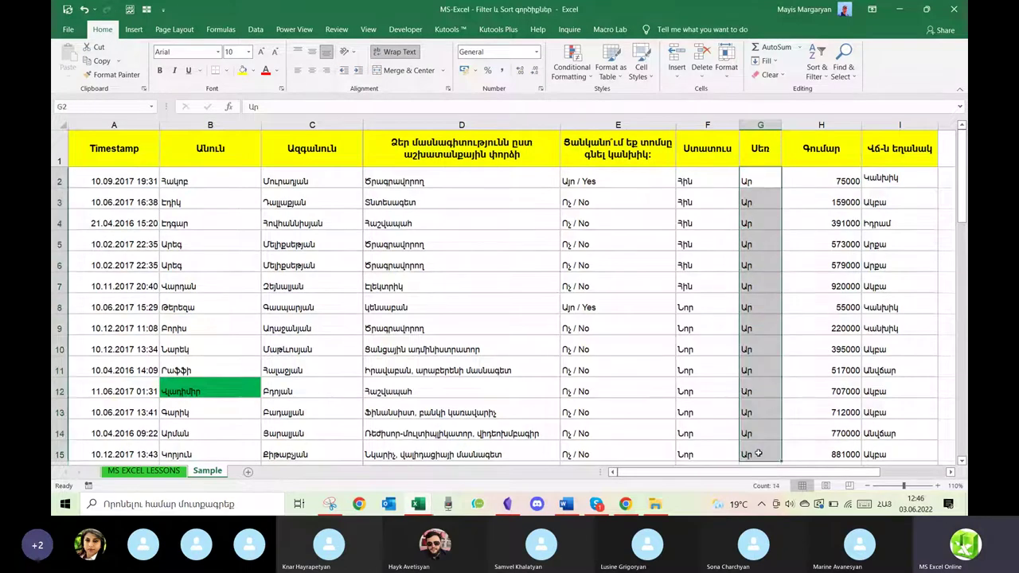
{"action": "scroll", "coordinate": [697, 362], "scroll_direction": "down", "scroll_amount": 3}
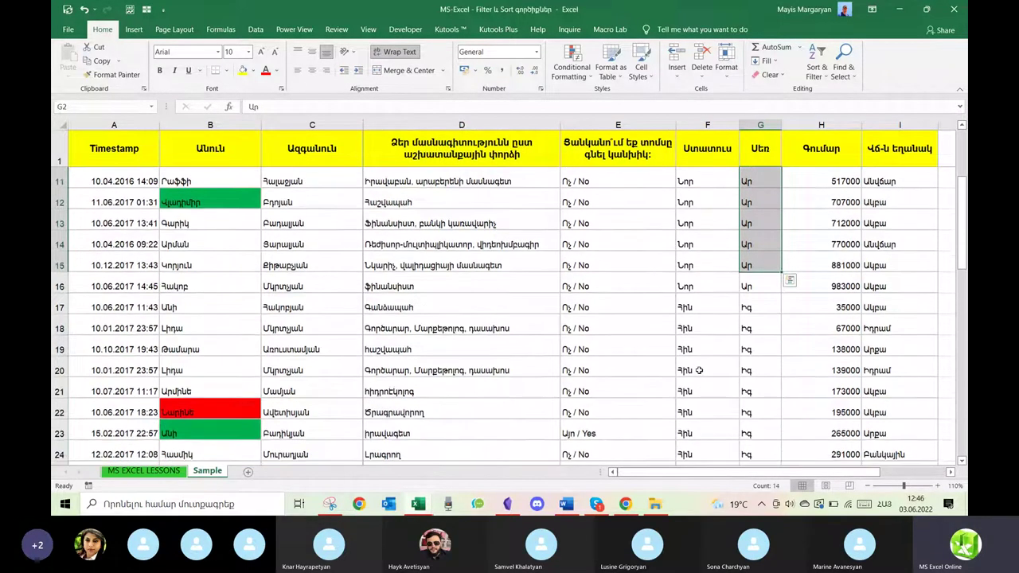
{"action": "left_click_drag", "start_coordinate": [748, 307], "coordinate": [753, 422]}
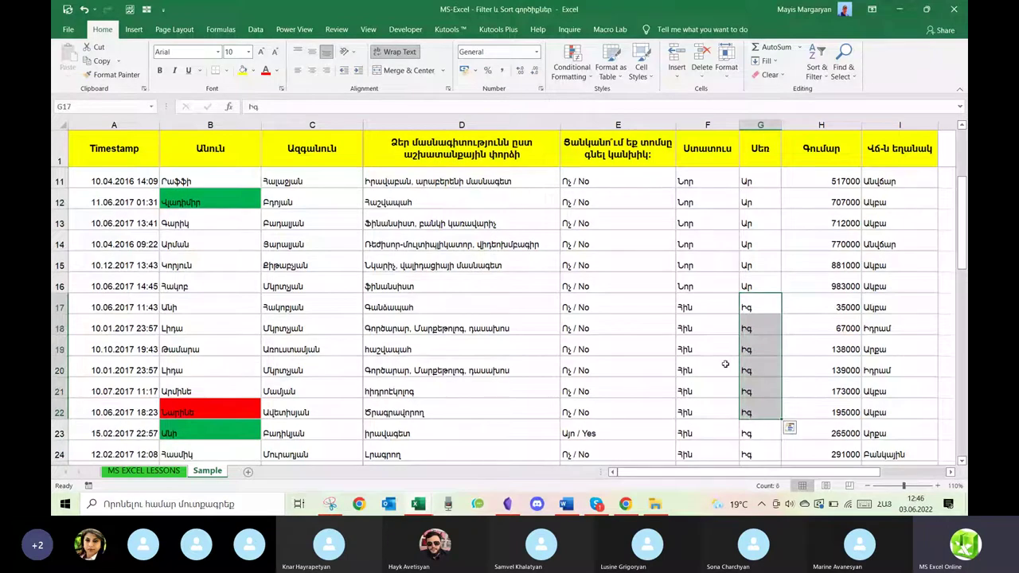
{"action": "scroll", "coordinate": [690, 362], "scroll_direction": "down", "scroll_amount": 4}
{"action": "scroll", "coordinate": [689, 362], "scroll_direction": "up", "scroll_amount": 5}
{"action": "scroll", "coordinate": [690, 362], "scroll_direction": "up", "scroll_amount": 2}
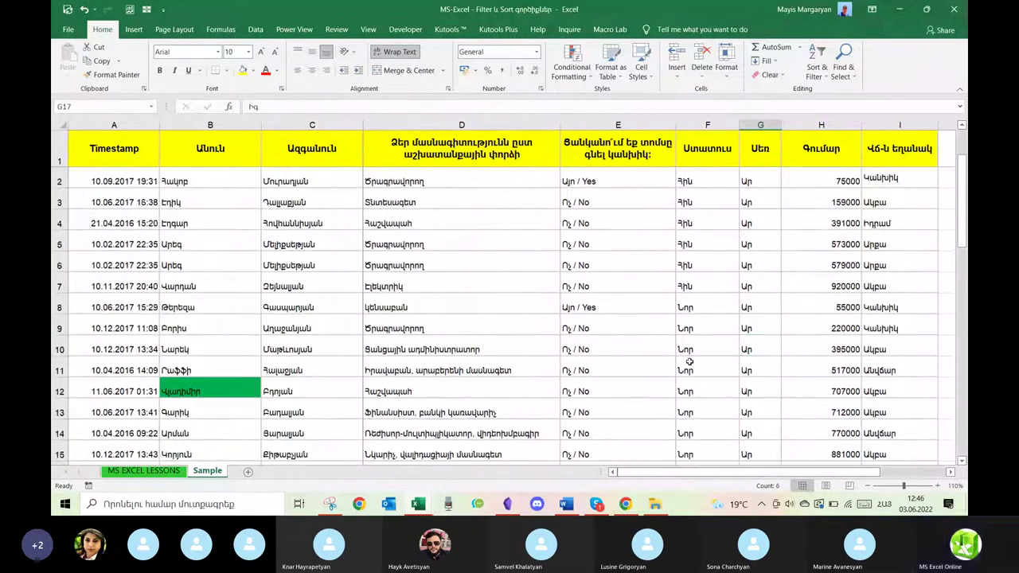
{"action": "left_click_drag", "start_coordinate": [714, 181], "coordinate": [702, 424]}
{"action": "scroll", "coordinate": [702, 424], "scroll_direction": "up", "scroll_amount": 11}
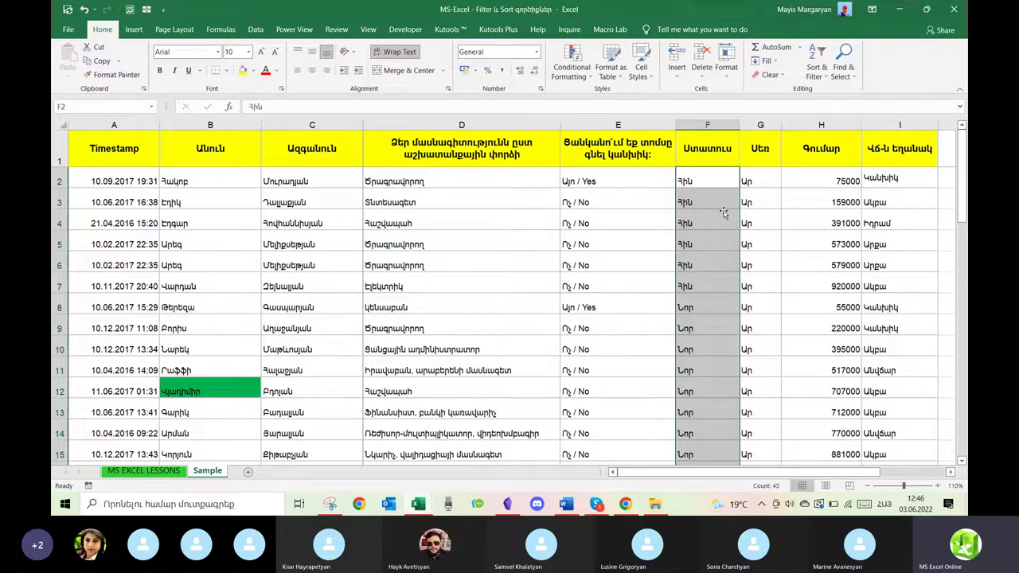
{"action": "scroll", "coordinate": [724, 212], "scroll_direction": "down", "scroll_amount": 2}
{"action": "scroll", "coordinate": [725, 212], "scroll_direction": "up", "scroll_amount": 2}
{"action": "left_click_drag", "start_coordinate": [749, 182], "coordinate": [750, 367]}
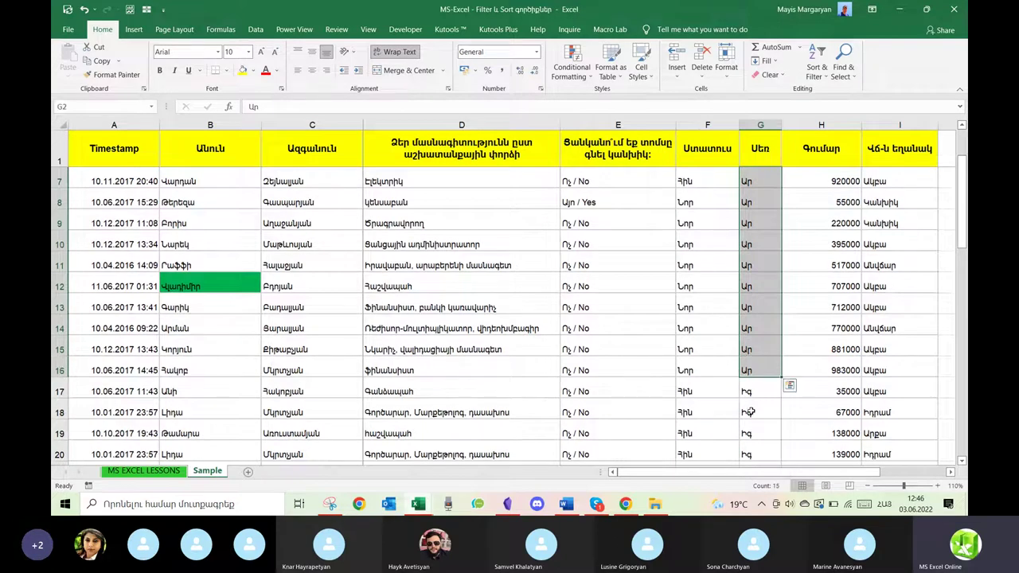
{"action": "scroll", "coordinate": [750, 411], "scroll_direction": "down", "scroll_amount": 3}
{"action": "scroll", "coordinate": [750, 412], "scroll_direction": "up", "scroll_amount": 5}
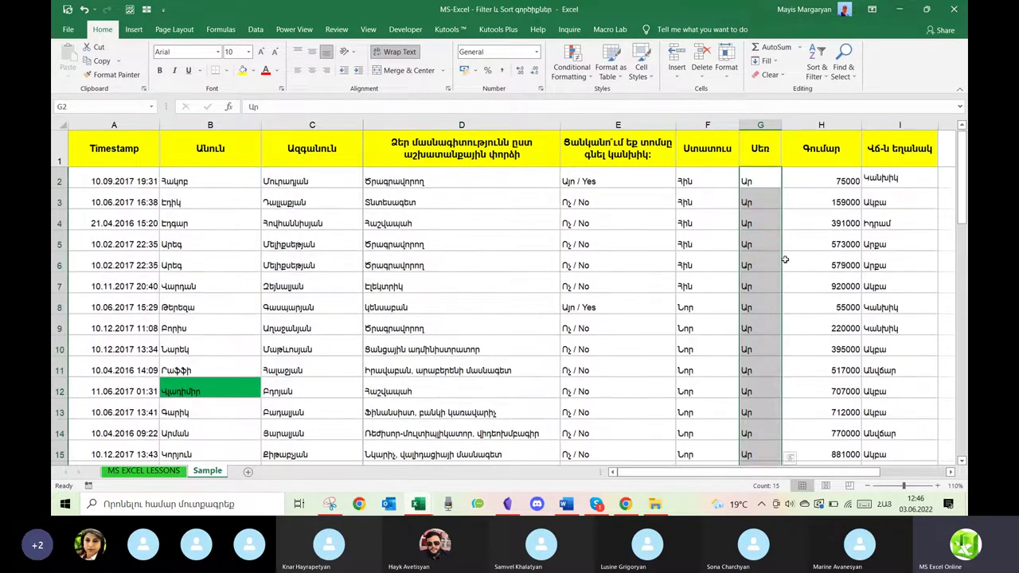
{"action": "left_click", "coordinate": [727, 285]}
In Custom Sort, add a level and move Ստատուս up to second place.
{"action": "left_click", "coordinate": [826, 69]}
{"action": "left_click", "coordinate": [844, 118]}
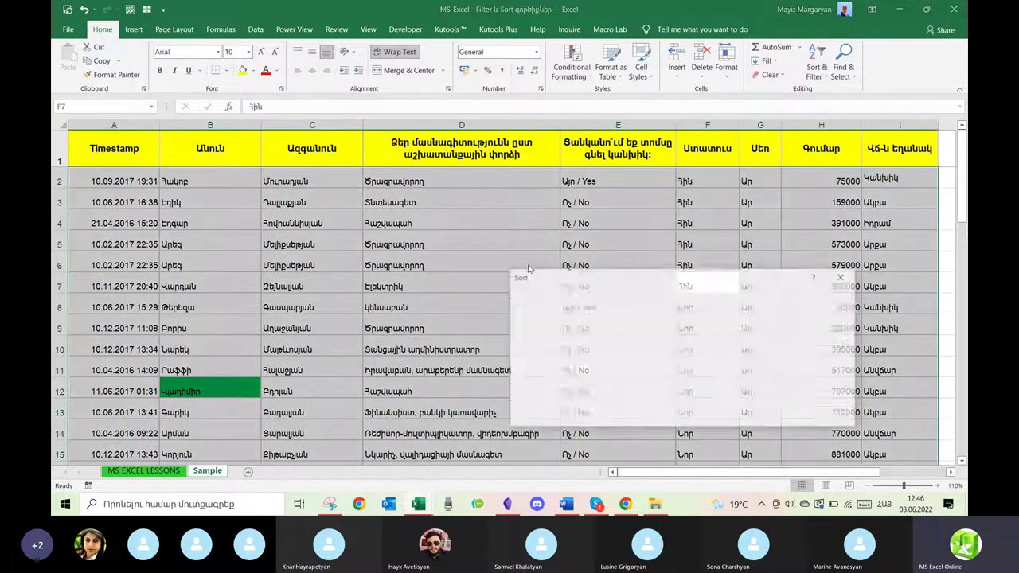
{"action": "left_click_drag", "start_coordinate": [581, 279], "coordinate": [290, 213]}
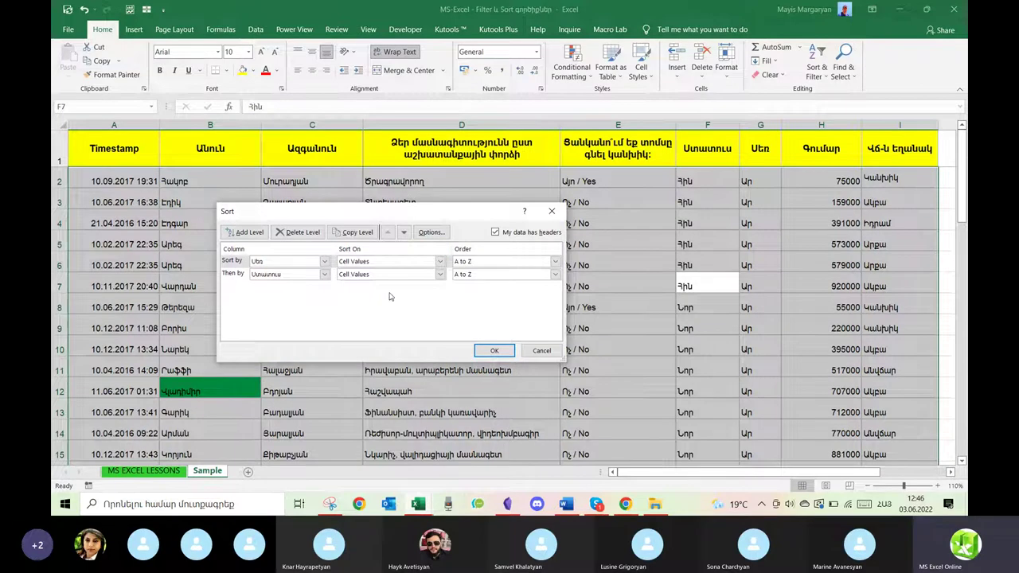
{"action": "left_click", "coordinate": [247, 232]}
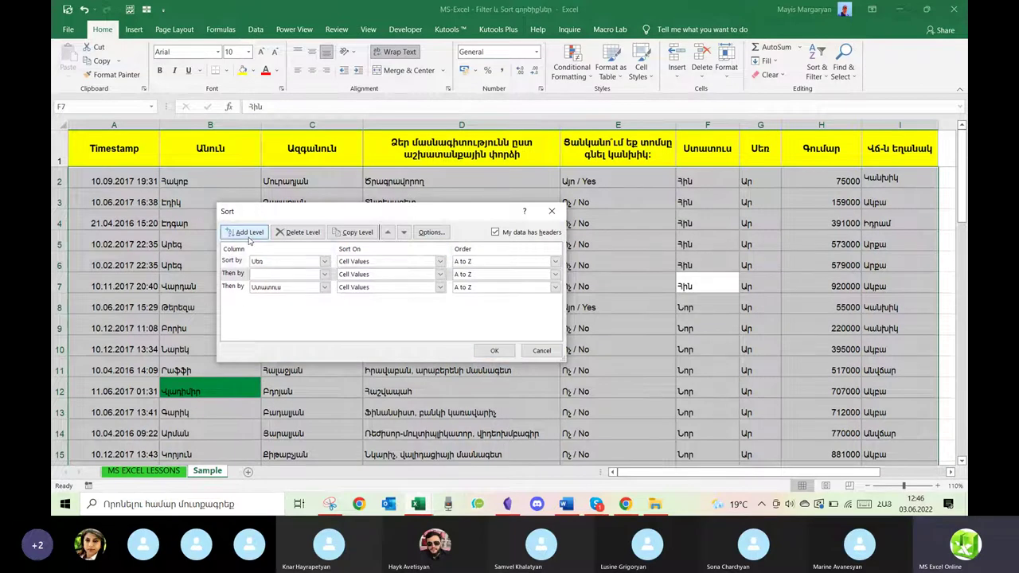
{"action": "left_click", "coordinate": [236, 289]}
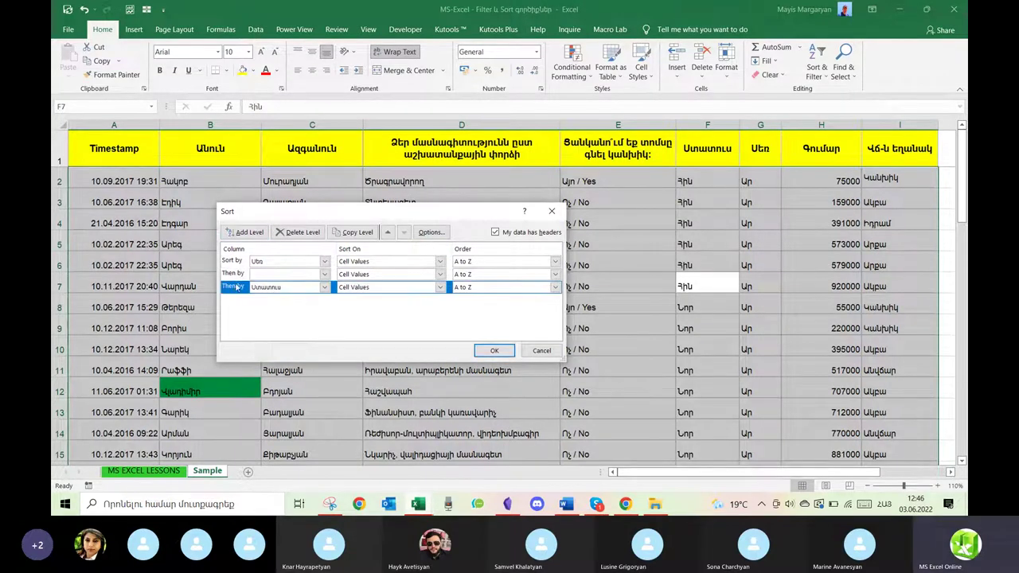
{"action": "left_click", "coordinate": [387, 232]}
Make the third level Գումար, Largest to Smallest, and apply the sort.
{"action": "left_click", "coordinate": [265, 288]}
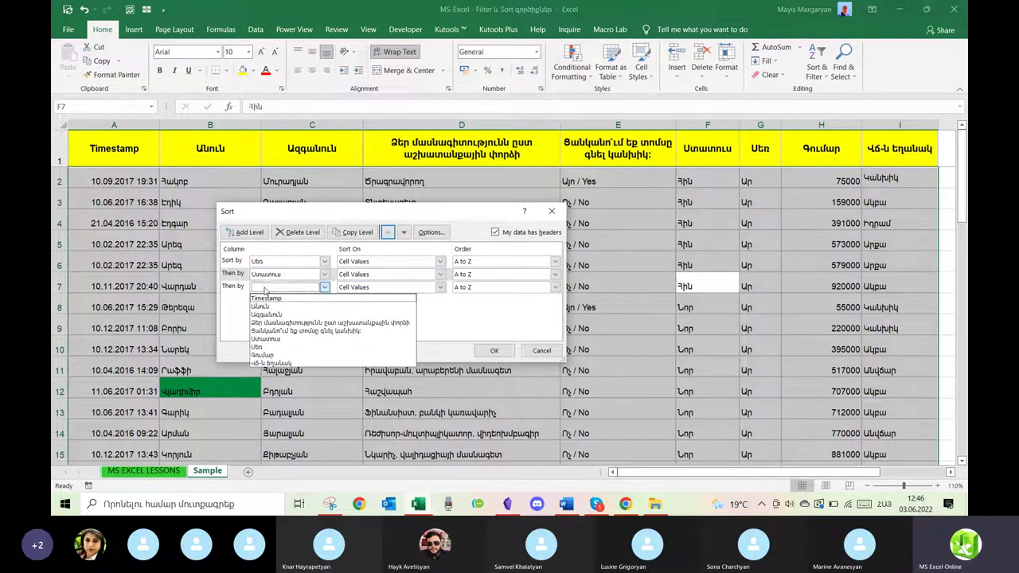
{"action": "left_click", "coordinate": [269, 355]}
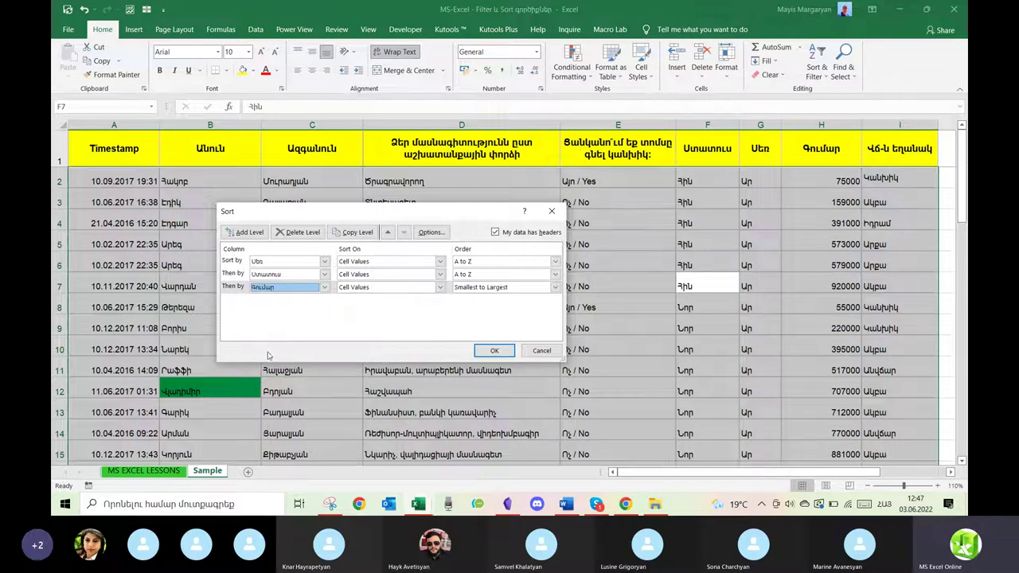
{"action": "left_click", "coordinate": [497, 289]}
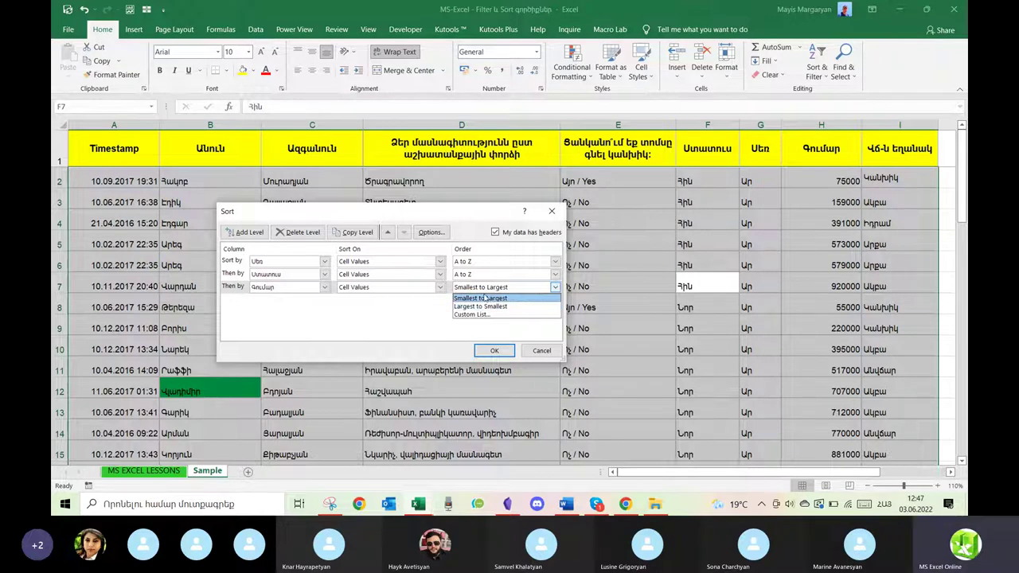
{"action": "left_click", "coordinate": [481, 299]}
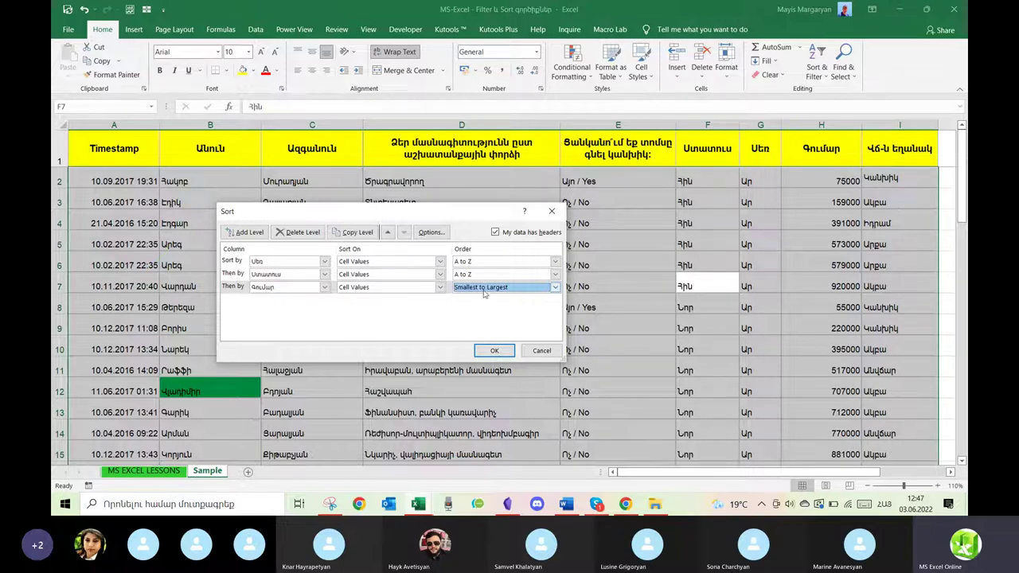
{"action": "left_click", "coordinate": [485, 288]}
{"action": "left_click", "coordinate": [478, 307]}
{"action": "left_click", "coordinate": [494, 350]}
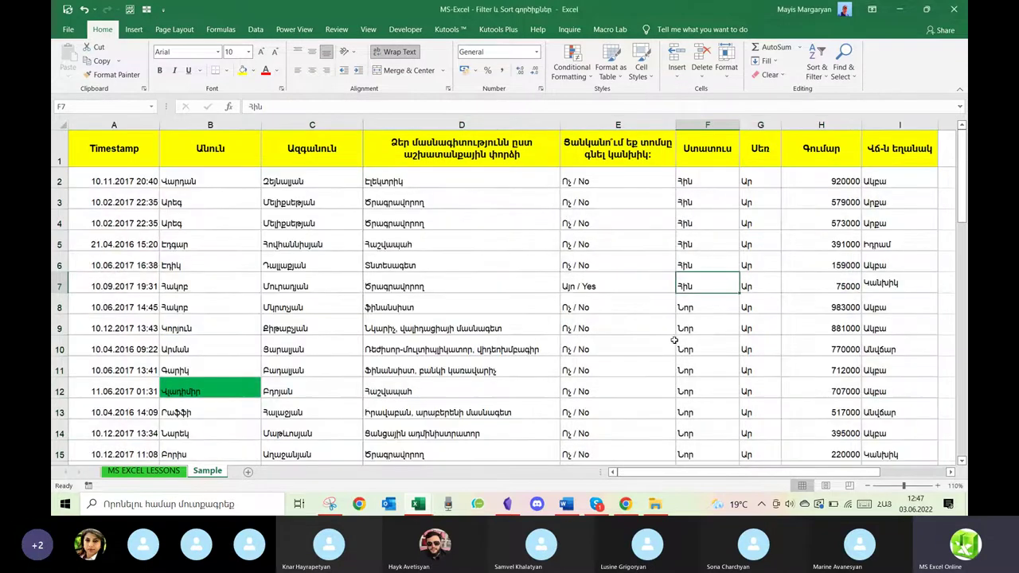
{"action": "left_click", "coordinate": [752, 180]}
{"action": "left_click_drag", "start_coordinate": [752, 181], "coordinate": [752, 450]}
{"action": "left_click_drag", "start_coordinate": [700, 185], "coordinate": [688, 287]}
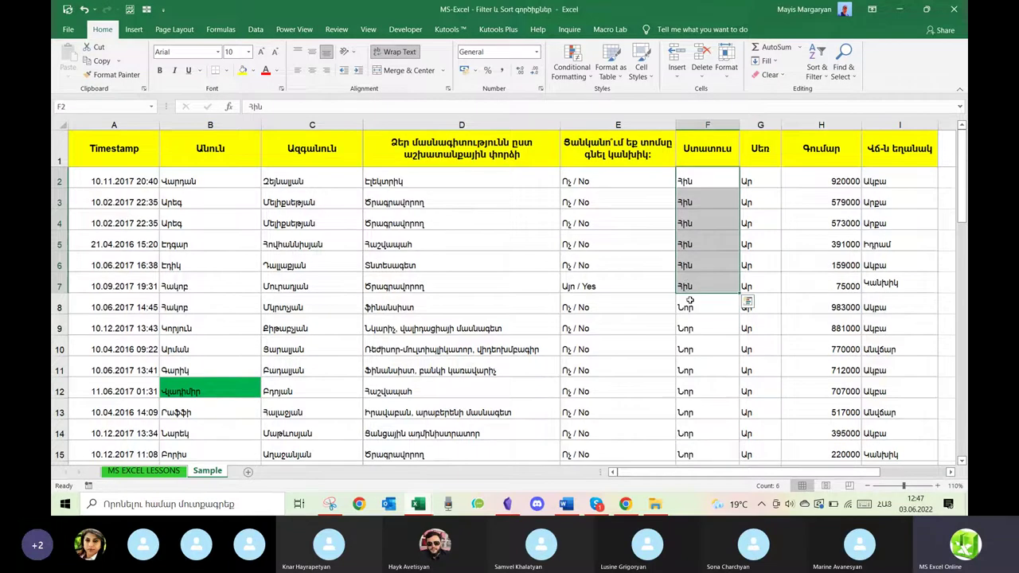
{"action": "scroll", "coordinate": [692, 378], "scroll_direction": "down", "scroll_amount": 2}
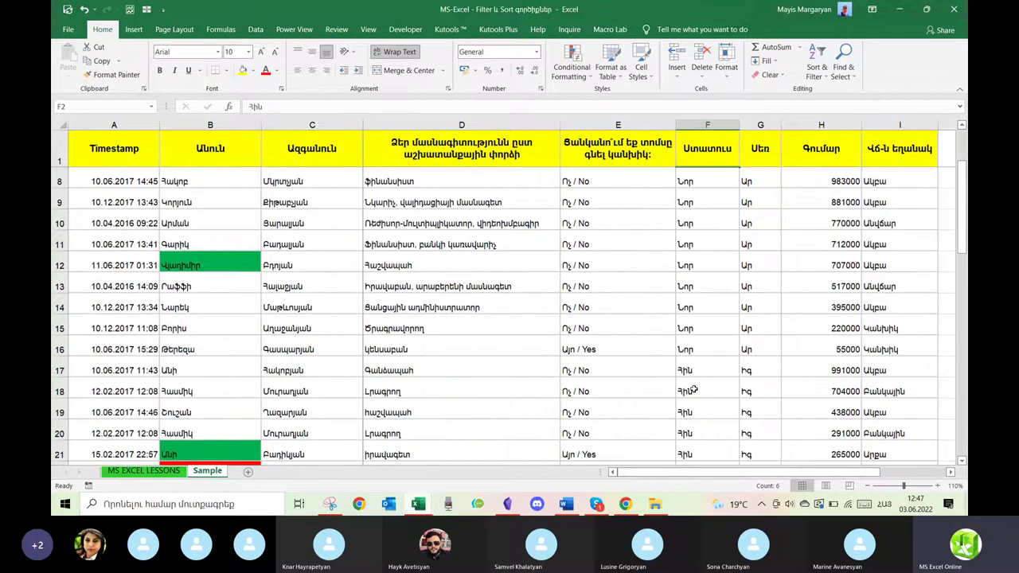
{"action": "scroll", "coordinate": [693, 390], "scroll_direction": "up", "scroll_amount": 2}
{"action": "left_click", "coordinate": [701, 180]}
{"action": "left_click_drag", "start_coordinate": [701, 181], "coordinate": [697, 283]}
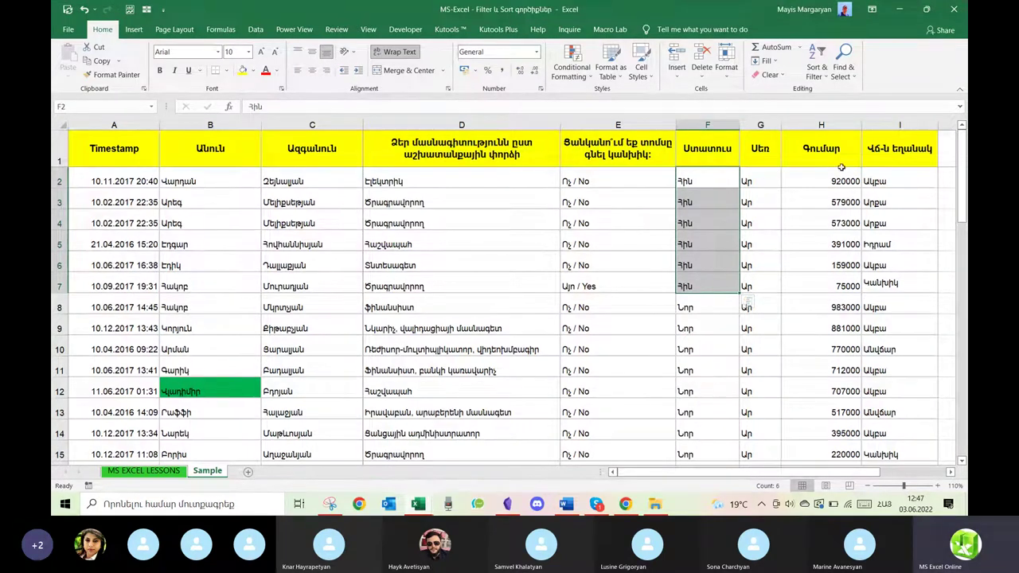
{"action": "left_click_drag", "start_coordinate": [715, 313], "coordinate": [713, 434]}
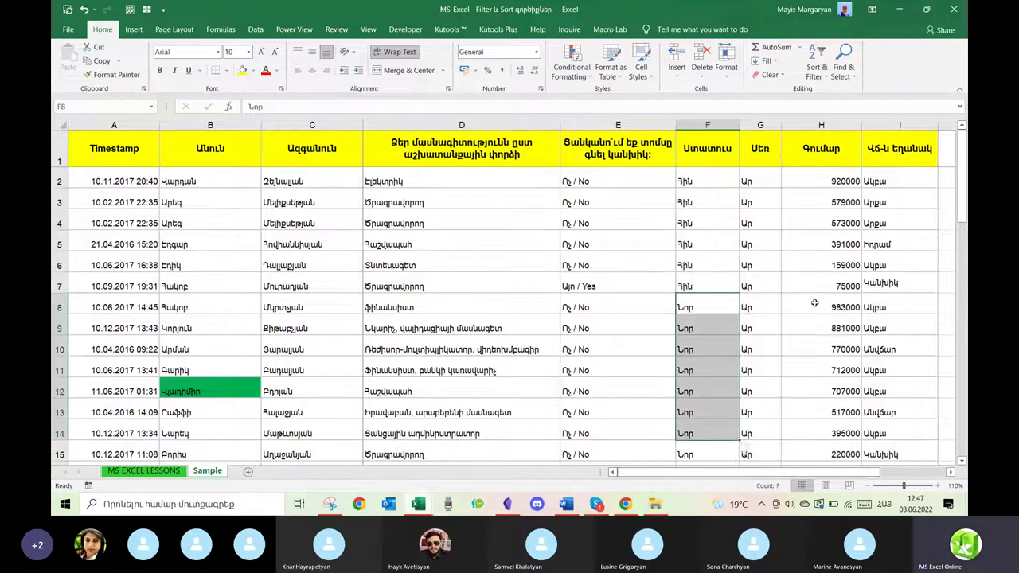
{"action": "left_click_drag", "start_coordinate": [844, 181], "coordinate": [838, 390]}
{"action": "scroll", "coordinate": [838, 390], "scroll_direction": "down", "scroll_amount": 2}
{"action": "scroll", "coordinate": [836, 390], "scroll_direction": "up", "scroll_amount": 2}
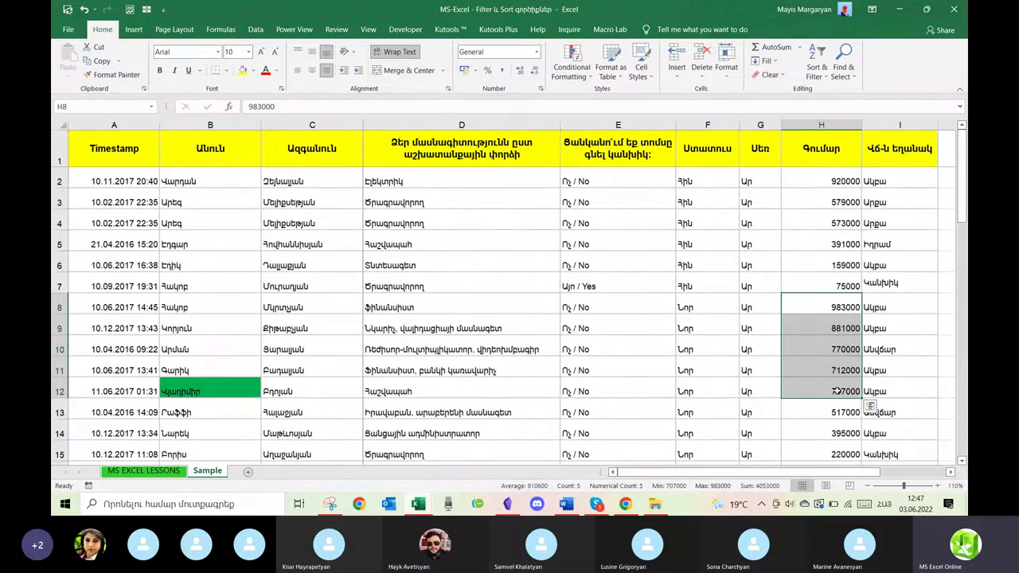
{"action": "left_click_drag", "start_coordinate": [831, 181], "coordinate": [820, 288]}
{"action": "left_click_drag", "start_coordinate": [694, 175], "coordinate": [693, 288]}
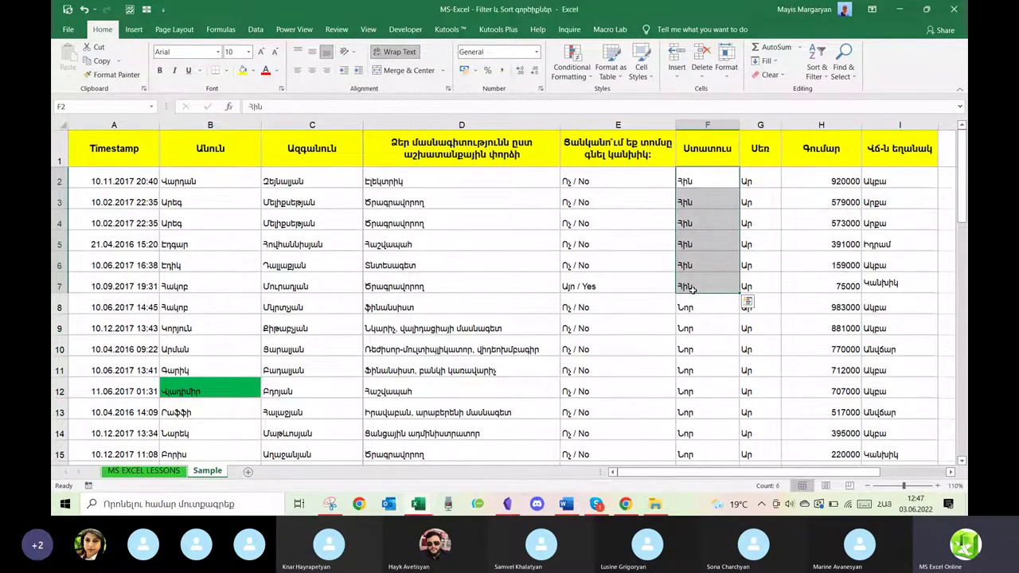
{"action": "left_click", "coordinate": [827, 172]}
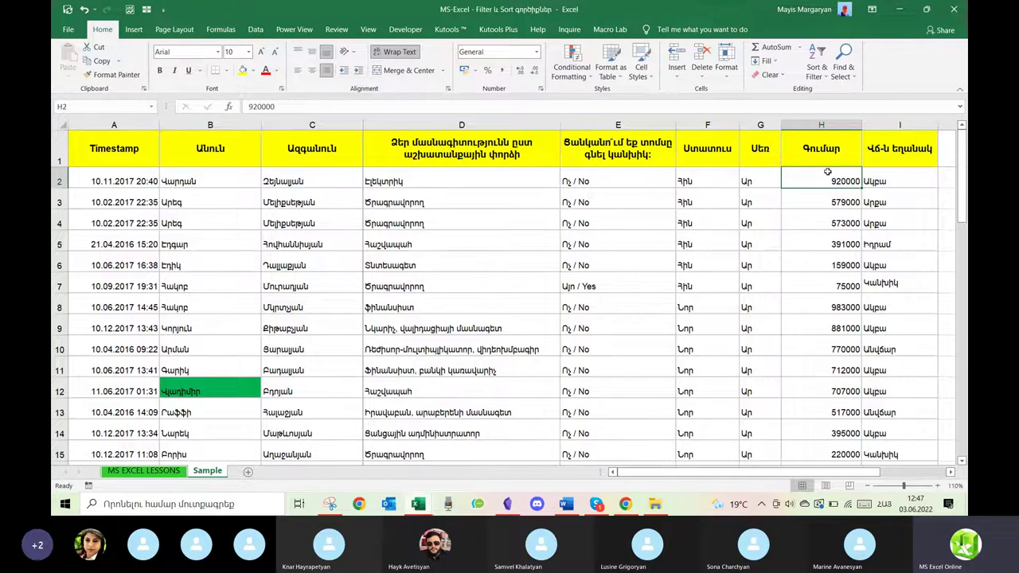
{"action": "left_click", "coordinate": [761, 123]}
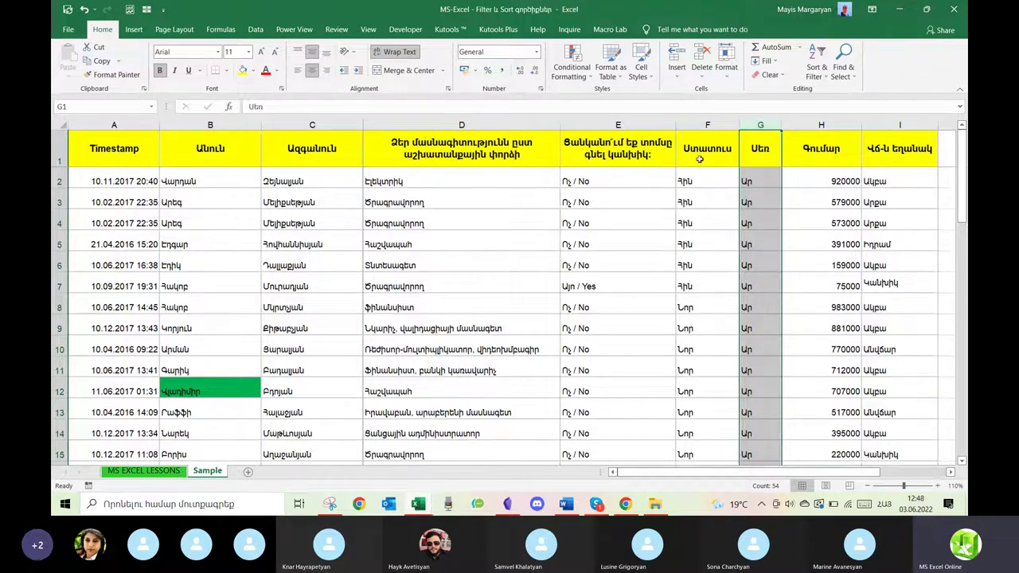
{"action": "left_click", "coordinate": [702, 125]}
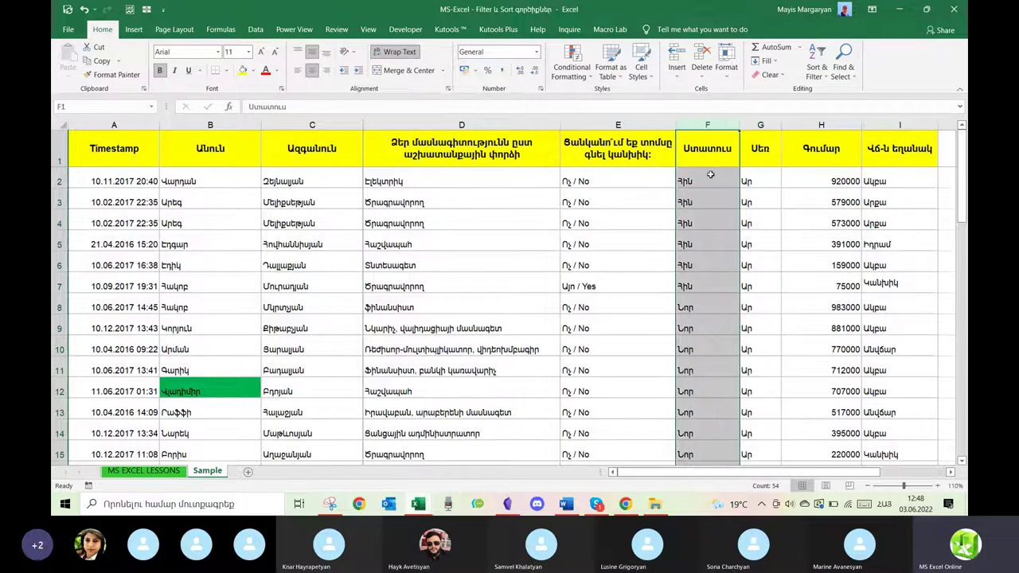
{"action": "left_click_drag", "start_coordinate": [710, 175], "coordinate": [700, 341]}
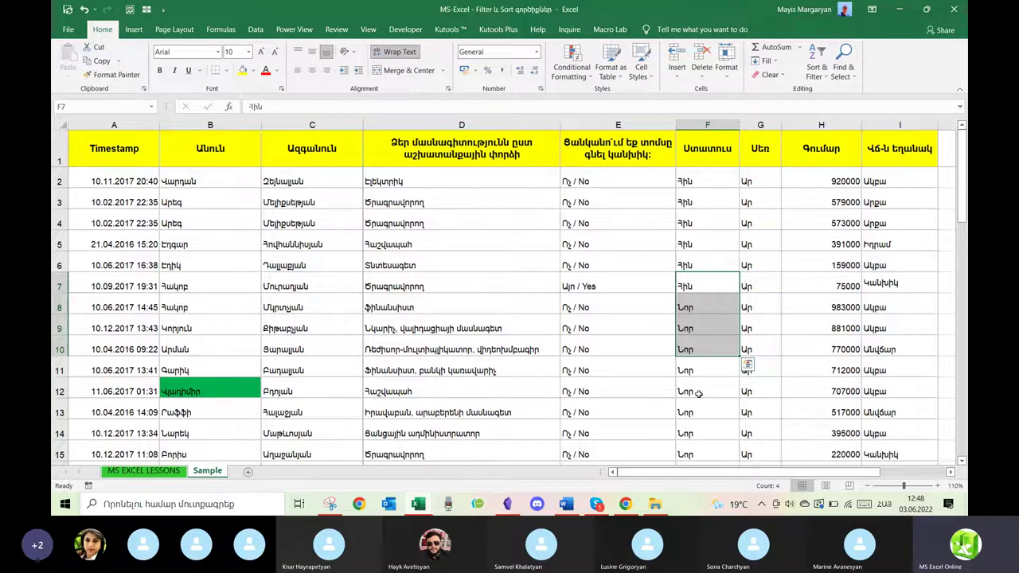
{"action": "scroll", "coordinate": [699, 392], "scroll_direction": "down", "scroll_amount": 1}
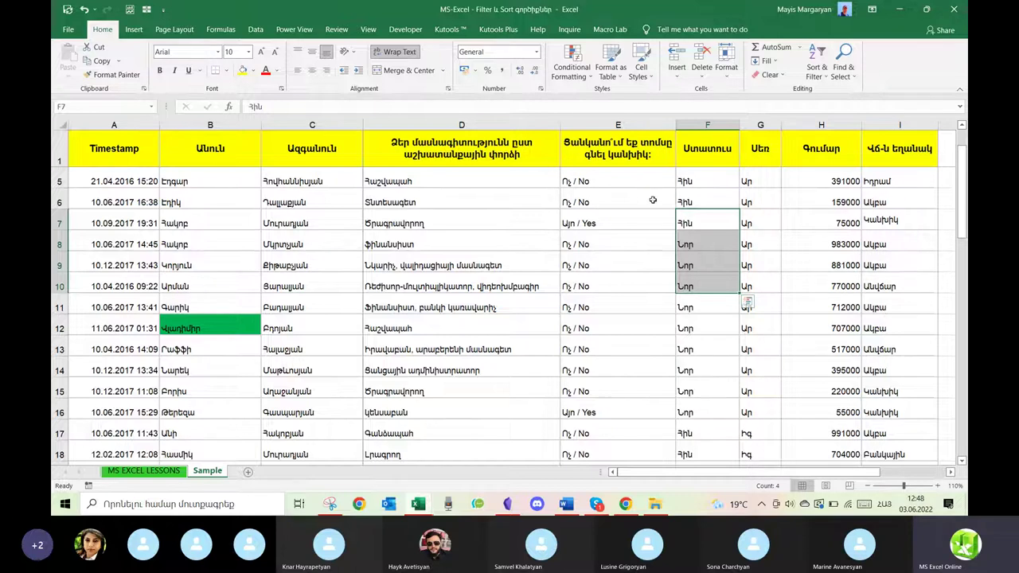
{"action": "left_click_drag", "start_coordinate": [840, 220], "coordinate": [836, 289]}
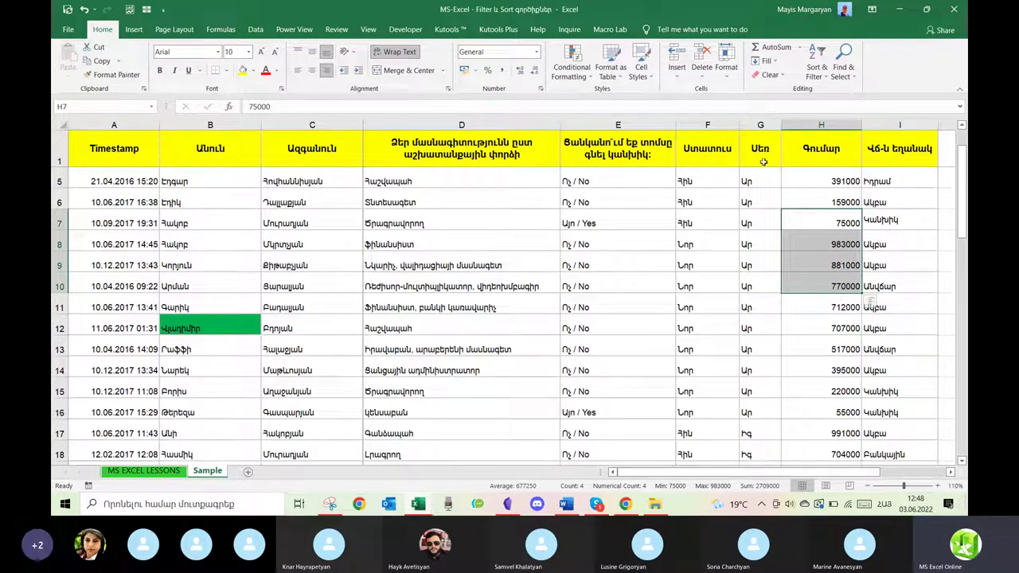
{"action": "left_click_drag", "start_coordinate": [752, 182], "coordinate": [758, 433]}
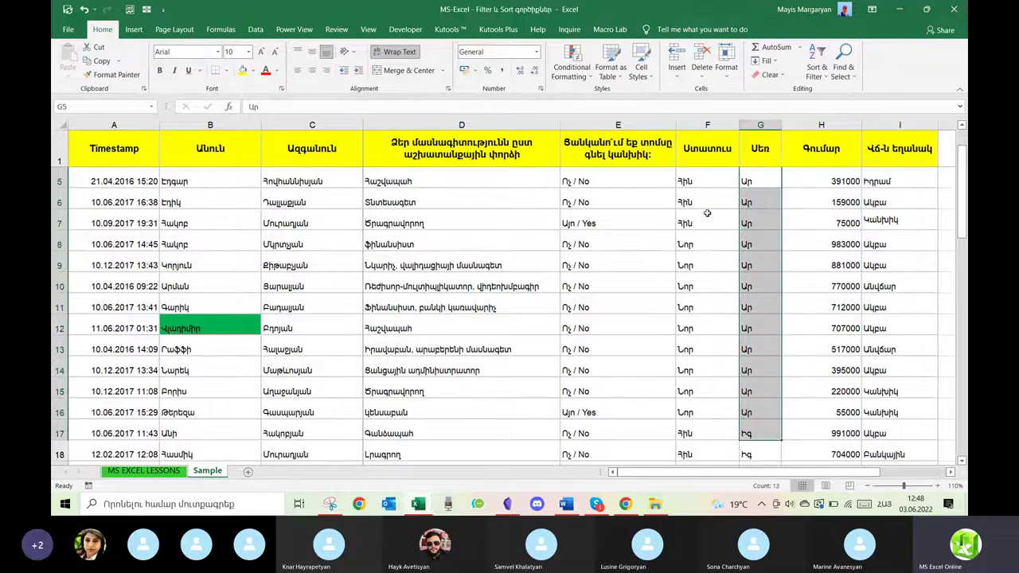
{"action": "left_click_drag", "start_coordinate": [707, 177], "coordinate": [704, 288]}
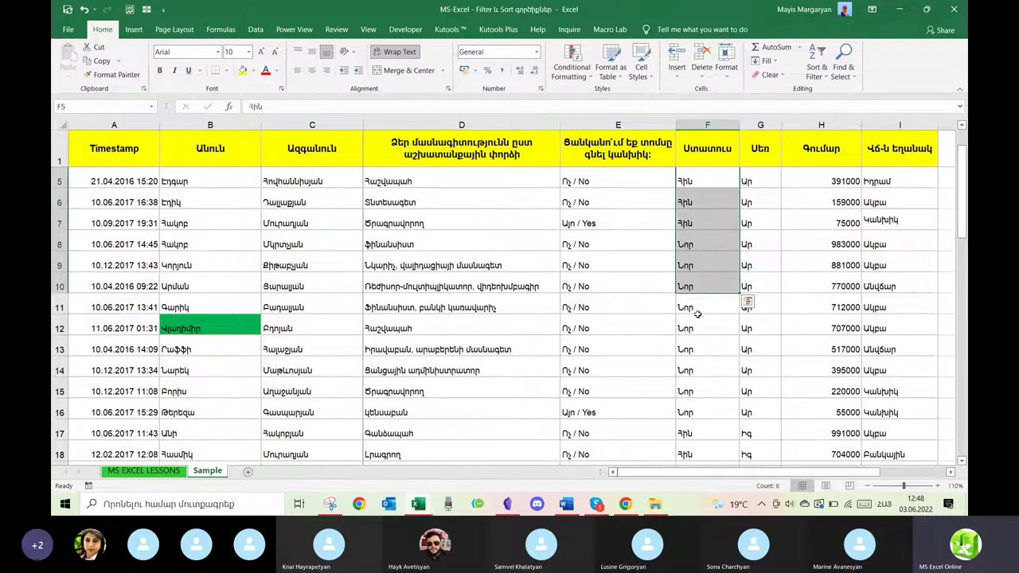
{"action": "left_click_drag", "start_coordinate": [611, 176], "coordinate": [603, 286]}
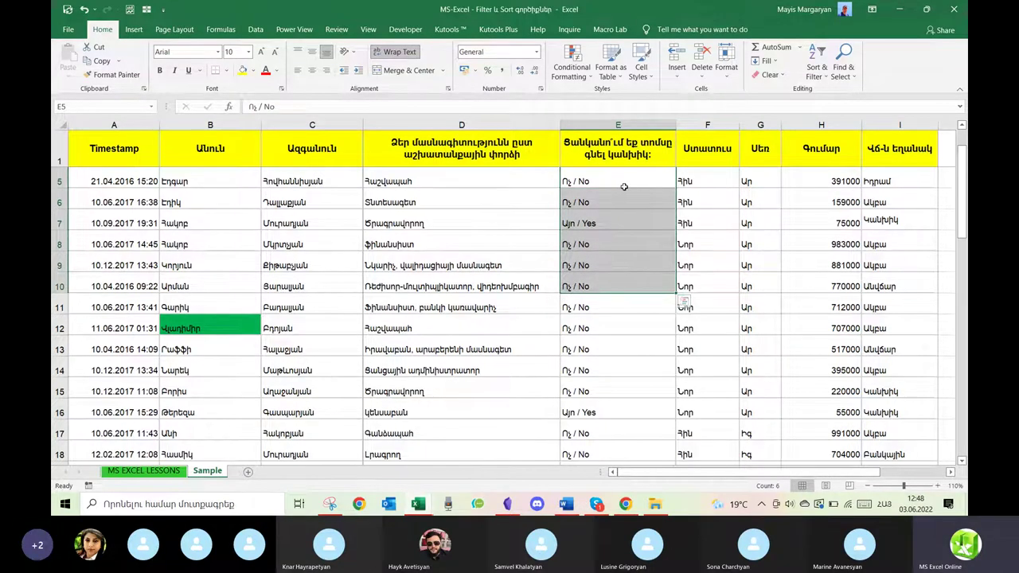
{"action": "left_click_drag", "start_coordinate": [703, 307], "coordinate": [698, 401]}
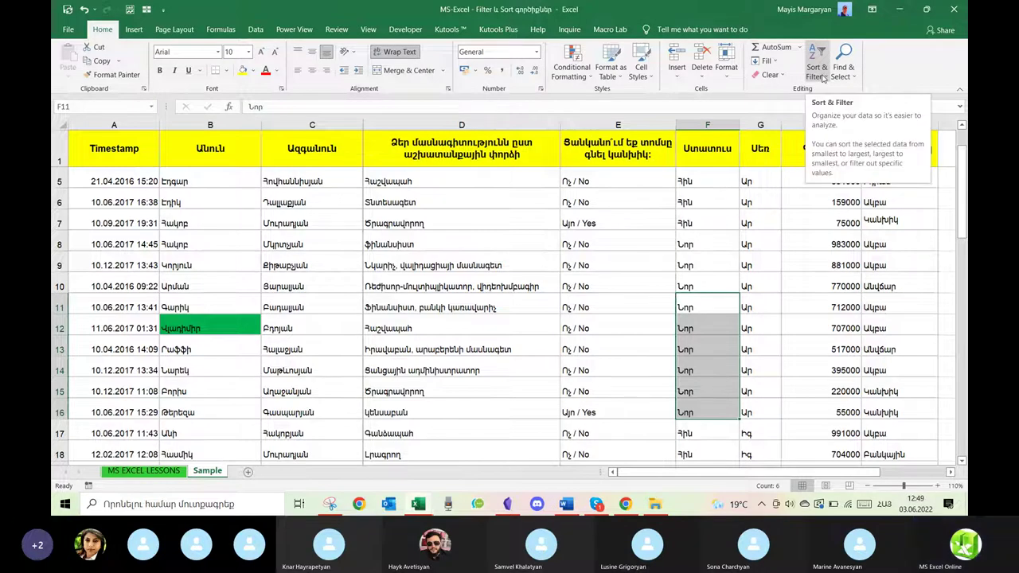
Add a top Custom Sort level on Վճ-ն եղանակ A to Z, above Սեռ, Ստատուս, Գումար.
{"action": "left_click", "coordinate": [617, 252]}
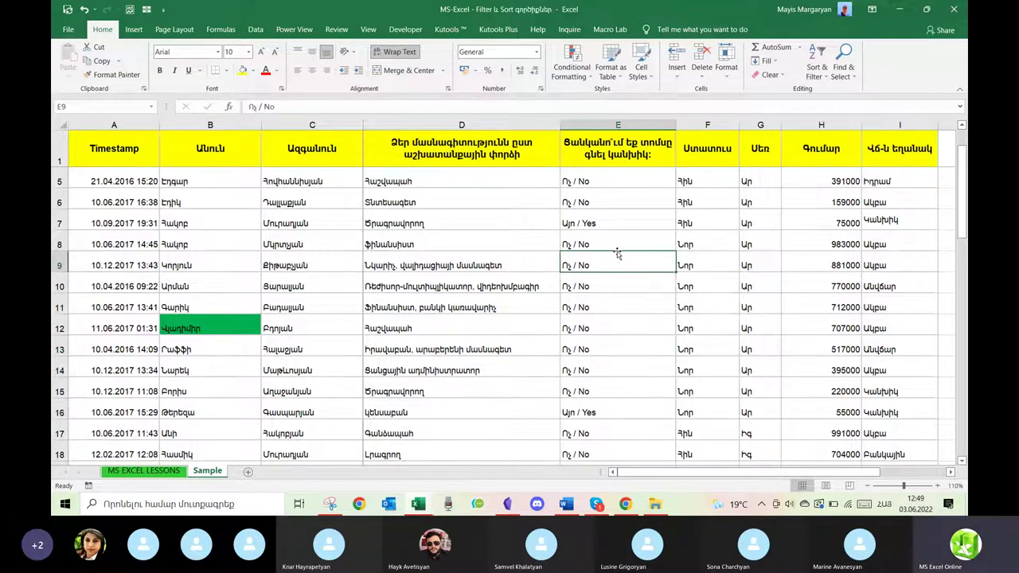
{"action": "left_click", "coordinate": [830, 78]}
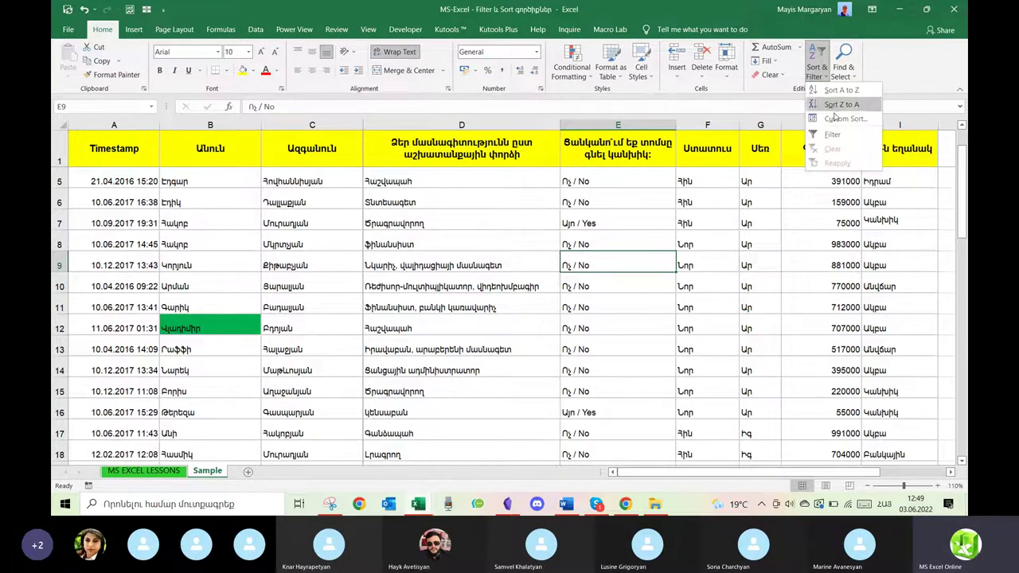
{"action": "left_click", "coordinate": [834, 117]}
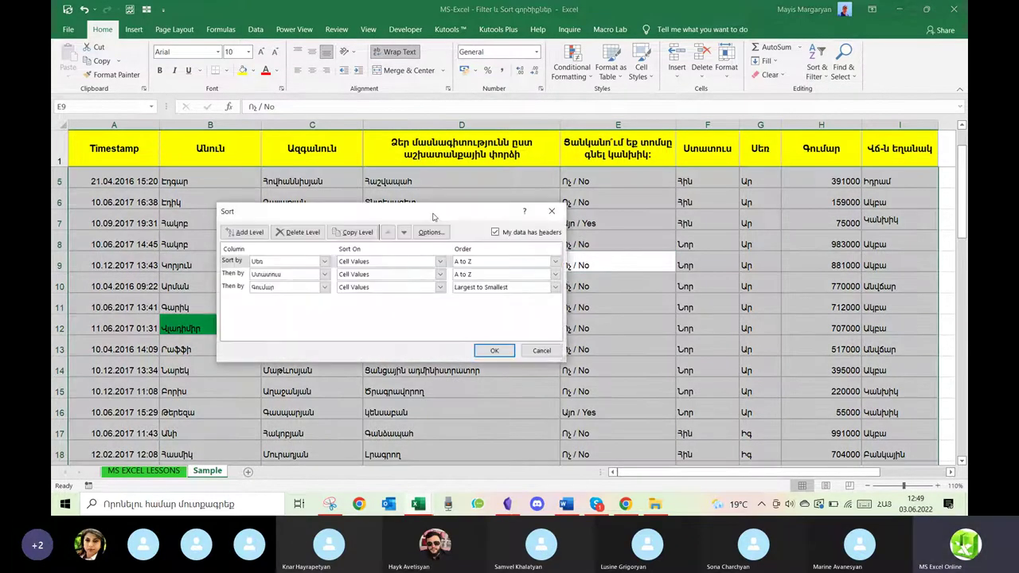
{"action": "left_click_drag", "start_coordinate": [432, 214], "coordinate": [363, 179]}
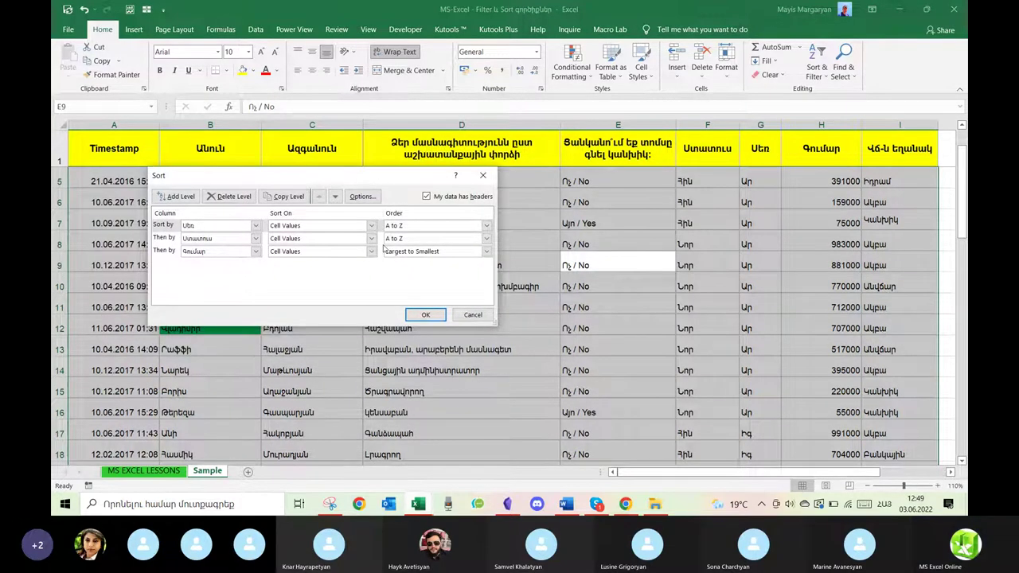
{"action": "left_click", "coordinate": [177, 196]}
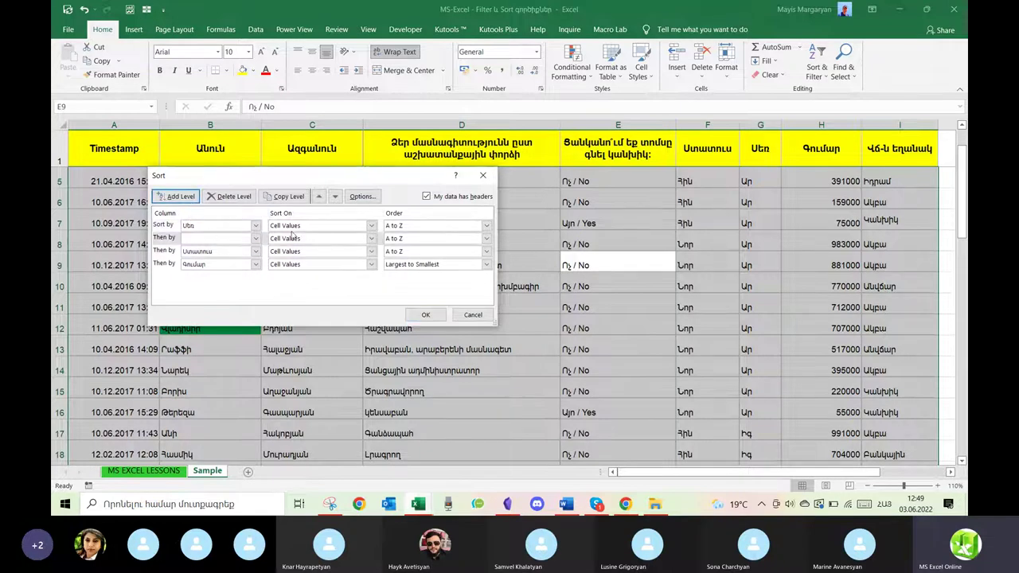
{"action": "left_click", "coordinate": [319, 196]}
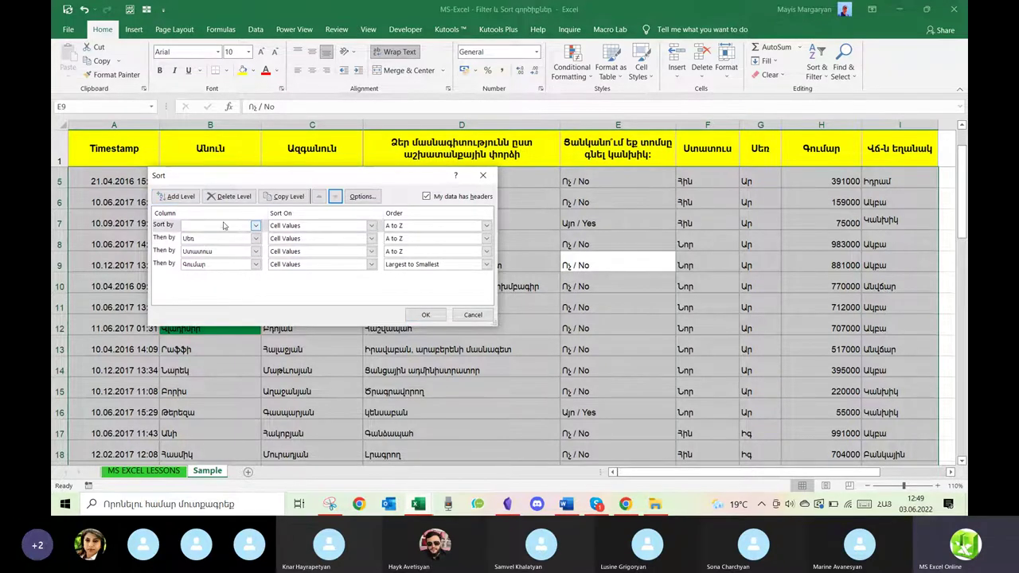
{"action": "left_click", "coordinate": [255, 225]}
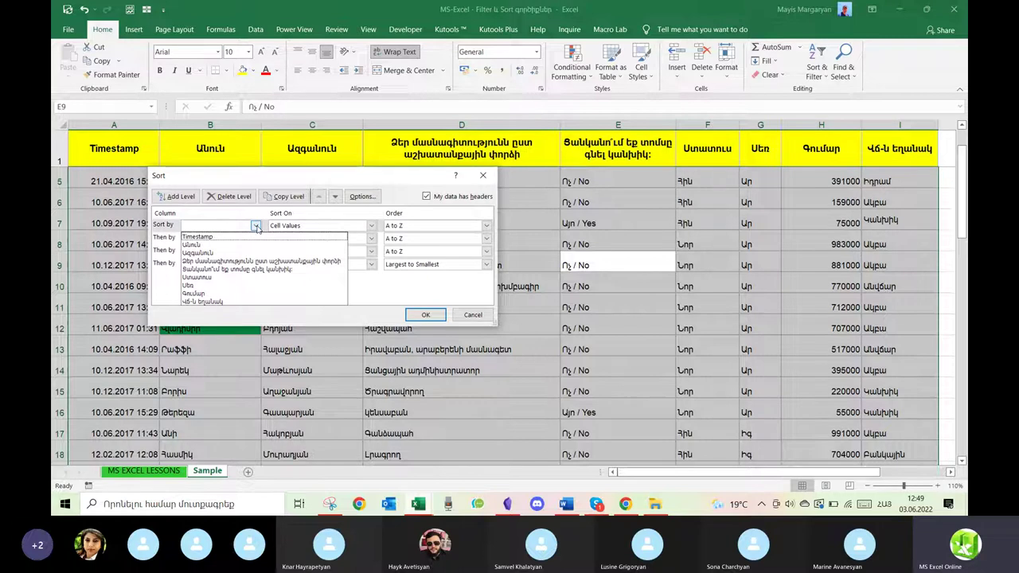
{"action": "left_click", "coordinate": [221, 304]}
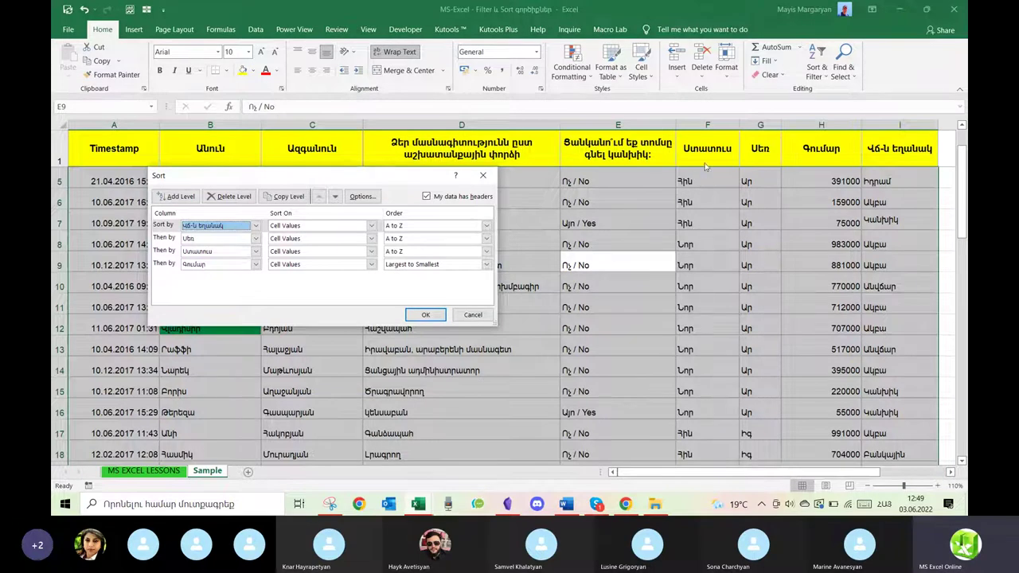
{"action": "left_click", "coordinate": [422, 315]}
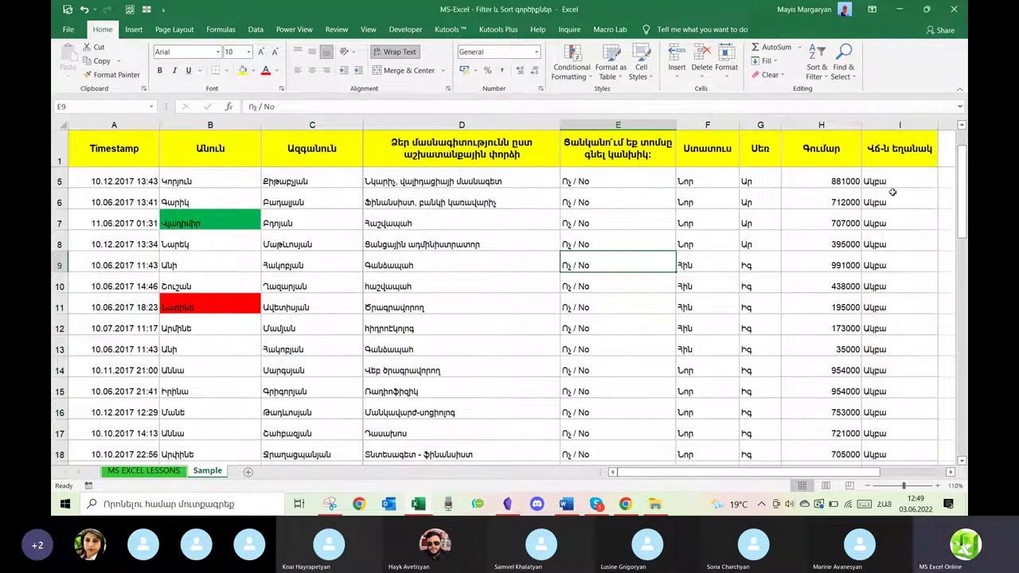
Select and review the sorted Վճ-ն եղանակ values in column I.
{"action": "left_click_drag", "start_coordinate": [893, 182], "coordinate": [882, 290]}
{"action": "scroll", "coordinate": [879, 287], "scroll_direction": "up", "scroll_amount": 4}
{"action": "scroll", "coordinate": [880, 288], "scroll_direction": "up", "scroll_amount": 1}
{"action": "left_click_drag", "start_coordinate": [882, 177], "coordinate": [887, 436]}
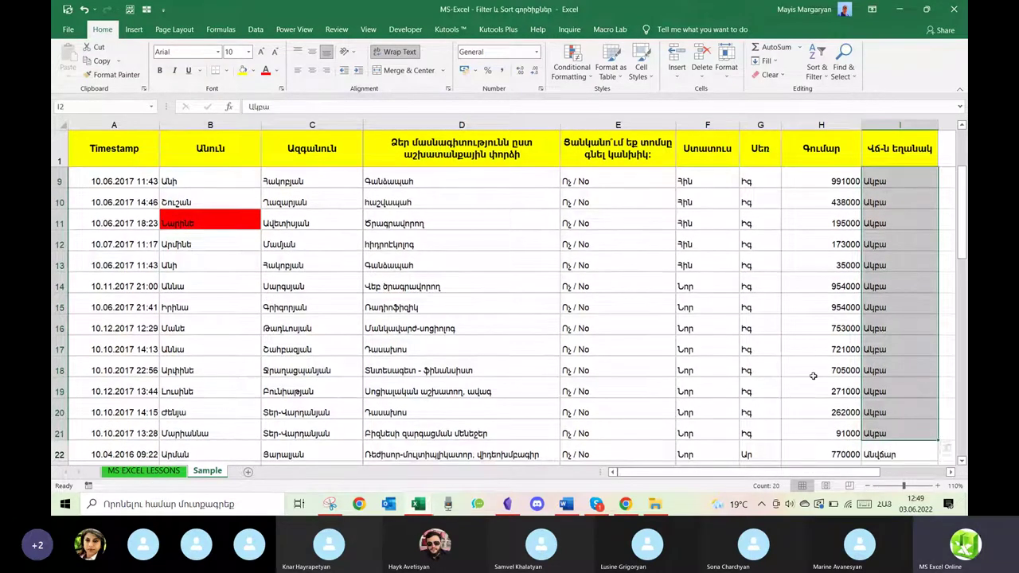
{"action": "scroll", "coordinate": [801, 350], "scroll_direction": "up", "scroll_amount": 3}
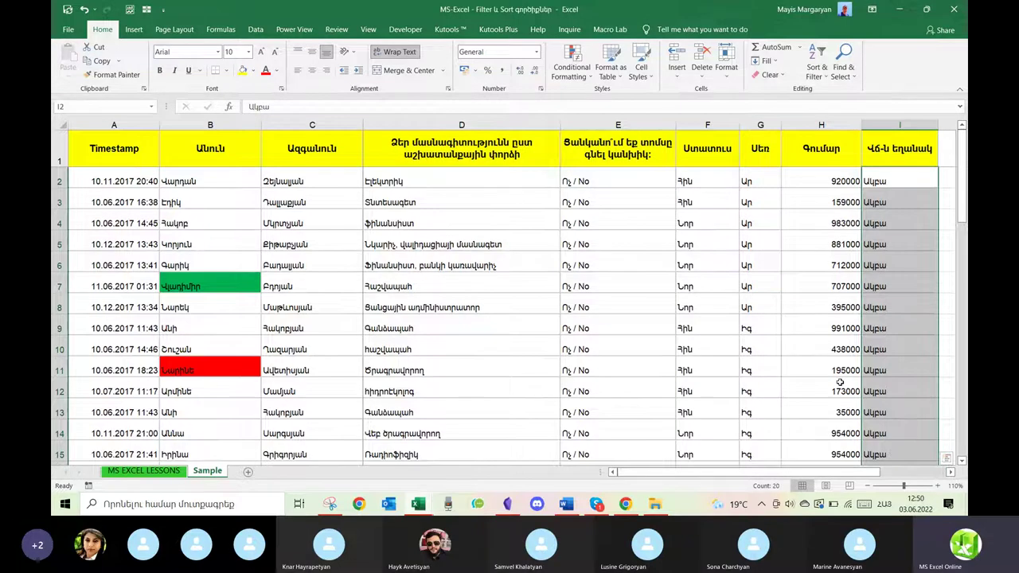
{"action": "scroll", "coordinate": [840, 383], "scroll_direction": "down", "scroll_amount": 1}
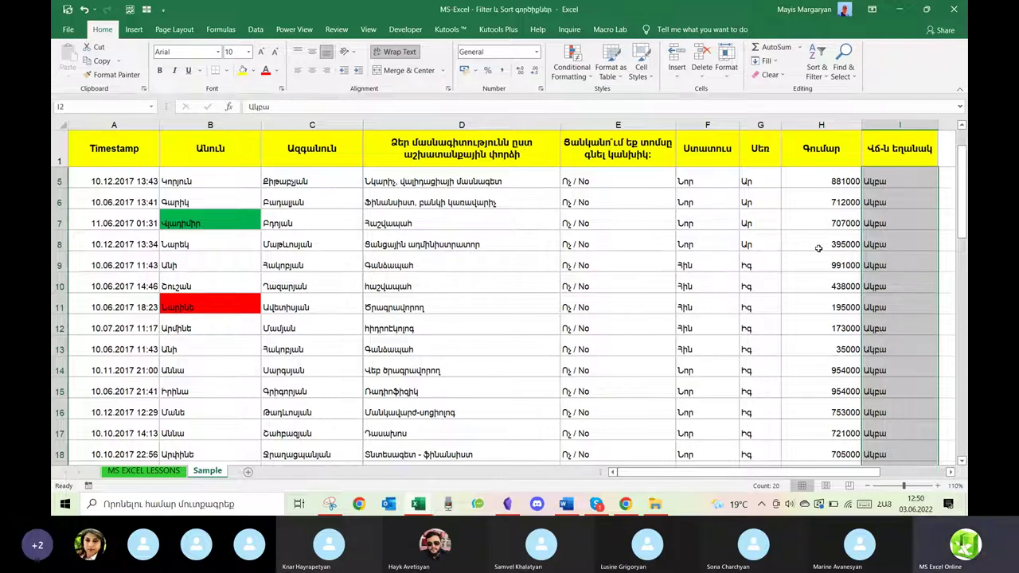
Pick cells E11 and E5, then bring the Skype call window to the front.
{"action": "left_click", "coordinate": [822, 78]}
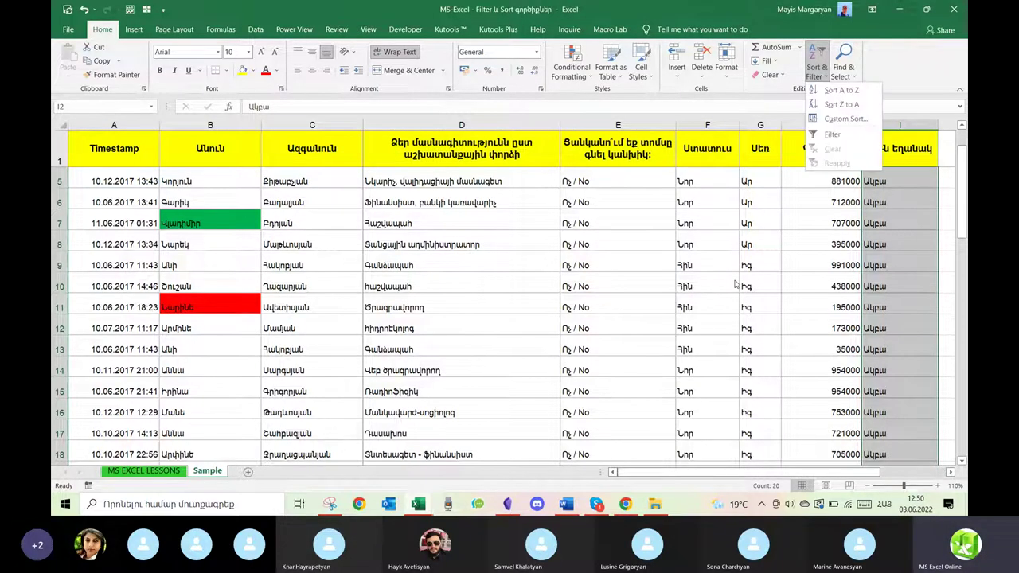
{"action": "left_click", "coordinate": [633, 304]}
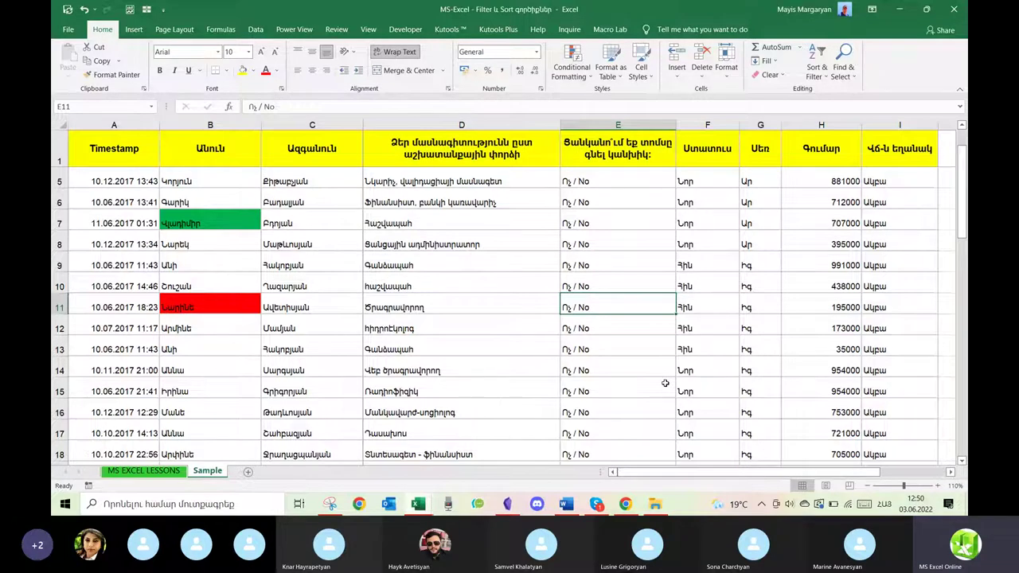
{"action": "scroll", "coordinate": [664, 383], "scroll_direction": "down", "scroll_amount": 6}
{"action": "scroll", "coordinate": [665, 383], "scroll_direction": "up", "scroll_amount": 7}
{"action": "left_click", "coordinate": [651, 246]}
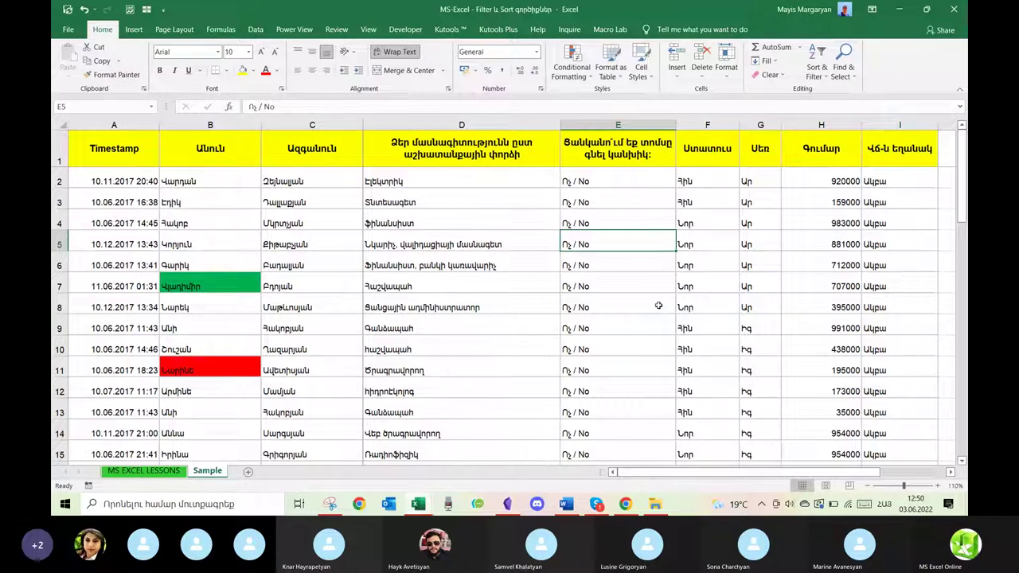
{"action": "left_click", "coordinate": [597, 505]}
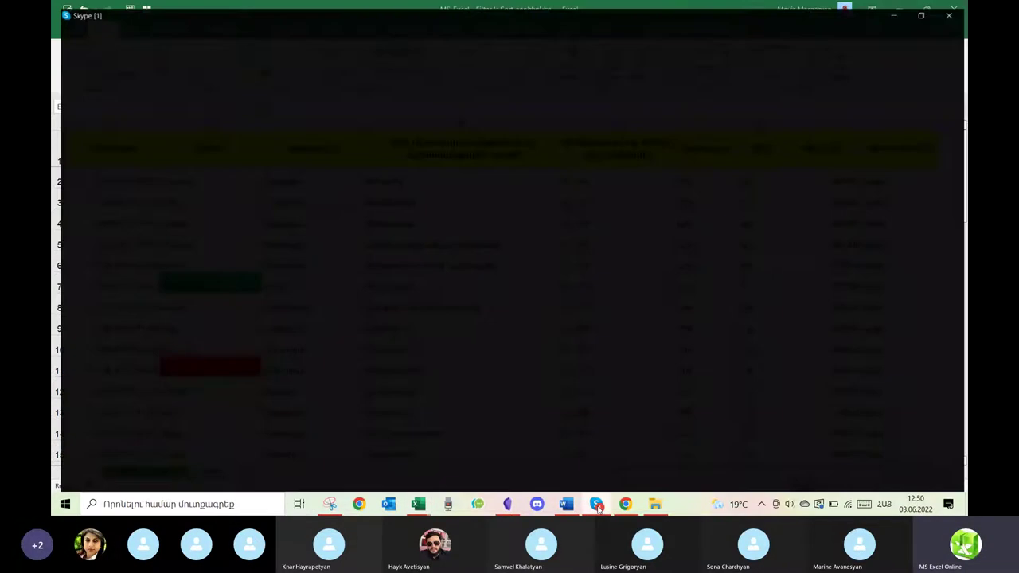